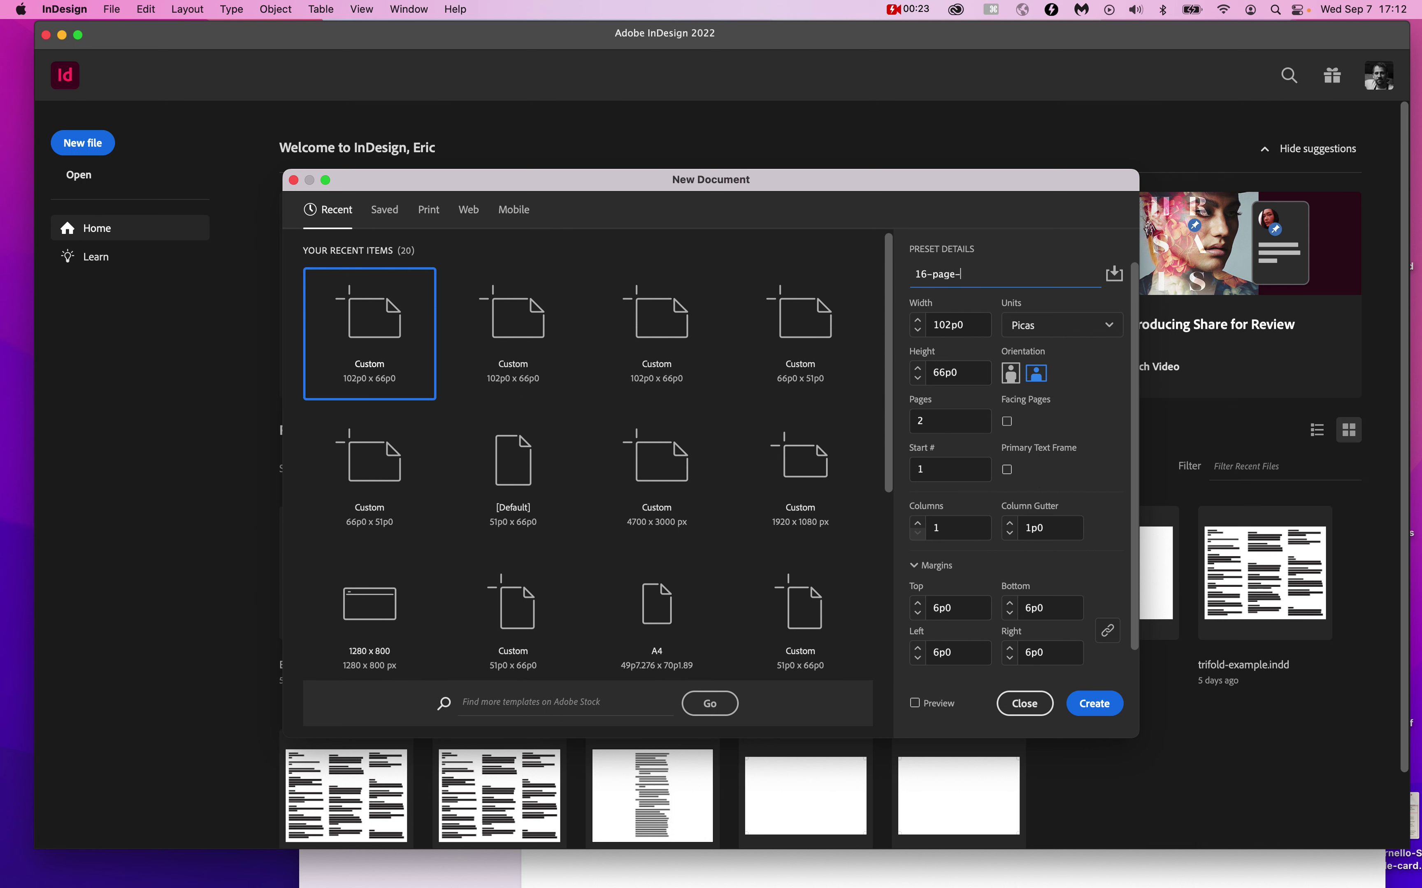
Name the new document 16-page-signature-tabloid and set its width to 17 inches.
text(ature-tabloid)
double_click(1031, 274)
double_click(961, 325)
text(17inch)
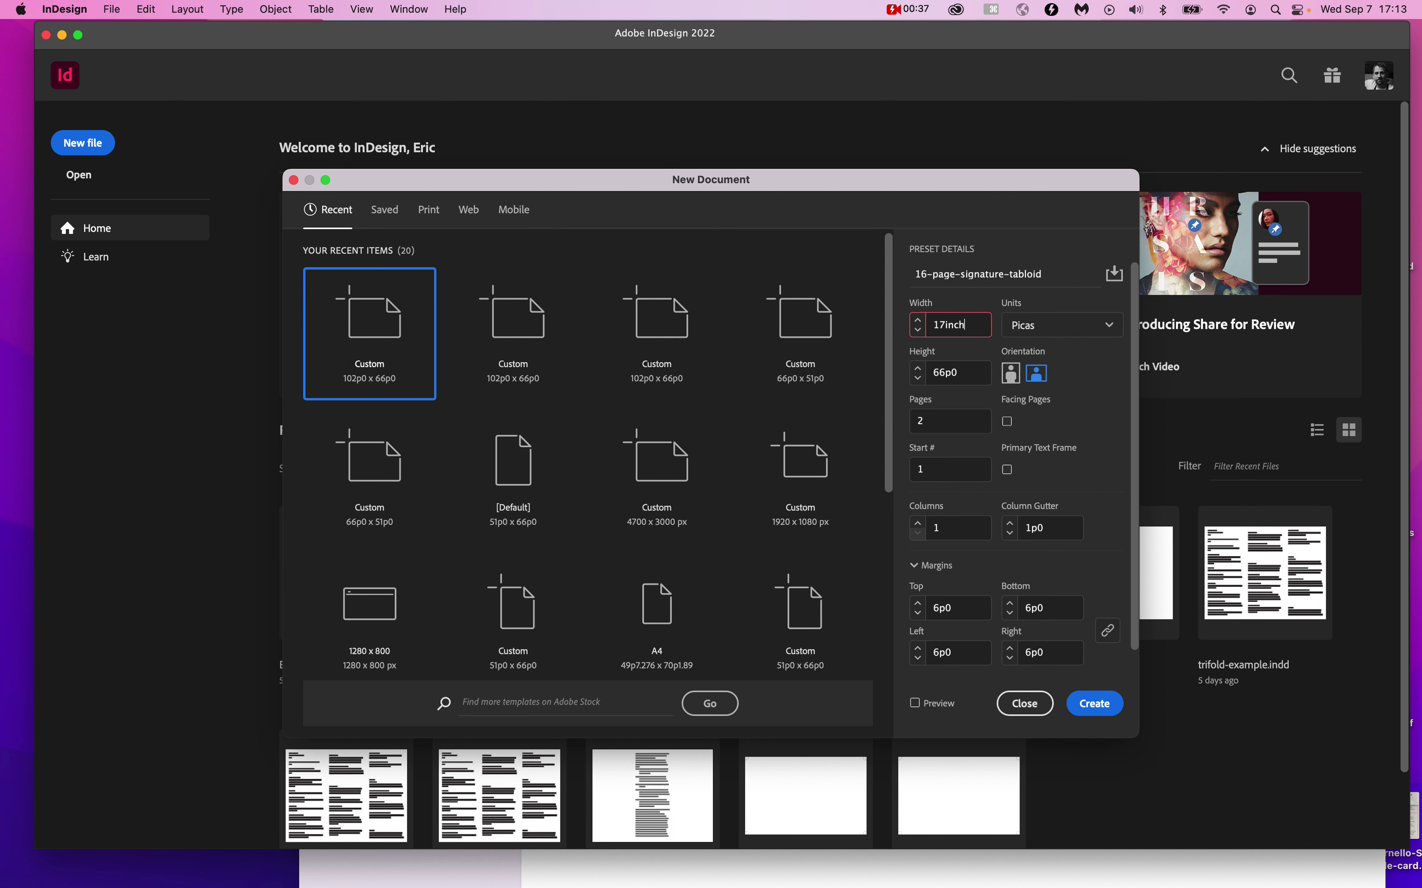
key(Tab)
Keep the document units in picas and set the page height to 11 inches.
click(1035, 330)
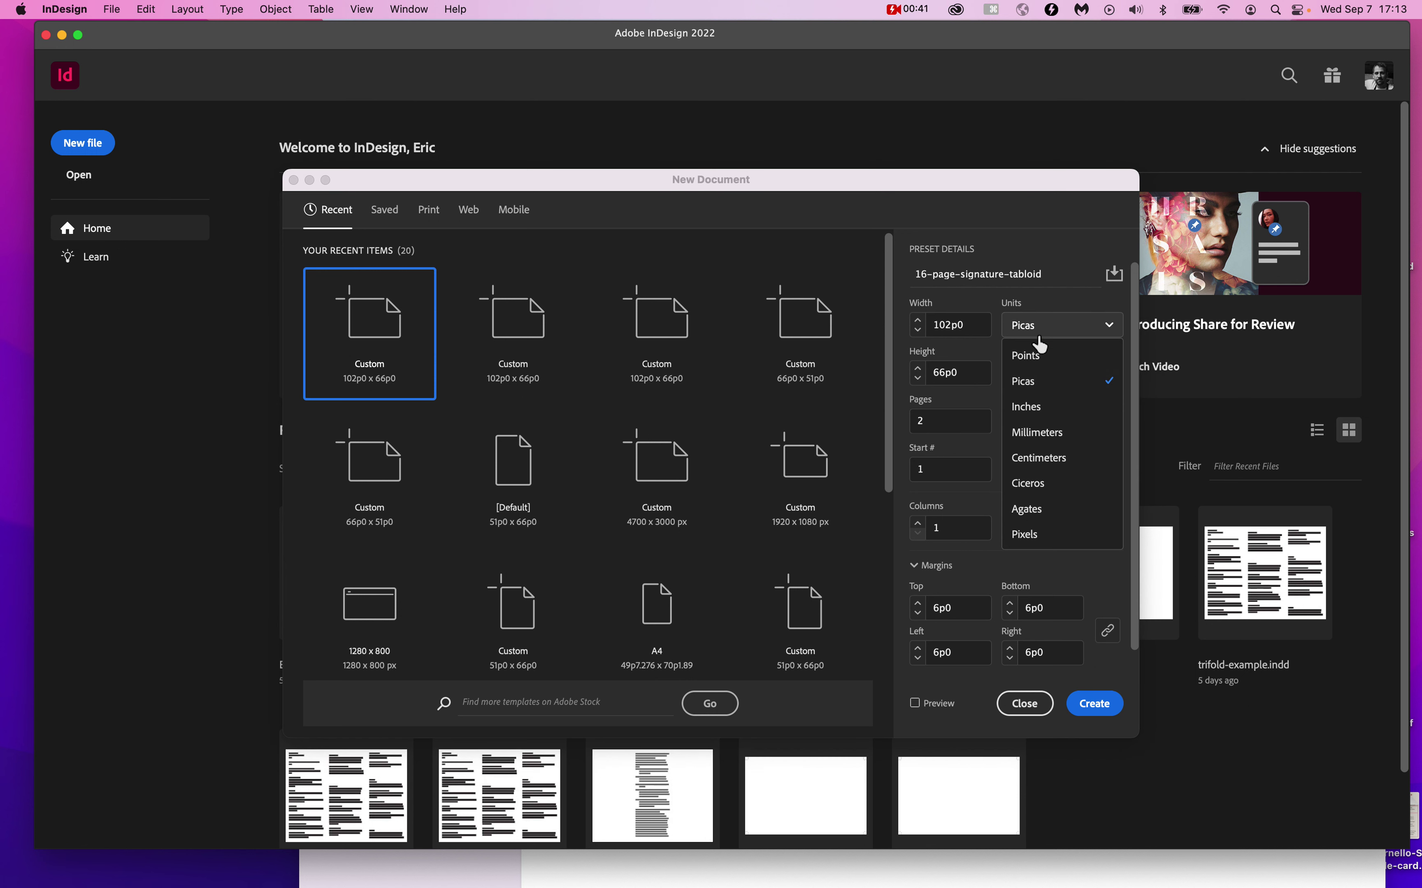
click(1043, 383)
click(1056, 324)
click(976, 379)
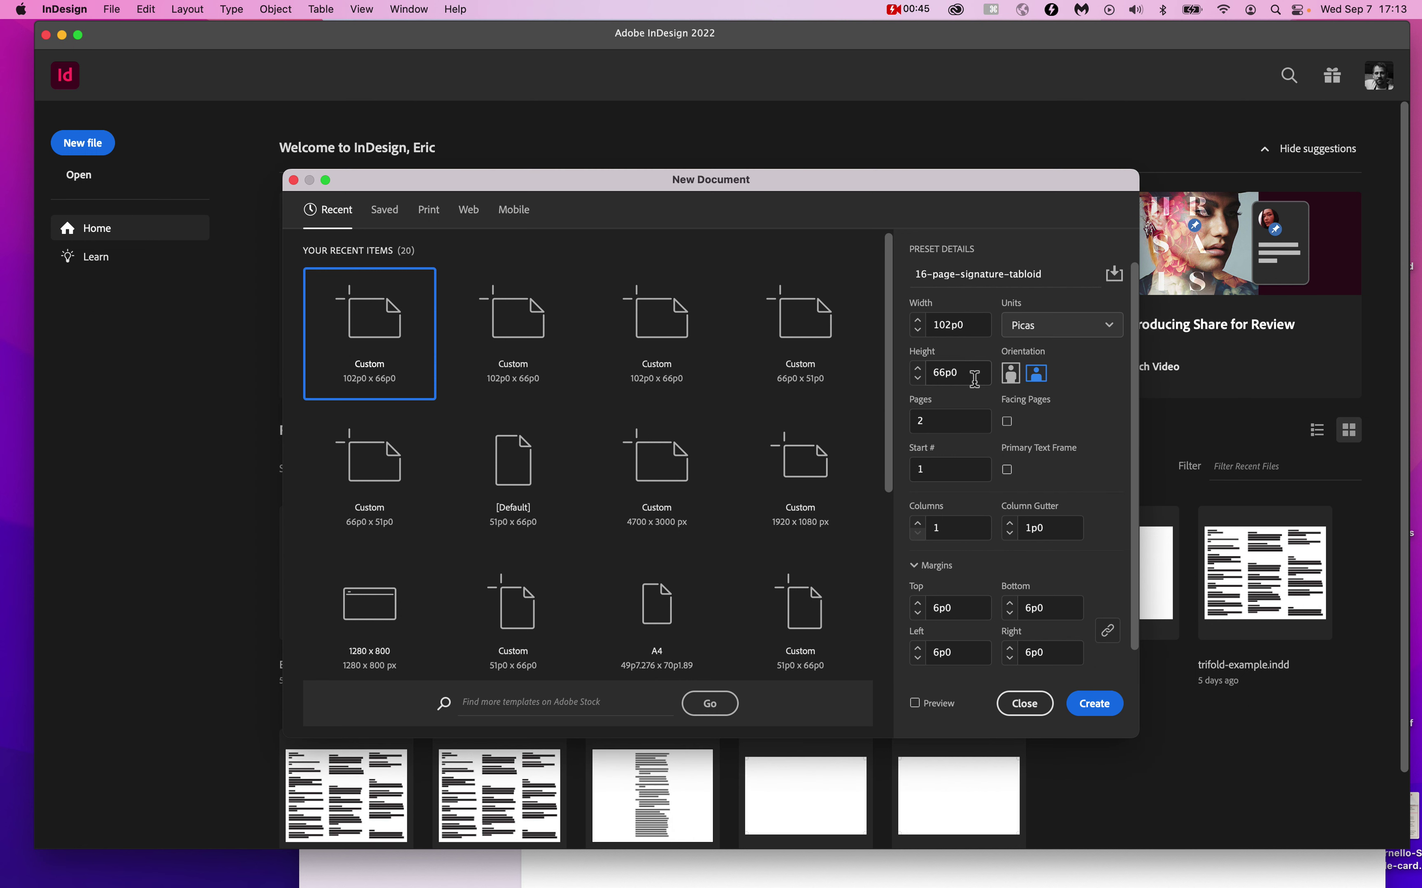
double_click(957, 377)
text(11inch)
key(Tab)
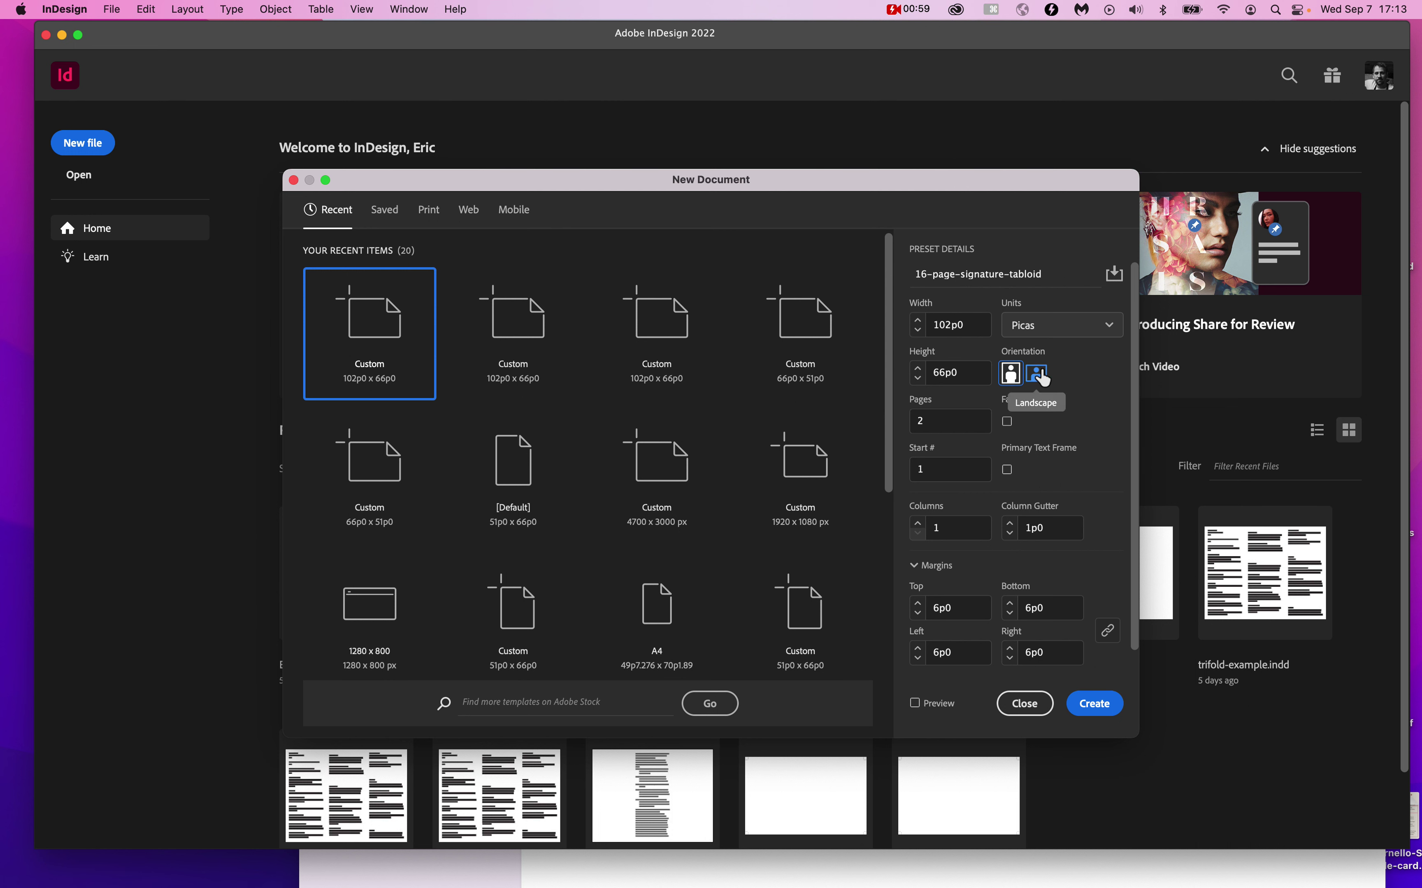
Create the document with 2 pages and the bleed left at 0p0.
click(922, 422)
text(2)
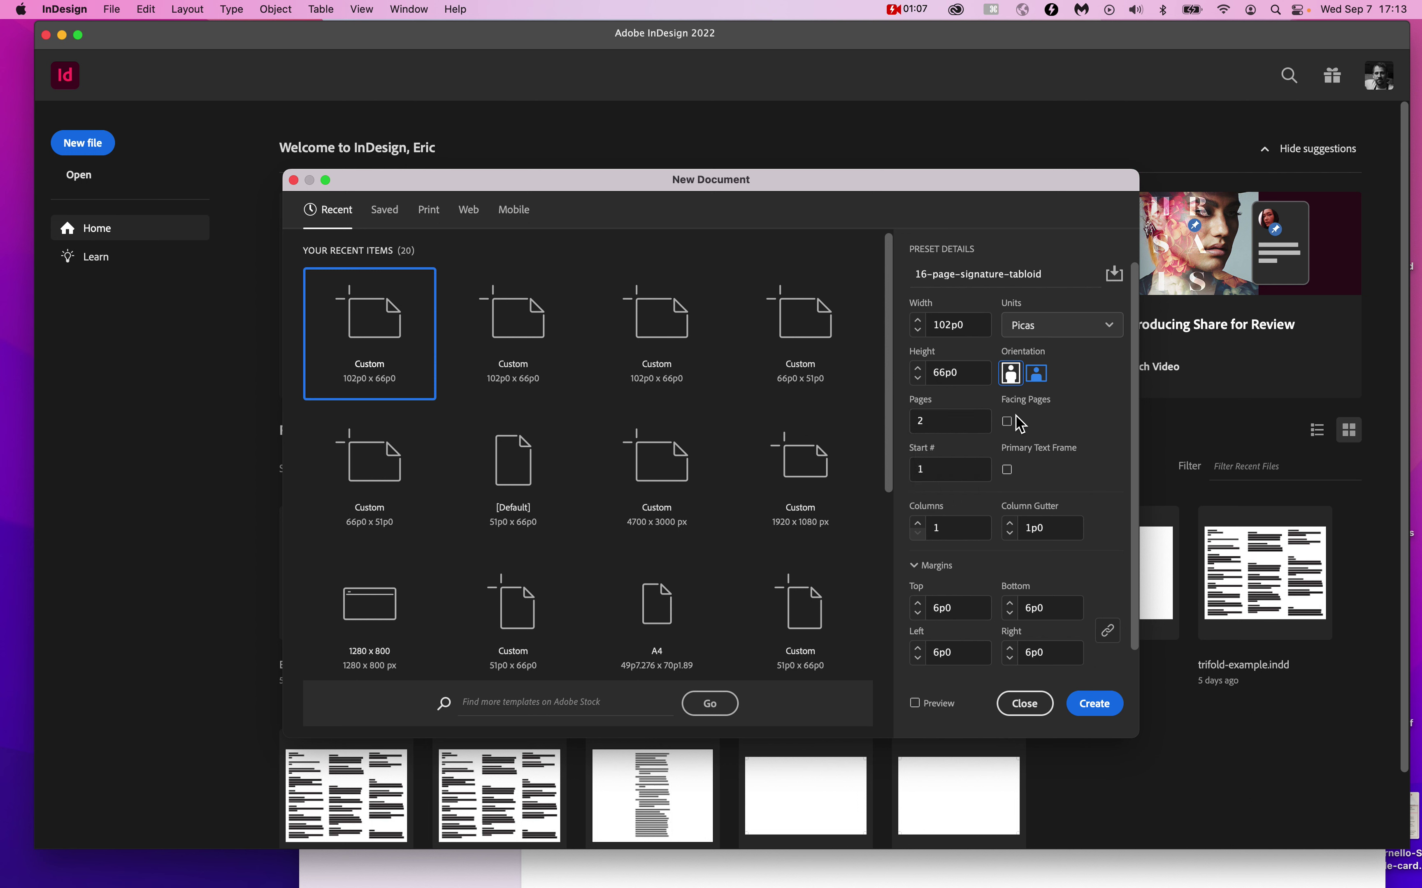
scroll(1031, 444, down, 2)
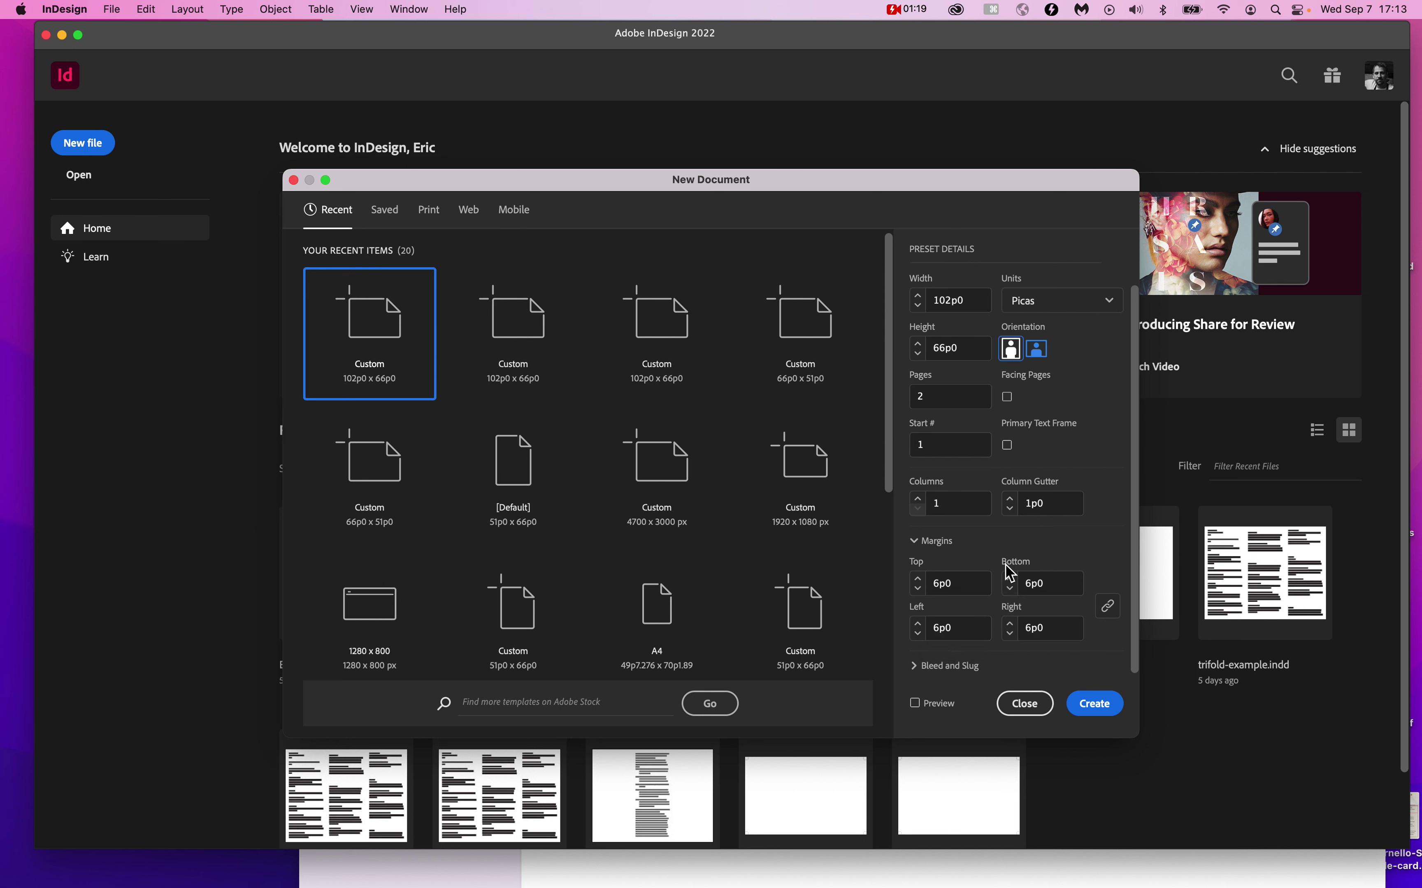
click(926, 666)
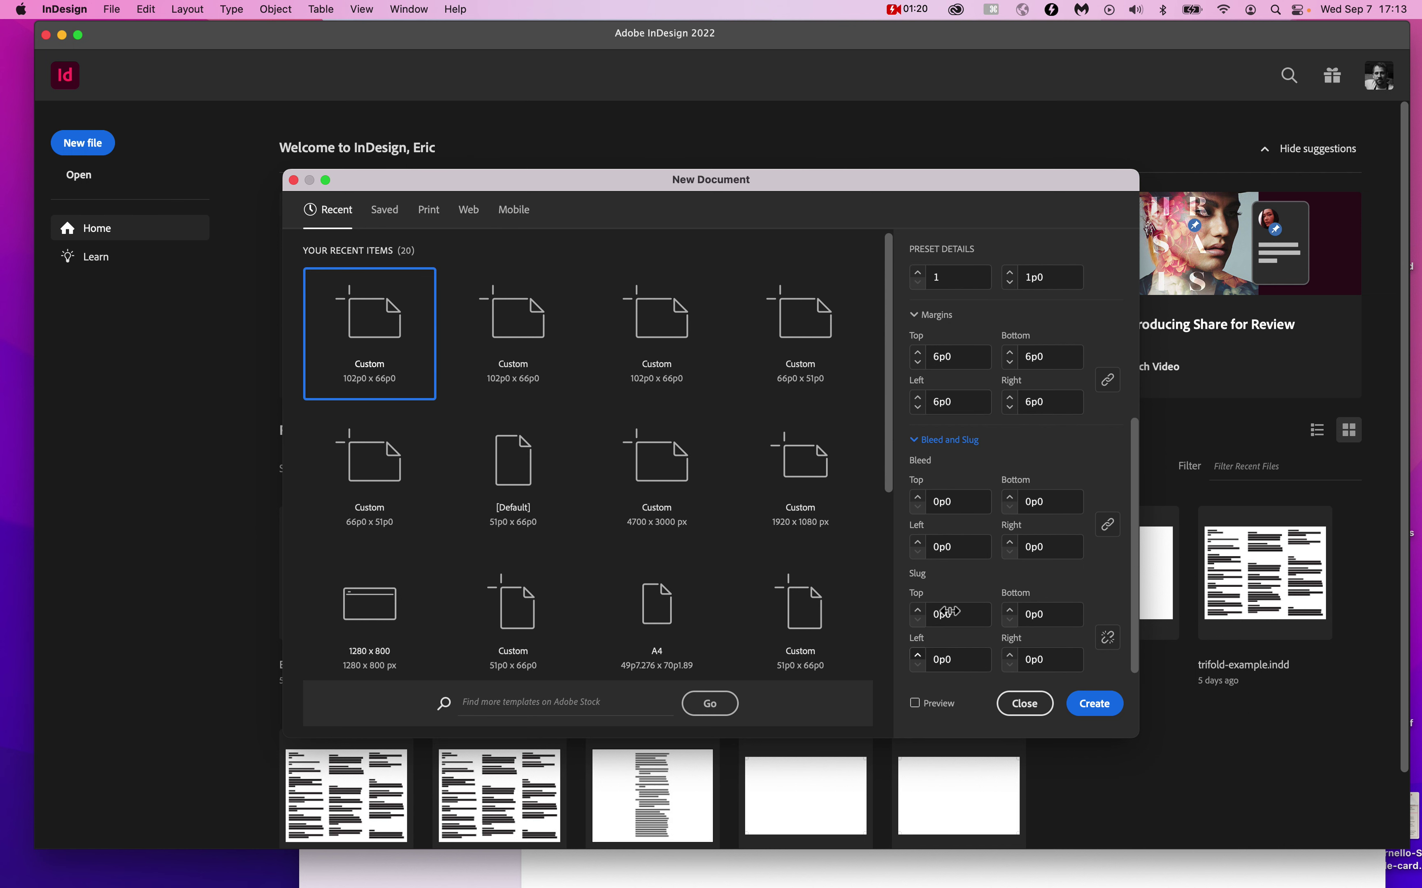
click(956, 504)
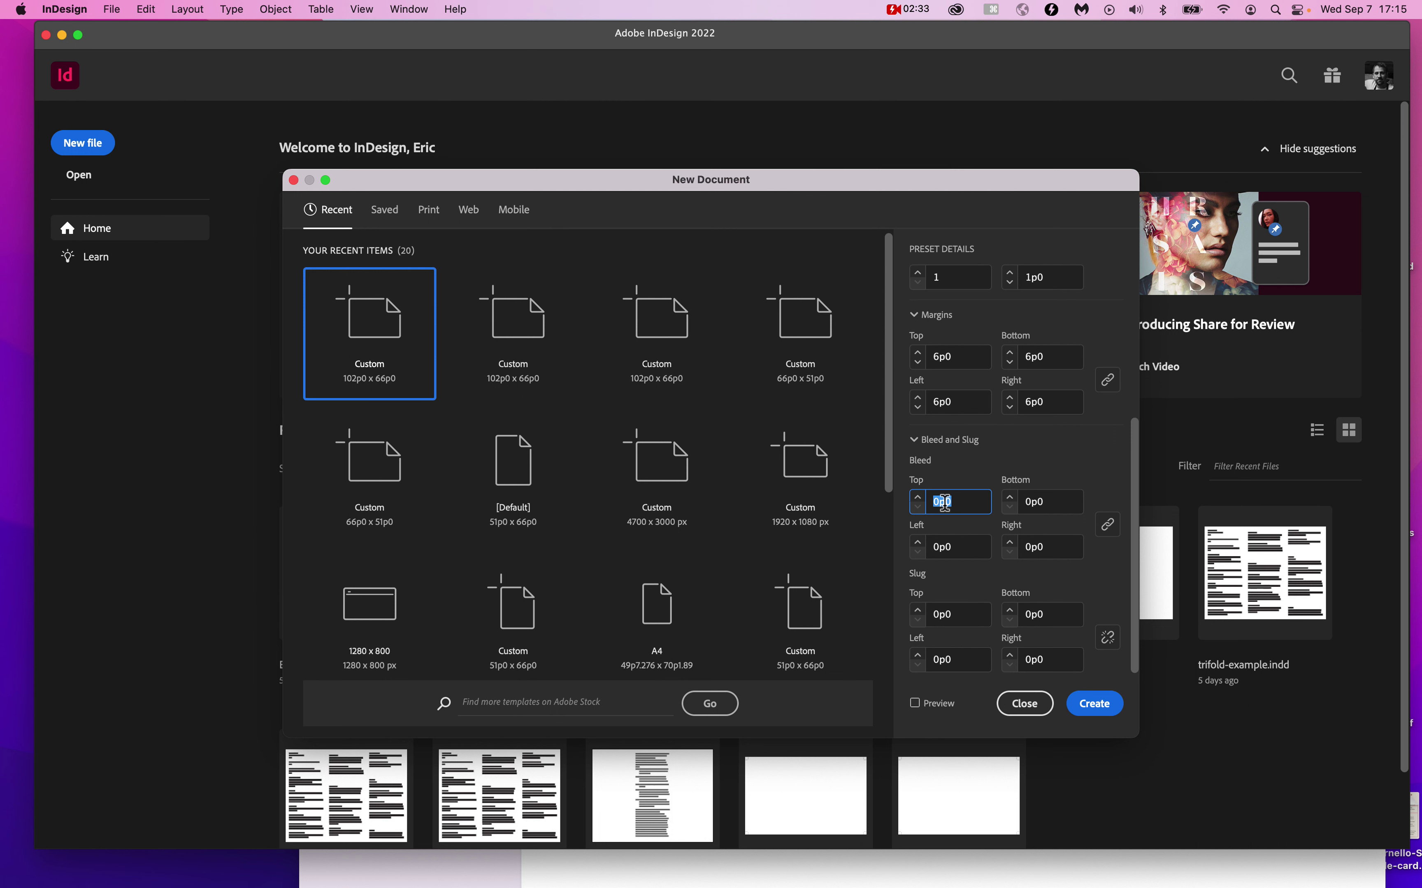
mouse_move(942, 505)
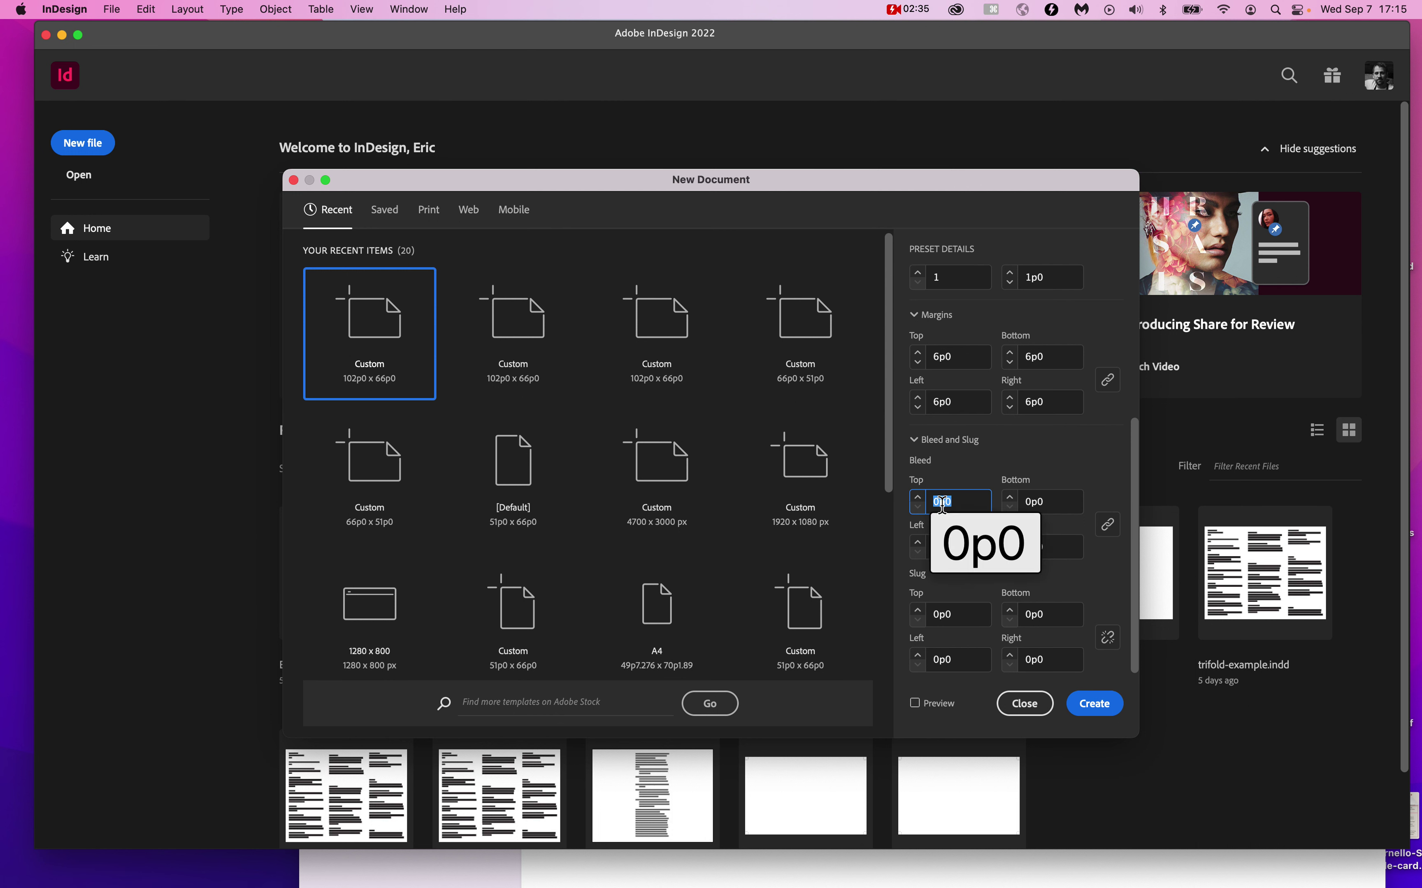
click(1103, 708)
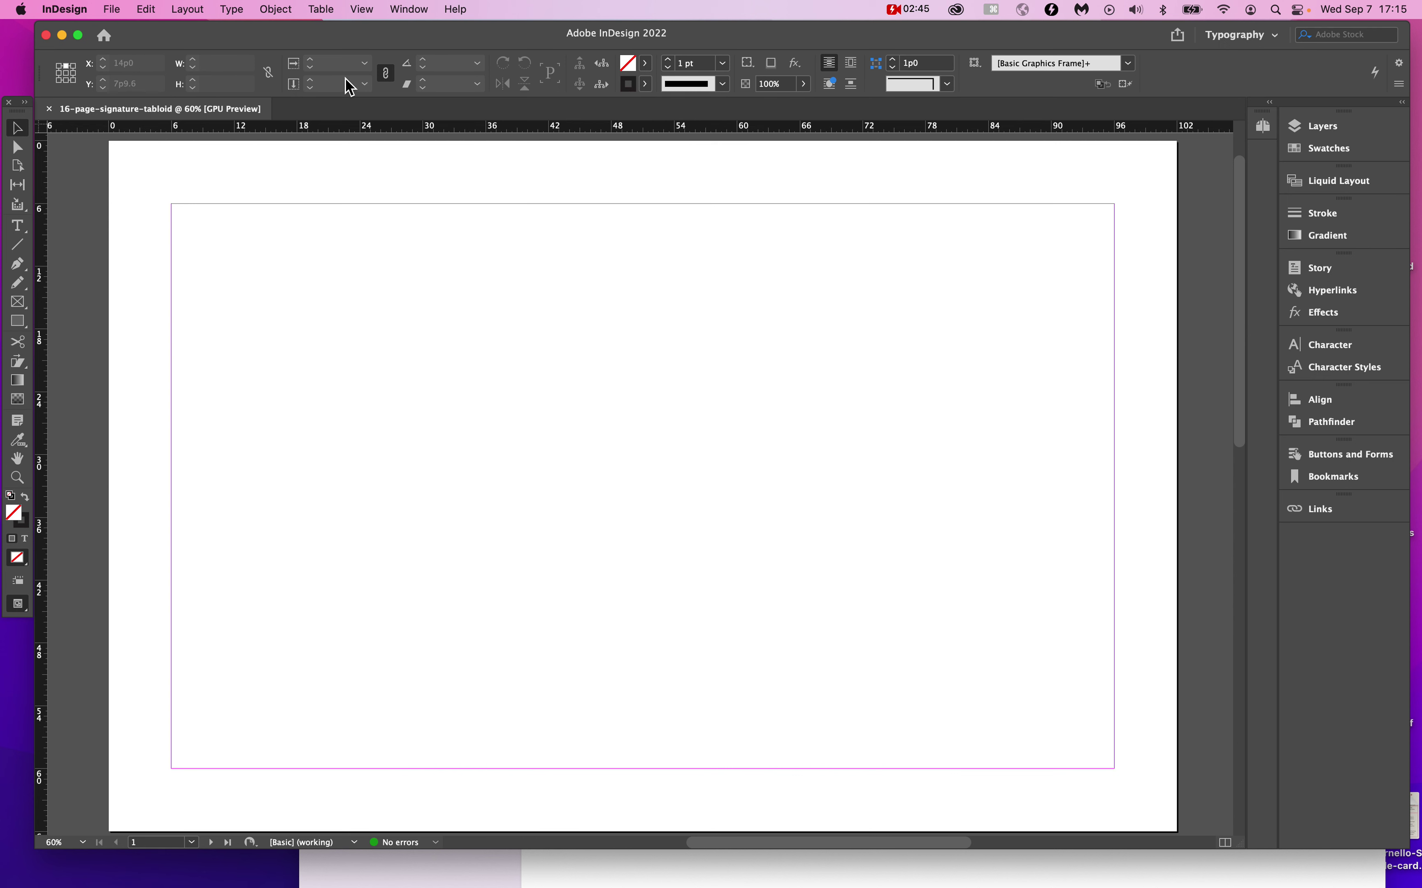
Try the Preview screen mode and return to the Normal mode.
click(368, 9)
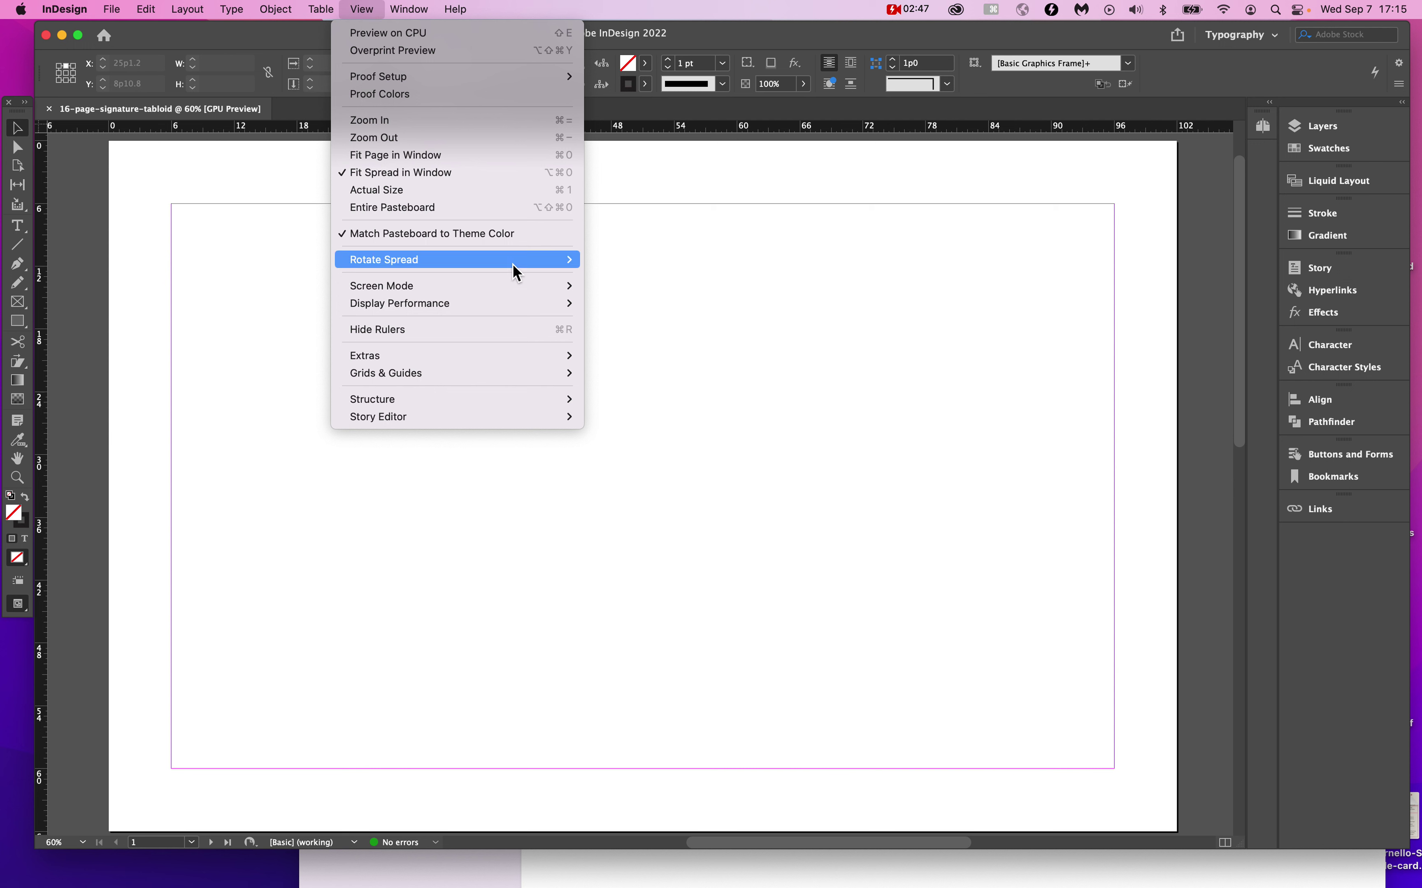
mouse_move(520, 286)
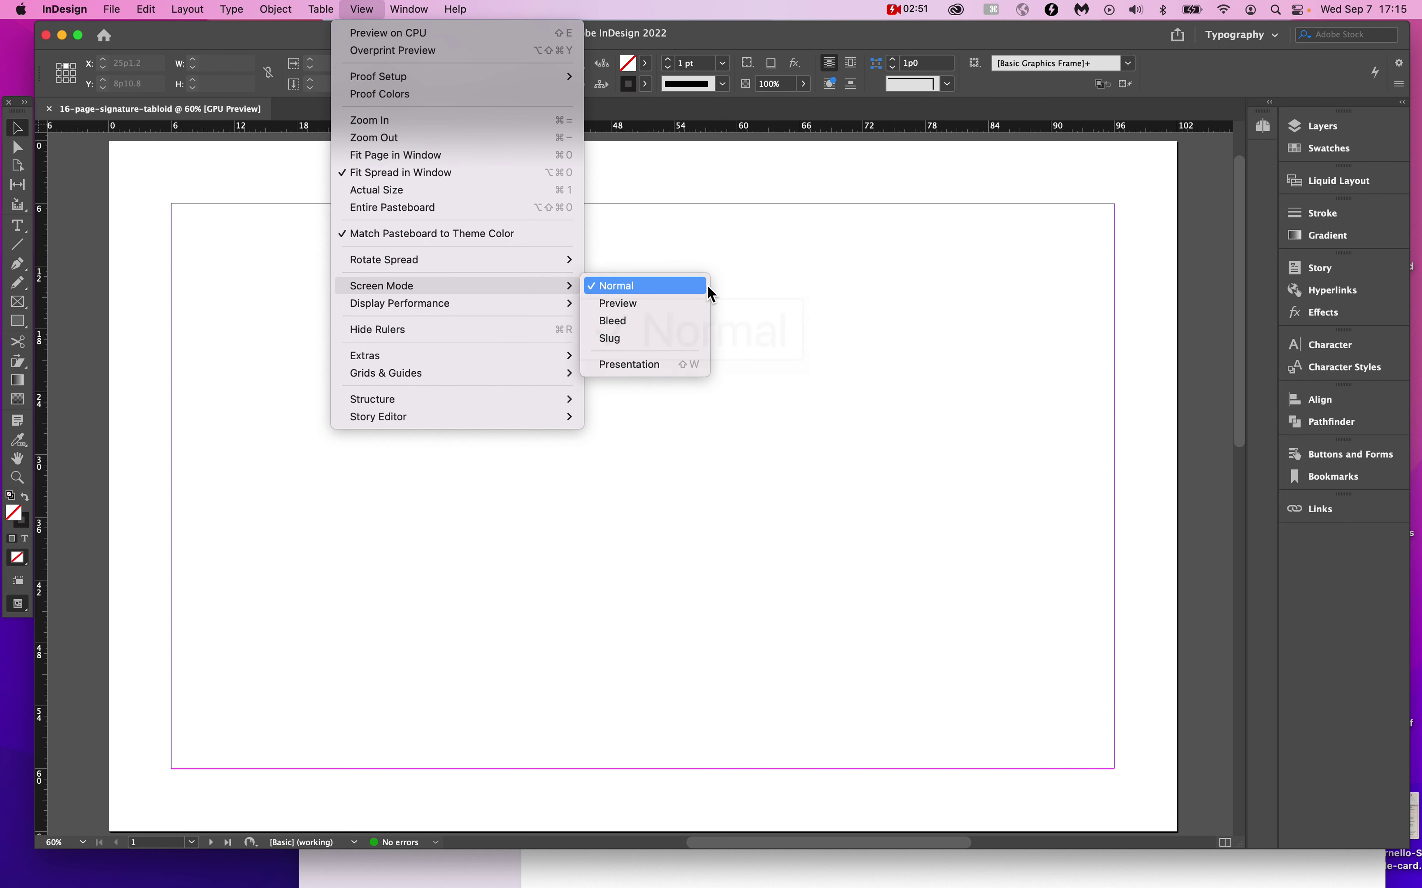
click(693, 303)
key(w)
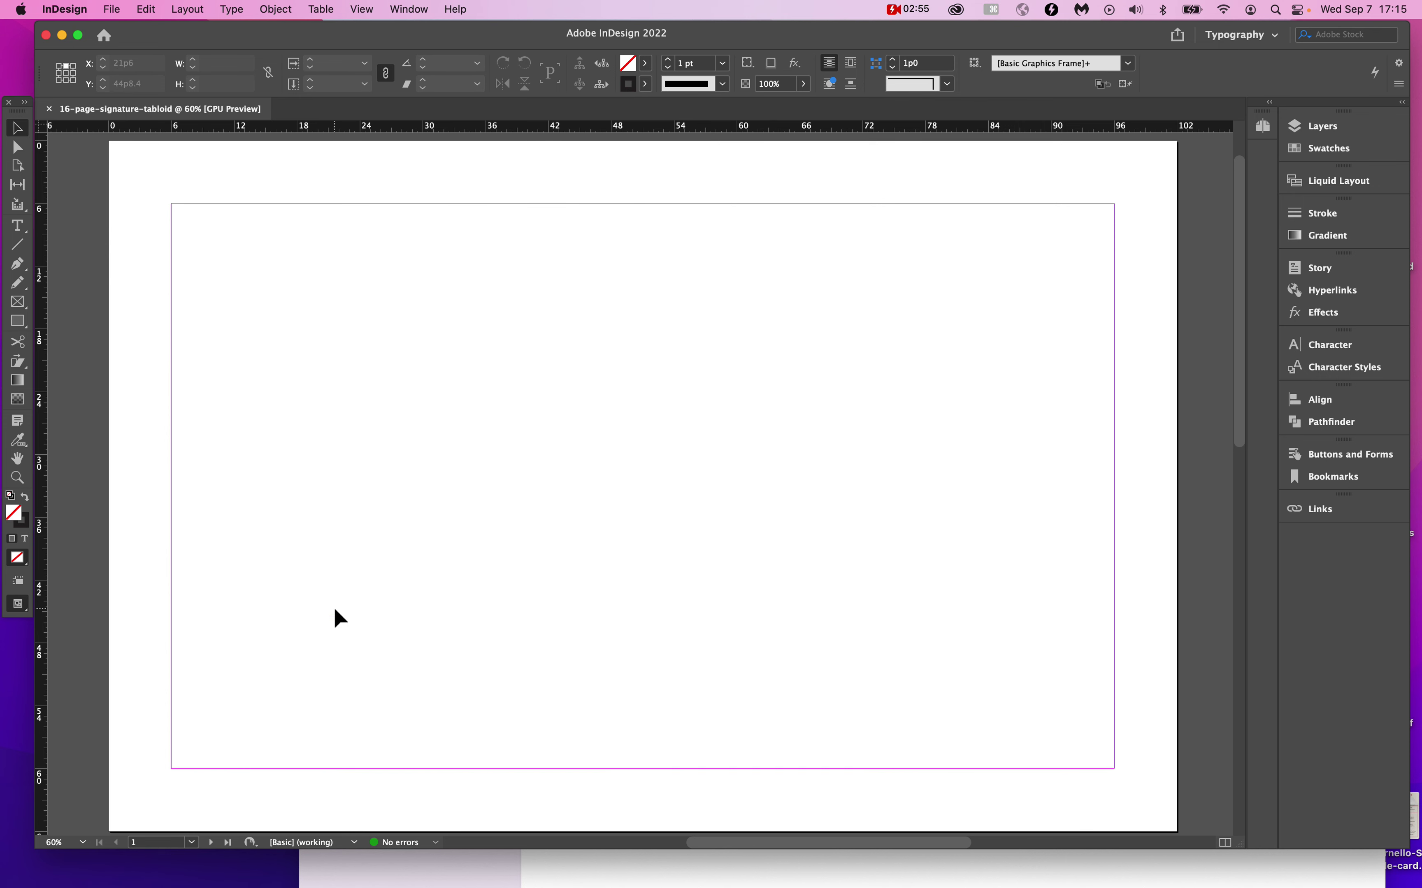
Show the document grid on the page.
key(super+apostrophe)
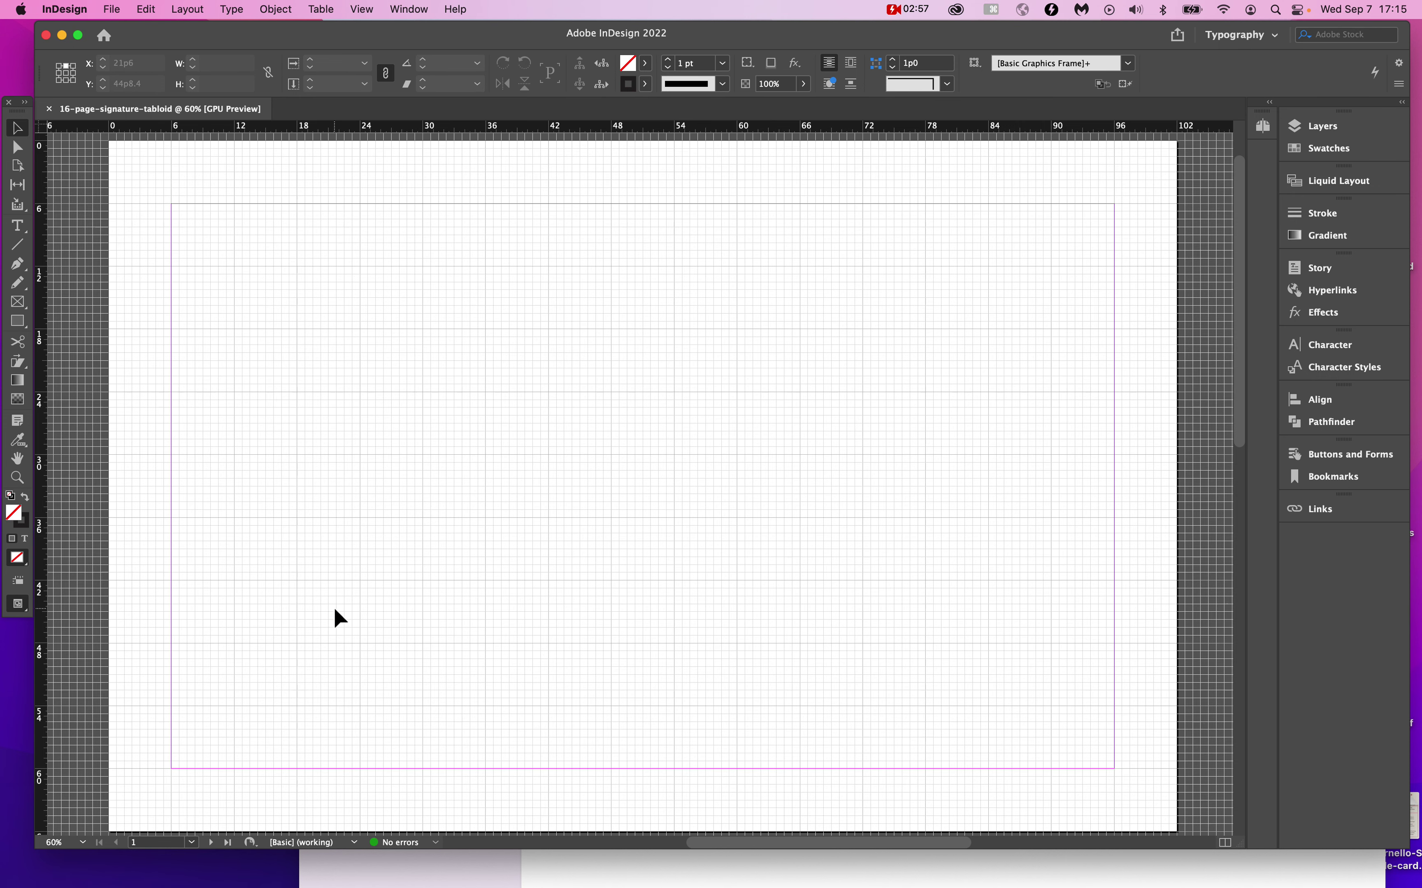
click(323, 9)
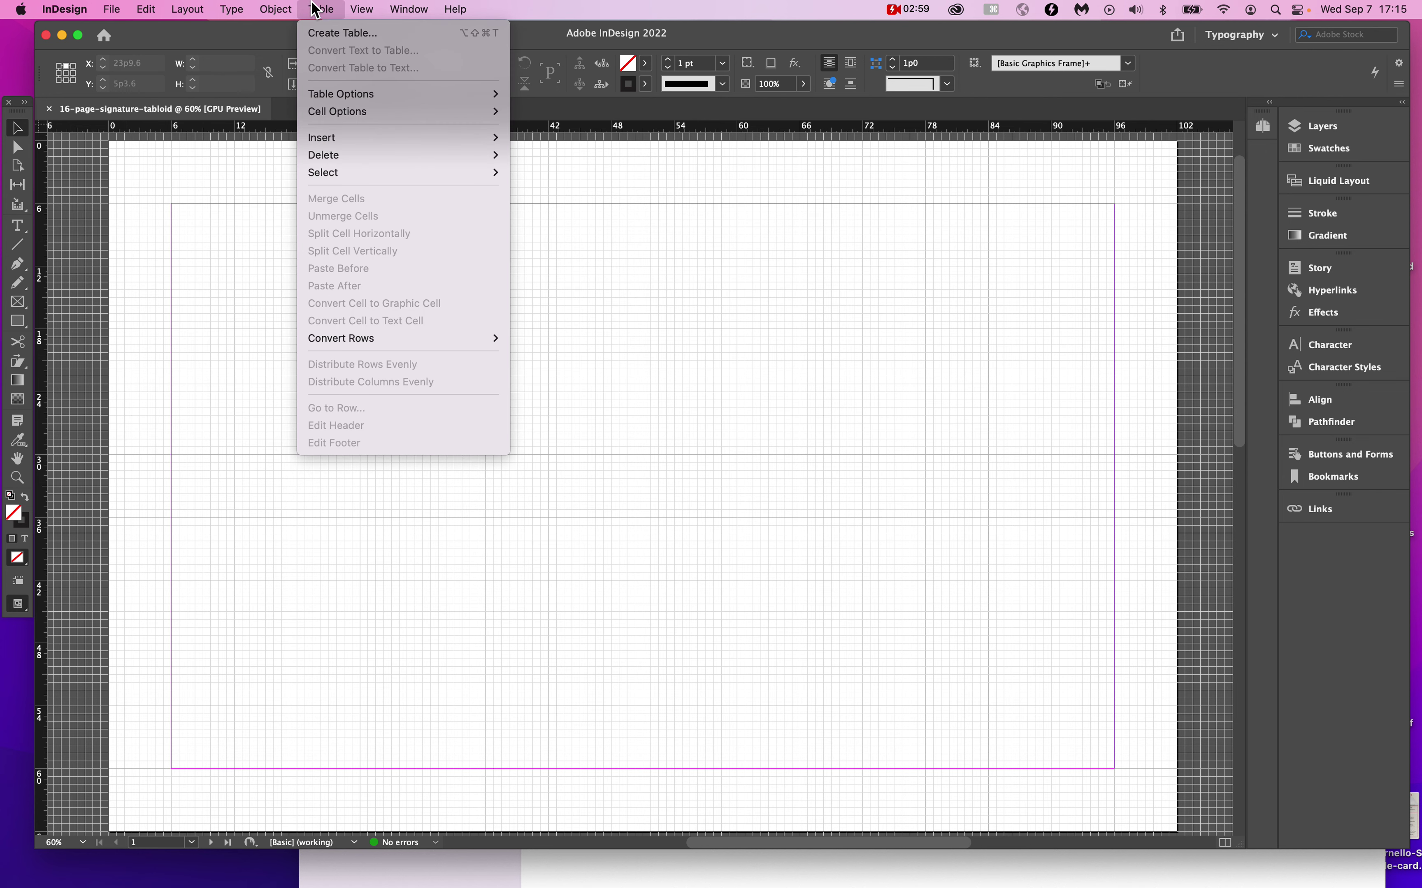
mouse_move(362, 10)
mouse_move(464, 375)
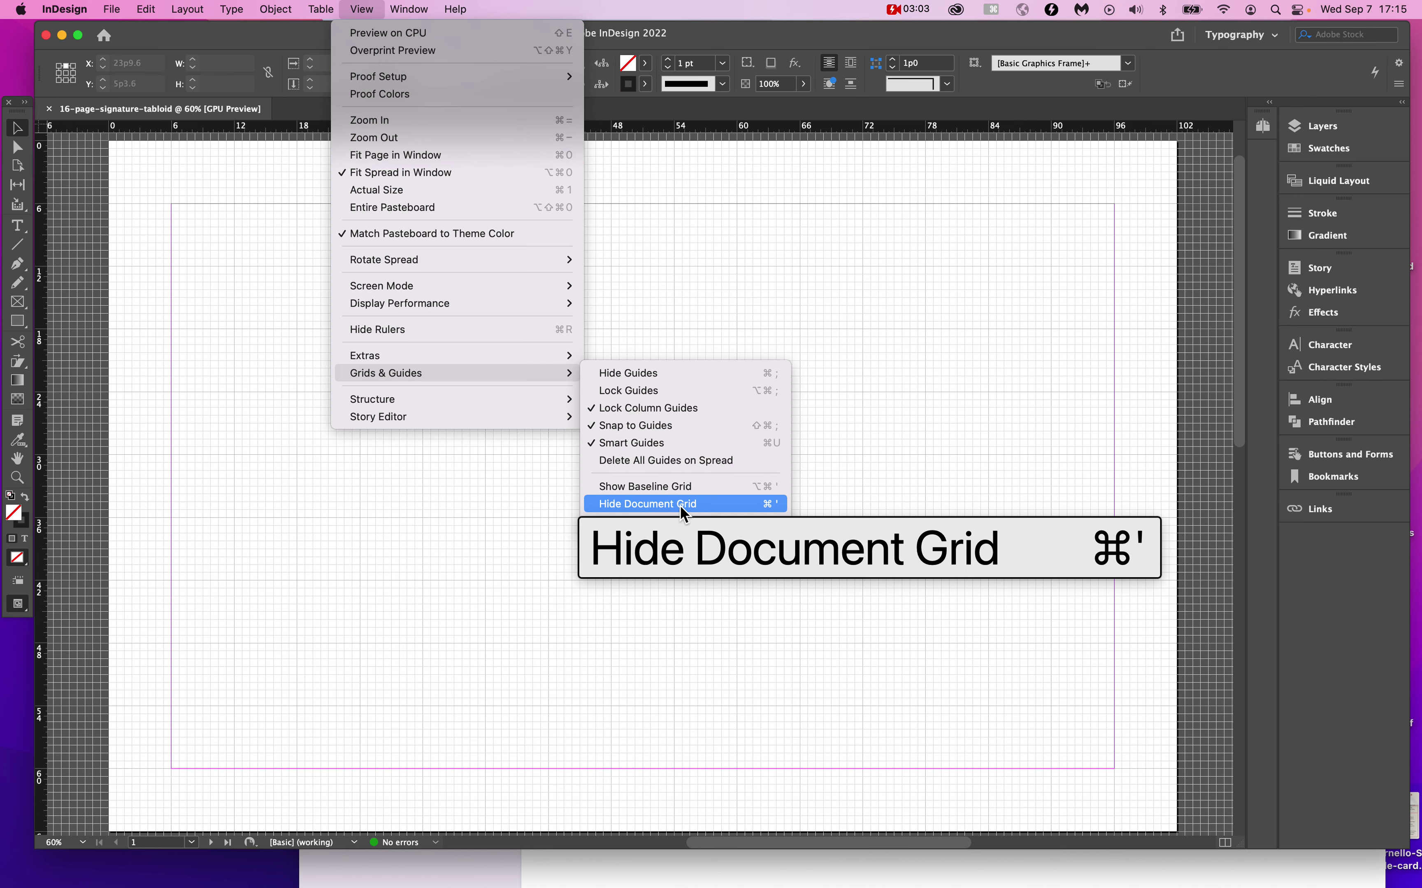
click(493, 512)
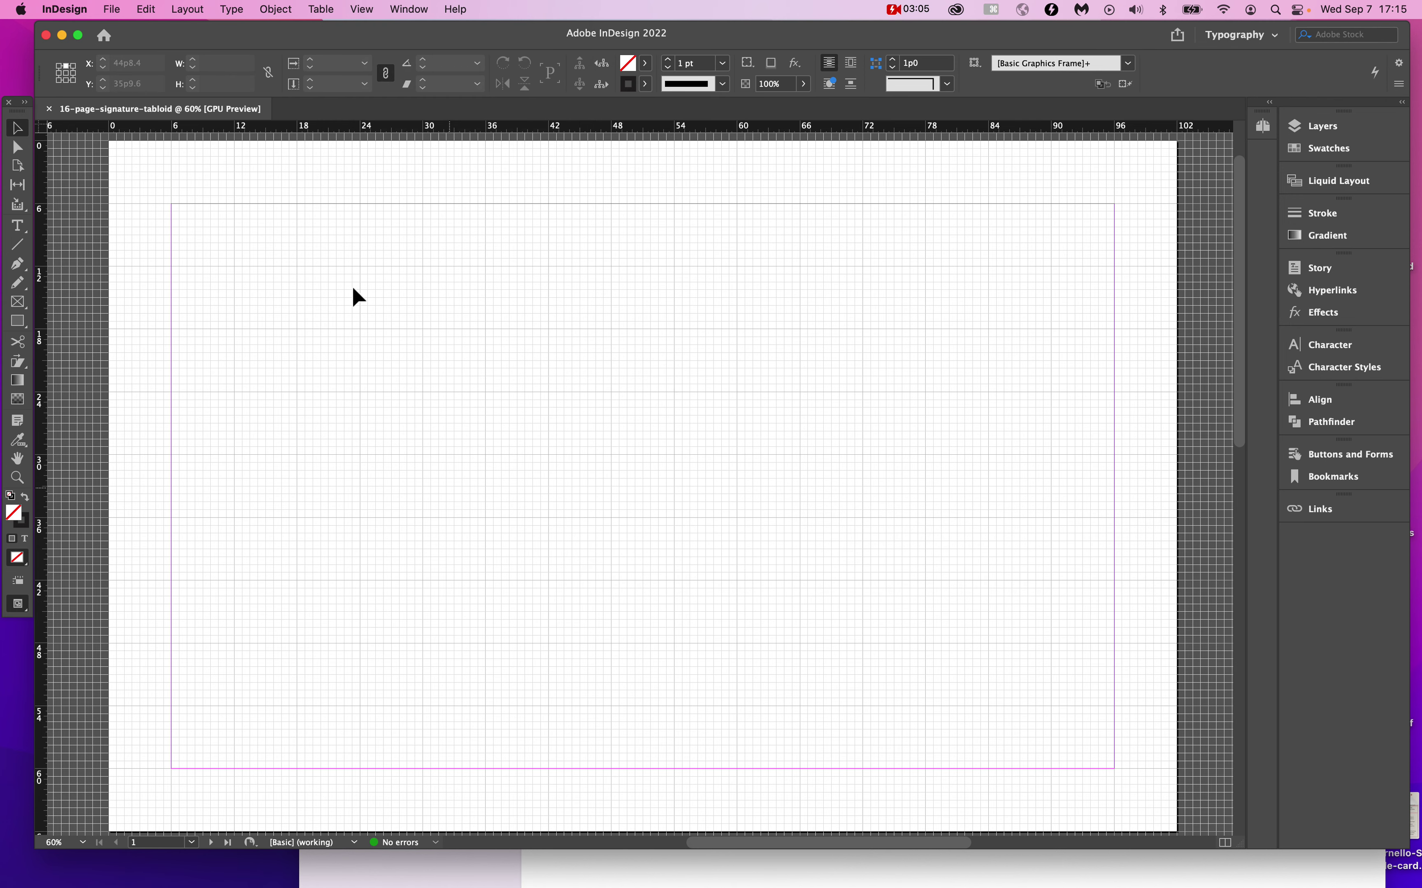
Set the document grid preferences to 4 subdivisions both horizontally and vertically, keeping a gridline every 6p0.
scroll(121, 175, up, 5)
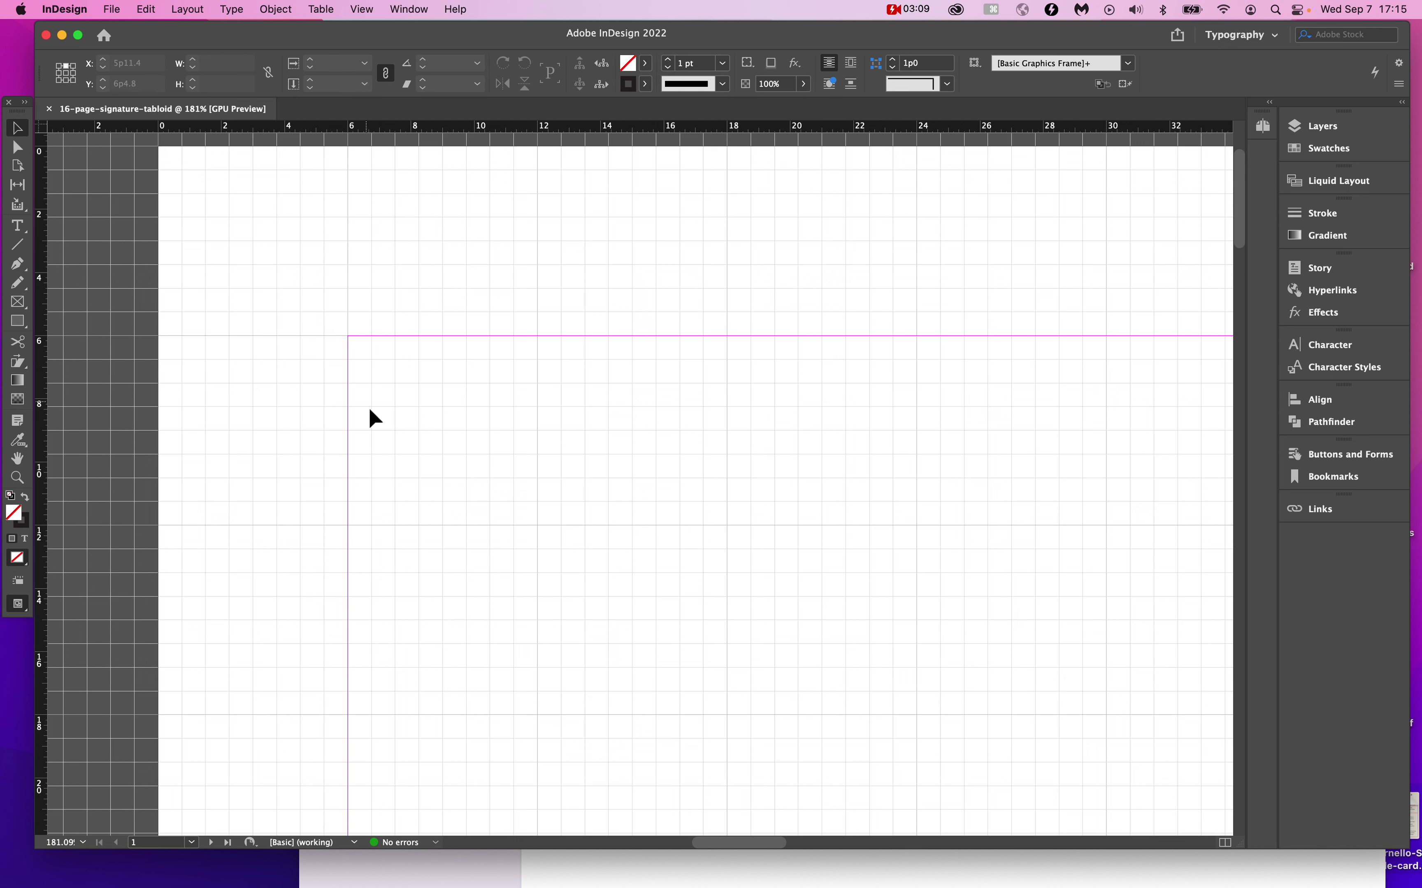
click(82, 9)
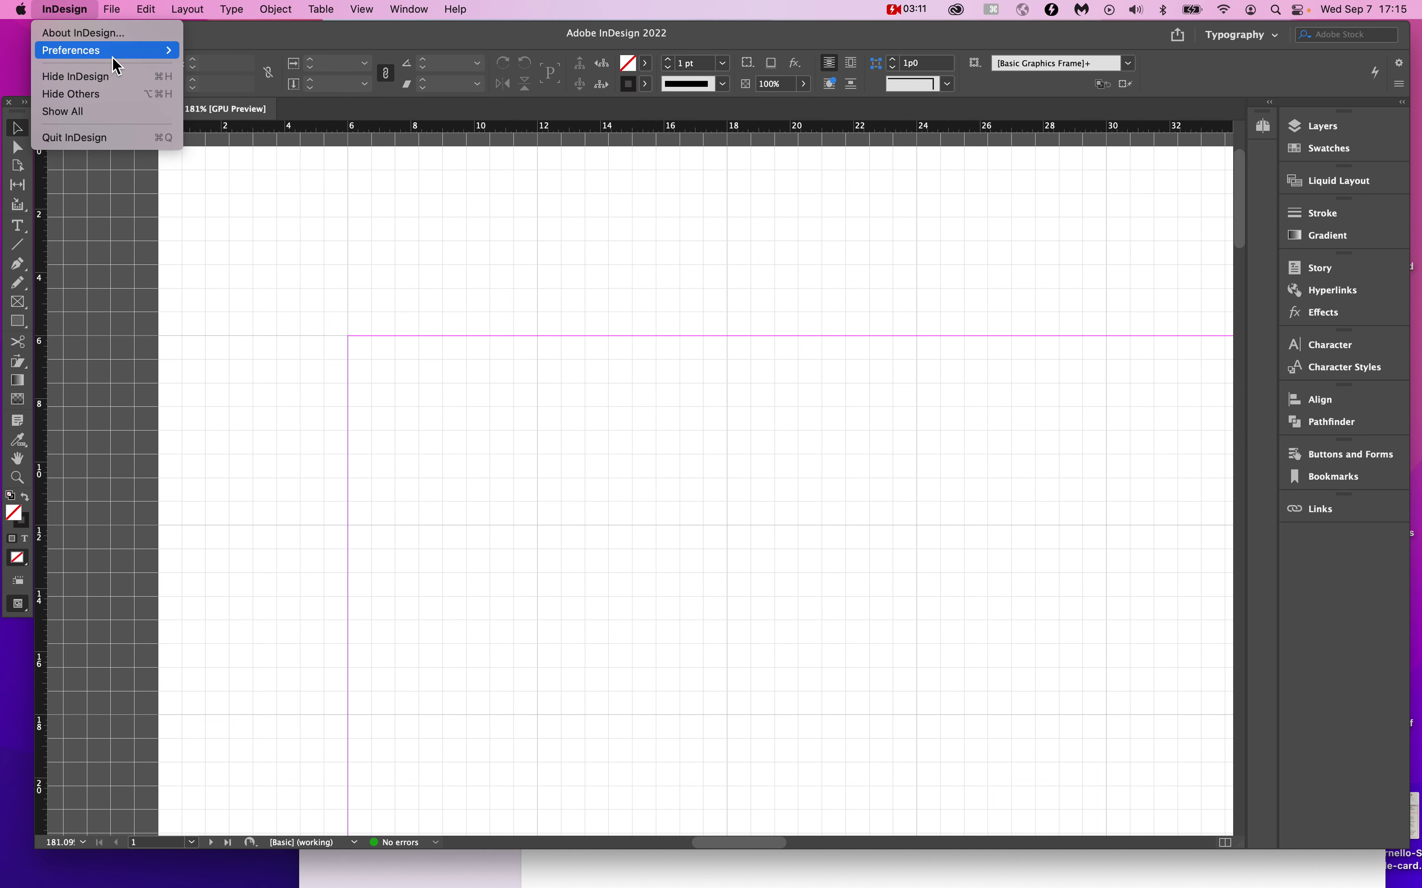
mouse_move(150, 53)
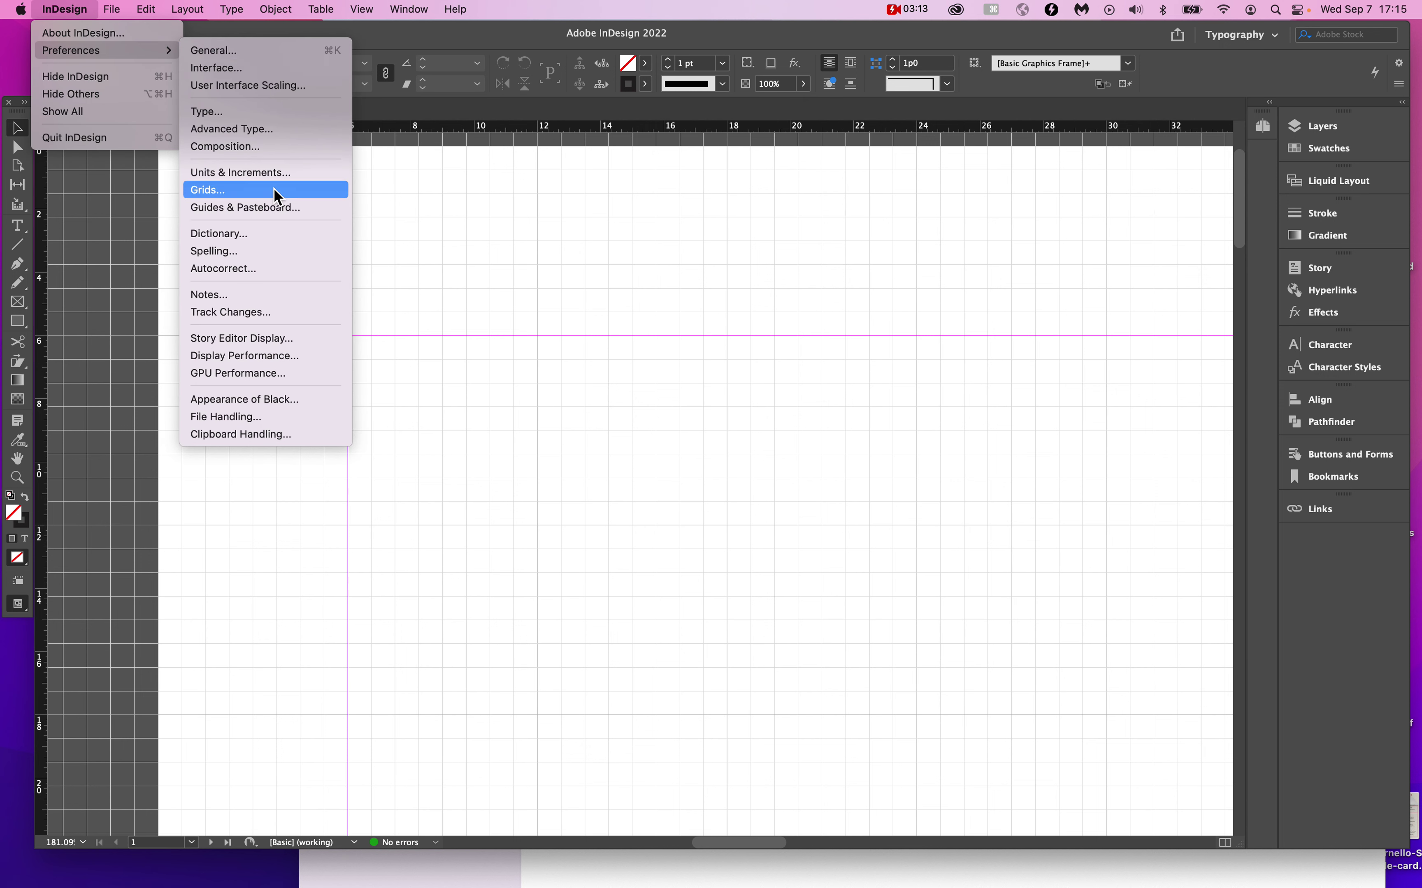
click(215, 174)
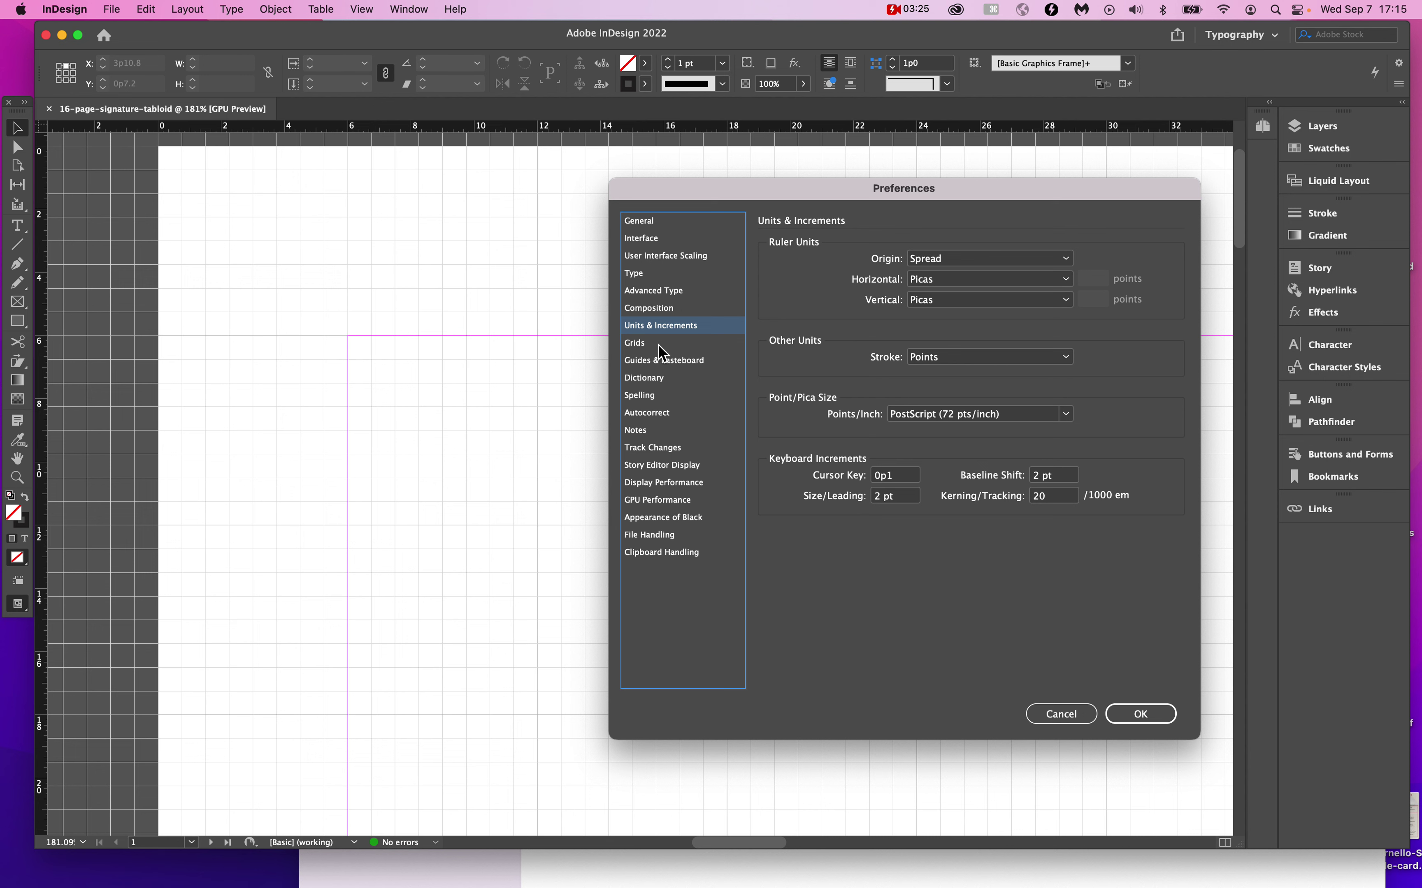
click(641, 344)
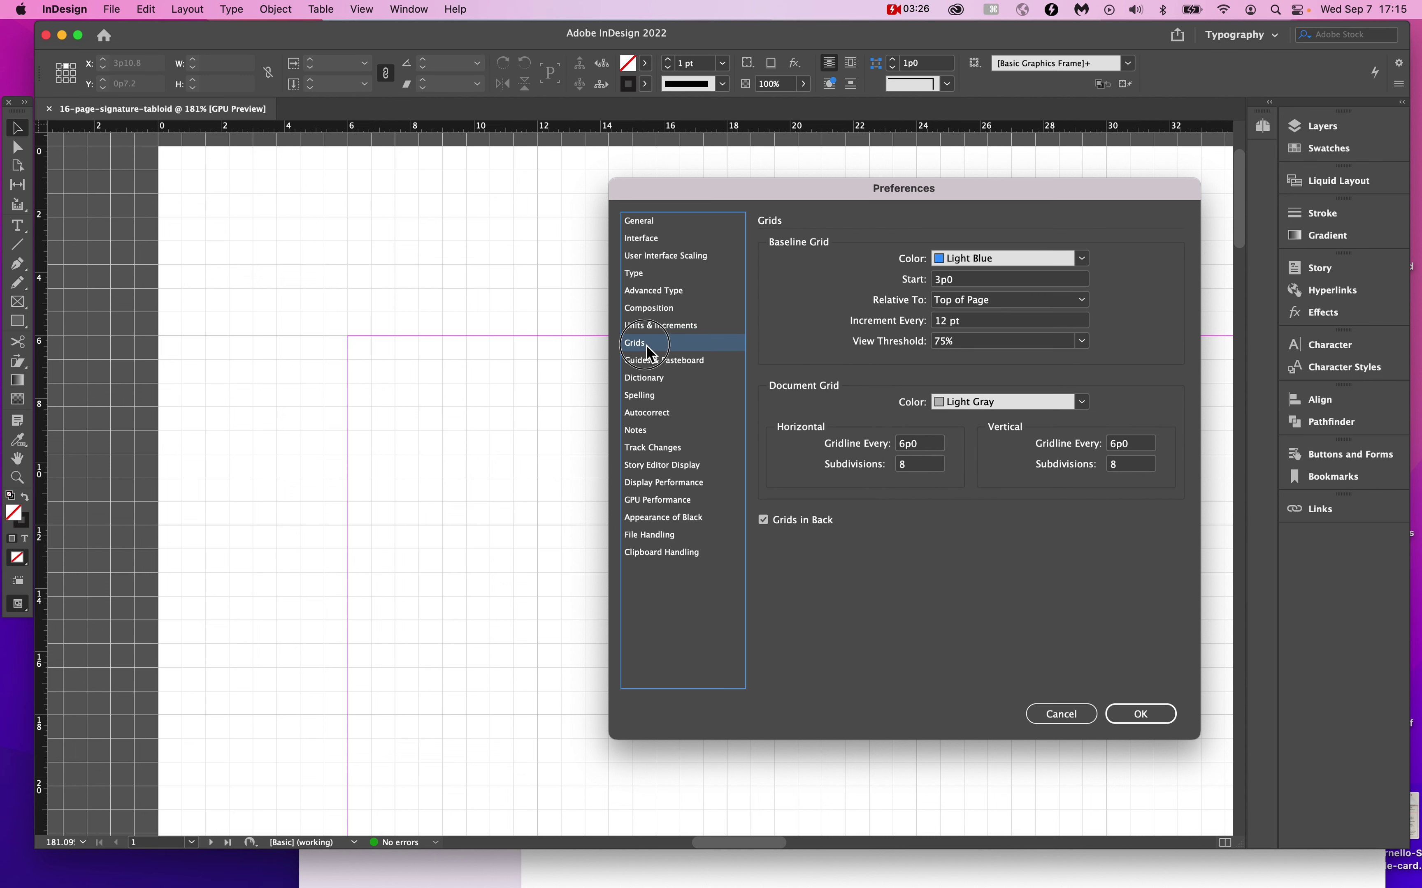
click(913, 468)
text(4)
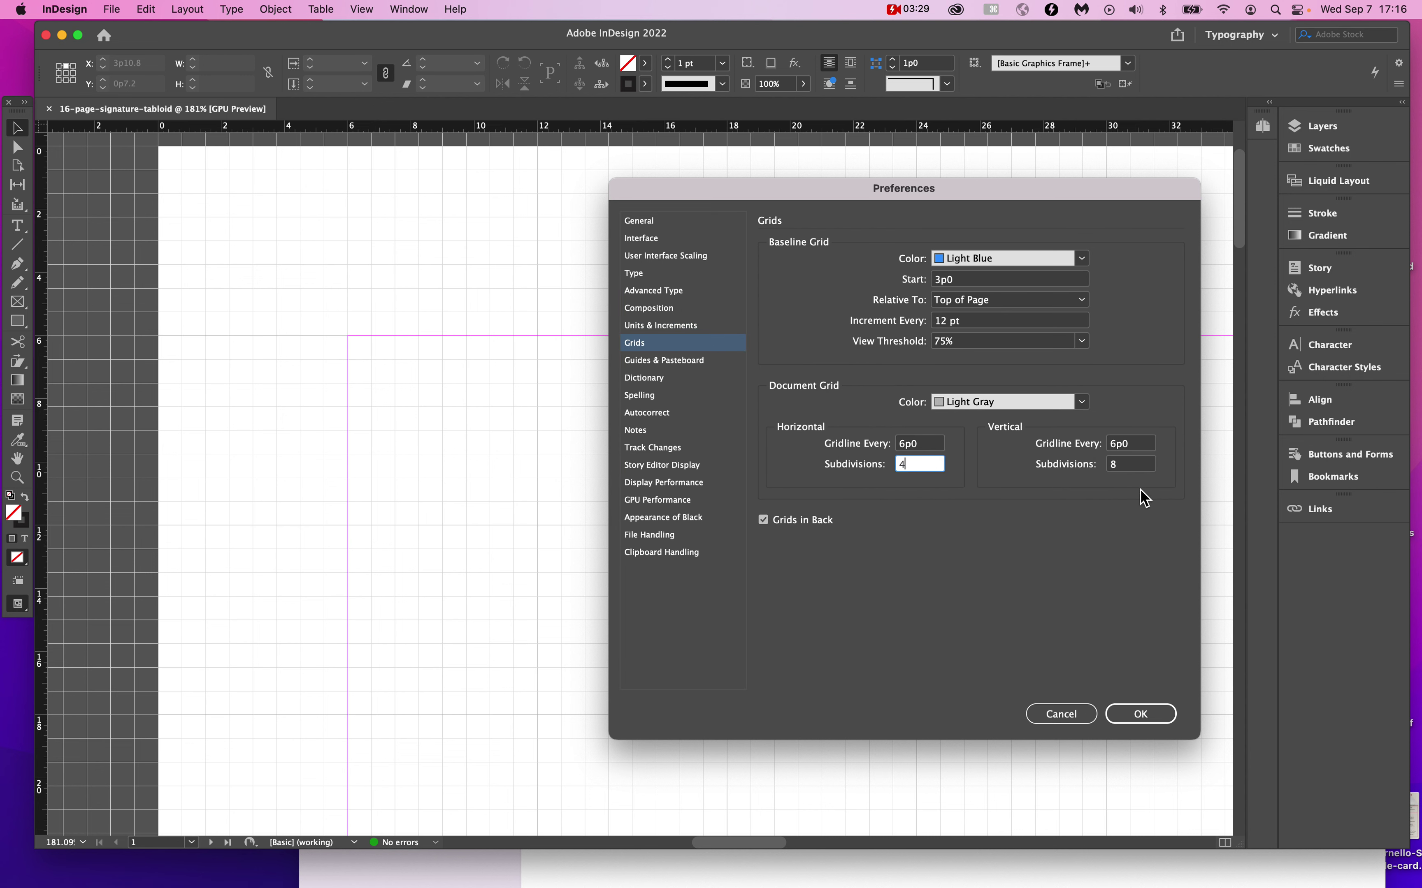
click(1130, 470)
text(4)
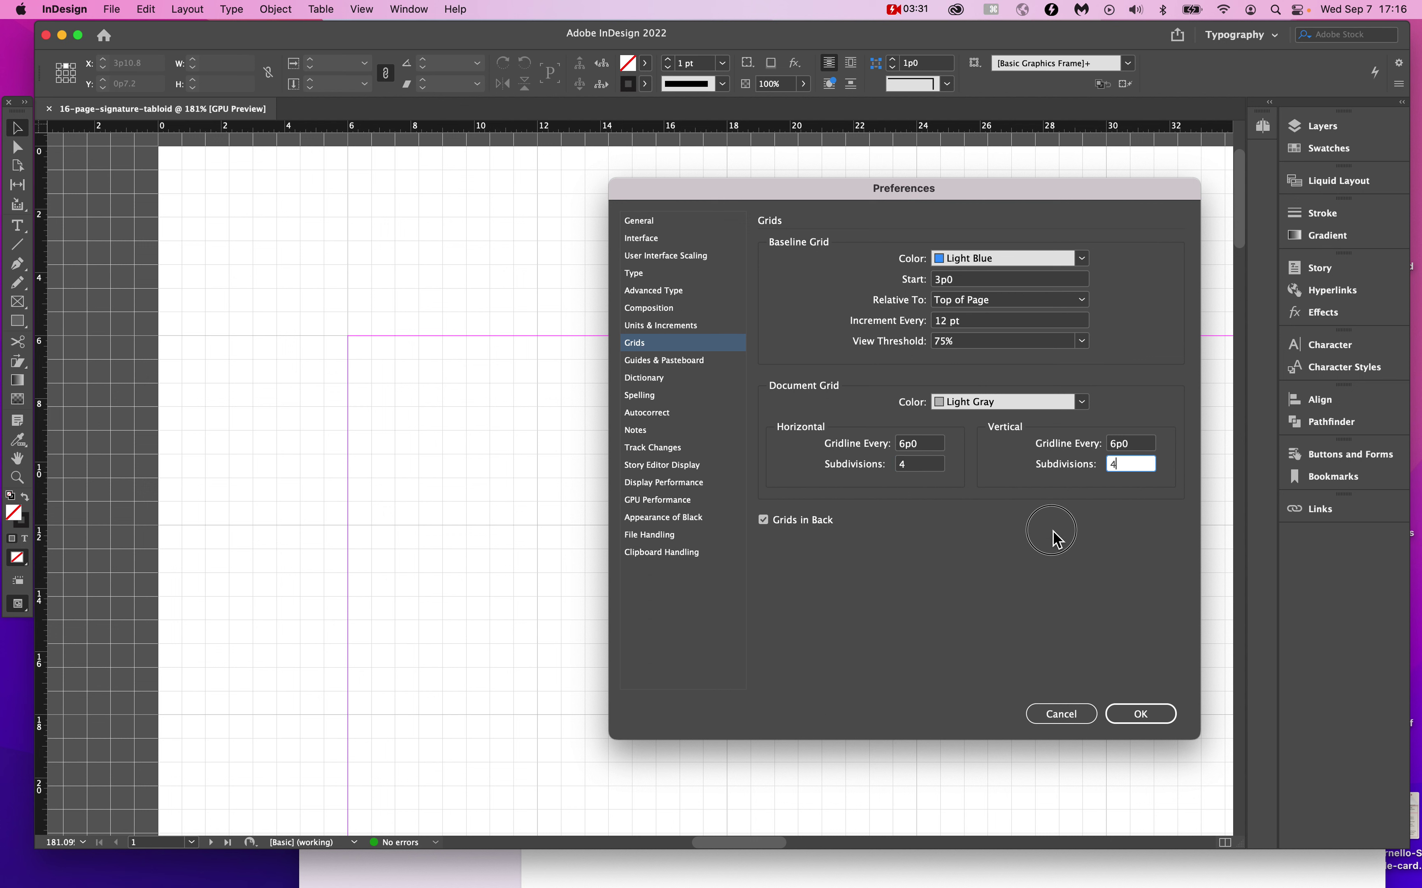
click(926, 469)
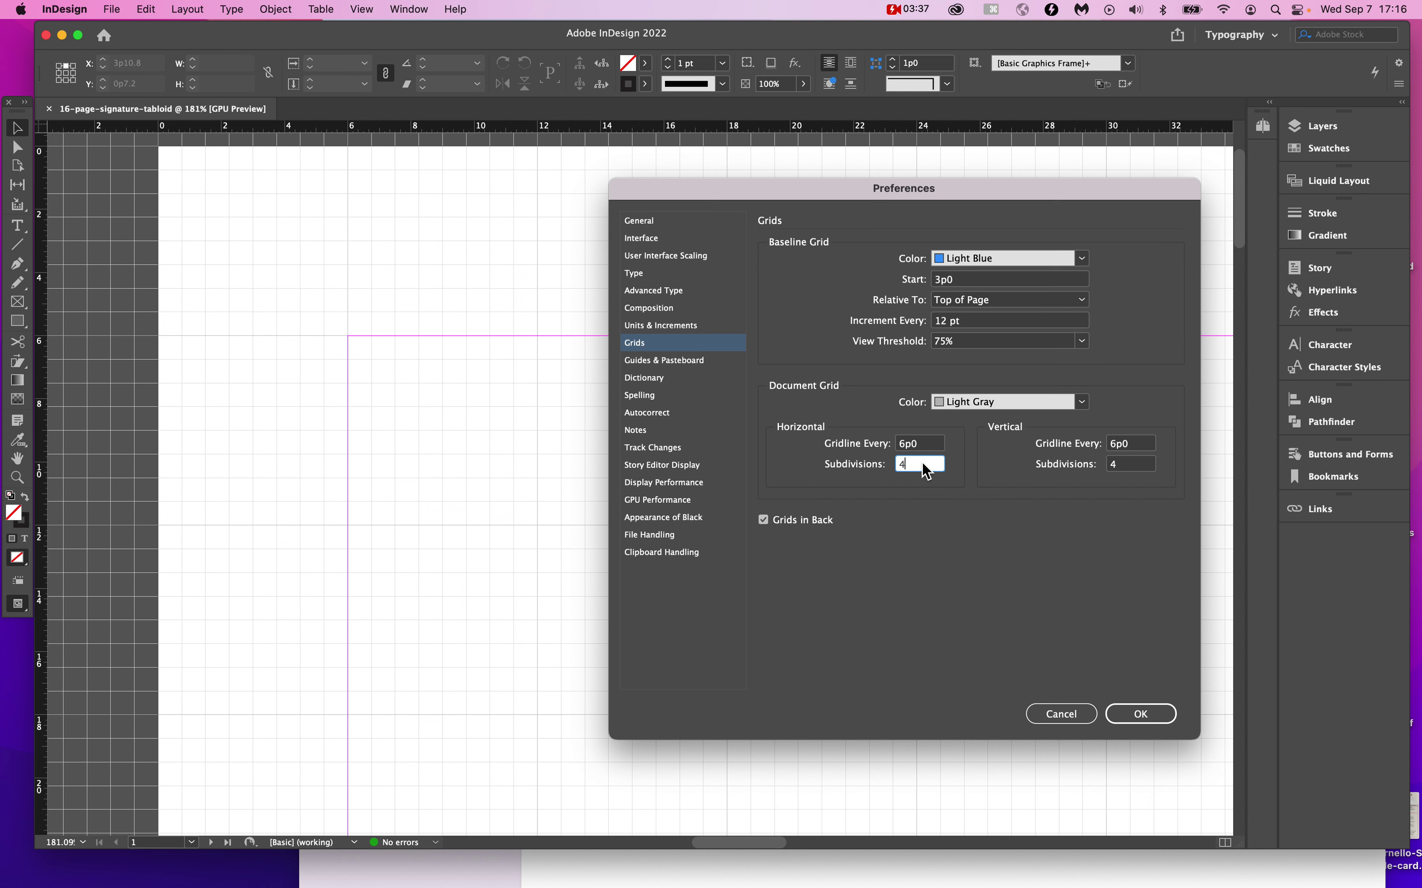
click(906, 448)
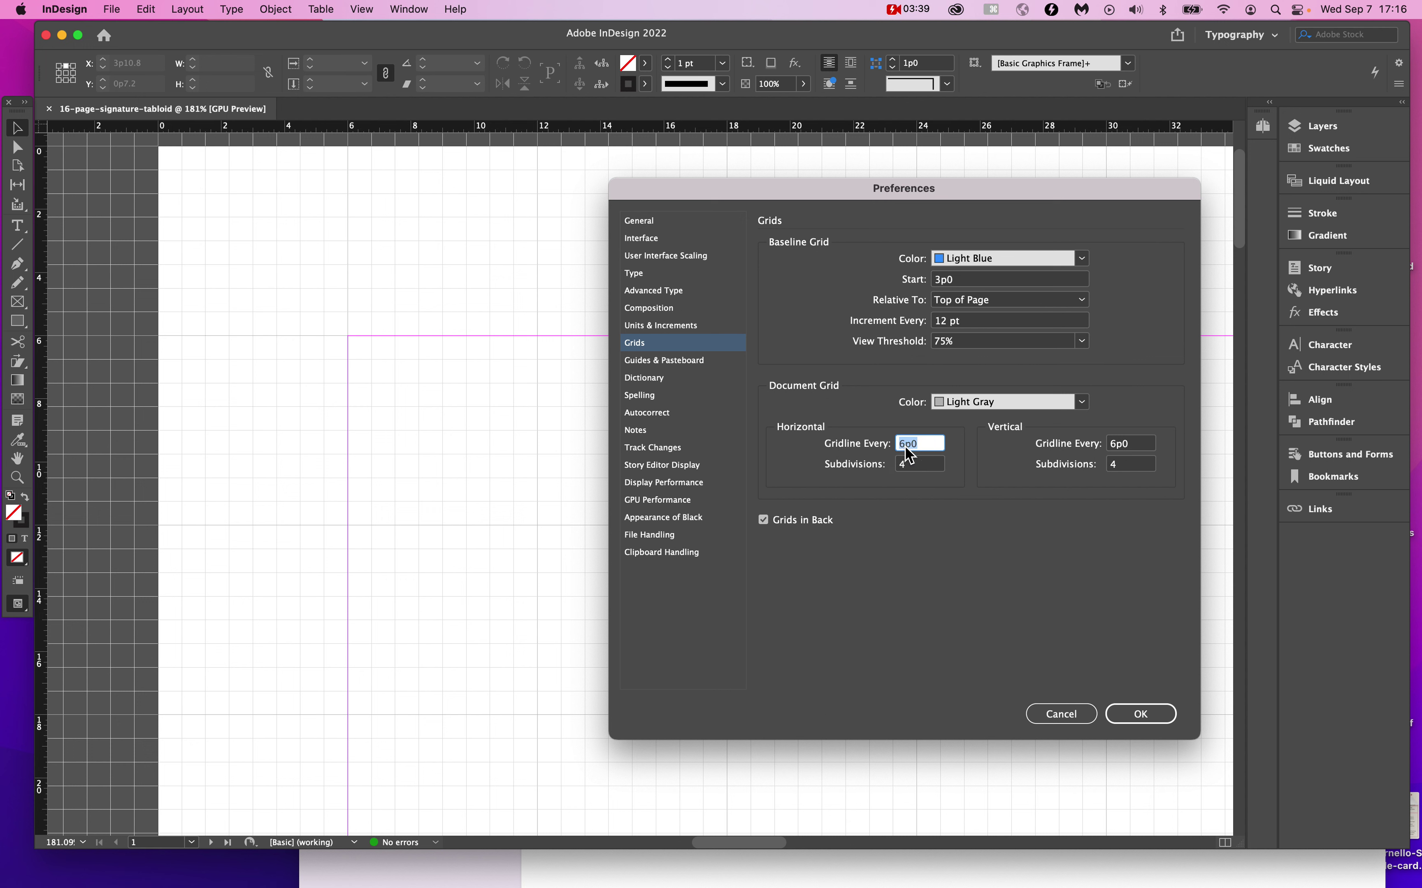
mouse_move(908, 450)
click(912, 467)
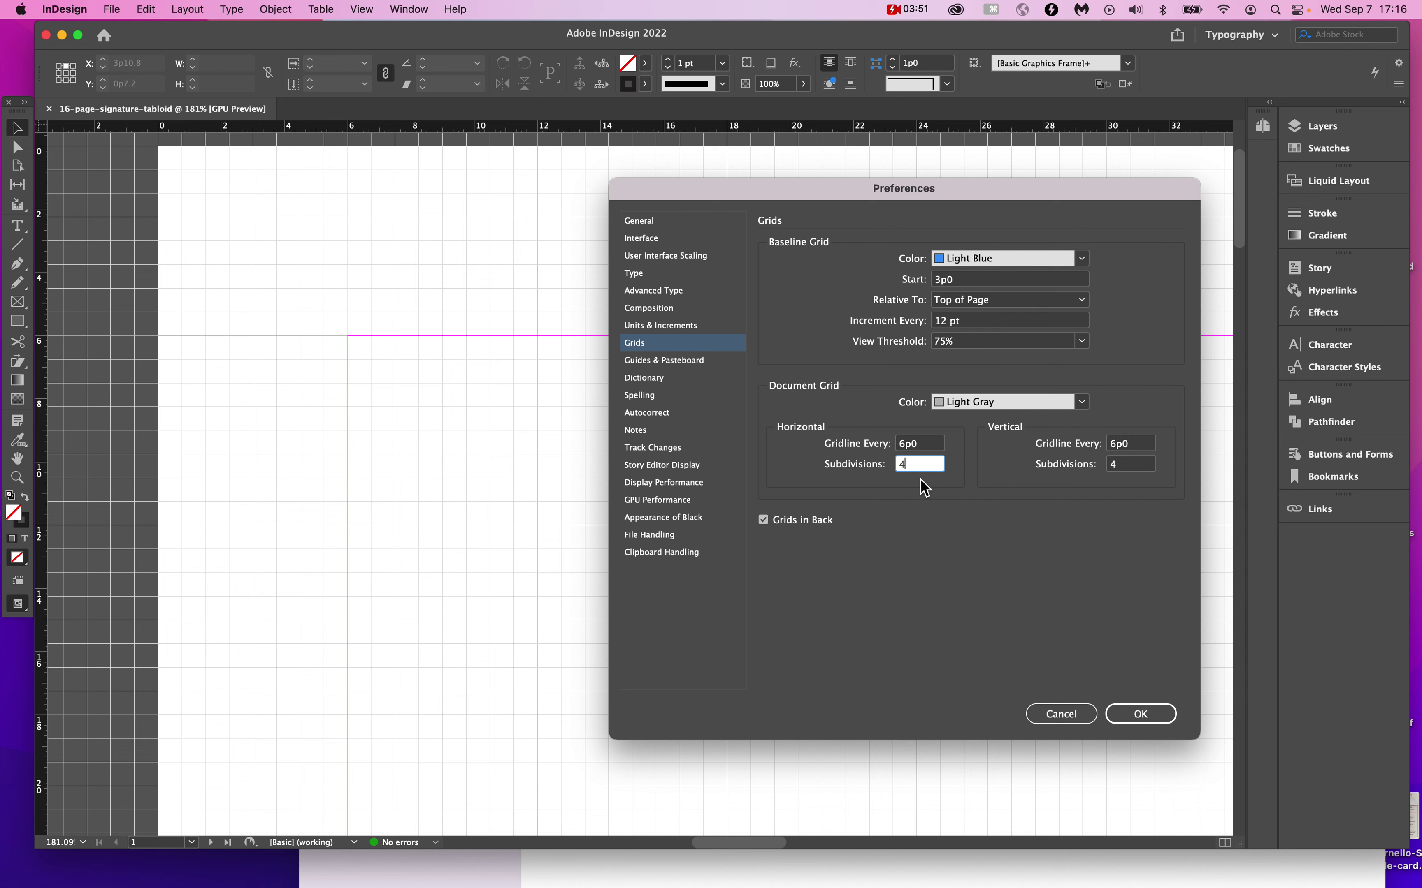
click(1139, 712)
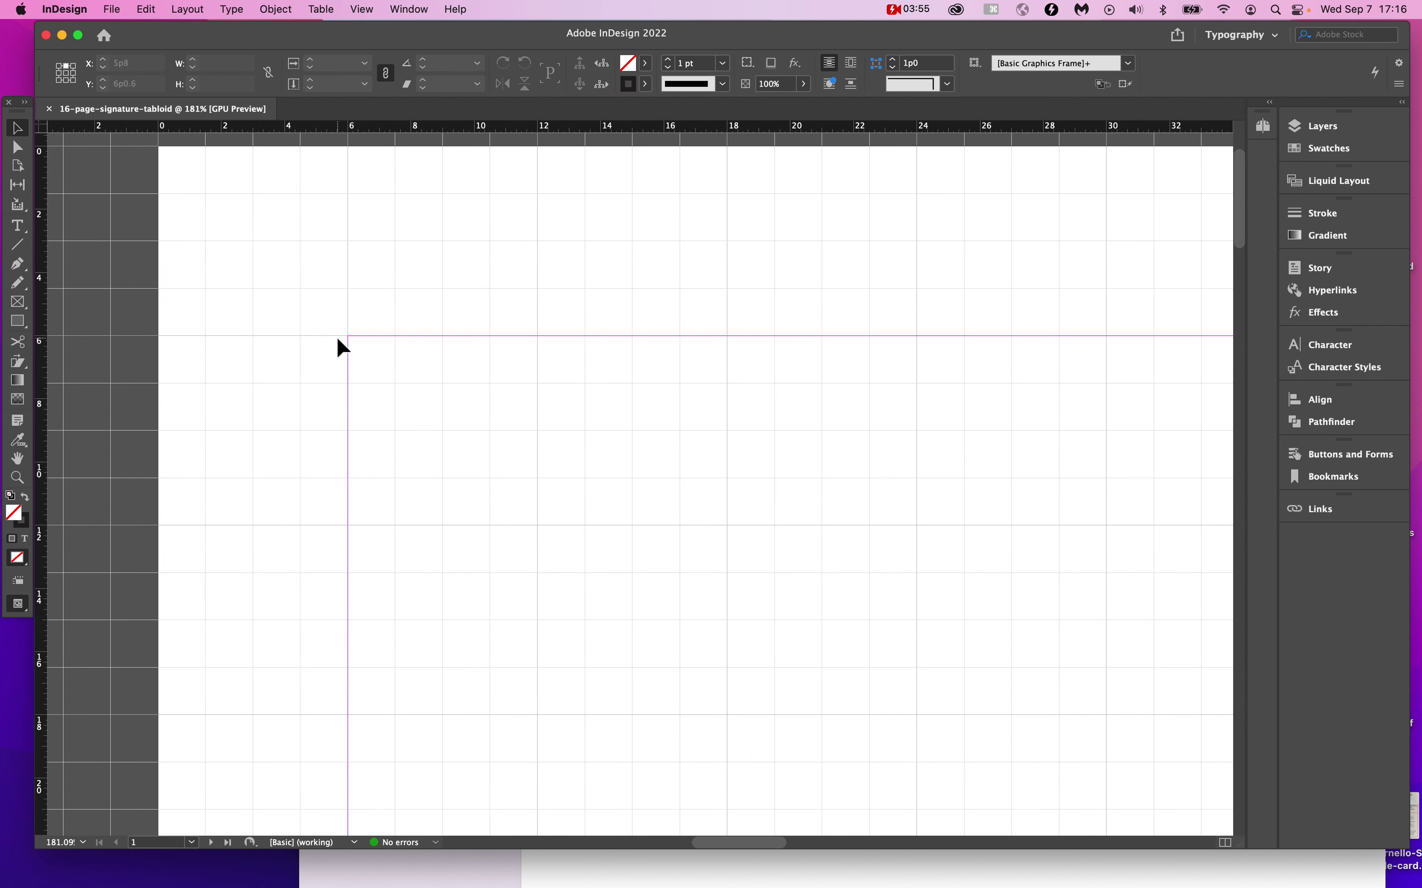
Draw a square of about 1p6 with a [Registration] fill and no stroke, its upper-left corner at about 6p0, 1p6.
scroll(335, 334, up, 3)
scroll(337, 341, down, 5)
scroll(336, 341, up, 2)
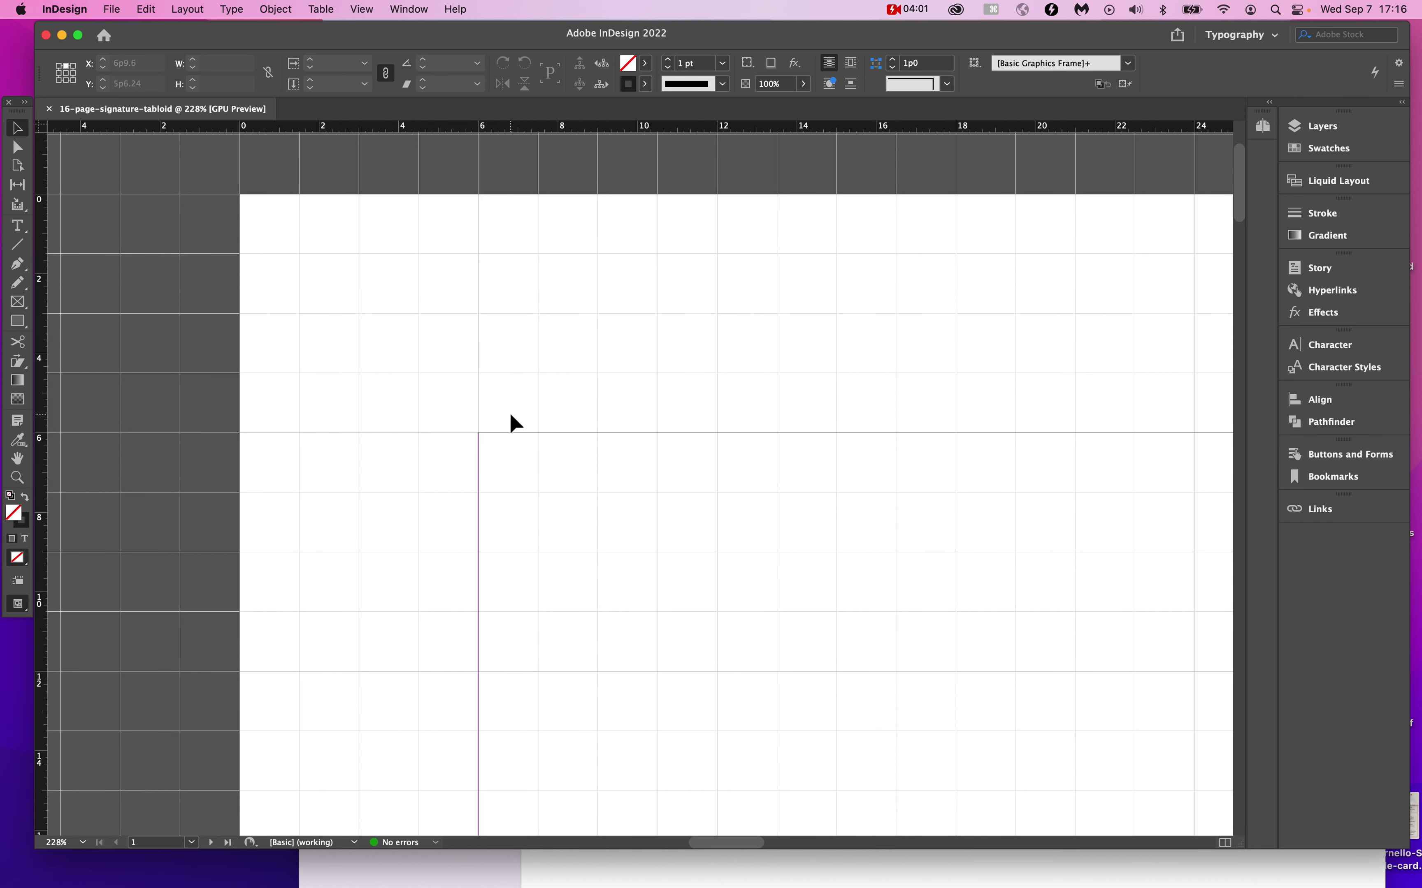
scroll(500, 269, up, 3)
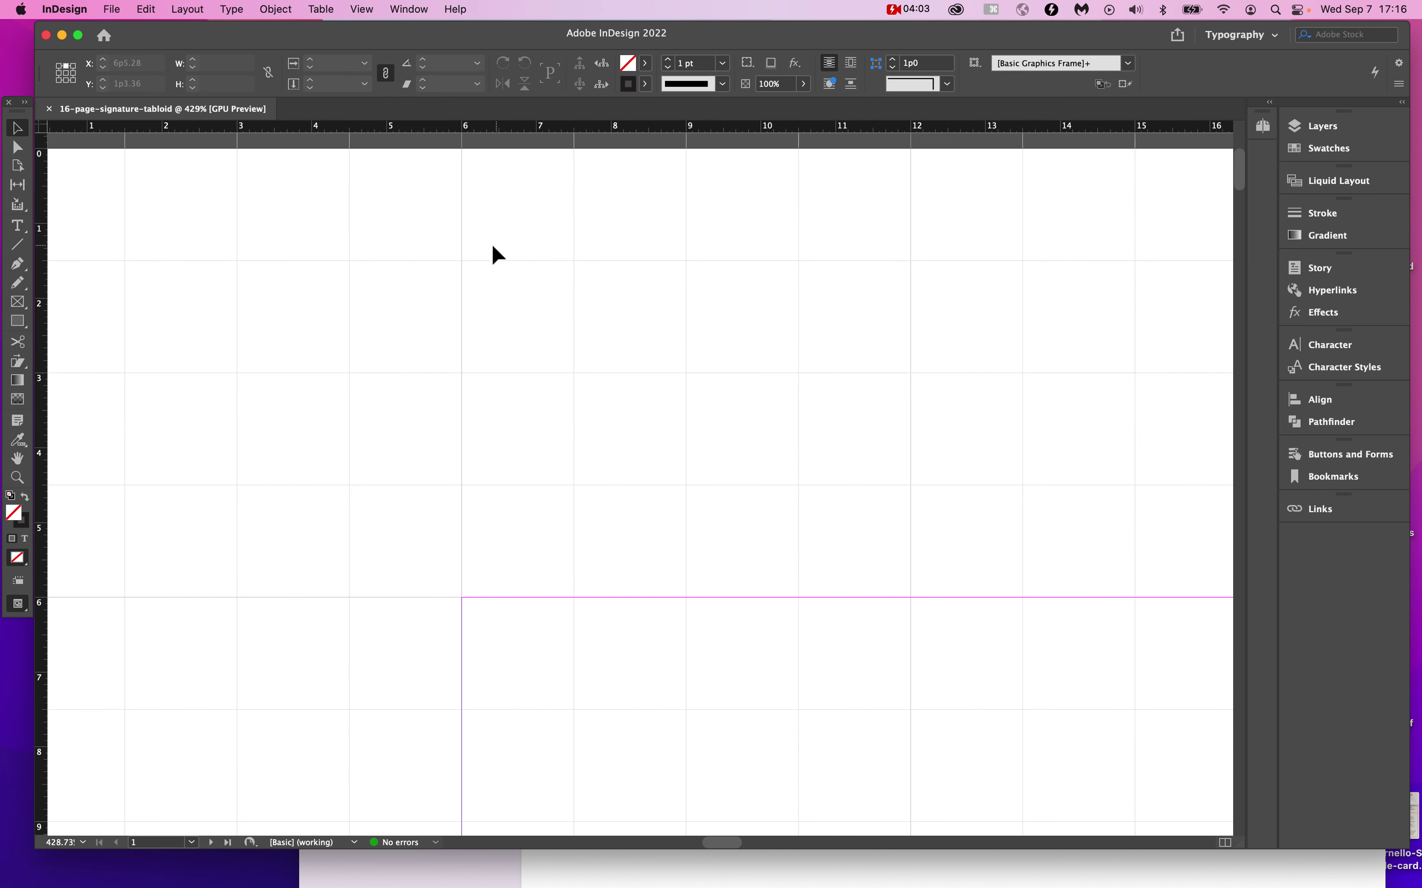
click(17, 321)
click(645, 65)
click(543, 134)
click(645, 65)
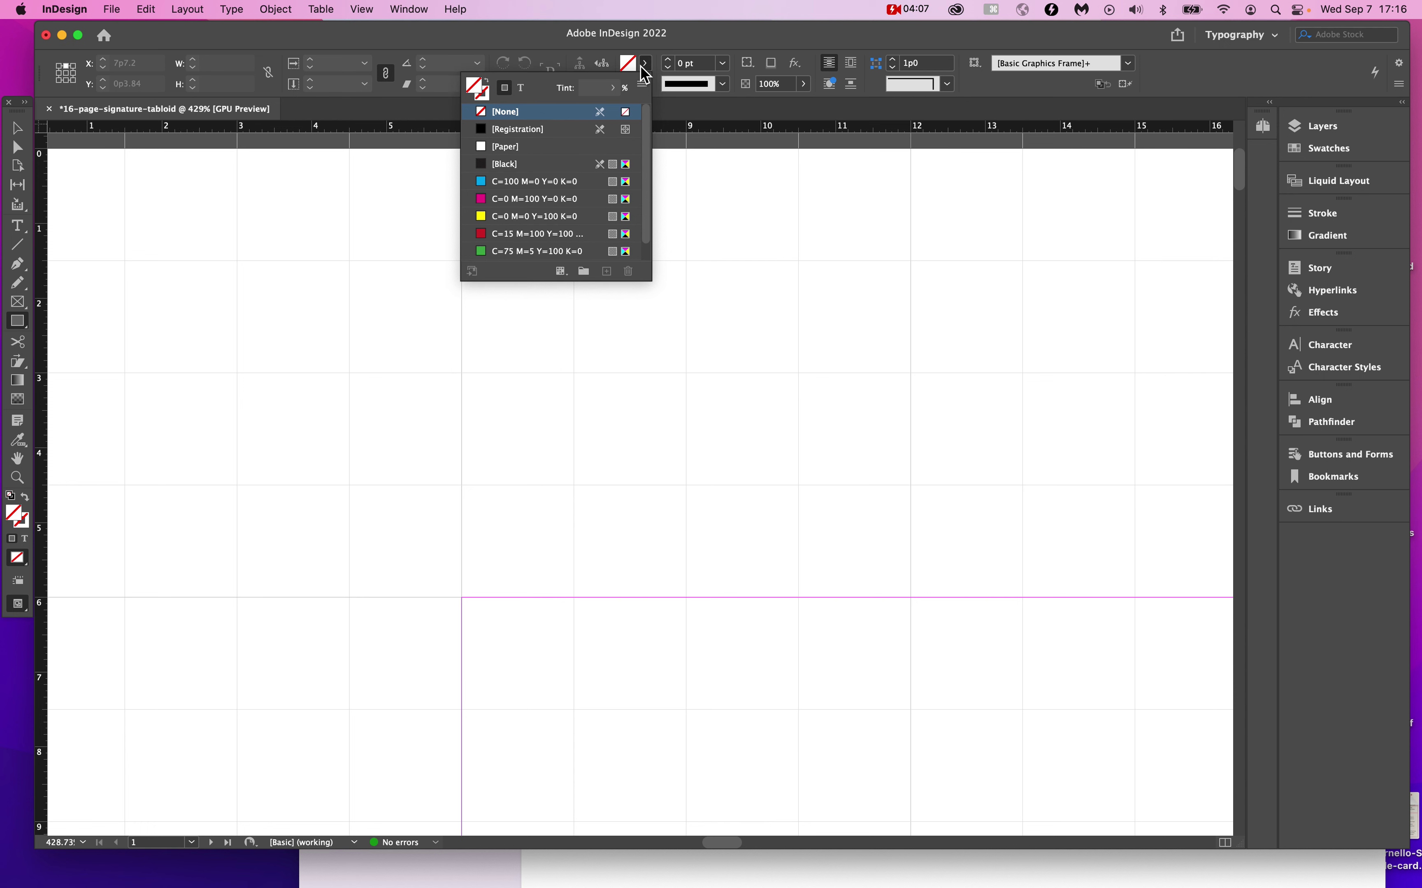
click(514, 132)
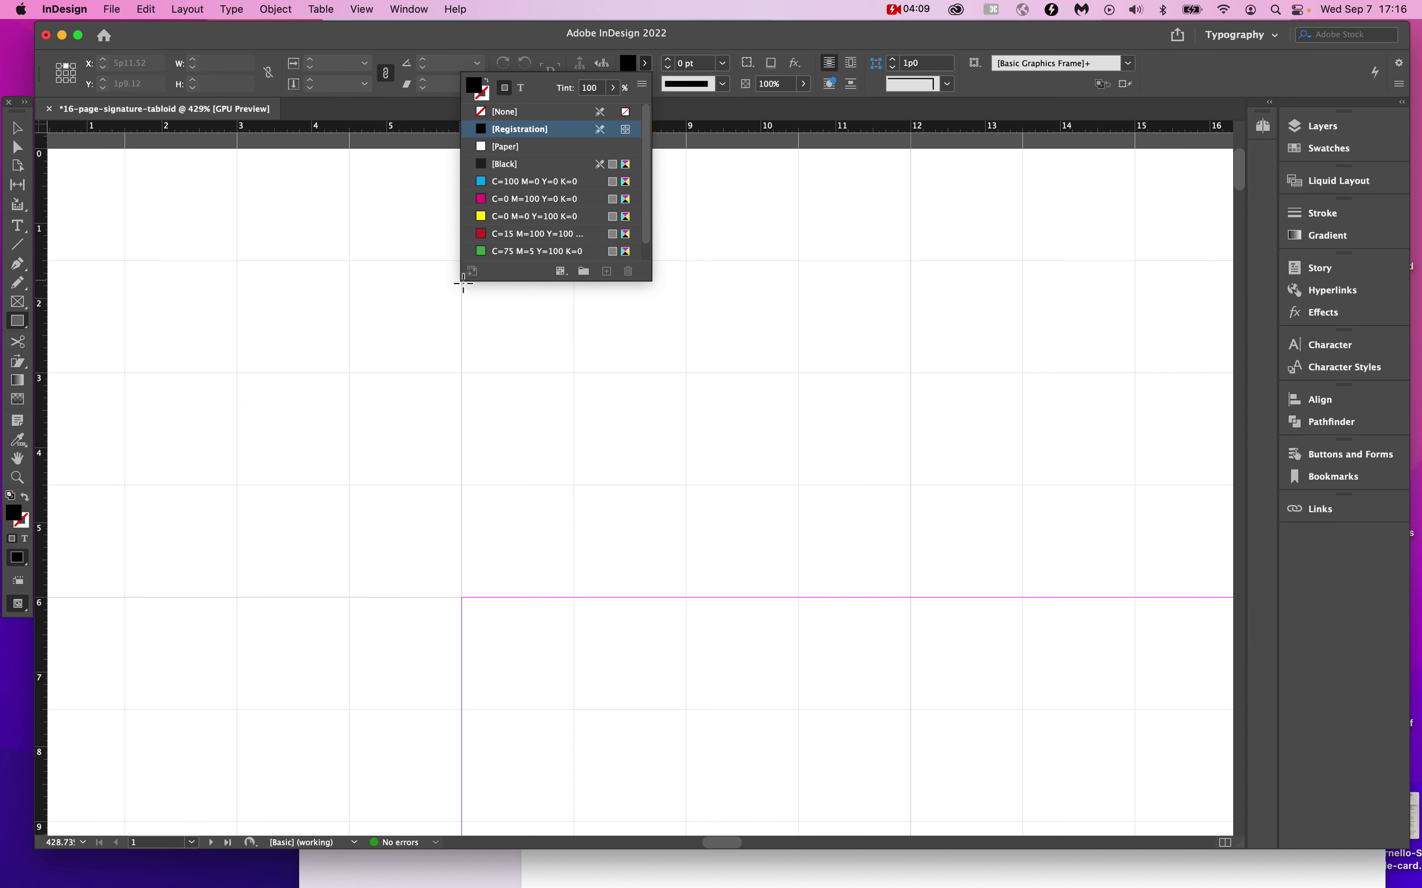
drag(464, 376, 576, 264)
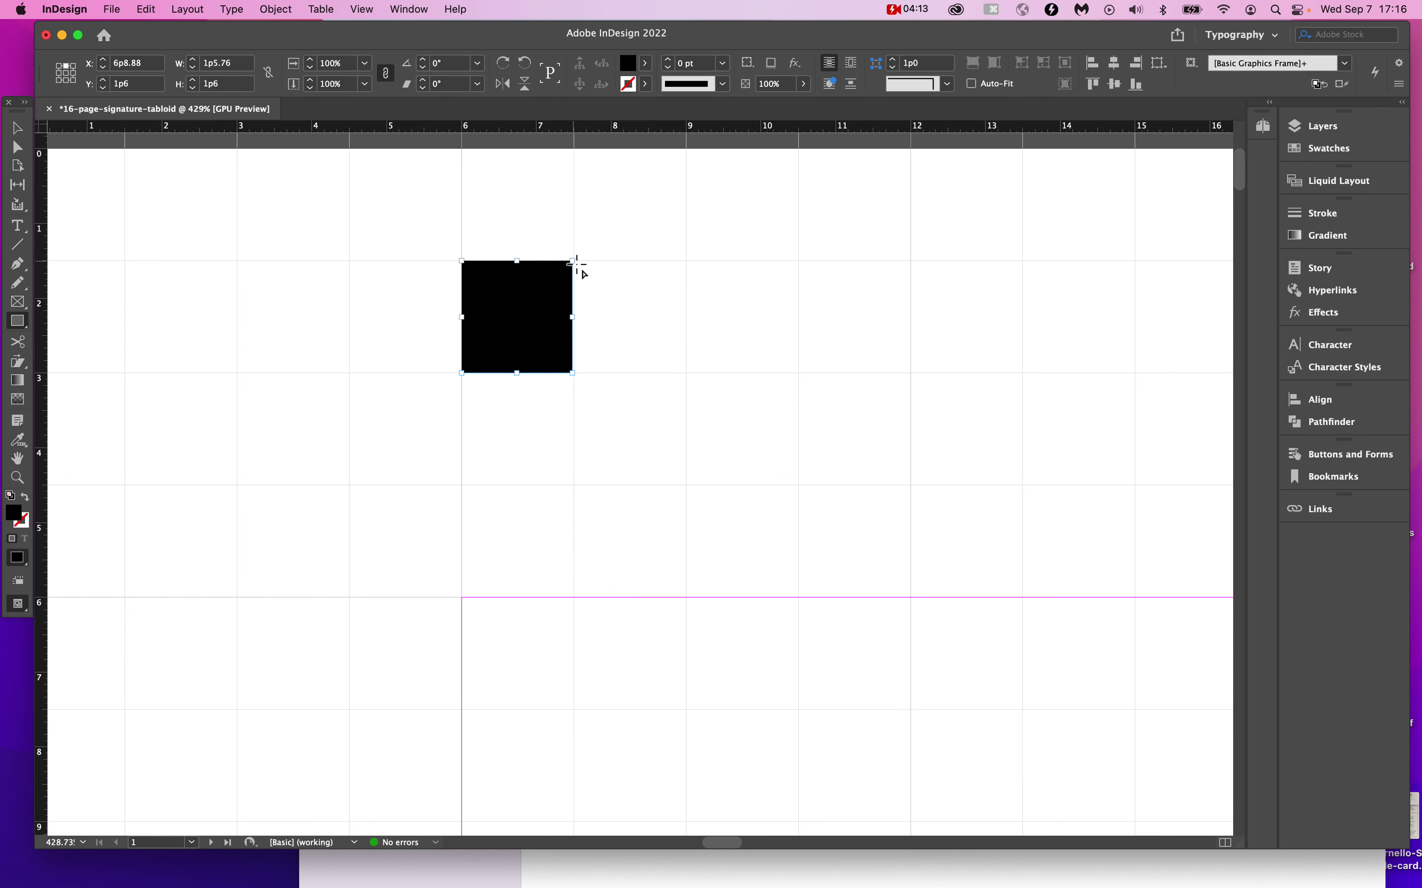
Place a copy of the black square against the page's top edge, with its left side at the 12-pica gridline.
scroll(546, 322, down, 3)
key(v)
drag(527, 296, 885, 241)
Enlarge the copied square at the page's top edge to 6p0 by 6p0, spanning the 12- to 18-pica vertical gridlines.
scroll(882, 241, right, 6)
scroll(721, 210, up, 4)
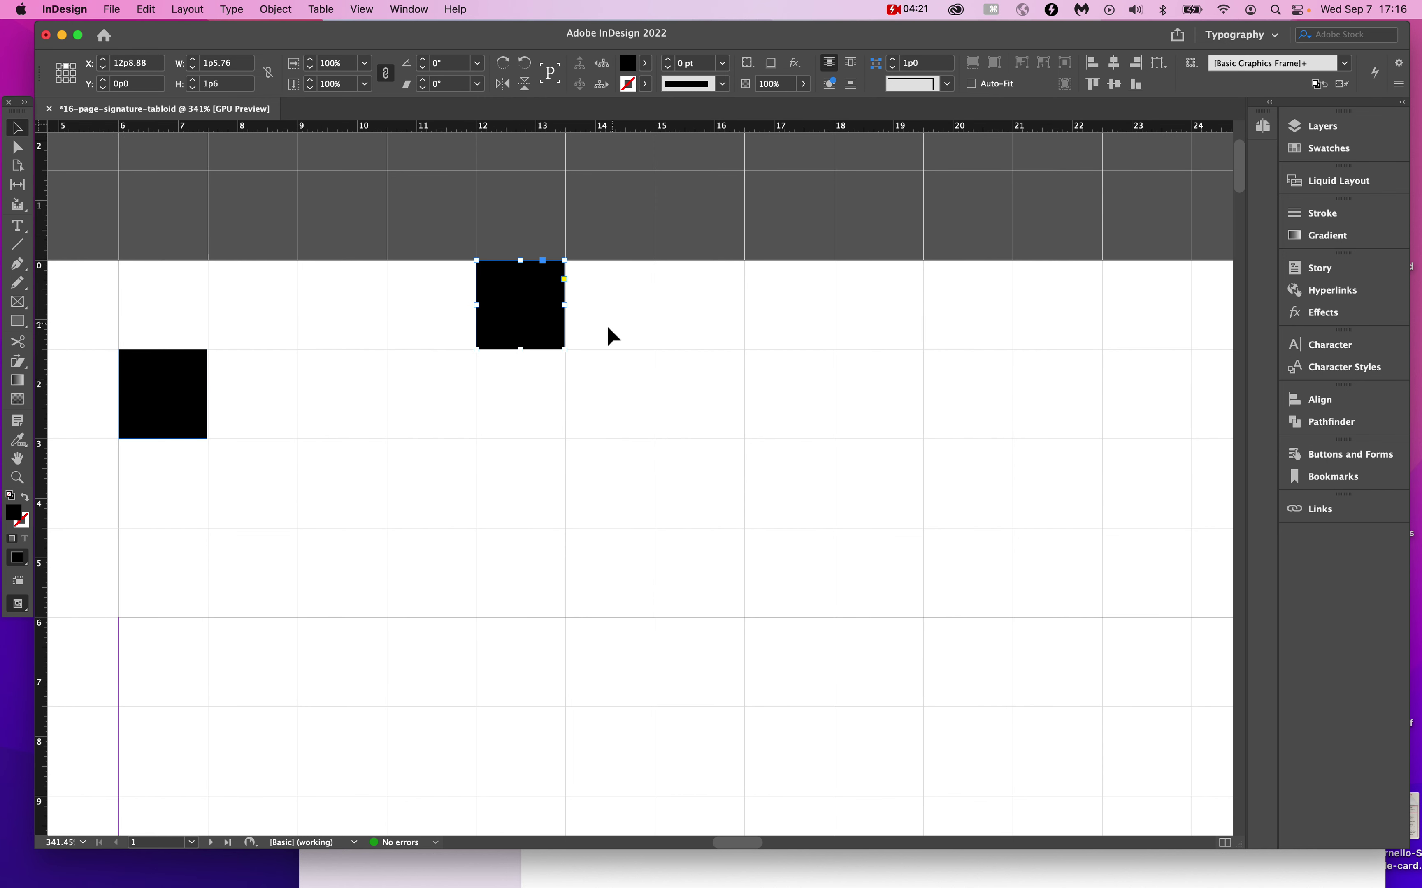
mouse_move(565, 350)
mouse_down()
mouse_move(682, 492)
mouse_move(831, 620)
mouse_up()
drag(834, 441, 841, 451)
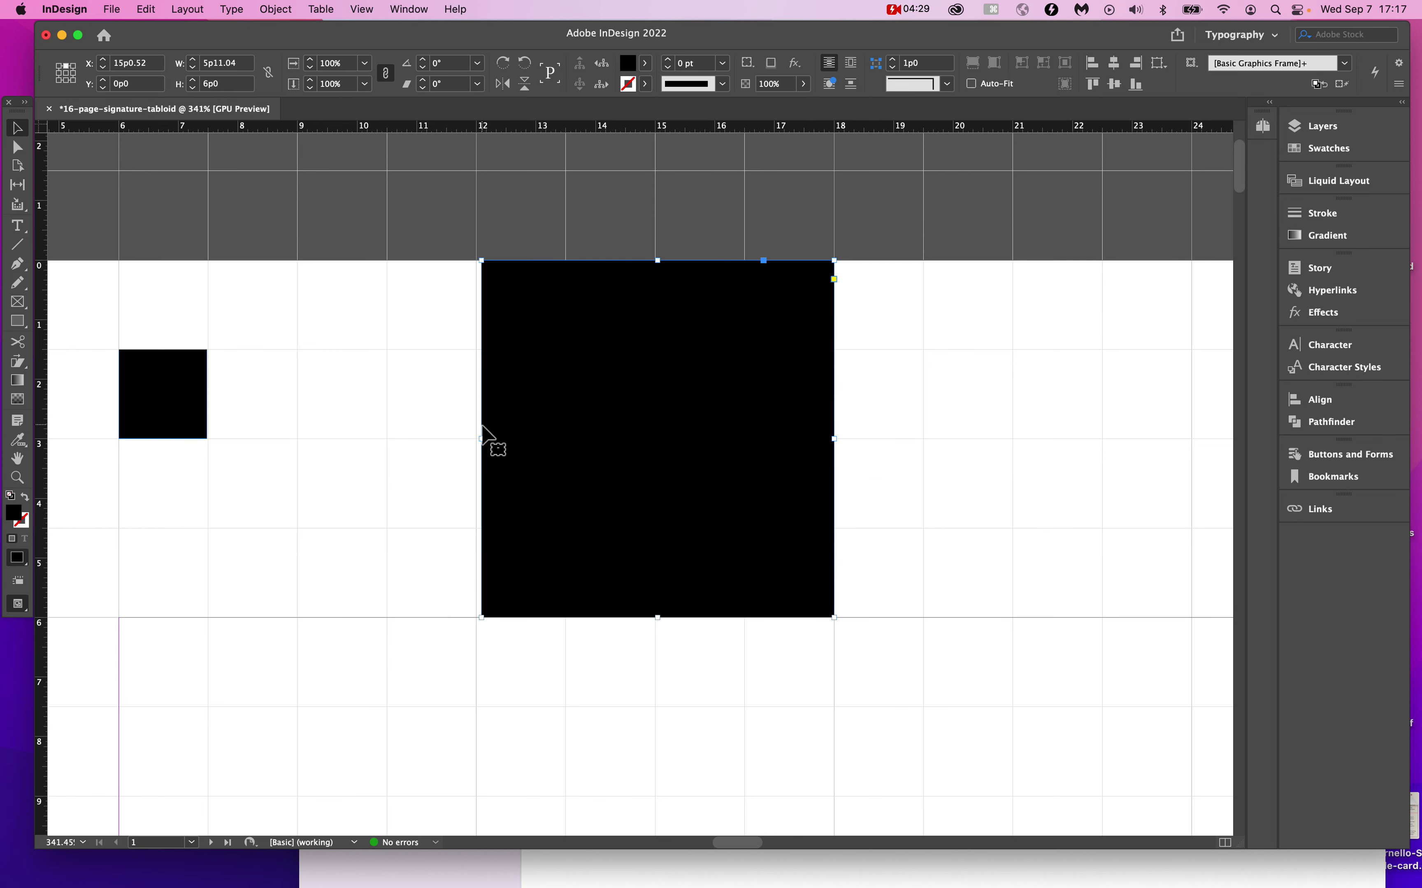
drag(482, 441, 481, 443)
click(409, 439)
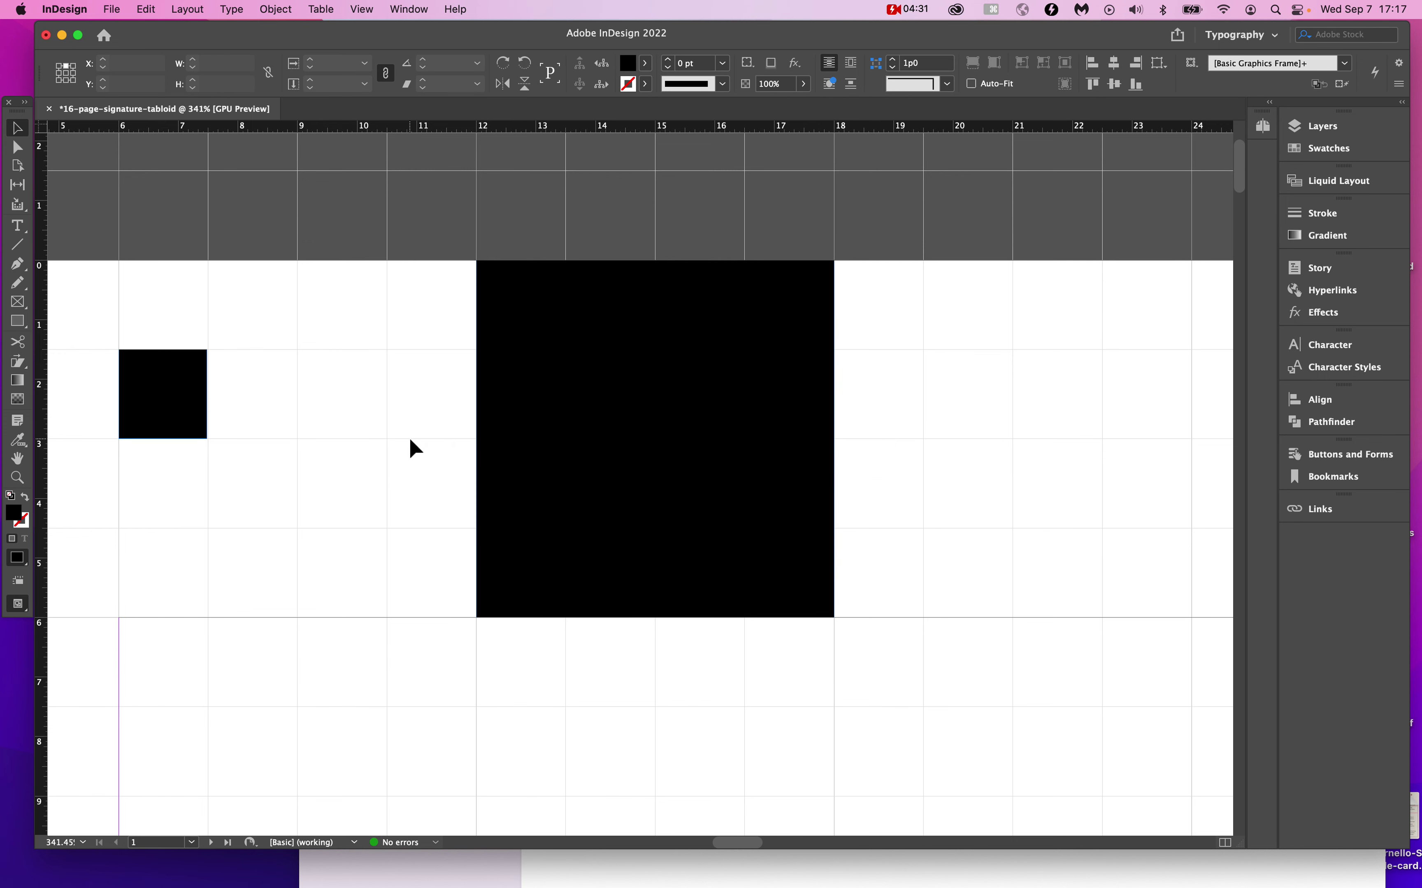
Examine how the document grid lines up with the page edges, from the upper-left area to the lower-right corner.
scroll(409, 439, down, 1)
scroll(410, 439, down, 4)
scroll(410, 439, left, 2)
scroll(410, 441, up, 5)
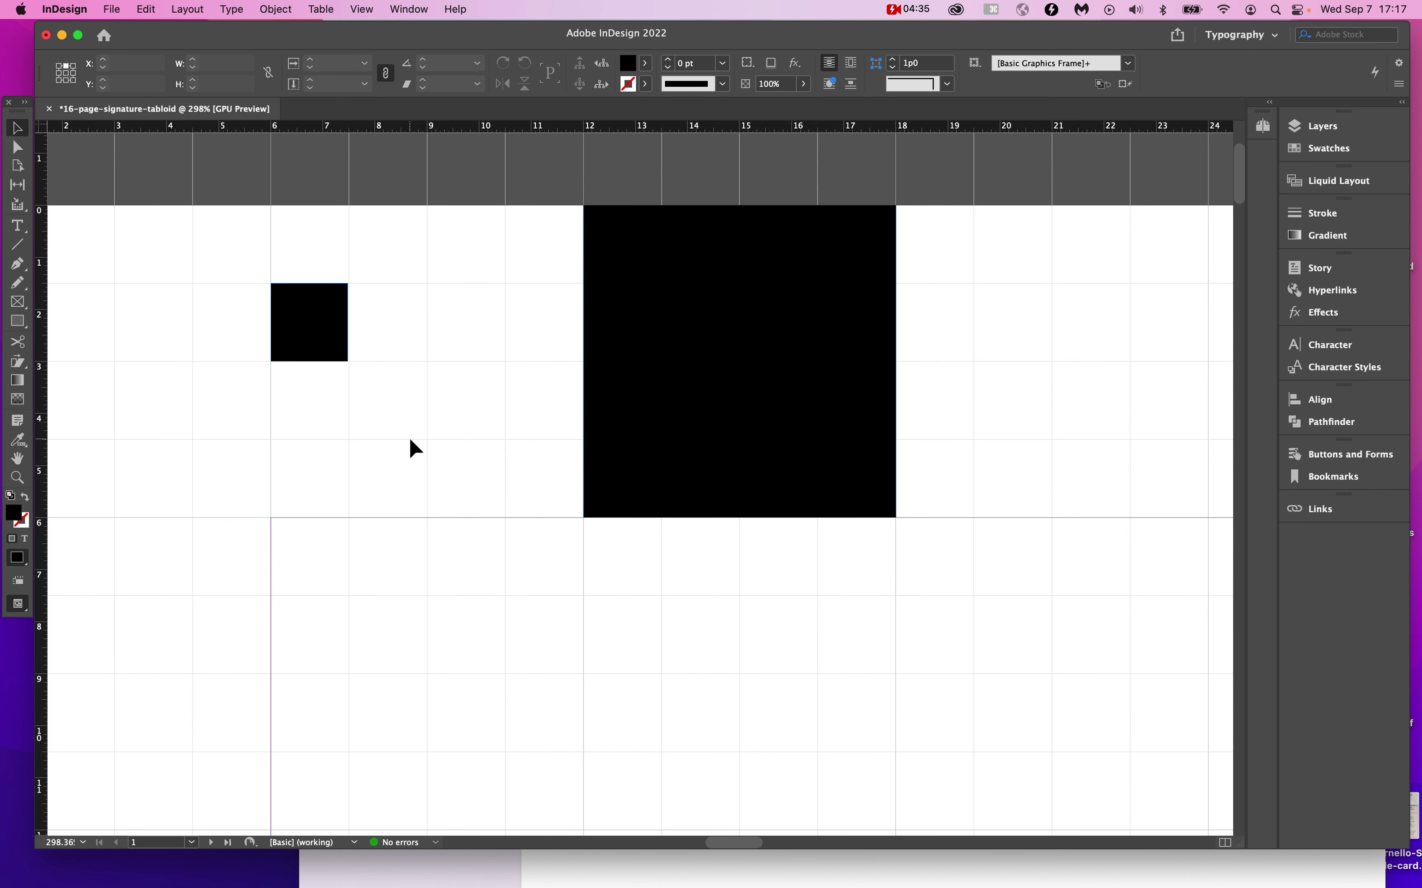
scroll(410, 439, left, 5)
scroll(410, 439, up, 7)
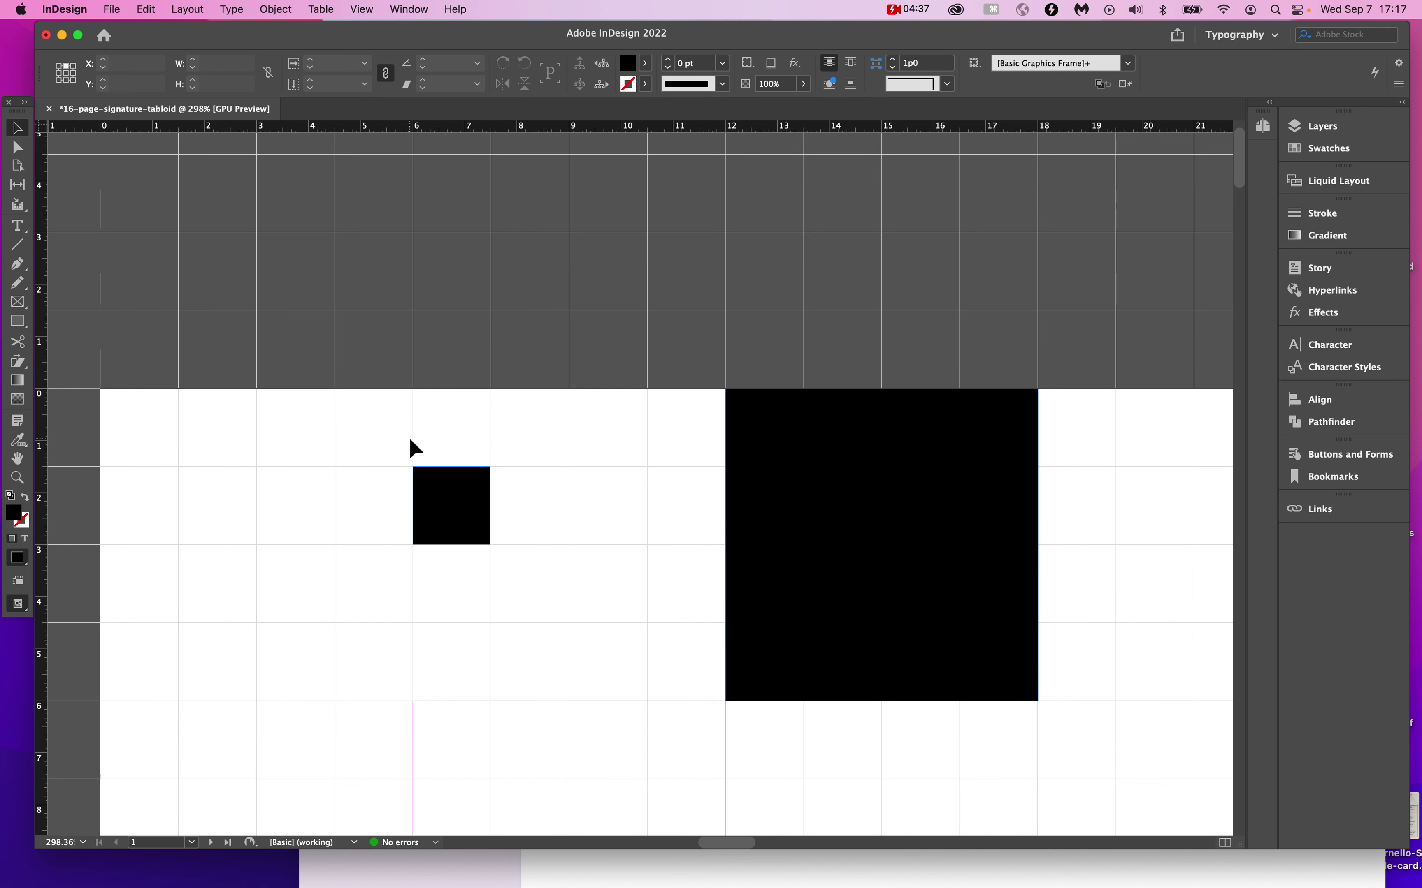
scroll(228, 409, down, 1)
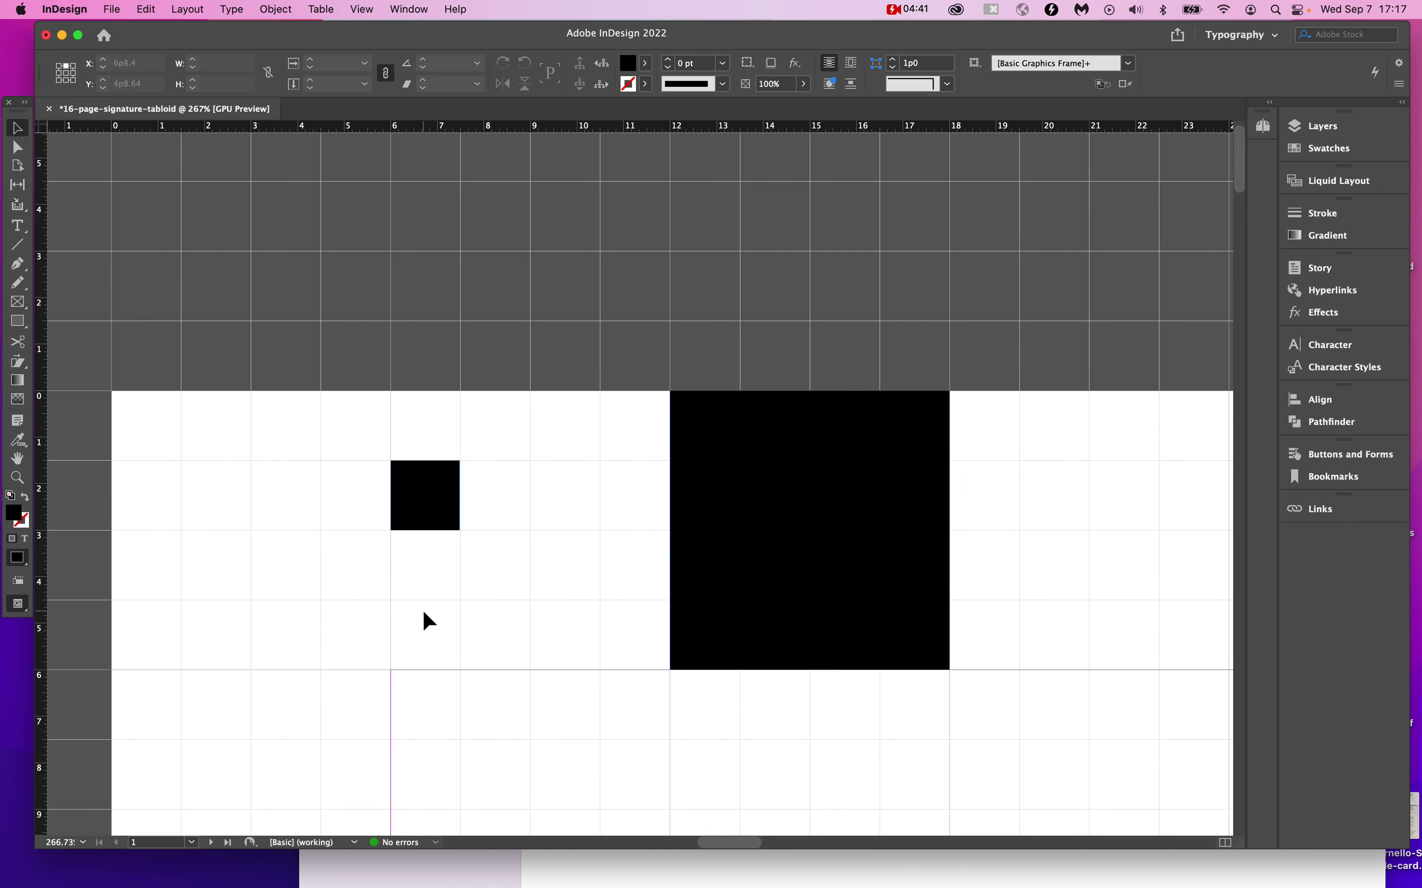
right_click(44, 137)
click(262, 609)
scroll(262, 609, down, 20)
scroll(262, 609, right, 20)
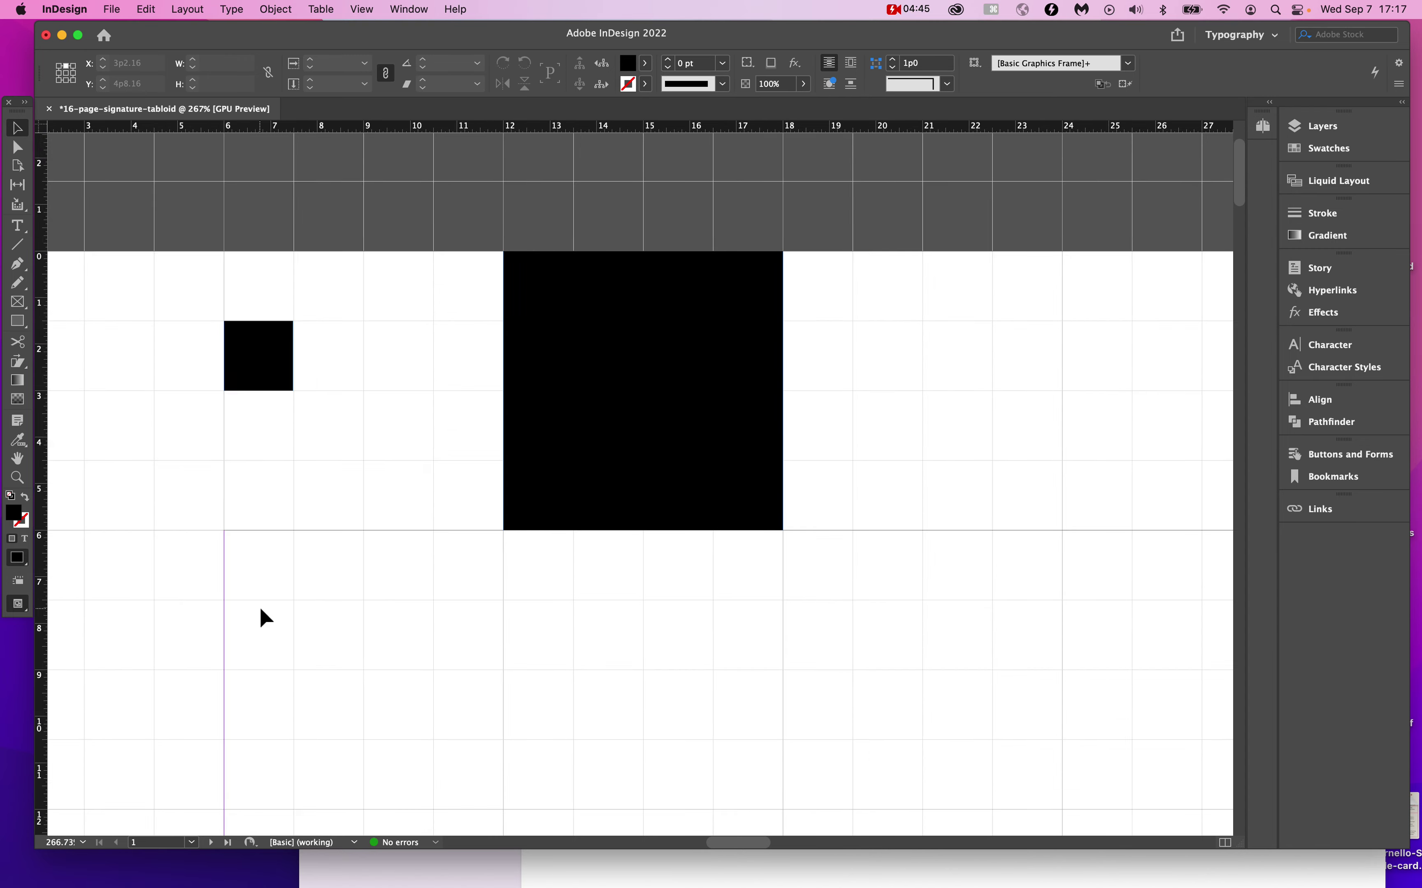
scroll(293, 629, down, 20)
scroll(292, 628, right, 20)
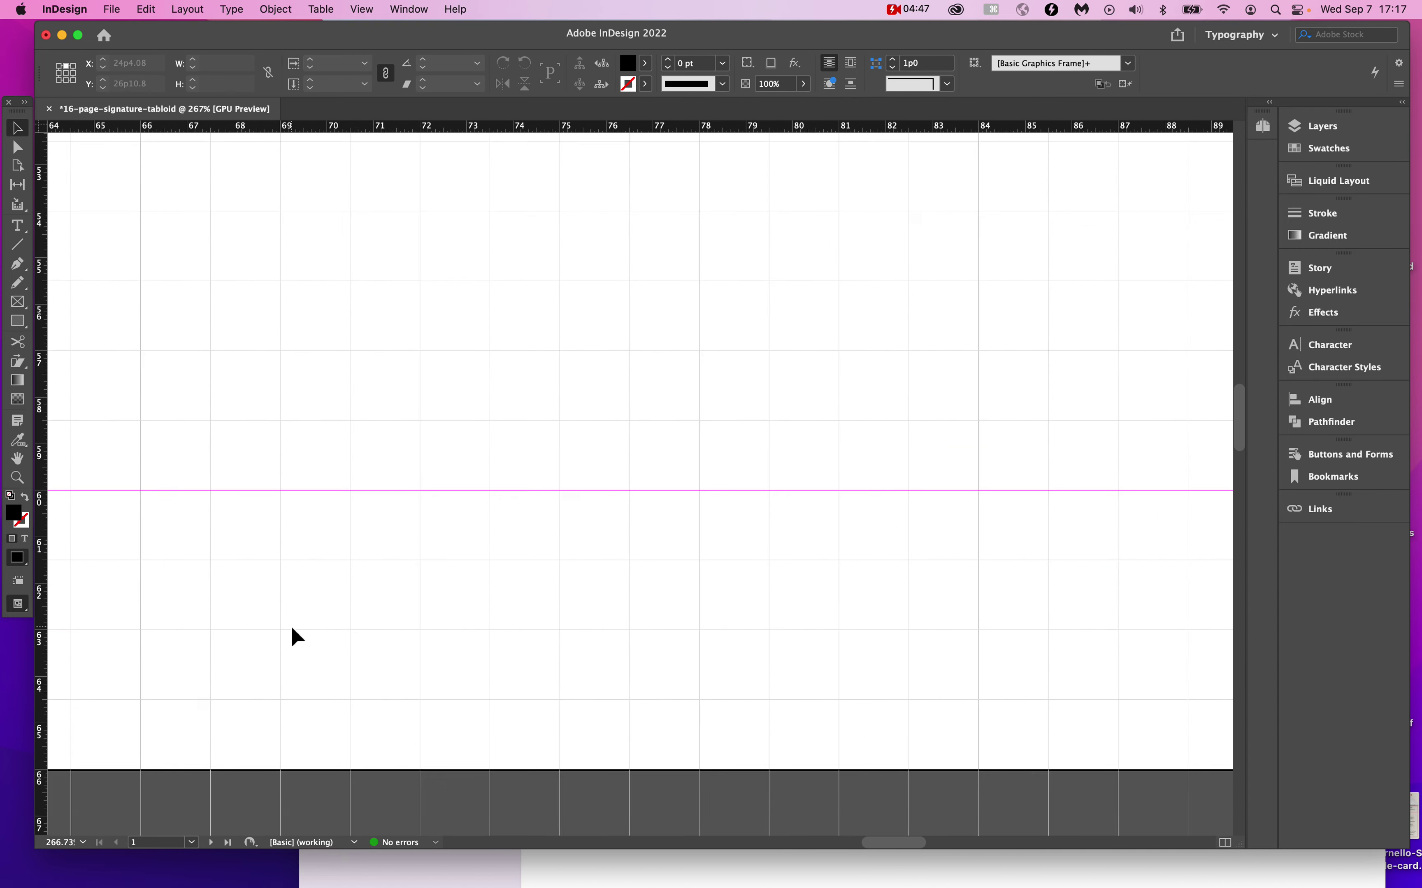
scroll(292, 628, down, 5)
scroll(292, 628, right, 2)
scroll(924, 688, up, 6)
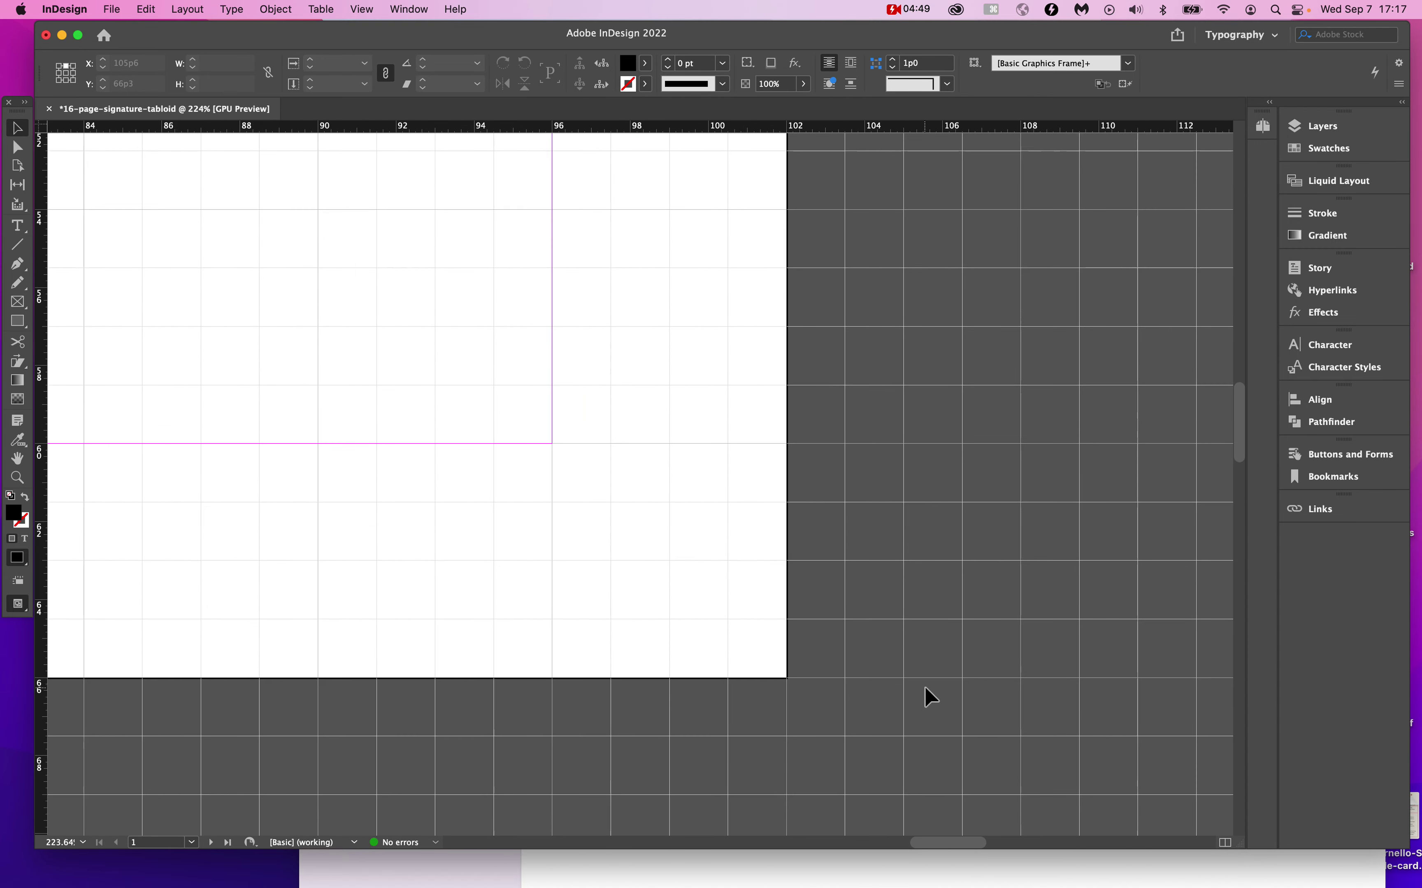
scroll(924, 688, left, 3)
scroll(924, 696, up, 5)
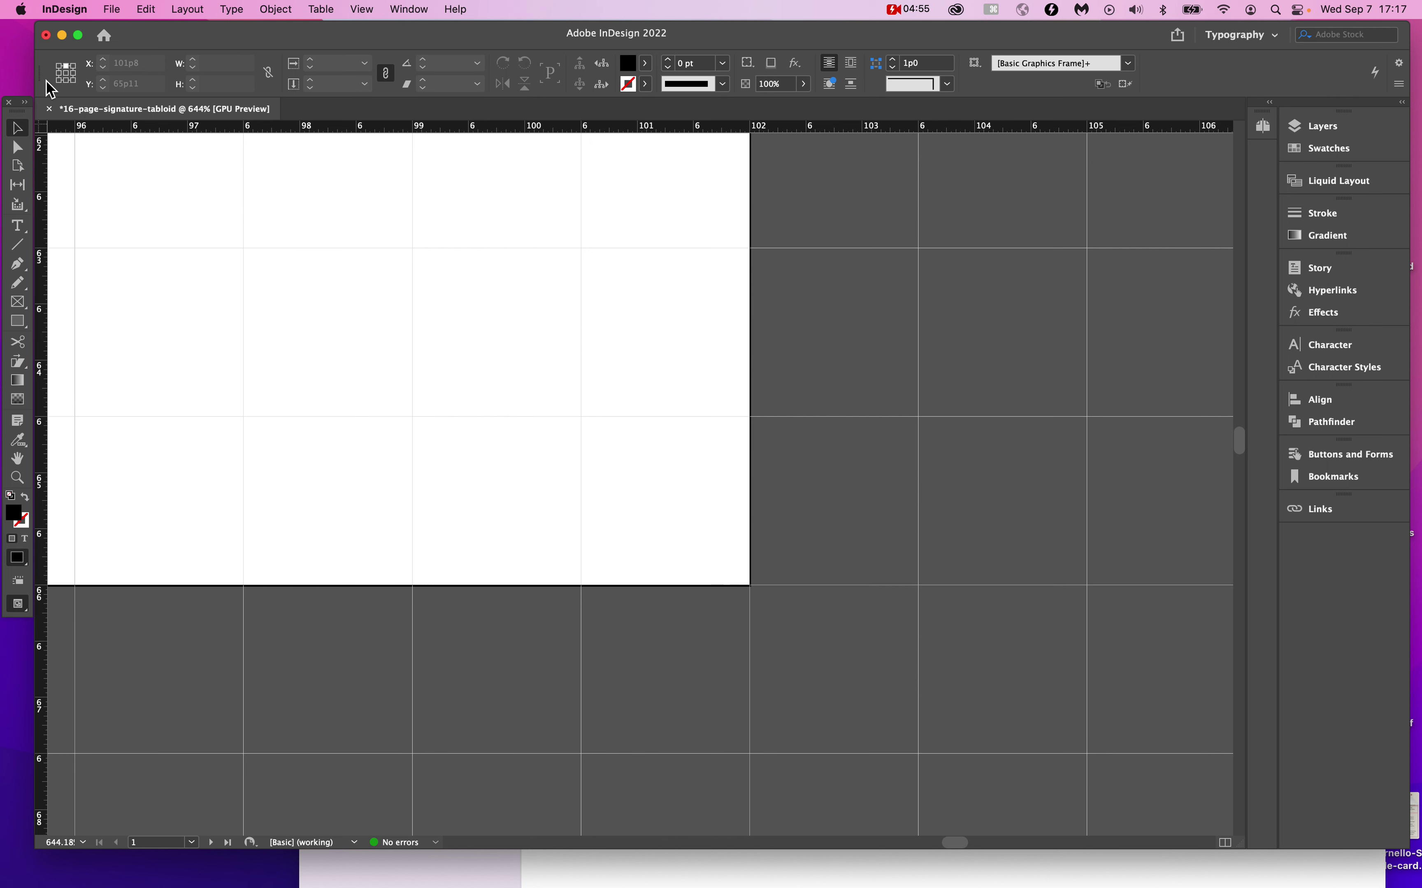
Switch both rulers to millimeters and check the resulting units and document grid settings in the preferences.
right_click(45, 130)
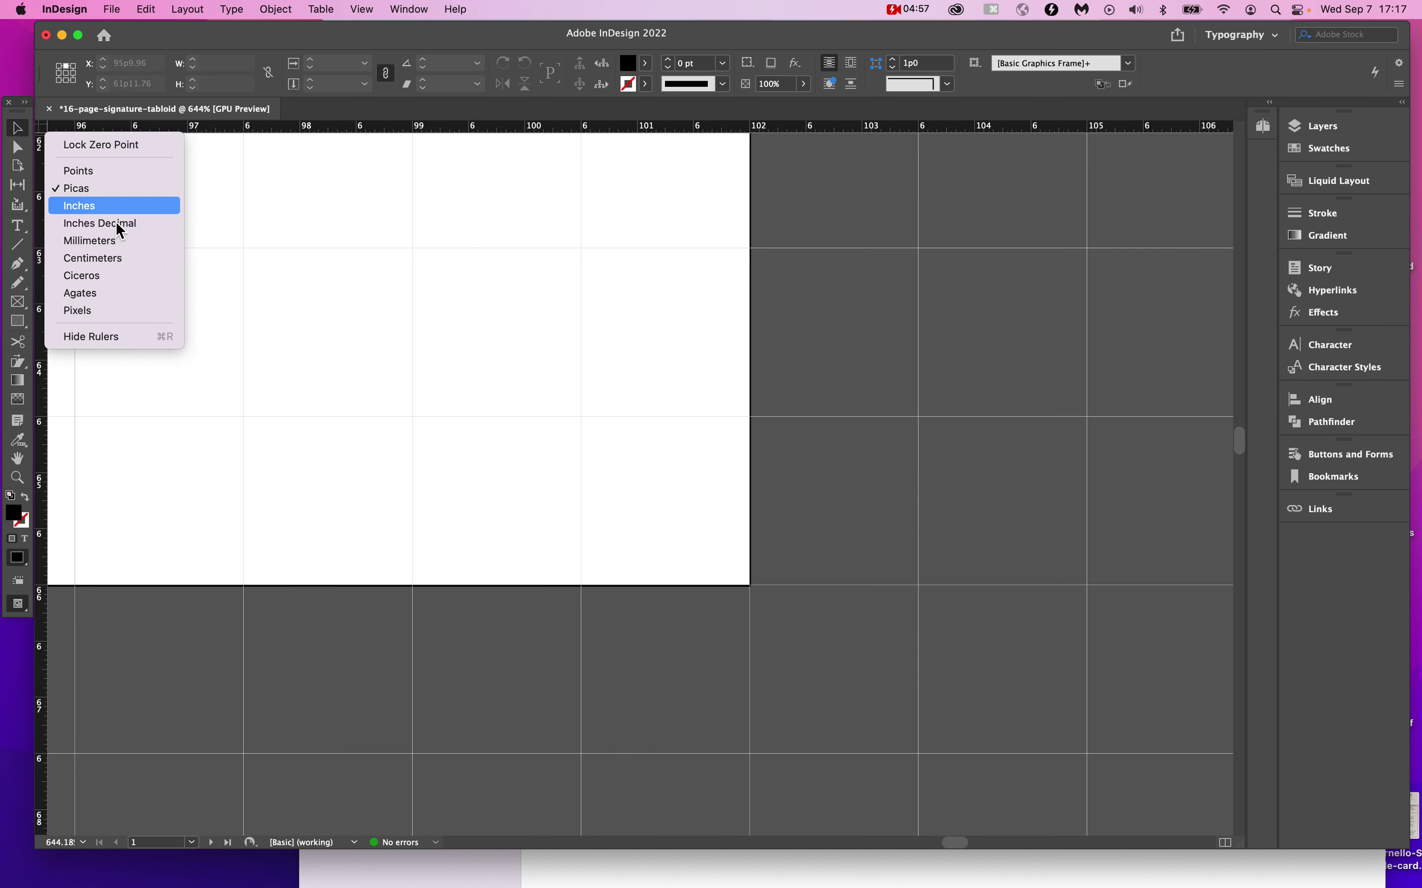
click(128, 242)
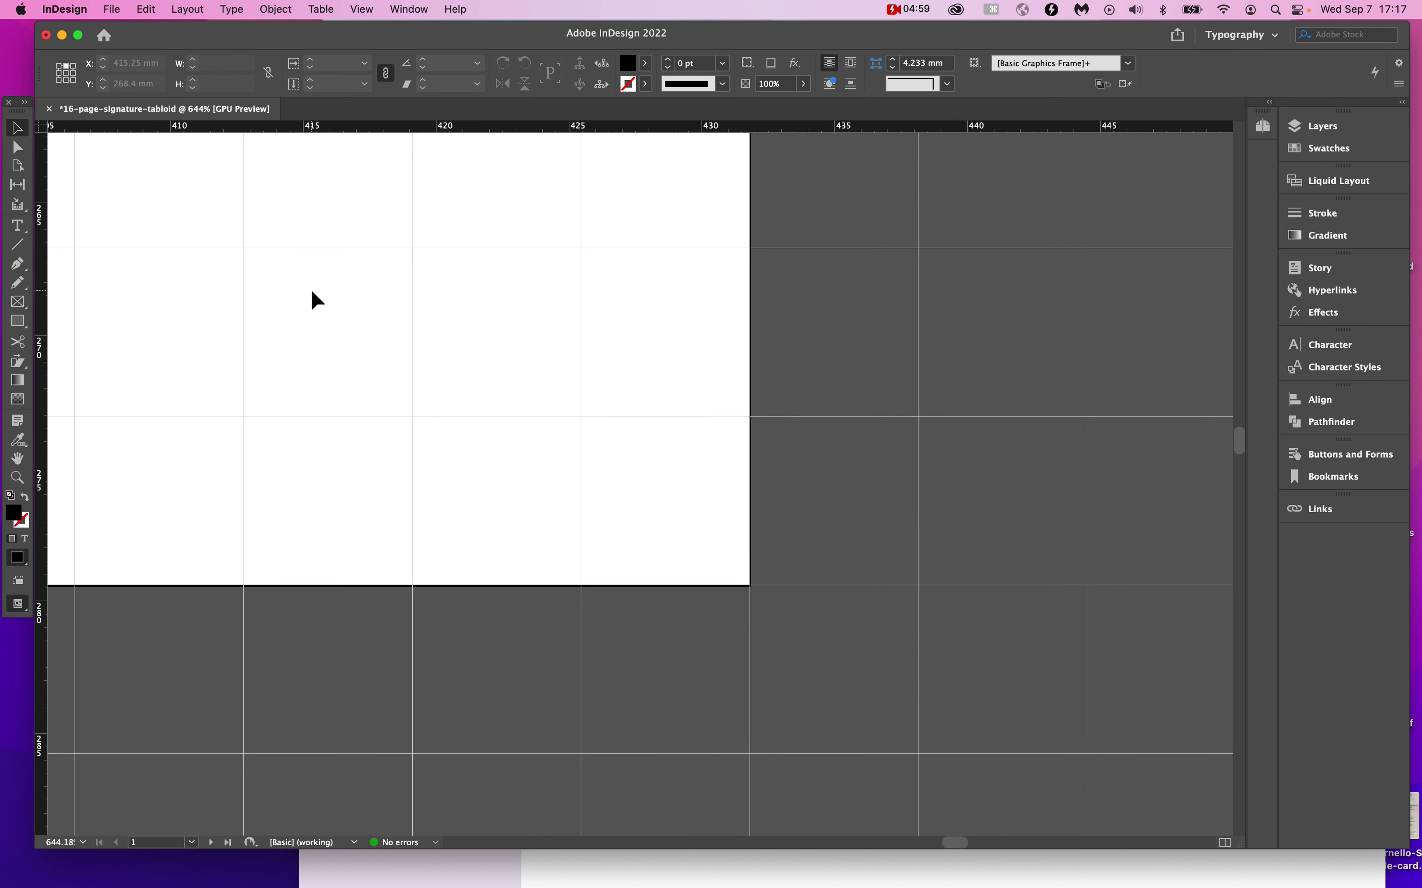
click(64, 8)
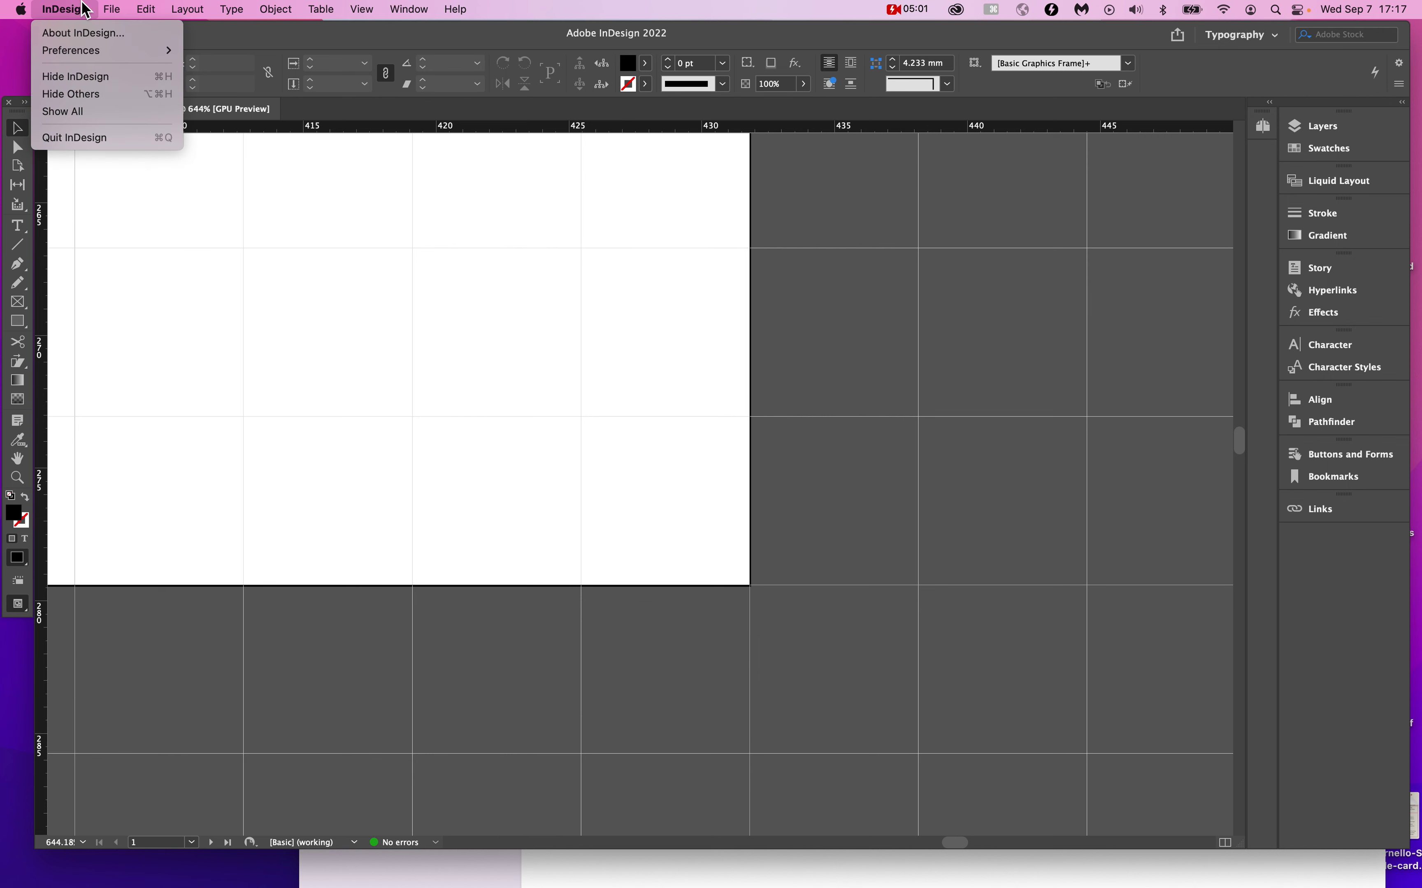
mouse_move(118, 51)
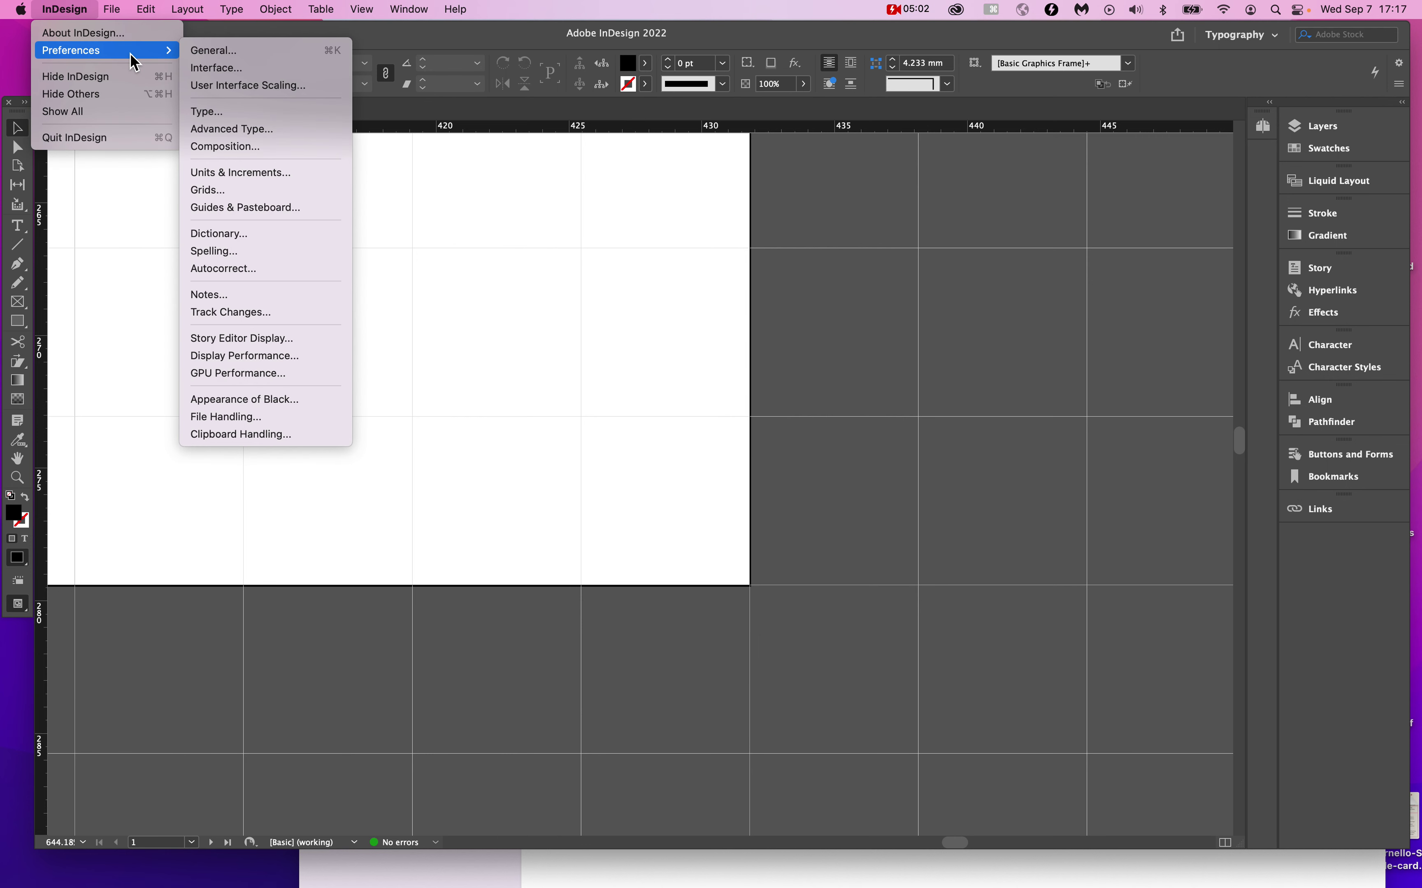
click(267, 173)
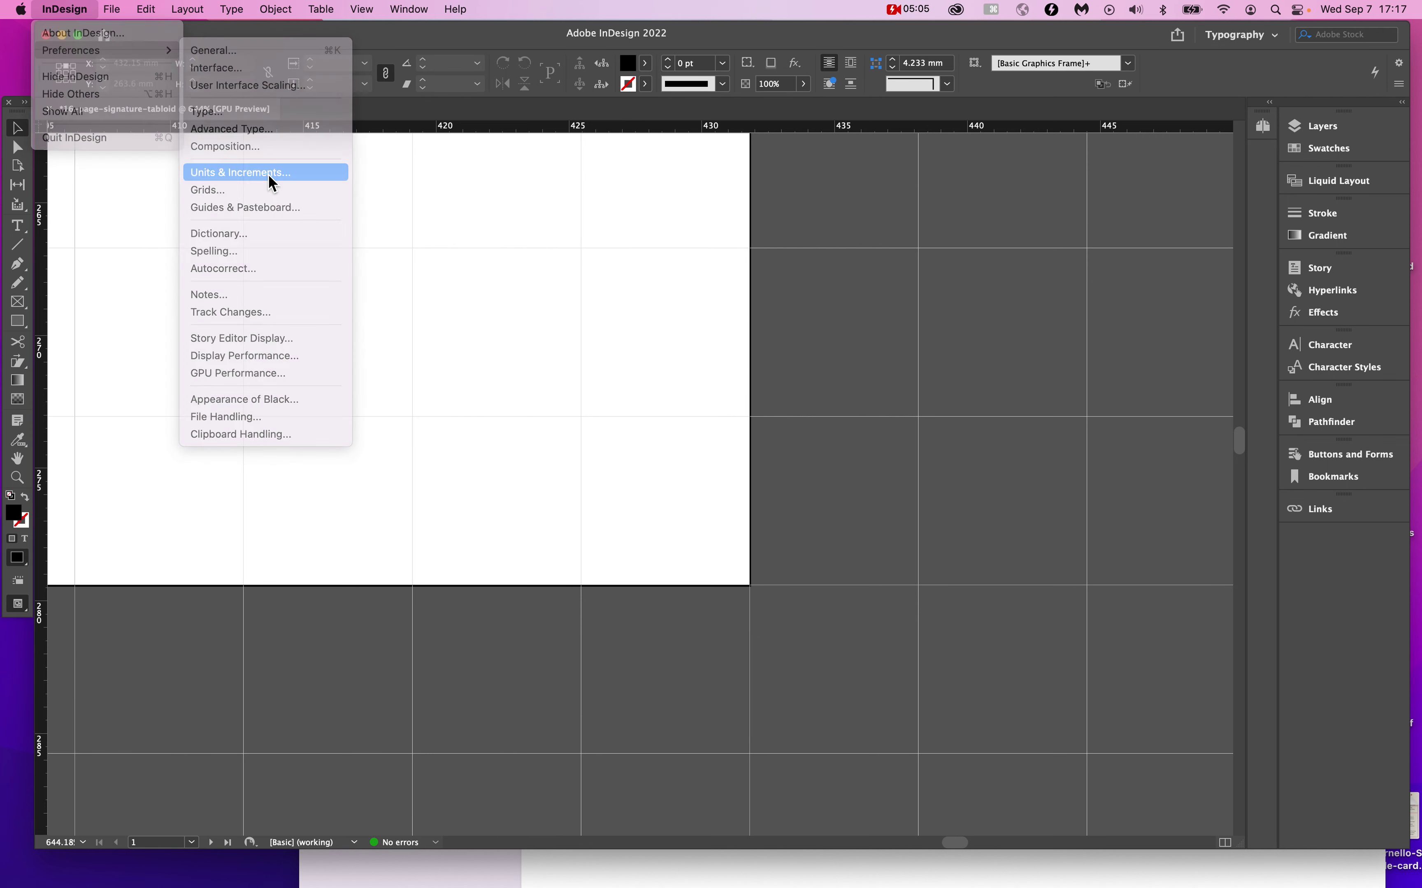
drag(887, 189, 1113, 207)
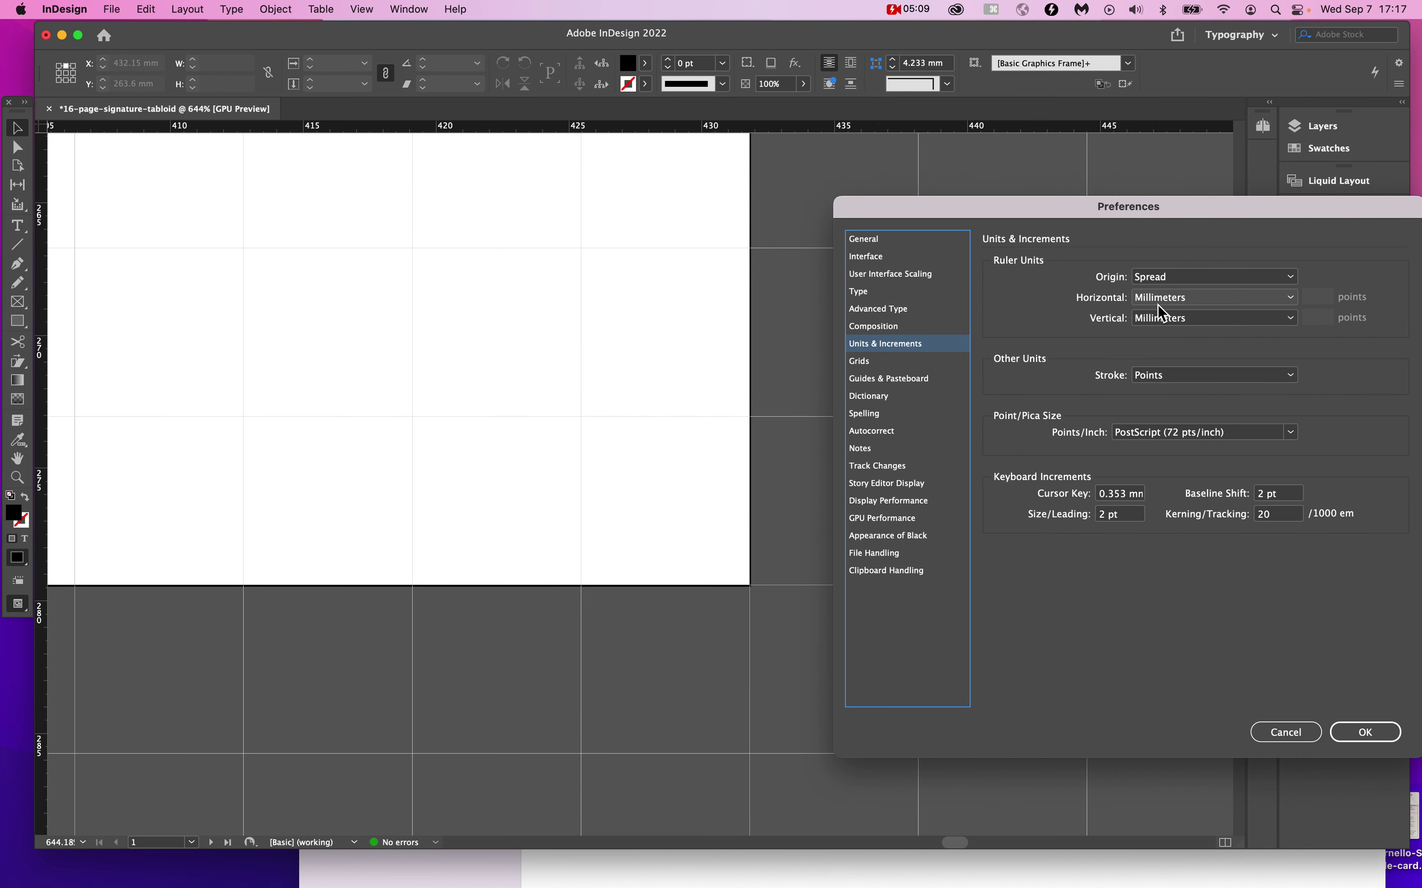
click(861, 362)
drag(1177, 218, 1111, 199)
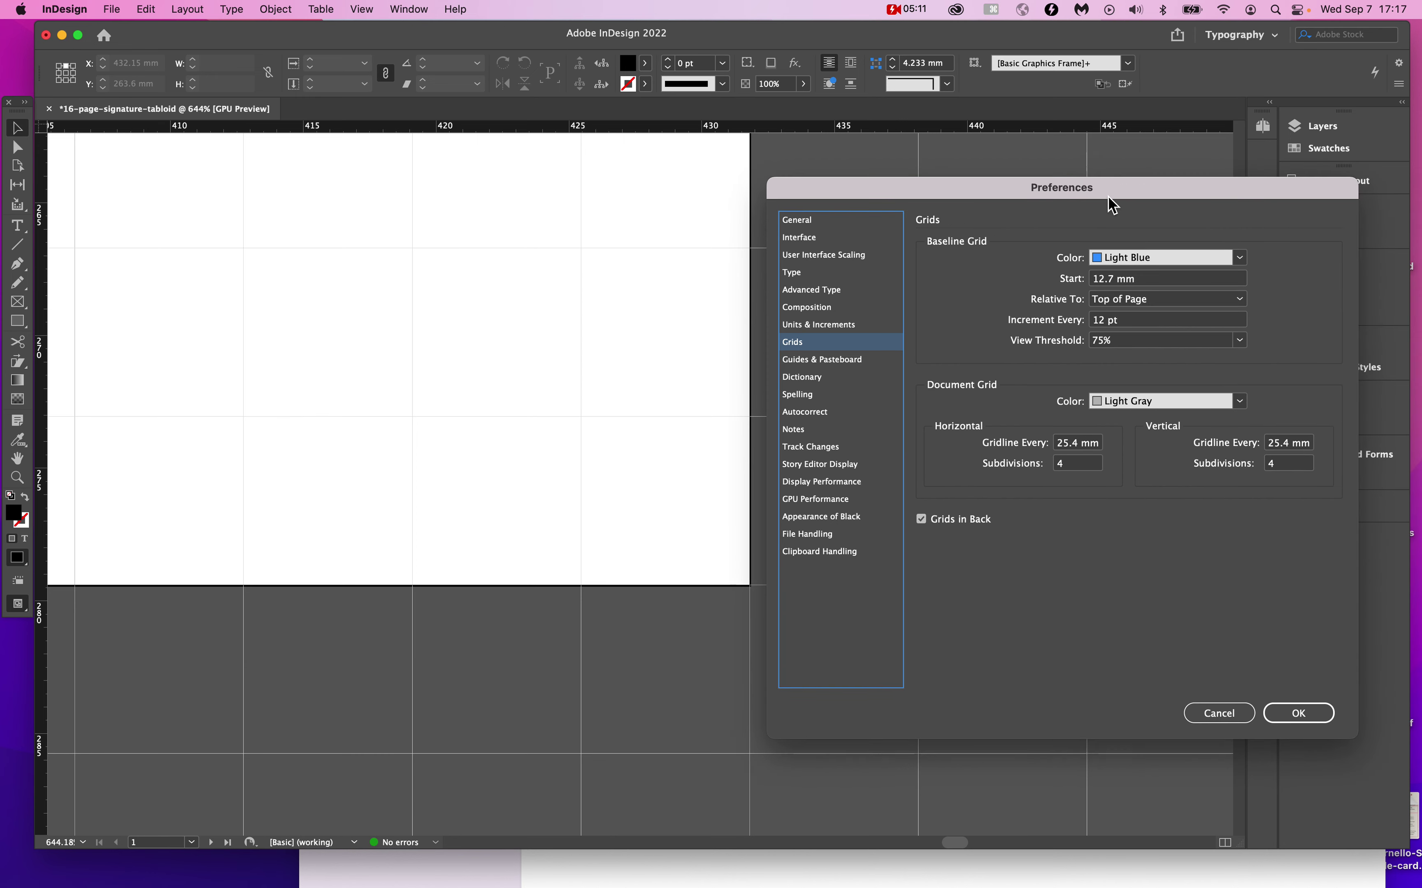
click(1244, 712)
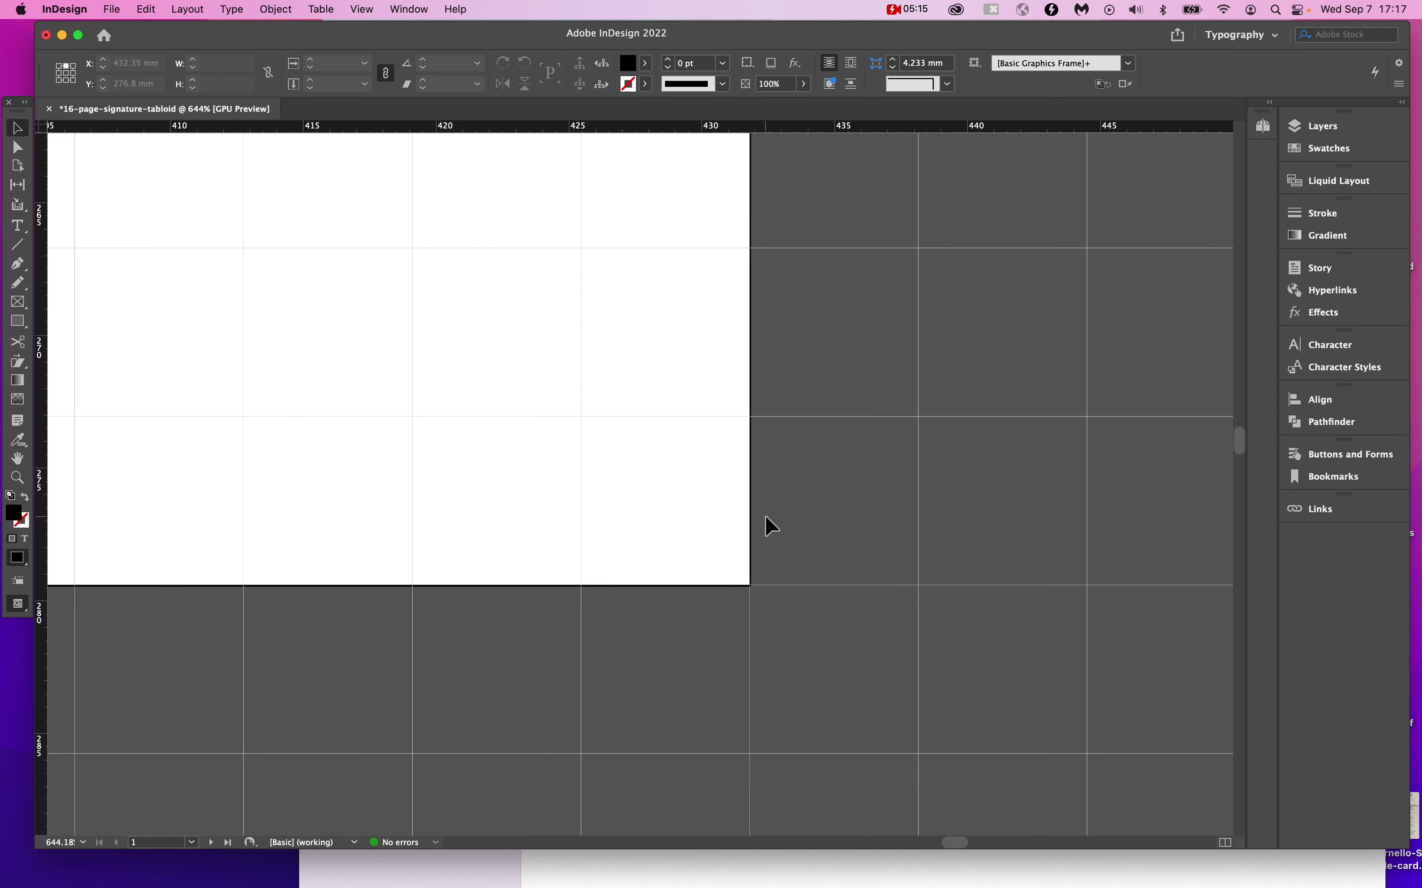
Examine how the gridlines meet the page's lower-right corner against the millimeter rulers.
scroll(771, 526, up, 3)
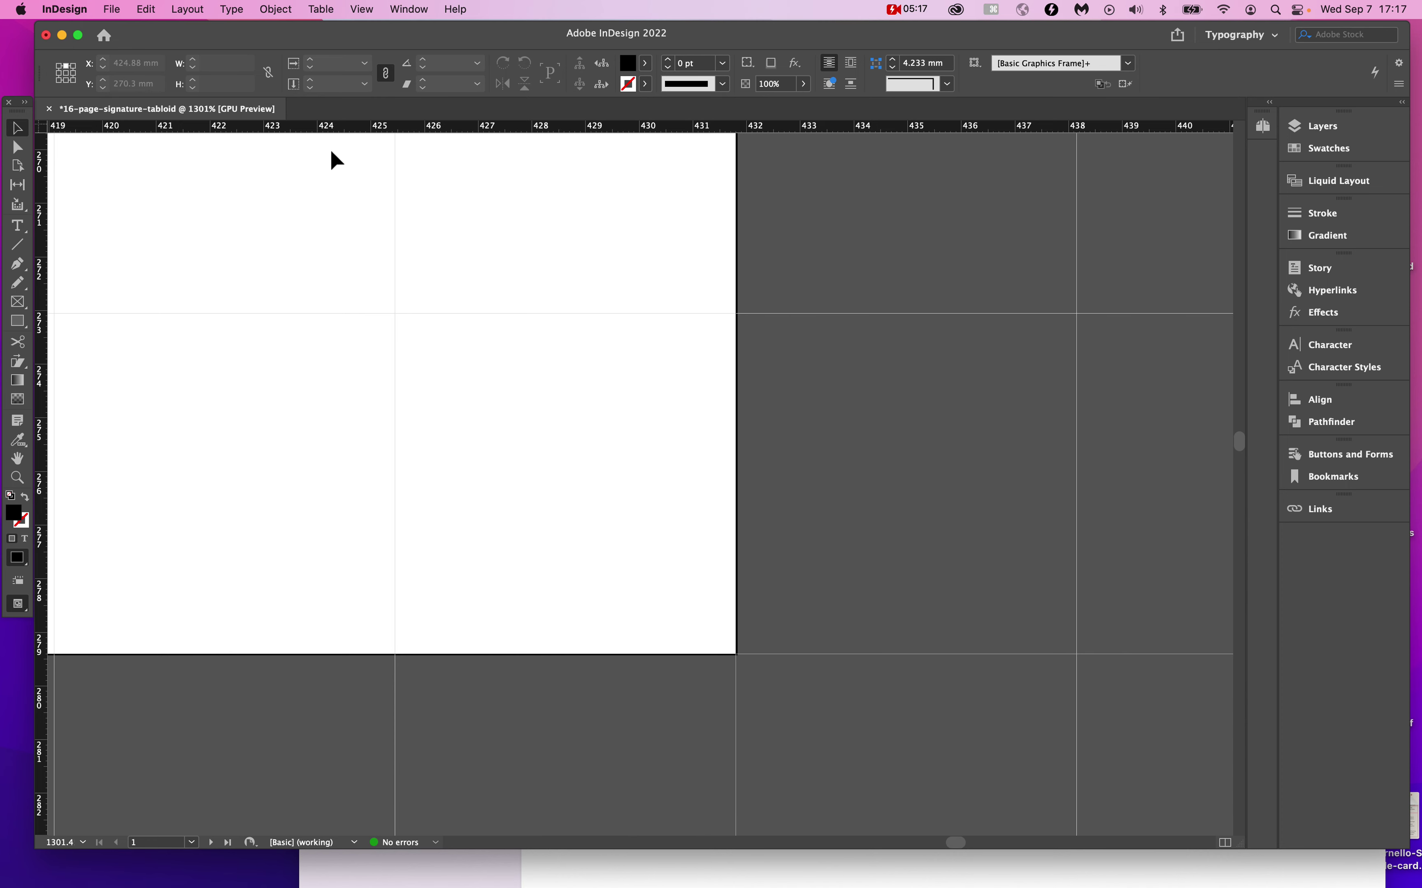
scroll(430, 544, down, 5)
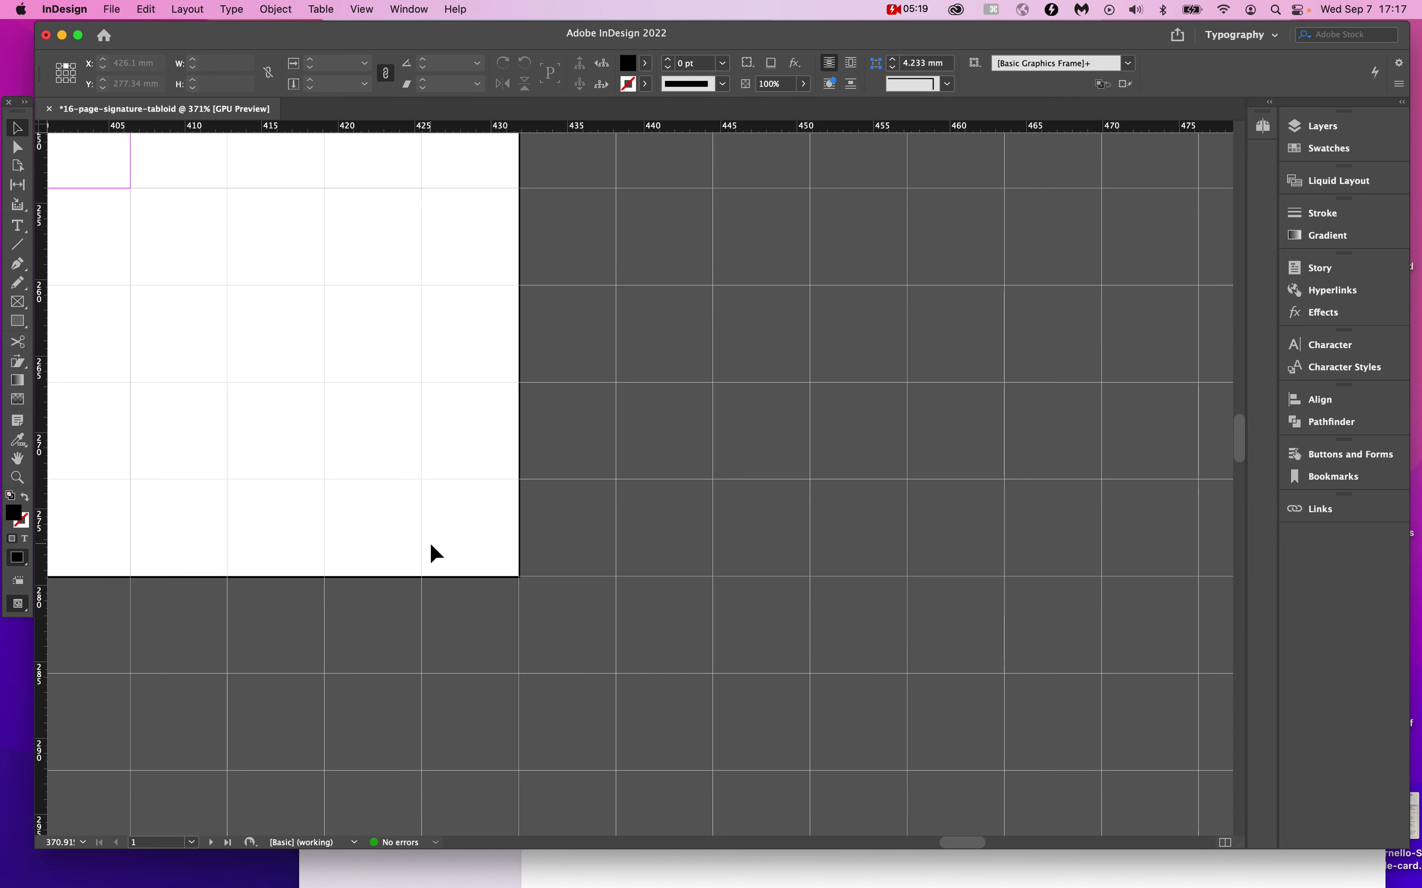
scroll(430, 546, up, 3)
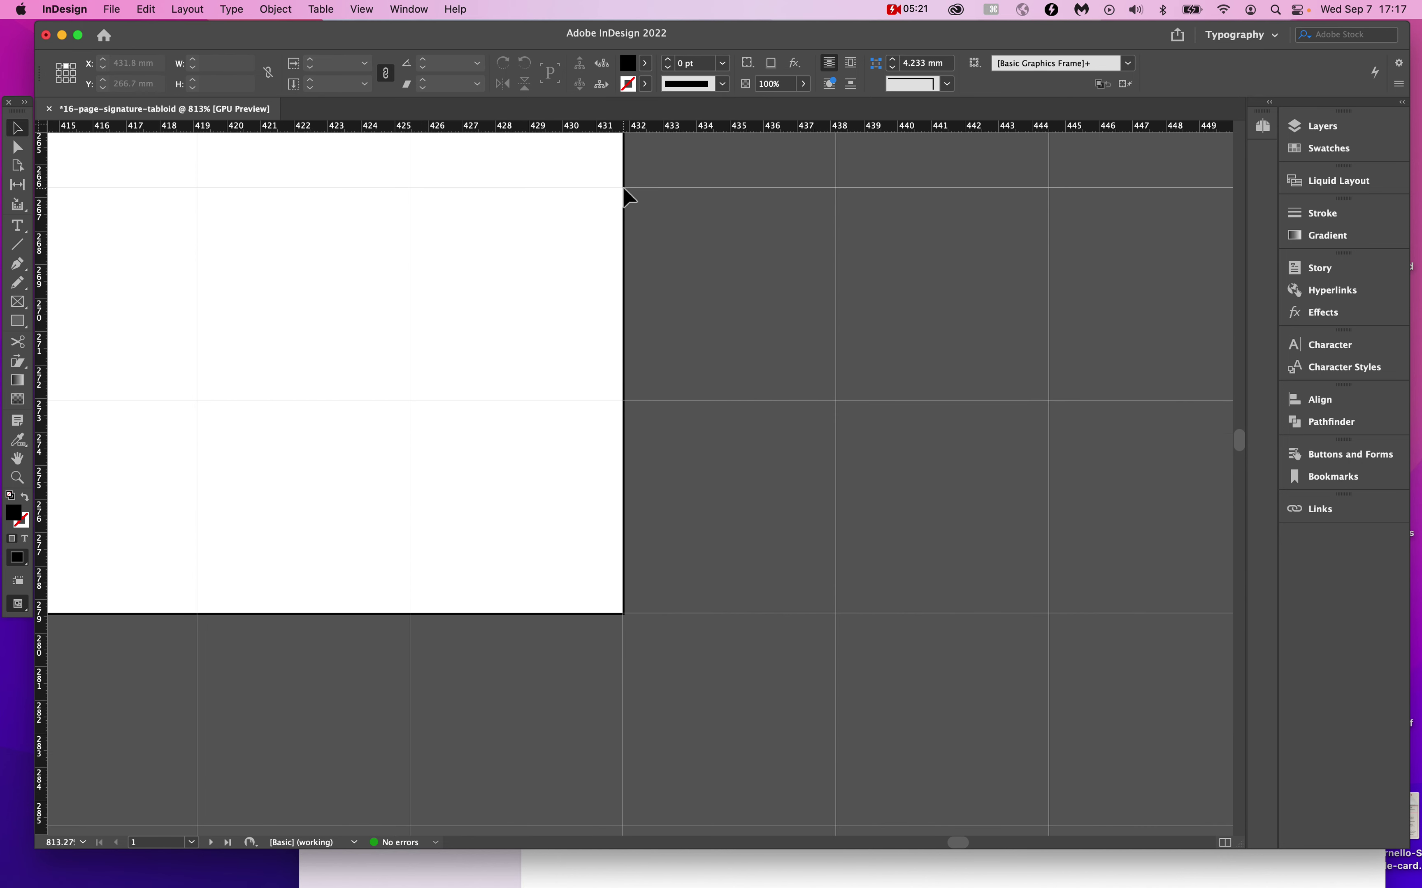
scroll(625, 197, down, 2)
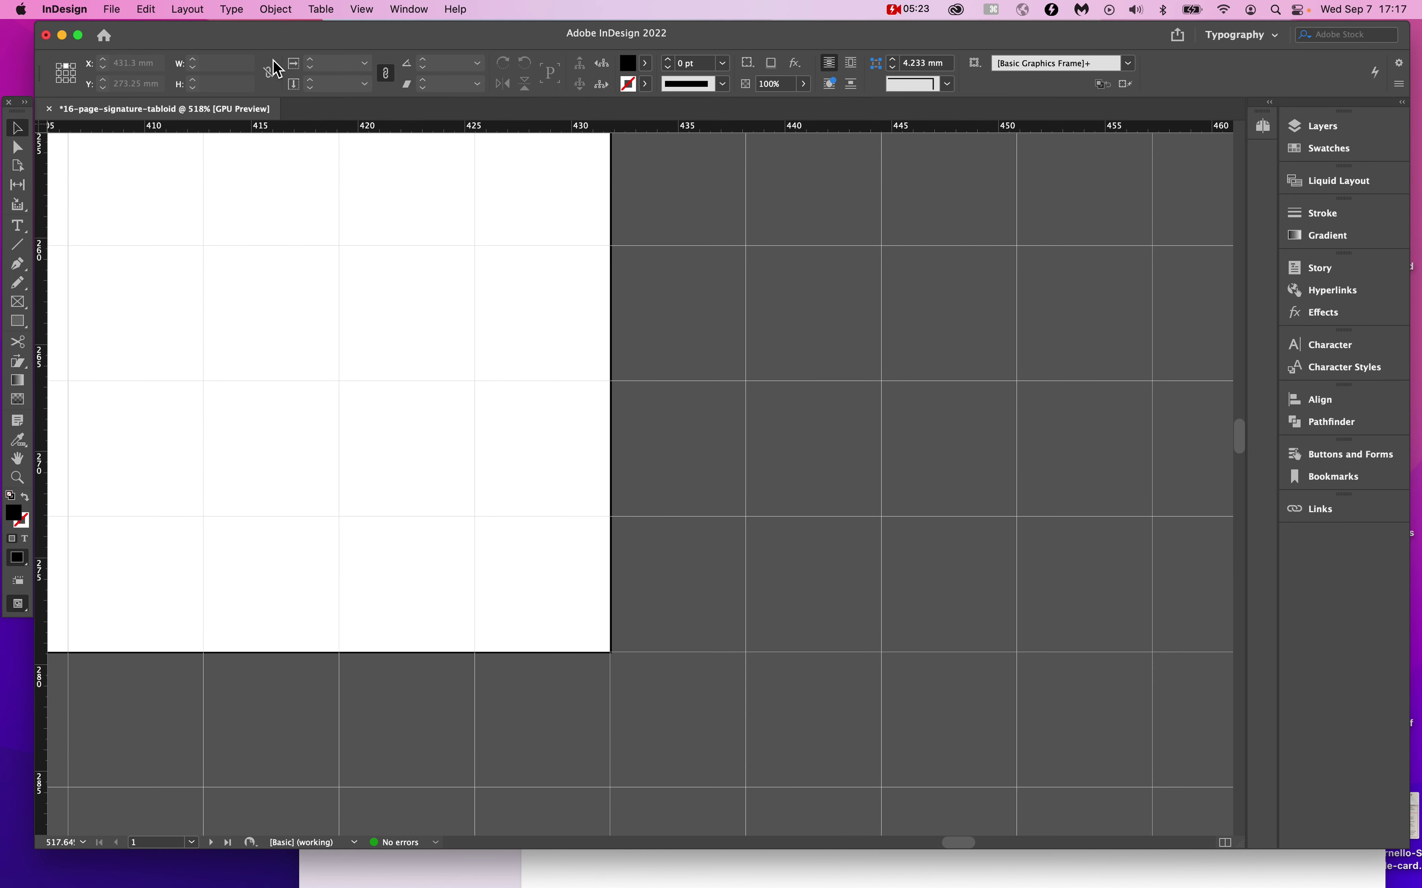
click(112, 10)
mouse_move(65, 10)
mouse_move(111, 51)
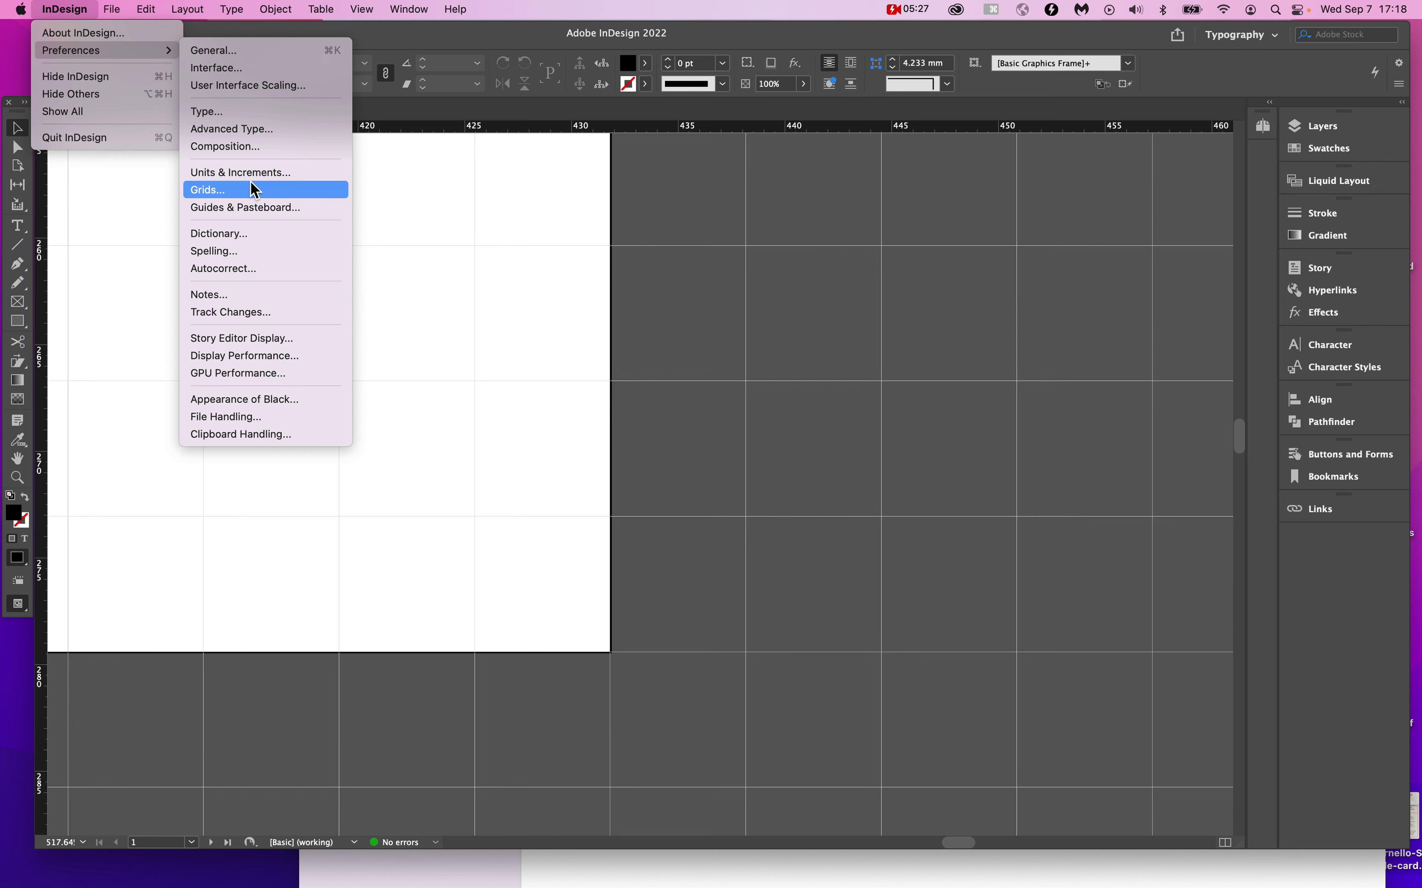
click(912, 10)
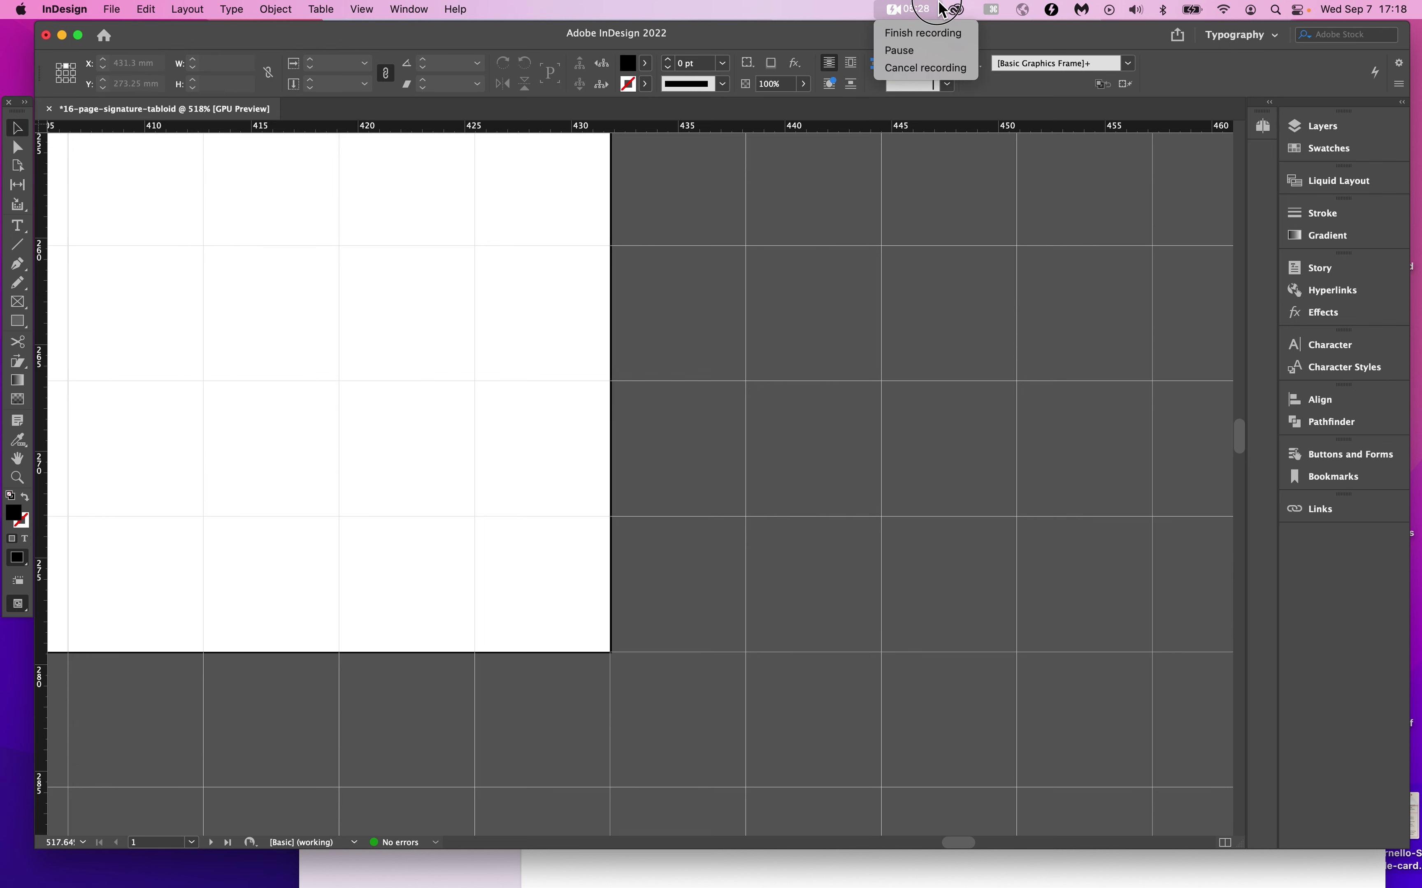
click(917, 54)
scroll(571, 644, left, 3)
scroll(570, 644, up, 2)
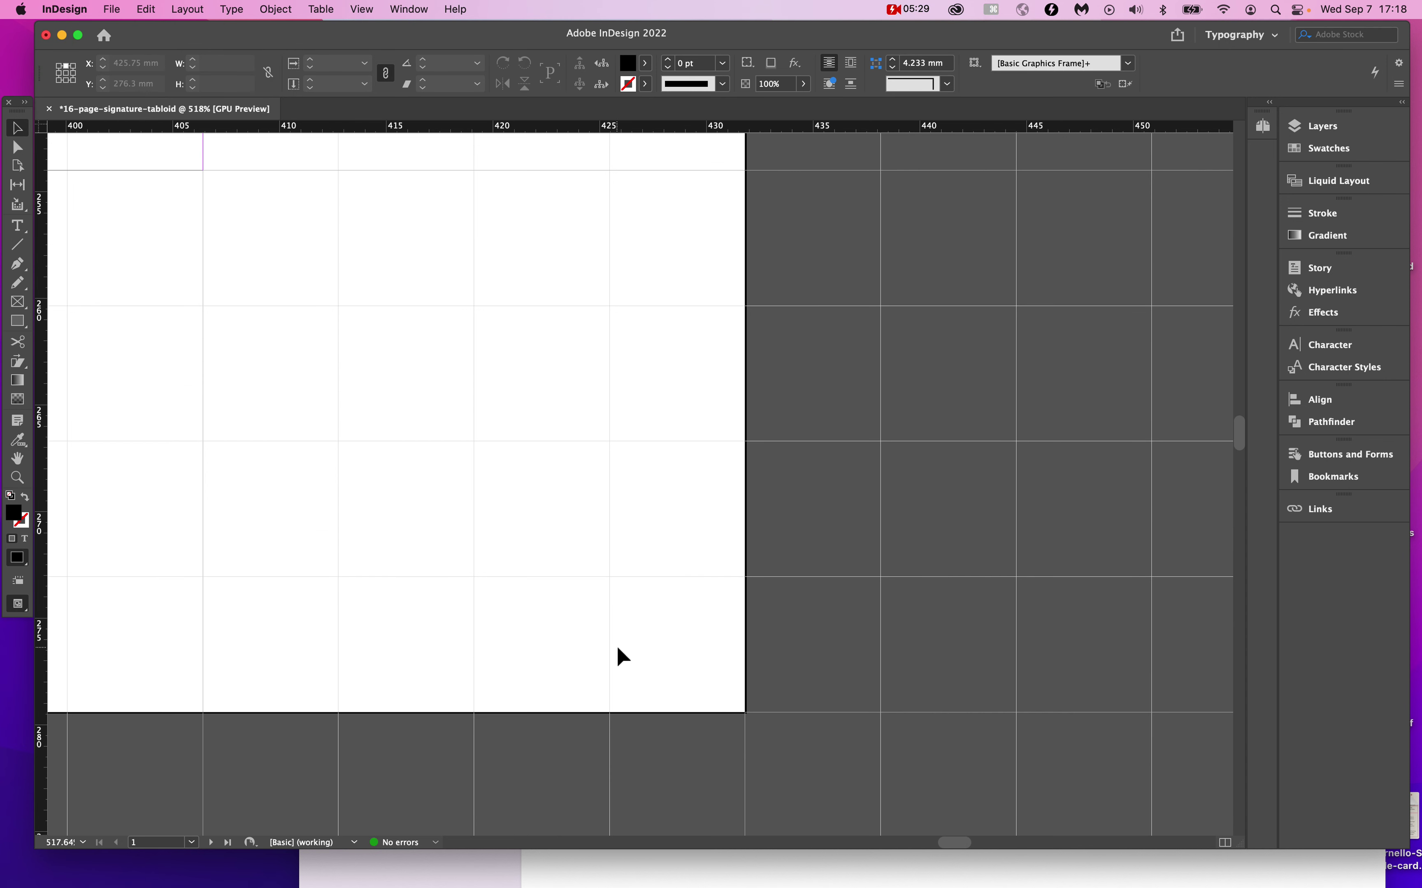
scroll(617, 649, down, 1)
scroll(741, 694, up, 3)
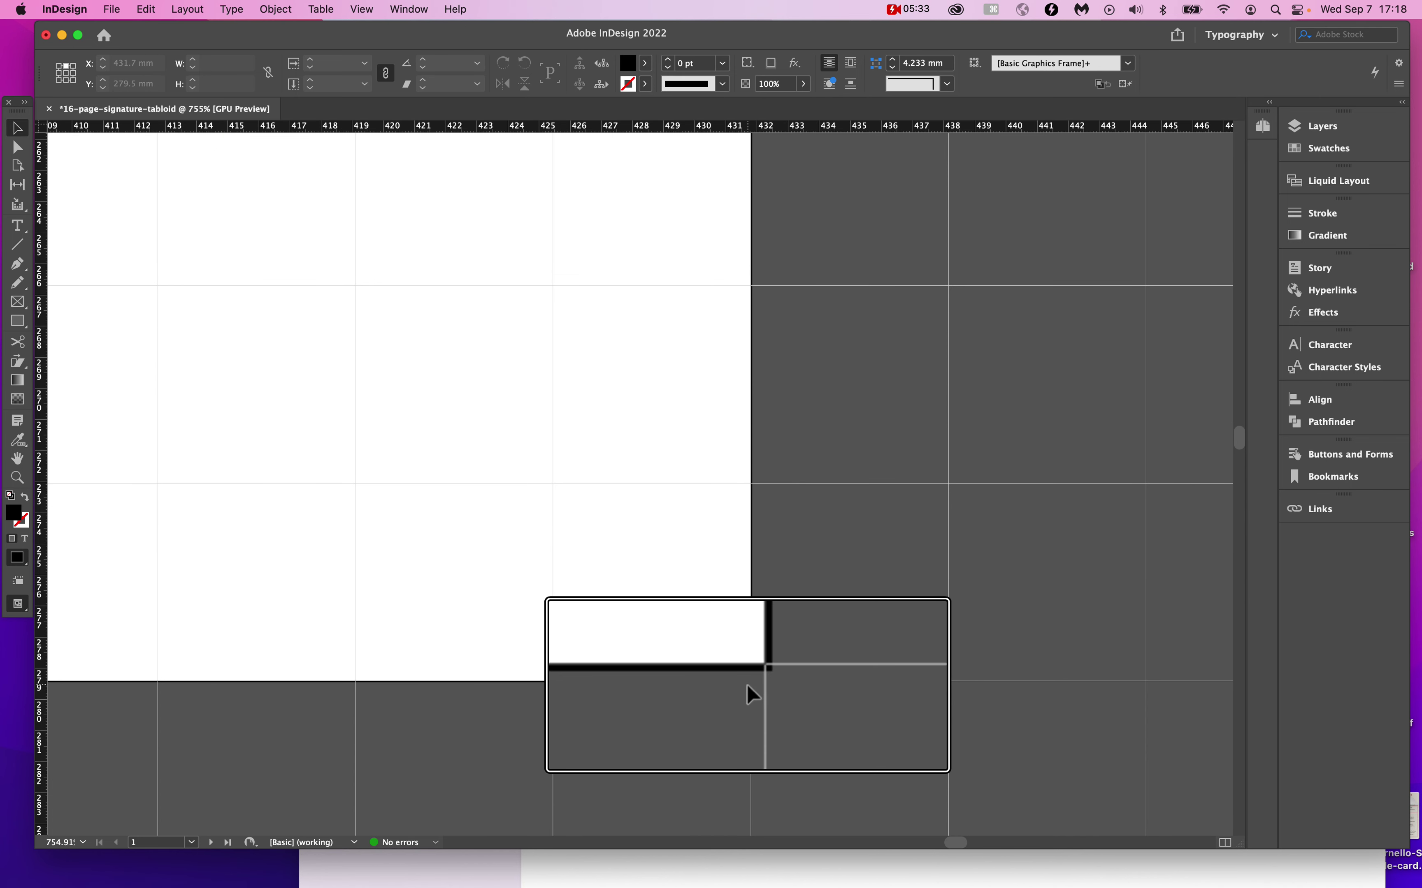
Set the document grid to a gridline every 30 mm both horizontally and vertically.
click(90, 7)
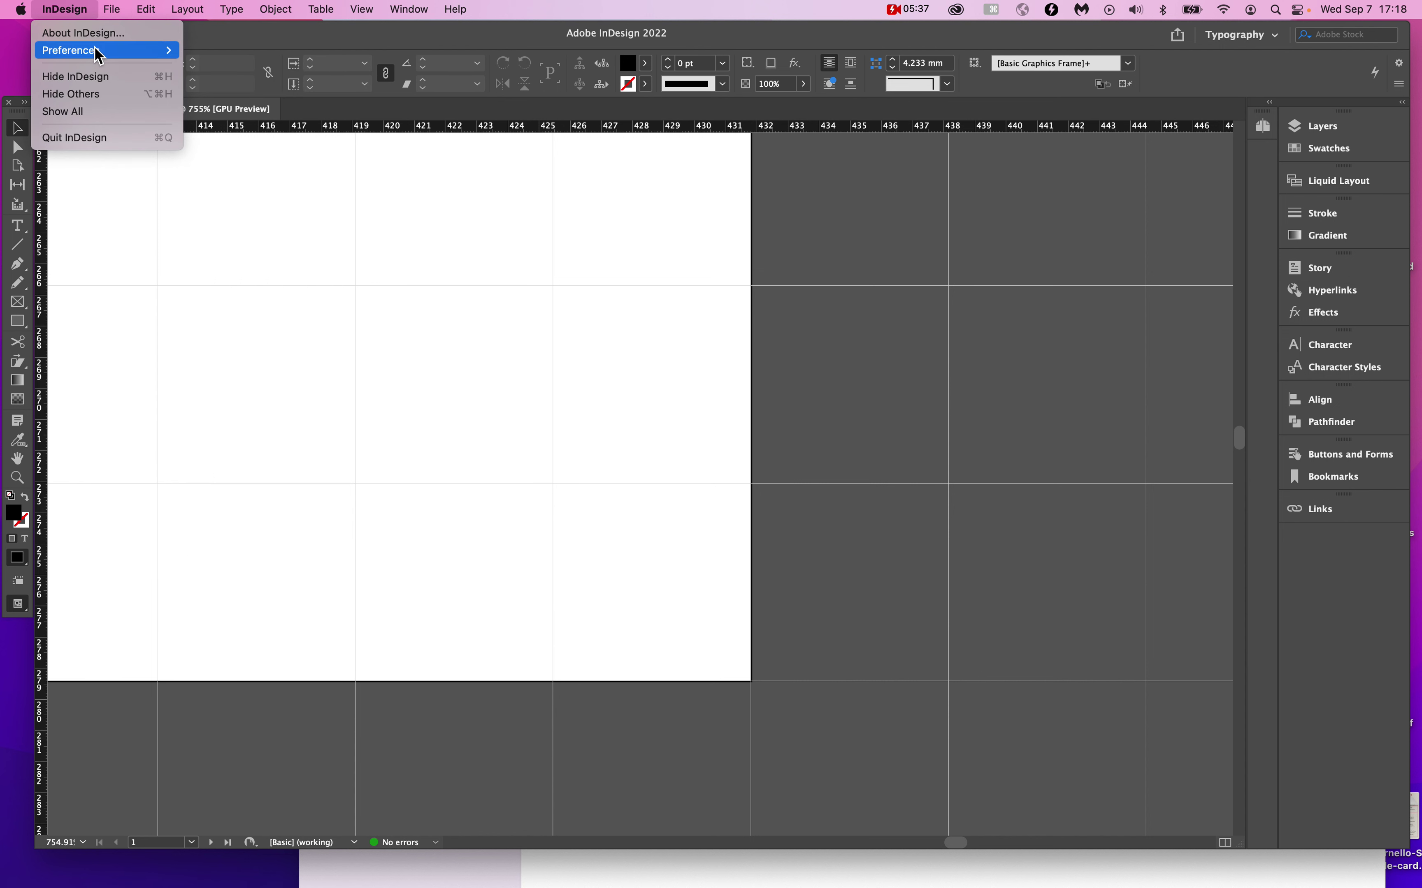
mouse_move(95, 51)
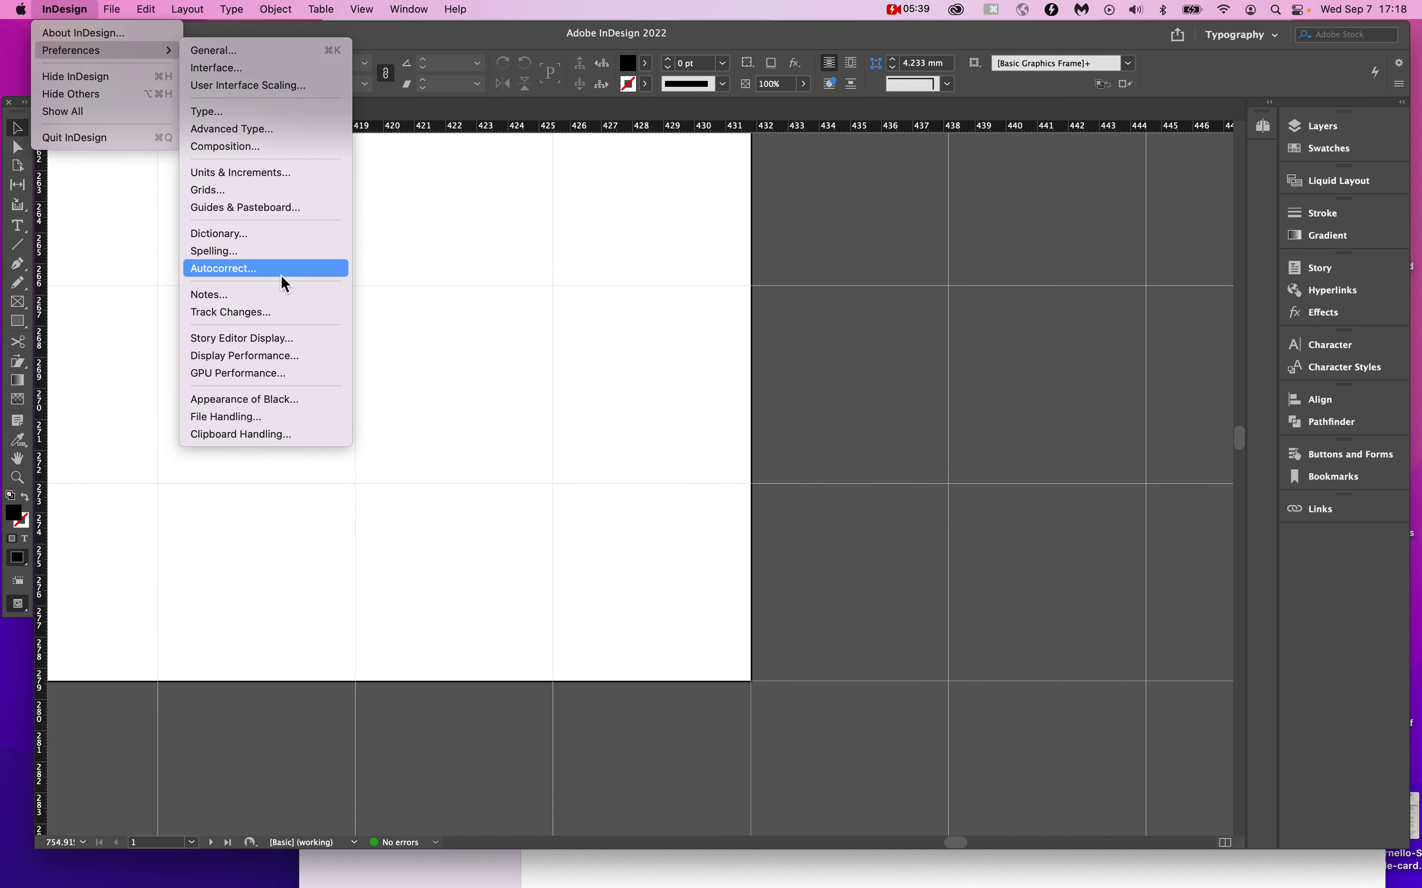
click(261, 192)
mouse_move(1069, 448)
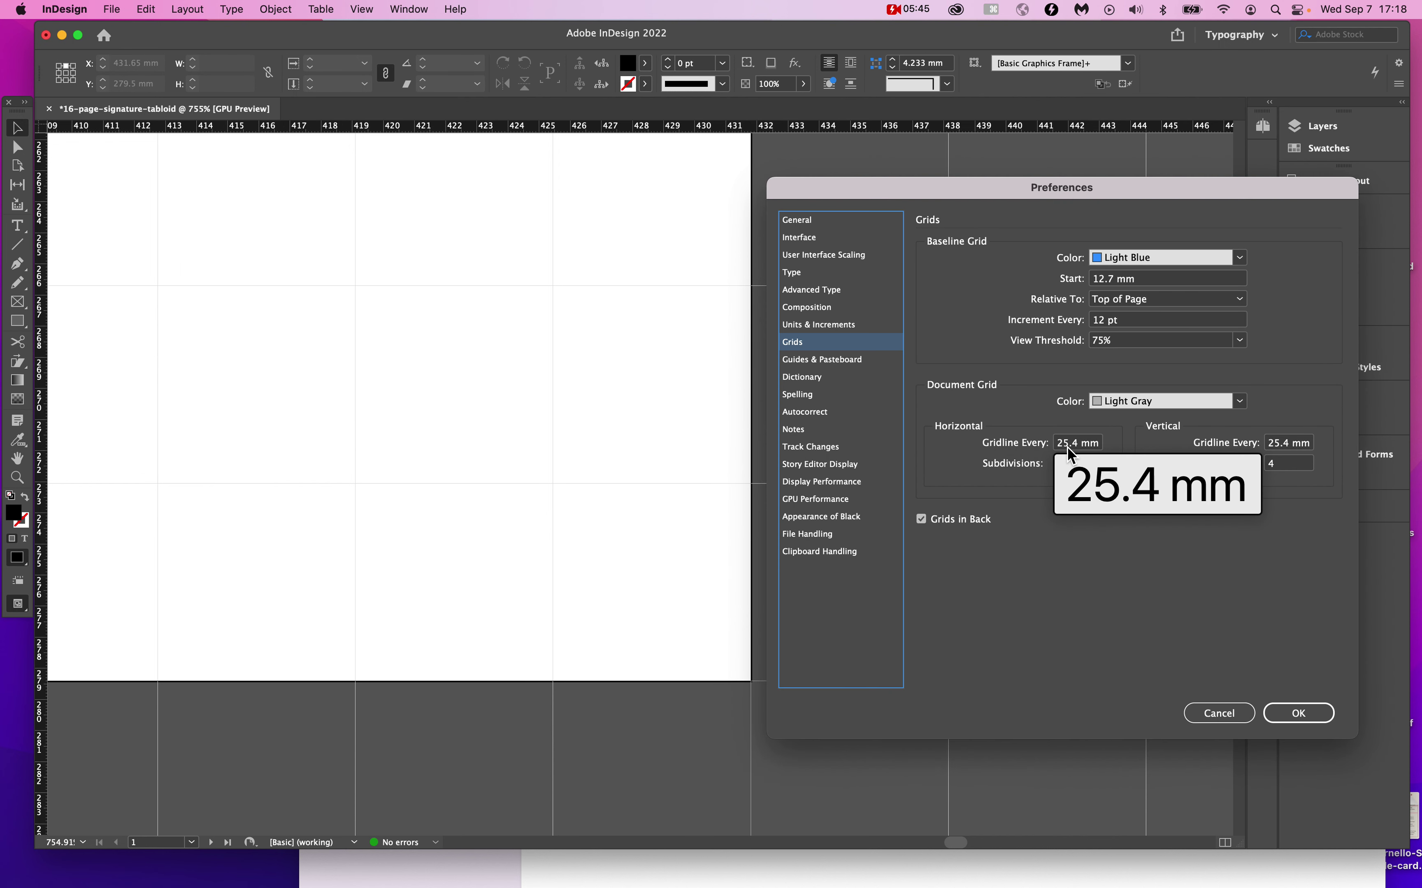
scroll(473, 693, down, 3)
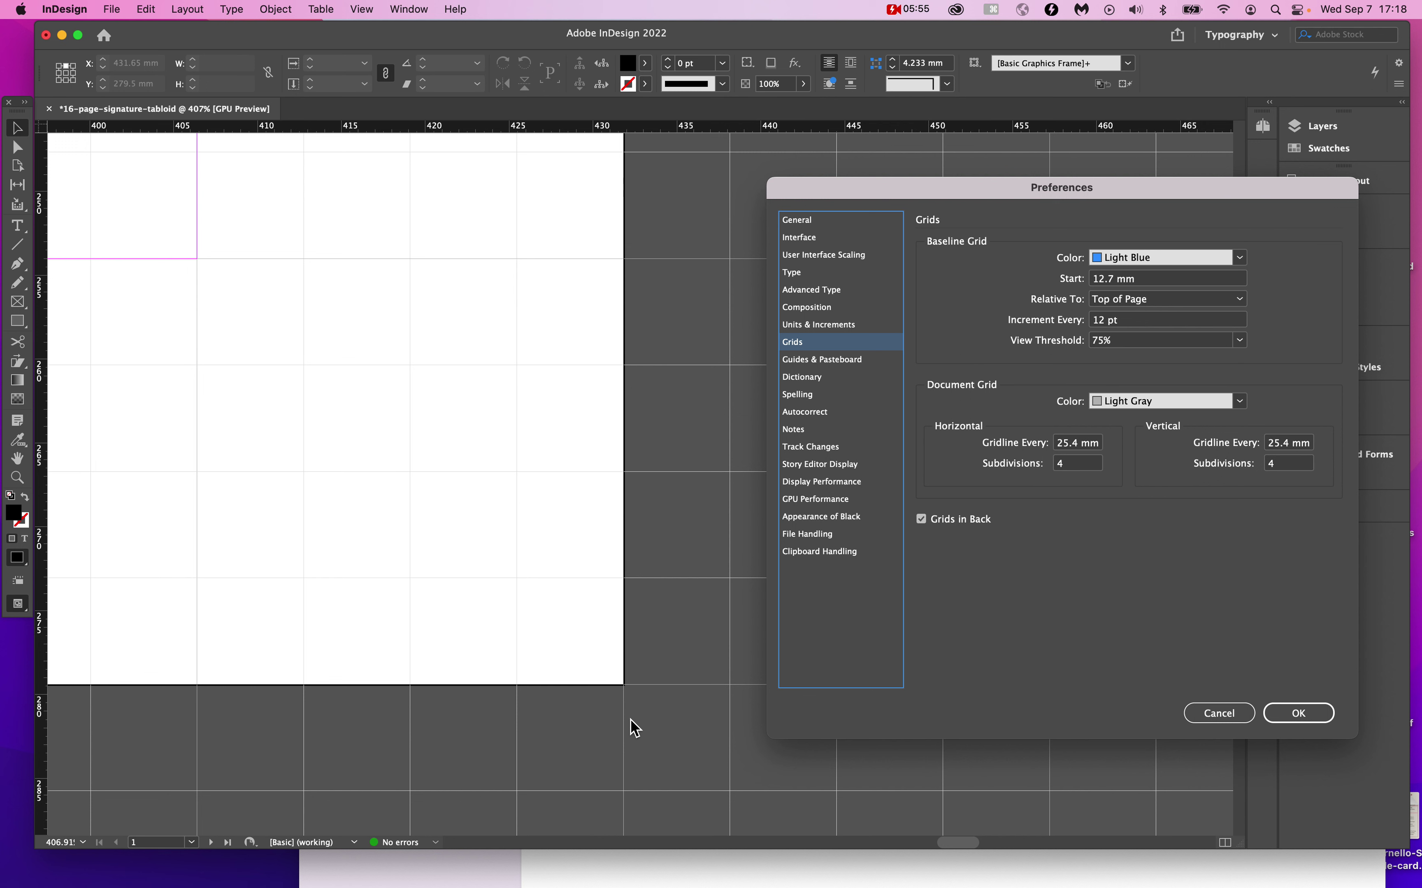
scroll(632, 729, down, 3)
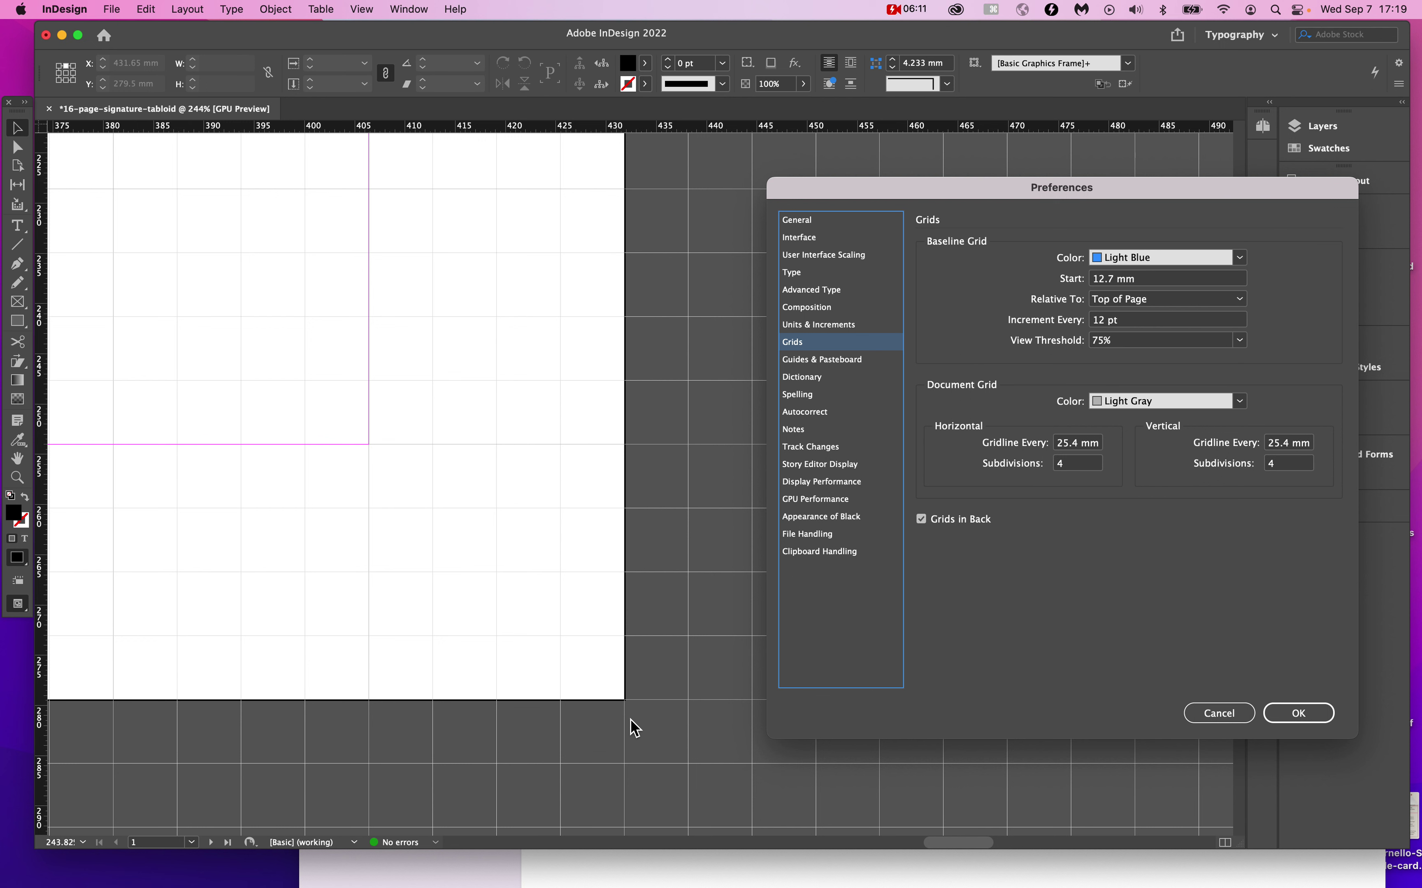
triple_click(1071, 443)
text(30)
key(Tab)
key(Tab)
text(30)
key(Tab)
click(1299, 715)
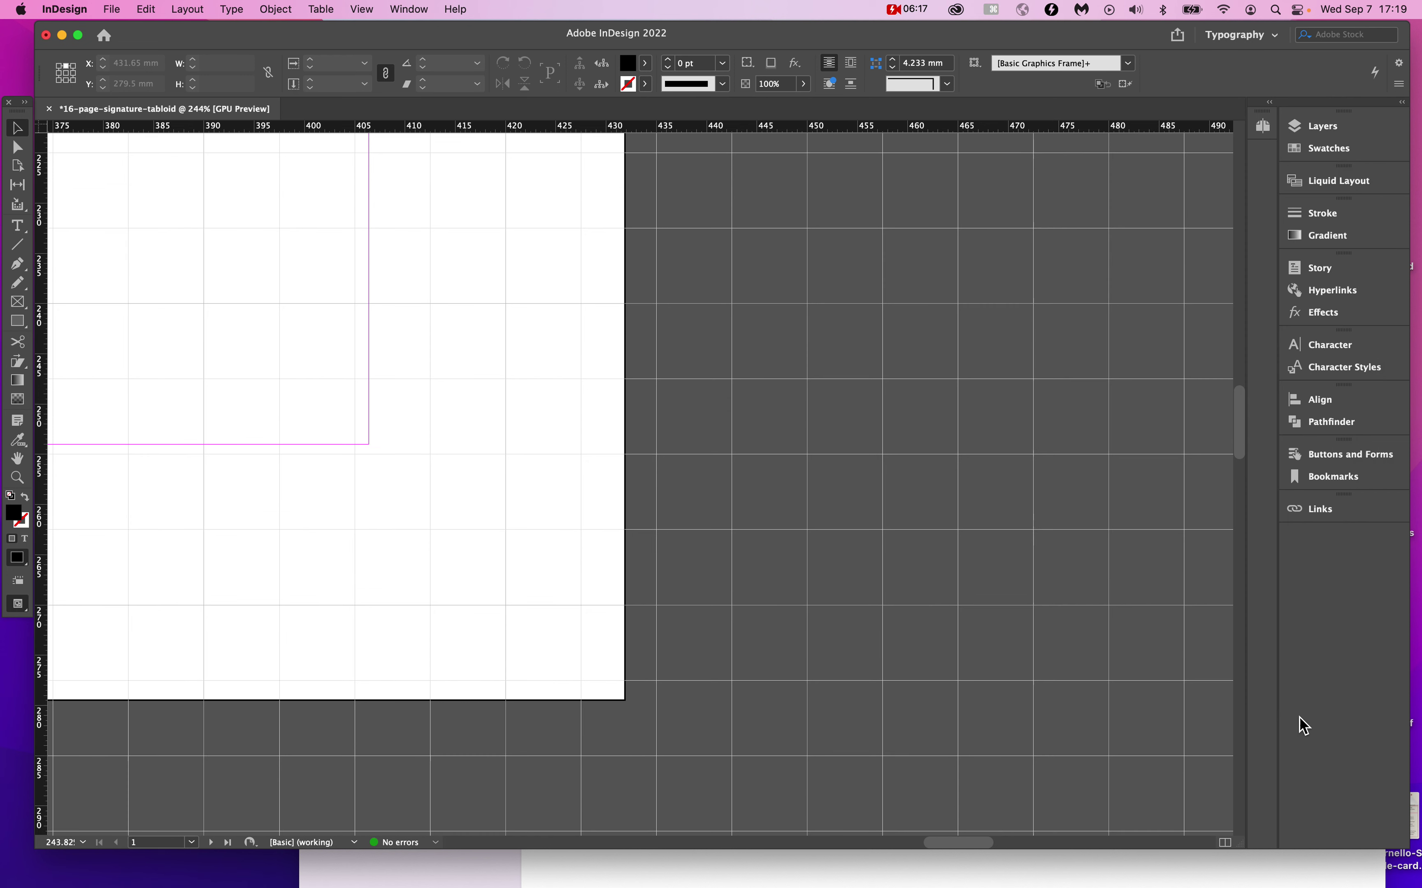
Check how the 30 mm grid falls at the page's lower-right corner.
scroll(617, 742, up, 5)
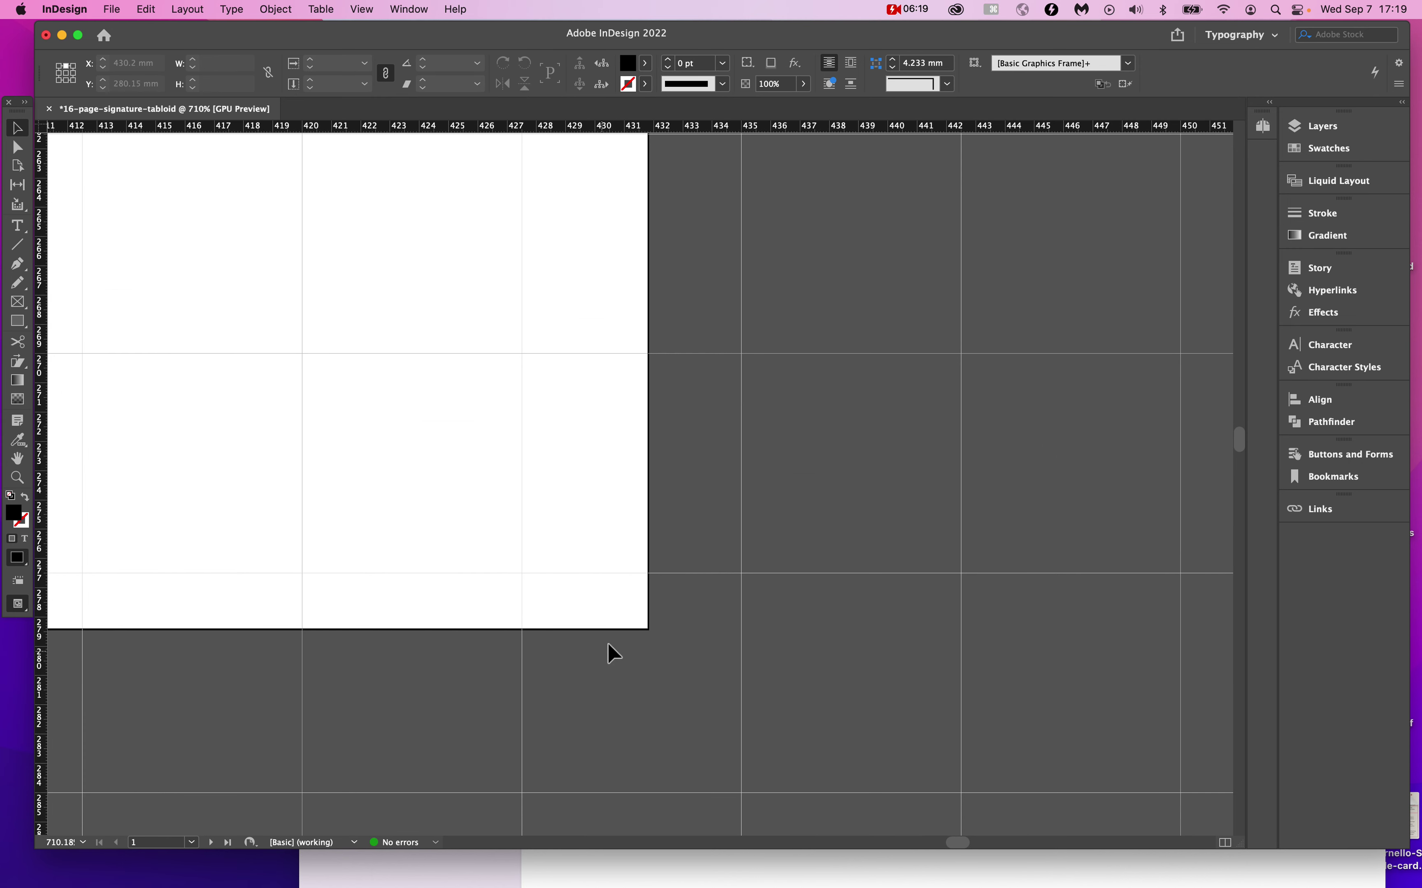
scroll(625, 651, up, 5)
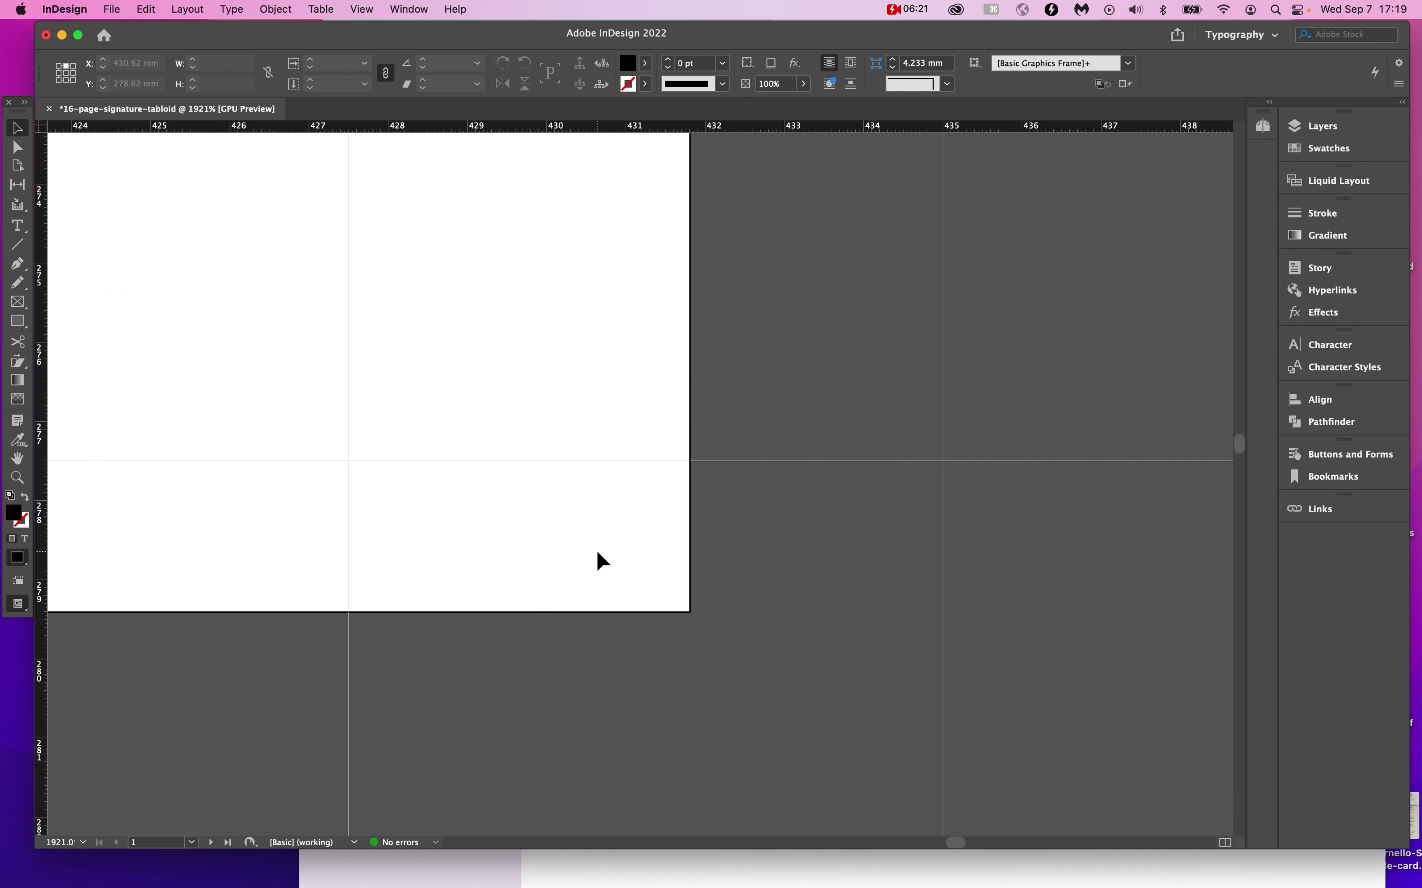
scroll(548, 449, down, 2)
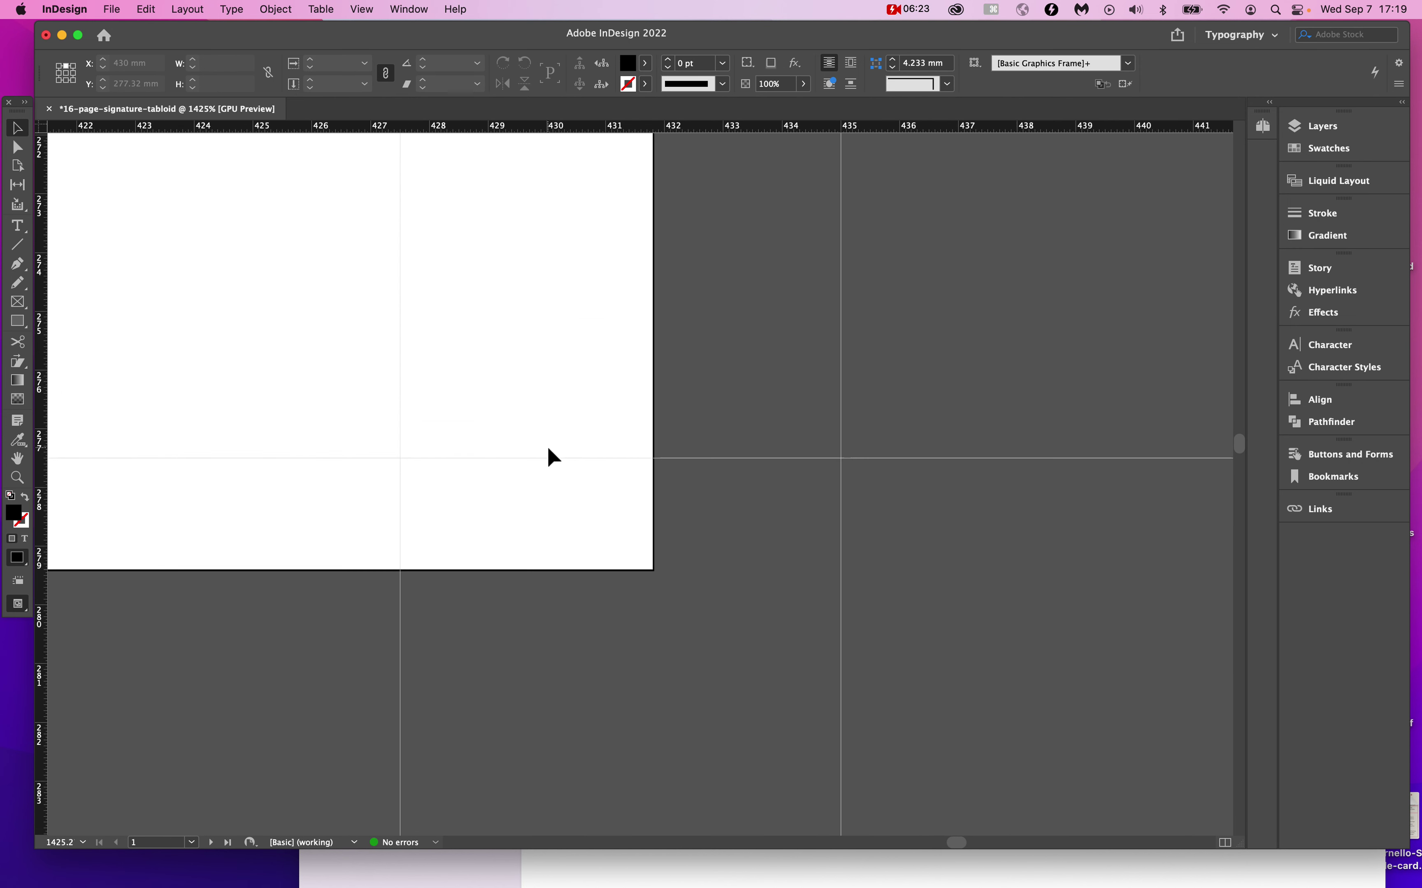
Switch both rulers back to picas.
scroll(548, 448, down, 5)
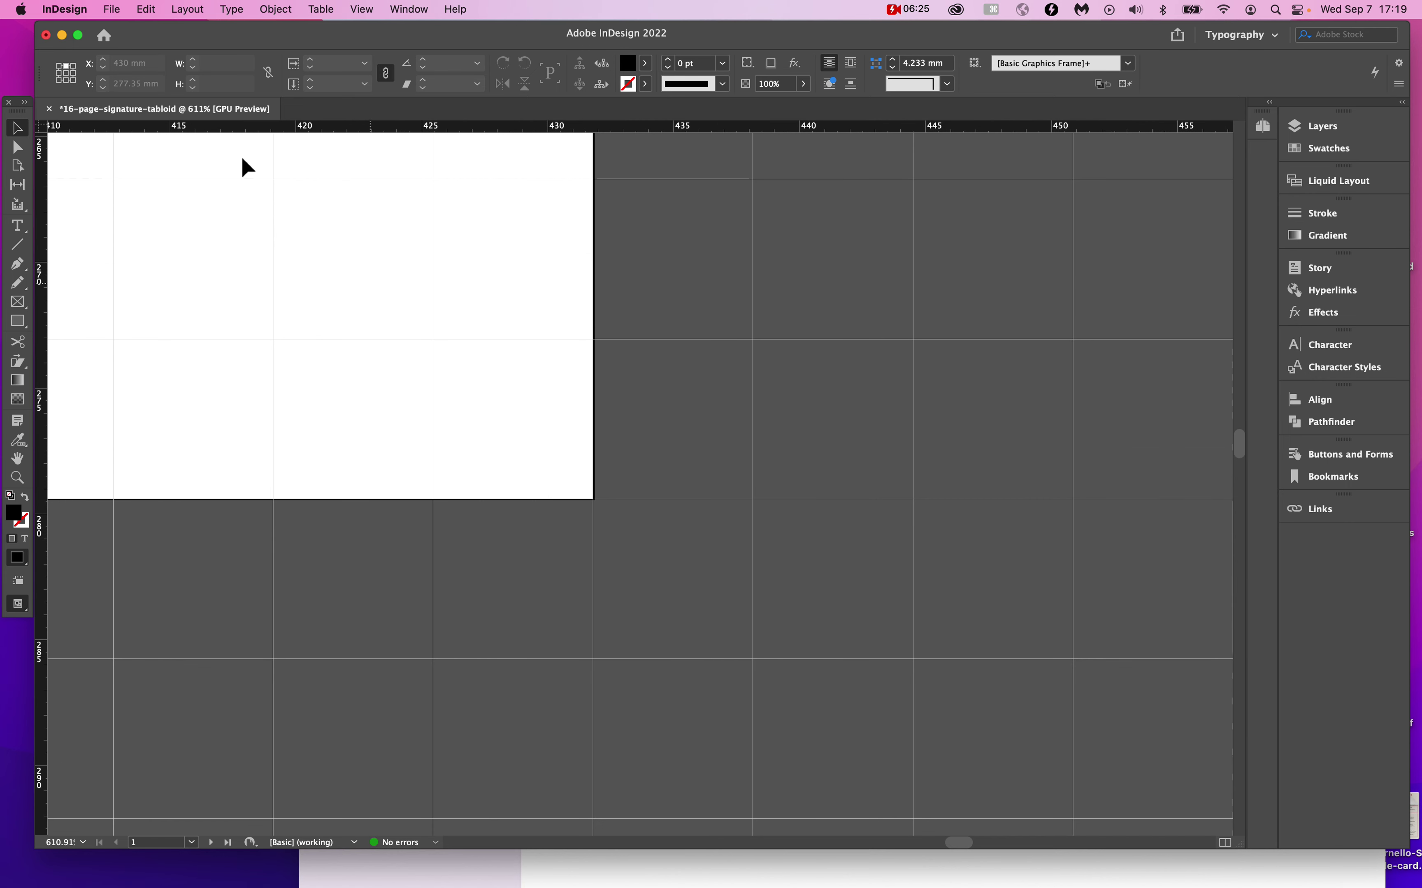
click(97, 9)
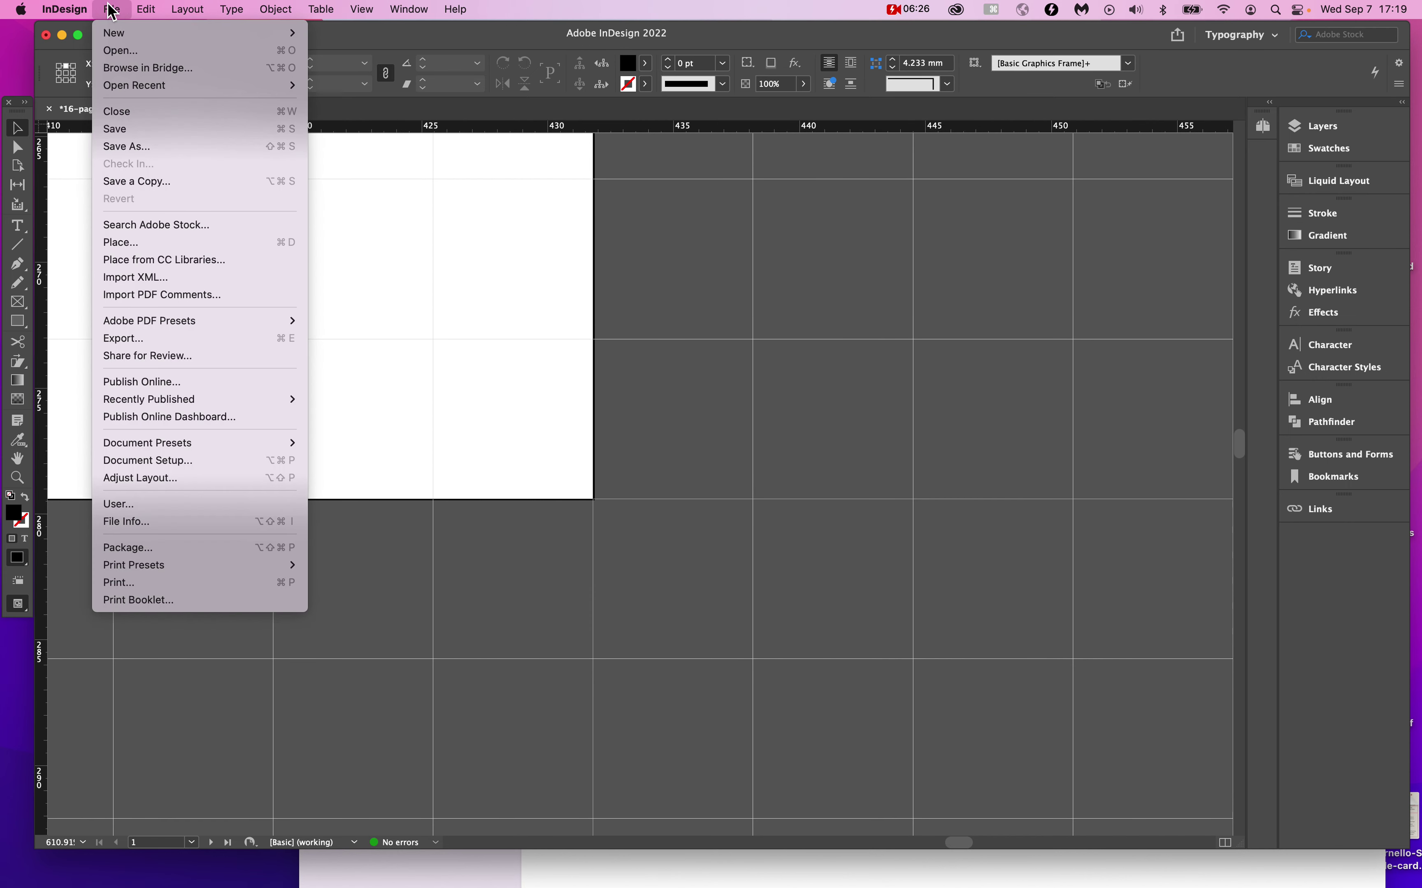
click(47, 123)
right_click(43, 128)
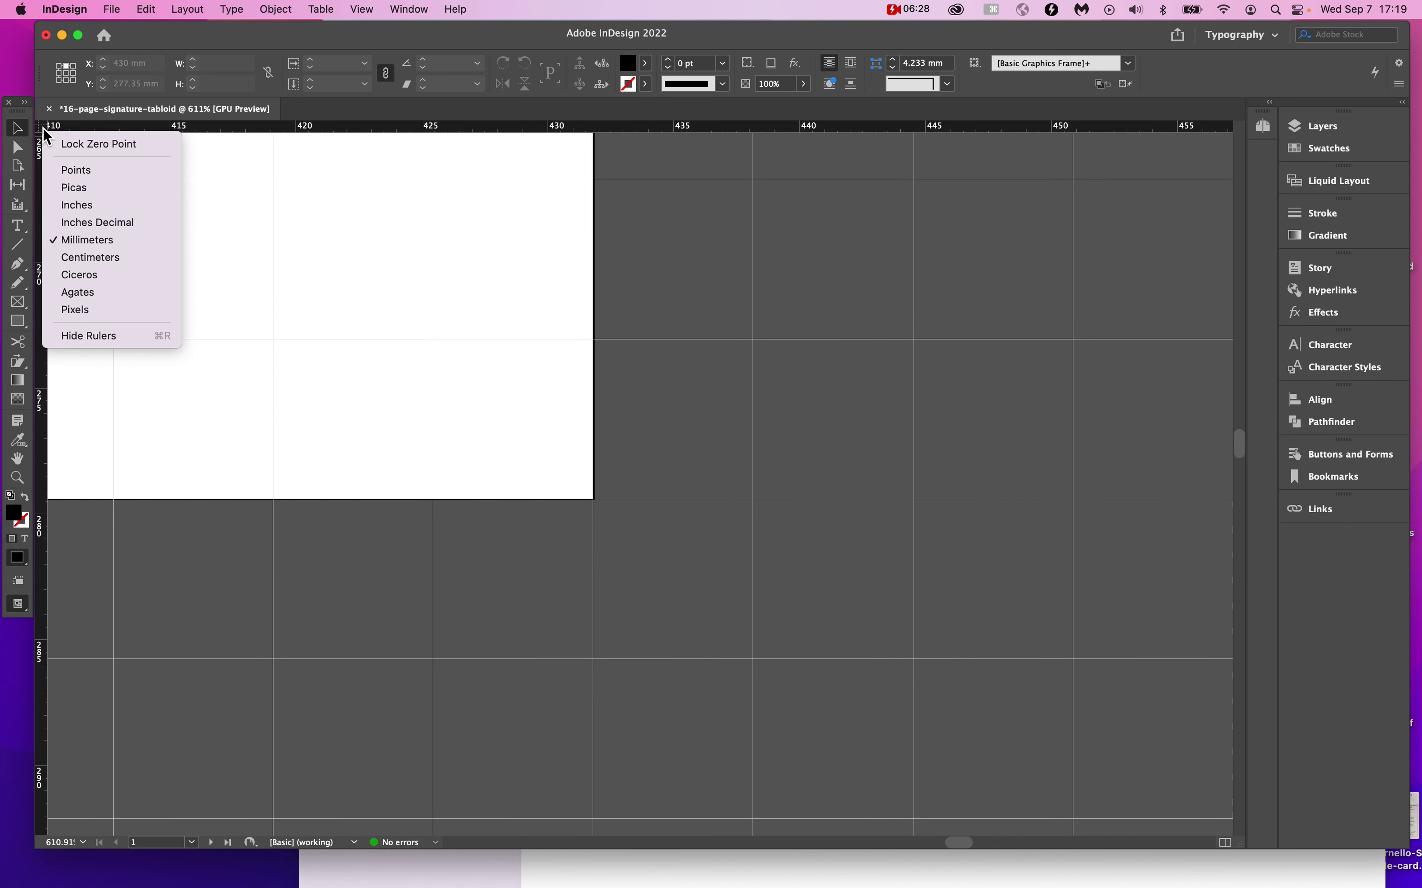
click(120, 187)
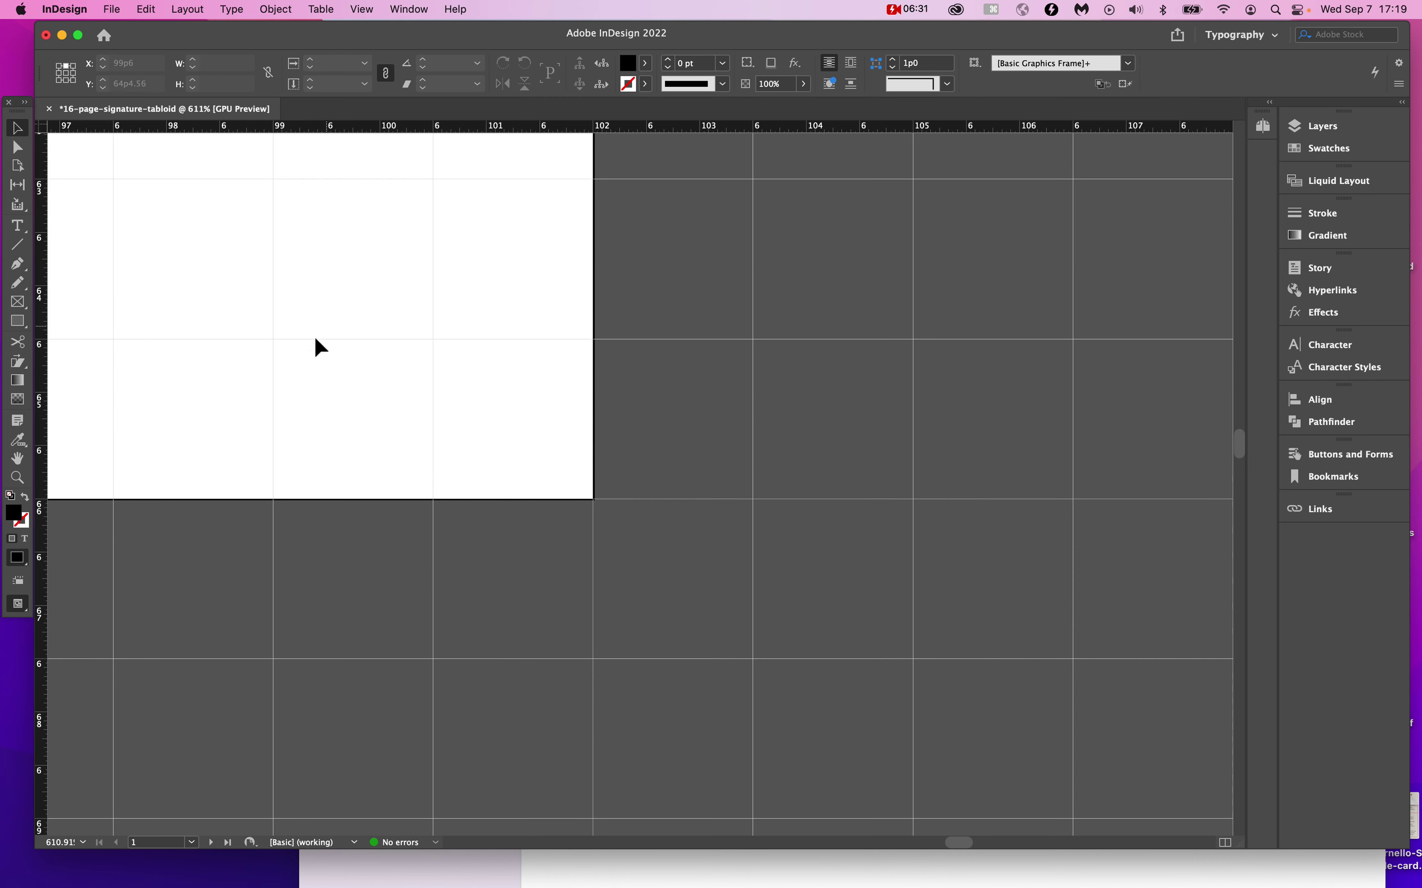
Delete the small and large black squares near the upper-left corner of the first page.
scroll(328, 328, down, 5)
scroll(308, 350, down, 4)
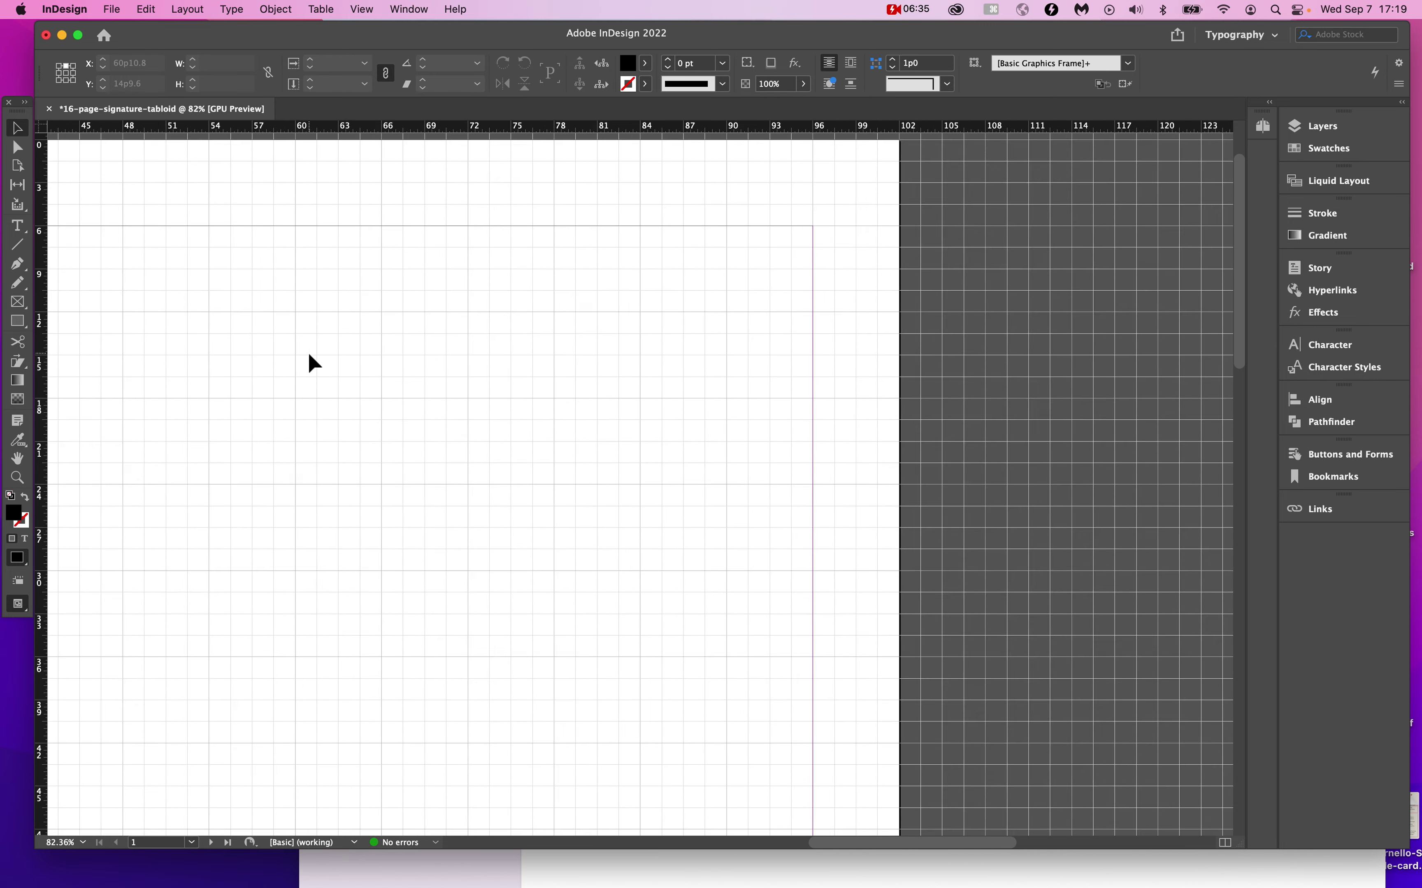
scroll(308, 350, up, 5)
scroll(307, 350, left, 10)
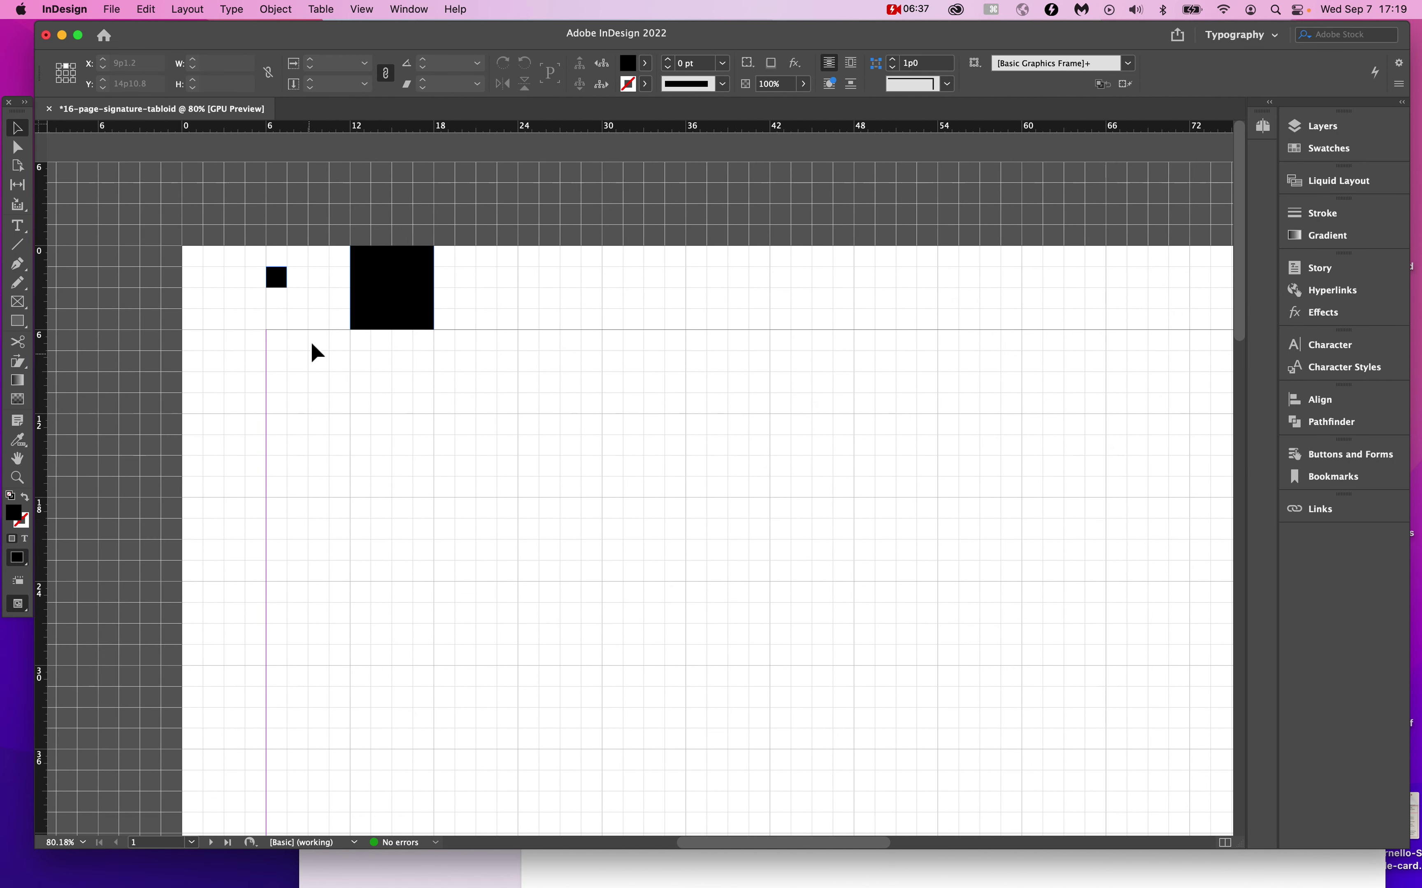
scroll(312, 344, up, 6)
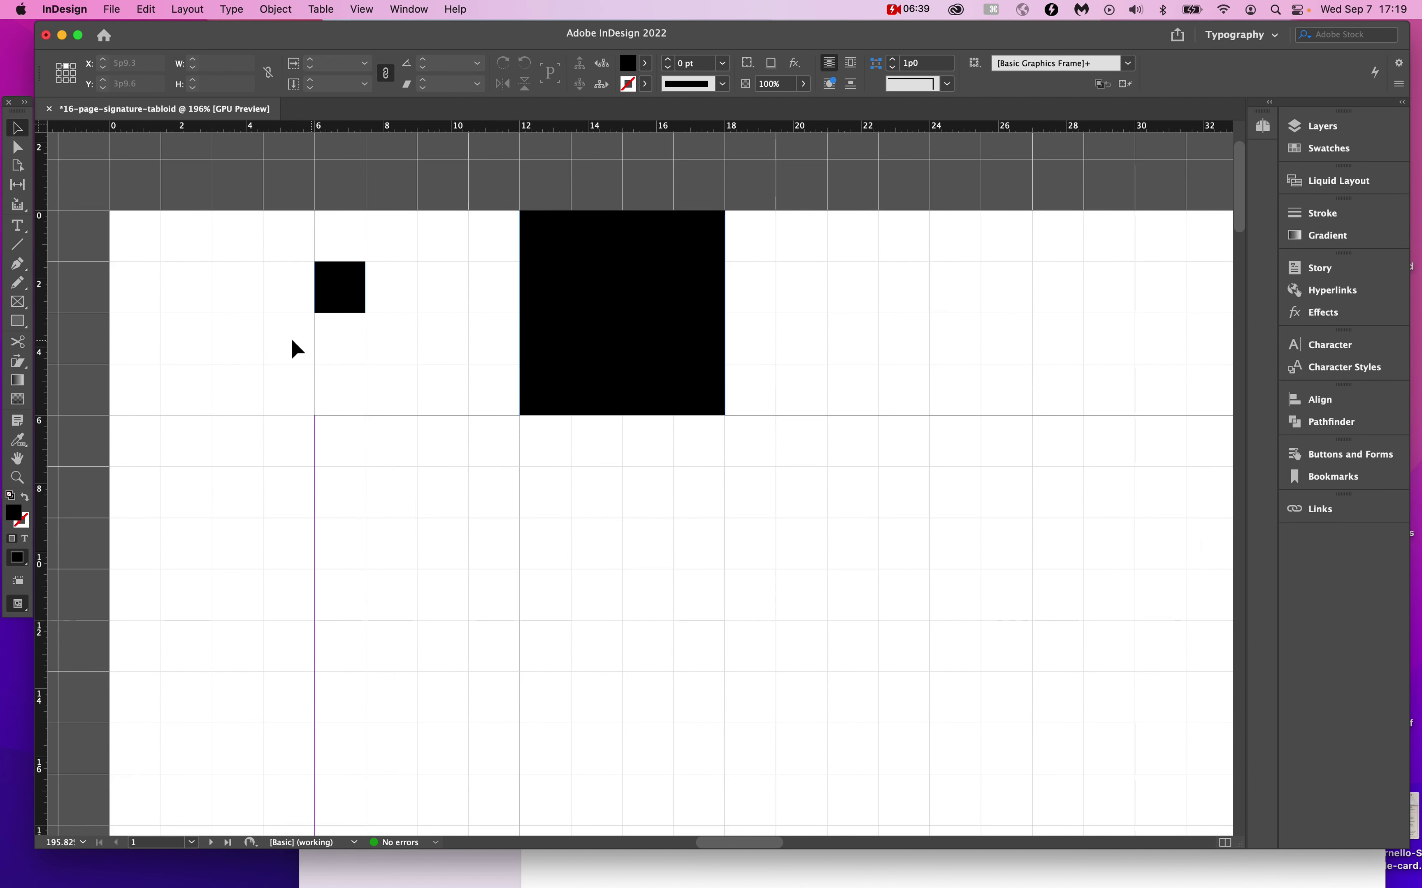
click(596, 320)
shift+click(353, 296)
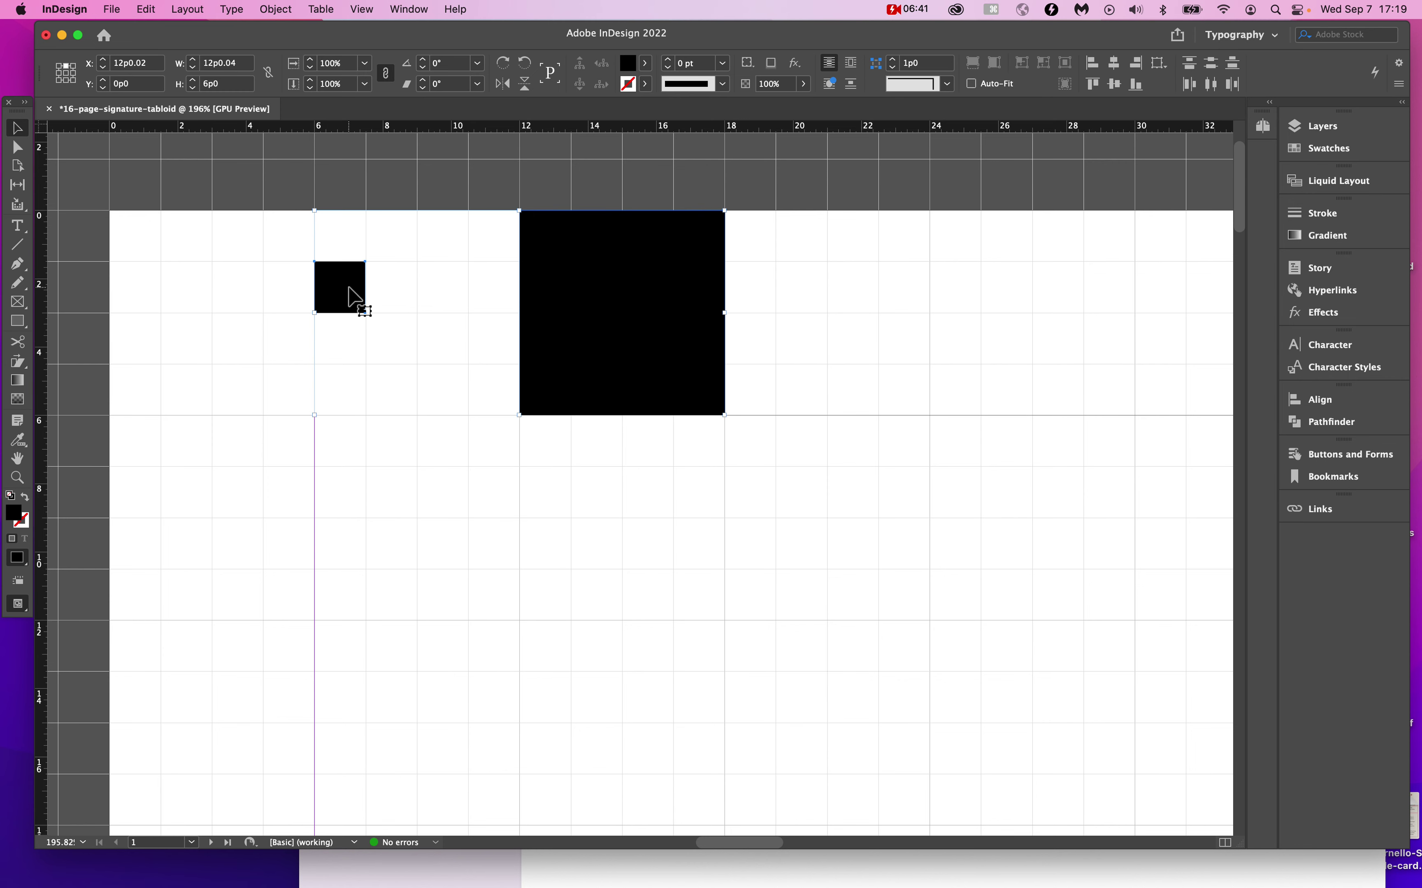
key(BackSpace)
Draw a vertical line about 3 picas long with the Pen tool, at 6p0 horizontally and starting about 1p6 below the page top.
scroll(349, 288, up, 3)
scroll(349, 288, left, 3)
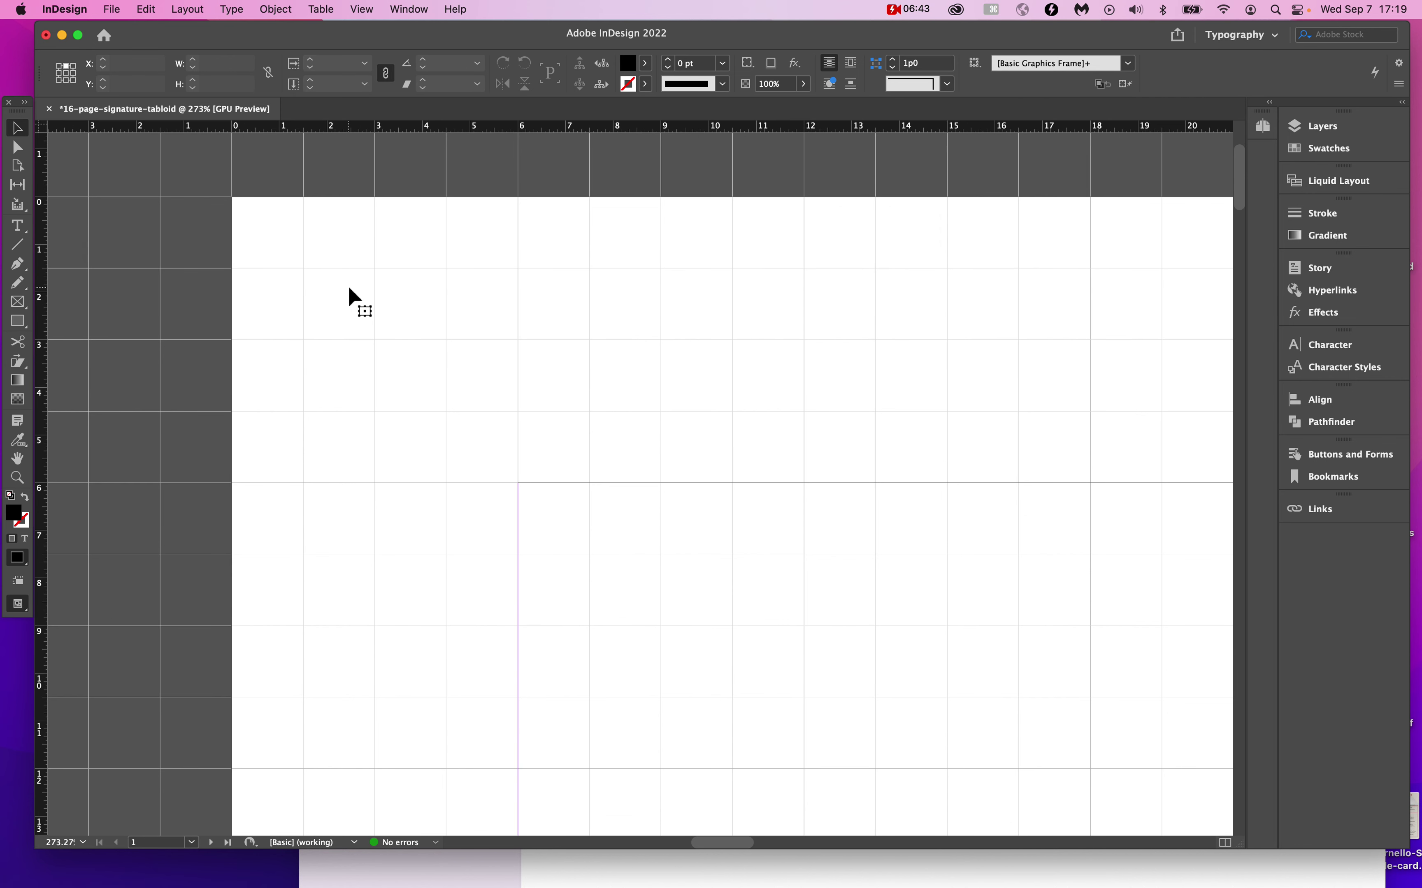
key(p)
scroll(691, 416, up, 2)
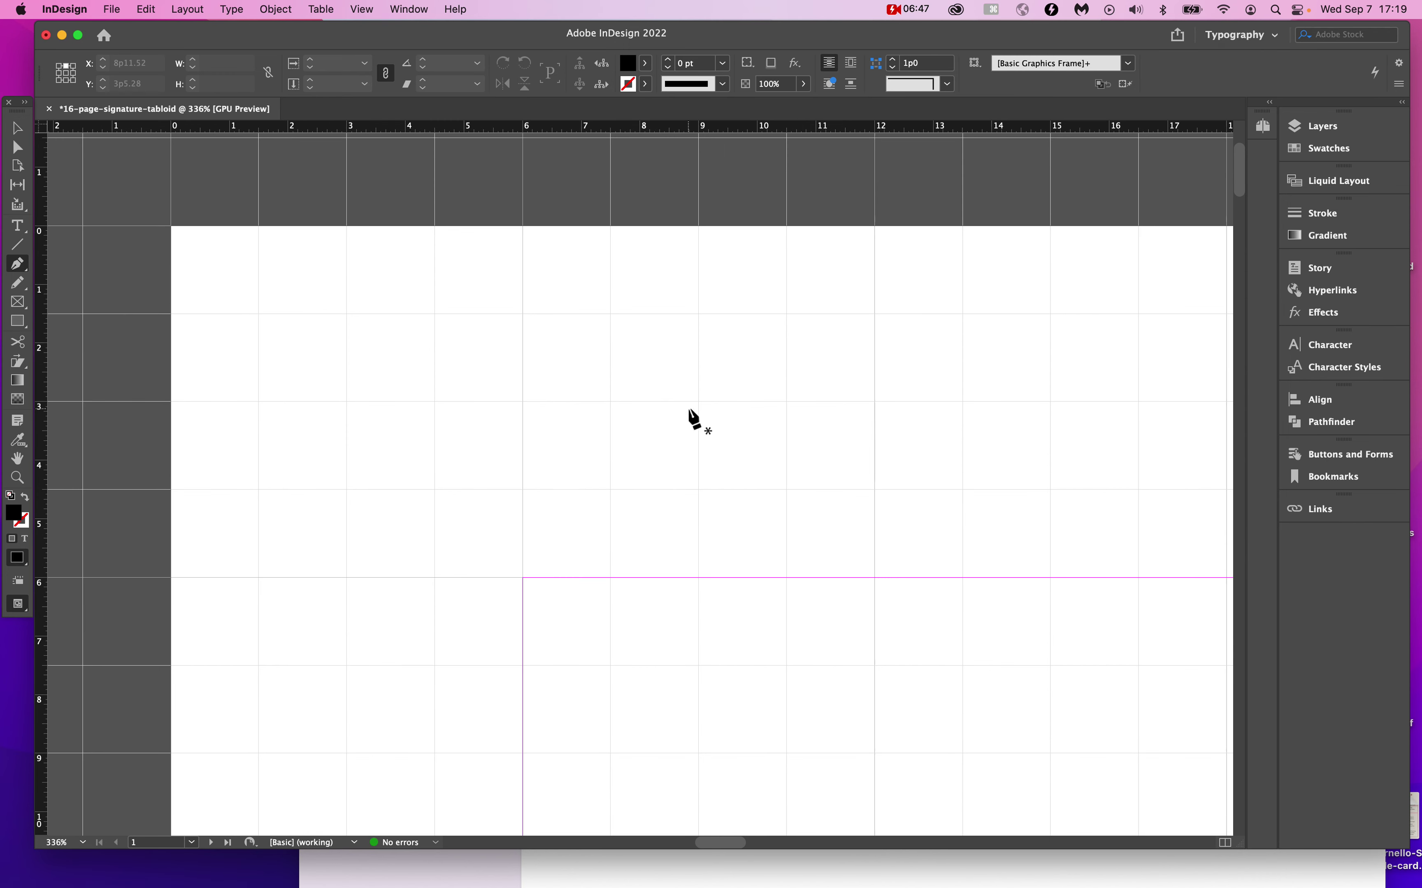
click(522, 313)
click(522, 489)
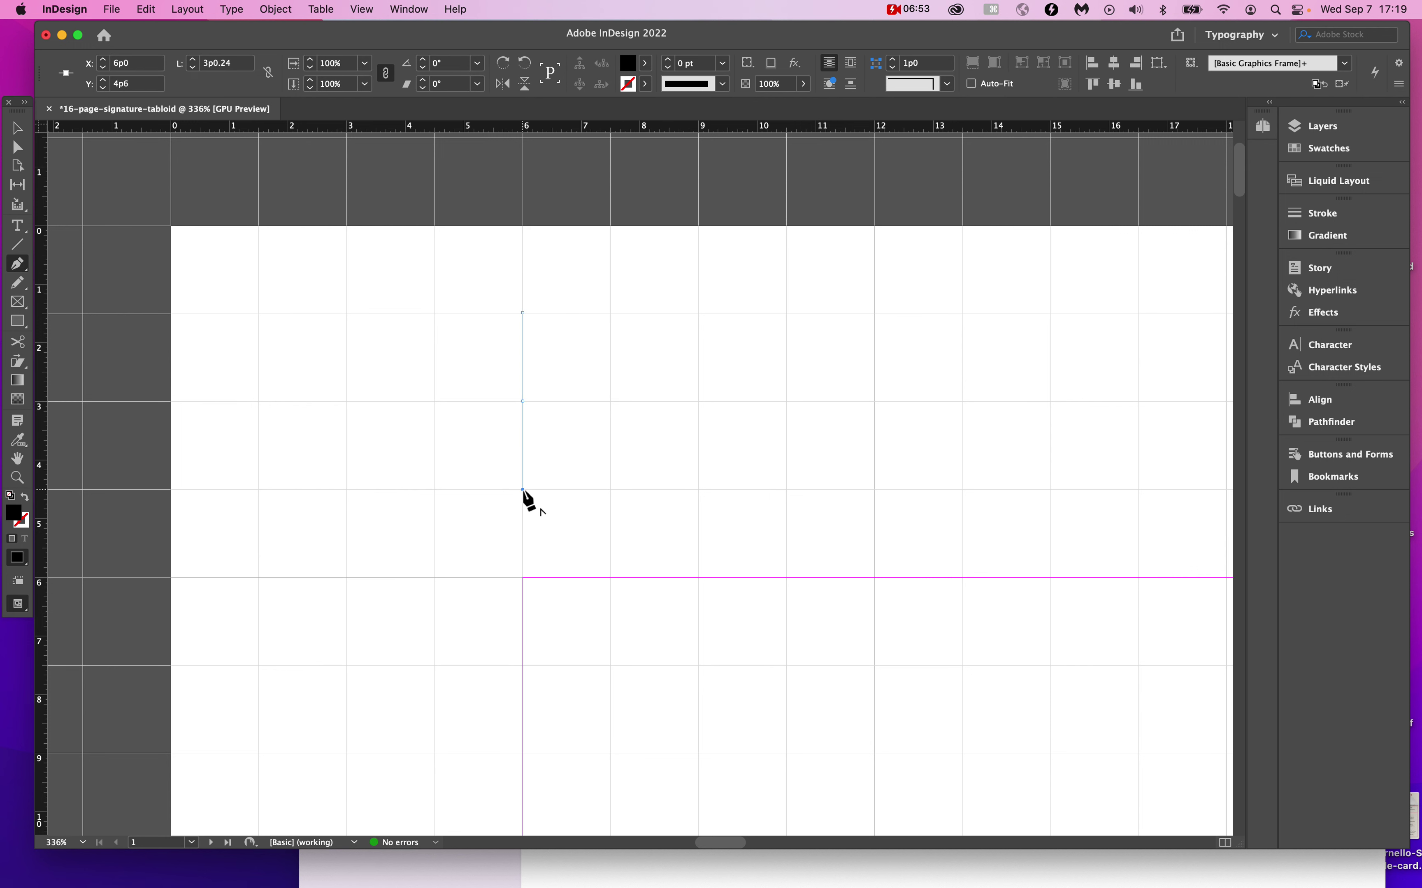
key(v)
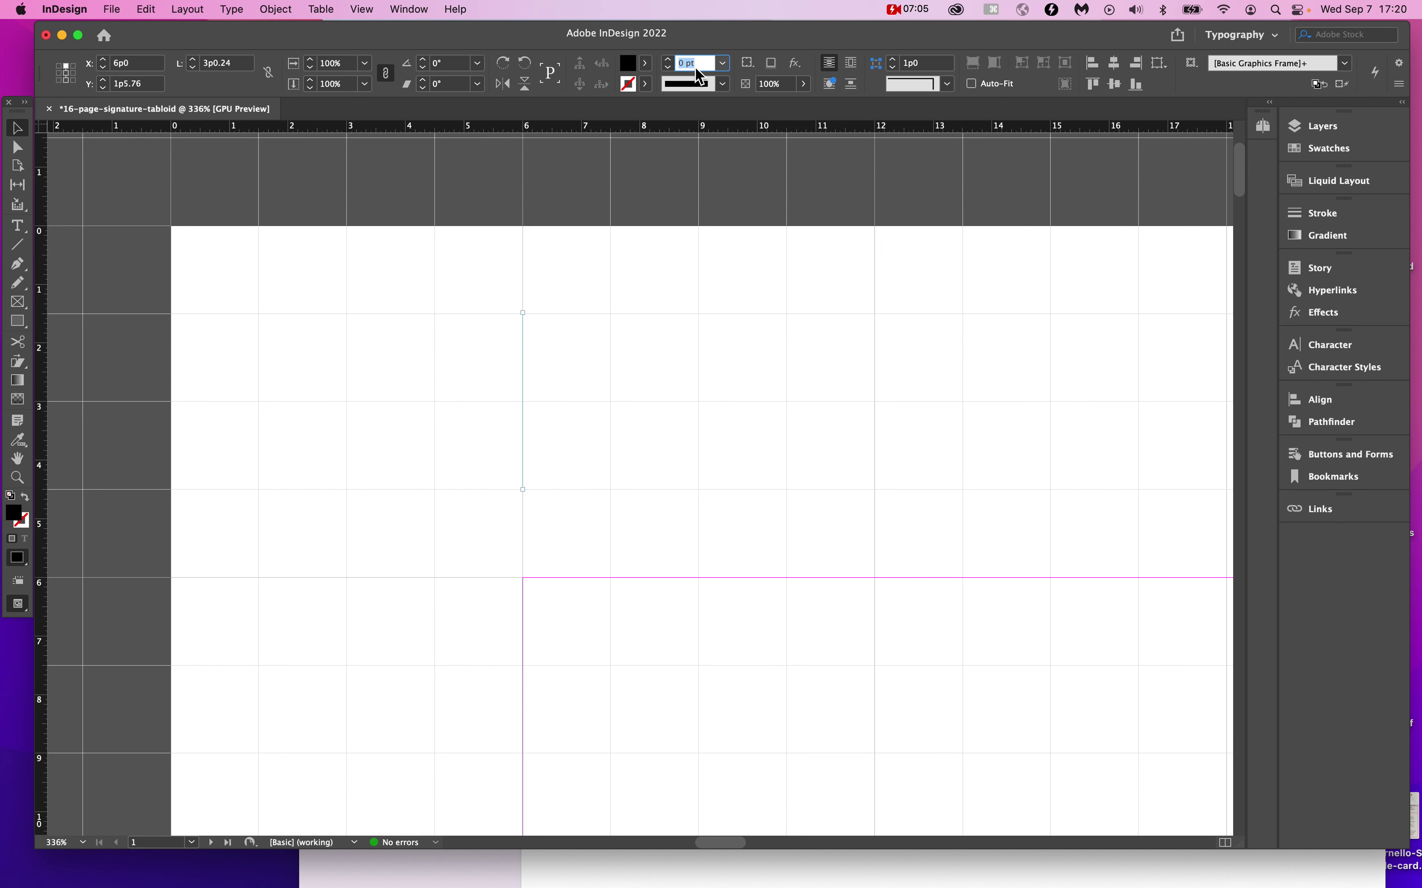
Give the vertical line a 1 pt black stroke and no fill.
text(1)
key(Return)
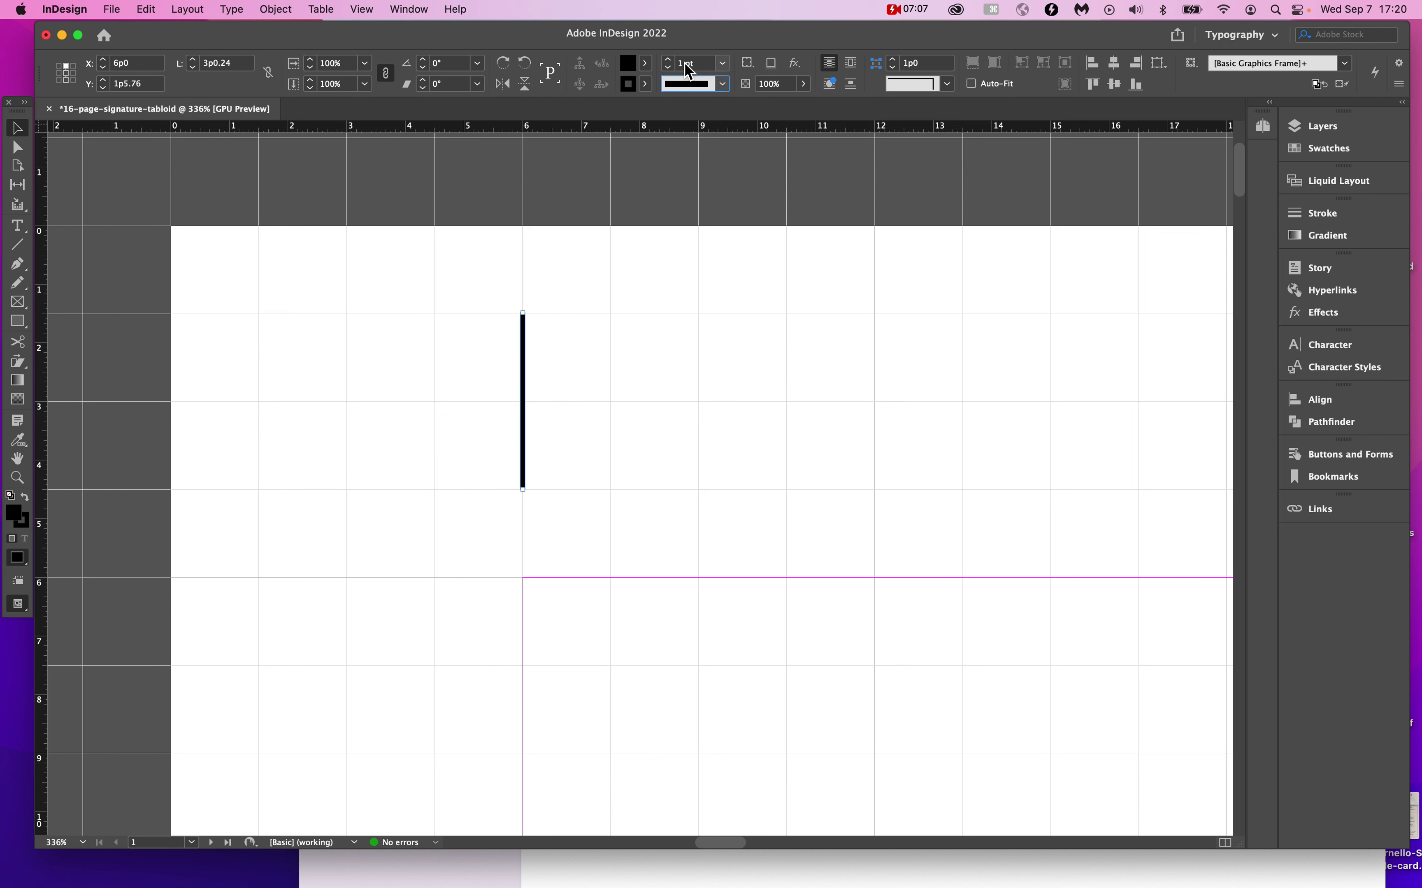
click(645, 63)
click(527, 113)
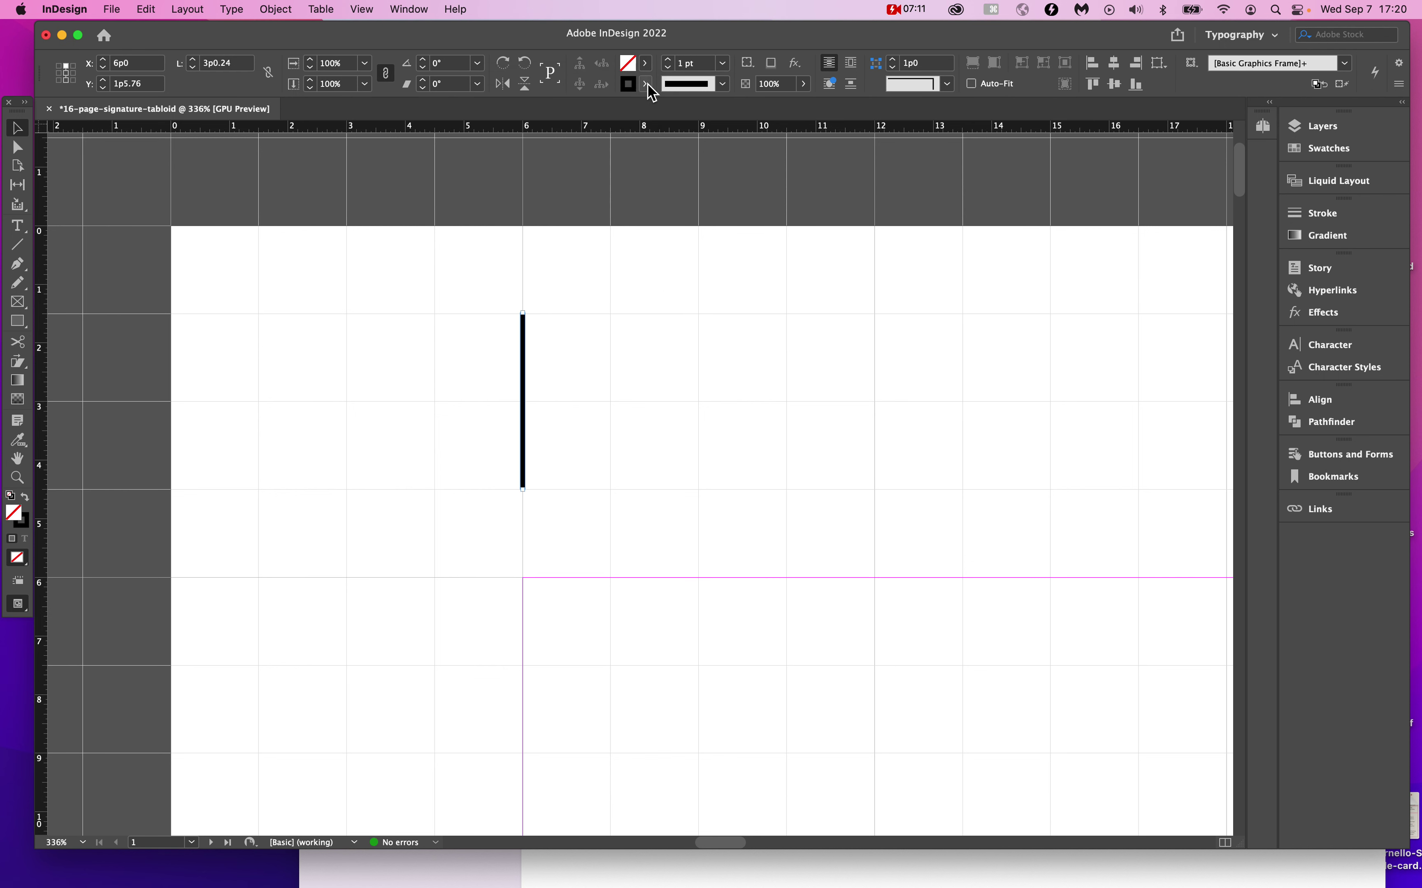
click(647, 85)
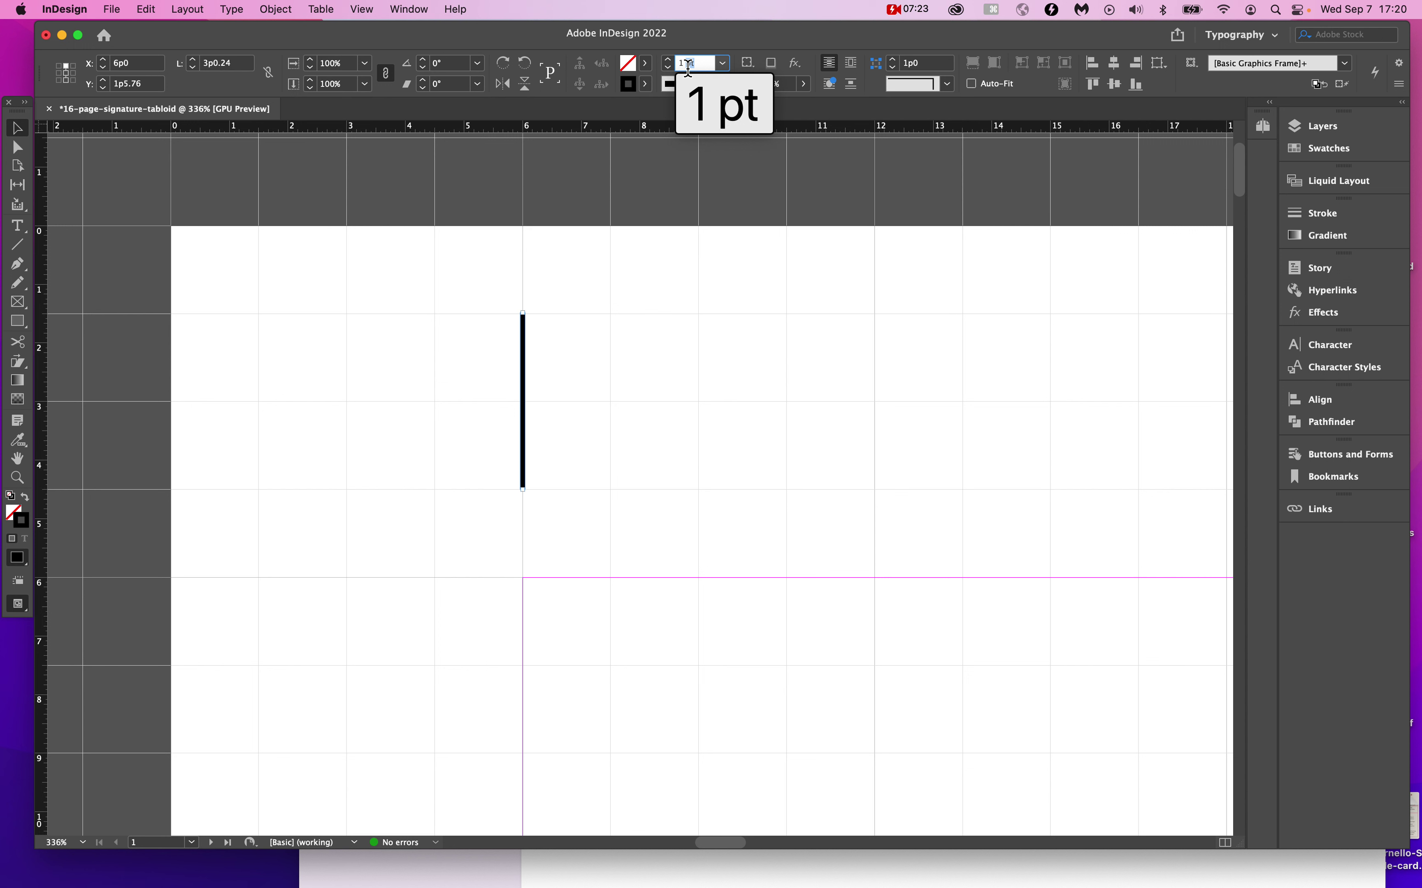
Set the vertical line's stroke weight to 0.25 pt.
click(688, 64)
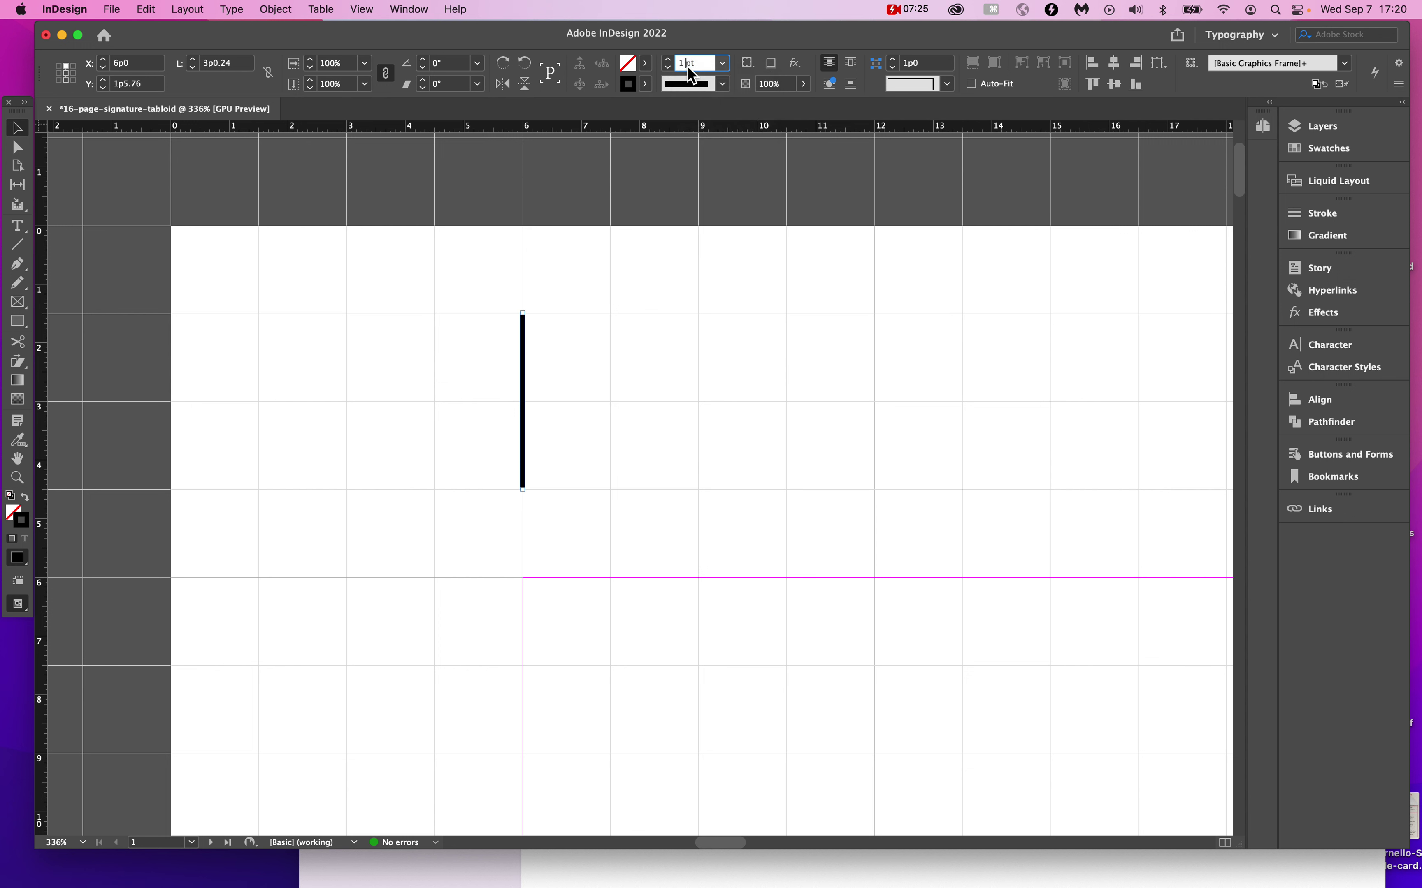
text(.25)
key(Return)
click(622, 350)
scroll(622, 352, down, 6)
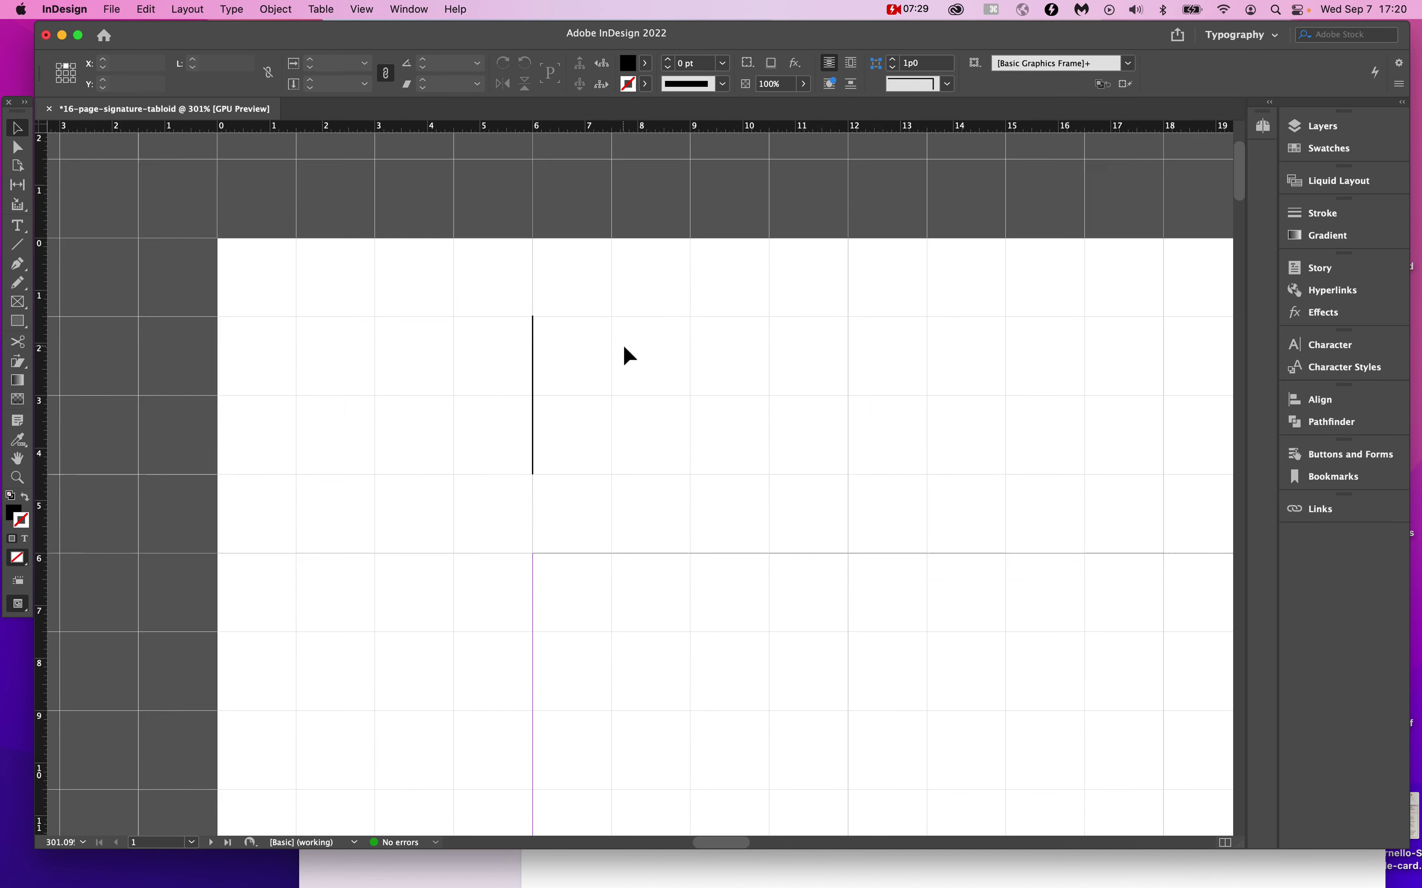
Reselect the vertical line and set its stroke weight to 1 pt.
scroll(833, 455, down, 3)
mouse_move(1144, 561)
mouse_down()
mouse_move(1110, 508)
mouse_move(800, 489)
mouse_up()
key(space)
drag(463, 238, 377, 194)
double_click(692, 63)
click(626, 284)
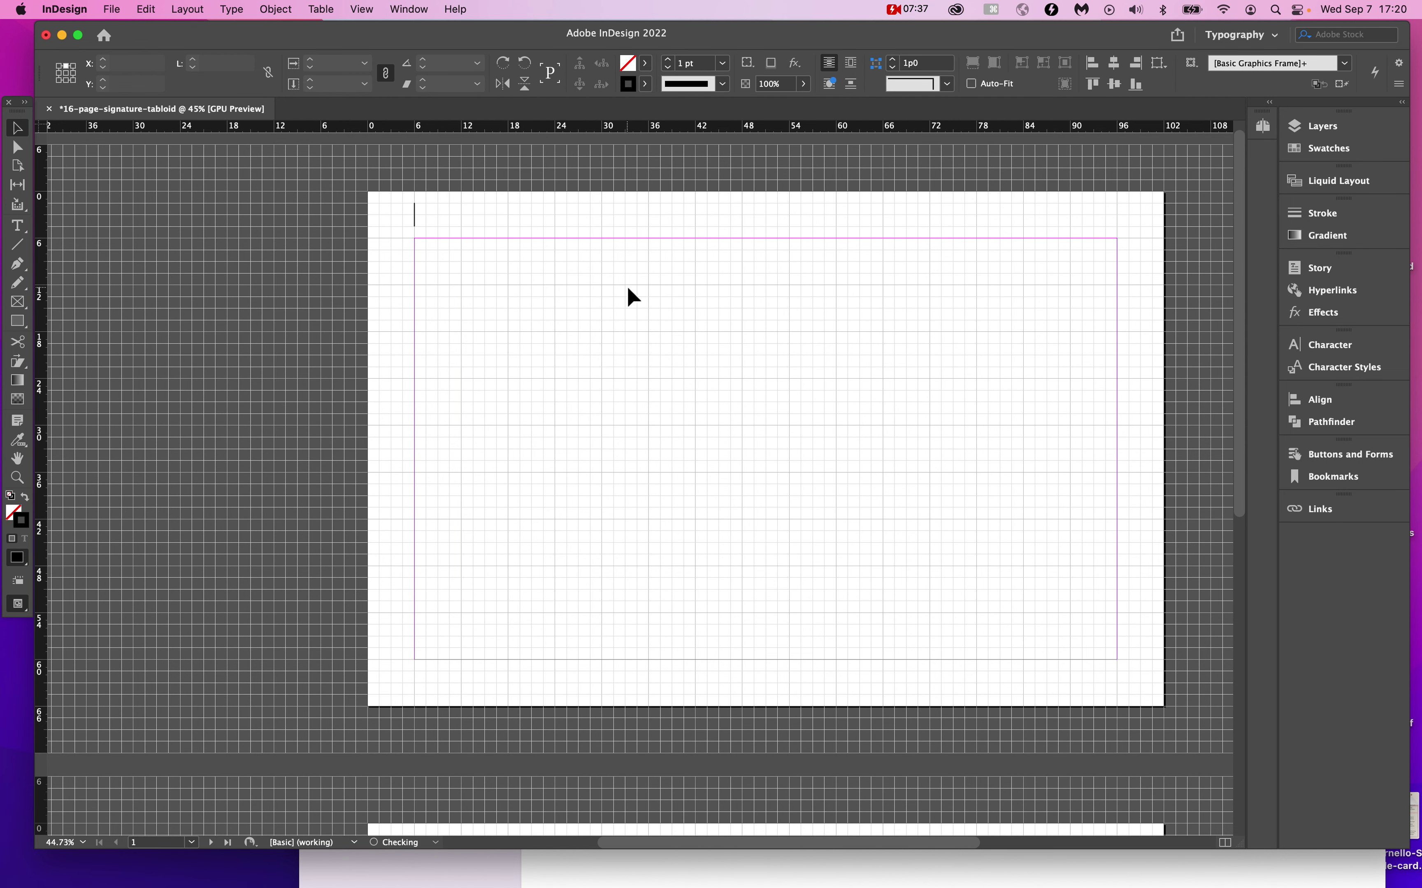
Set the vertical line's length to exactly 3p, then deselect it.
scroll(400, 216, up, 10)
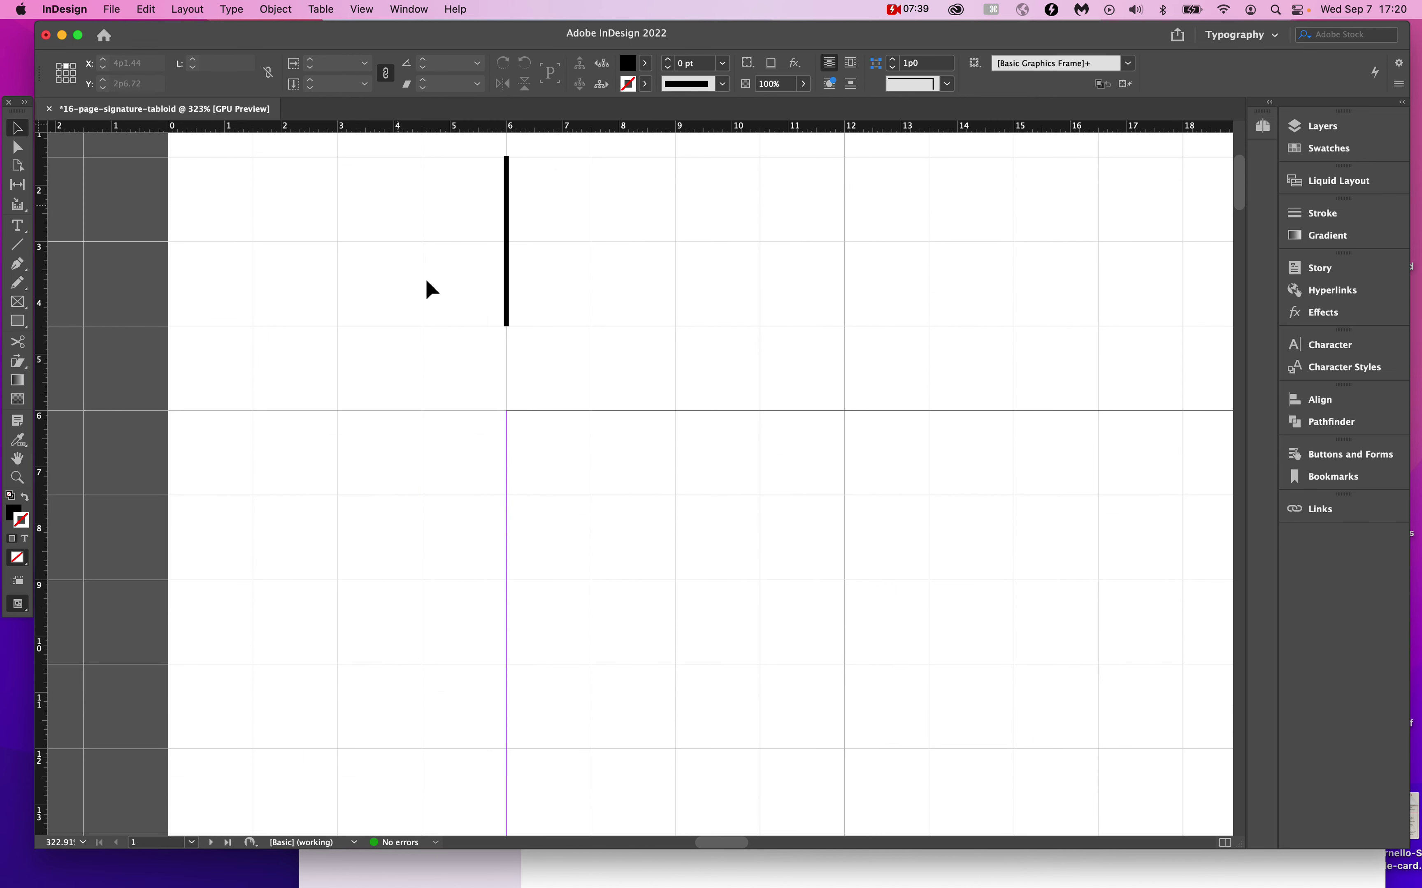
scroll(483, 404, down, 2)
super+click(482, 405)
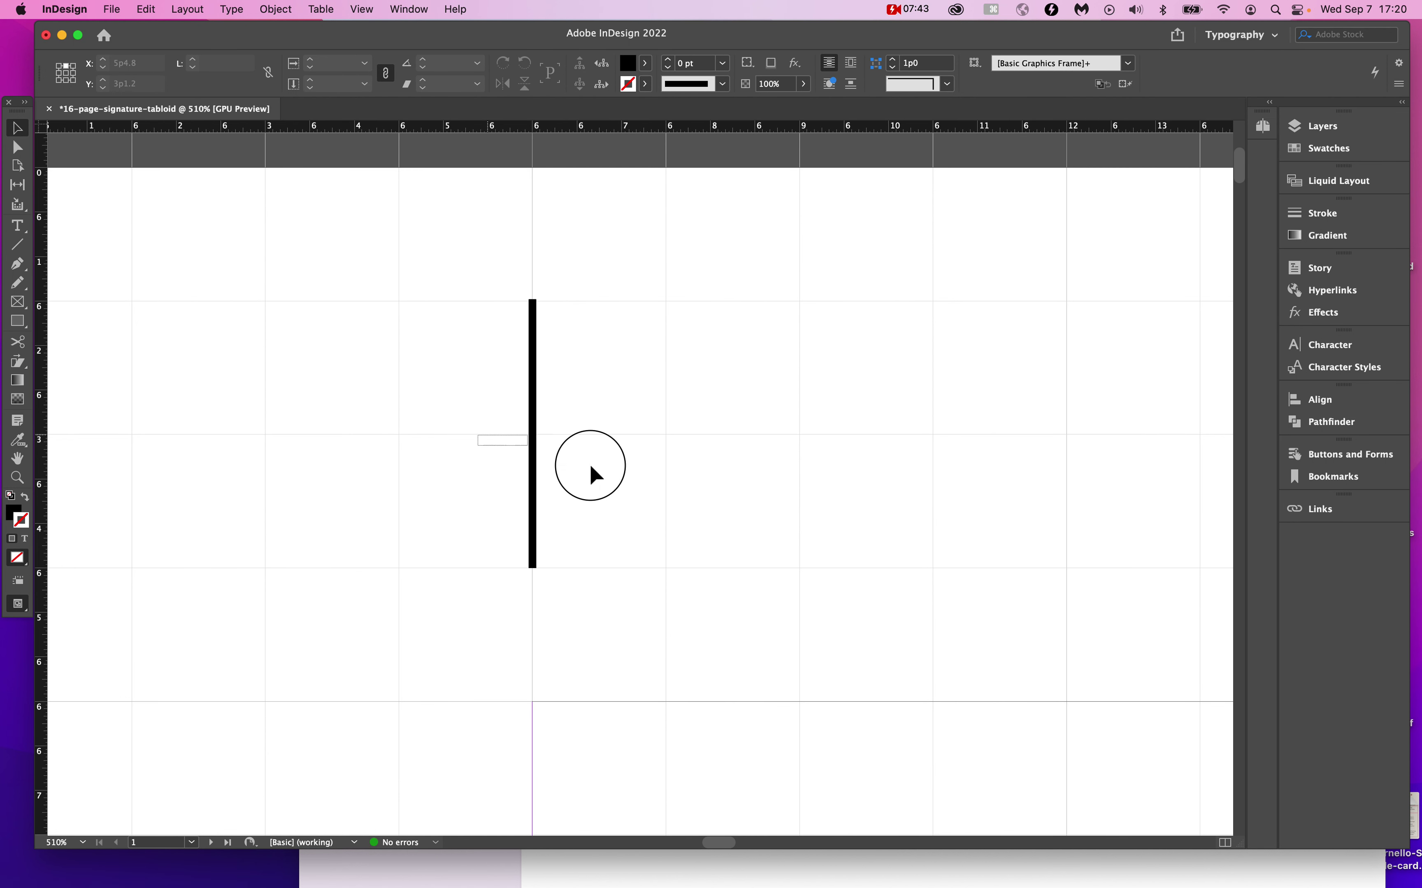
key(super+a)
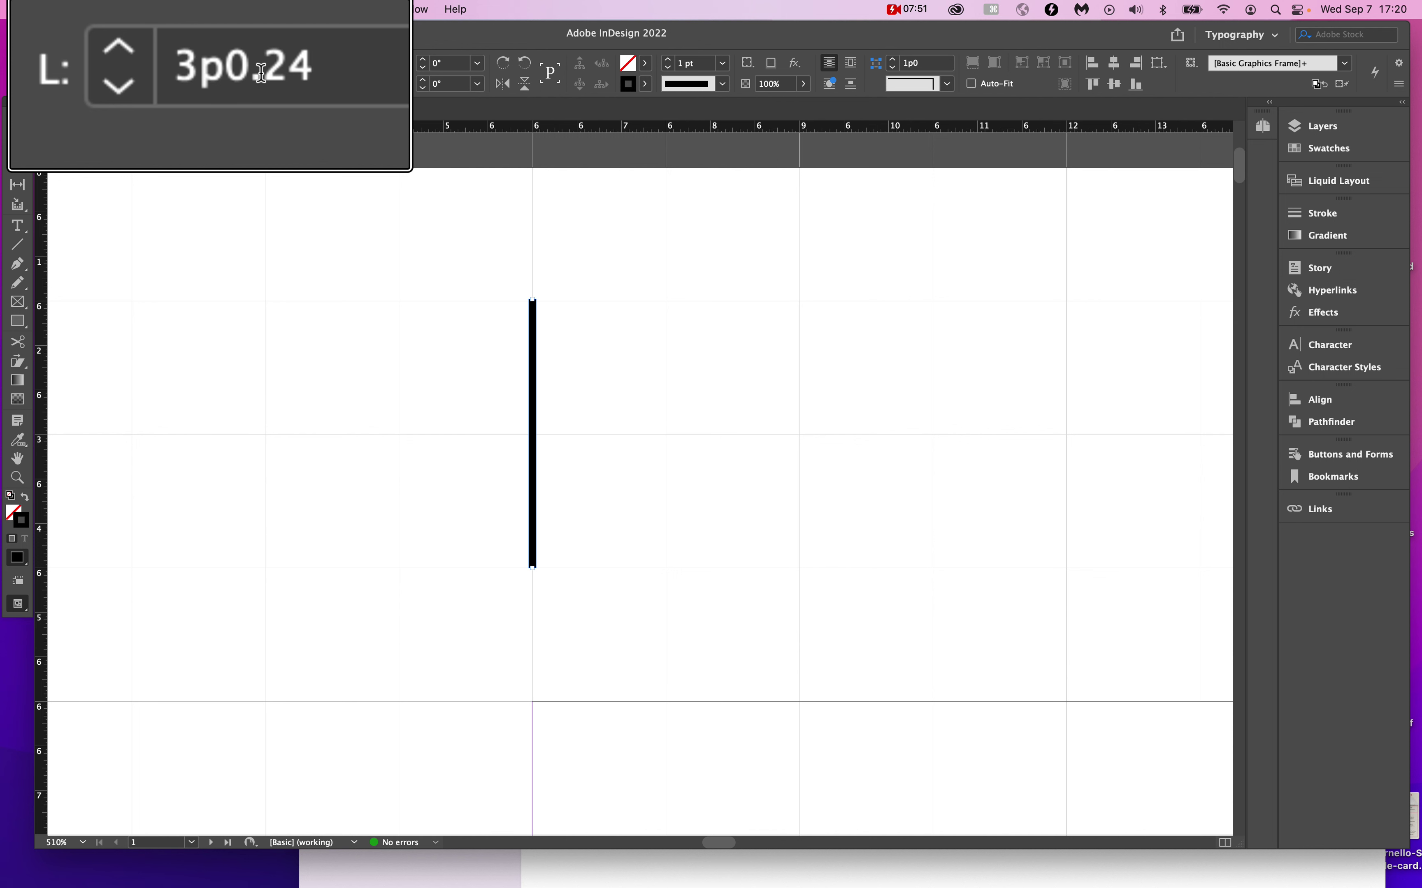
click(346, 74)
drag(346, 74, 203, 75)
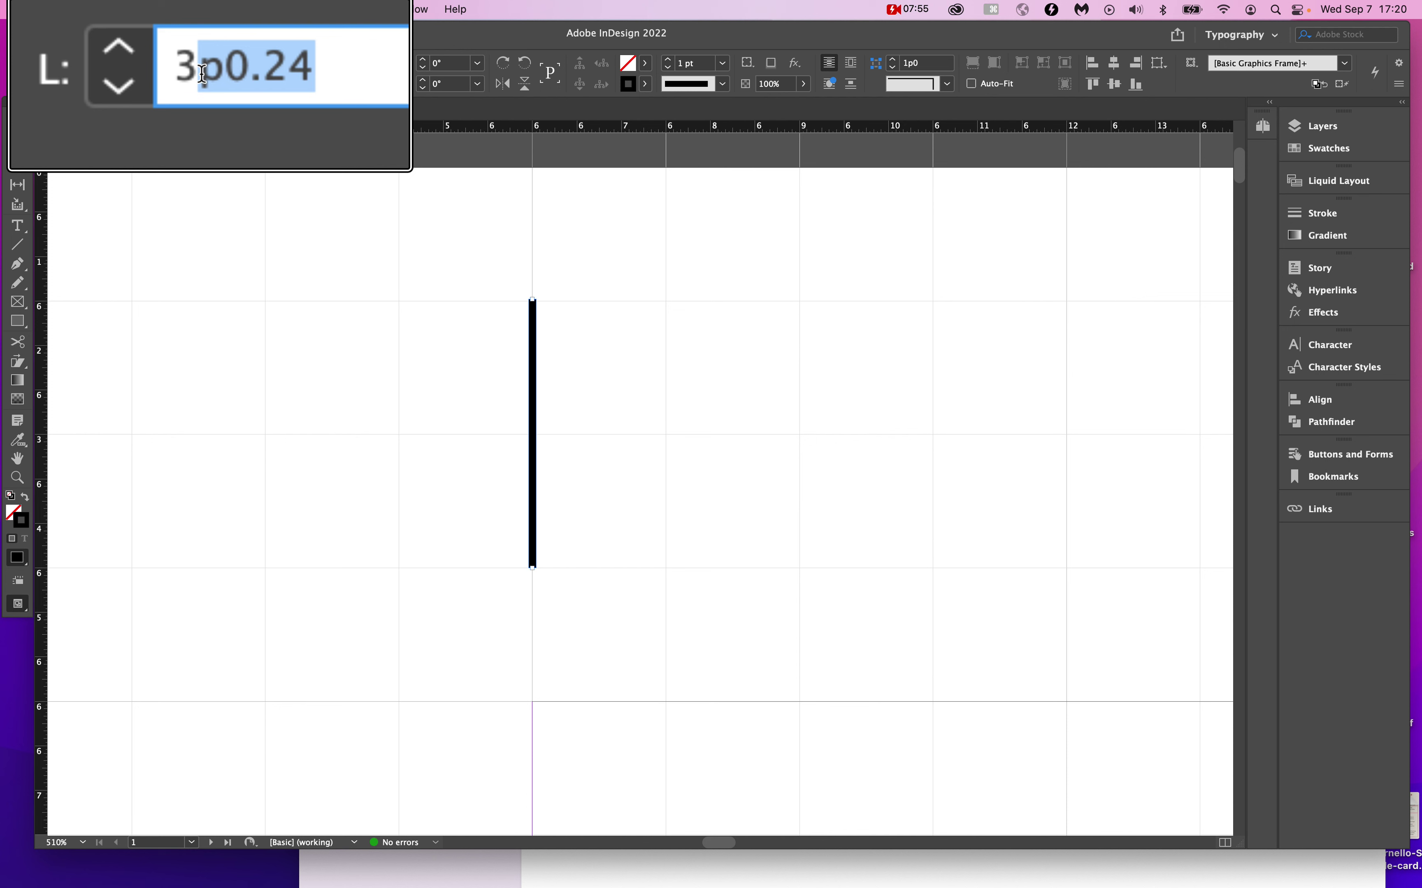
text(p)
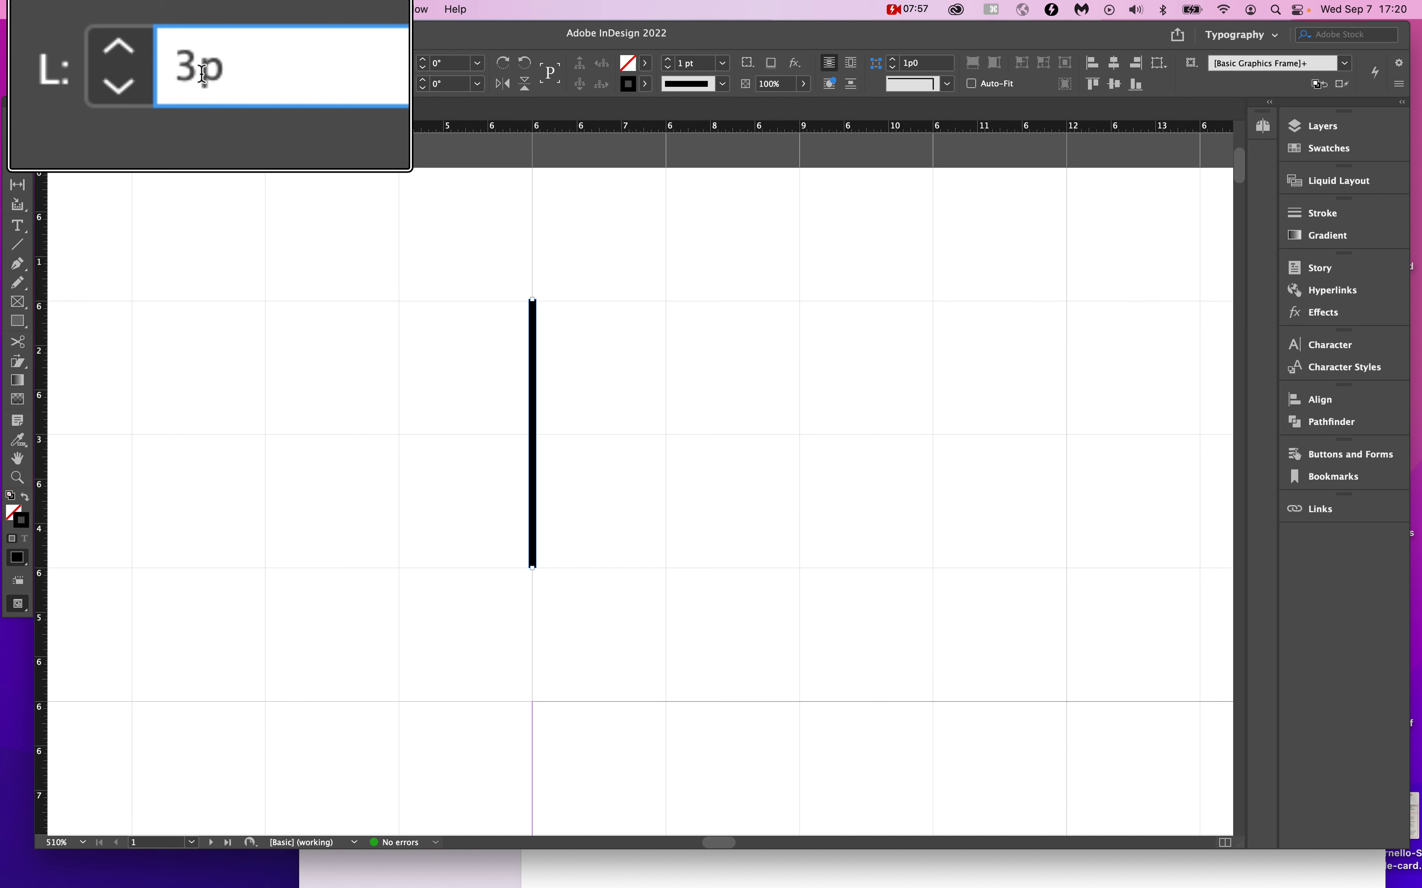
key(Return)
click(380, 294)
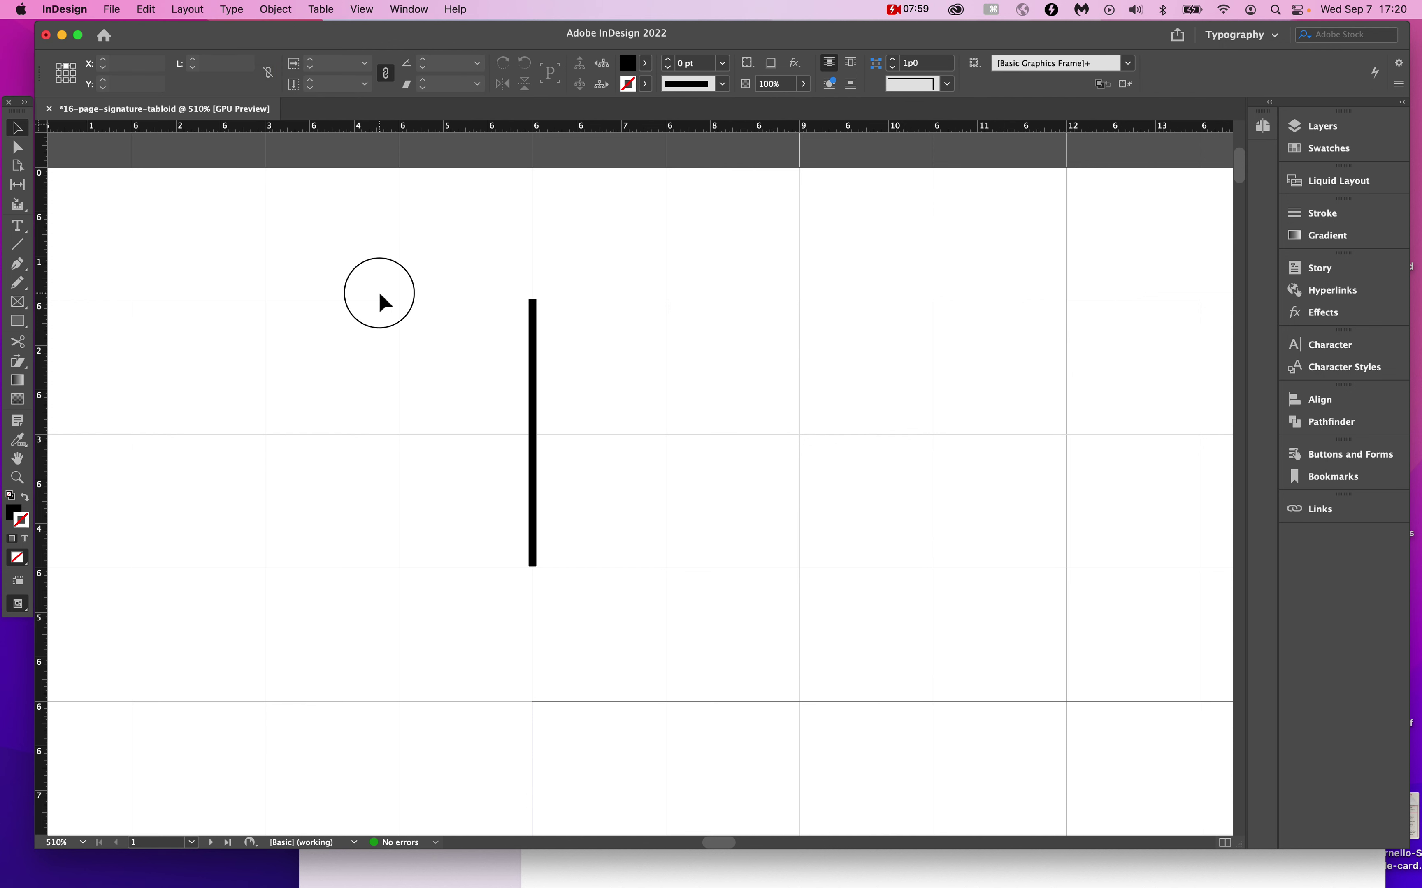
Check how the vertical line's lower end meets the gridline.
drag(558, 551, 487, 401)
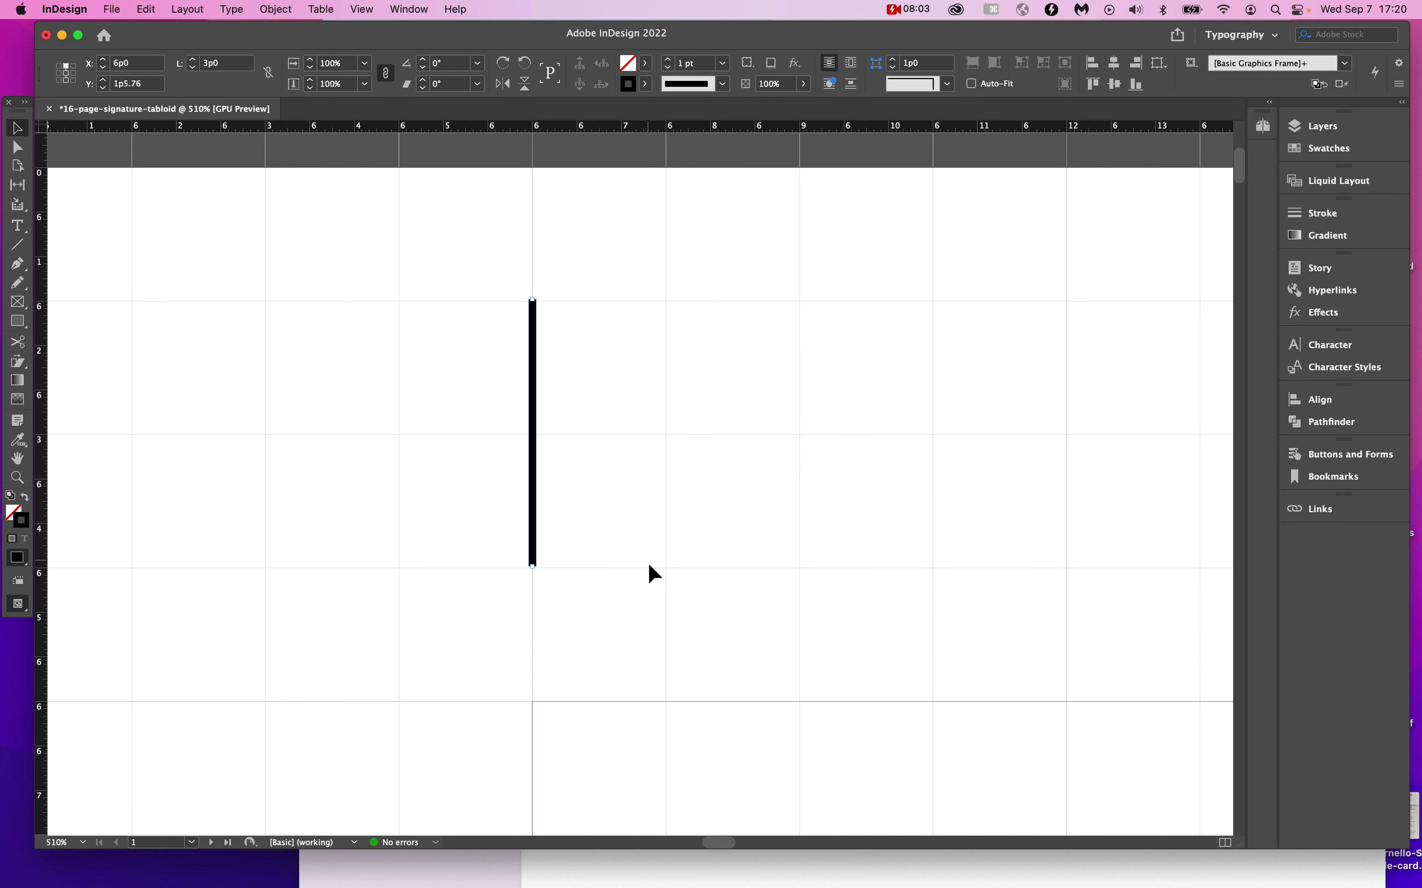
key(super+v)
drag(626, 571, 344, 580)
click(634, 599)
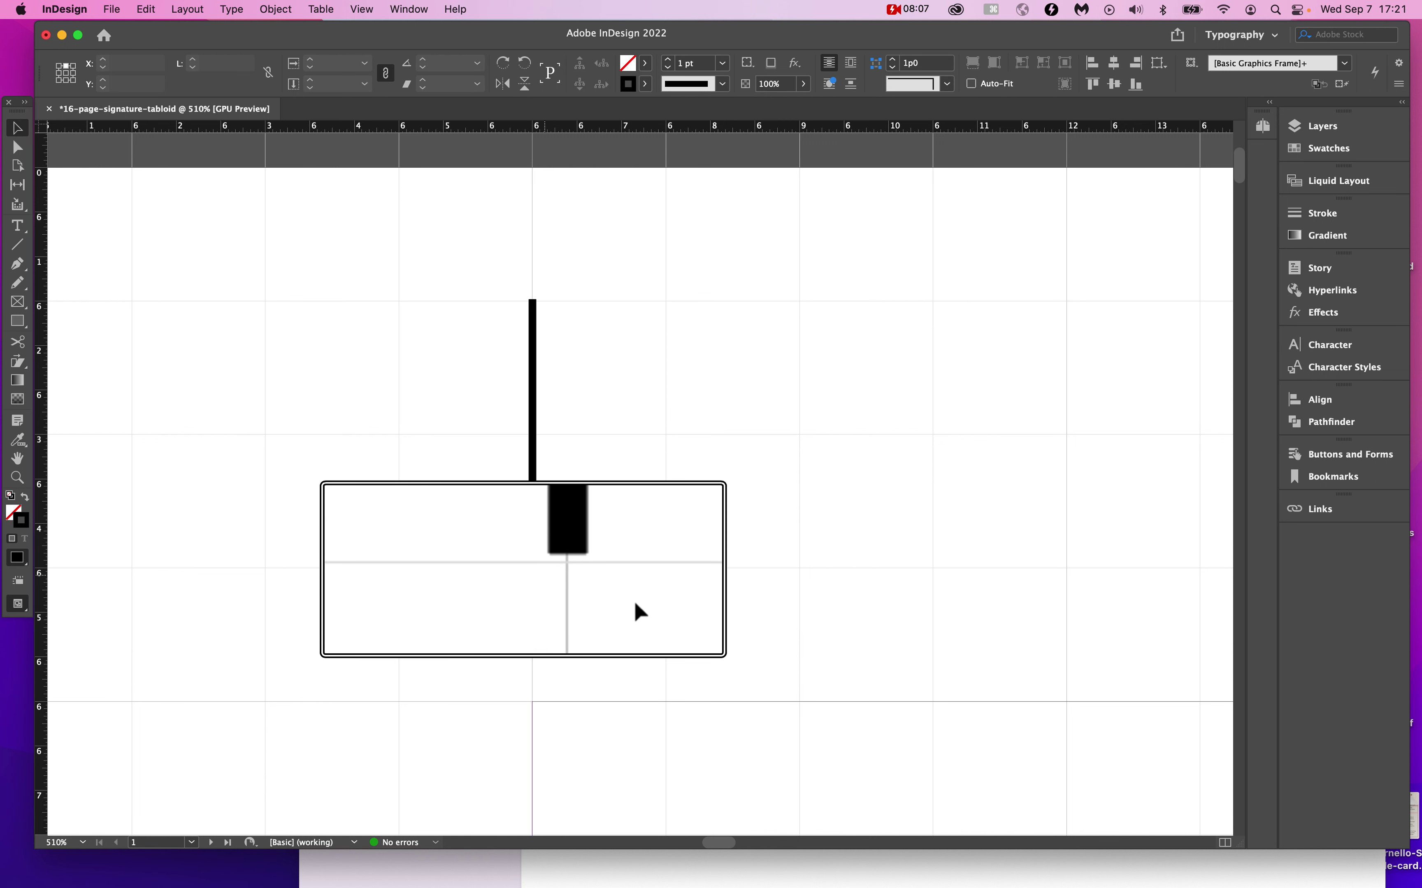
click(587, 576)
key(BackSpace)
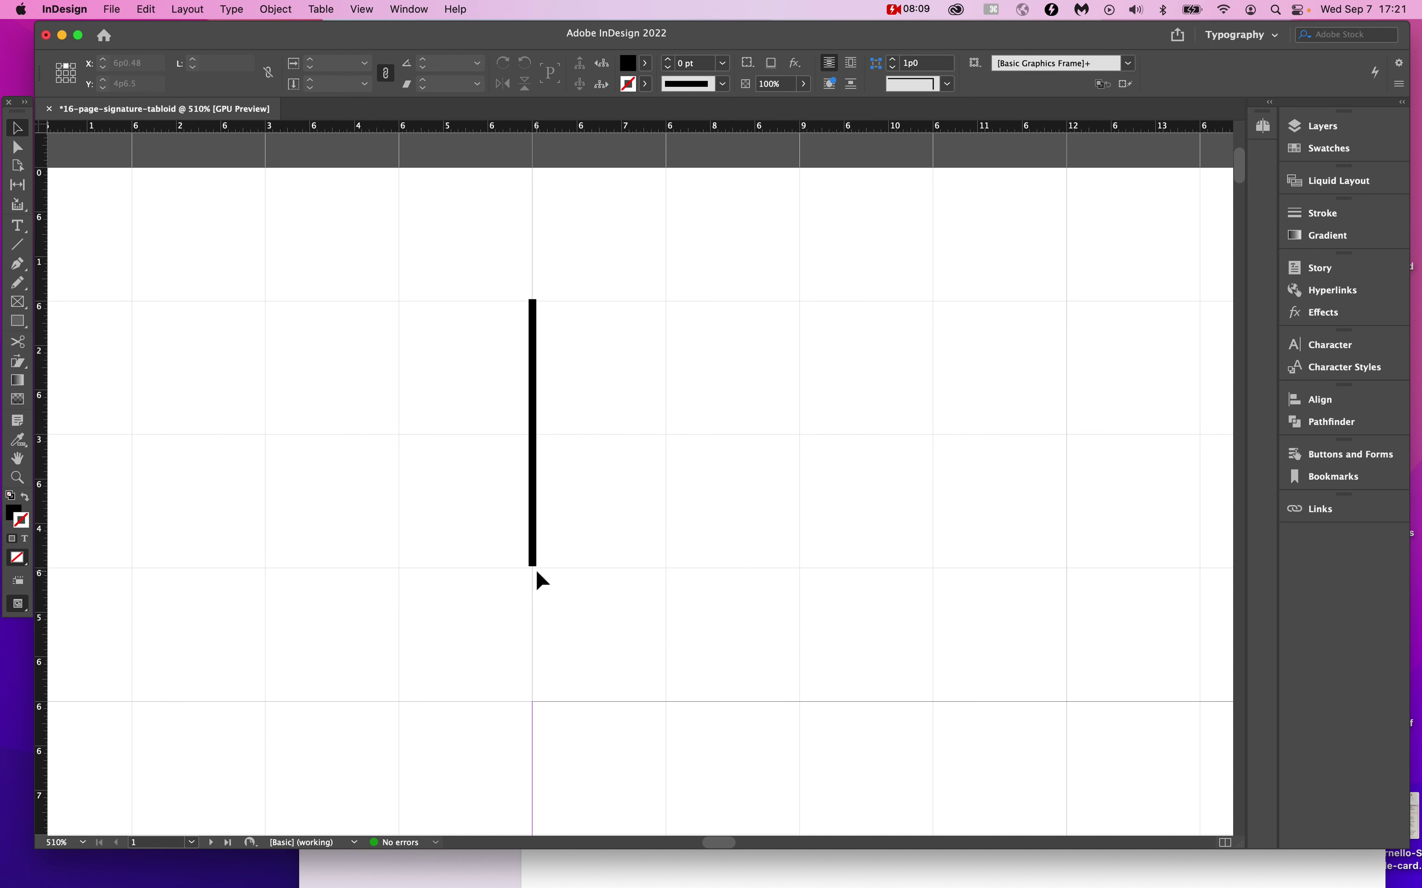
Select the vertical line and check its X and Y position against the ruler zero at the page's upper-left corner.
drag(256, 154, 743, 572)
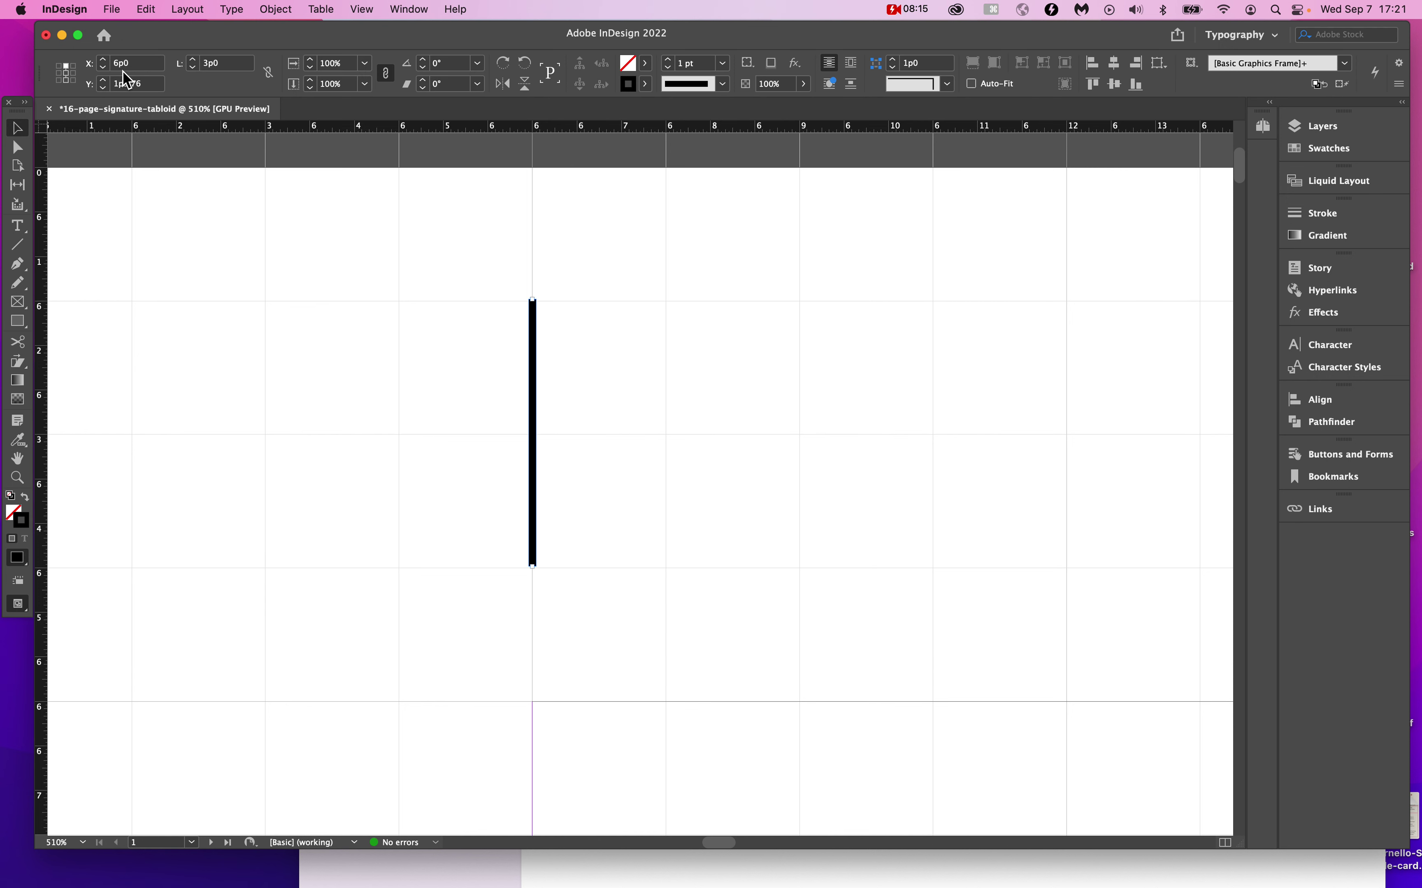
scroll(287, 333, down, 2)
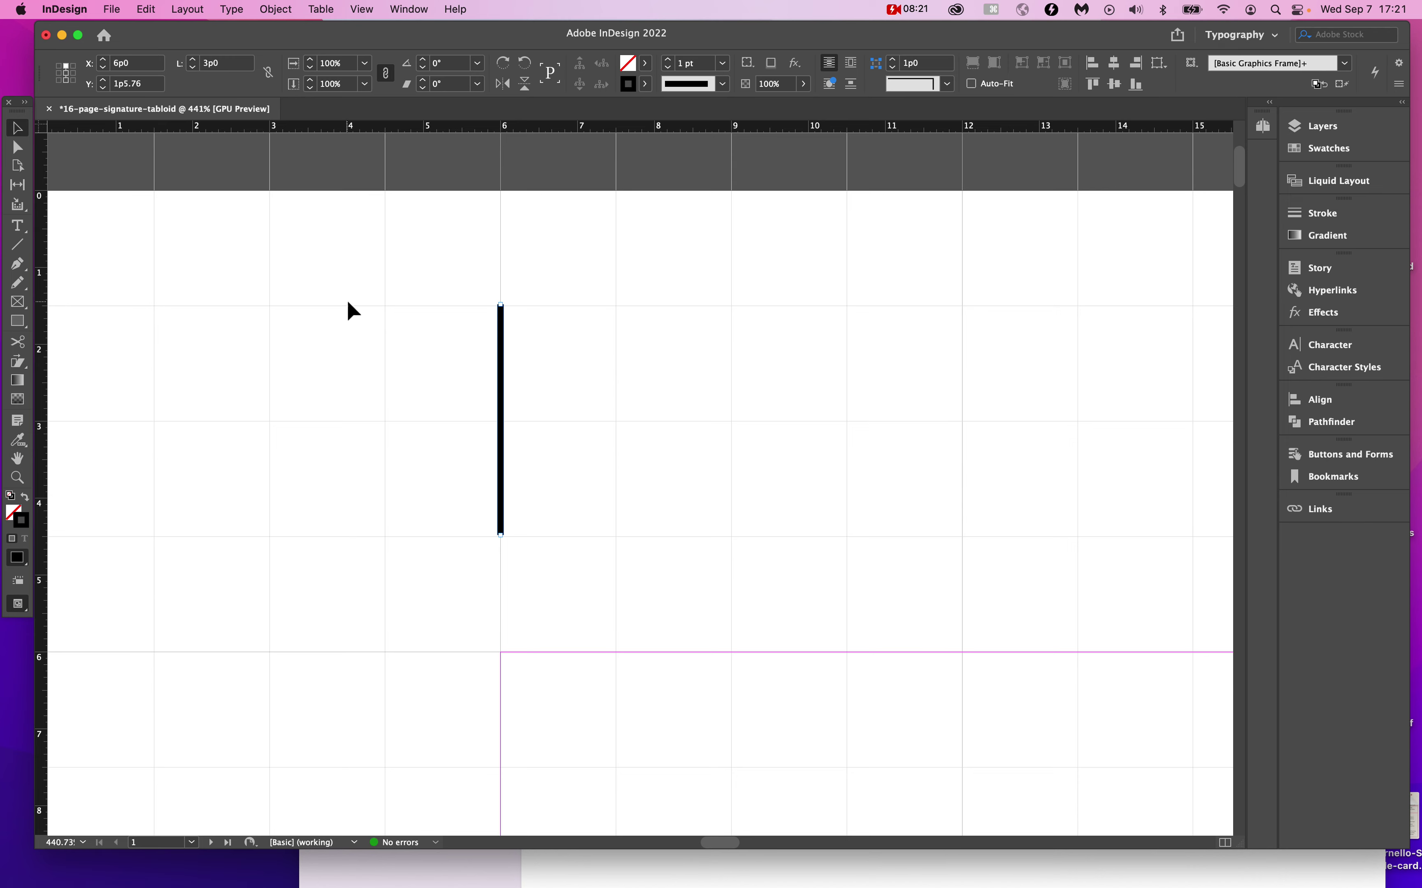
scroll(229, 222, left, 5)
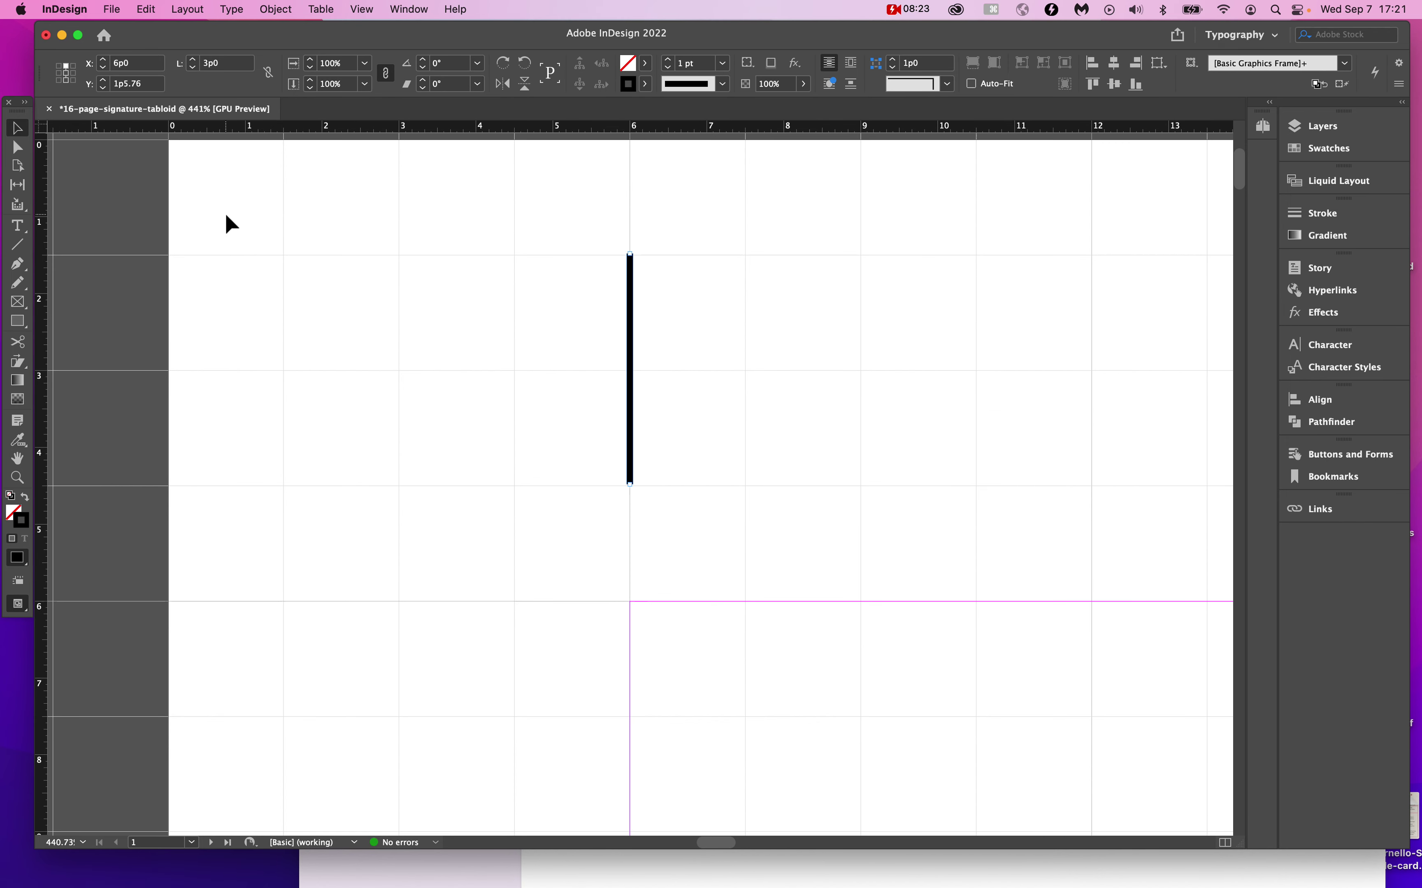
scroll(350, 382, up, 5)
scroll(350, 385, down, 2)
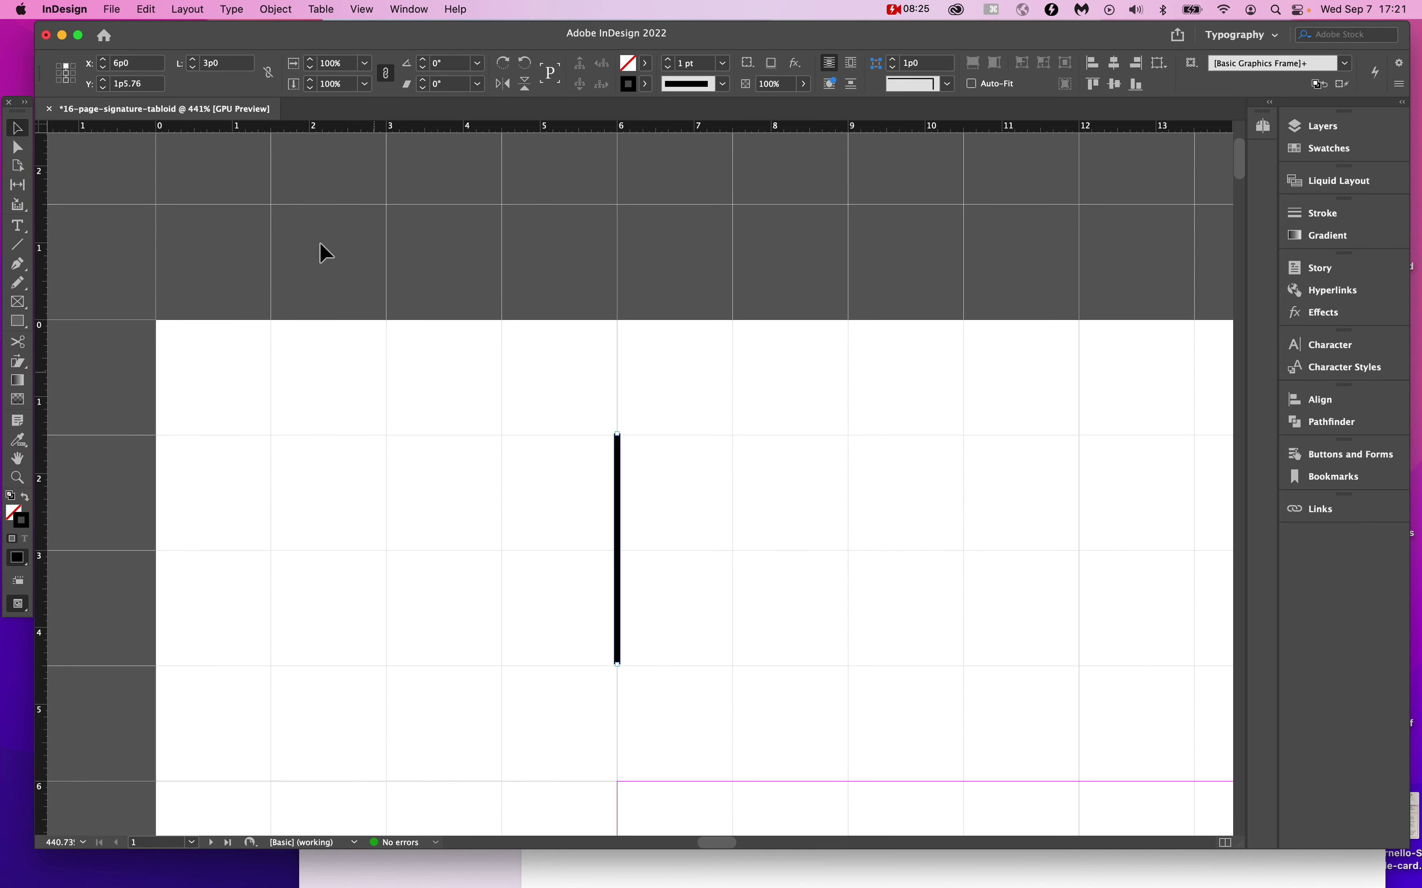
mouse_move(124, 72)
scroll(589, 367, down, 5)
scroll(617, 405, up, 4)
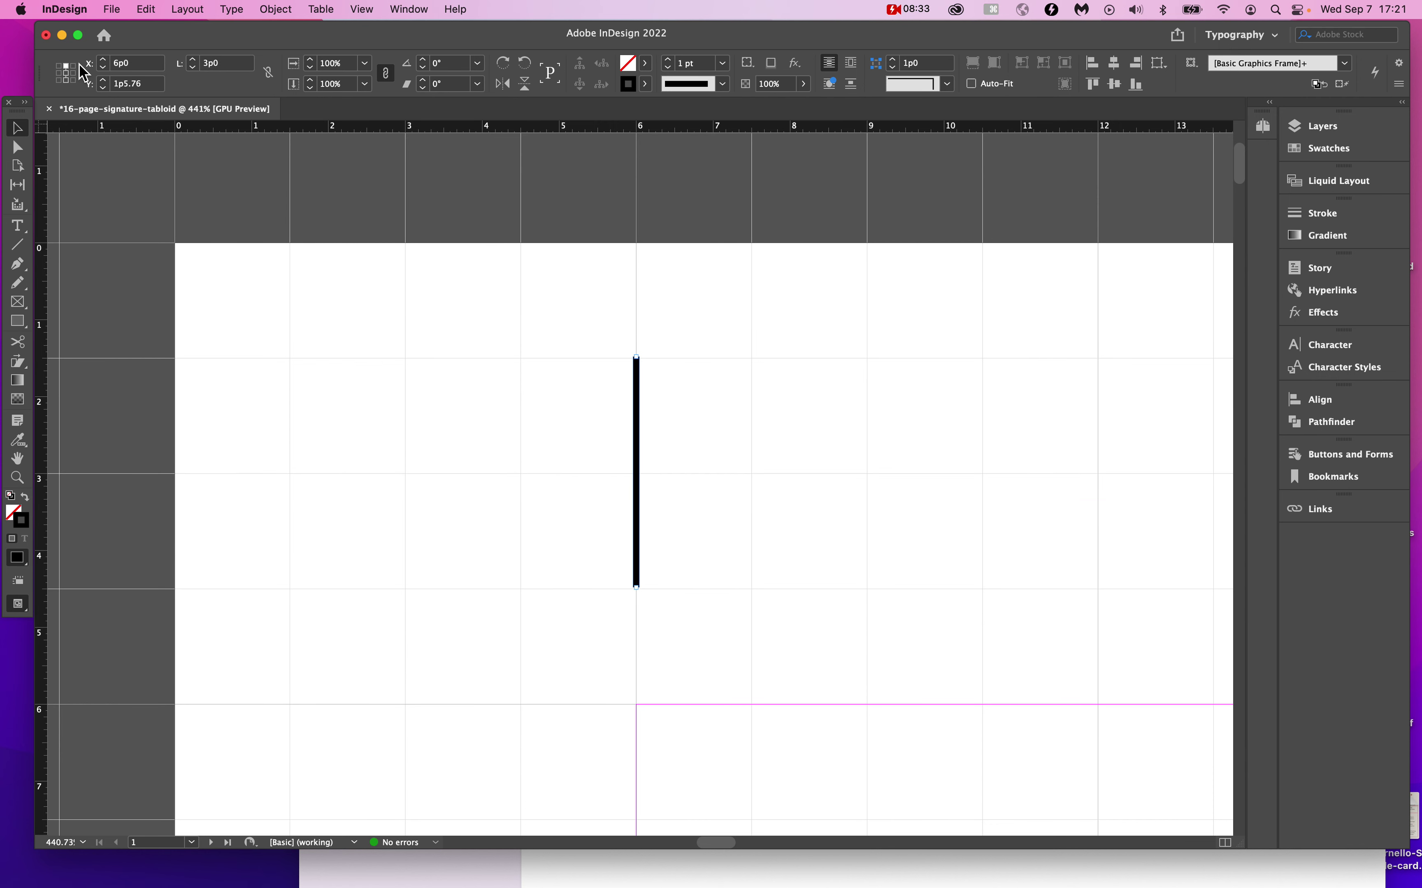
click(125, 63)
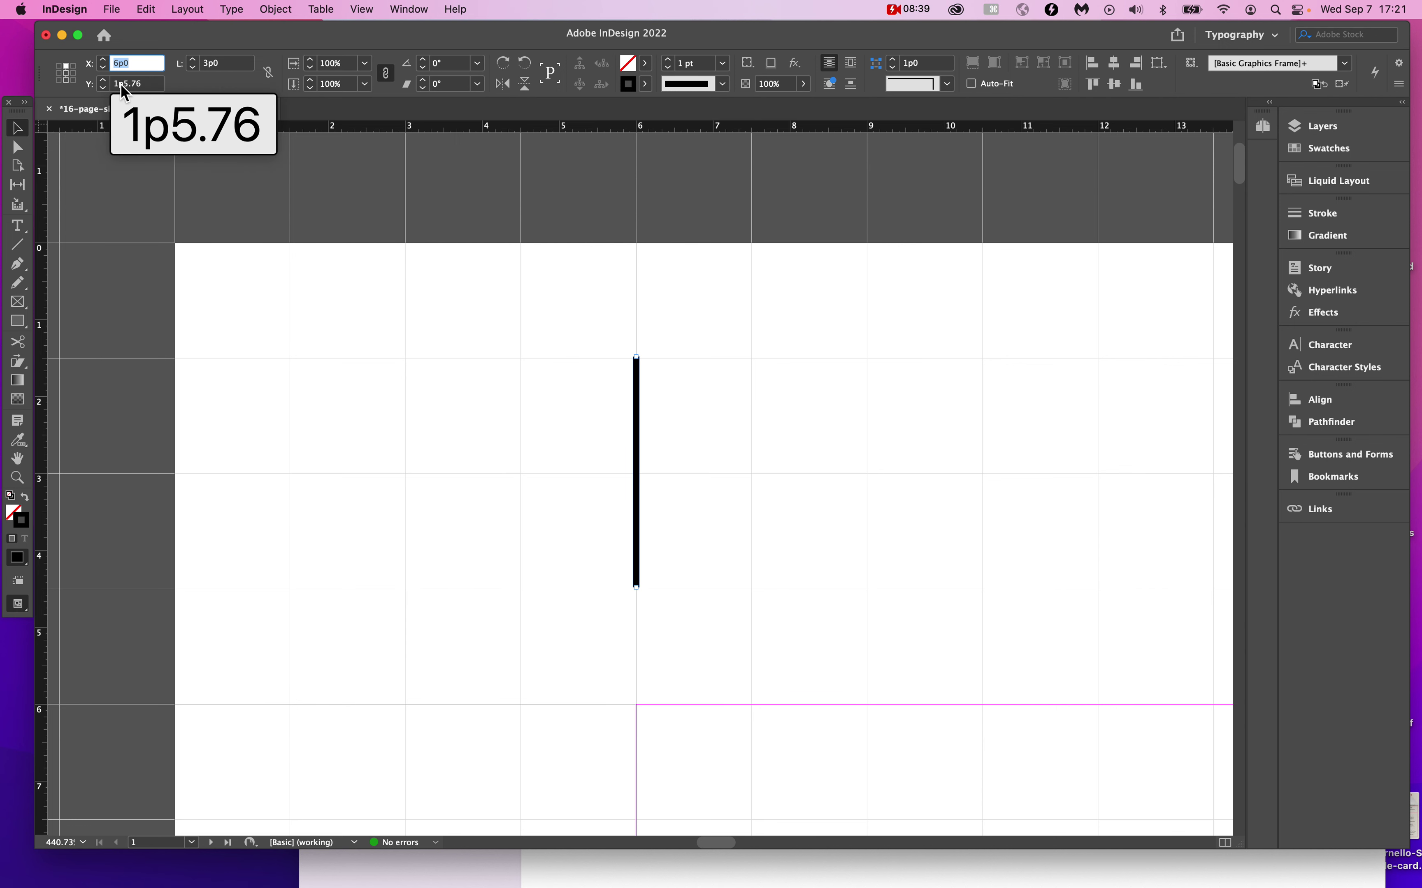
Inspect the line's lower end against the nearest gridline at higher magnification and reselect the line.
click(610, 560)
scroll(638, 608, up, 4)
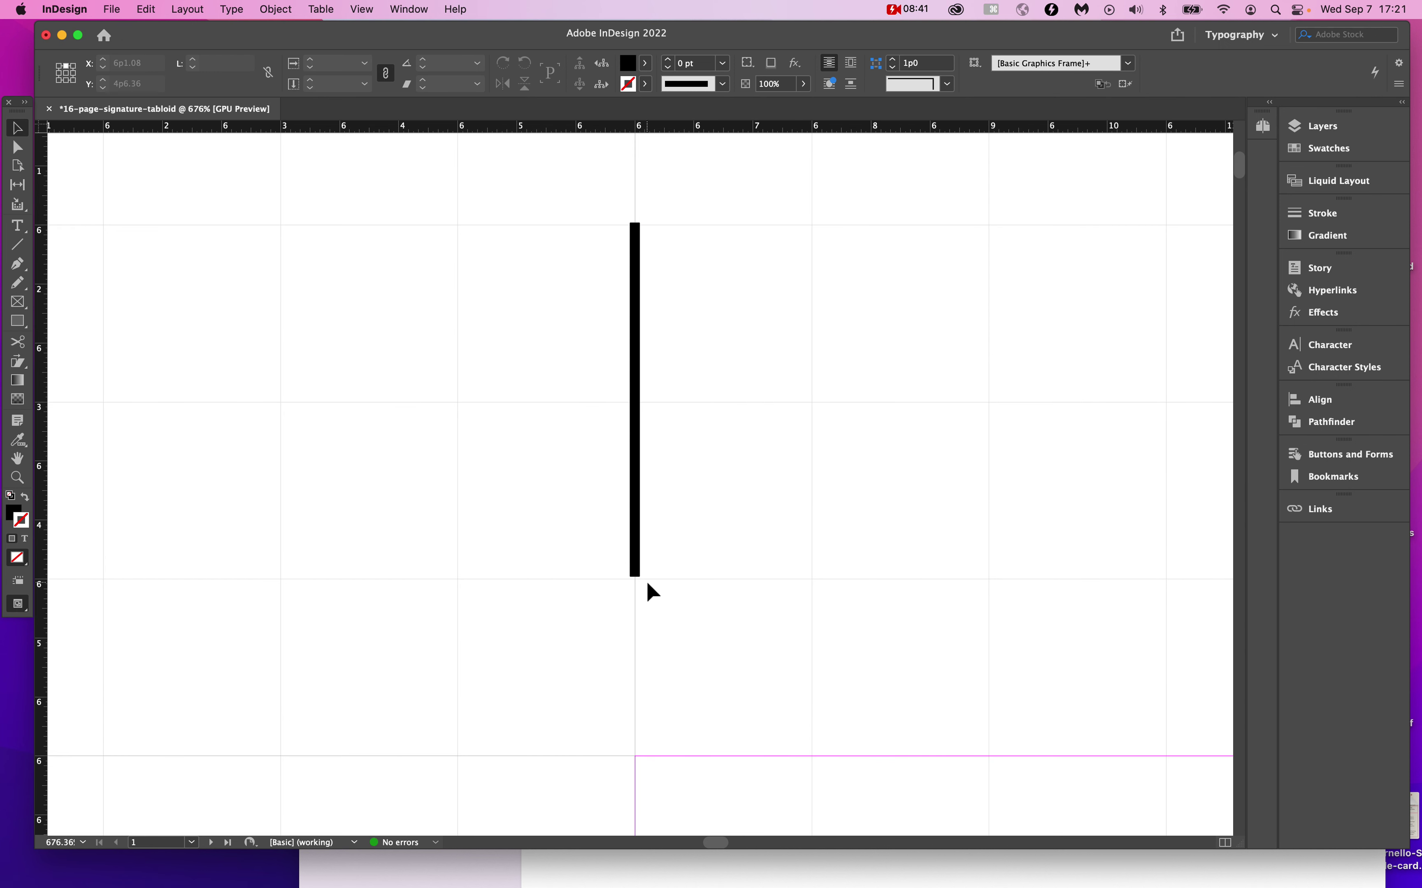
mouse_move(641, 592)
drag(479, 300, 800, 502)
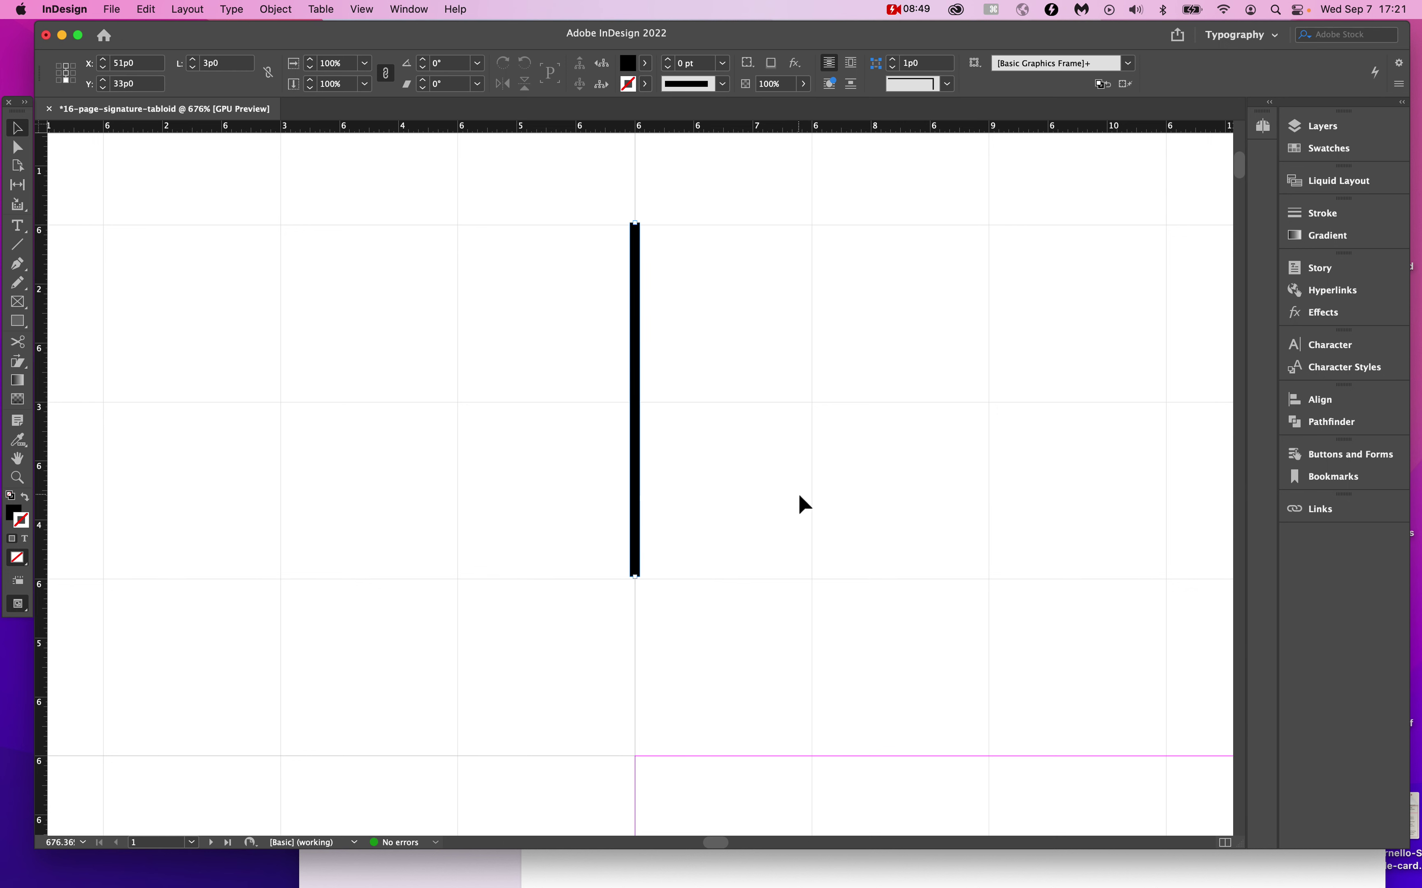
Reselect the vertical line and compare its X and Y position at the lower, upper and middle reference points.
click(329, 283)
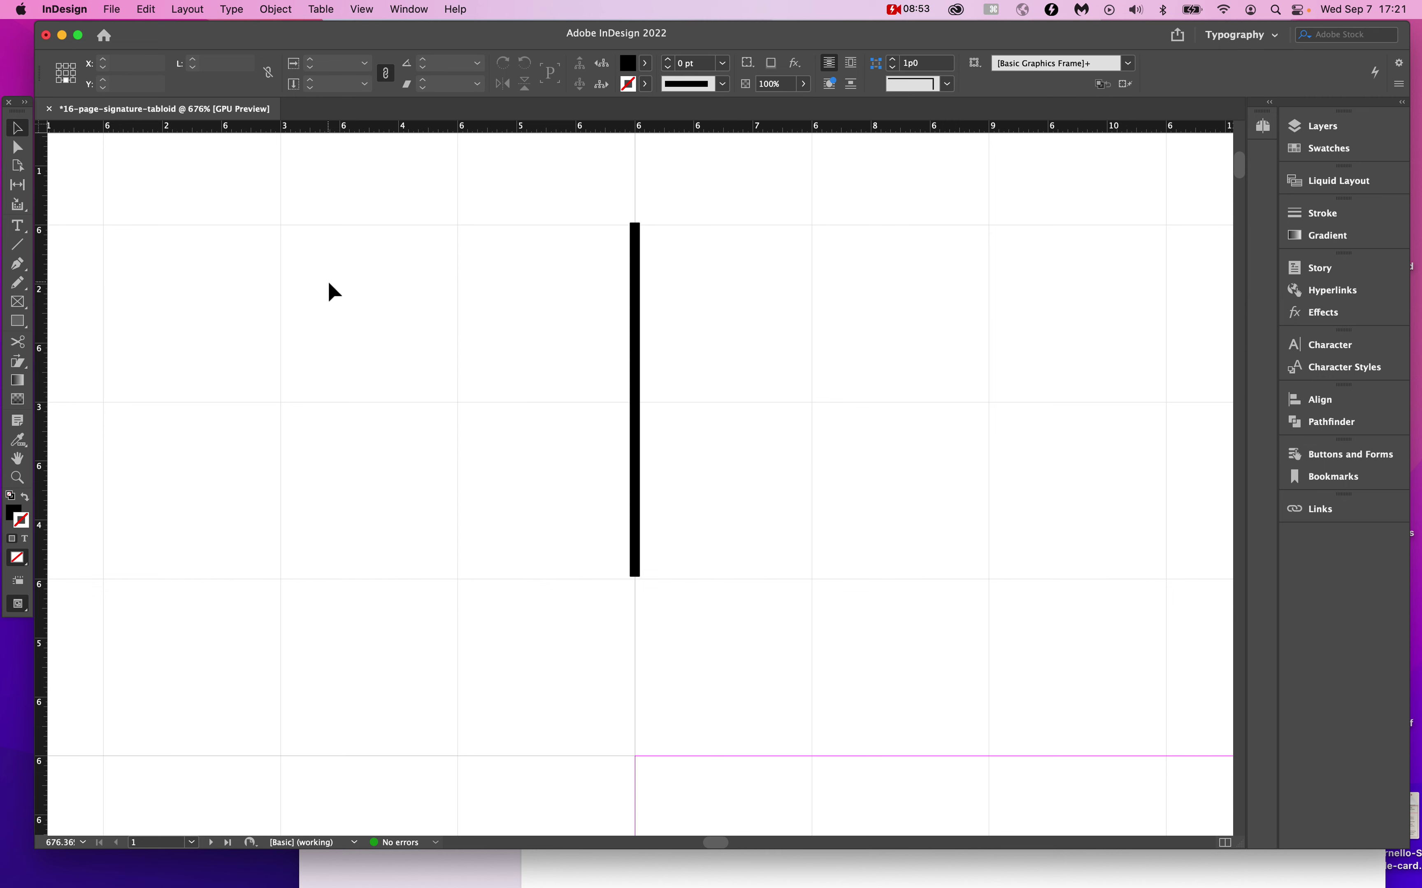
drag(329, 284, 1022, 717)
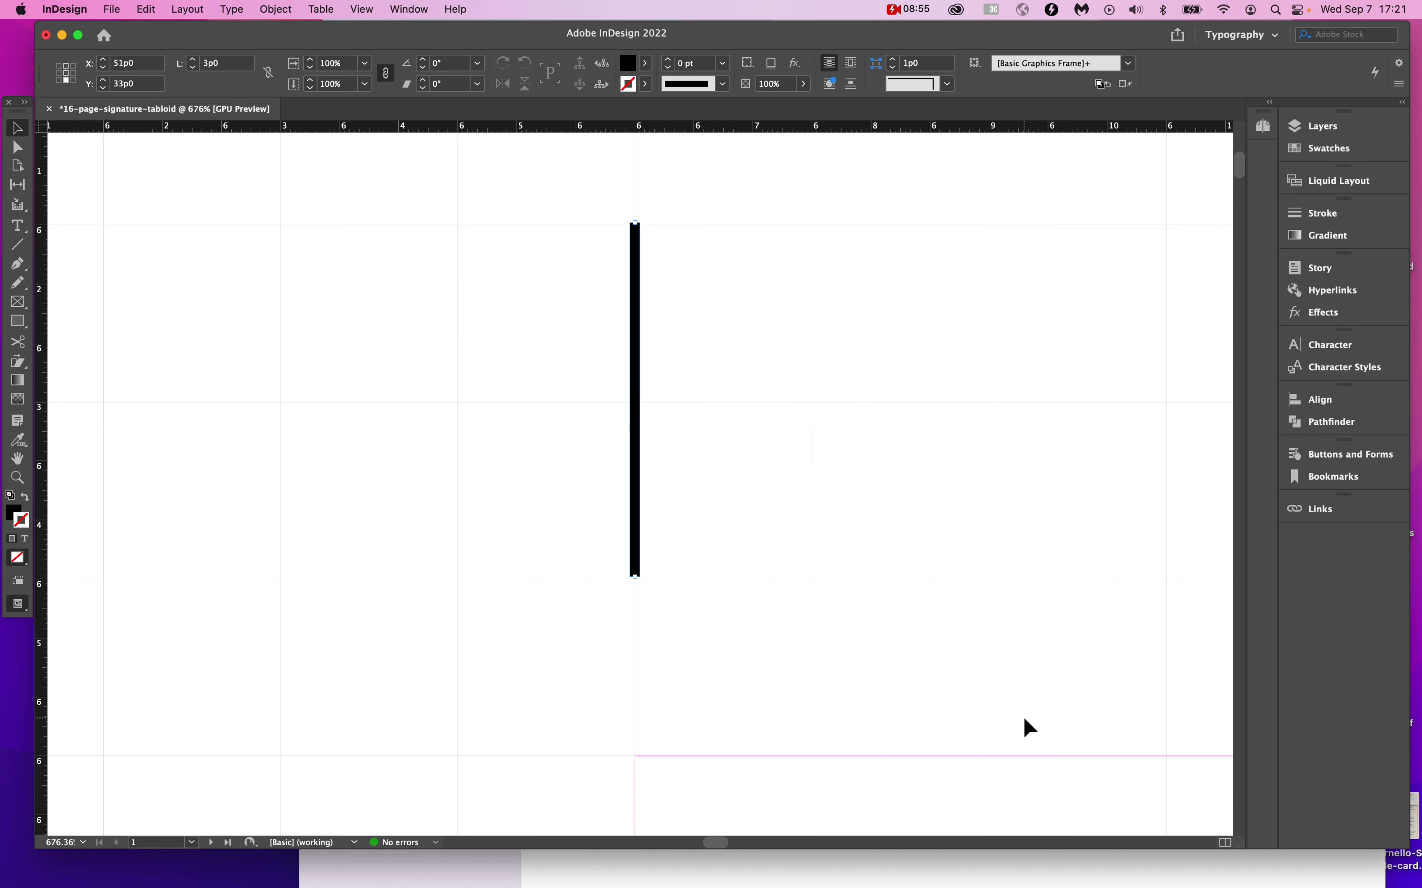
scroll(670, 468, down, 1)
scroll(673, 459, down, 5)
drag(722, 373, 561, 535)
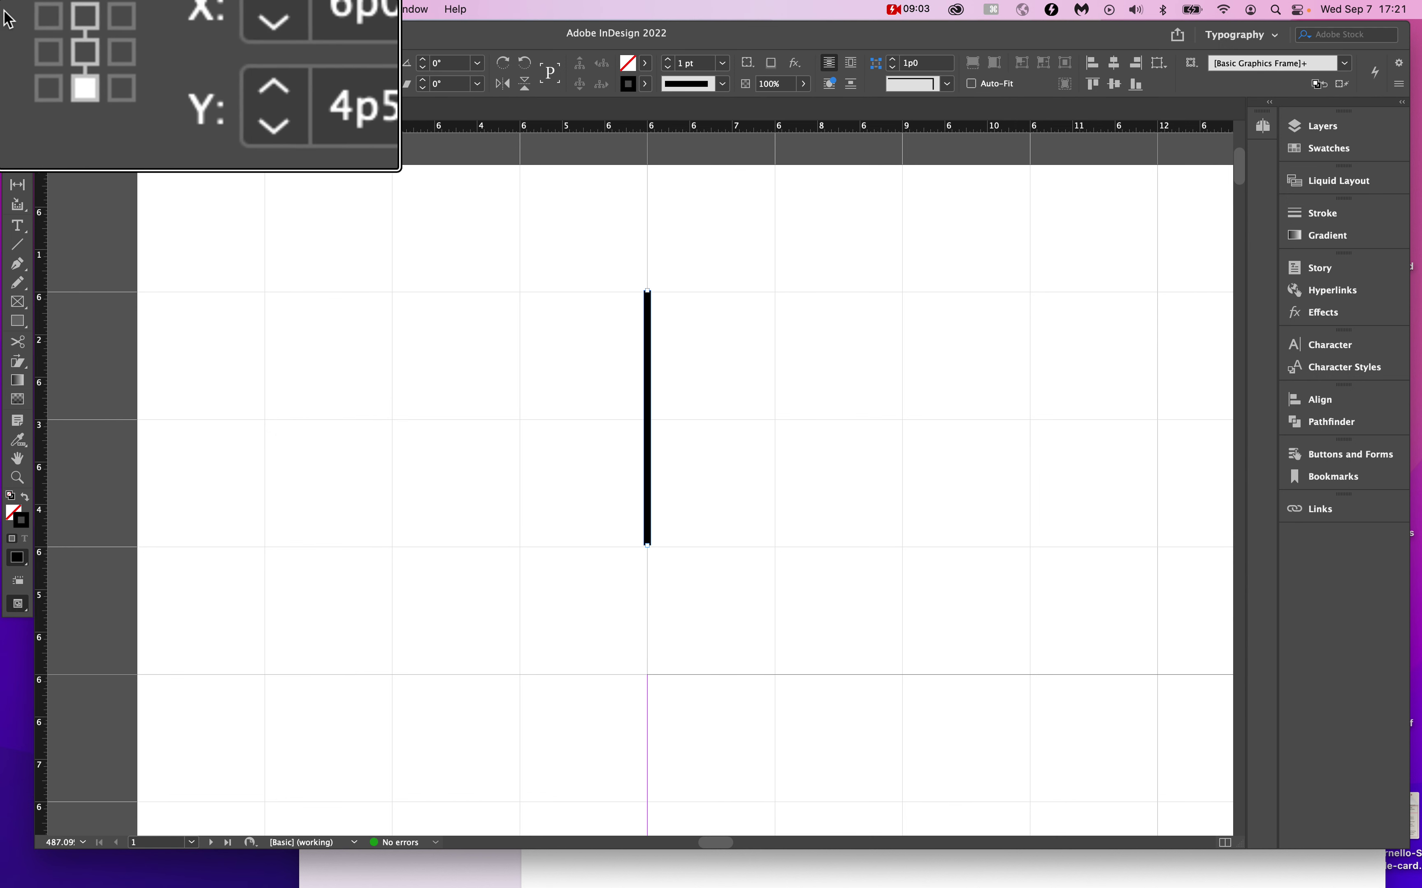
click(88, 23)
click(89, 52)
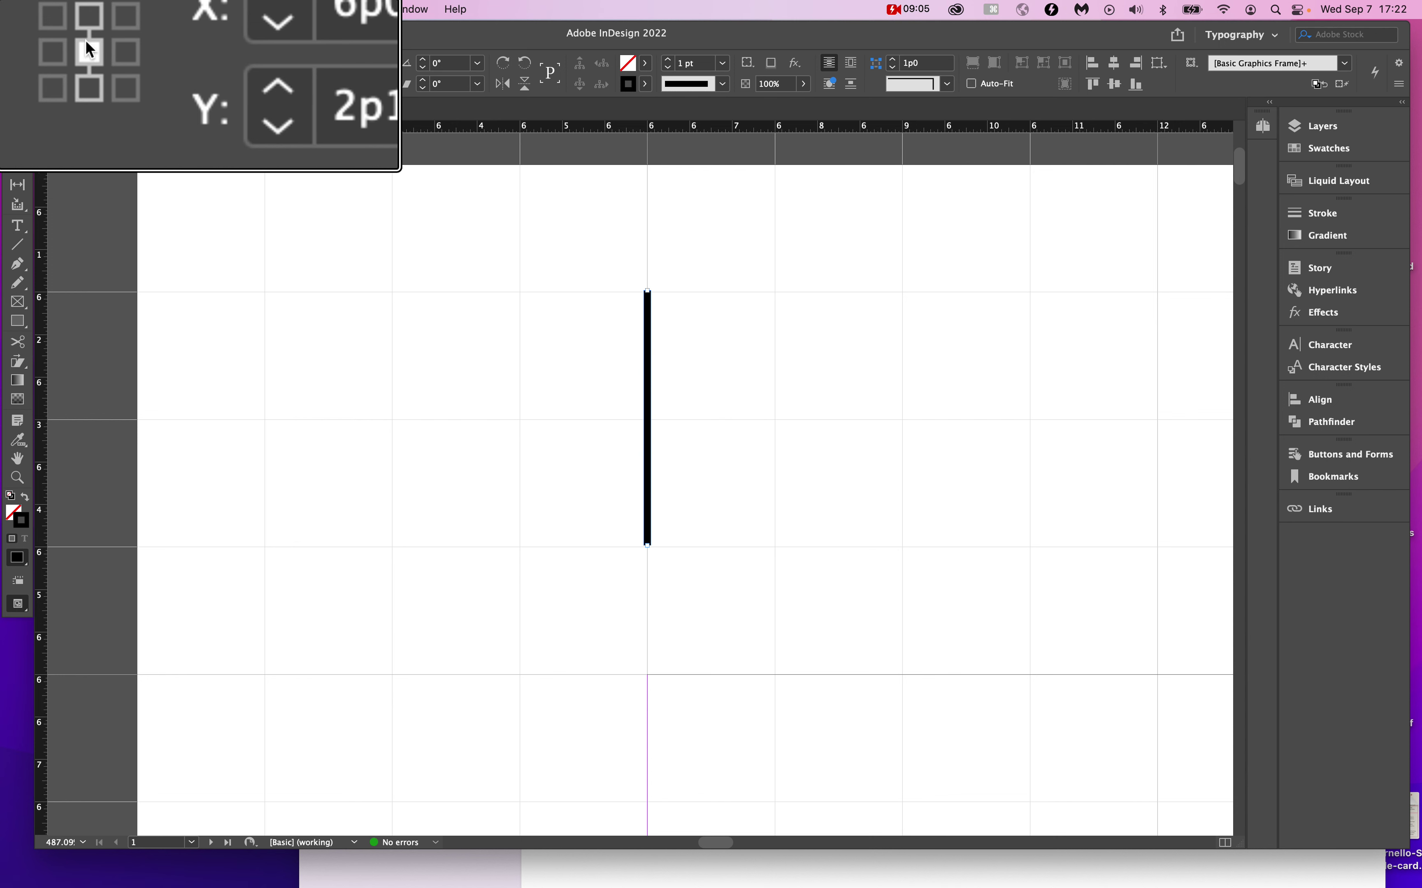
Set the vertical line's lower end to Y 4p6 using the bottom reference point, then check it against the gridline.
click(86, 95)
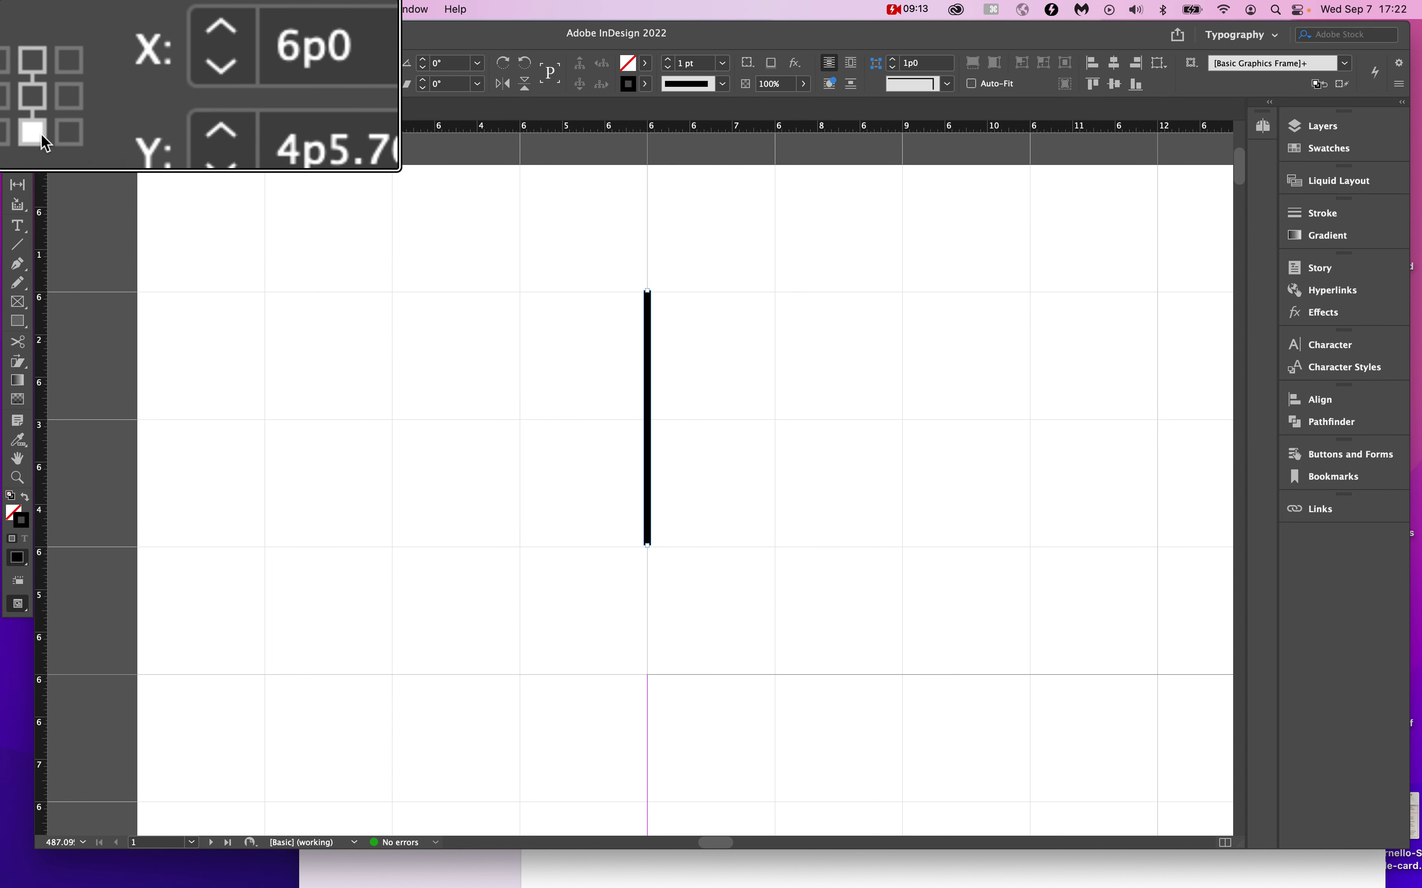
click(76, 86)
drag(170, 87, 297, 78)
text(6)
key(Return)
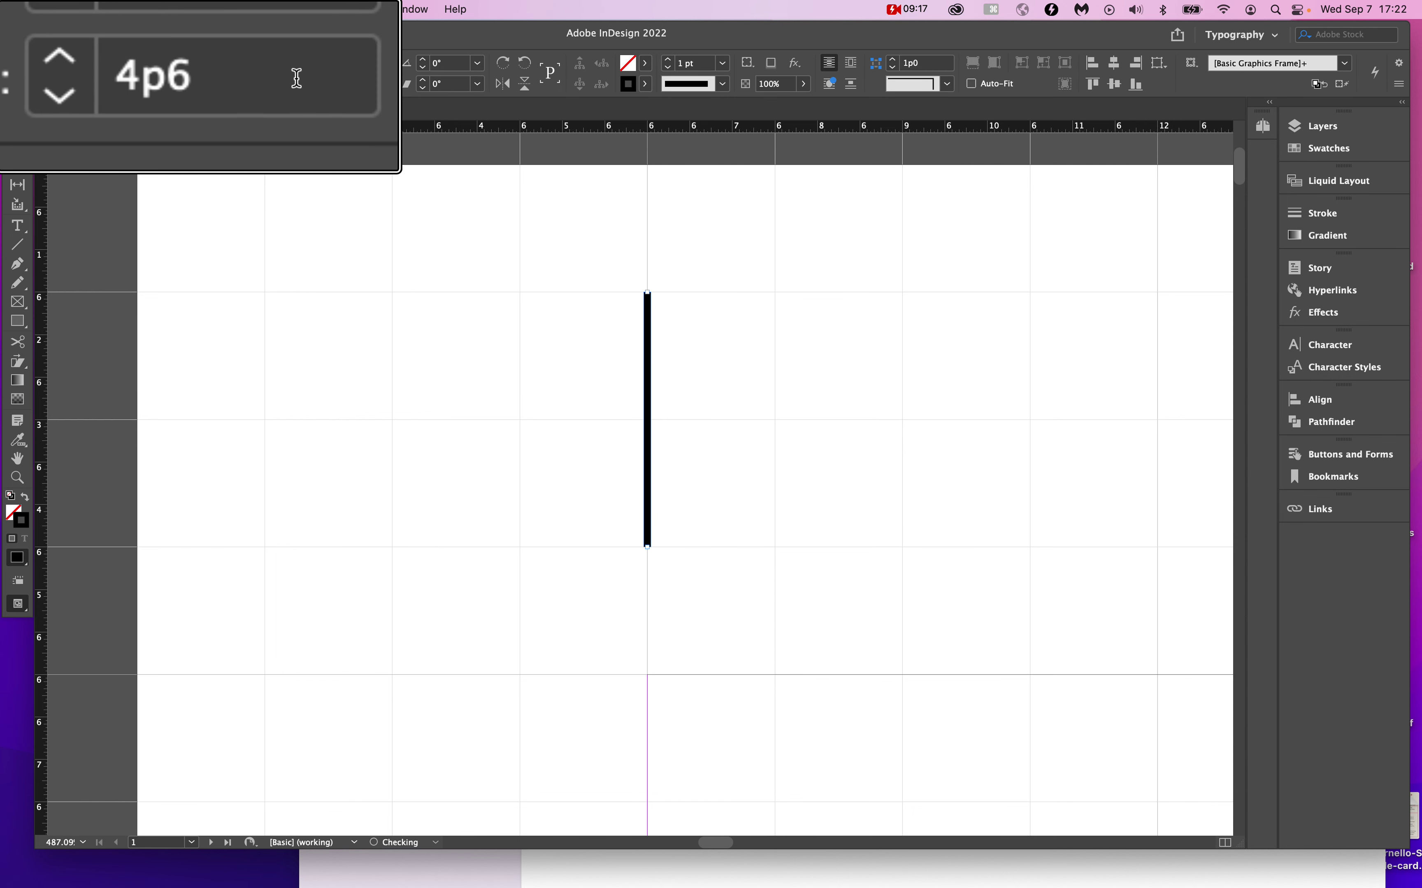
click(807, 599)
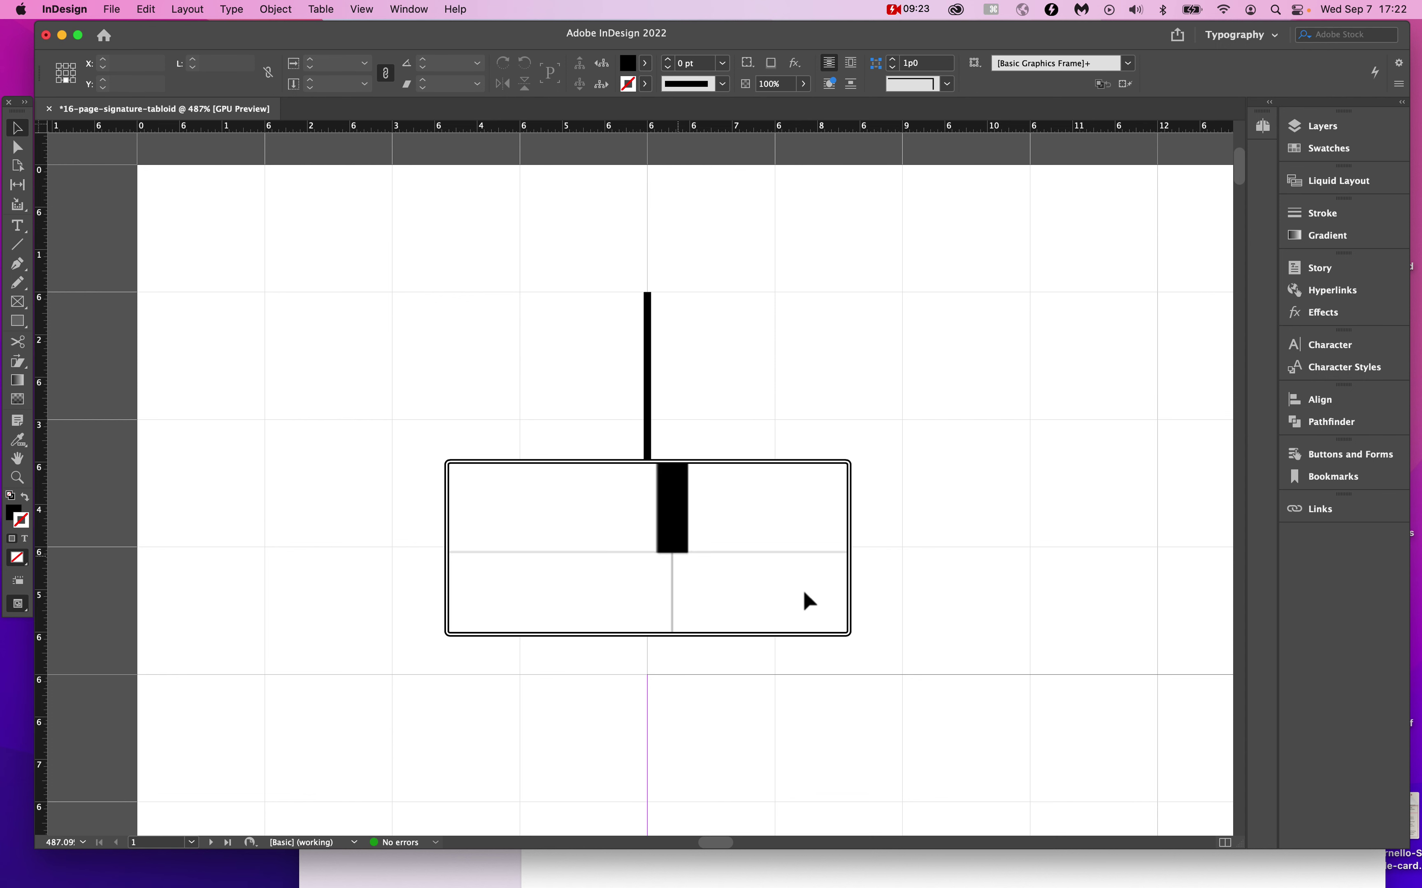
scroll(757, 394, down, 10)
scroll(767, 371, up, 12)
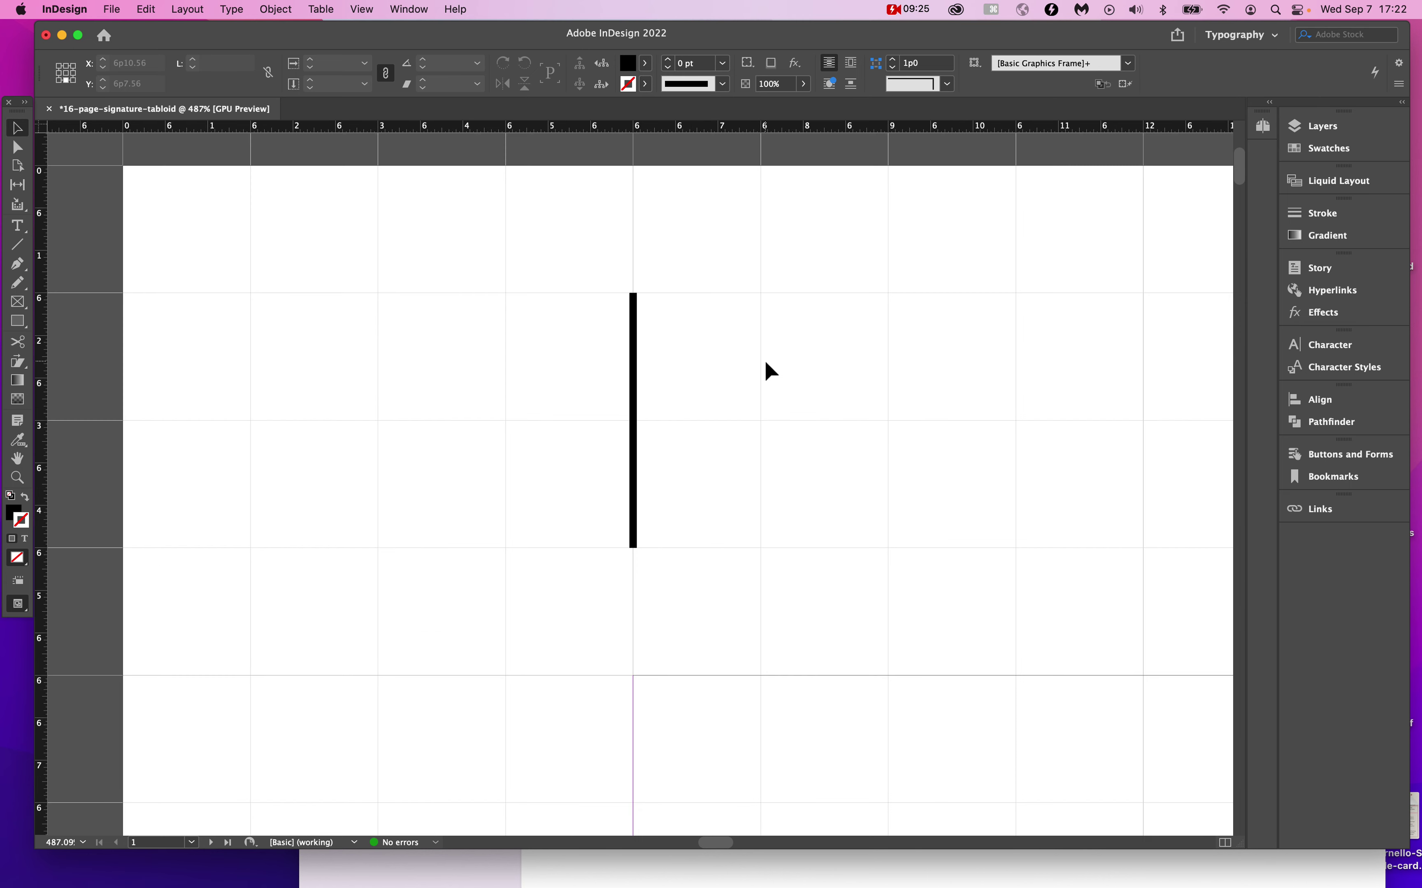
Duplicate the vertical line one grid square to its right and rotate the copy 90° to horizontal.
scroll(675, 411, down, 3)
drag(652, 321, 775, 320)
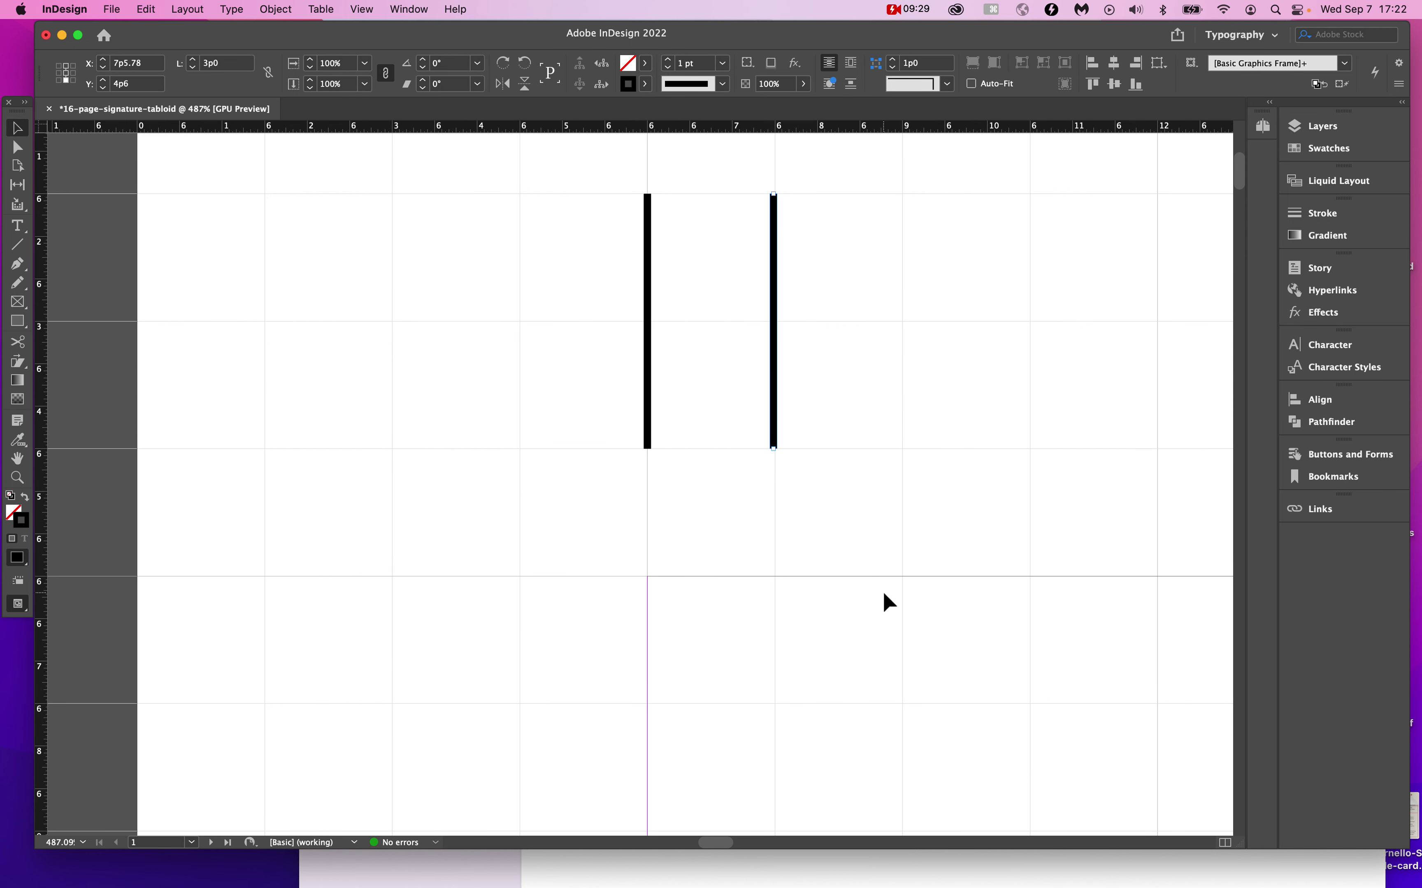
drag(783, 456, 923, 314)
mouse_move(775, 455)
mouse_down()
mouse_move(934, 379)
mouse_move(970, 314)
mouse_up()
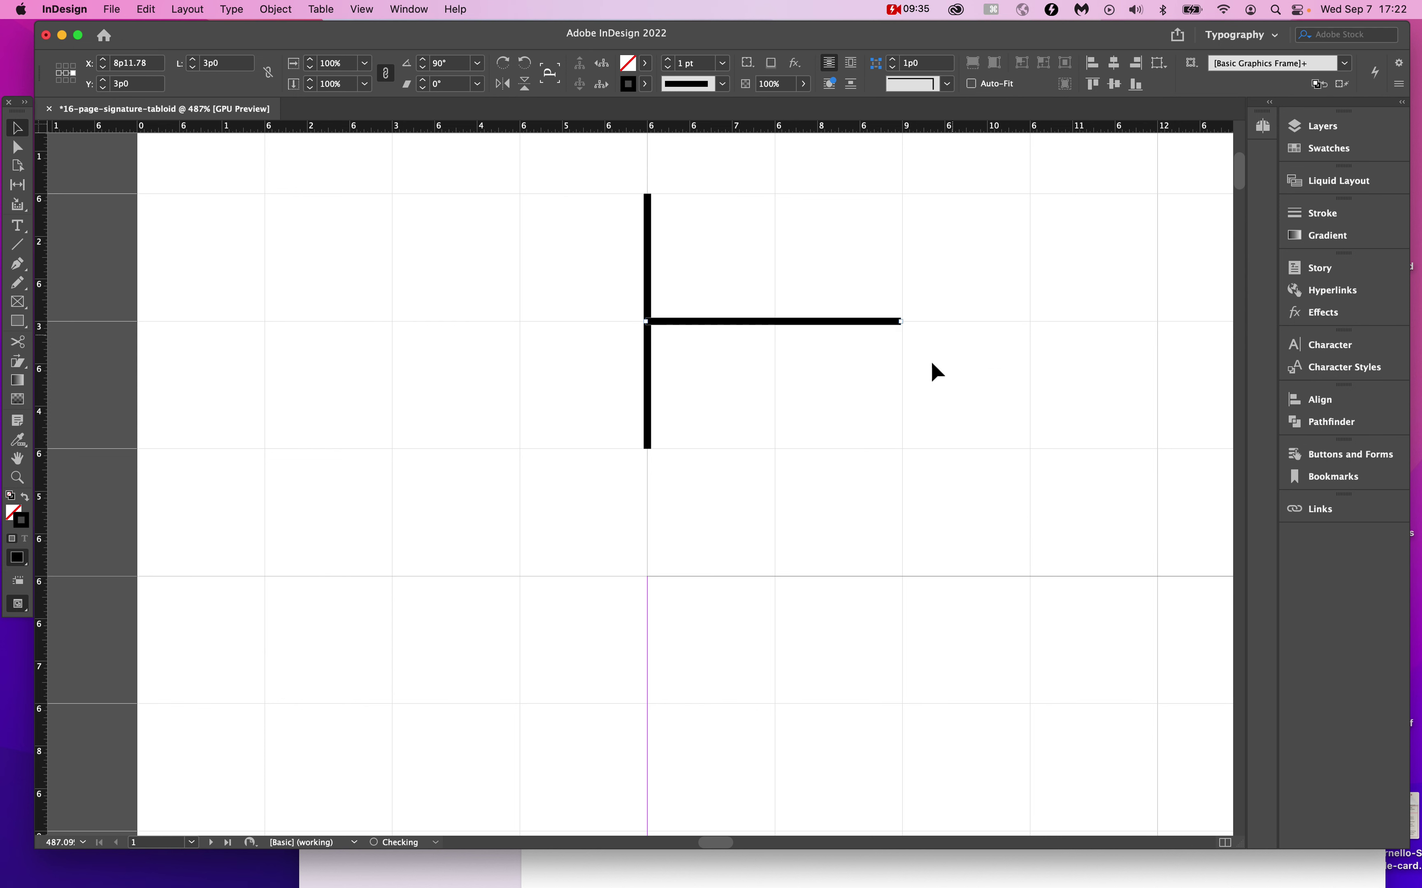
Move the horizontal line left of the upper-left margin corner onto the 6p0 gridline, with its right end at X 4p6.
key(shift+x)
mouse_move(744, 358)
mouse_down()
mouse_move(461, 627)
mouse_move(497, 580)
mouse_move(485, 584)
mouse_up()
key(shift+x)
click(511, 646)
drag(477, 462, 287, 772)
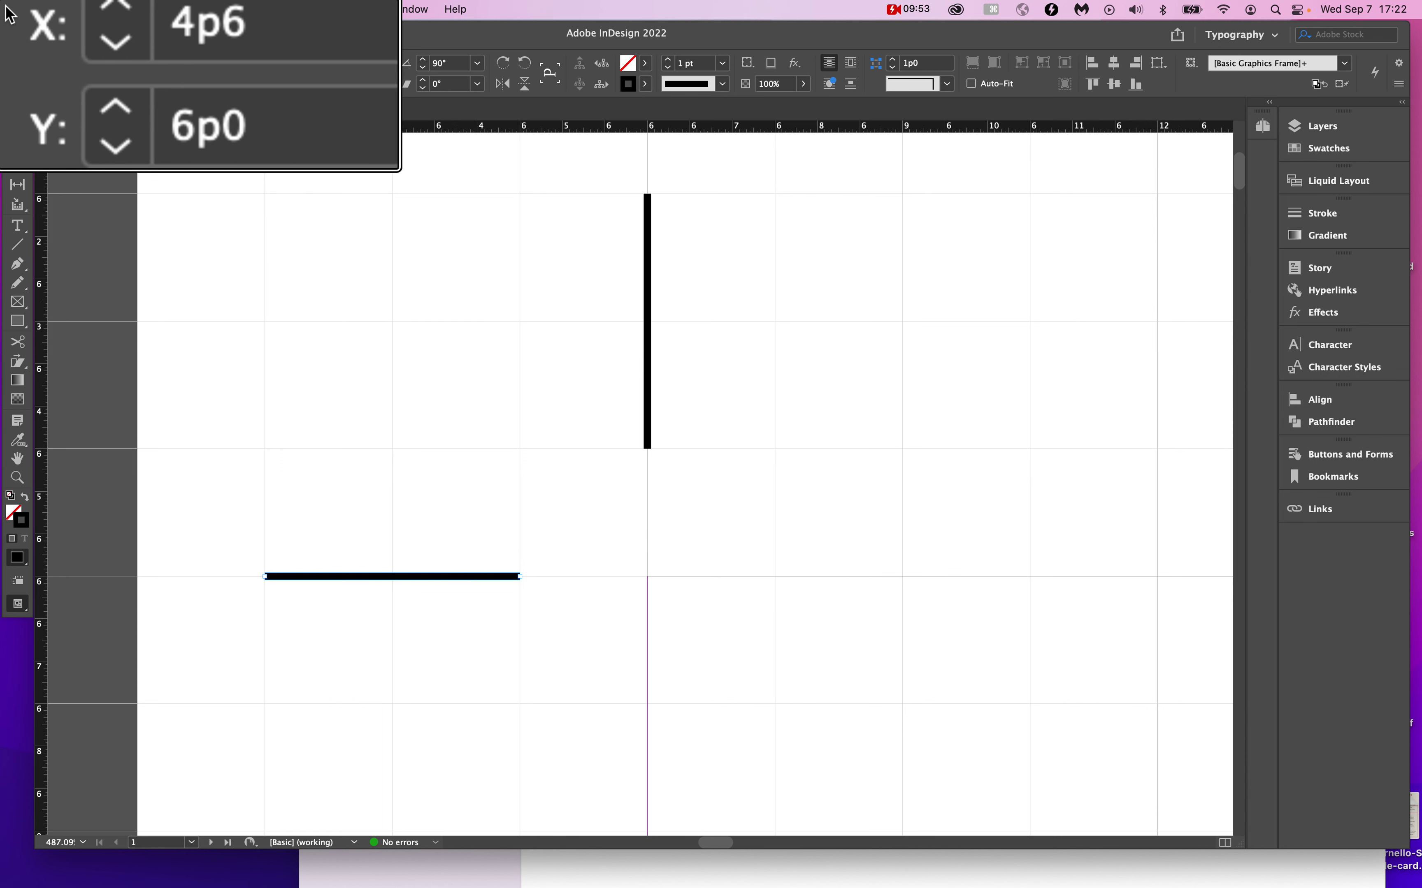
Check the horizontal line's X and Y position at its left and right reference points.
click(37, 78)
click(17, 72)
click(54, 73)
click(89, 73)
click(17, 73)
click(89, 73)
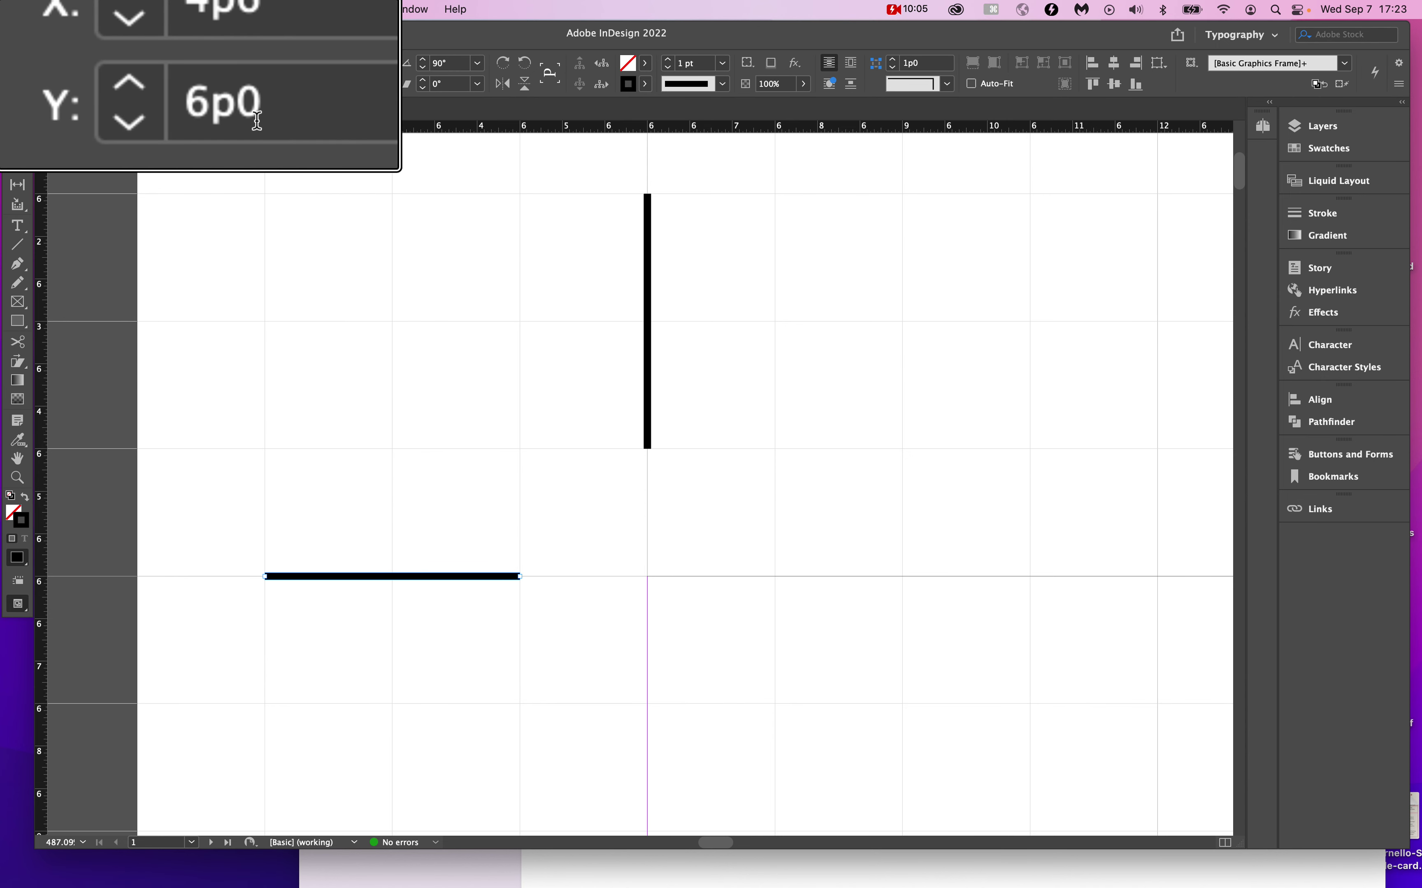
Paste a copy of the horizontal line near the page's lower-left corner and align it left of the margin corner, right end at X 4p6.
scroll(235, 197, down, 3)
scroll(236, 202, down, 3)
scroll(349, 349, down, 15)
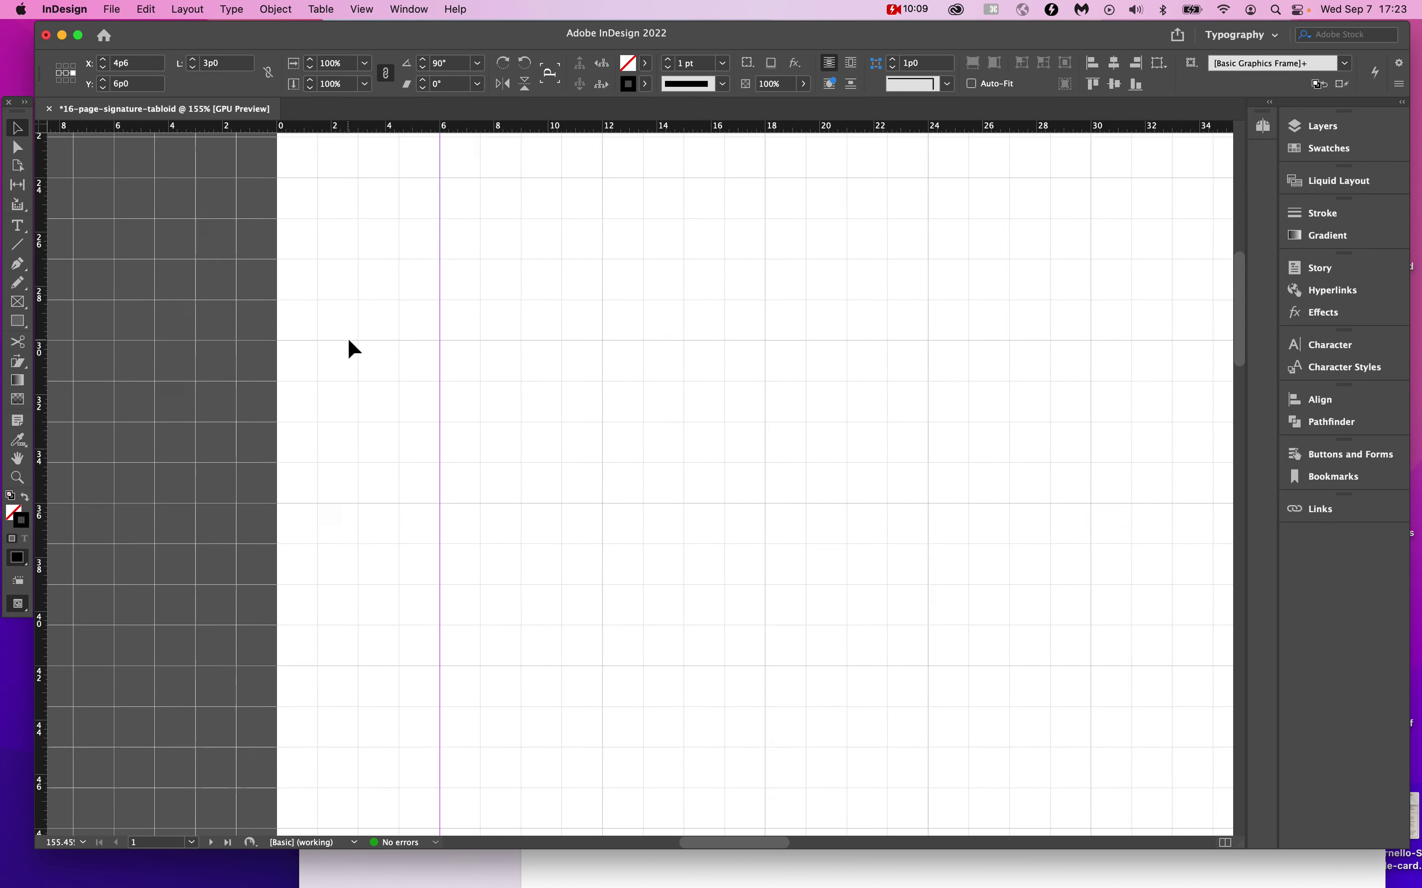
scroll(349, 349, up, 3)
scroll(409, 423, up, 6)
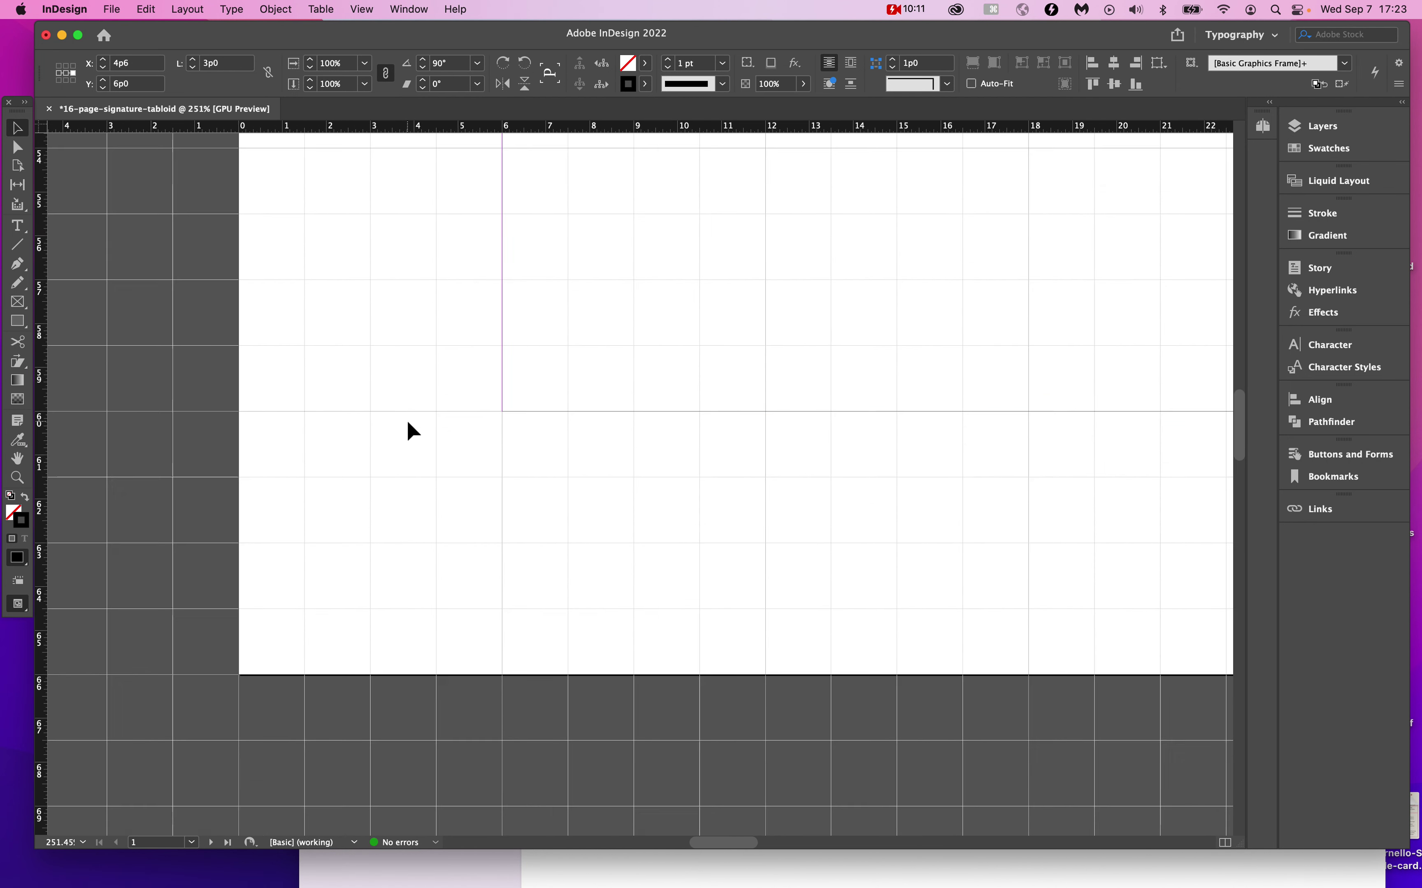
key(cmd+v)
drag(651, 486, 193, 147)
click(347, 446)
scroll(347, 445, up, 4)
click(390, 429)
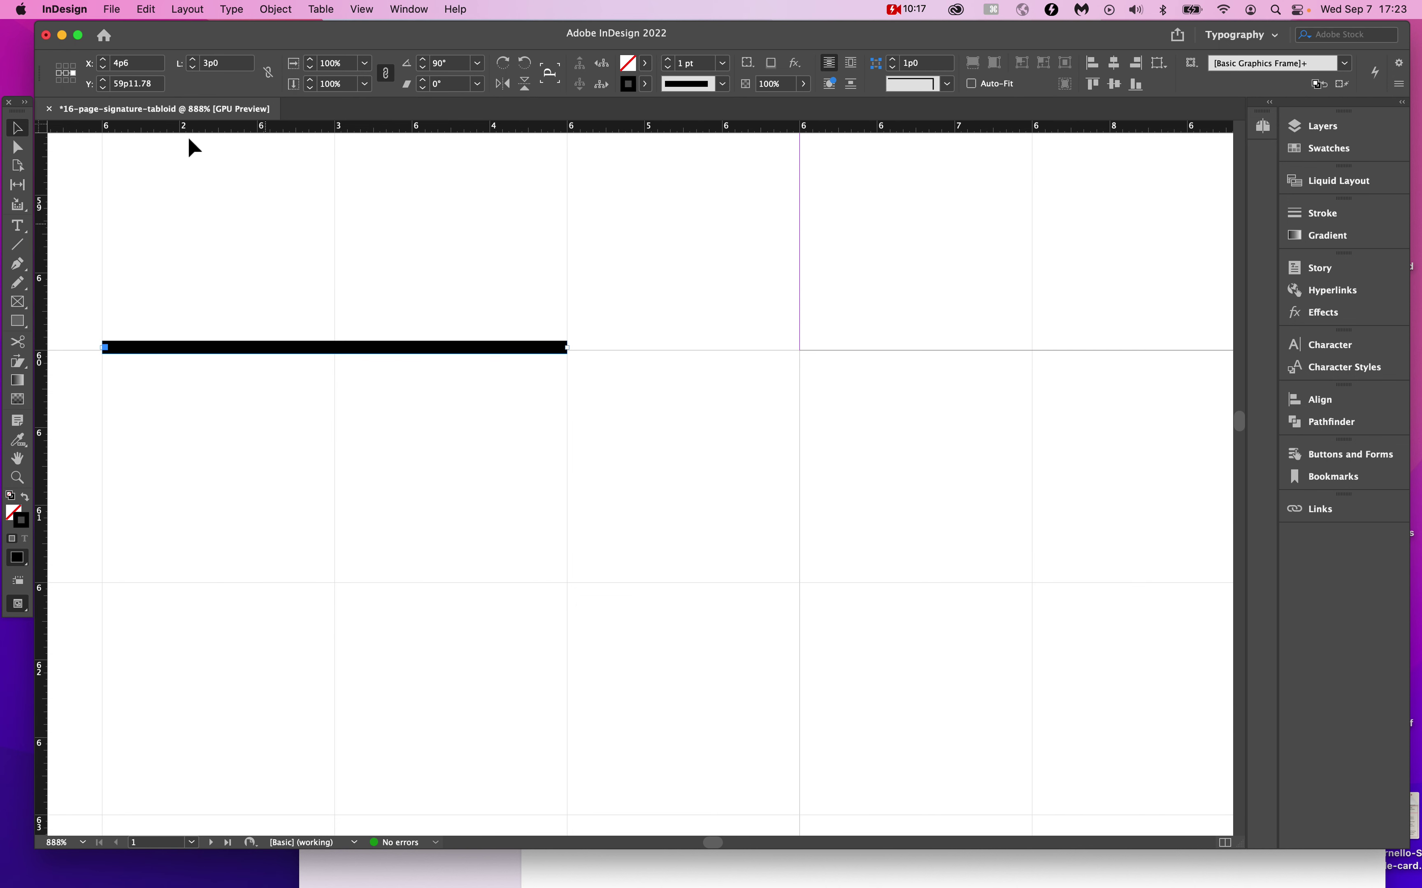
Set the lower-left horizontal line's Y position to 60 picas.
mouse_move(120, 63)
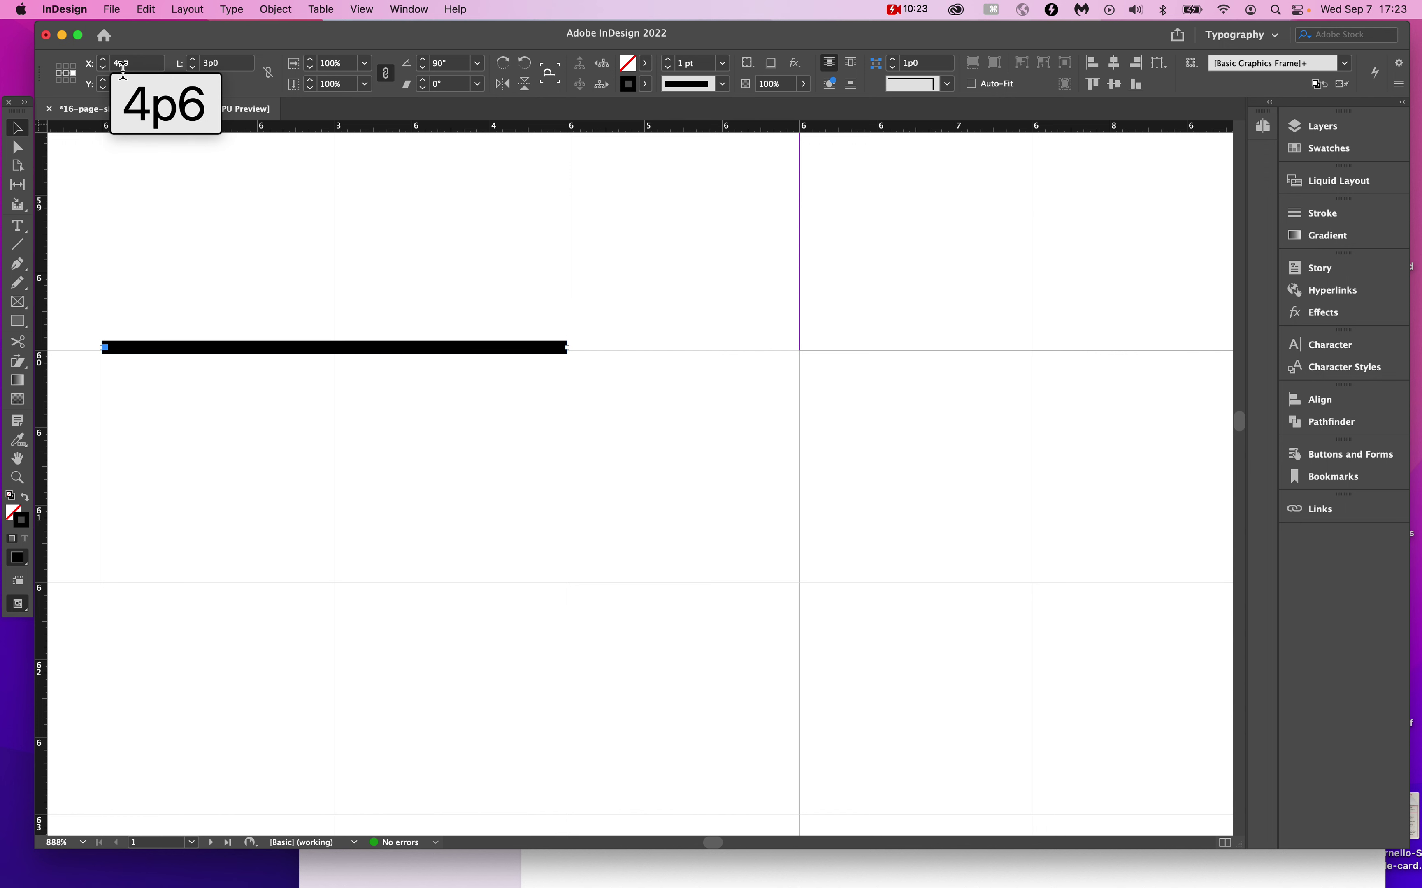
click(118, 84)
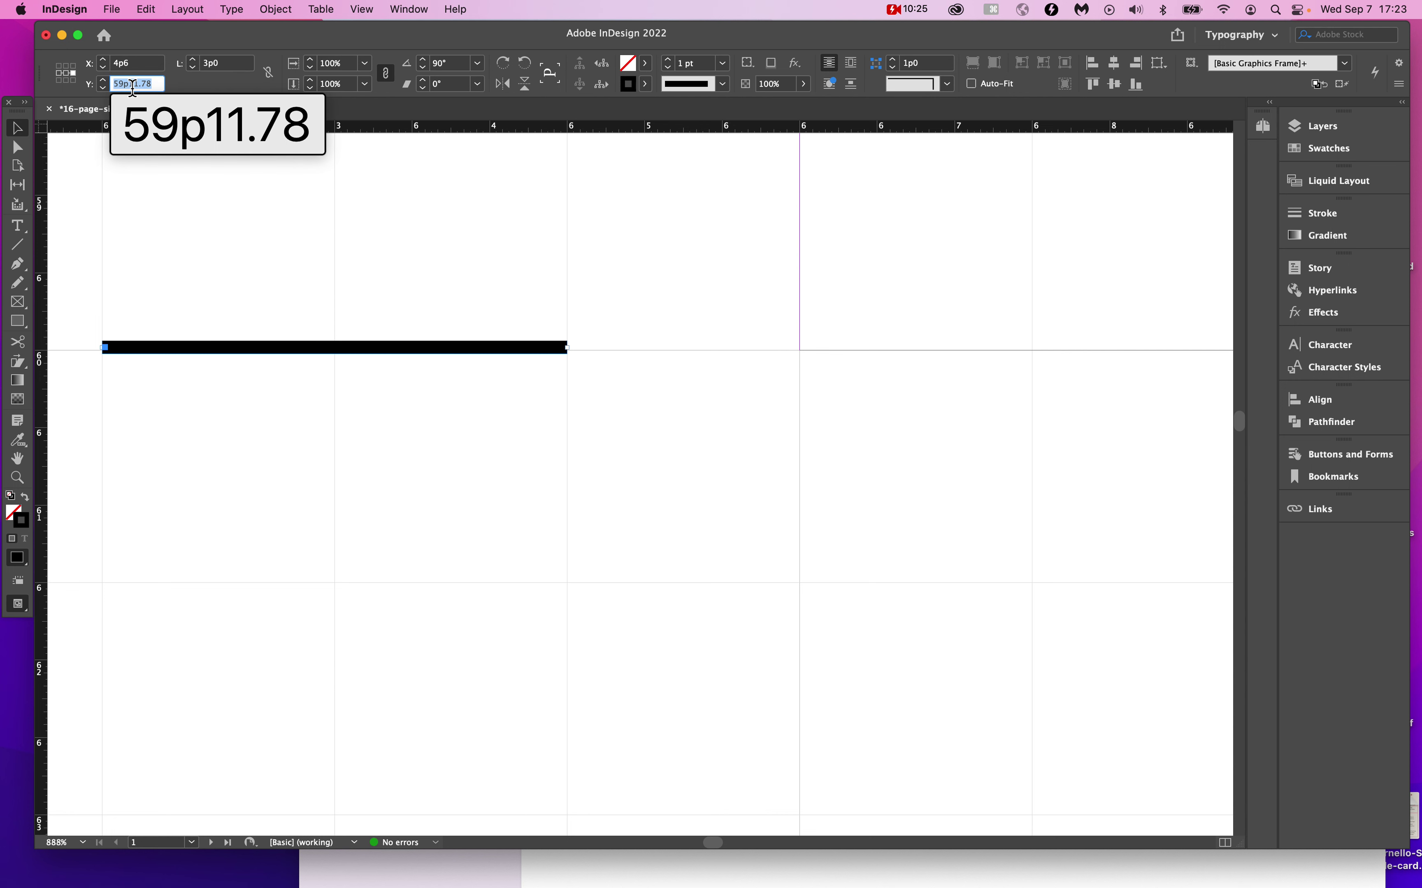
text(60)
key(Tab)
Duplicate the lower-left horizontal line as a vertical one below the margin corner, with its upper end at X 6p0, Y 61p6.
scroll(413, 277, down, 5)
drag(408, 322, 533, 447)
mouse_move(625, 450)
mouse_down()
mouse_move(587, 342)
mouse_move(539, 320)
mouse_move(516, 340)
mouse_move(501, 495)
mouse_move(608, 513)
mouse_move(645, 503)
mouse_move(609, 453)
mouse_up()
click(122, 63)
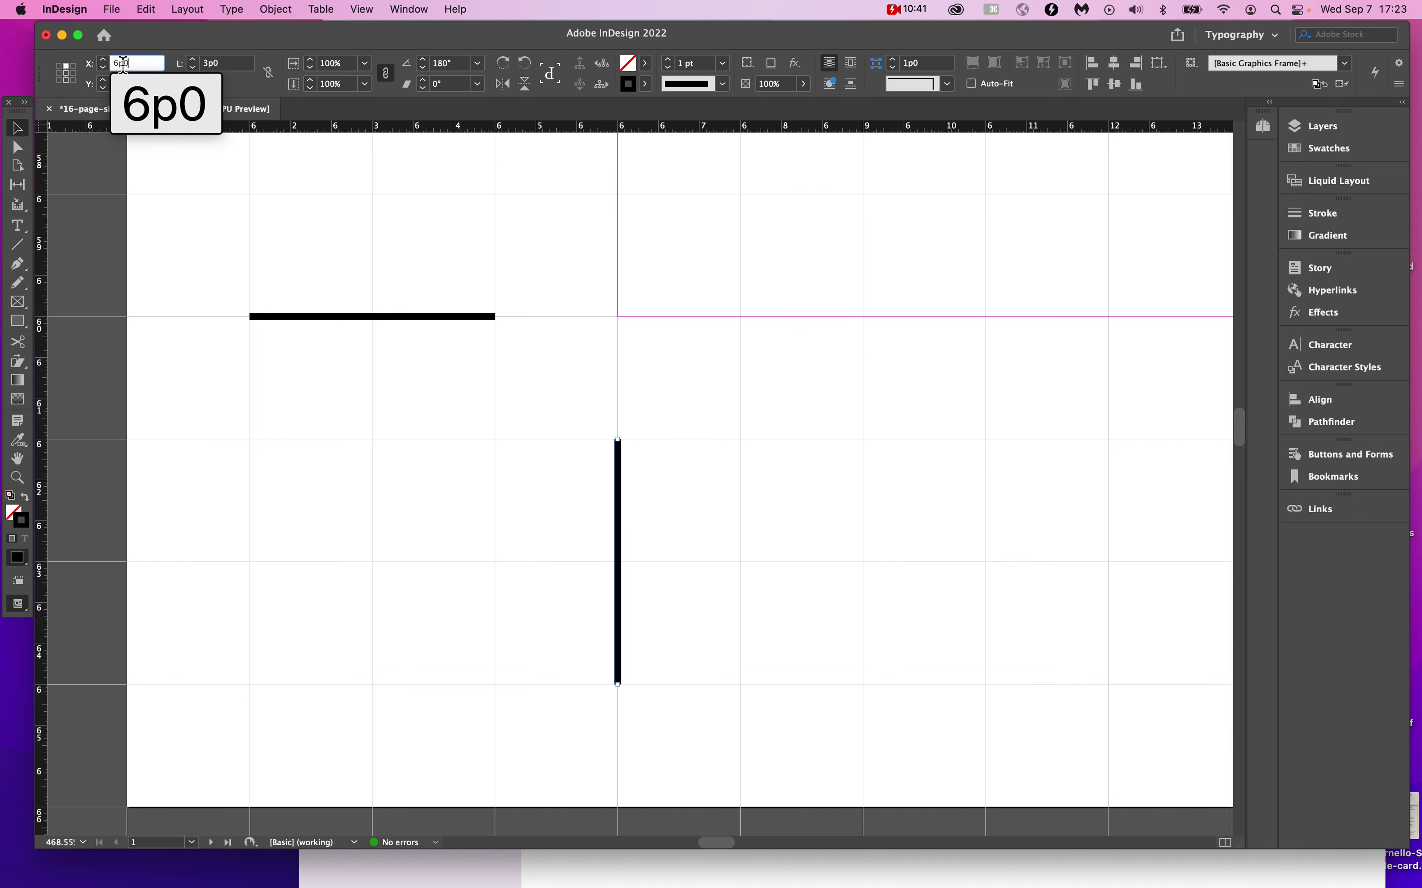
click(129, 85)
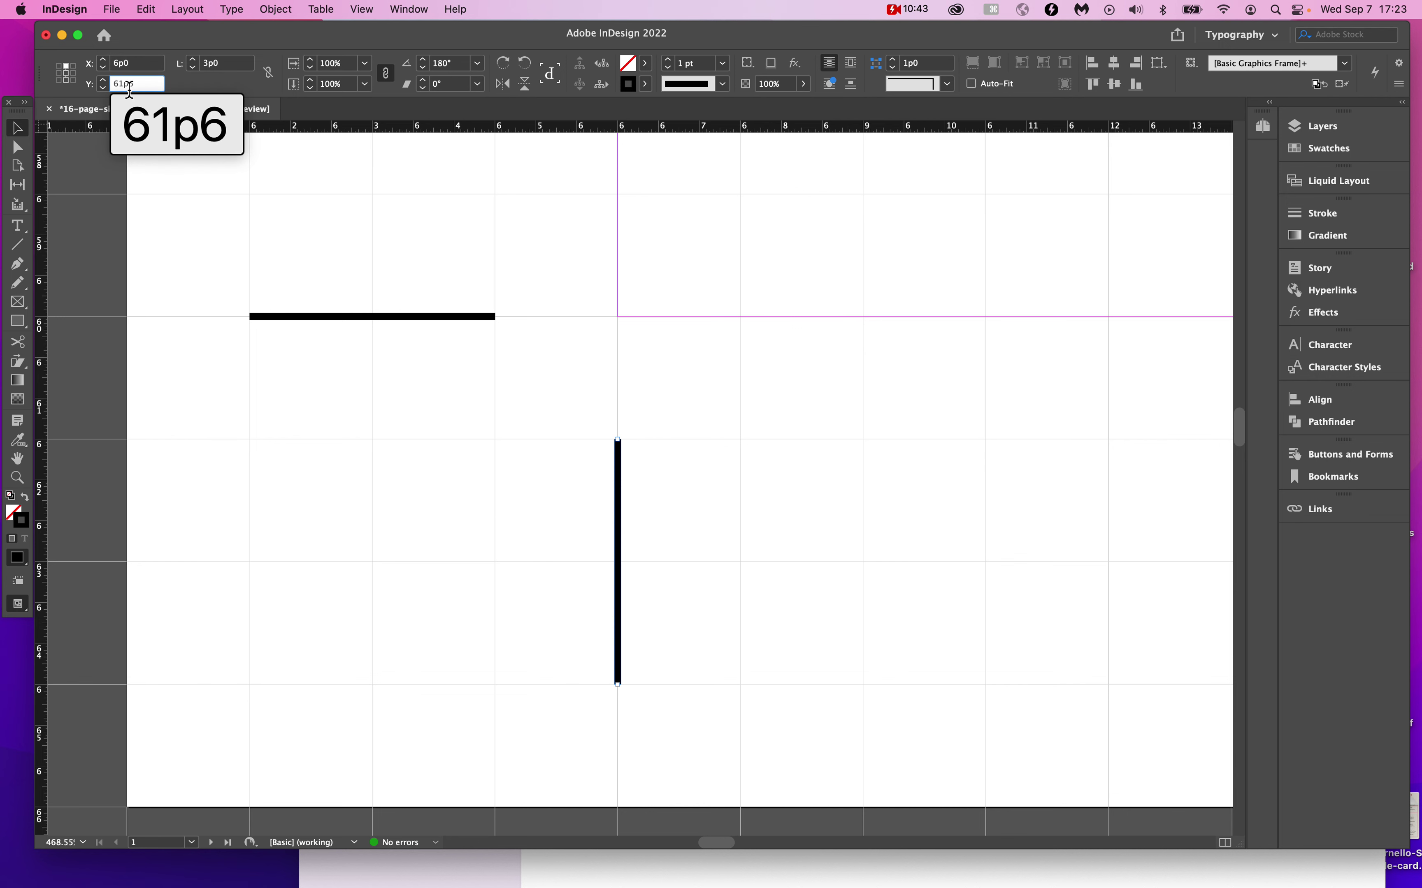
click(666, 488)
Paste a line near the page's lower-right corner and turn it vertical below the margin corner, with its upper end at Y 61p6.
scroll(670, 496, down, 3)
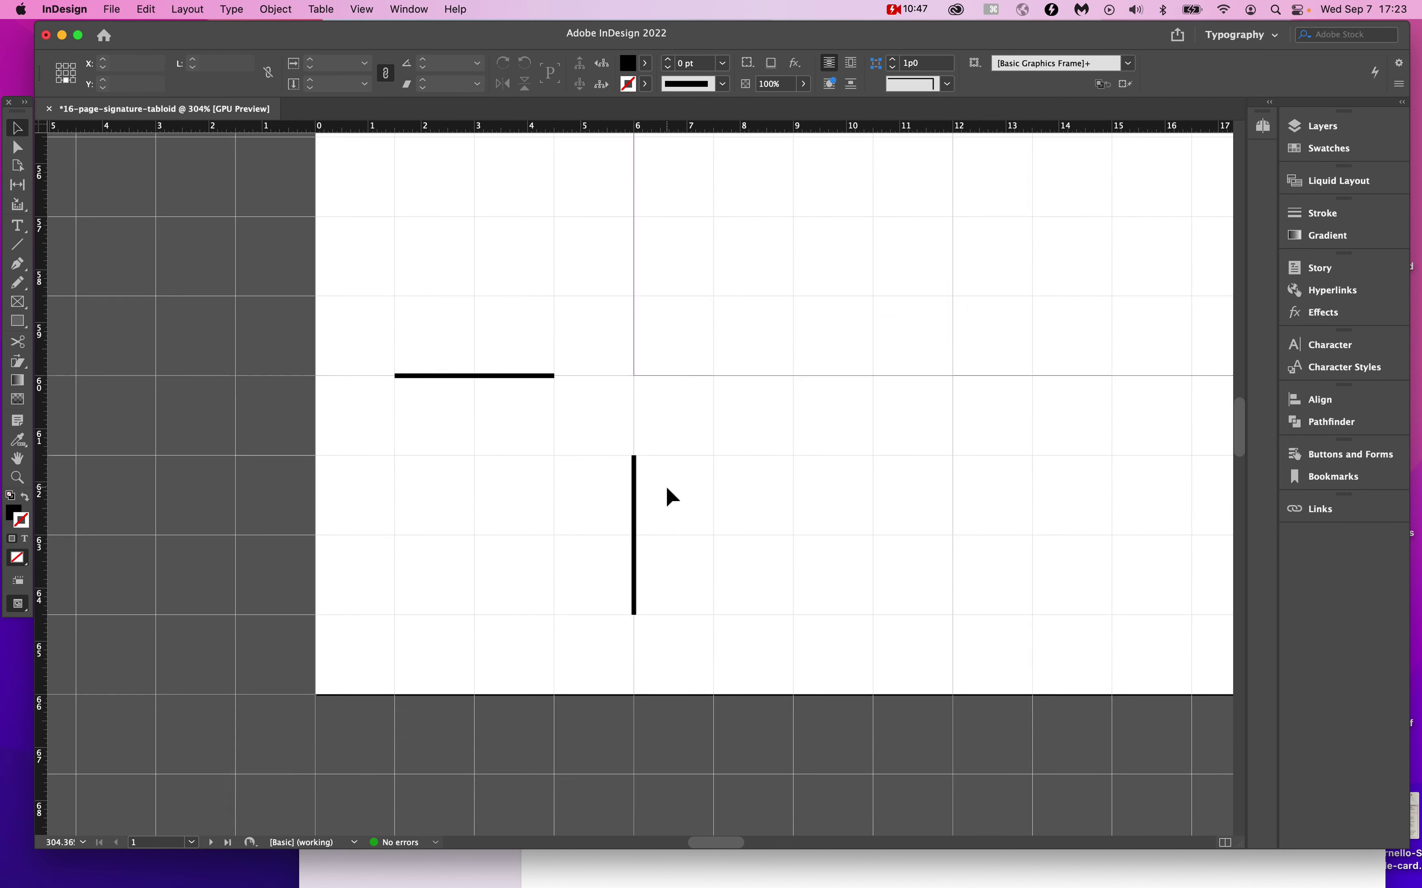
scroll(670, 497, right, 10)
scroll(670, 497, left, 10)
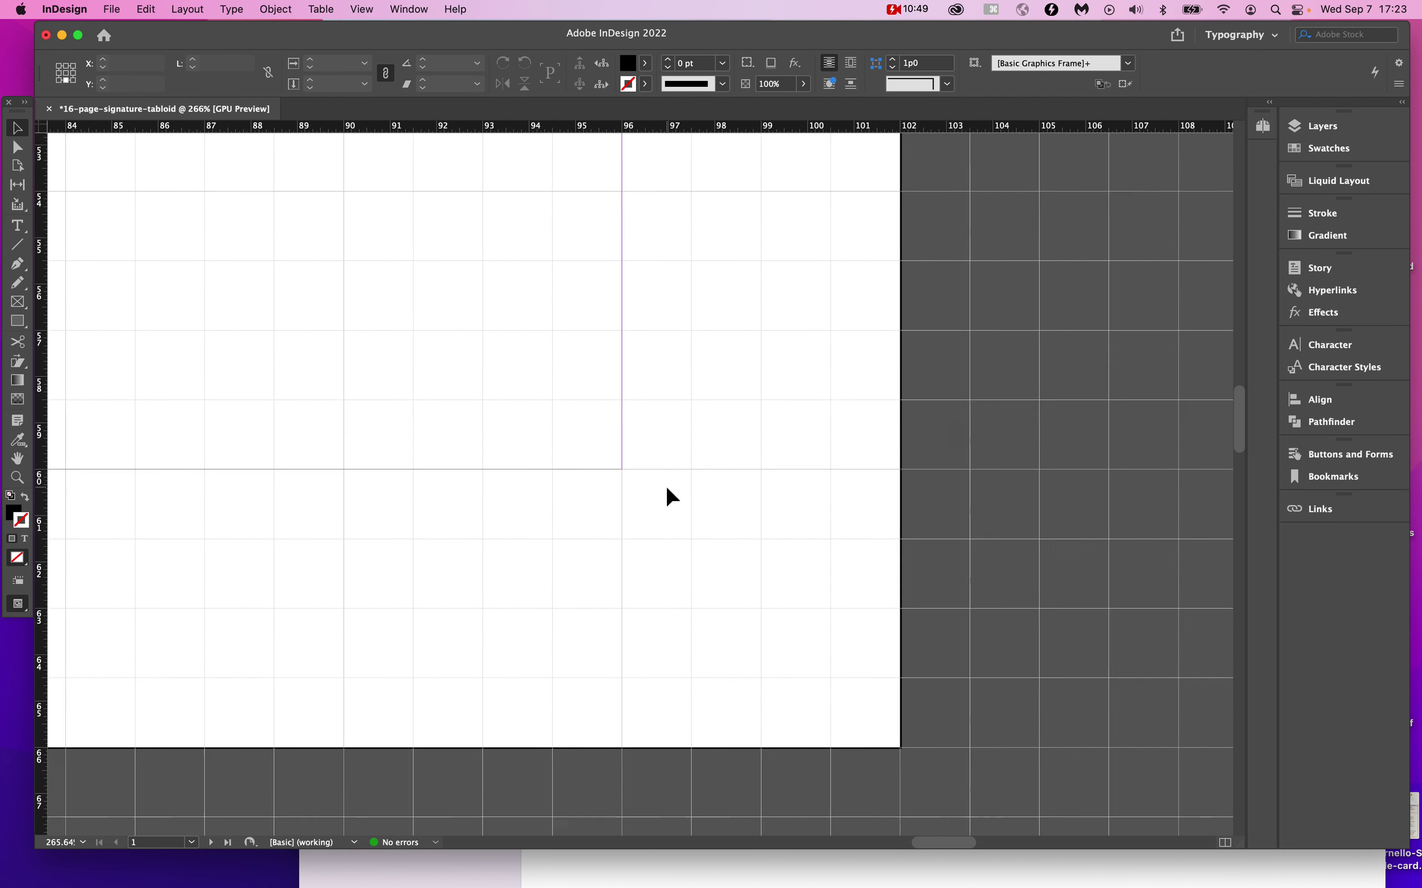
scroll(682, 599, up, 2)
scroll(743, 532, up, 1)
scroll(743, 519, down, 2)
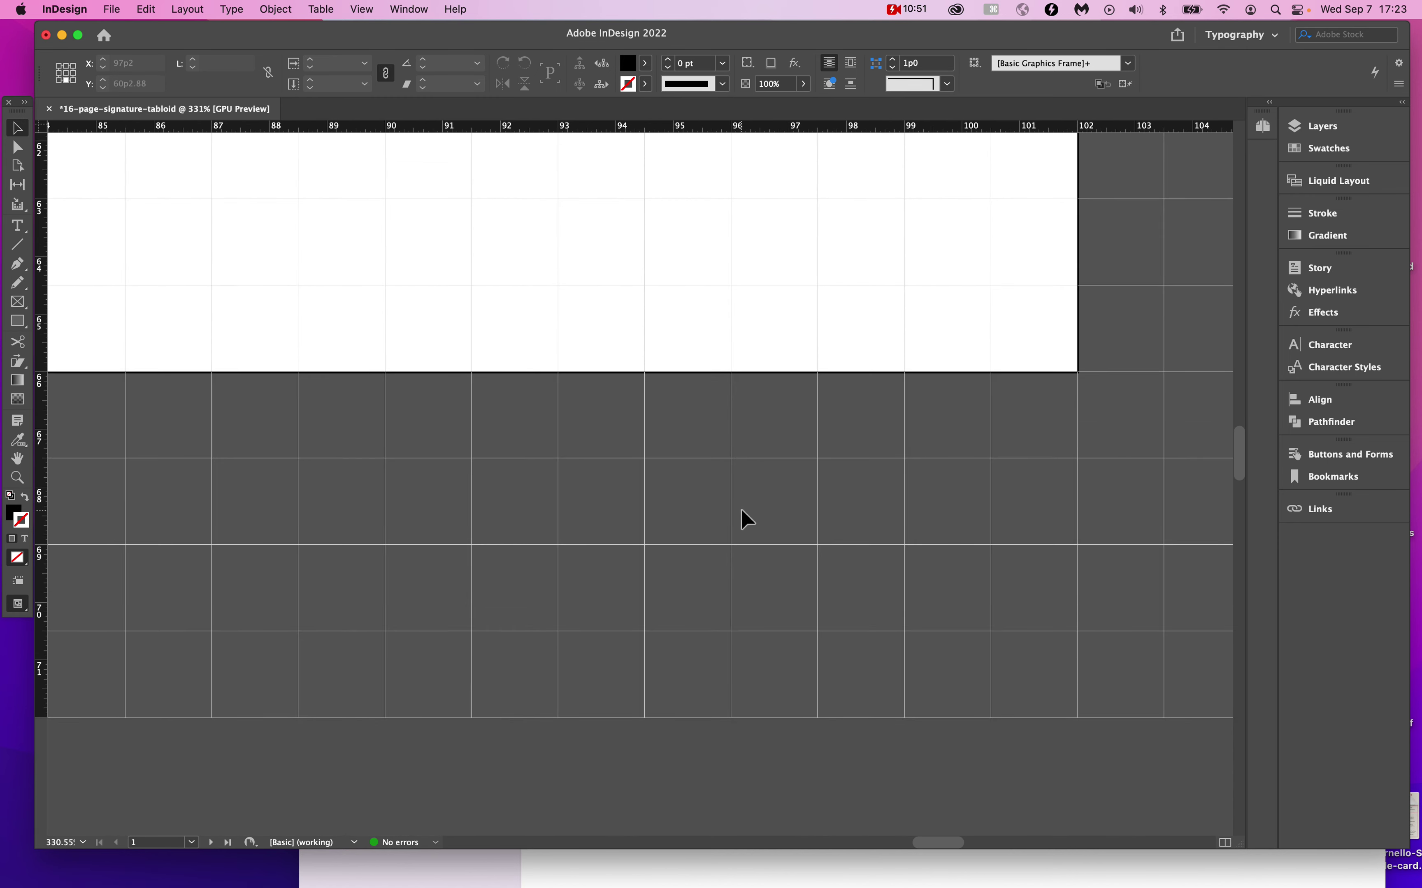
key(super+v)
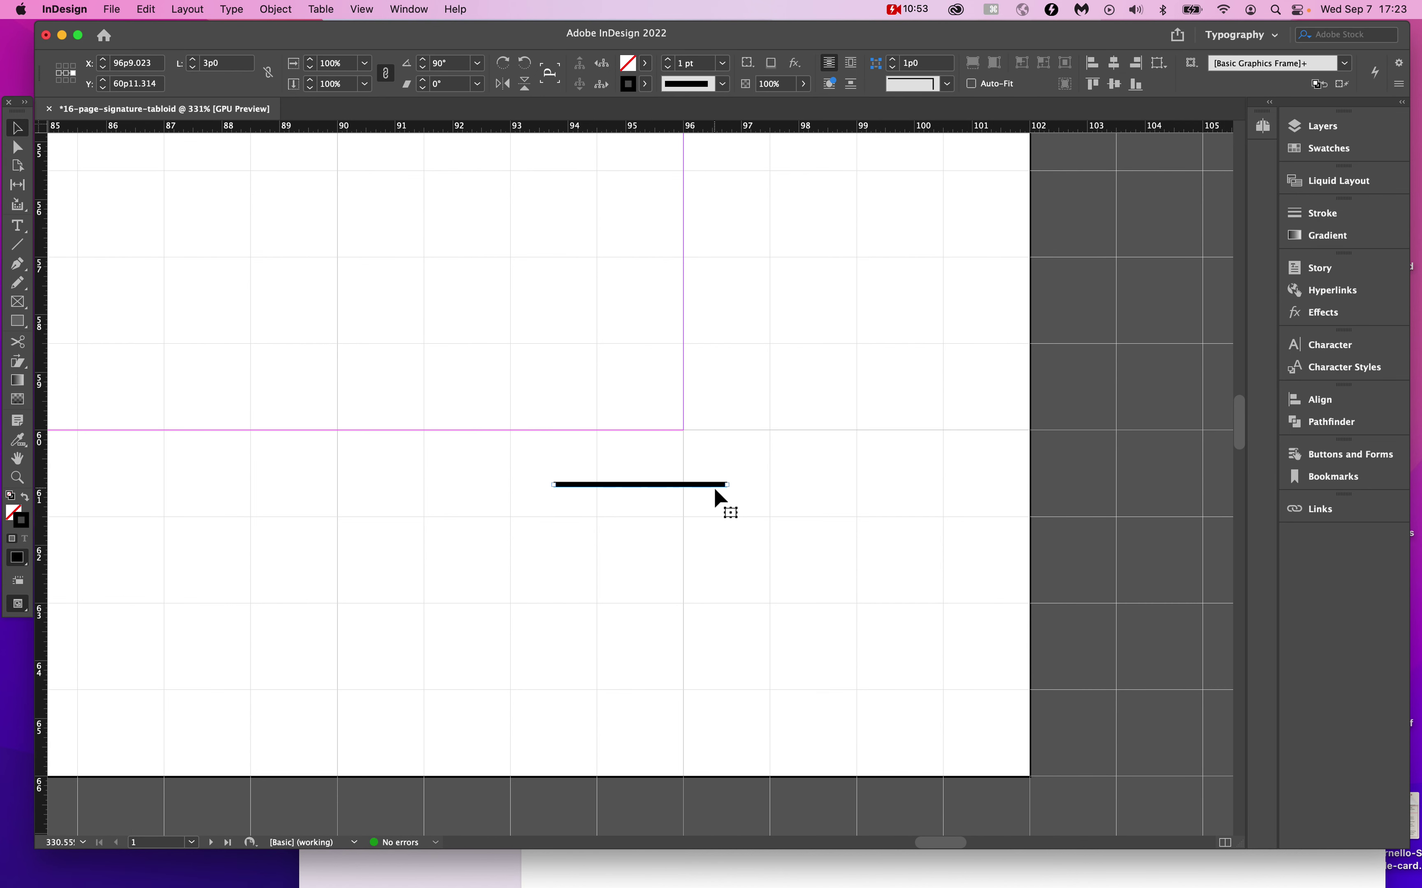
drag(739, 486, 652, 405)
drag(650, 463, 684, 562)
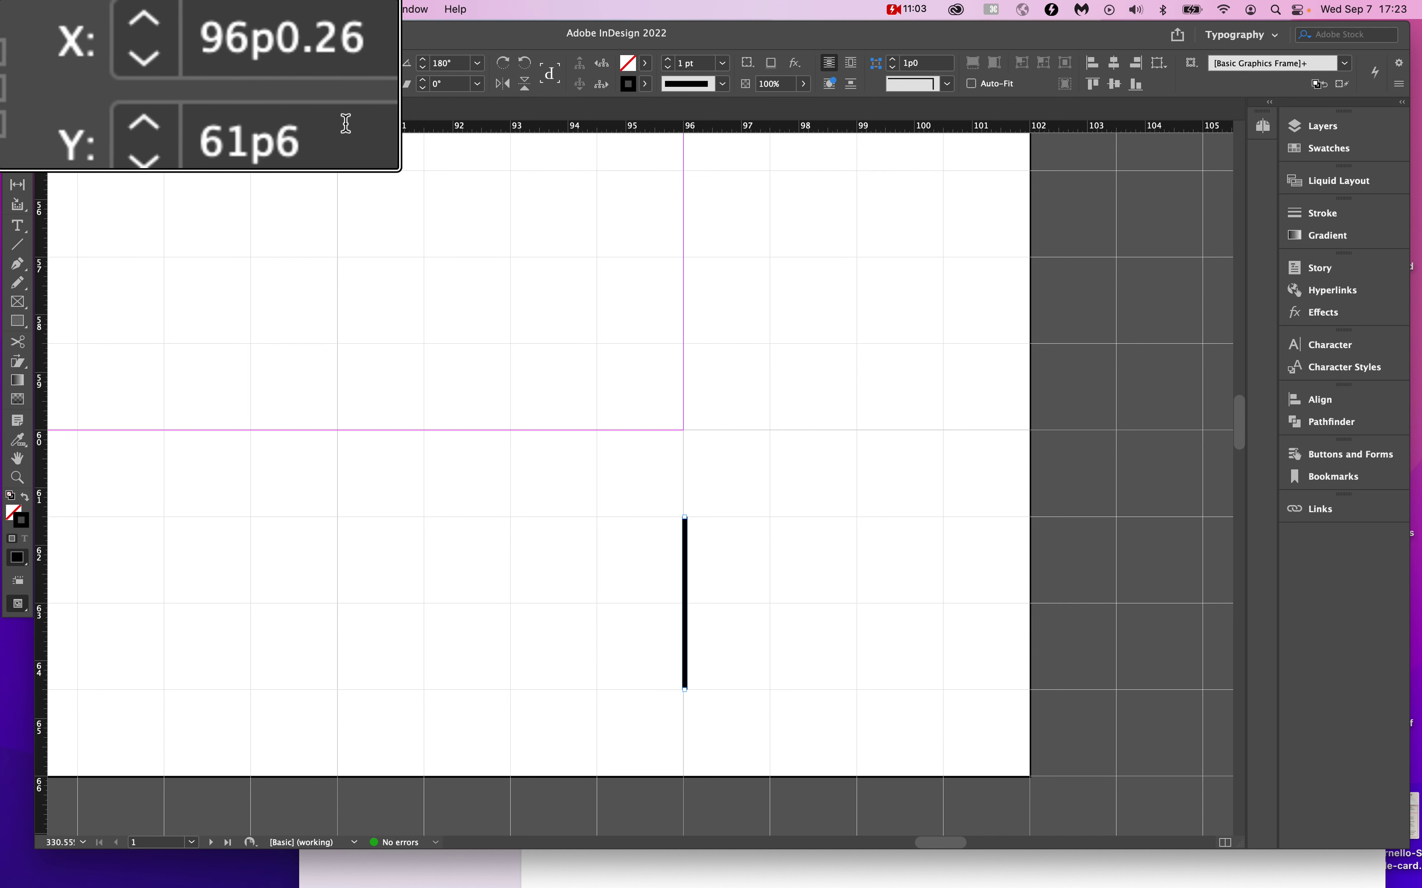
Set the lower-right vertical line's X position to 96p0.
click(319, 41)
text(96p0)
key(Tab)
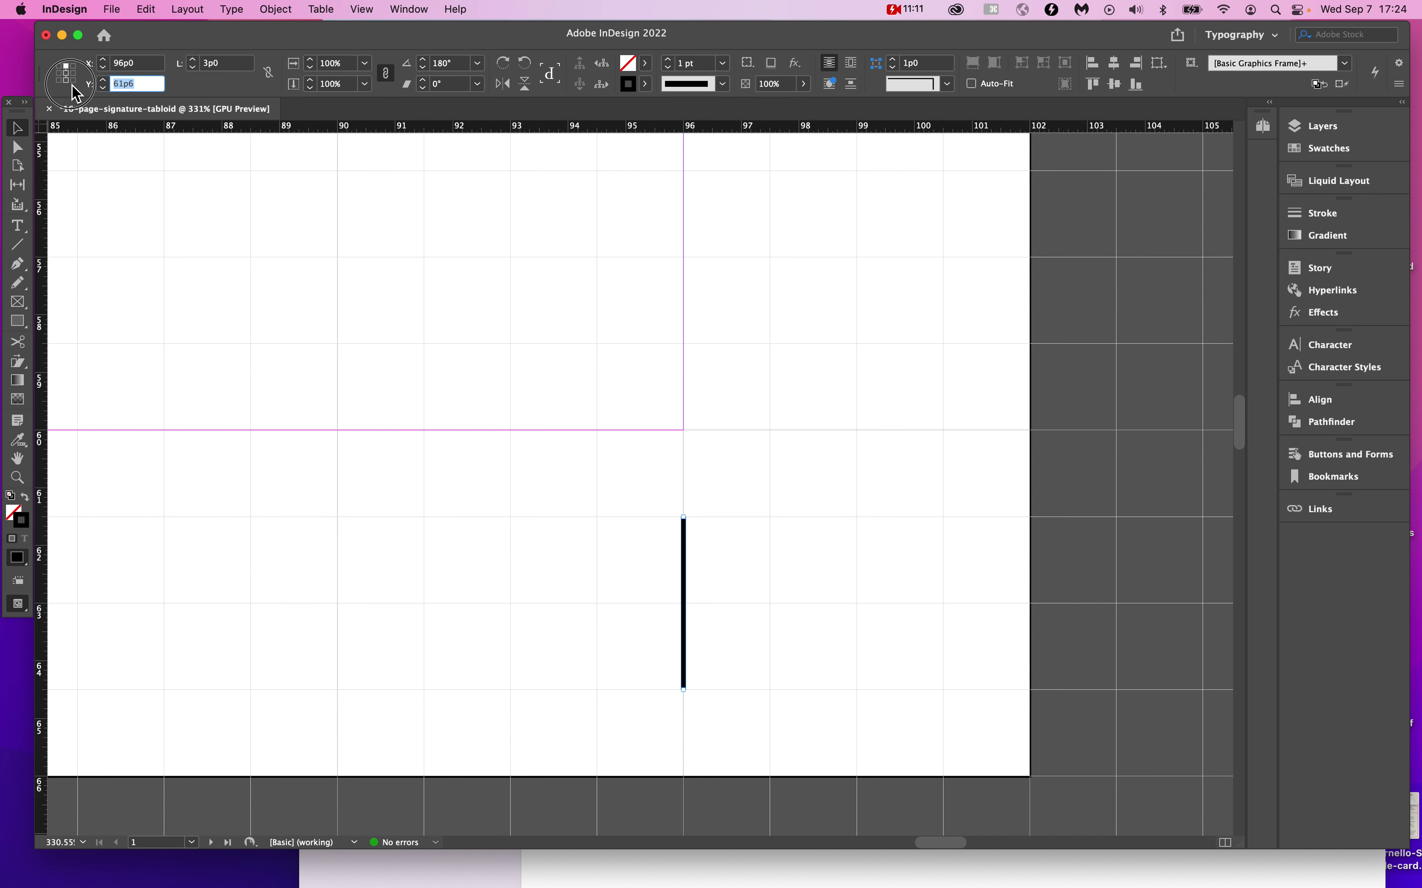
Duplicate the lower-right vertical line as a horizontal one to the right of the margin corner, with its left end at X 97p6.
drag(692, 611, 812, 470)
drag(816, 580, 909, 435)
drag(841, 485, 889, 432)
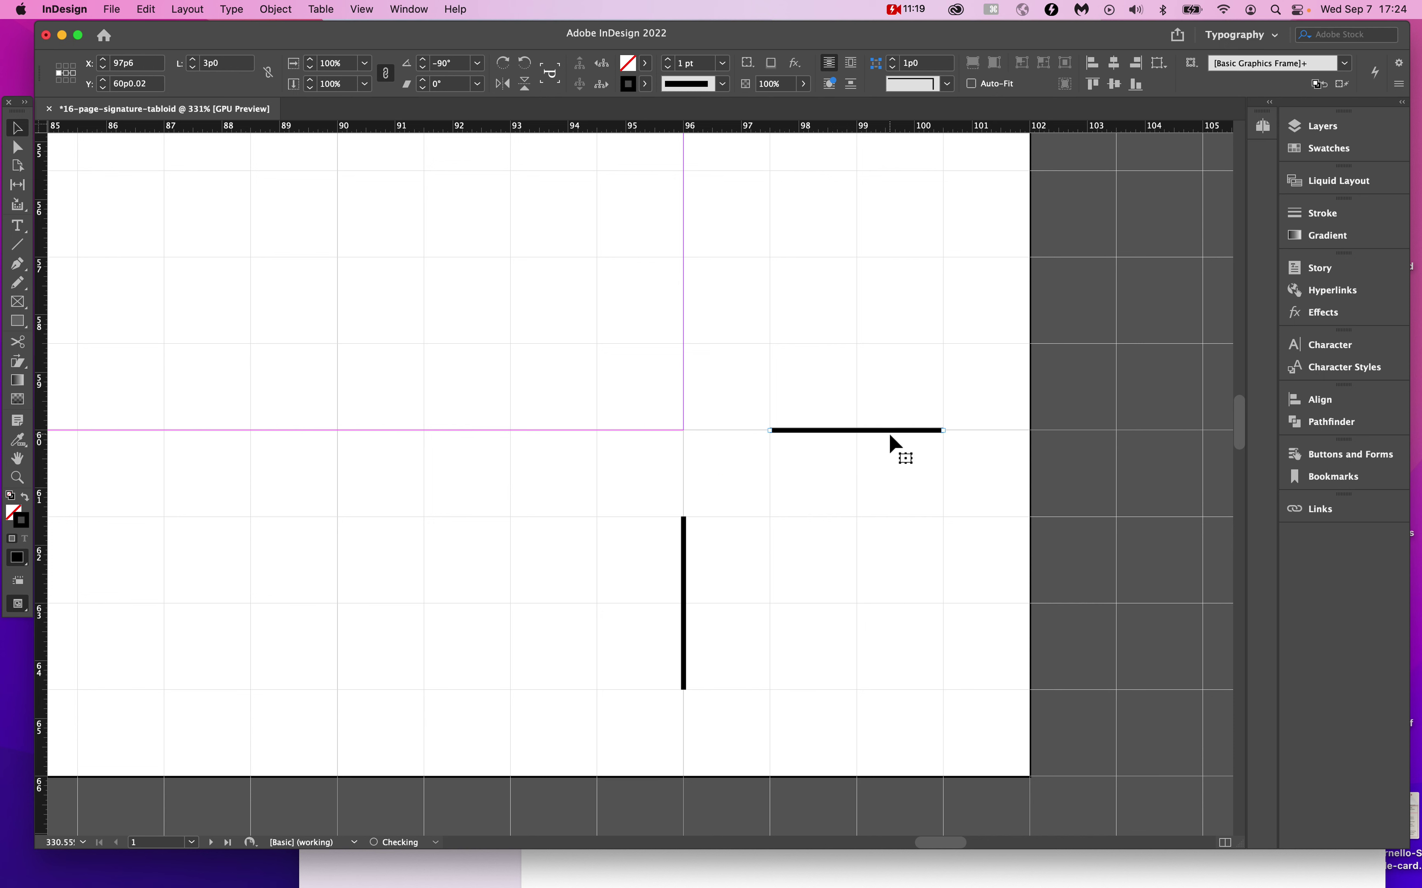
Set the lower-right horizontal line's Y position to 60p0, check its X position and deselect it.
double_click(126, 84)
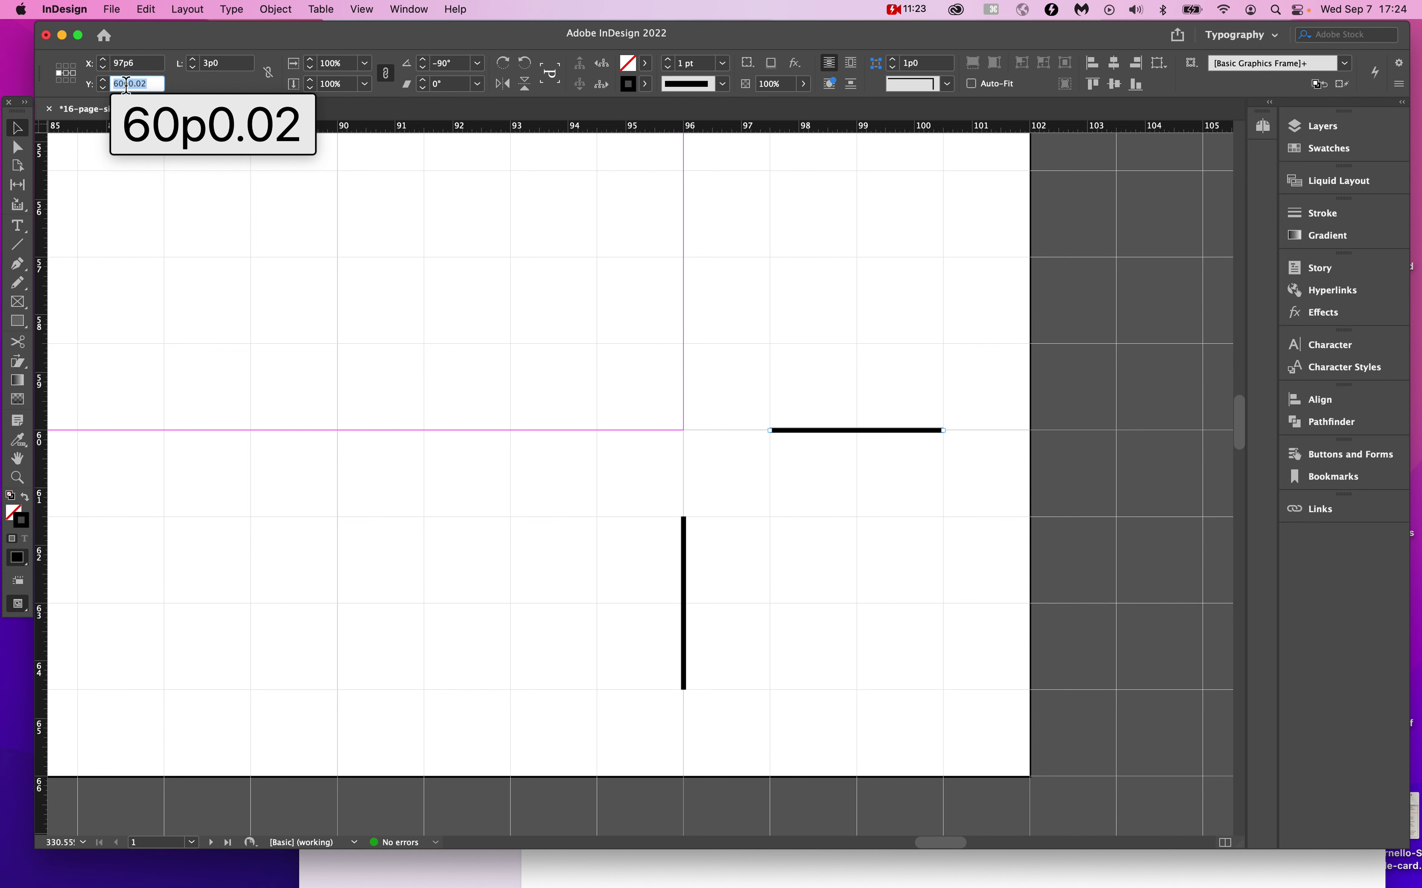
text(60p0)
key(Tab)
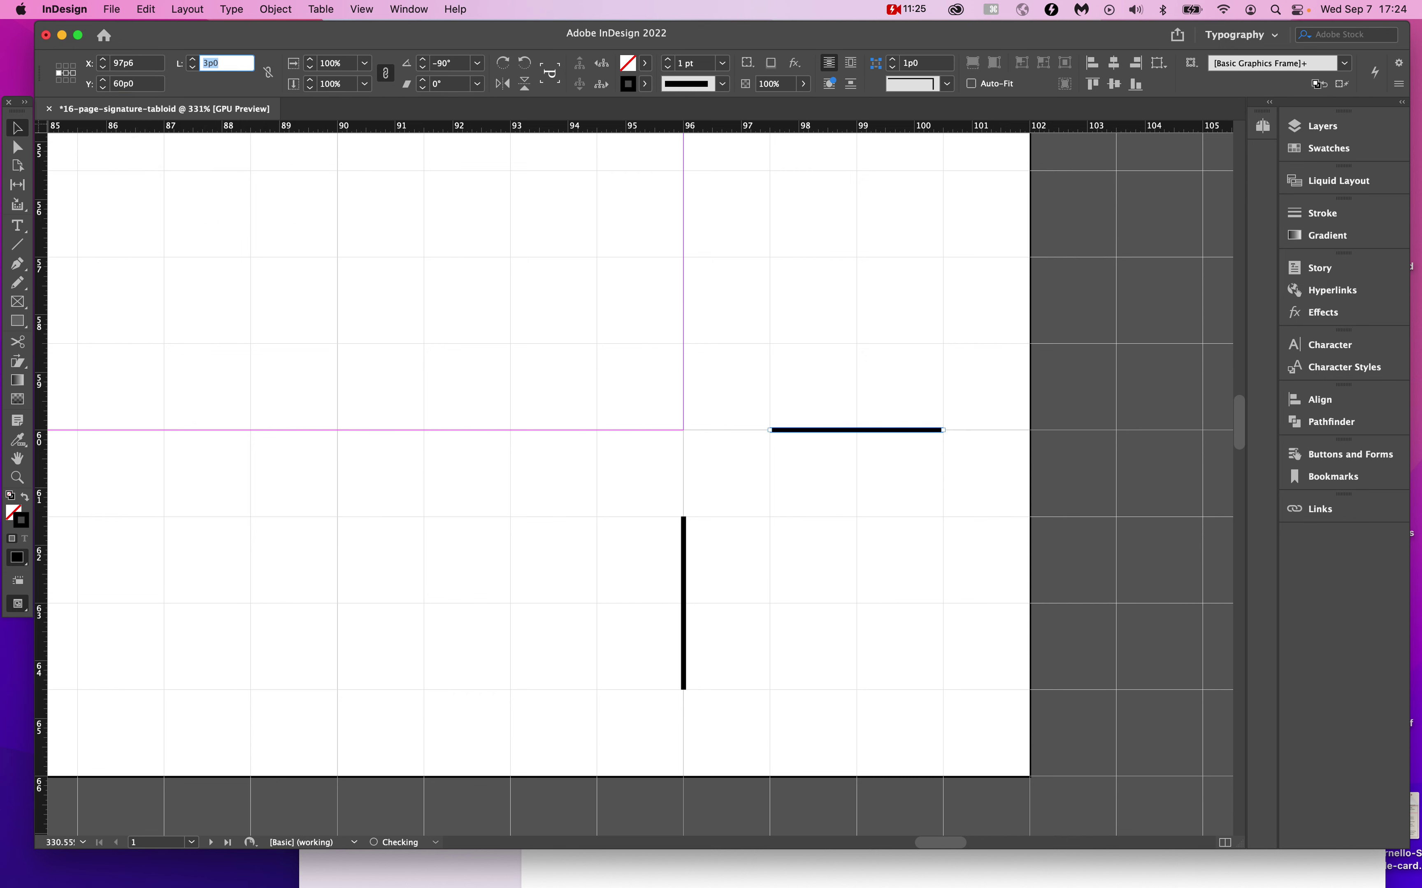
double_click(120, 66)
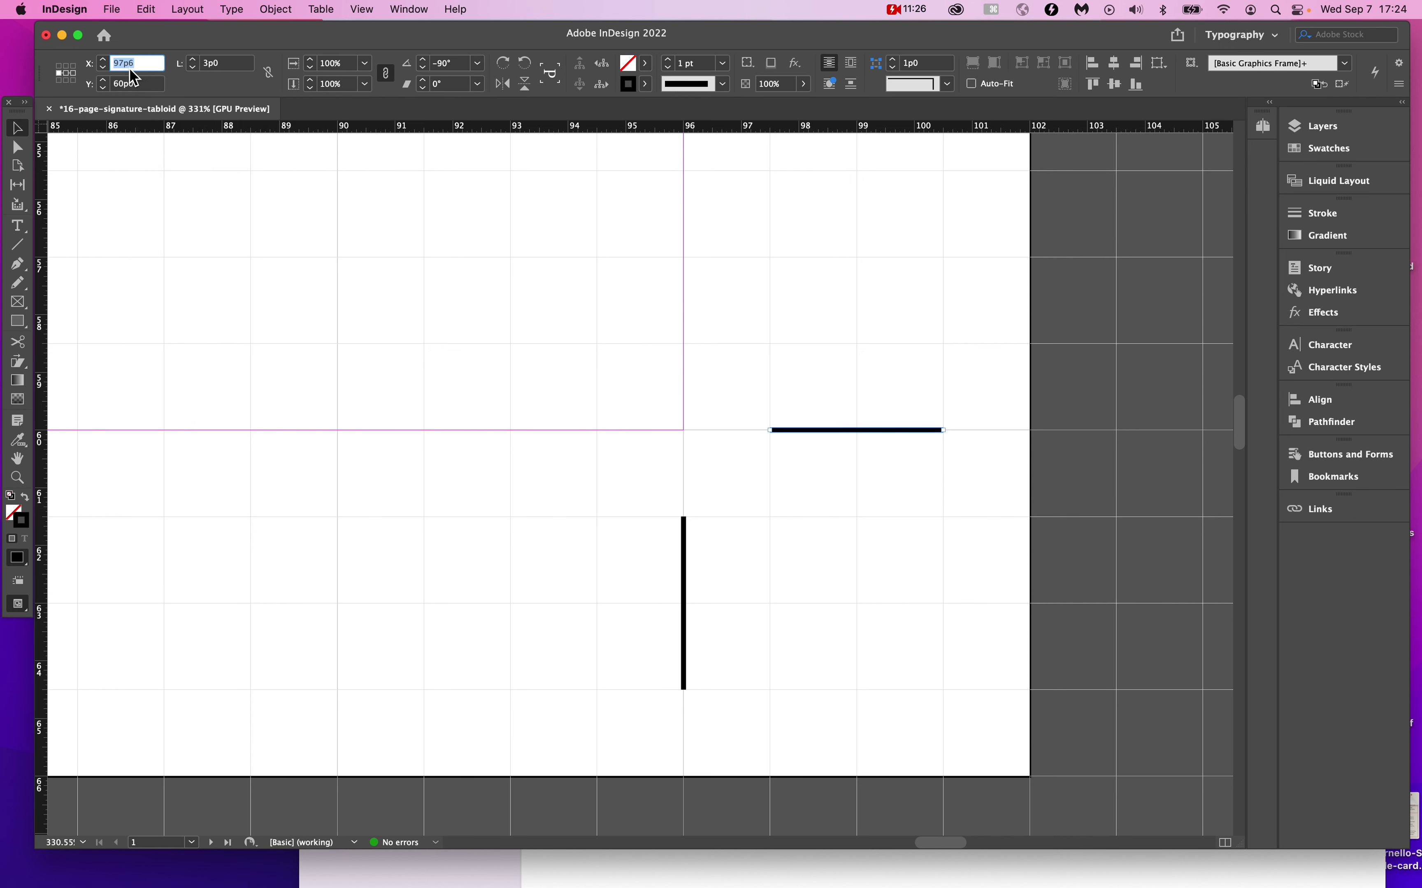
click(533, 524)
Paste a horizontal line near the page's upper-right corner and place it right of the margin corner on the 6-pica gridline.
alt+scroll(533, 525, down, 3)
scroll(534, 525, down, 10)
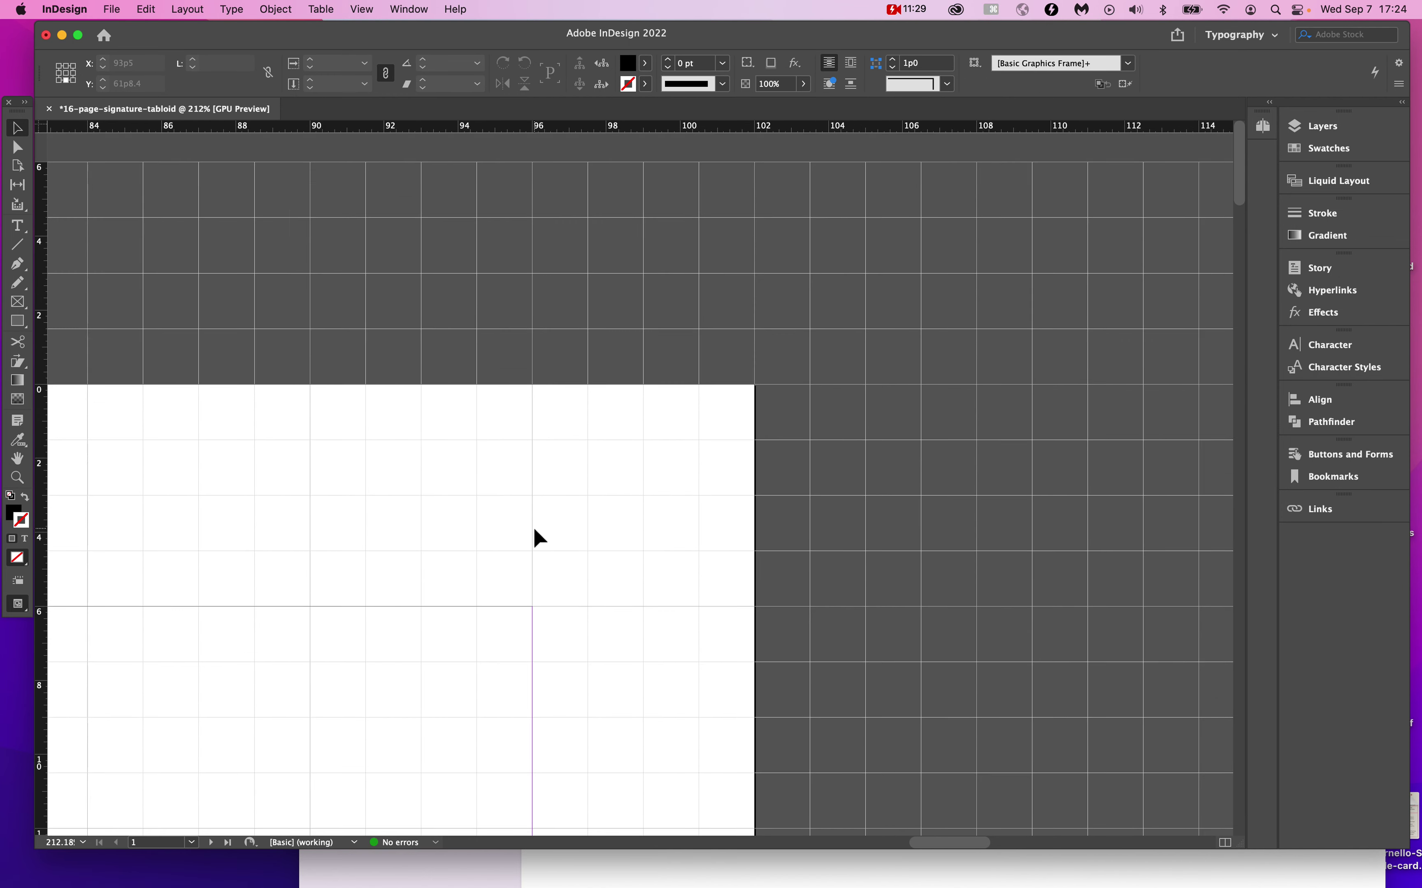
alt+scroll(535, 530, up, 3)
scroll(534, 529, down, 2)
key(super+v)
drag(626, 485, 675, 417)
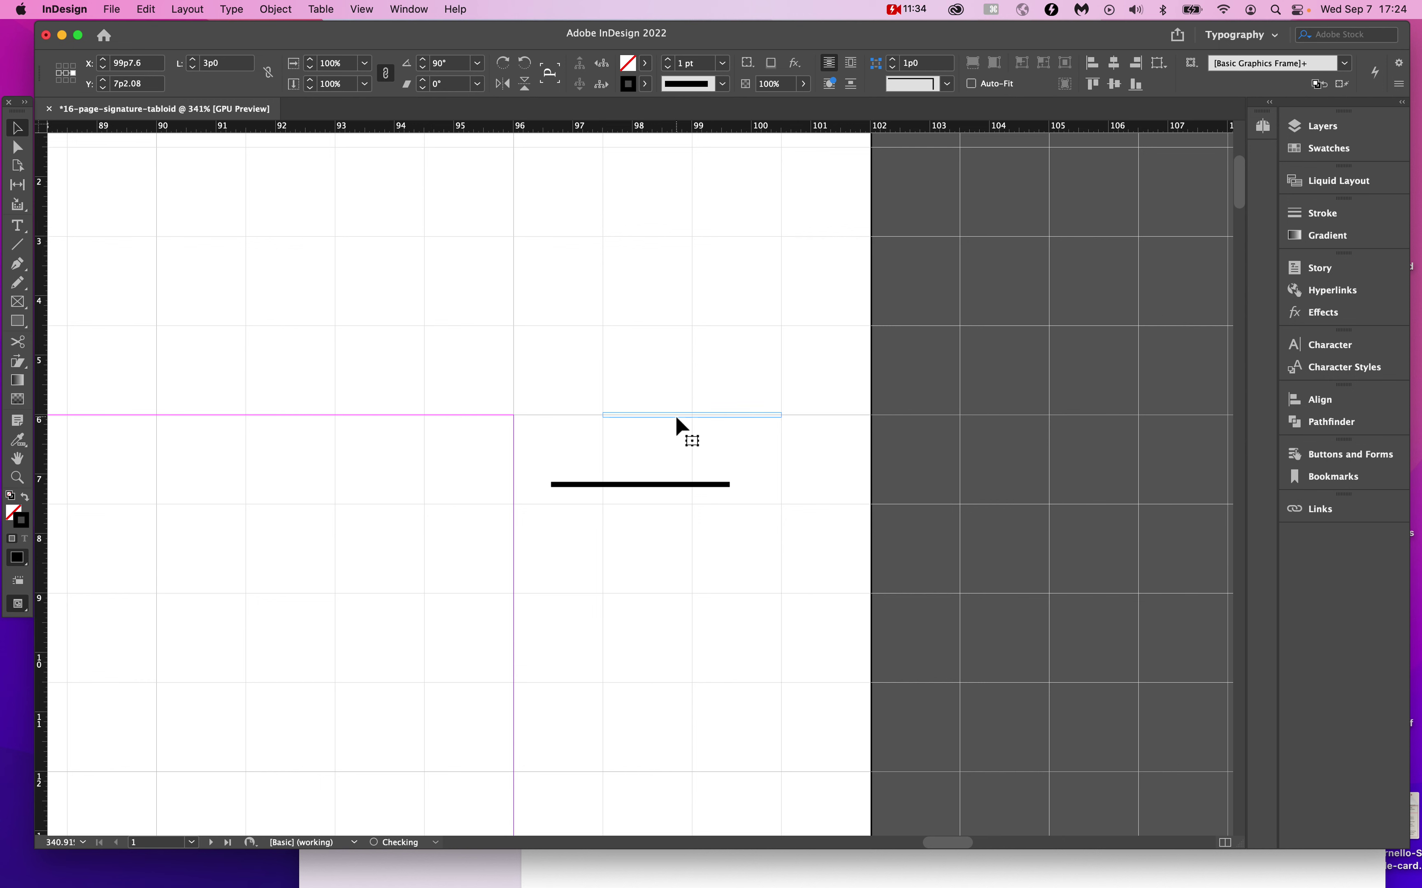
Check the upper-right horizontal line's X and Y position from its left-end reference point.
double_click(137, 85)
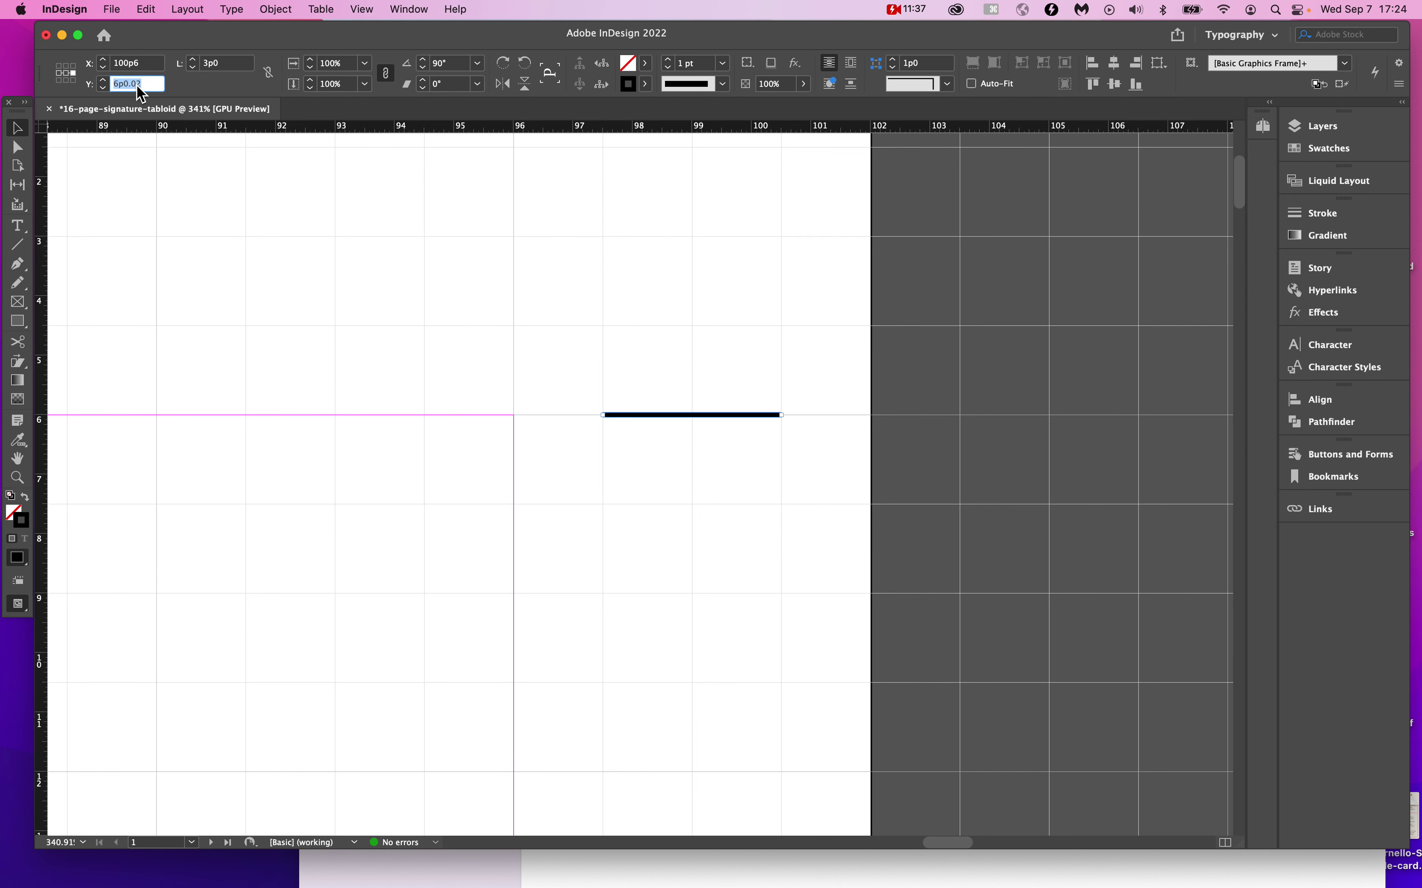
click(59, 74)
click(147, 85)
double_click(124, 64)
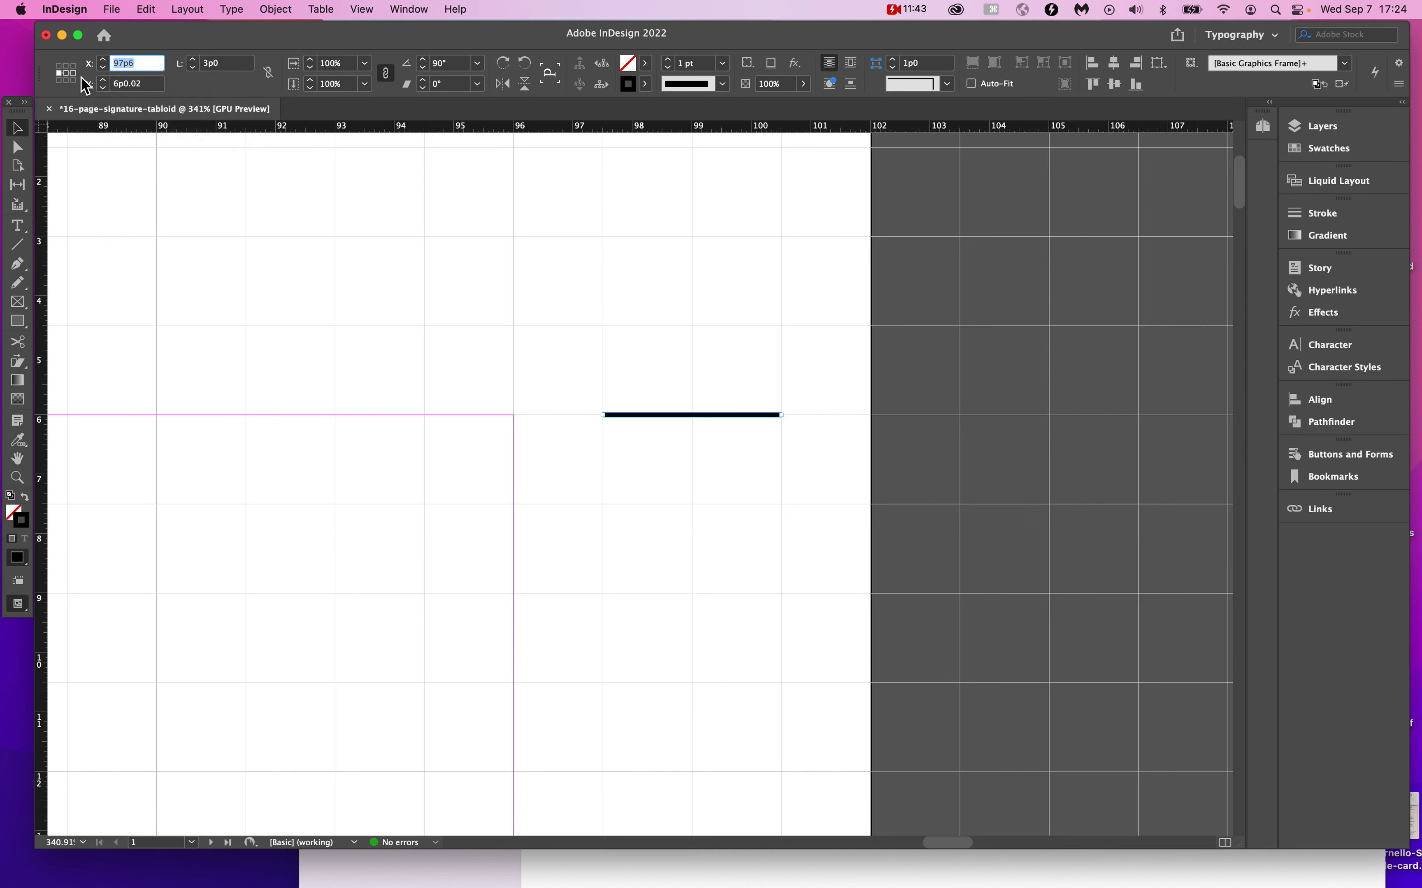
double_click(160, 86)
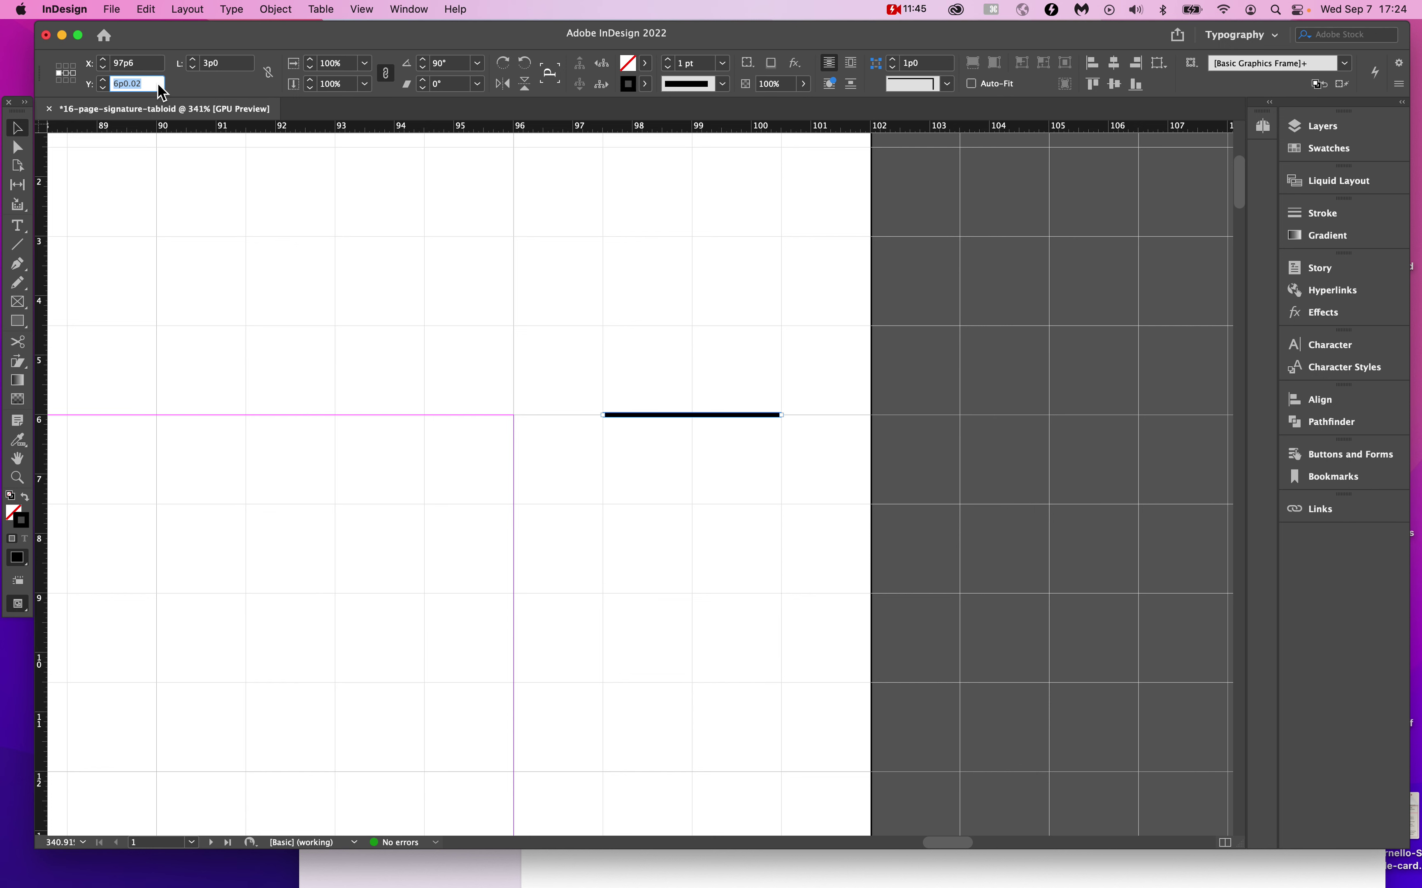
Duplicate the upper-right horizontal line as a vertical one and place it above the margin corner on the 96-pica line.
click(327, 317)
click(670, 415)
drag(670, 415, 537, 249)
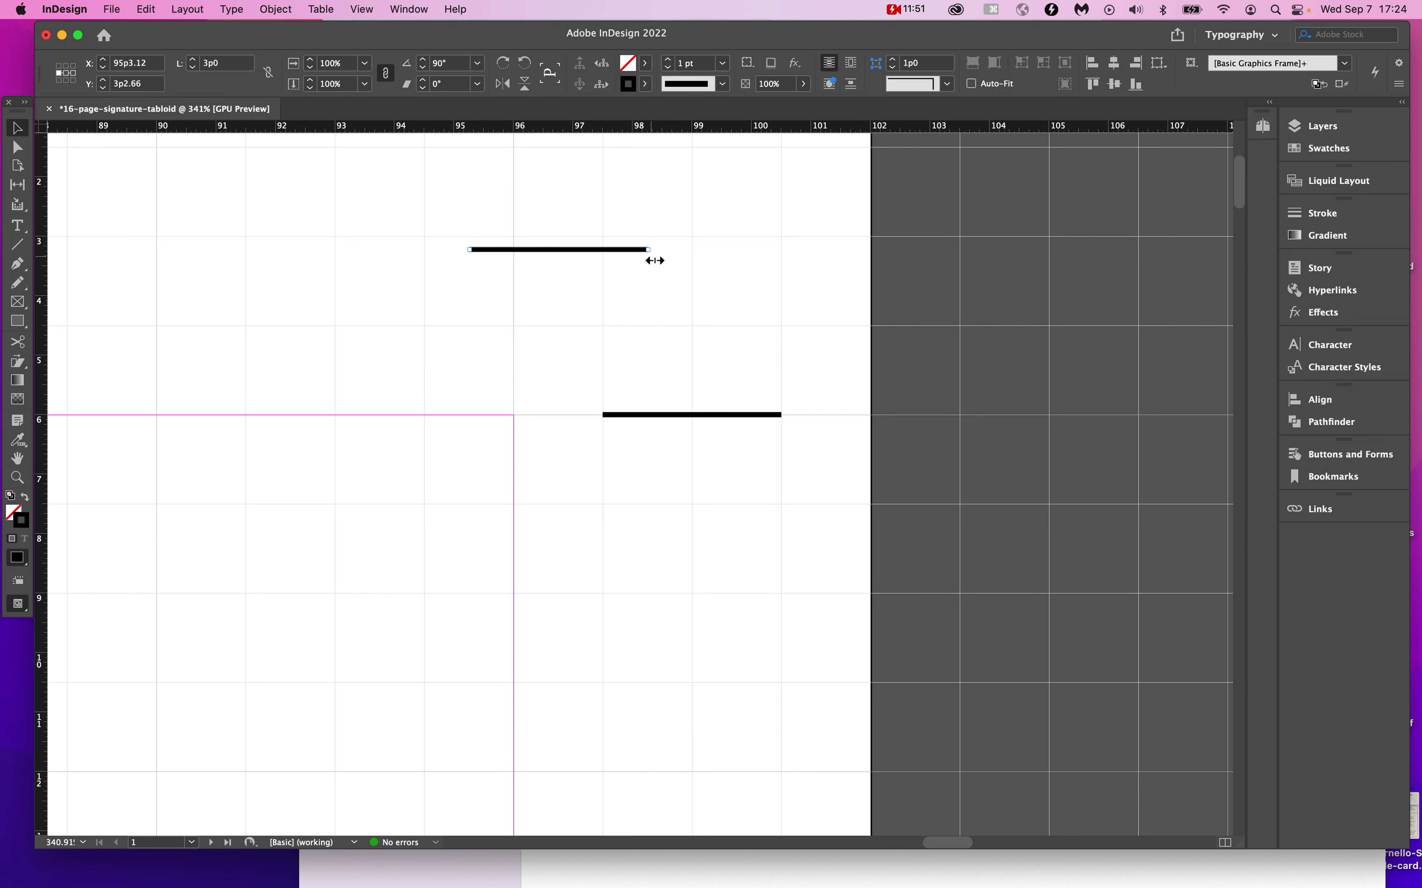
drag(654, 260, 547, 153)
drag(559, 303, 520, 296)
click(139, 67)
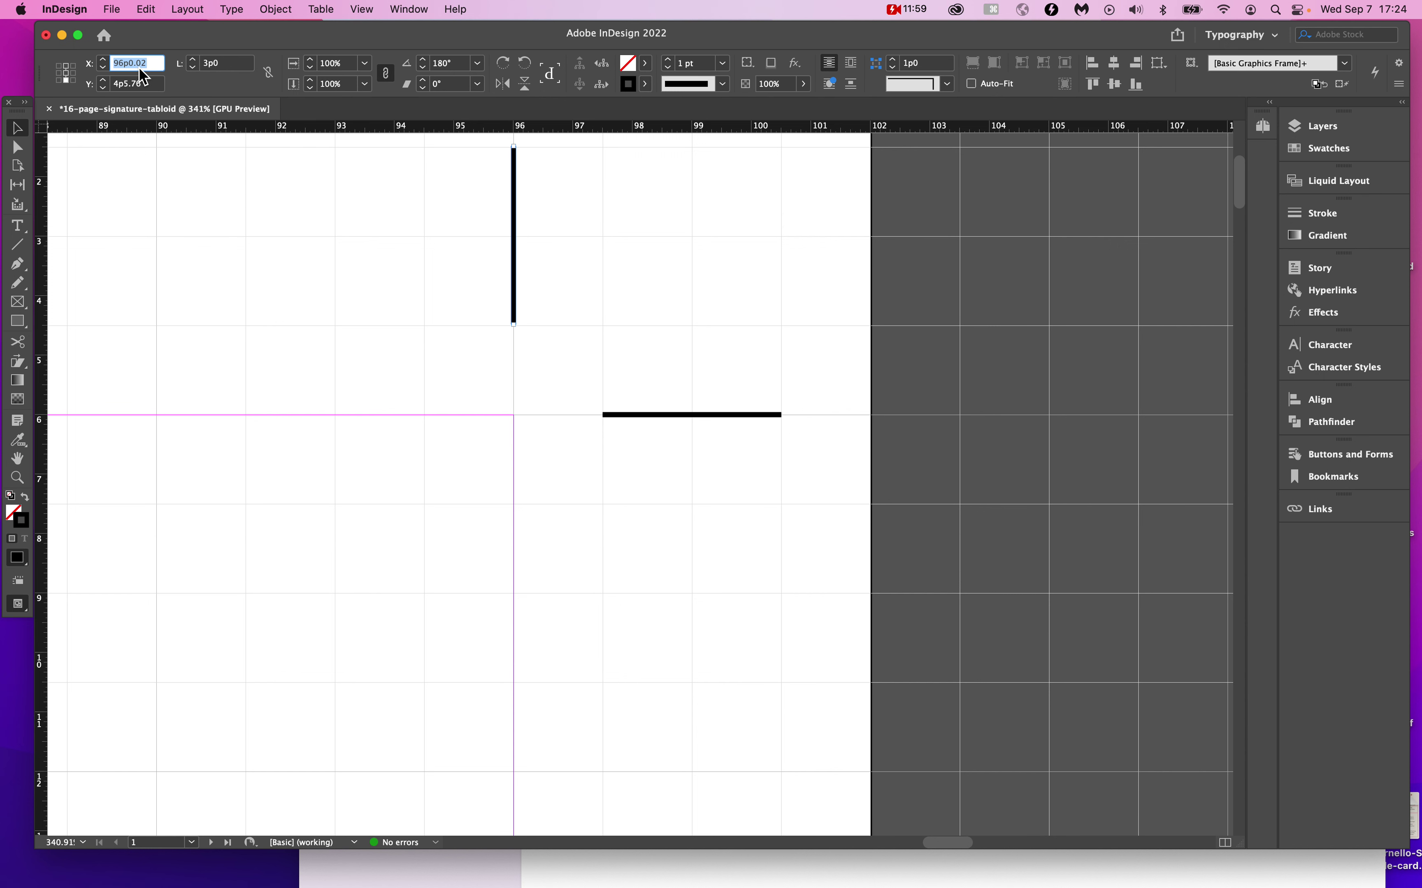
text(92)
key(Tab)
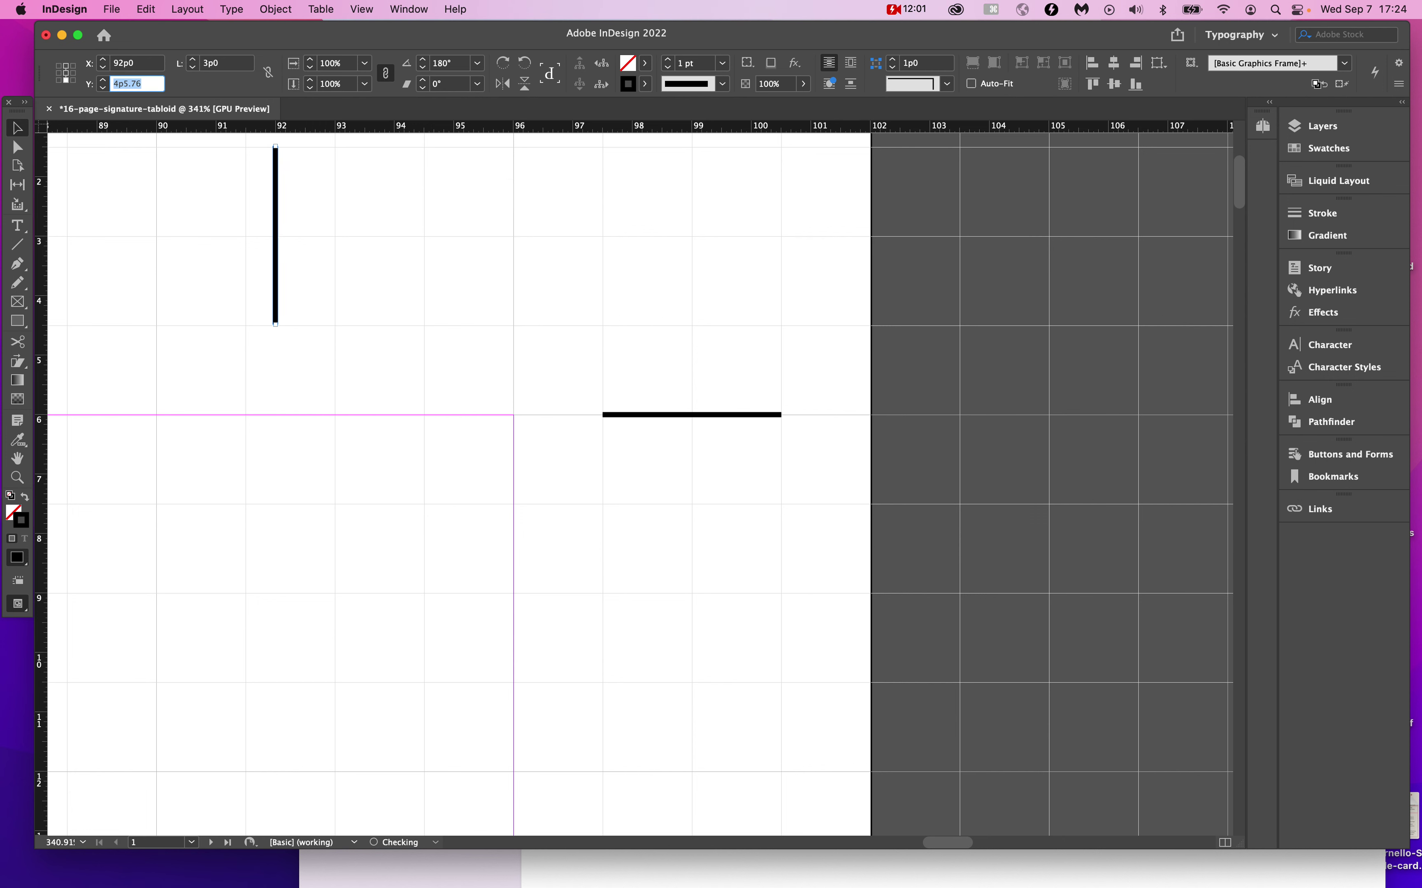
drag(276, 205, 515, 205)
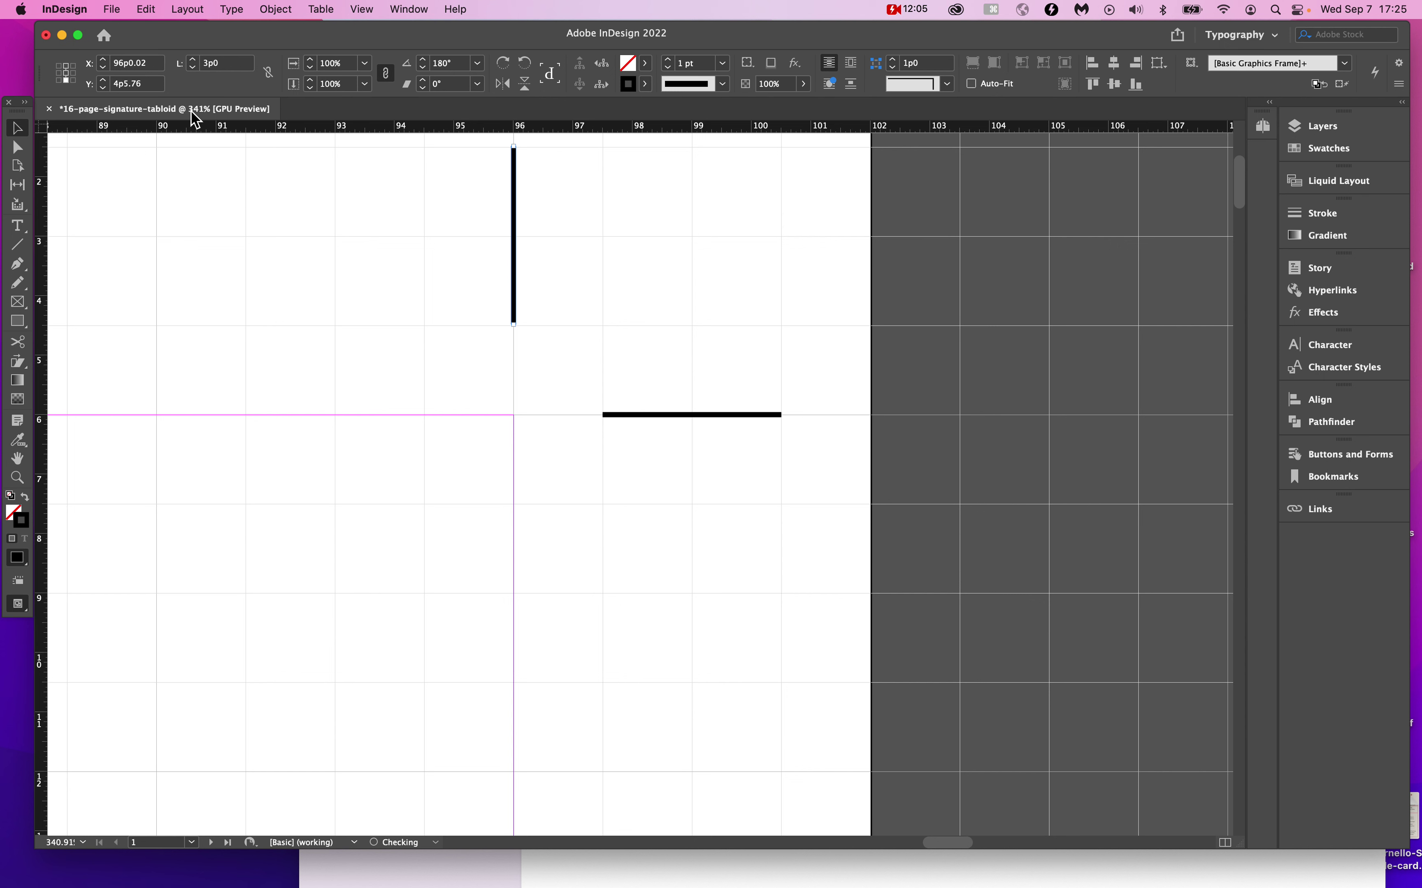
Set the upper-right vertical line's X position to 96p0 and Y position to 4p6, and deselect it.
click(136, 64)
text(96)
key(Tab)
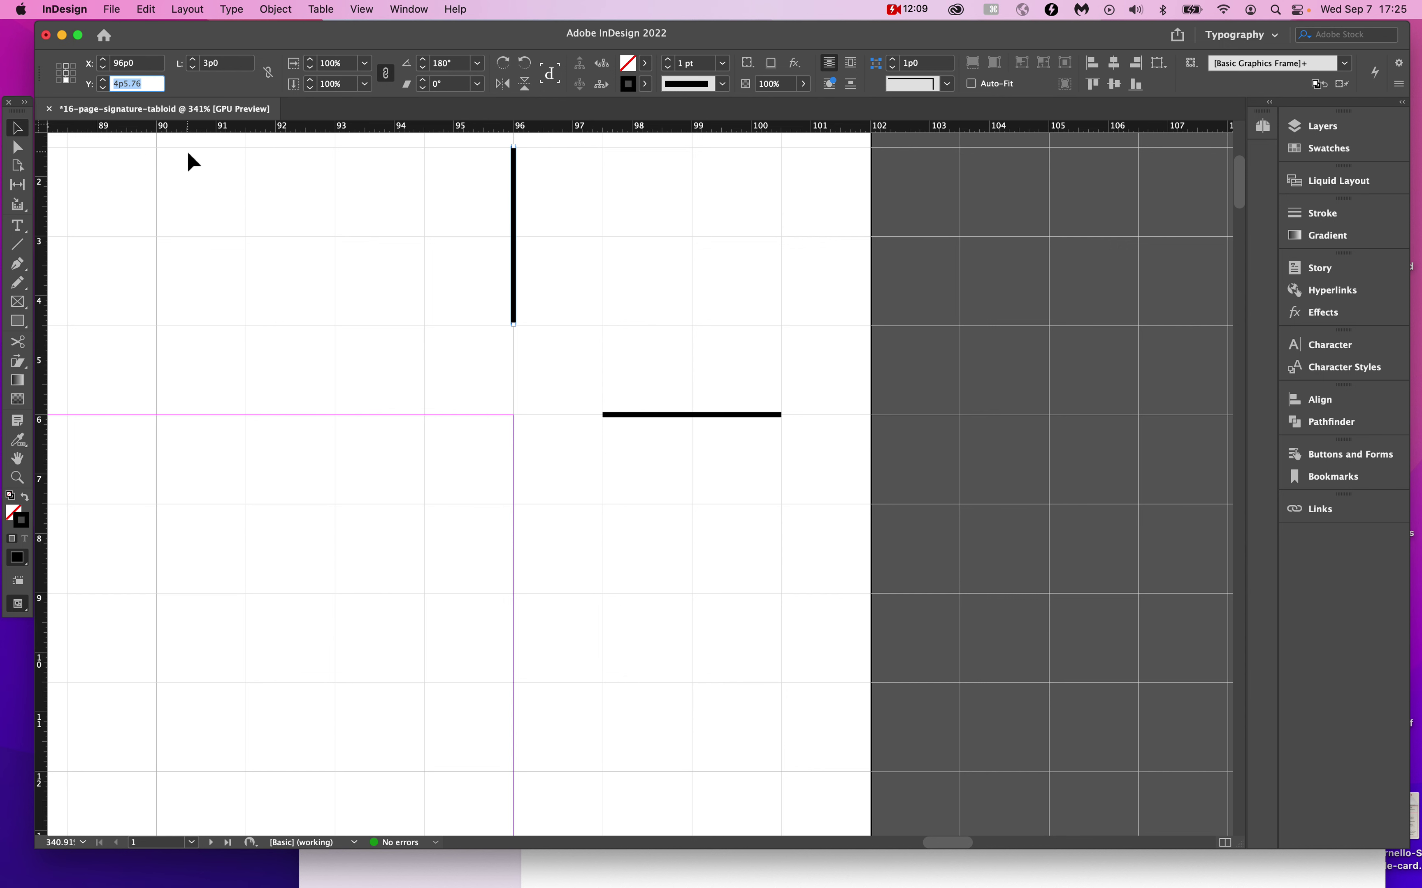
text(44p)
key(BackSpace)
key(BackSpace)
text(p6)
click(322, 271)
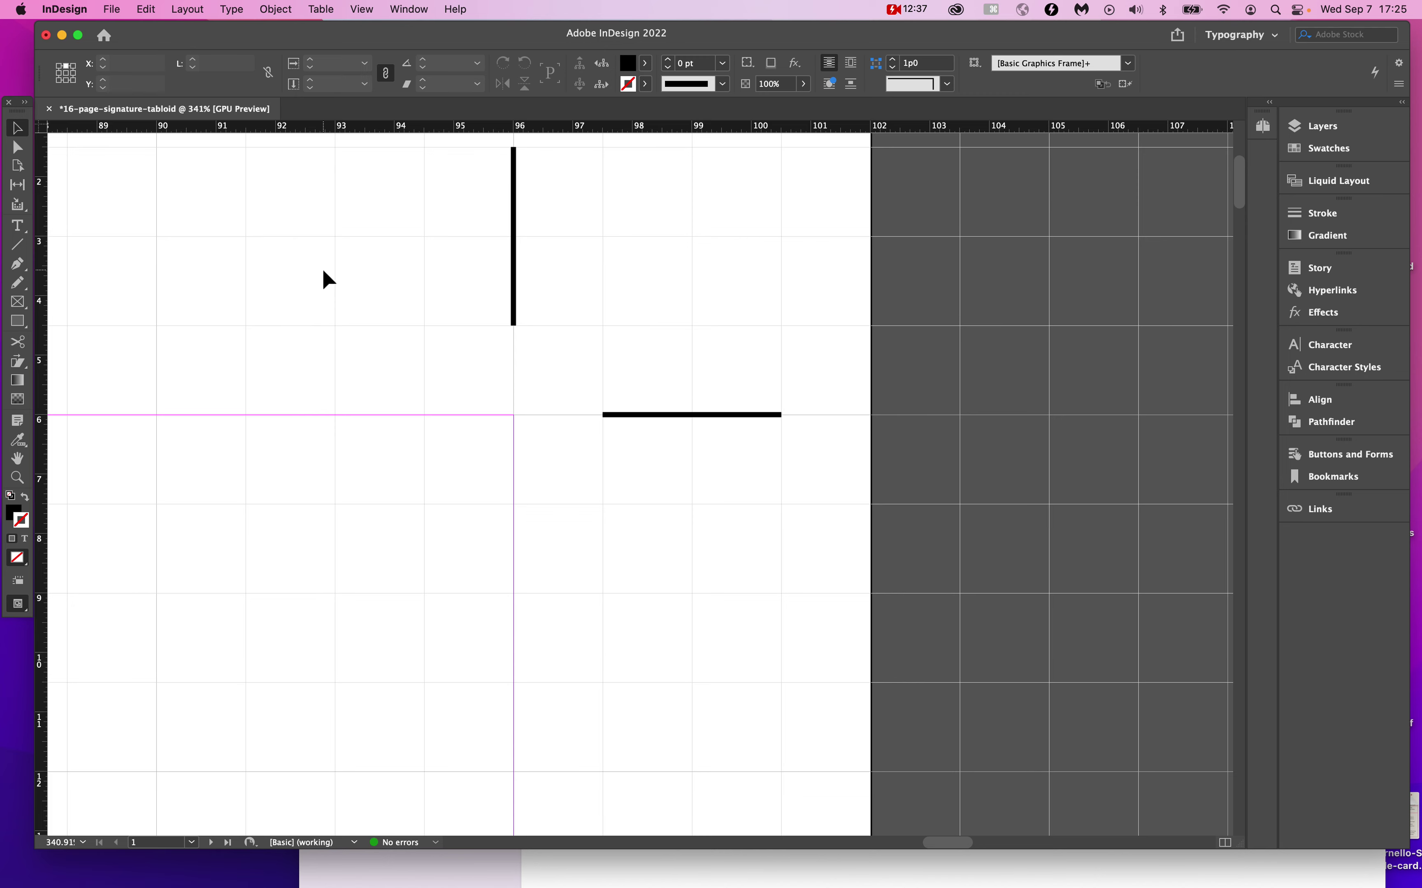
Draw a rectangle about 30p0 by 24p5 over the upper-left margin corner and fill it with C=100 M=0 Y=0 K=0.
scroll(323, 272, down, 10)
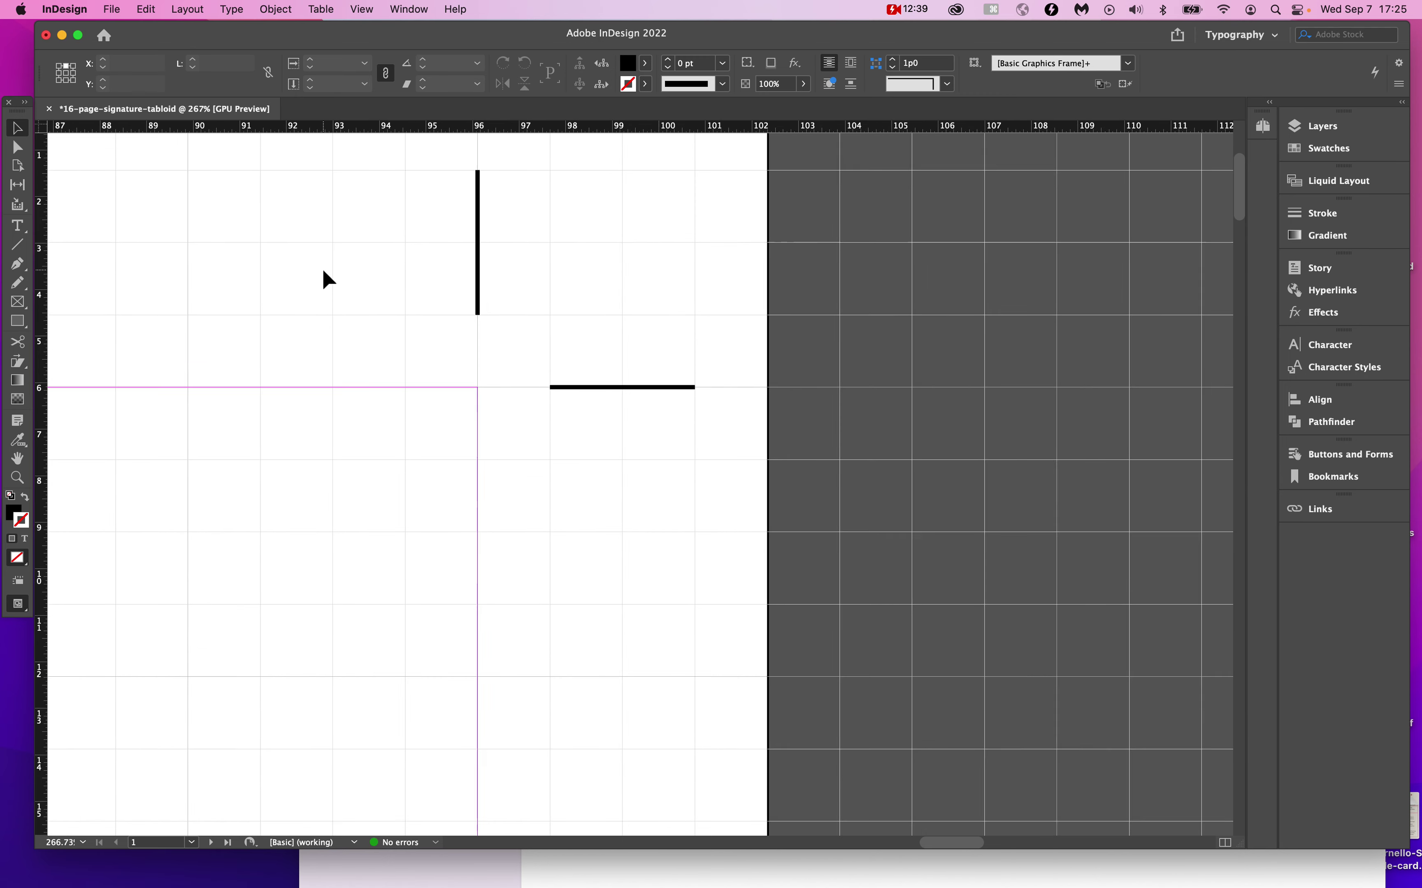
scroll(323, 272, down, 6)
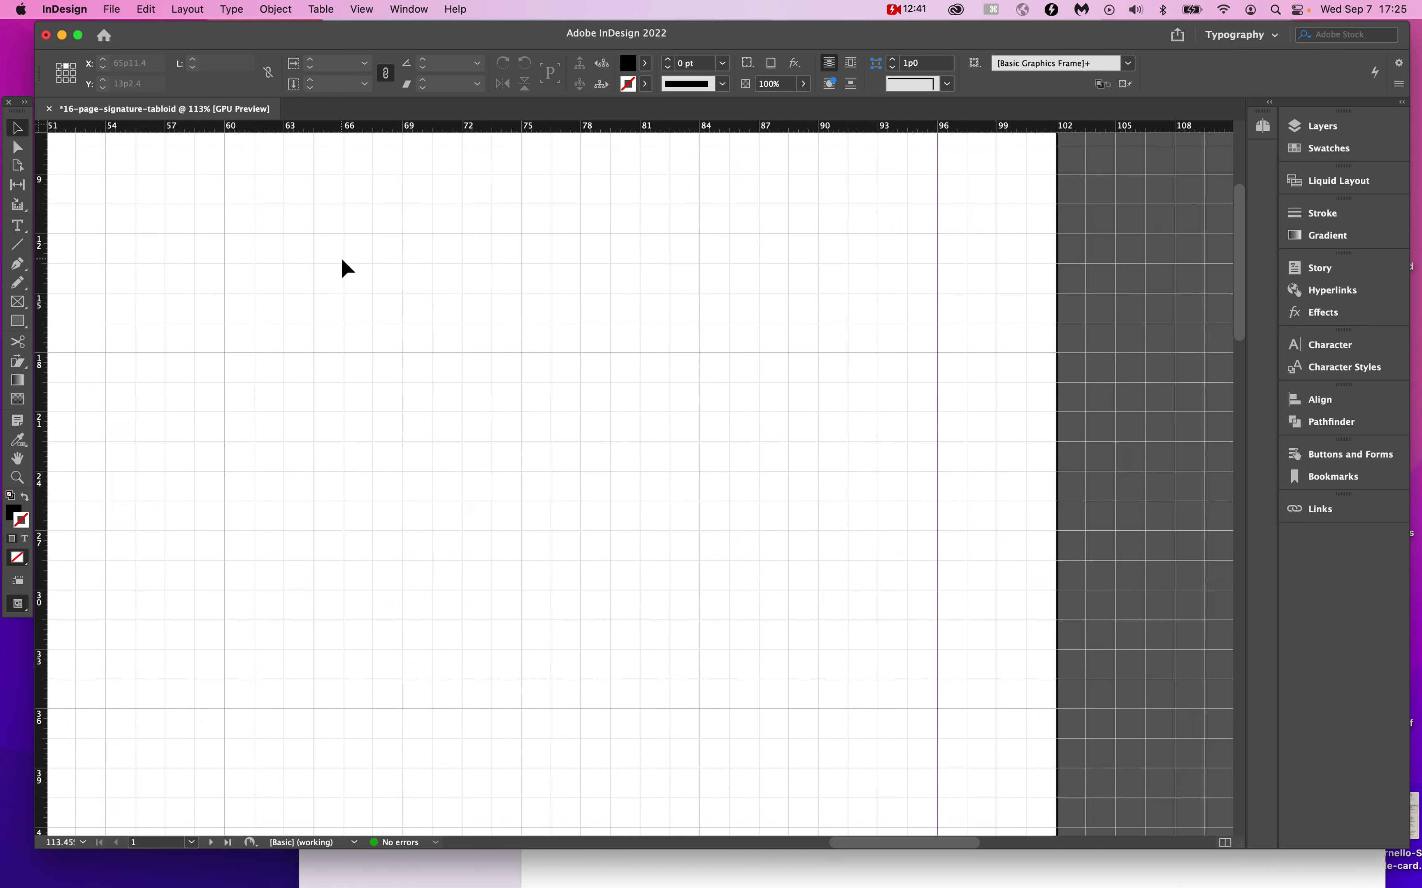
scroll(342, 260, left, 10)
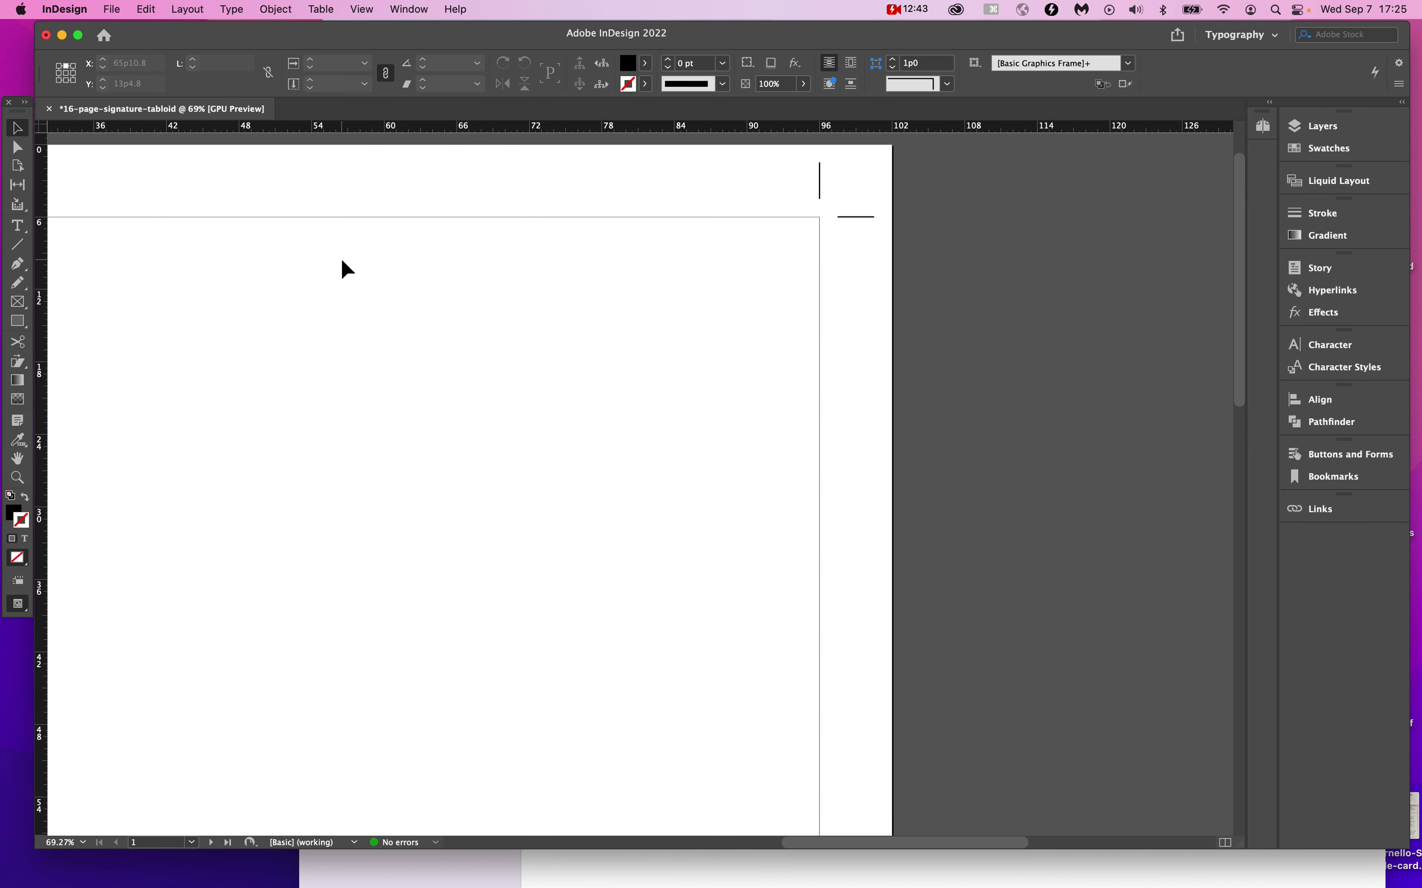
scroll(342, 260, up, 3)
scroll(346, 269, down, 1)
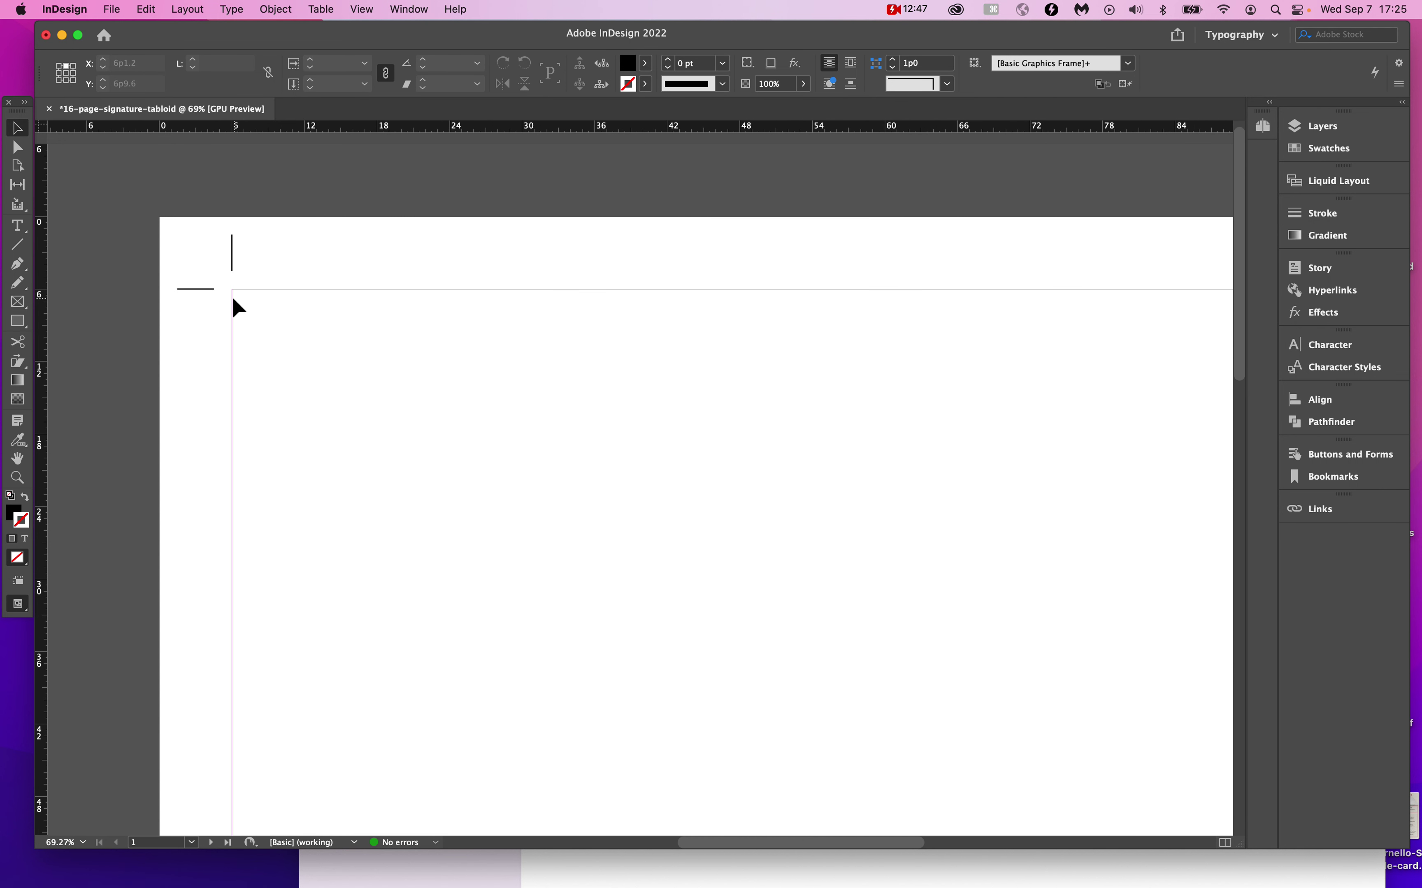
click(20, 323)
drag(213, 271, 576, 566)
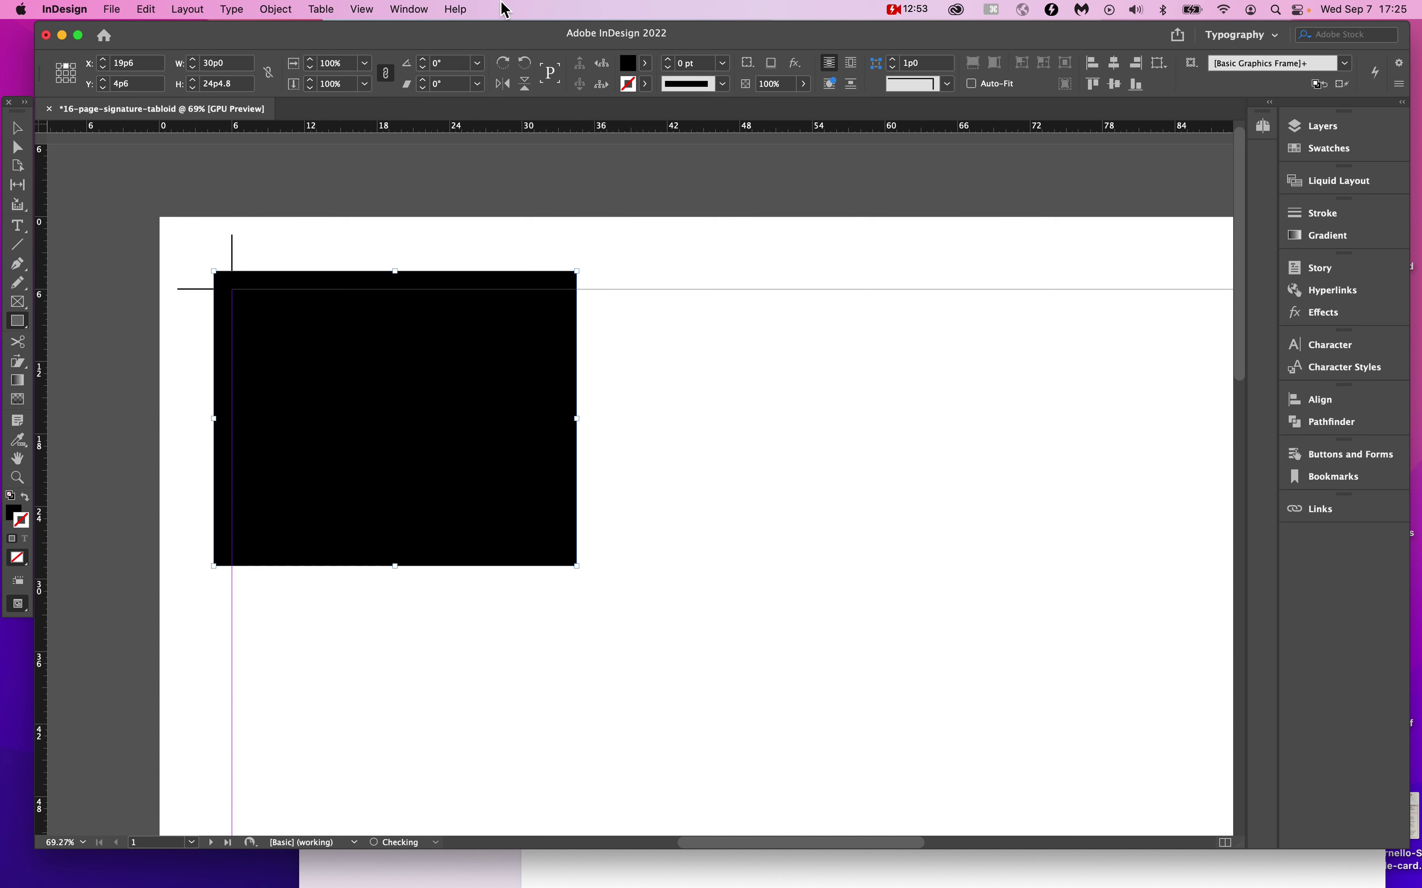
click(646, 64)
click(528, 182)
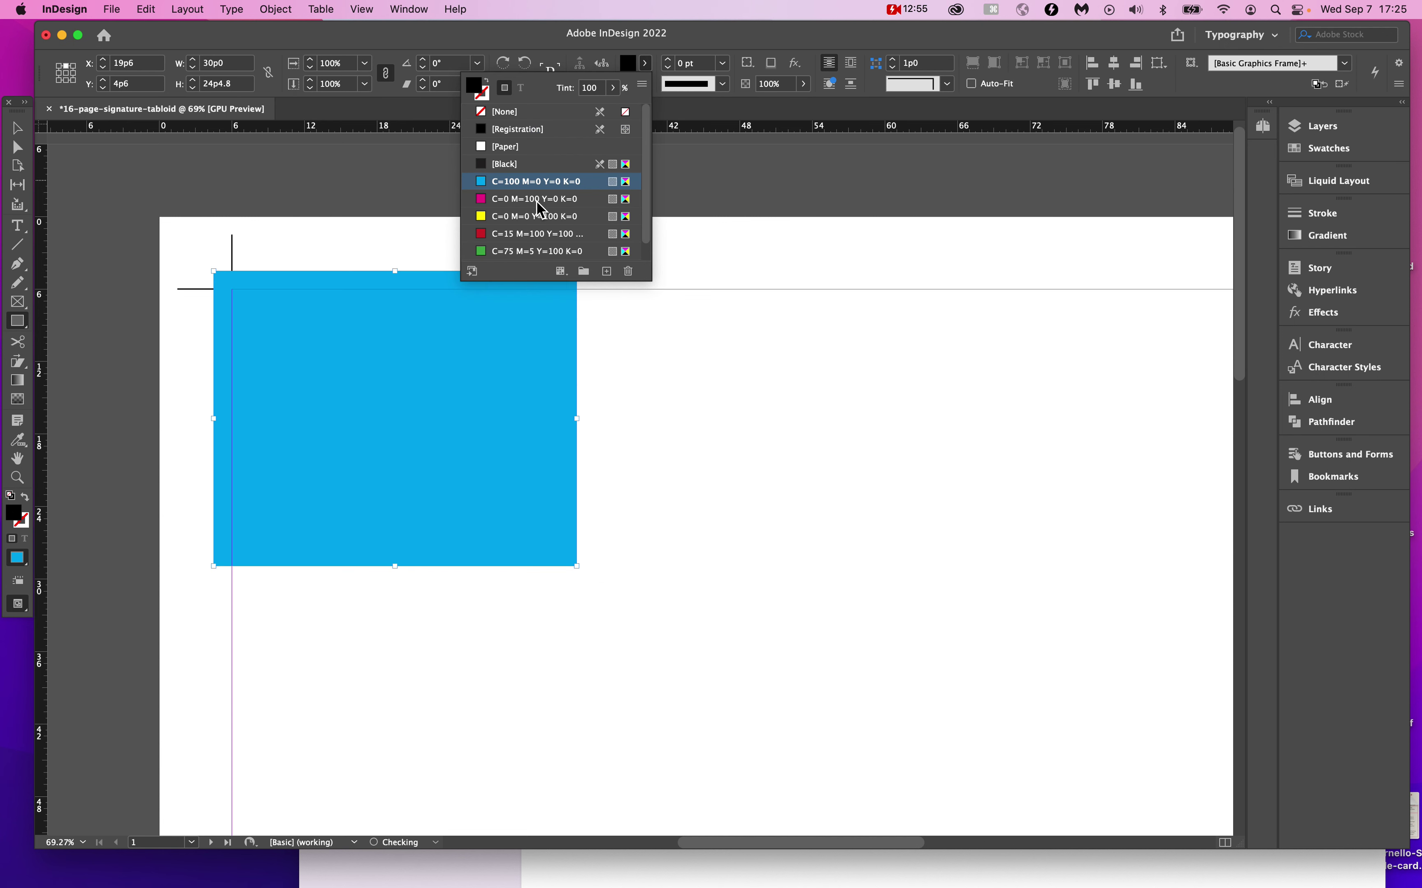
click(600, 381)
click(793, 462)
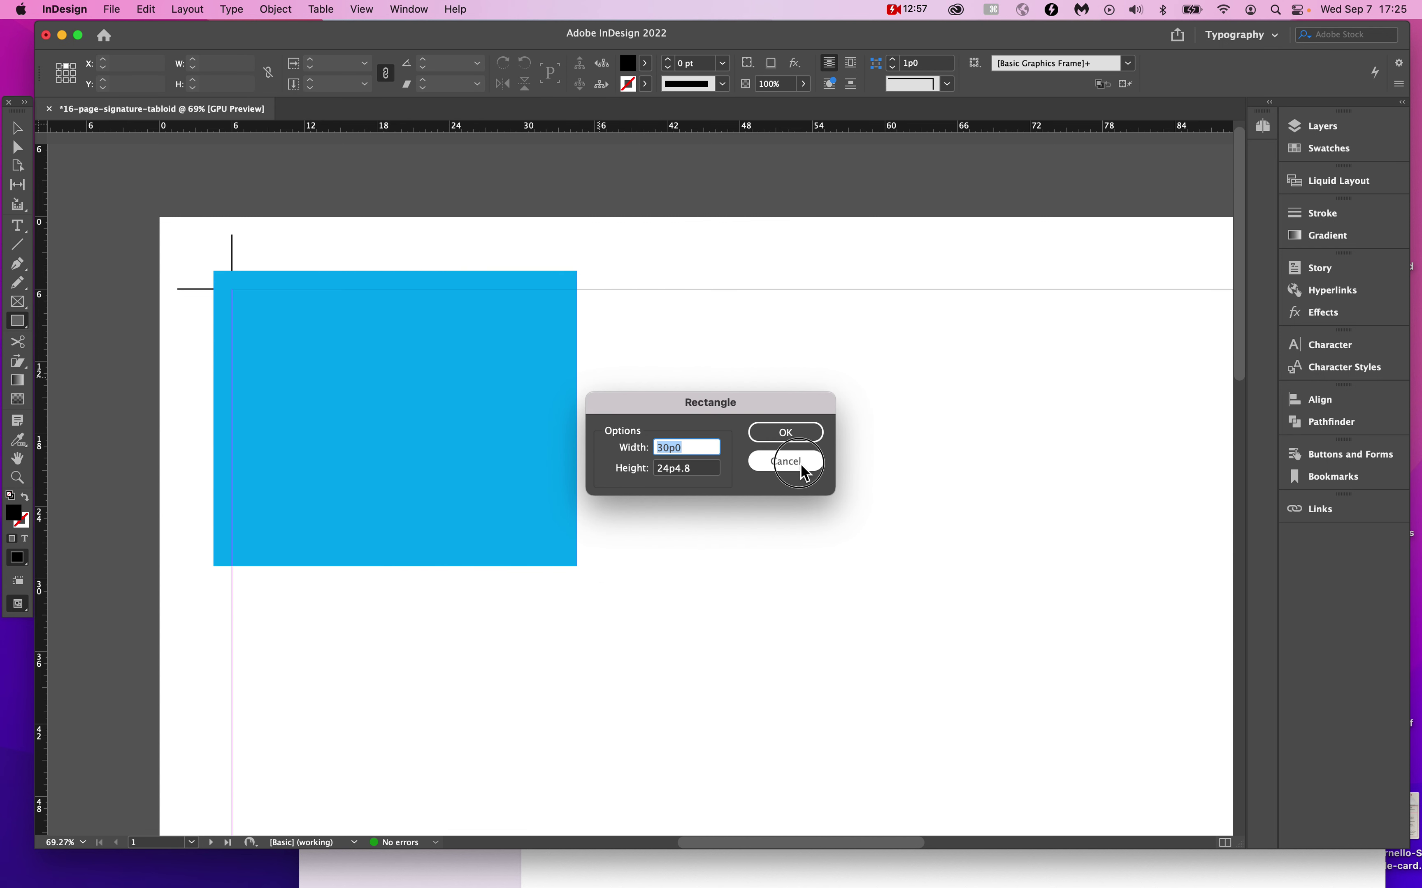
click(18, 130)
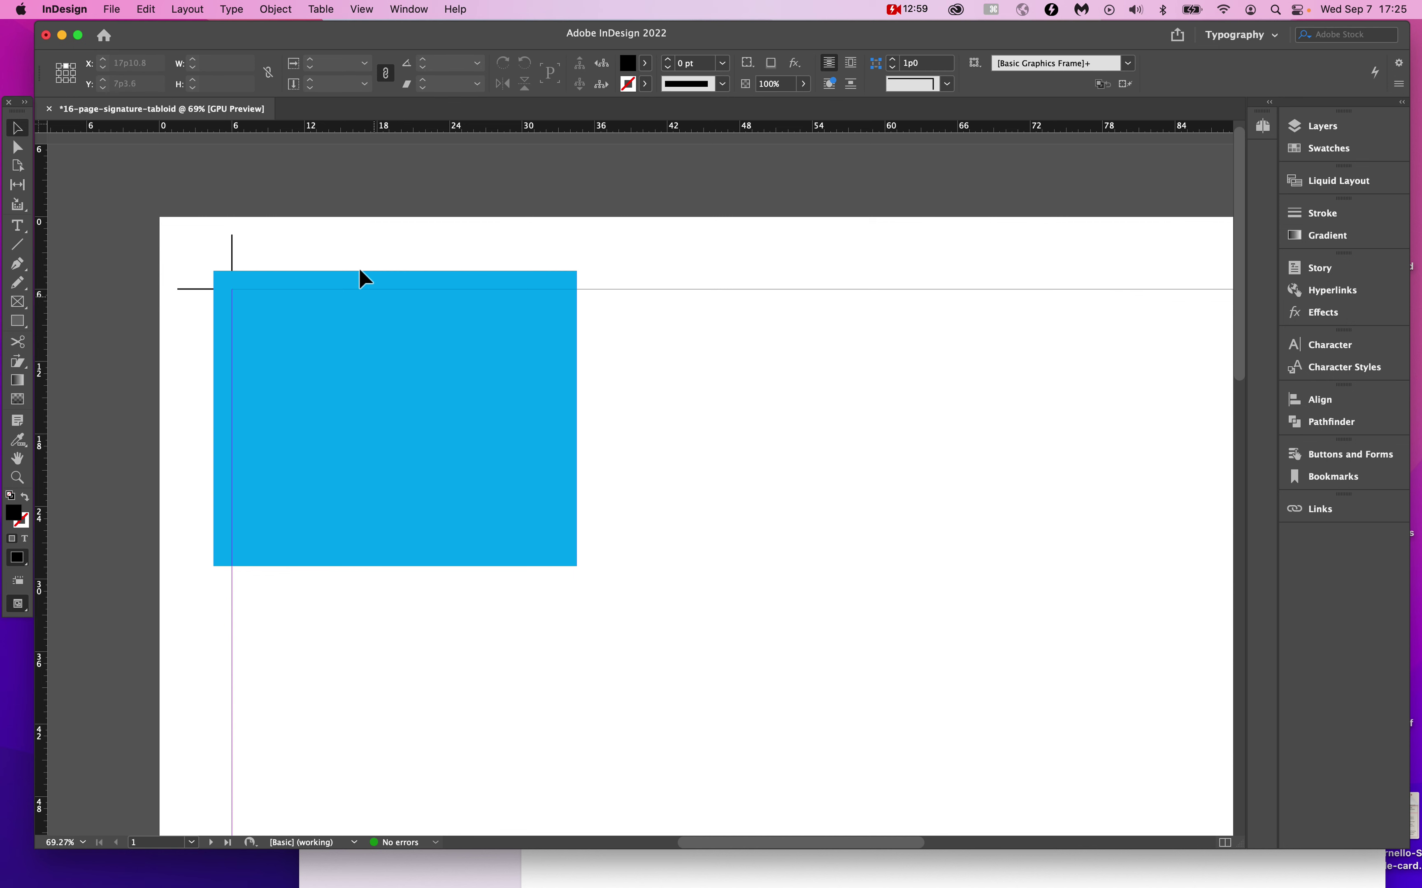
Extend the upper-left vertical mark downward along the left margin to a length of about 50p8.
scroll(156, 342, left, 2)
scroll(156, 342, down, 1)
key(a)
click(269, 234)
key(v)
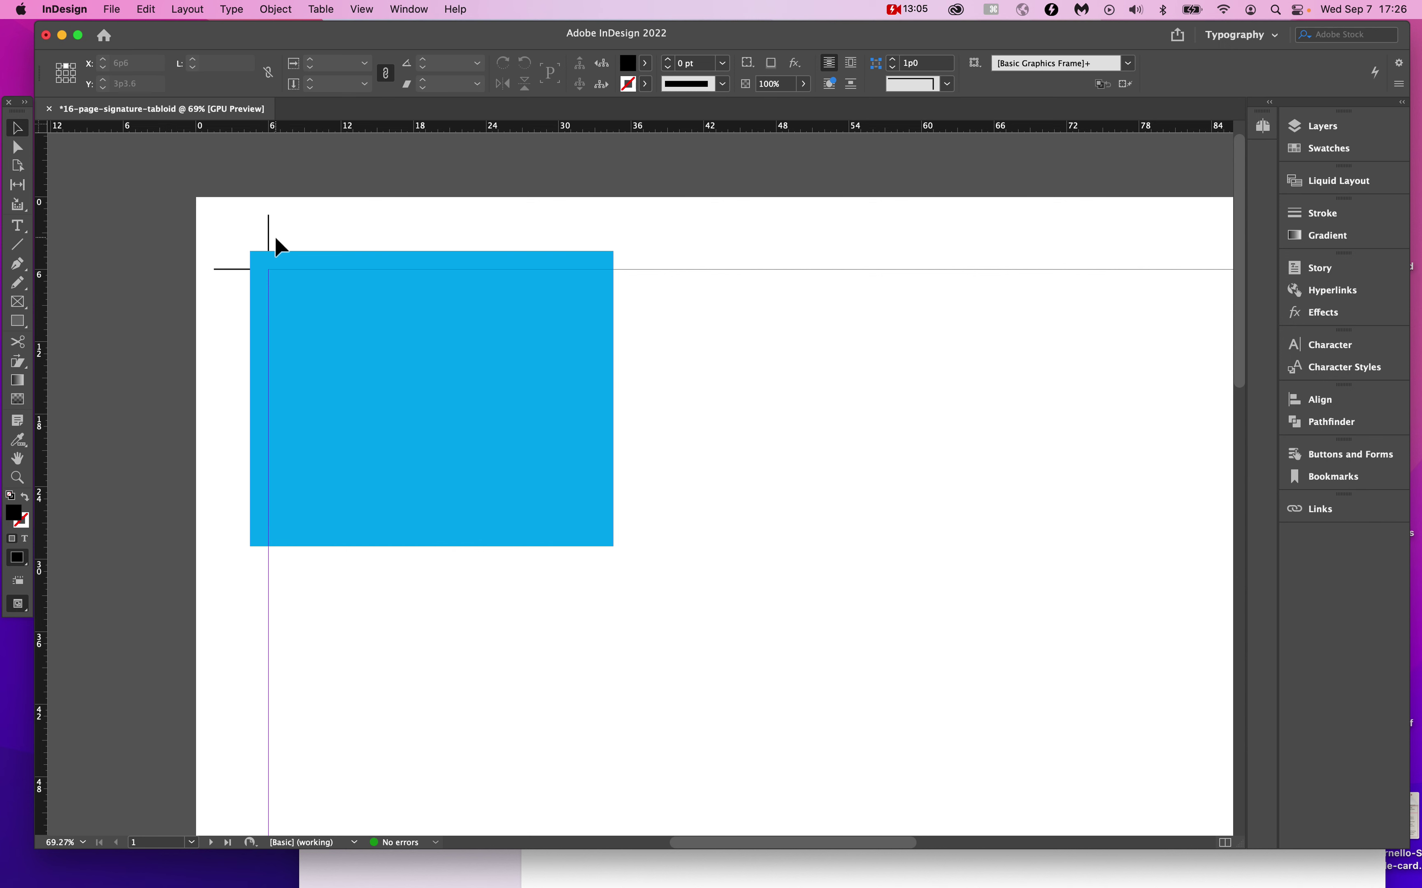
drag(271, 259, 266, 825)
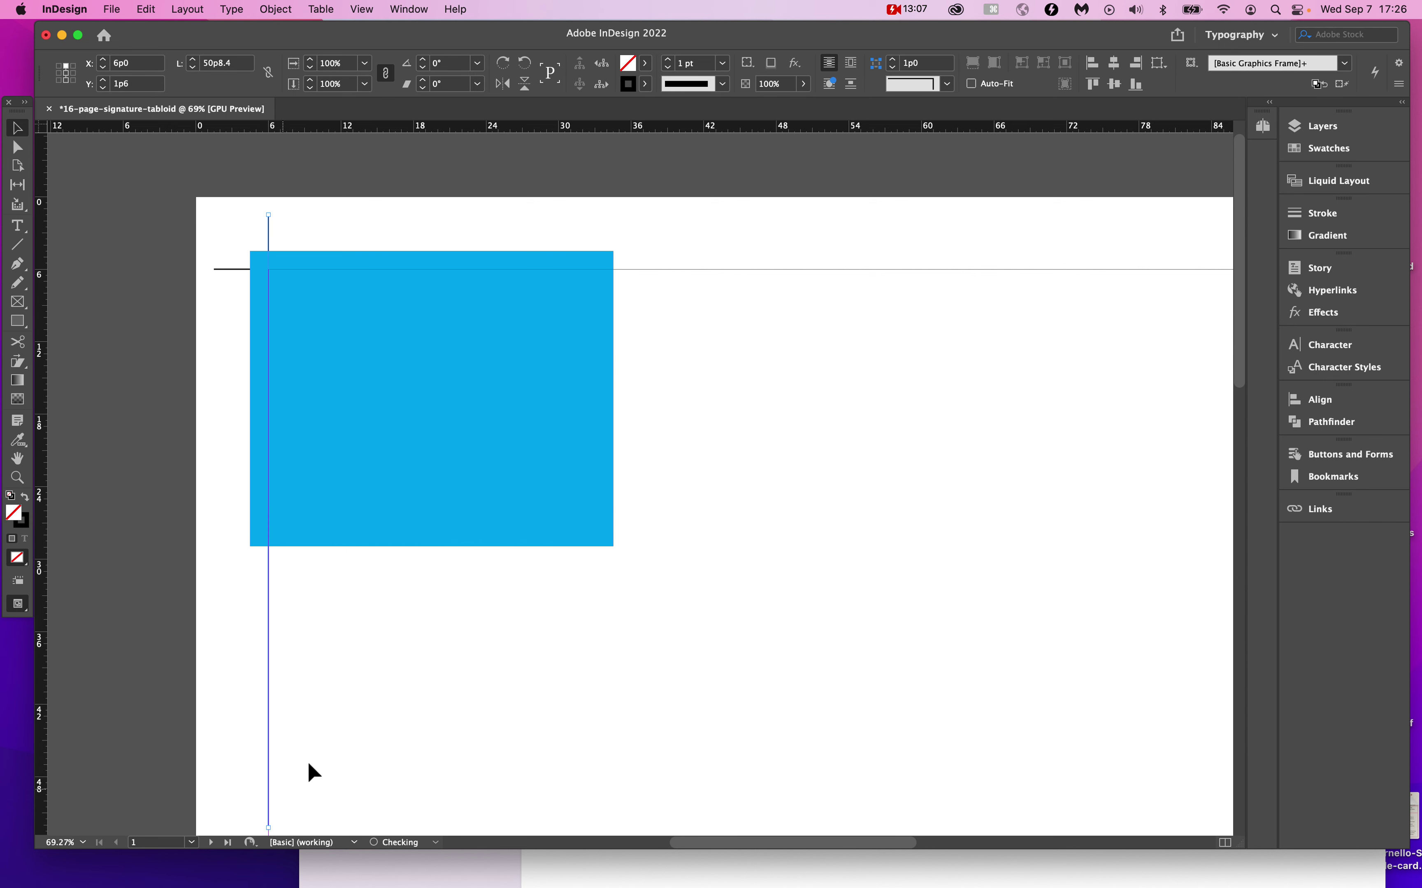
Bring the cyan rectangle in front of the extended vertical line and deselect it.
click(363, 716)
click(422, 497)
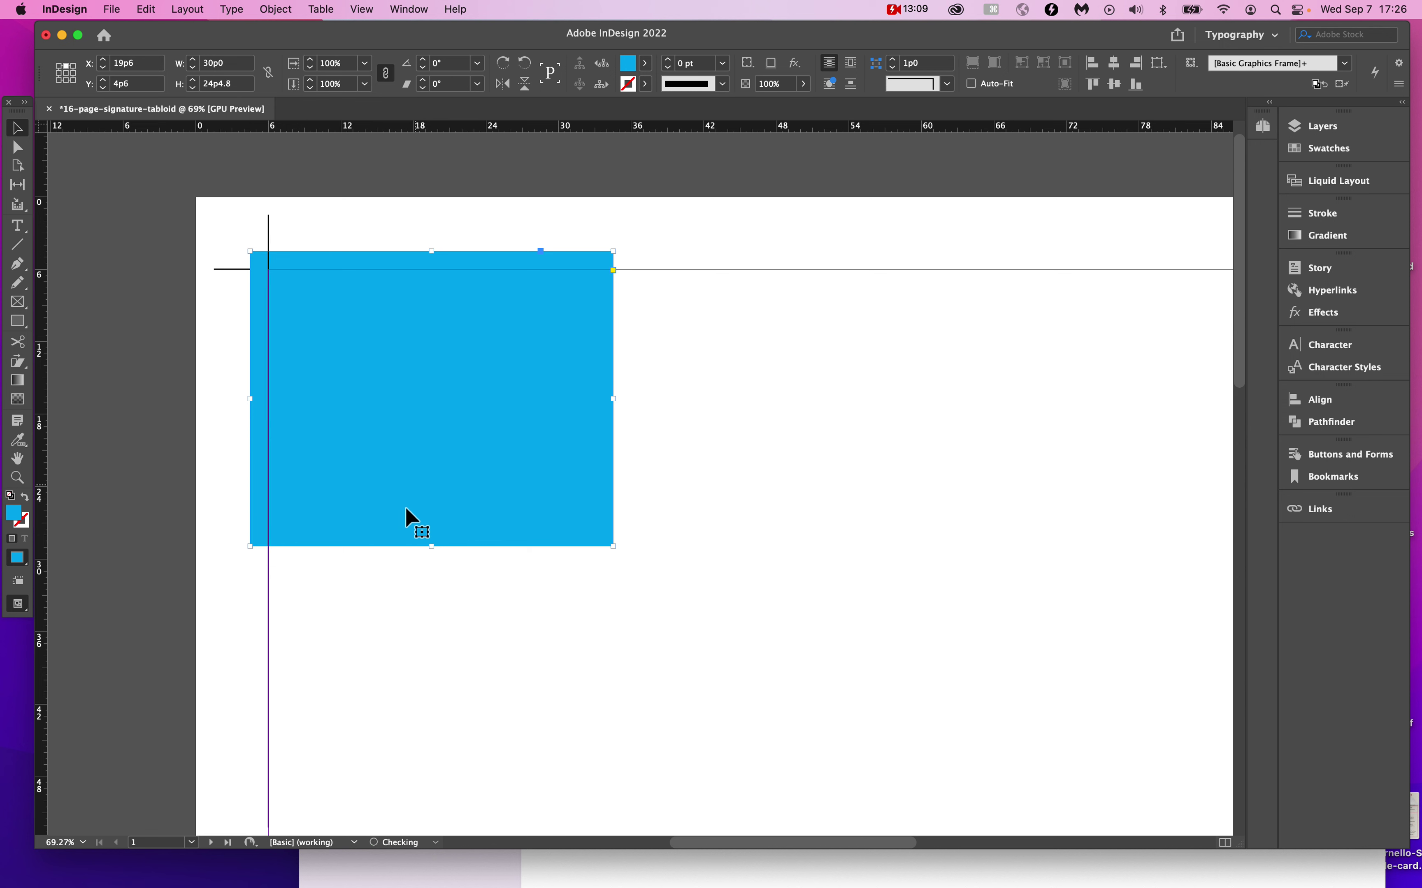
click(389, 620)
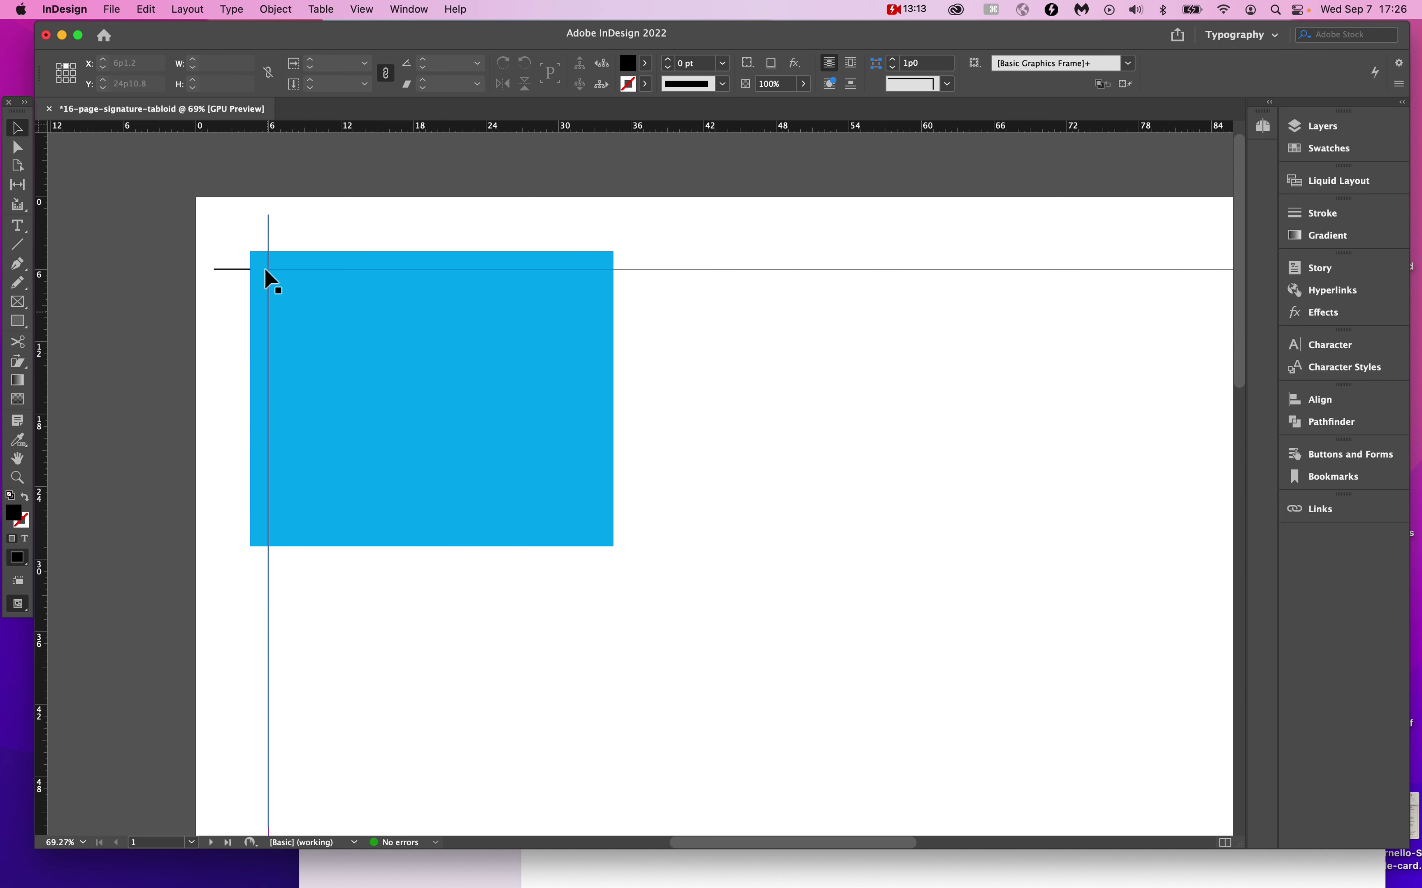
click(294, 542)
click(389, 666)
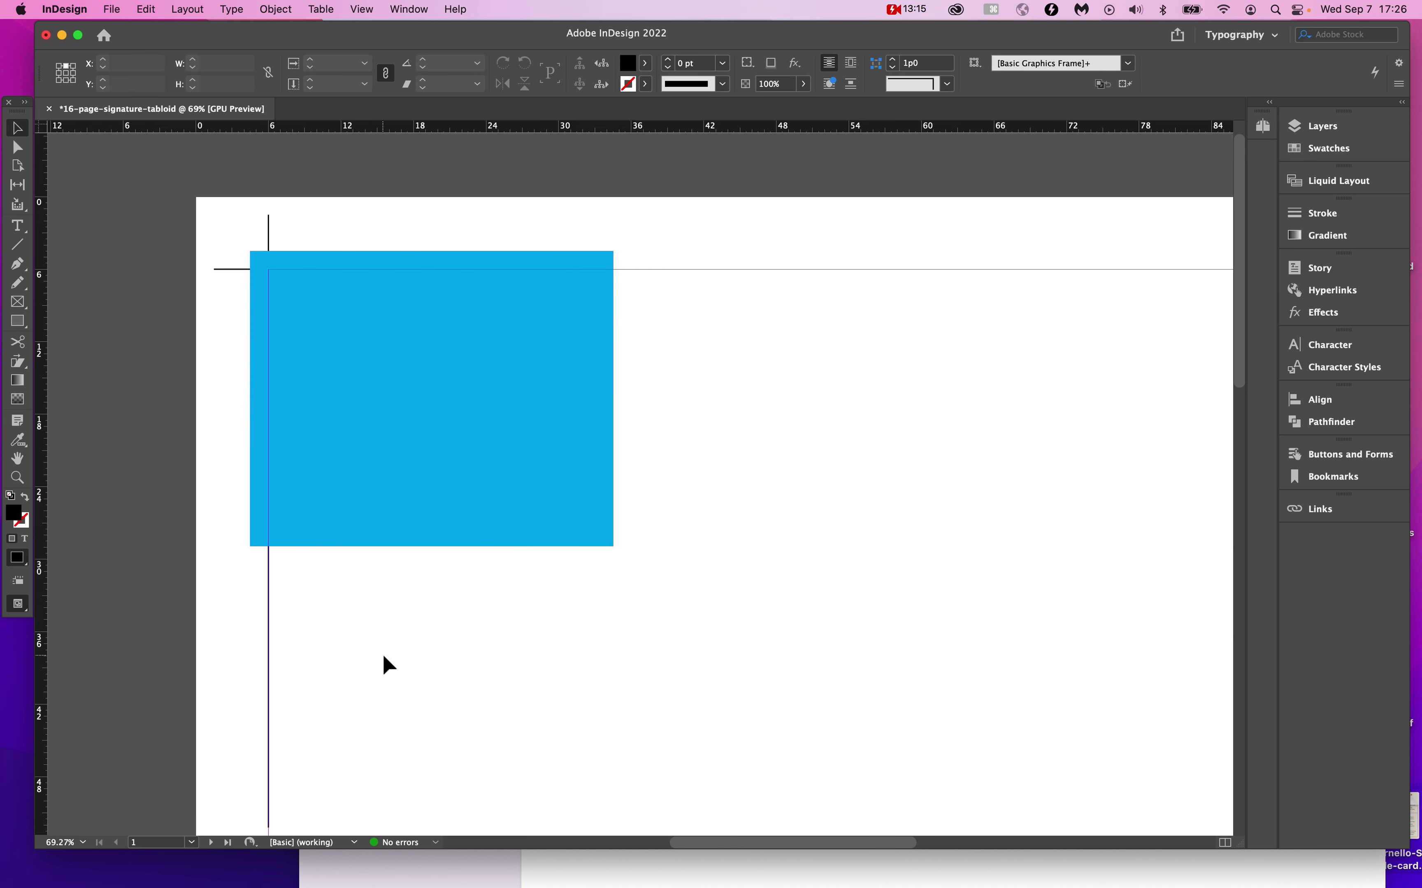
Undo the line extension and the cyan rectangle so only the corner marks remain on the page.
scroll(388, 666, down, 3)
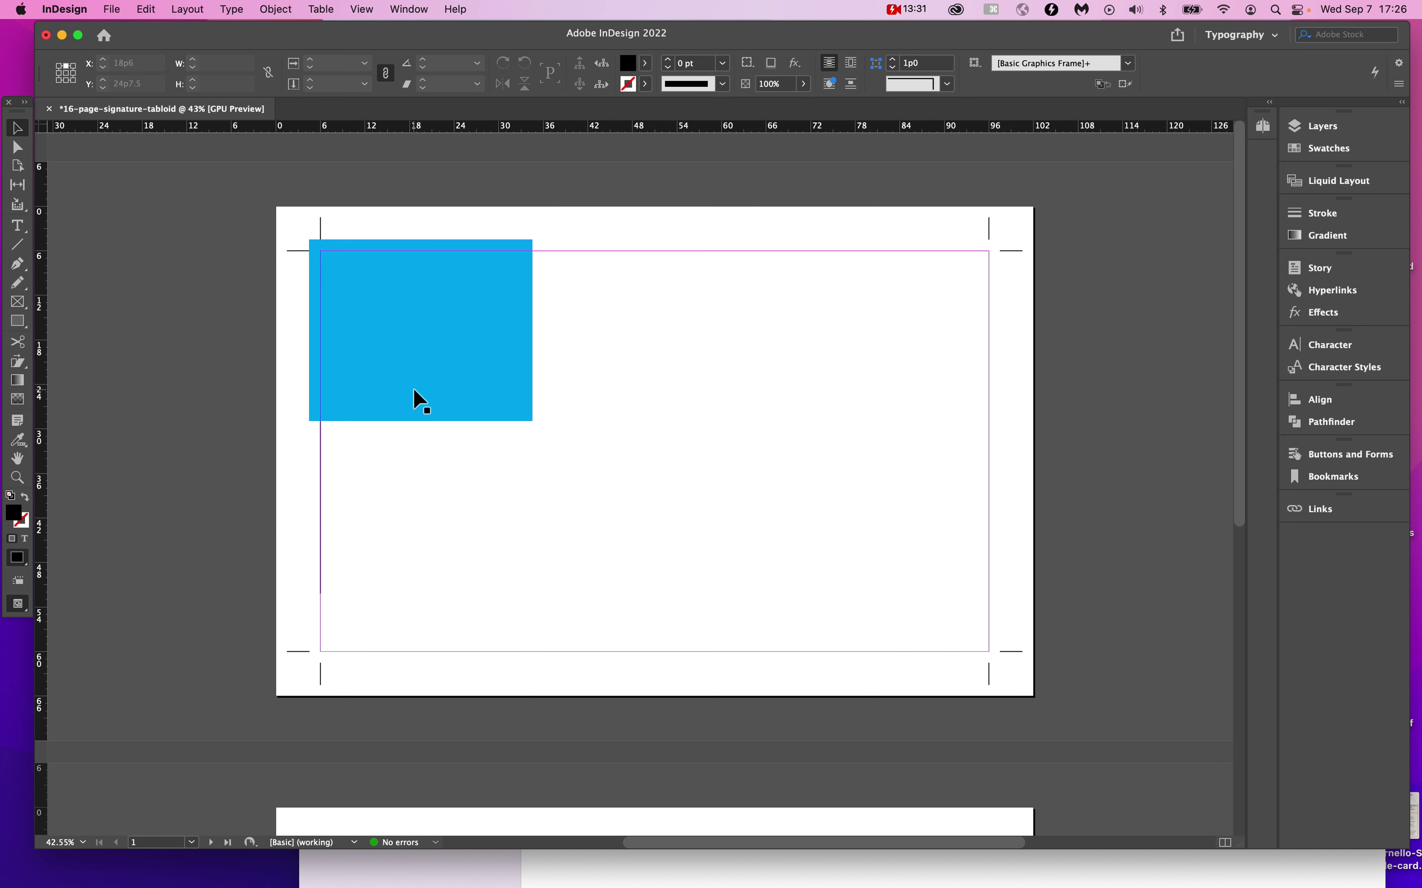
key(super+z)
click(449, 471)
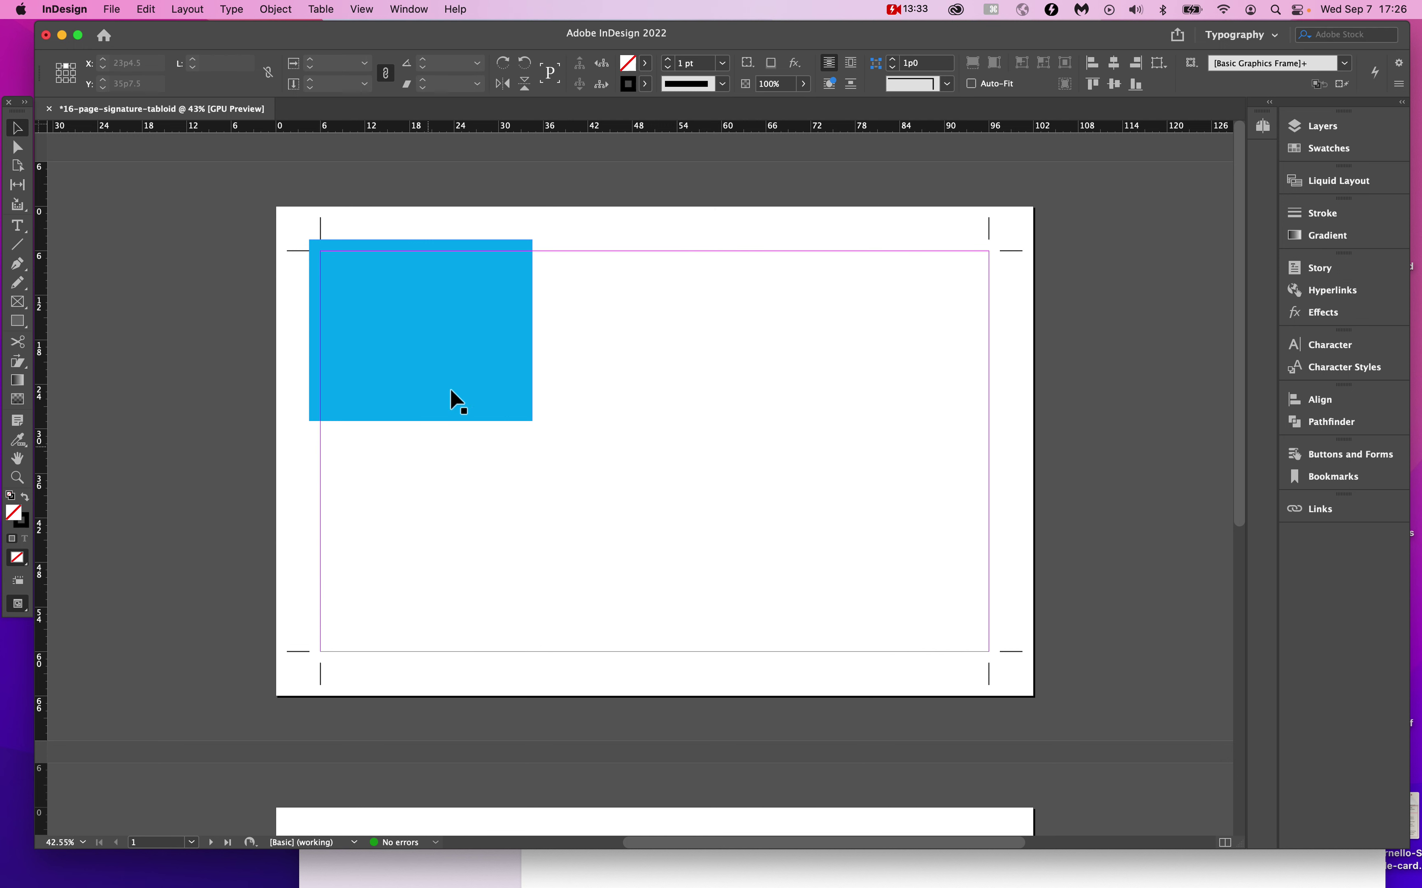
key(super+z)
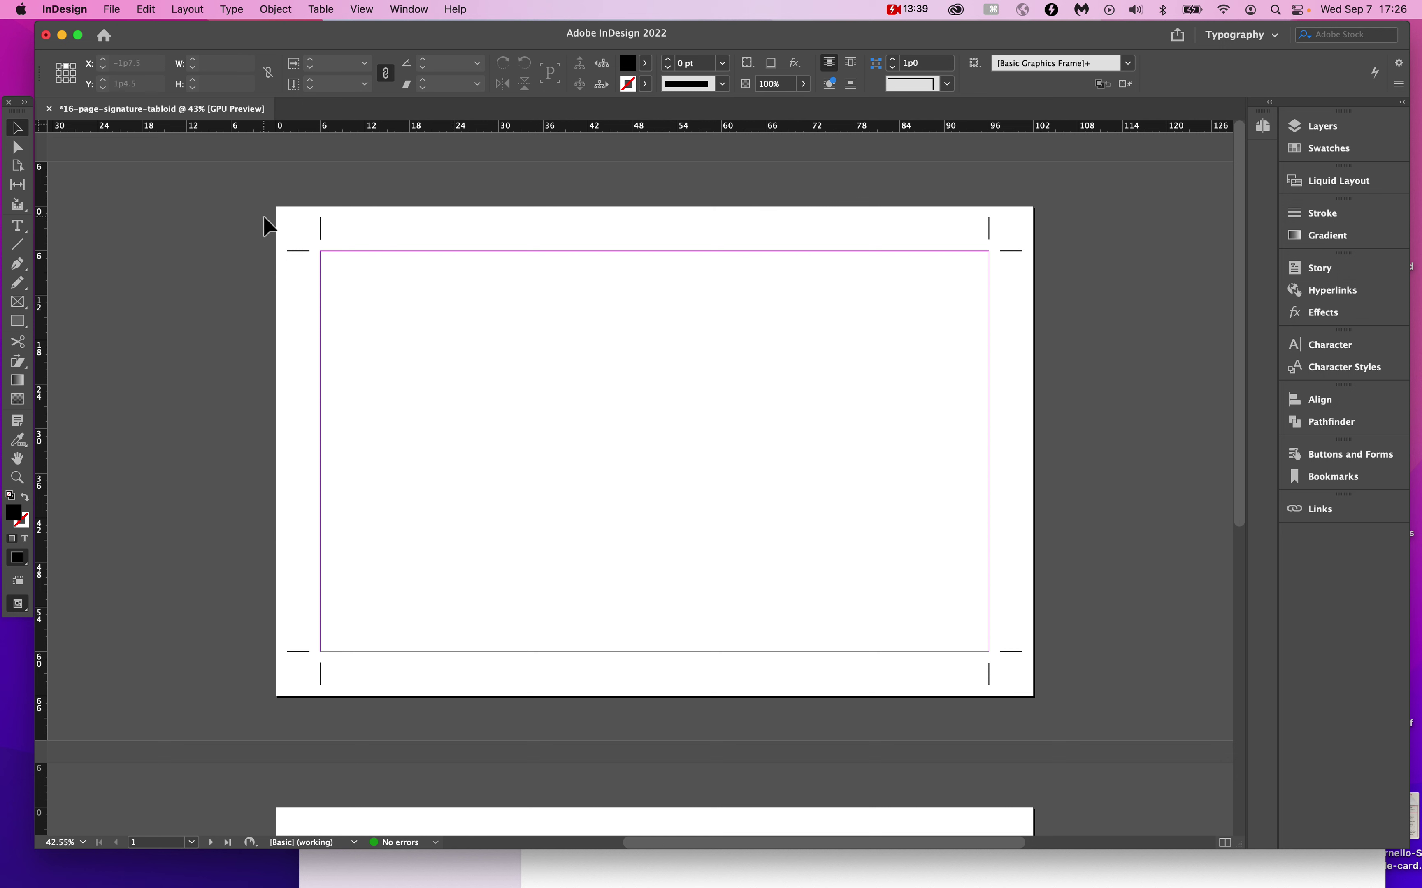
Show the document's page list, highlight A-Parent and select all eight corner marks on page 1.
scroll(584, 420, down, 10)
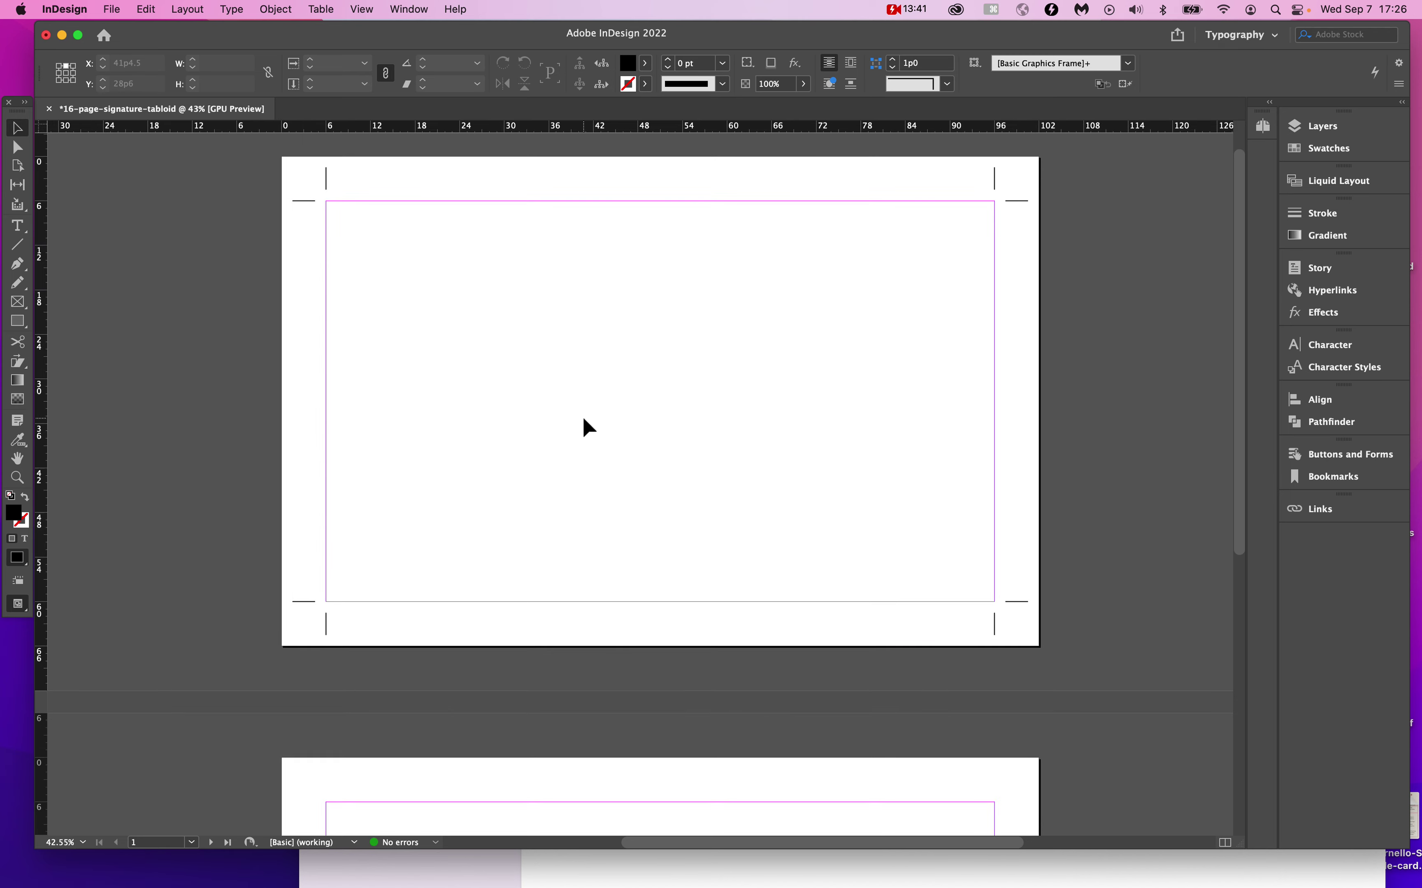
scroll(451, 529, up, 4)
scroll(450, 533, up, 4)
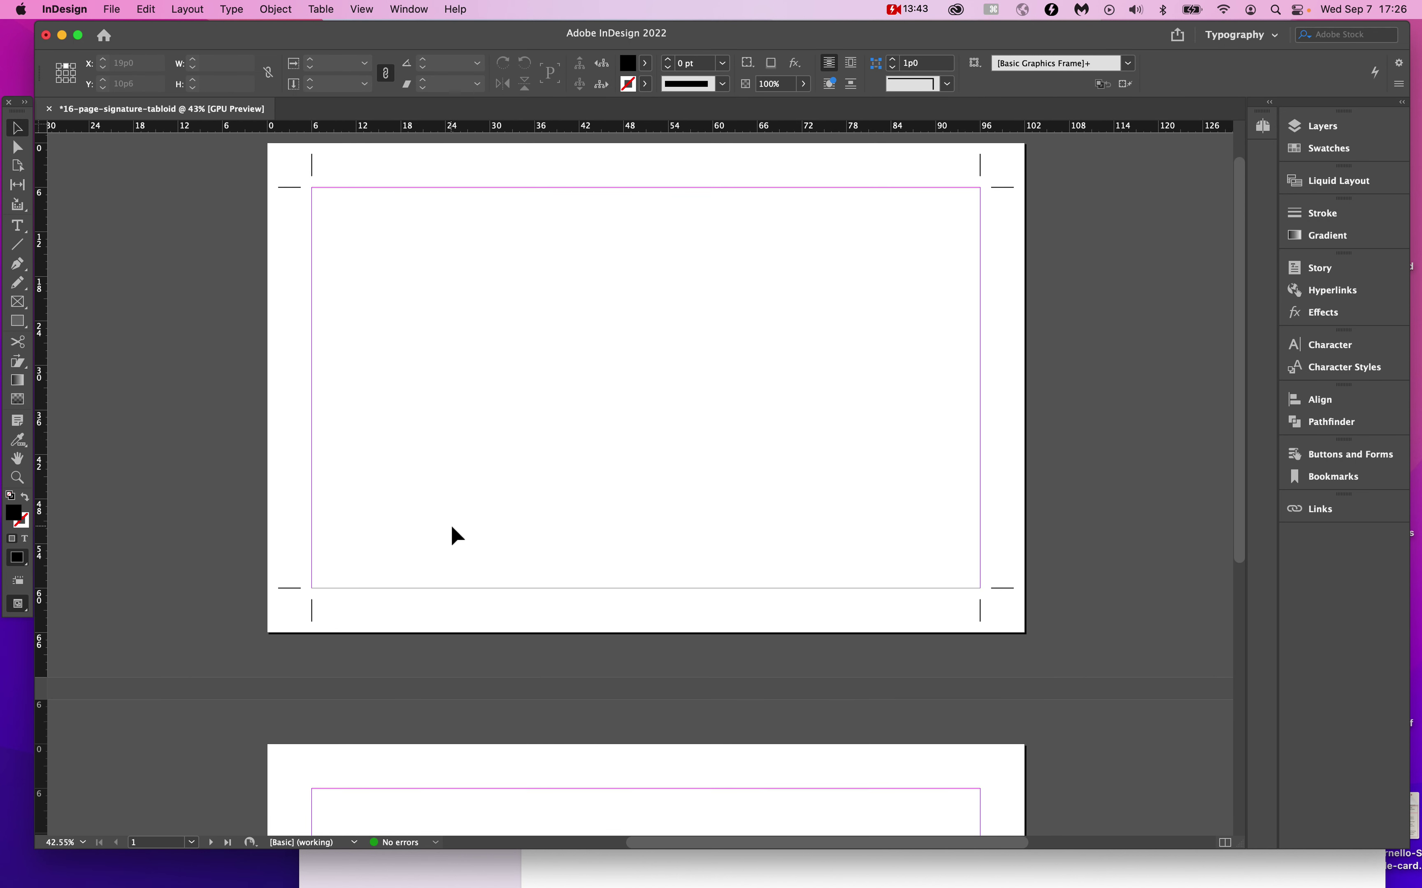
click(1263, 125)
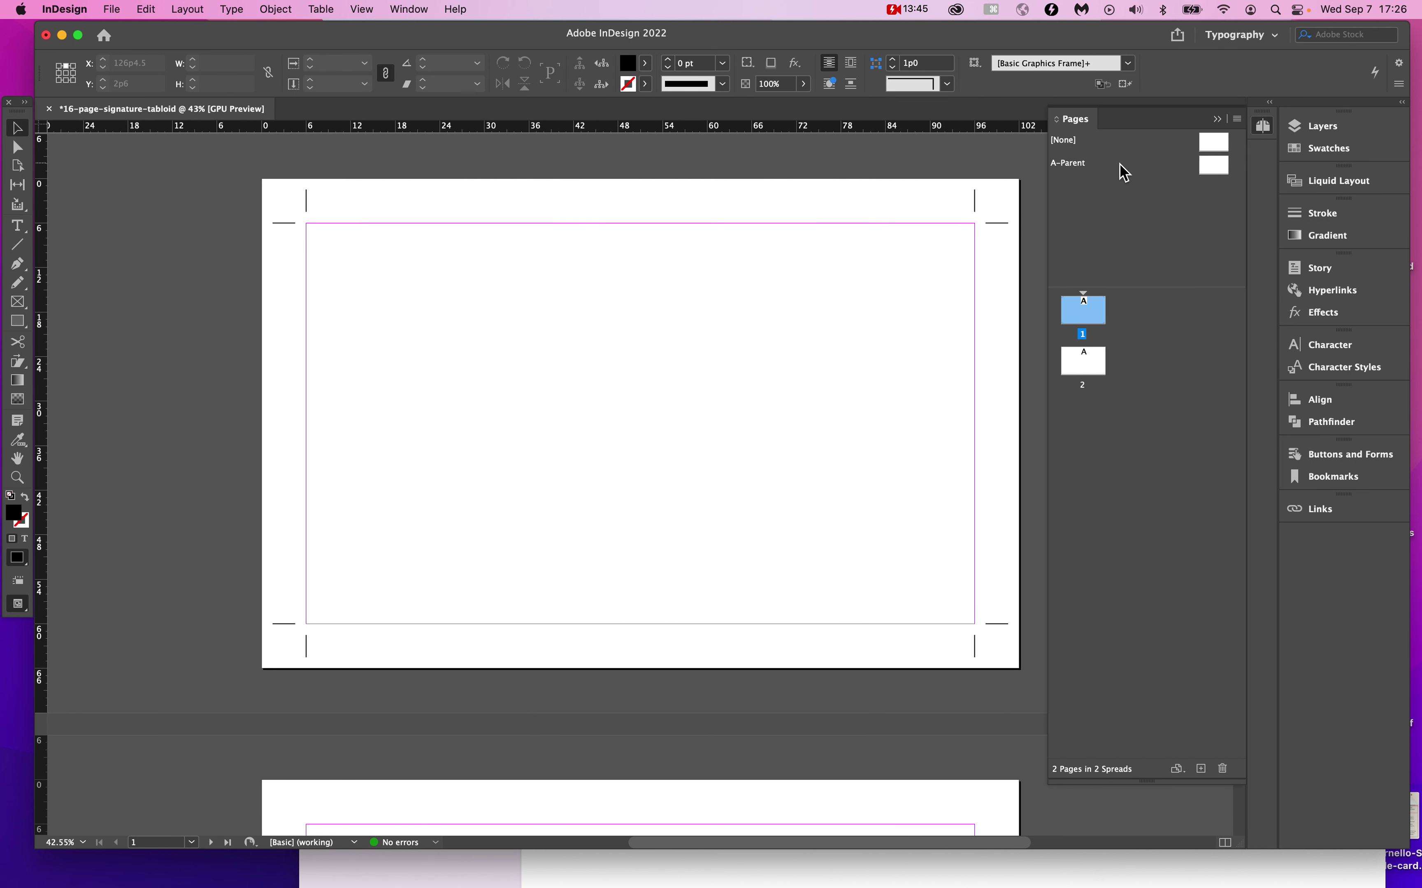
click(1074, 166)
mouse_move(1070, 165)
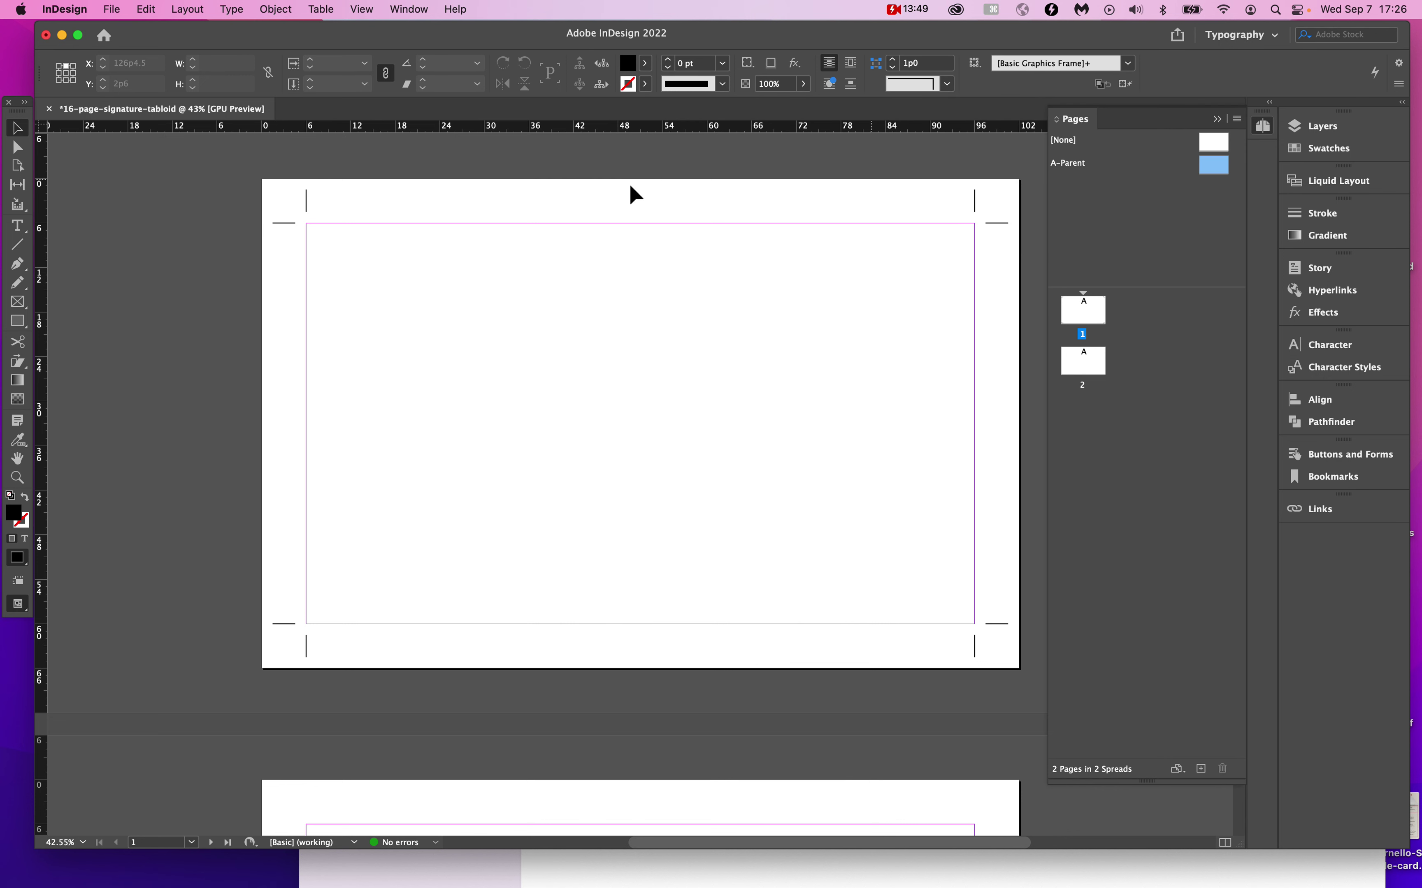
drag(226, 178, 1010, 696)
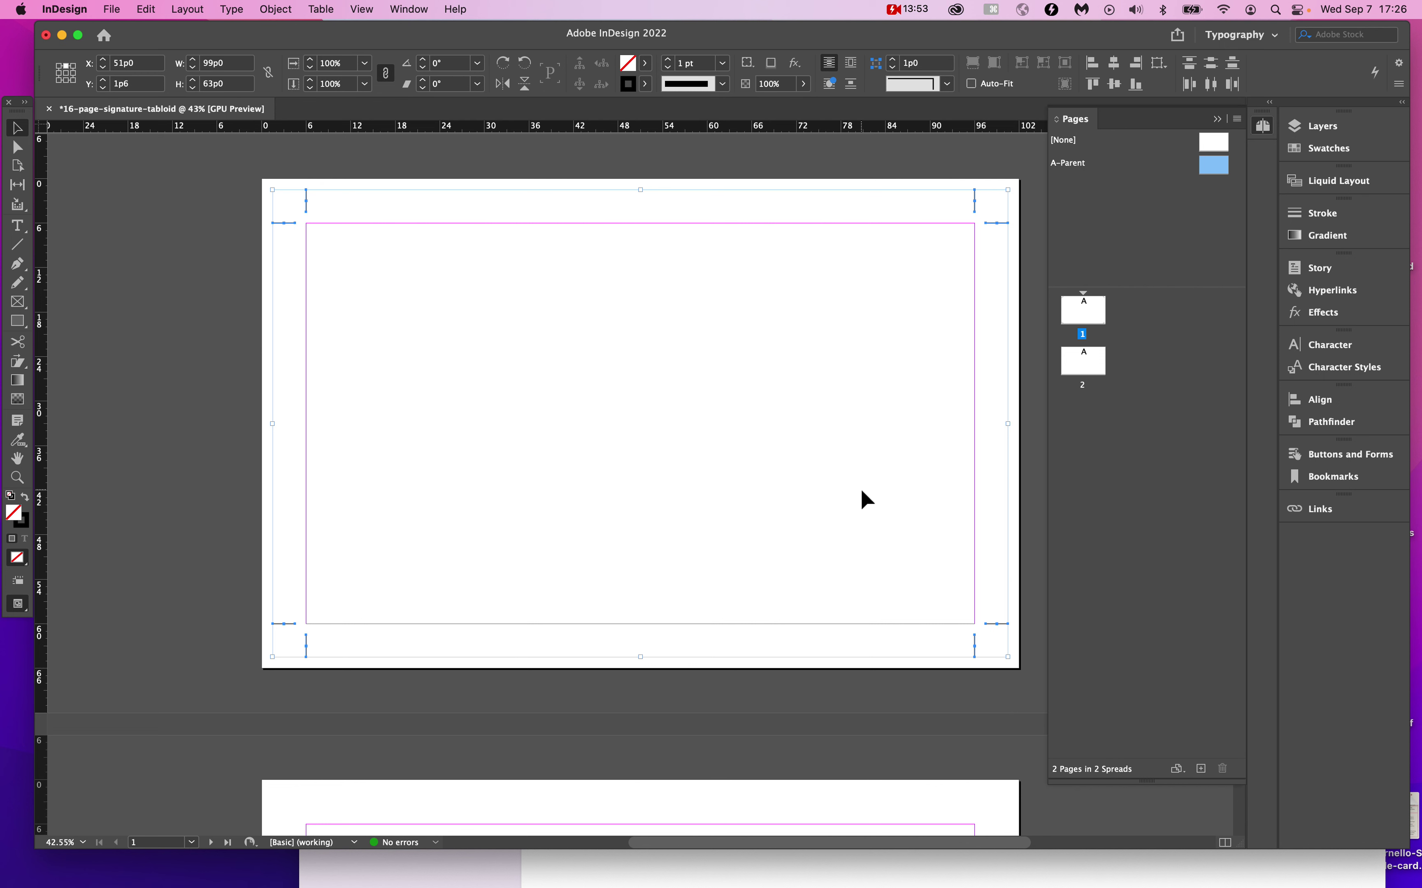
scroll(860, 488, right, 1)
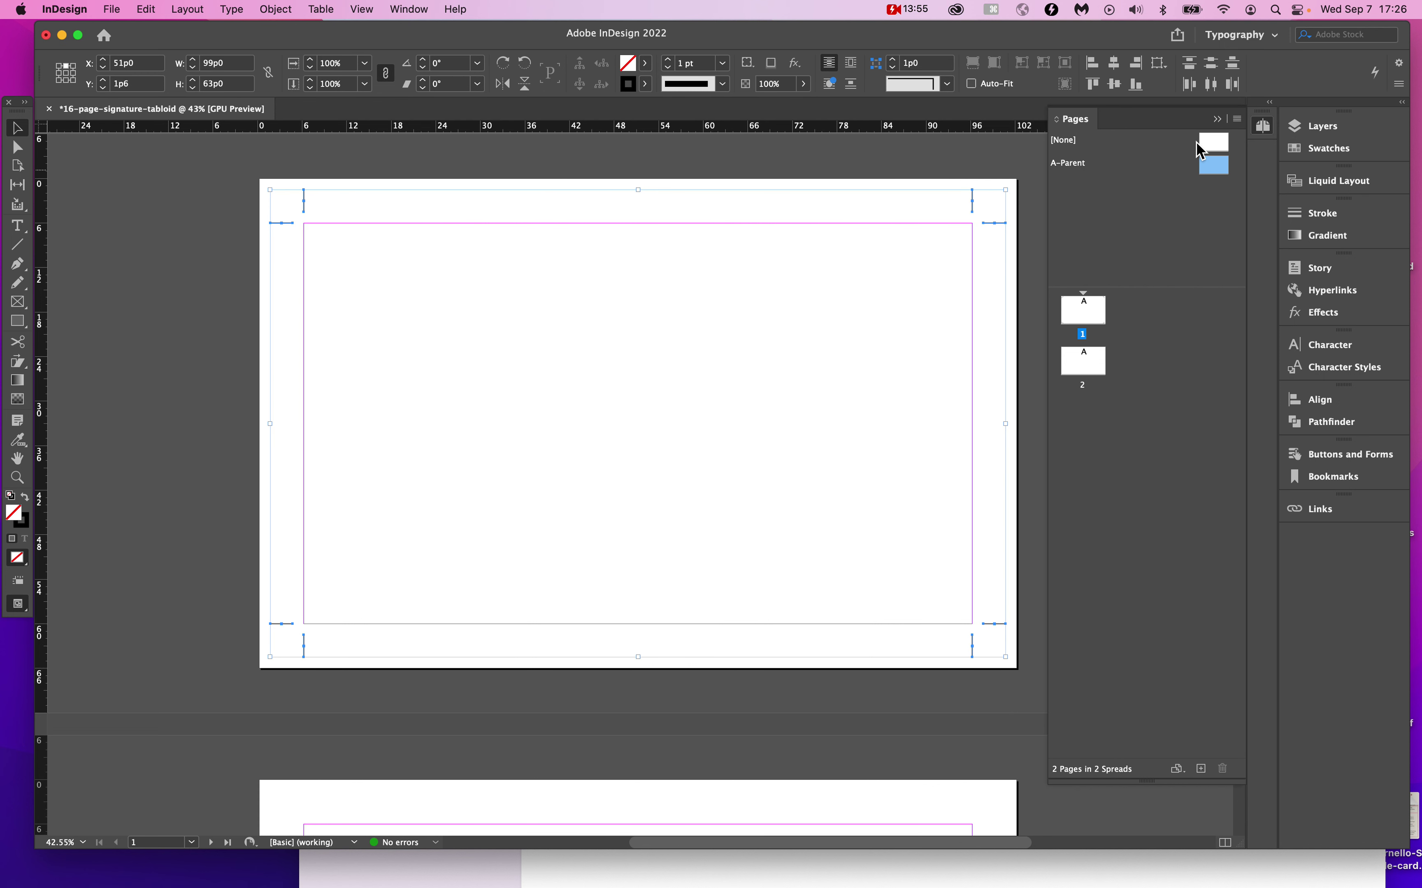
Open the A-Parent page in the document window and zoom in on it.
click(1227, 174)
double_click(1227, 174)
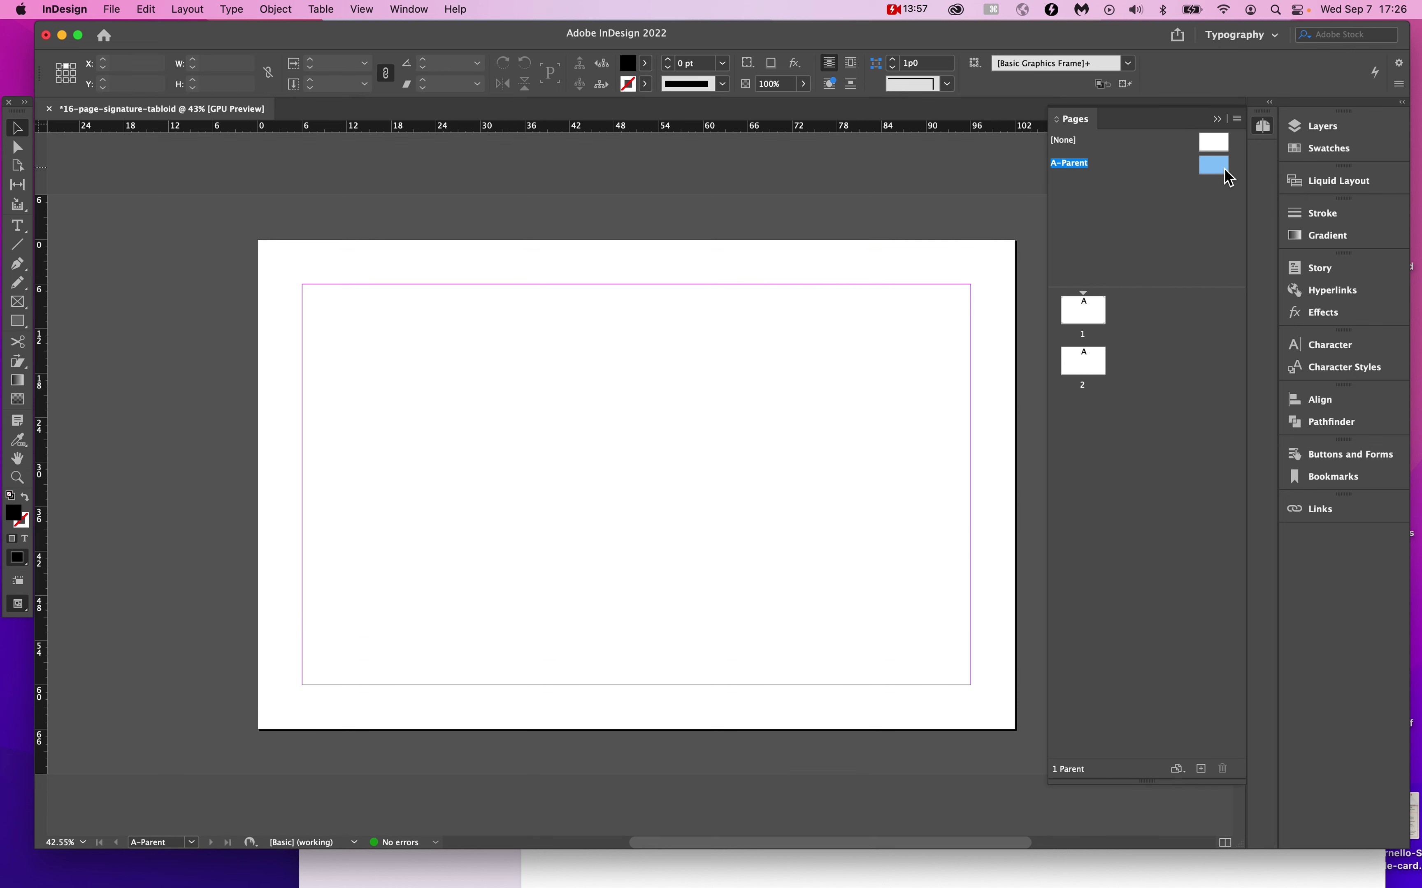
key(super+equal)
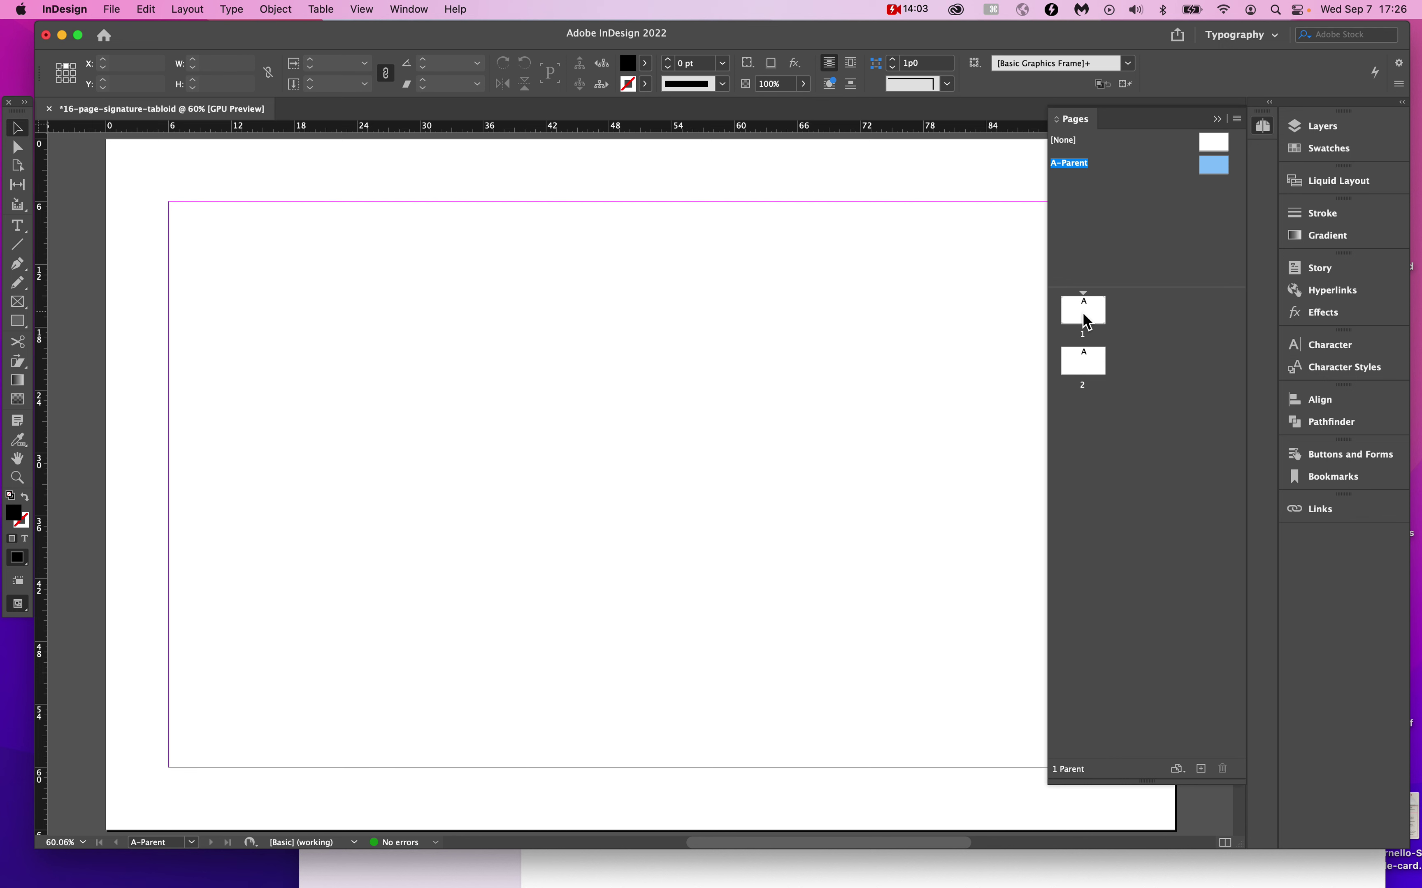
mouse_move(1085, 319)
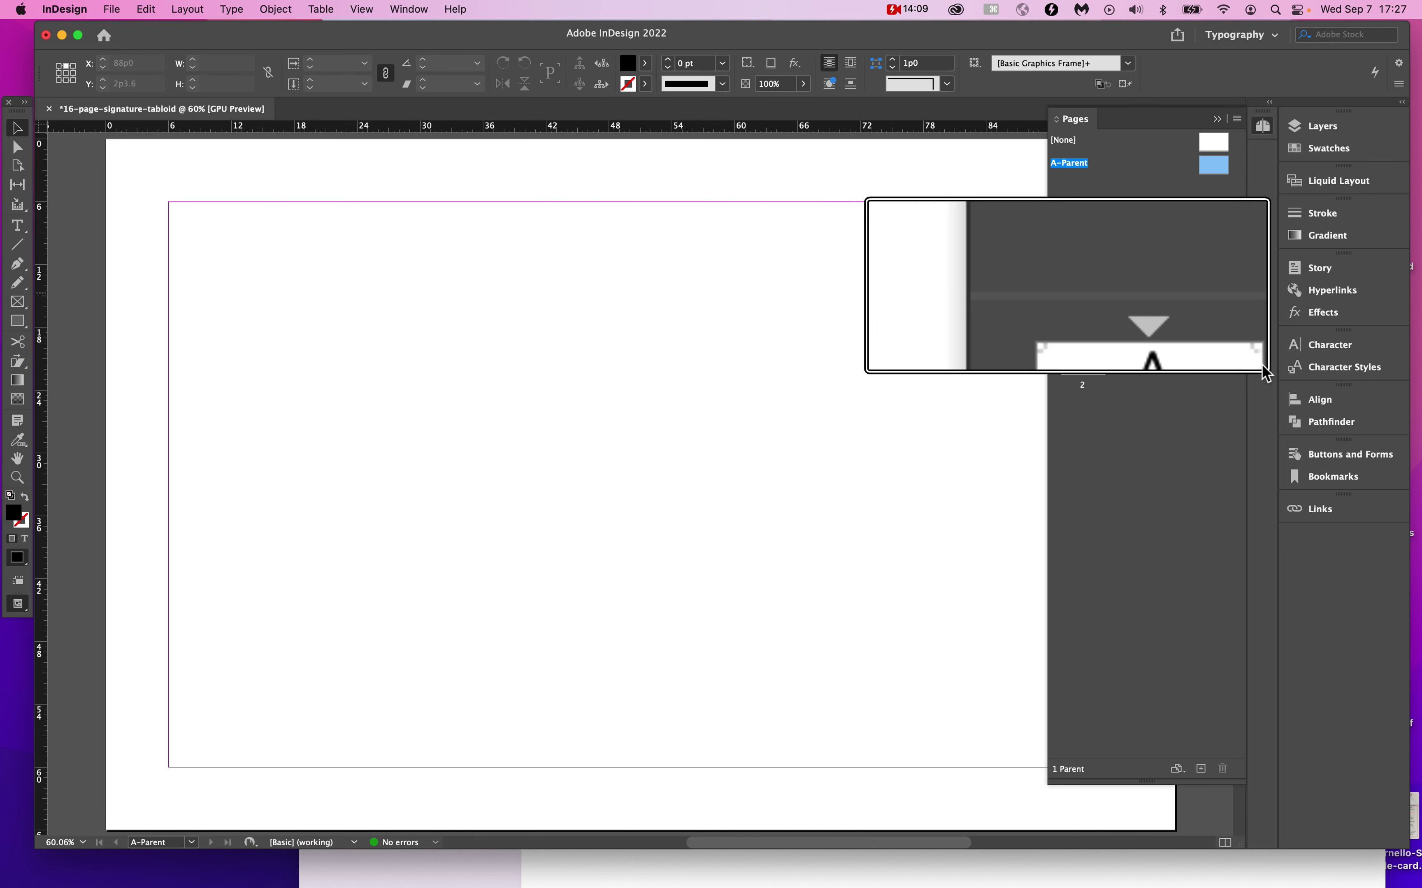
Create a new parent page with prefix B at Tabloid size, 102p0 by 66p0.
click(1238, 119)
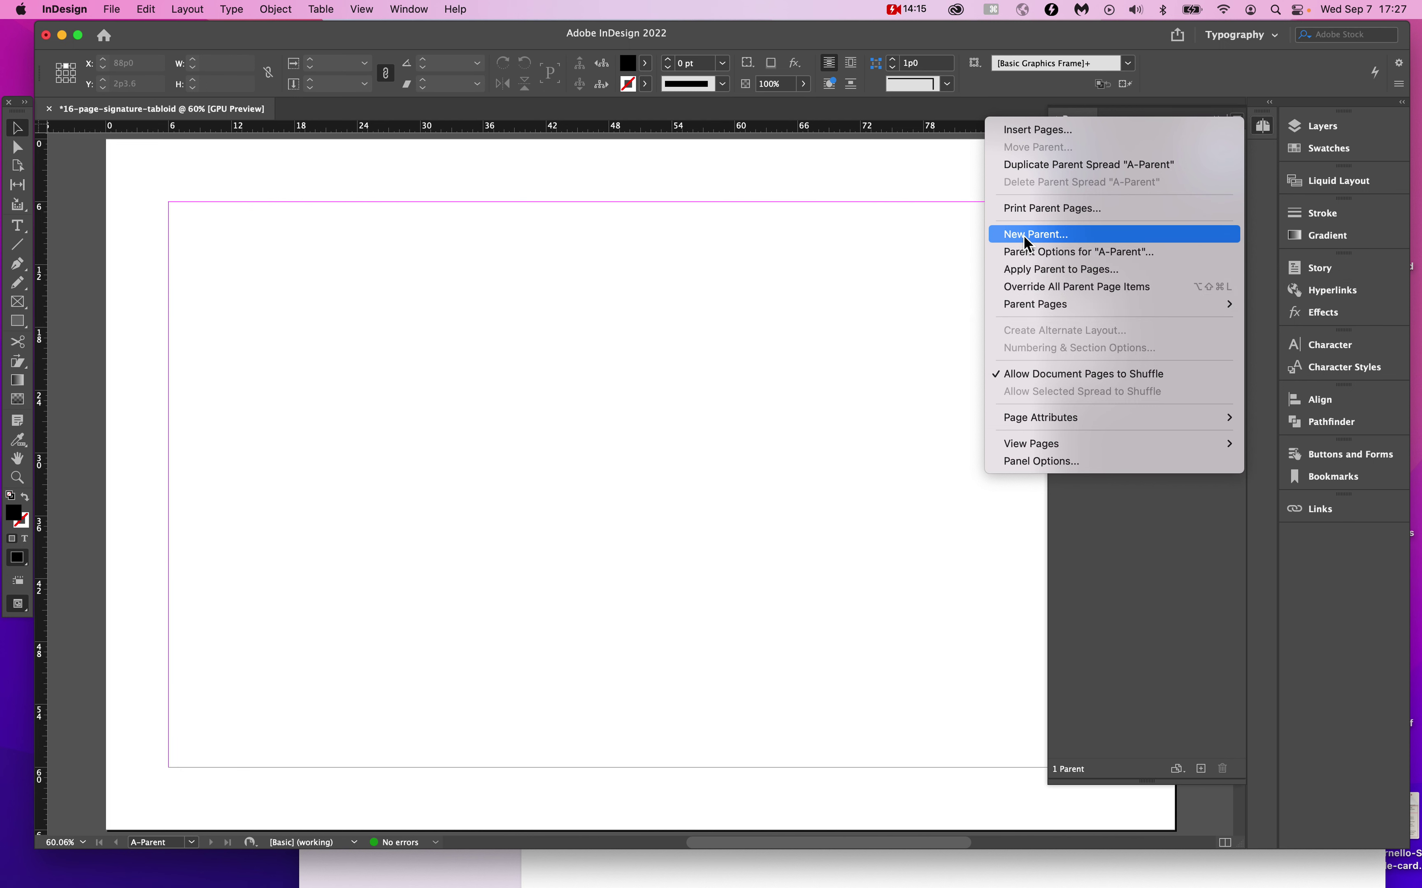
click(1034, 235)
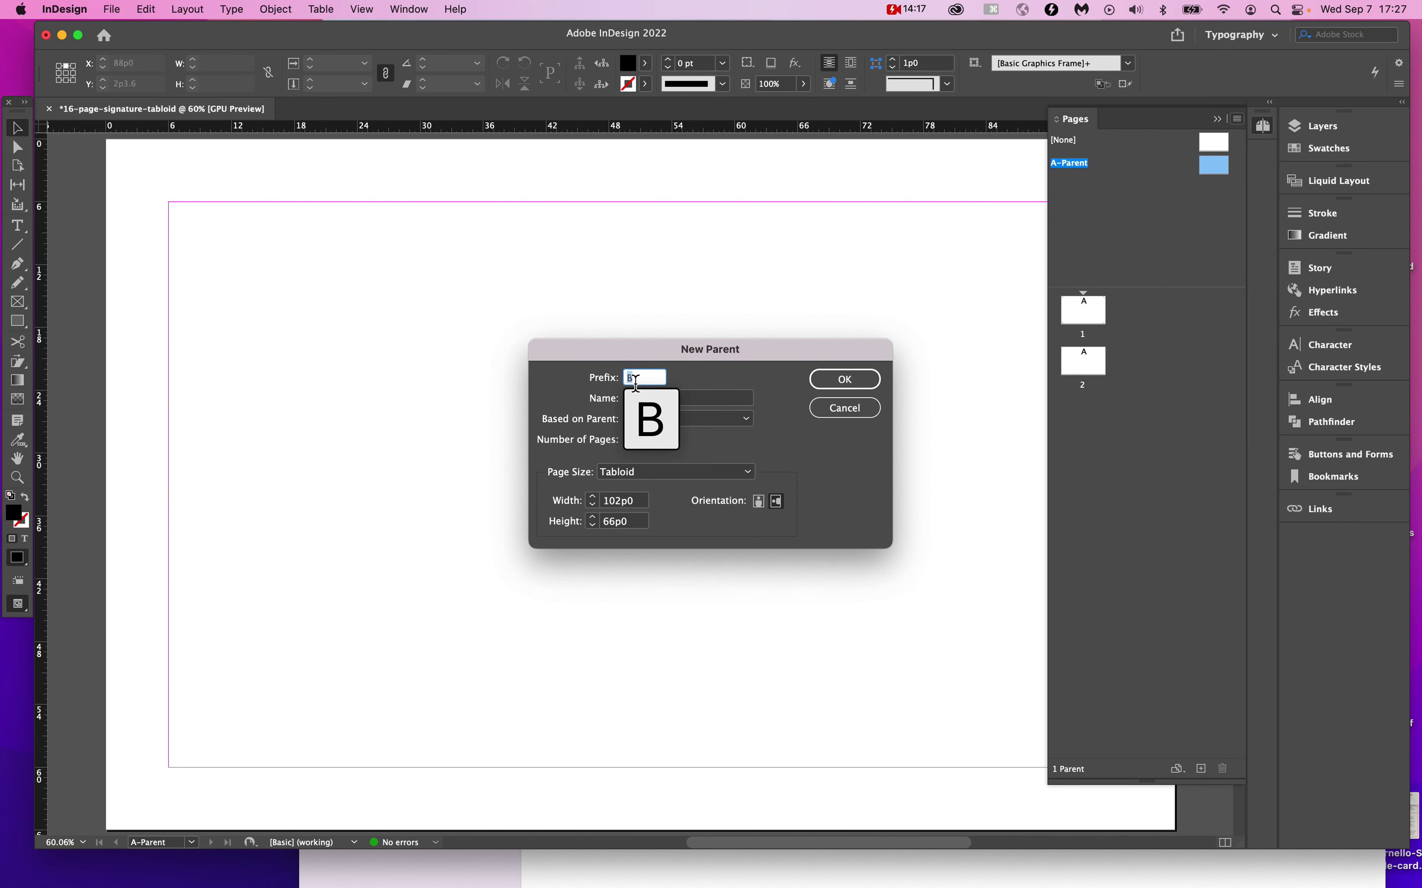
click(873, 384)
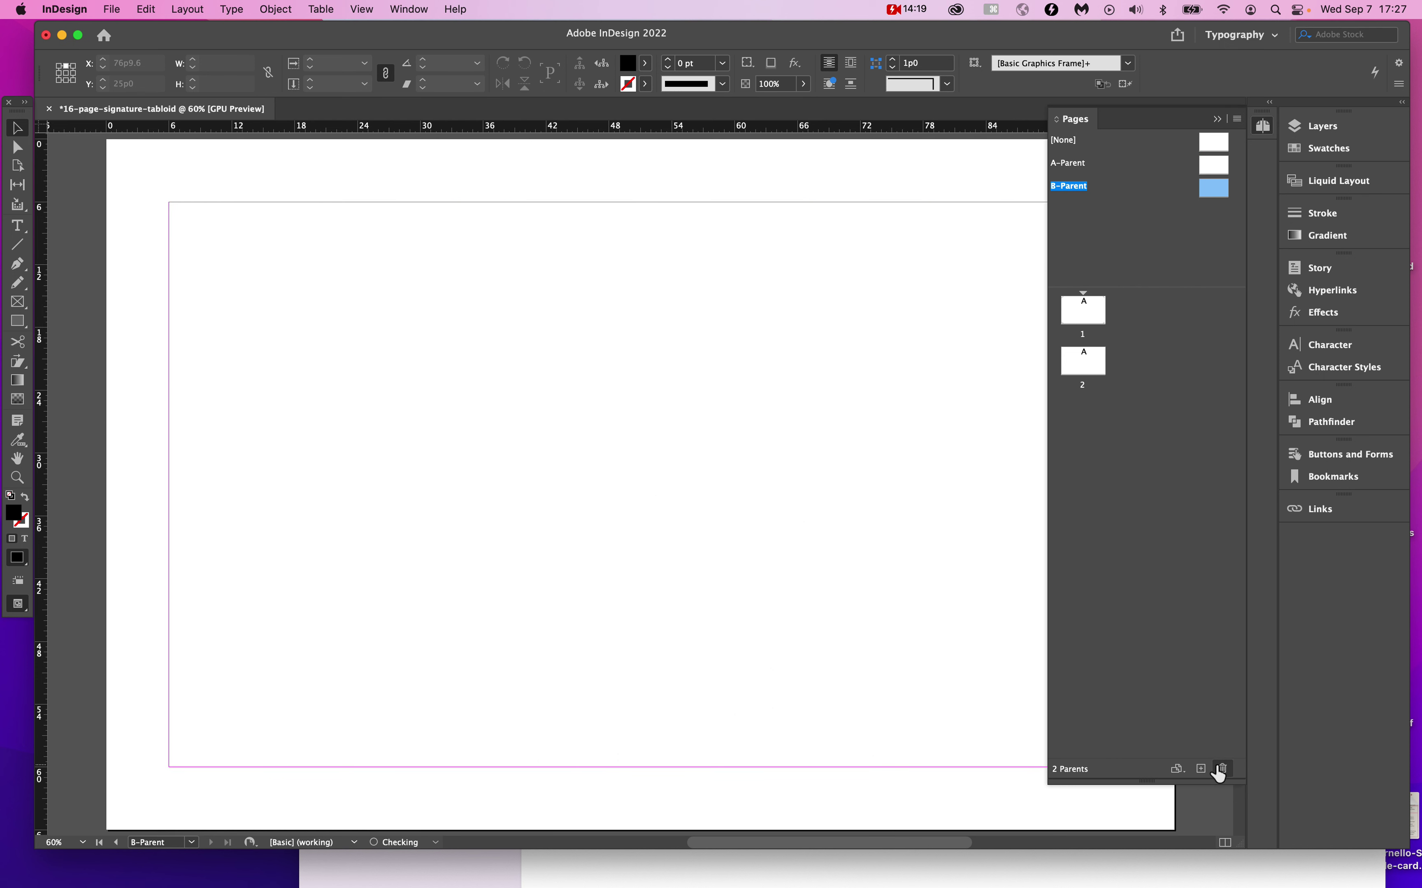
Undo the page added among the parents and add a new document page after page 2 instead.
click(1202, 770)
key(super+z)
click(1090, 368)
click(1202, 769)
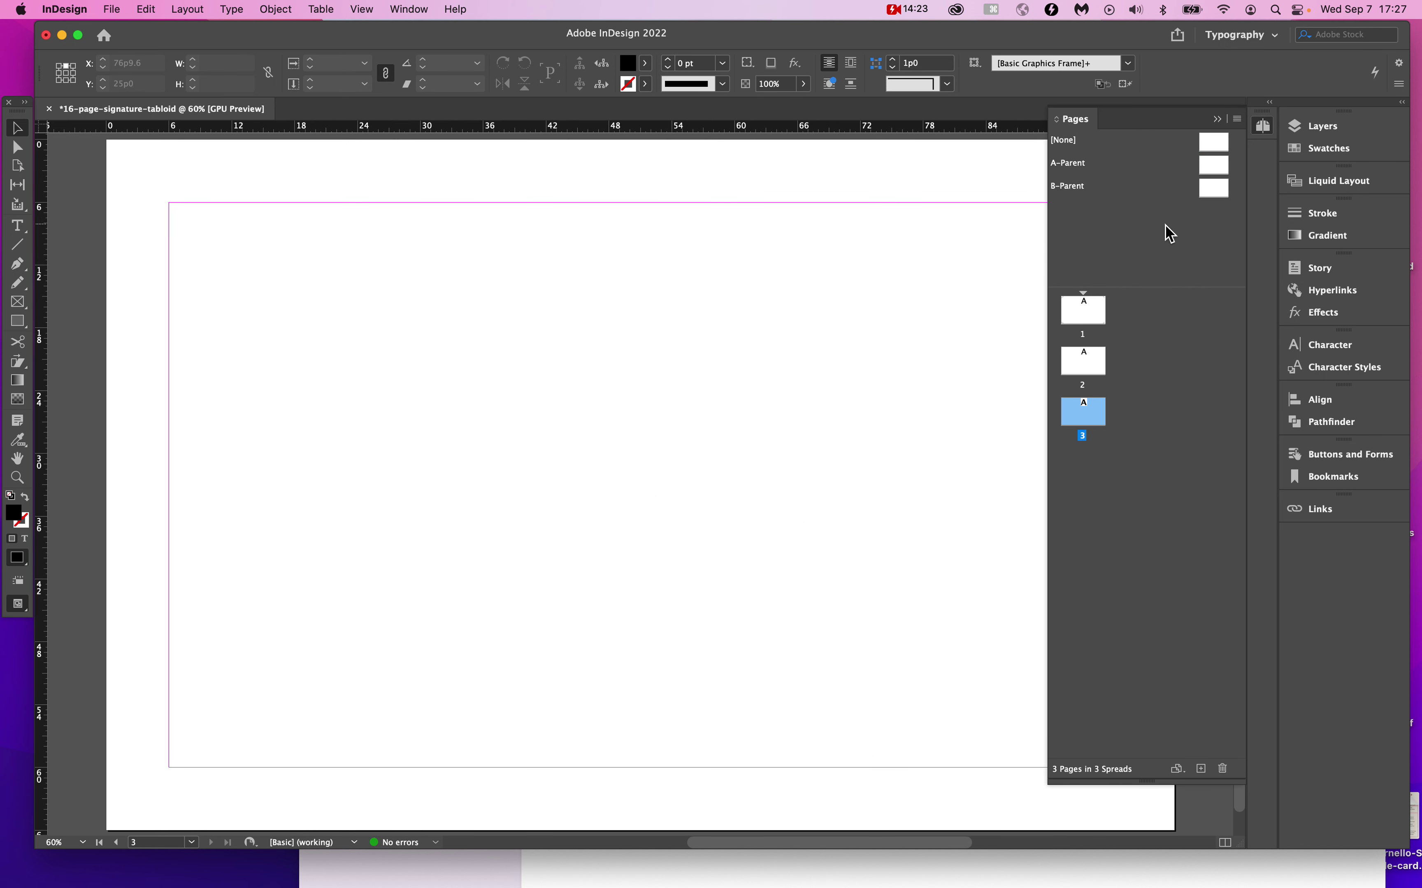
Apply B-Parent to page 3 and draw a black square about 21p1 wide near the middle of the B-Parent page.
click(1206, 201)
drag(1219, 194, 1092, 417)
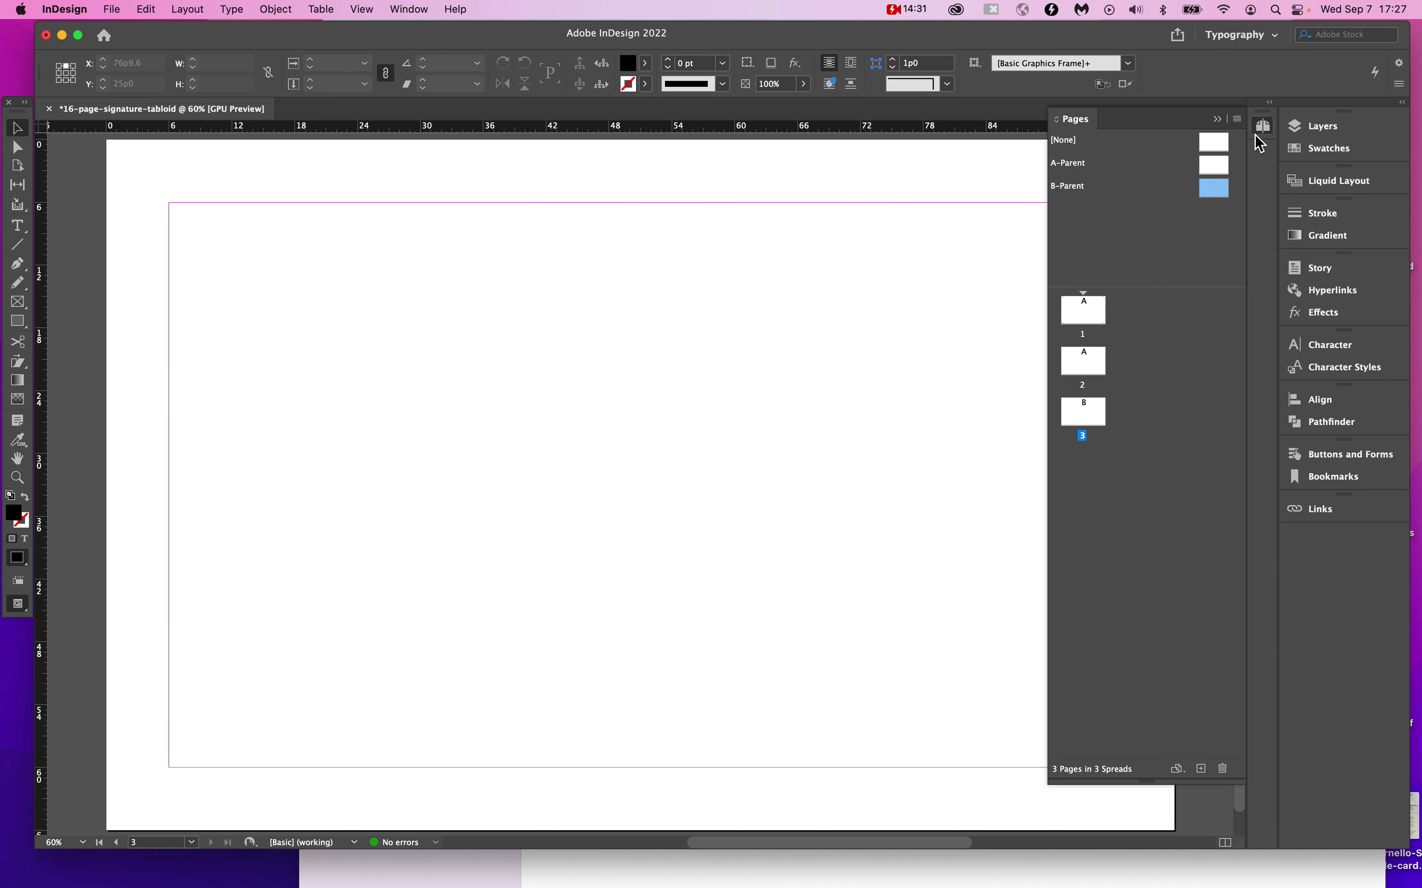
click(1216, 189)
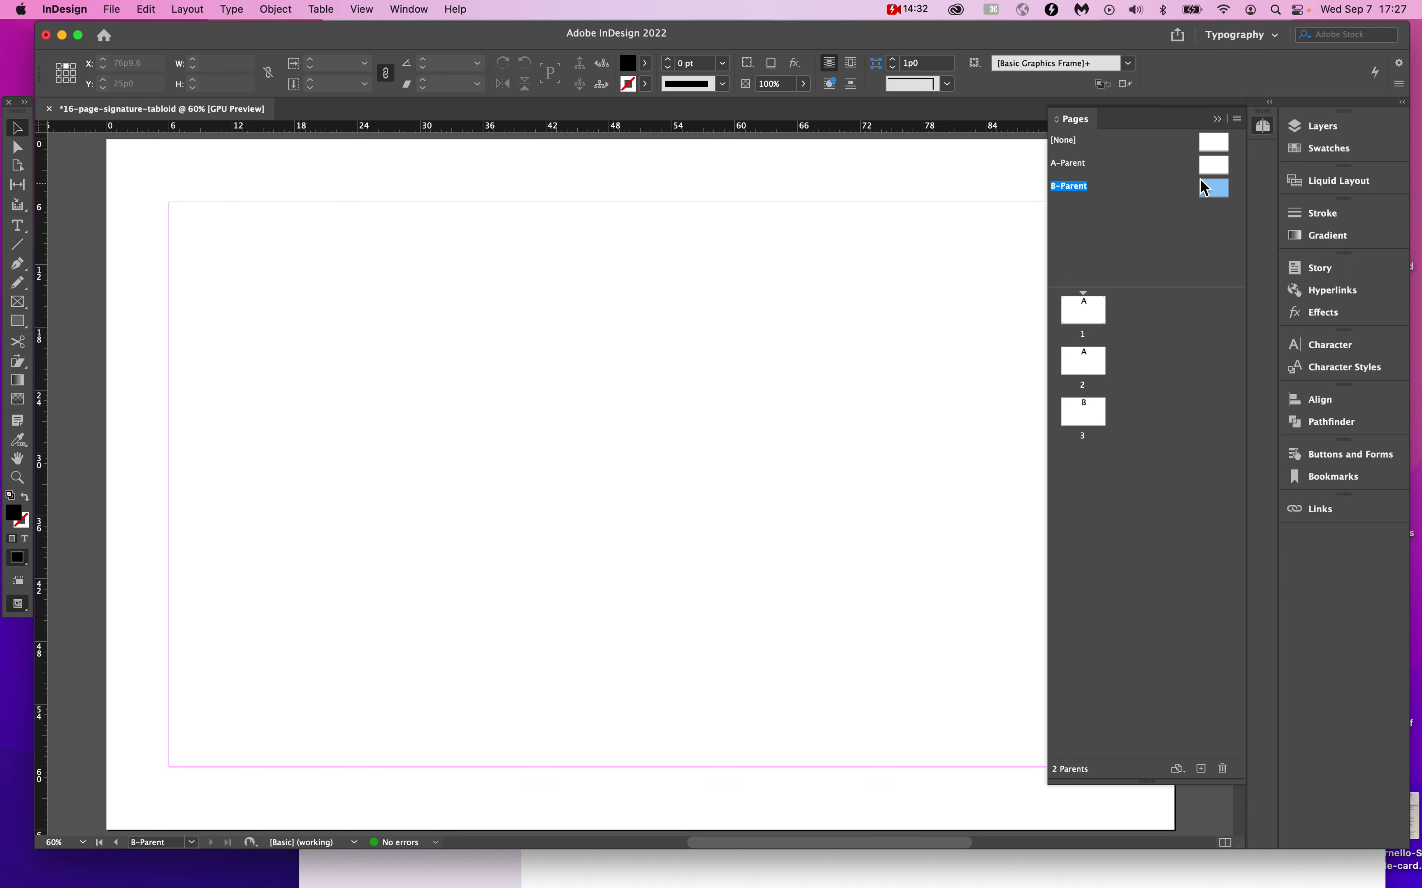
click(1065, 188)
drag(17, 321, 88, 344)
drag(518, 330, 884, 555)
key(v)
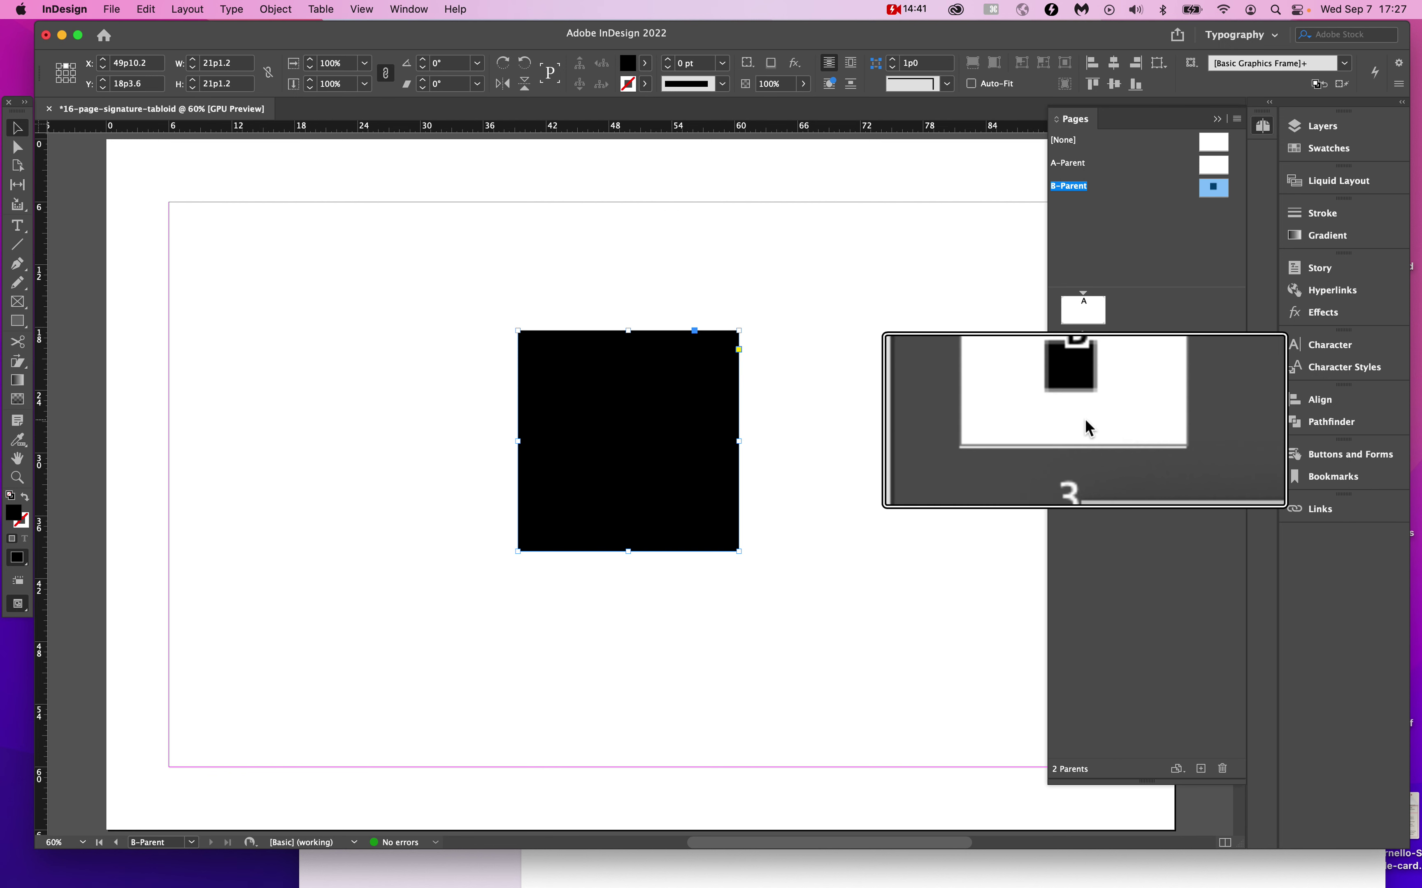
Draw a black circle about 23p0 across on the A-Parent page and place it near the page centre.
double_click(1212, 166)
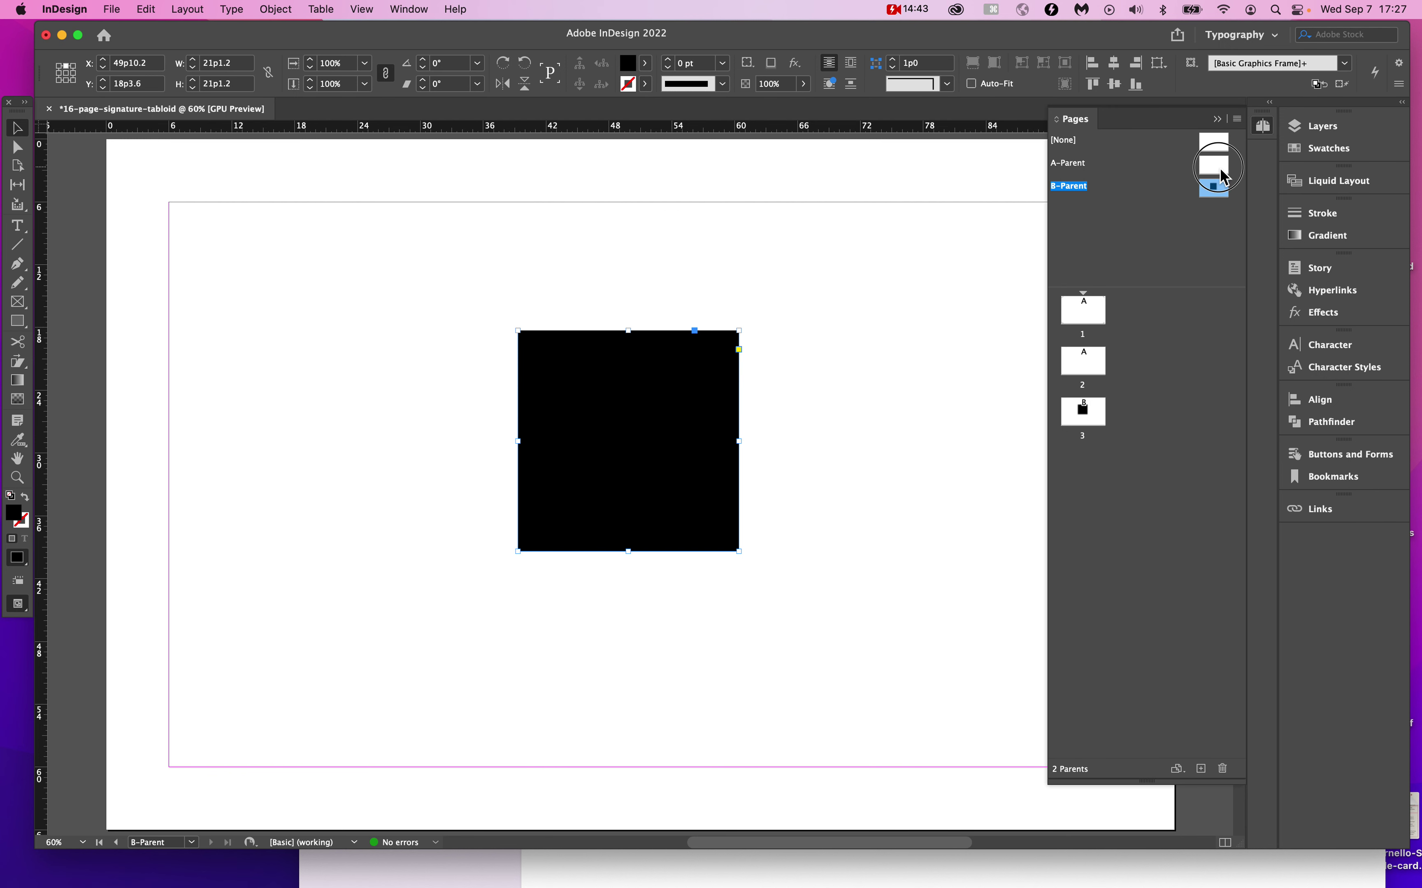
click(18, 321)
click(69, 355)
drag(484, 359, 641, 499)
key(v)
drag(477, 429, 729, 492)
View pages 2 and 3 in turn to compare which parent's shape each one carries.
click(1089, 363)
click(1103, 408)
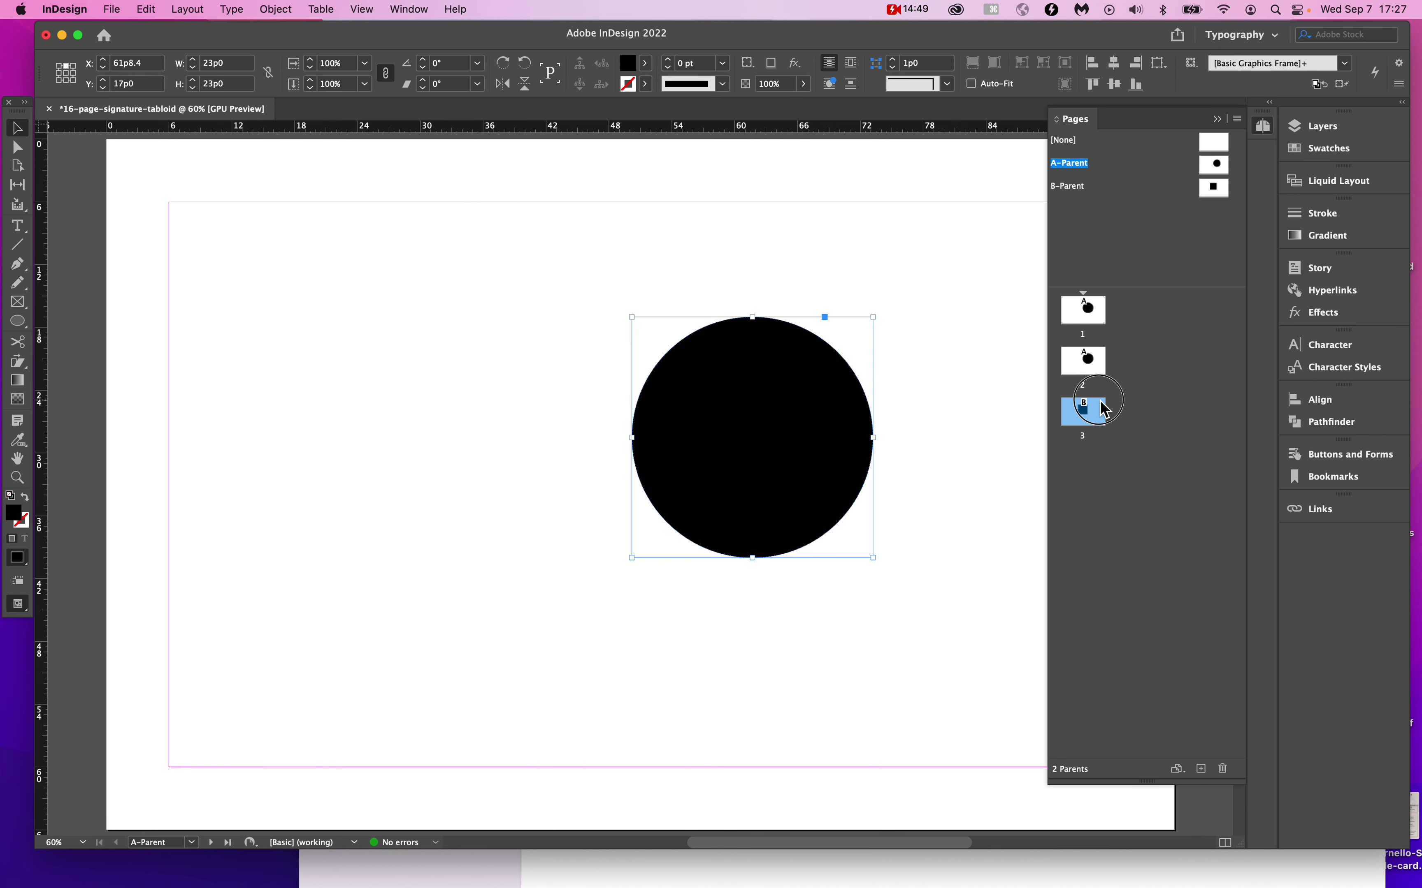
double_click(1101, 403)
double_click(1088, 365)
click(1087, 413)
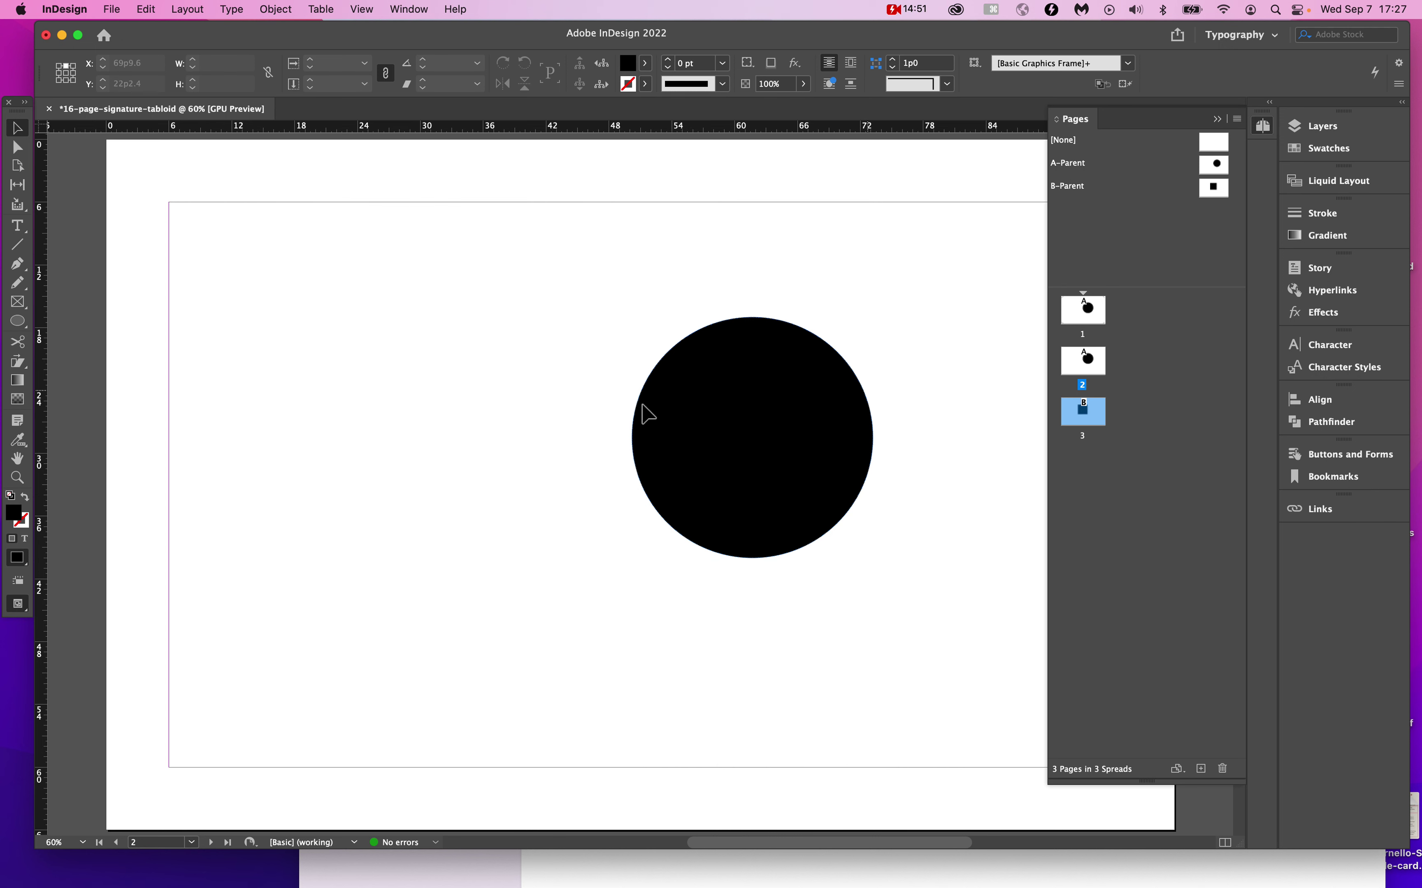
double_click(1082, 412)
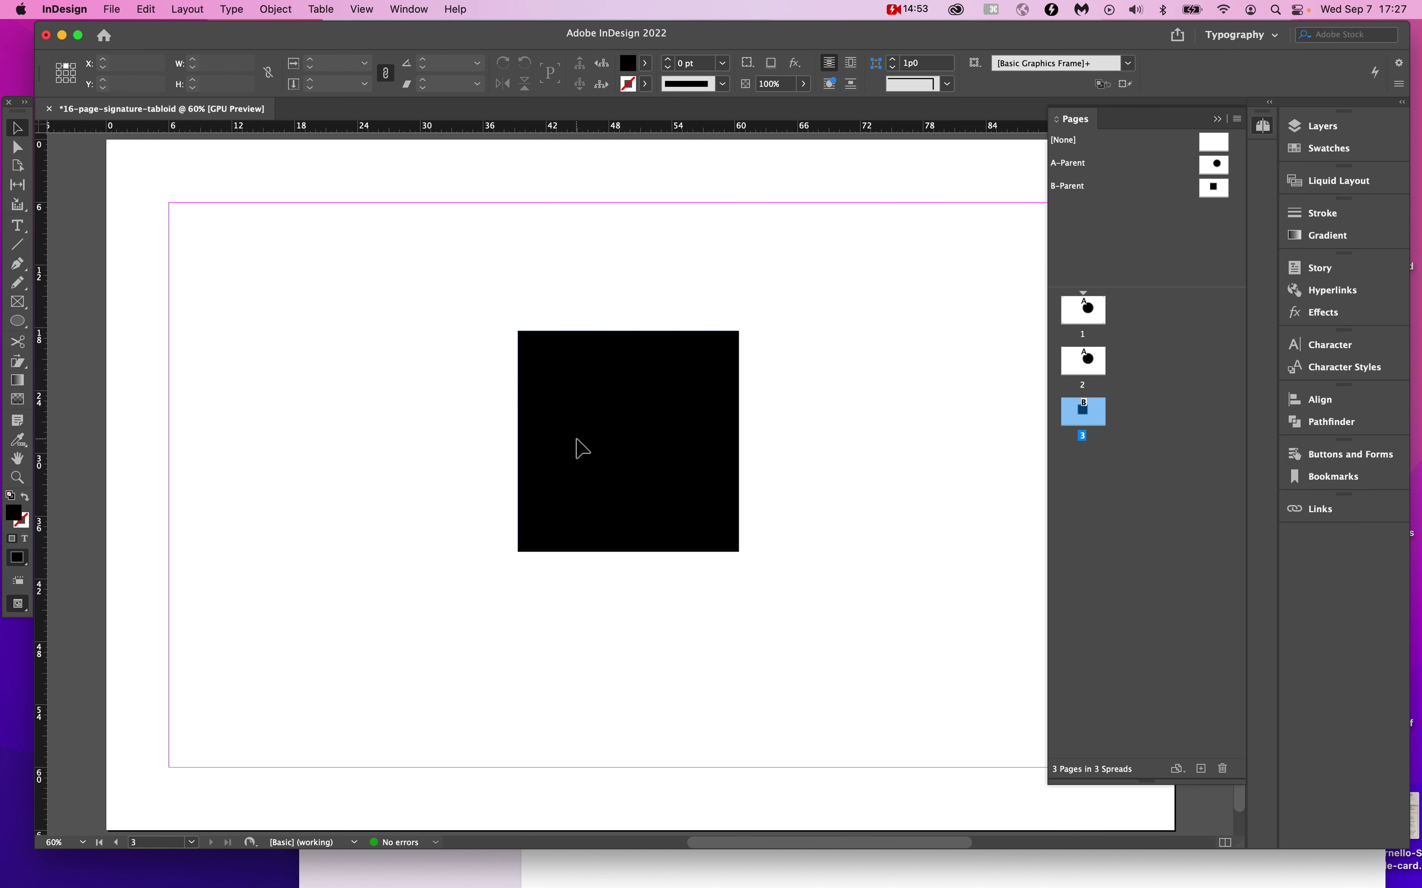
Delete the square from B-Parent and the circle from A-Parent, and remove page 3 from the document.
double_click(1213, 187)
click(722, 422)
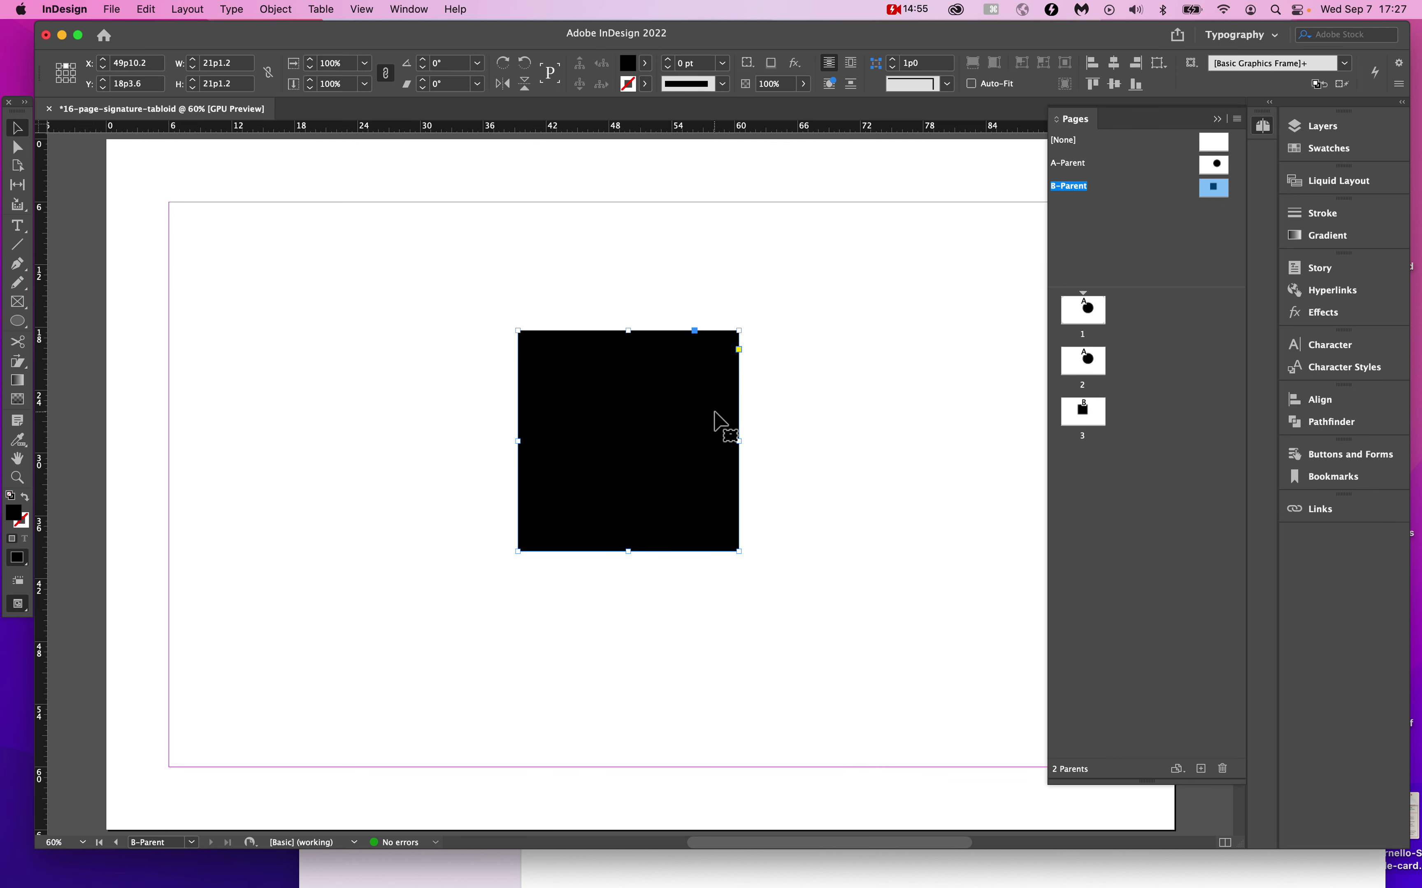
key(BackSpace)
double_click(1211, 171)
click(827, 465)
key(BackSpace)
double_click(1088, 416)
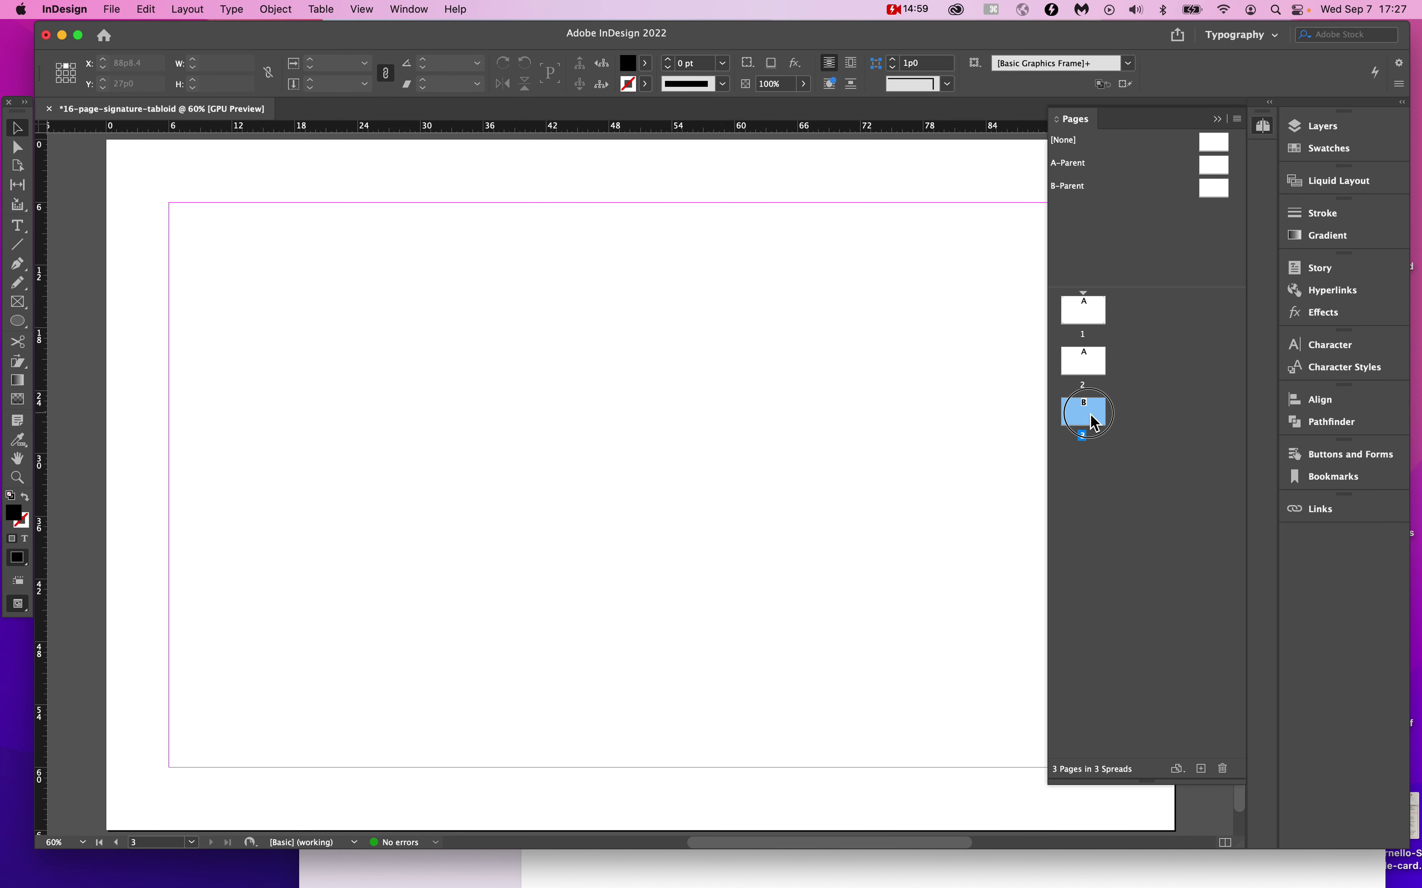
click(1223, 769)
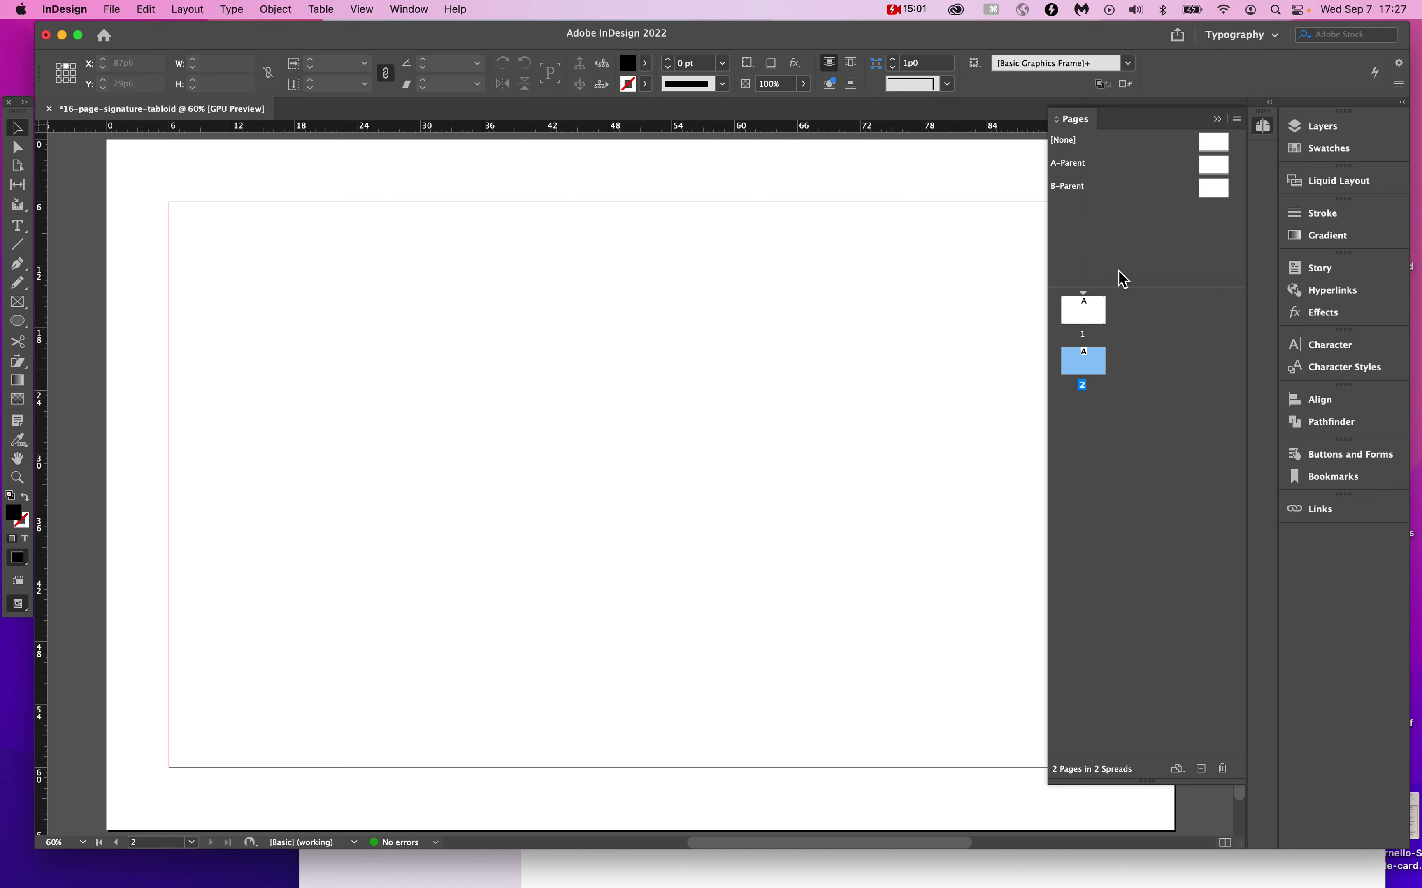
Cut all eight corner marks from page 1.
double_click(1084, 310)
click(1217, 191)
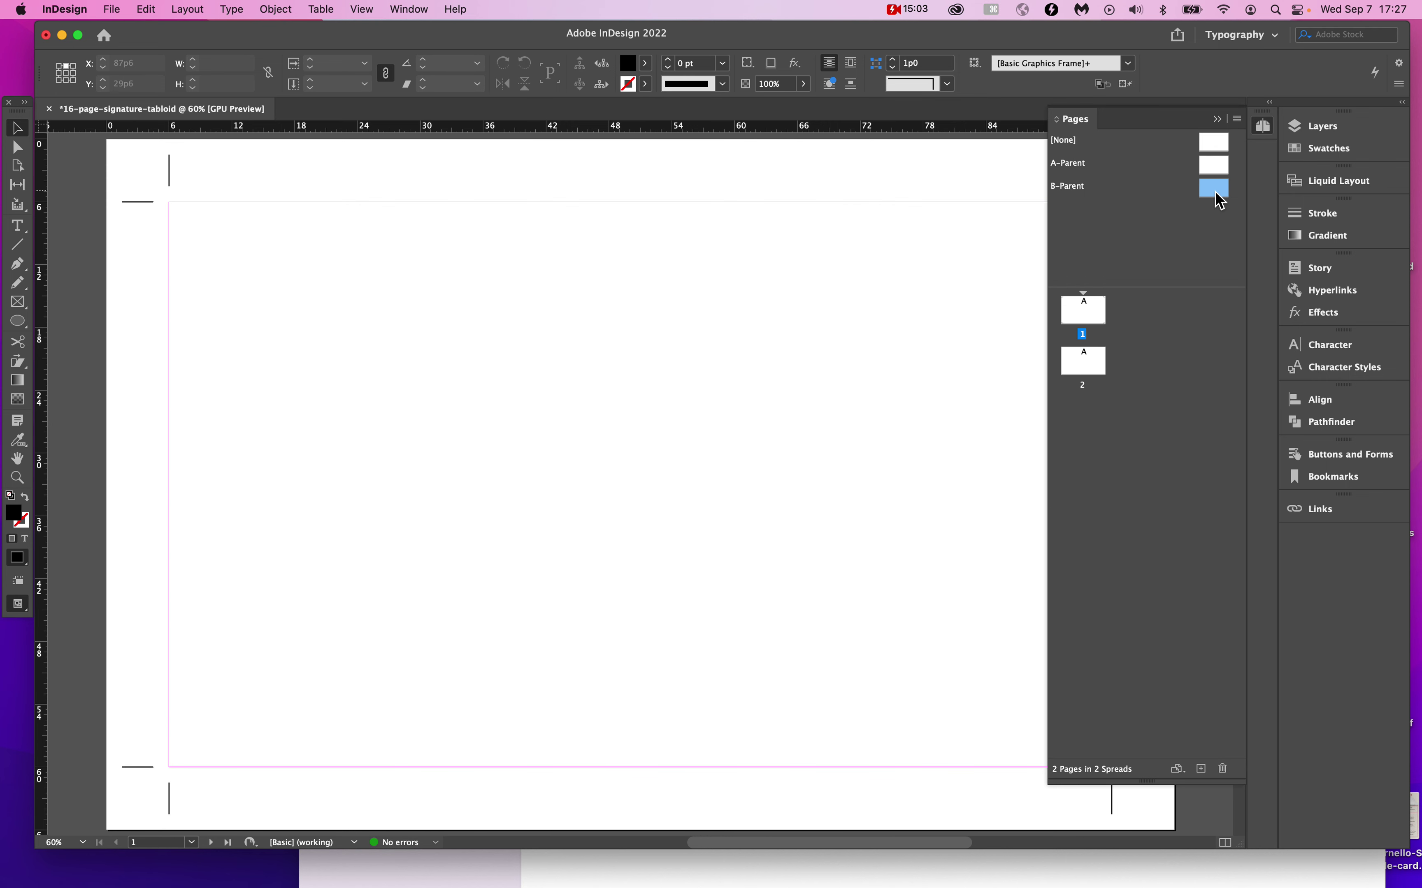
scroll(689, 336, down, 2)
scroll(692, 347, down, 3)
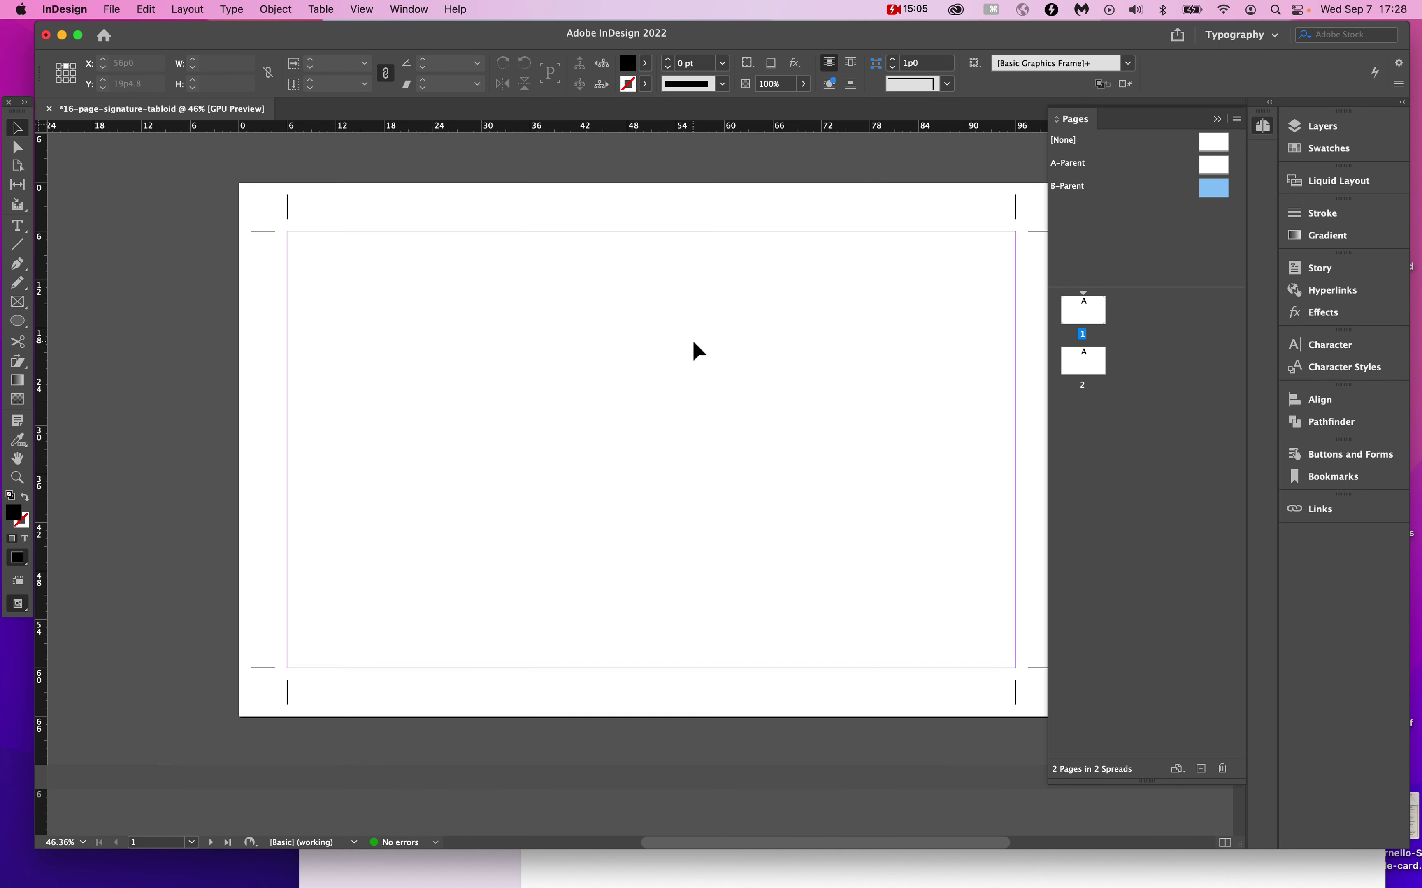
drag(284, 186, 993, 641)
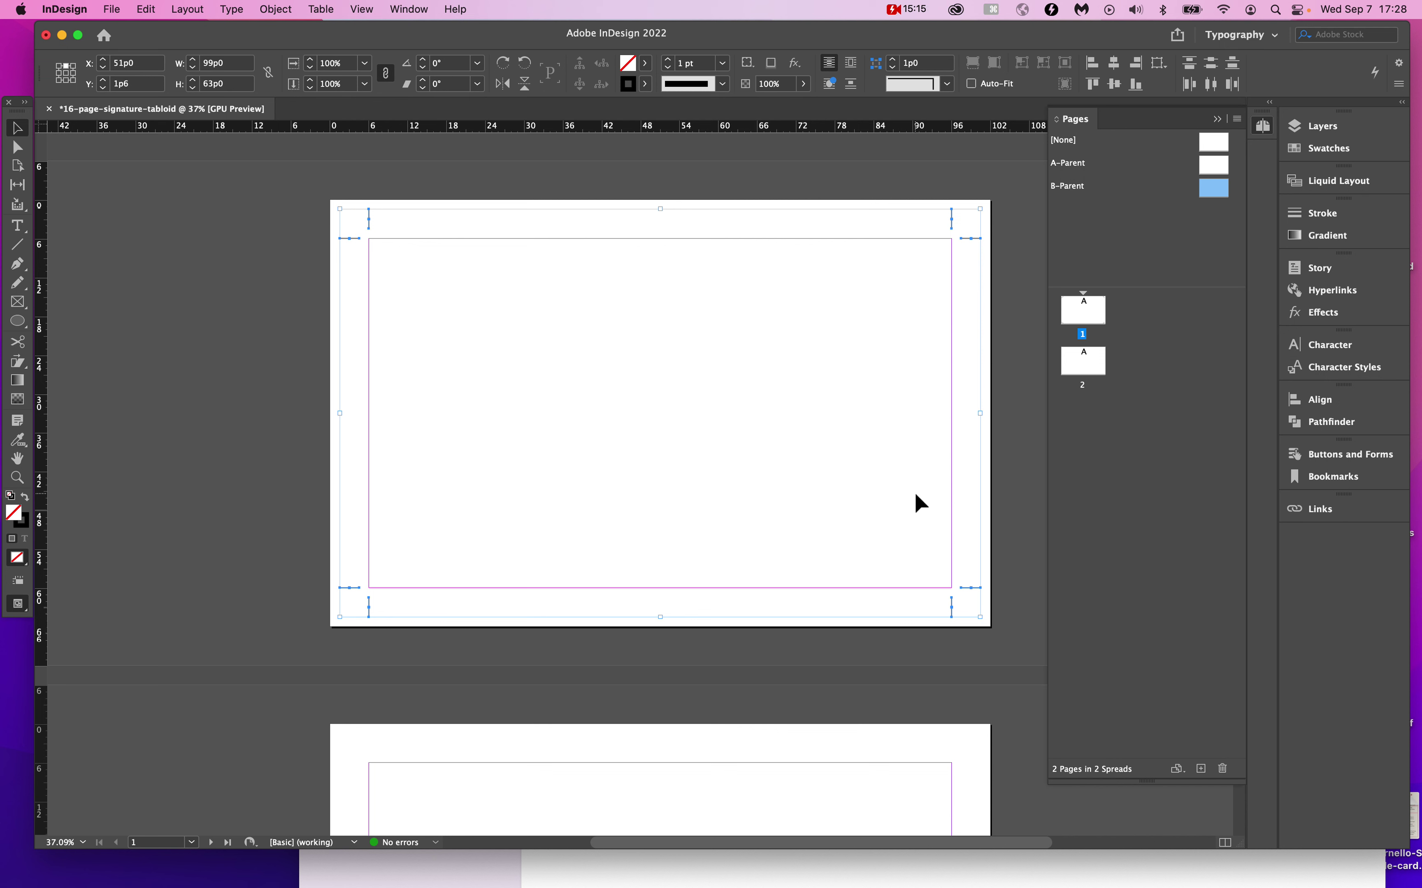
key(Delete)
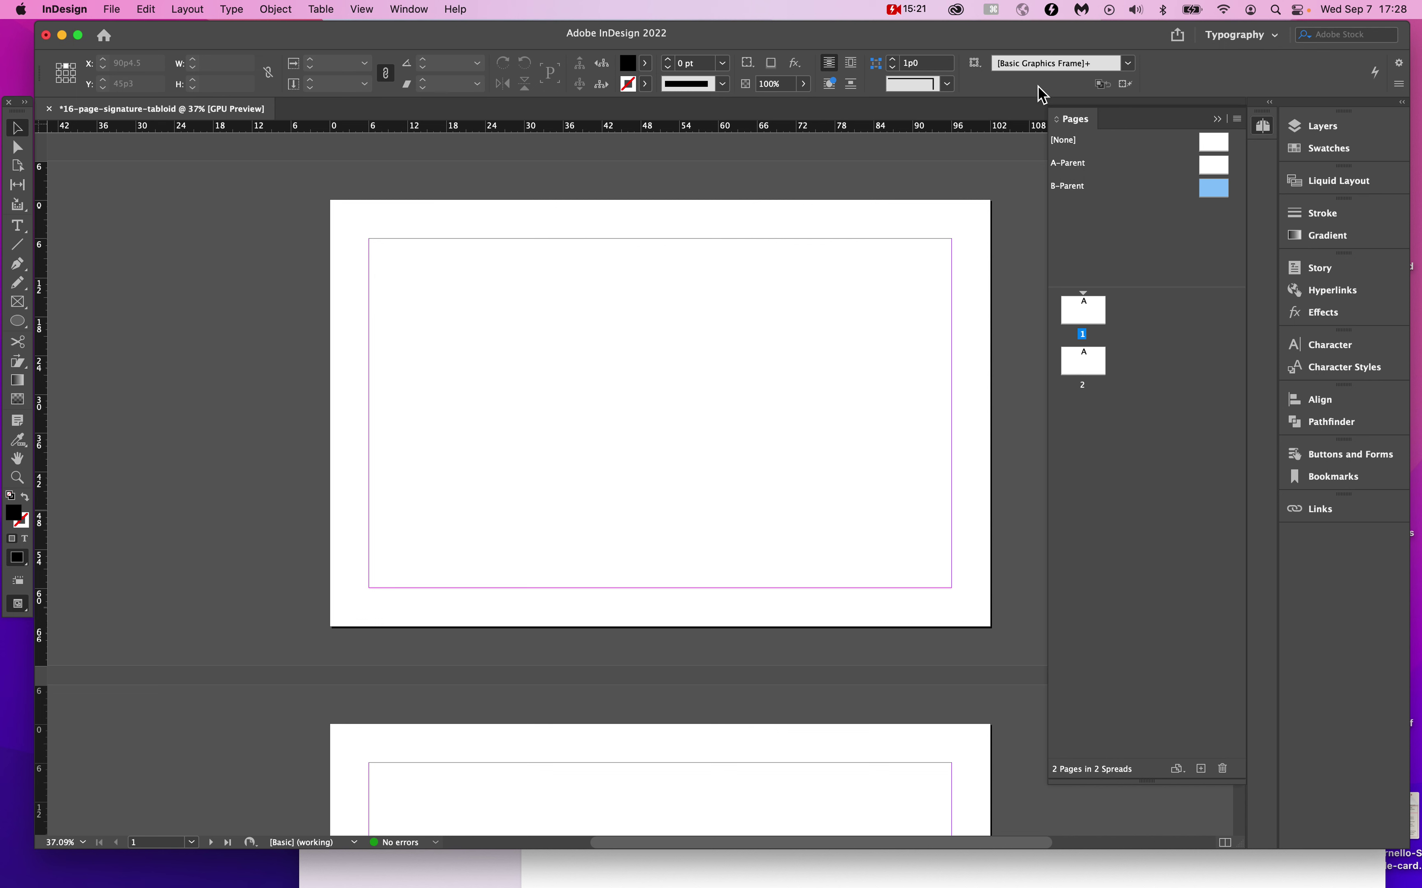
Launch KeyCastr through the system search for "keycast" and turn on its keystroke display.
key(super+space)
text(ke)
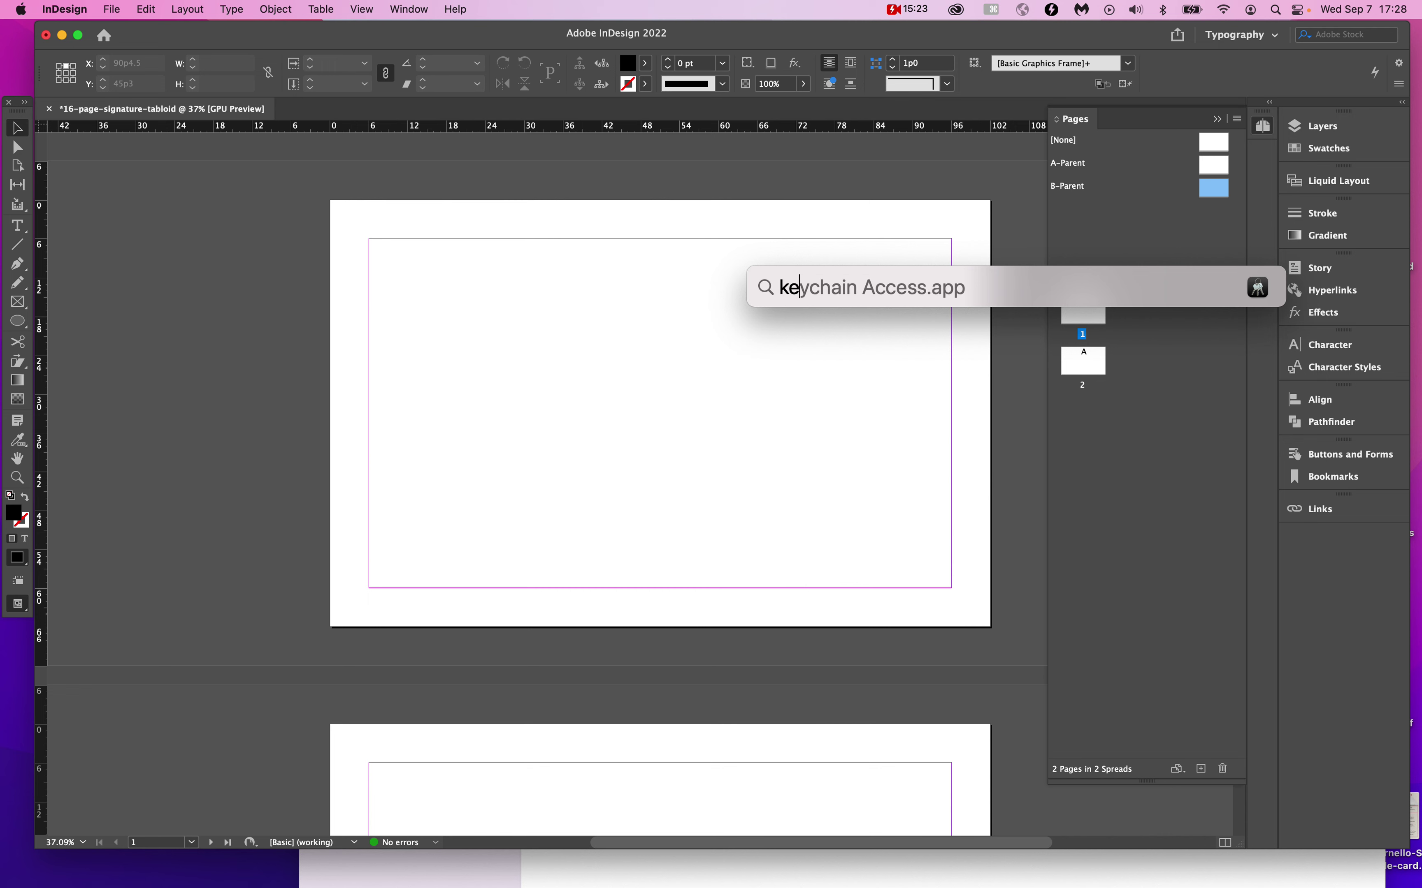
text(ycast)
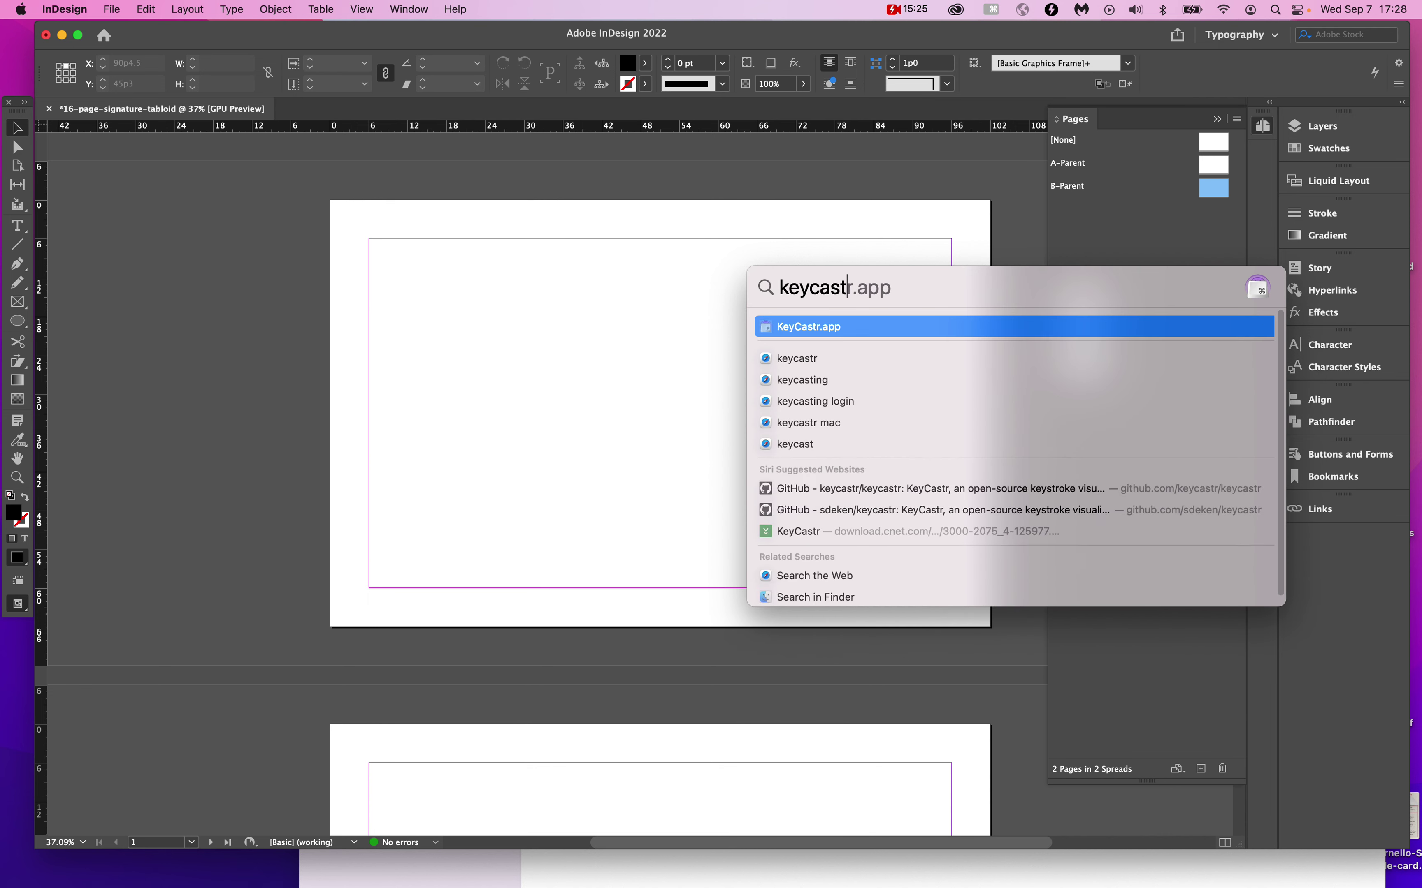
key(Return)
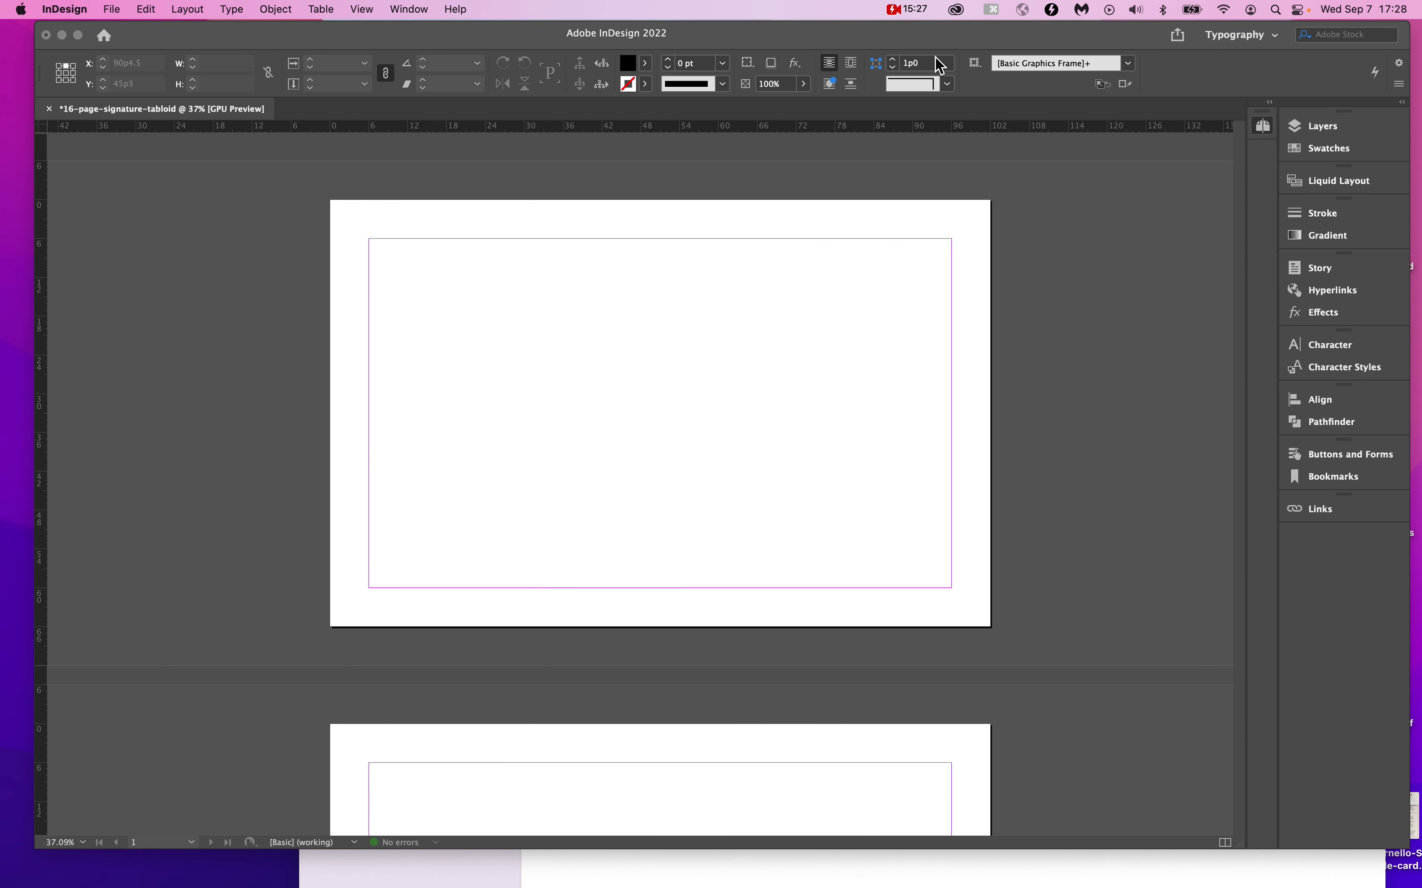
click(992, 9)
click(1010, 66)
click(950, 331)
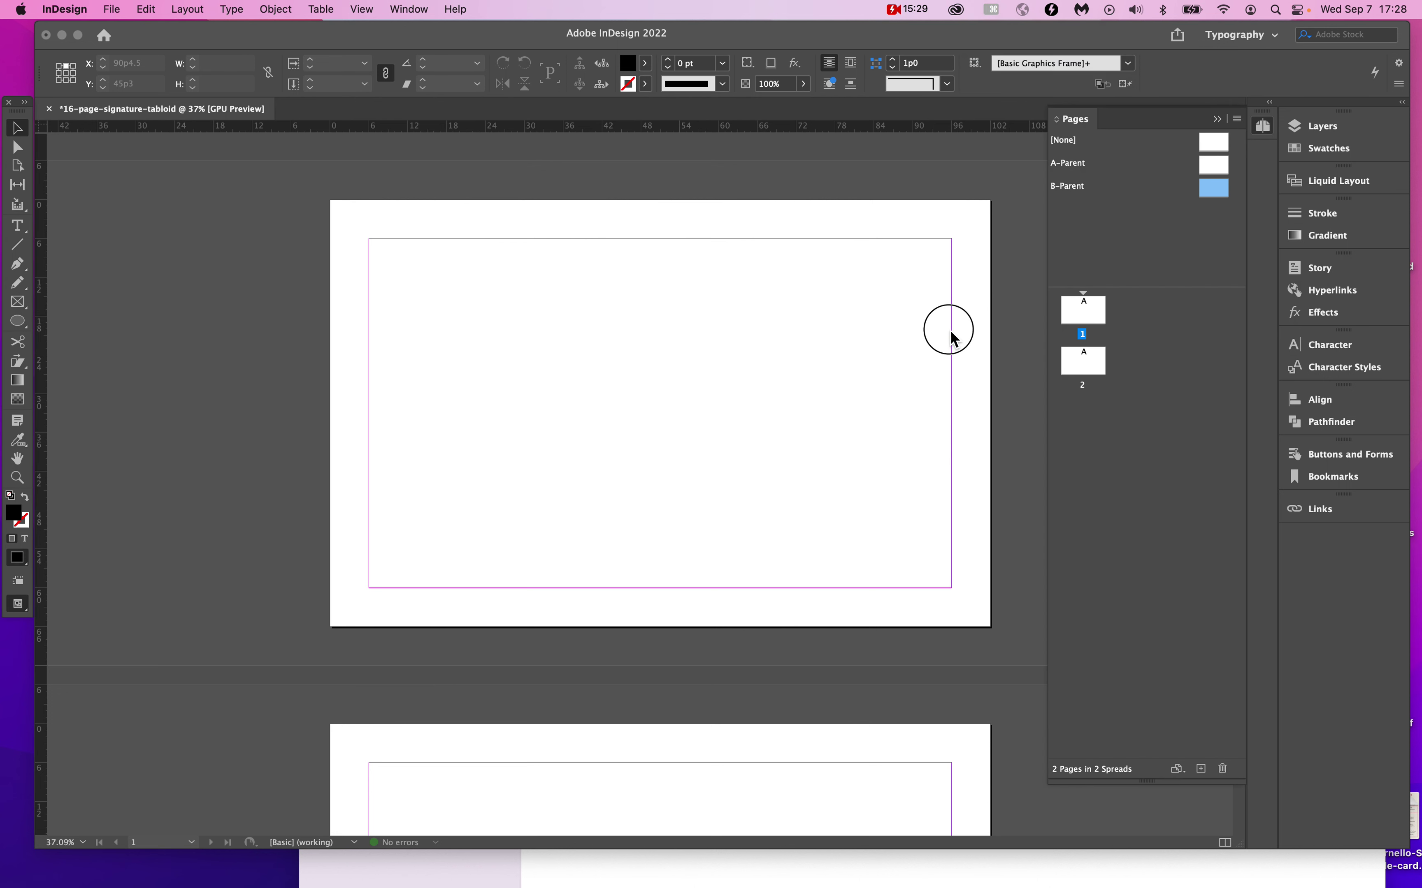
Open the A-Parent page and paste the cut corner marks in place on it.
click(1214, 165)
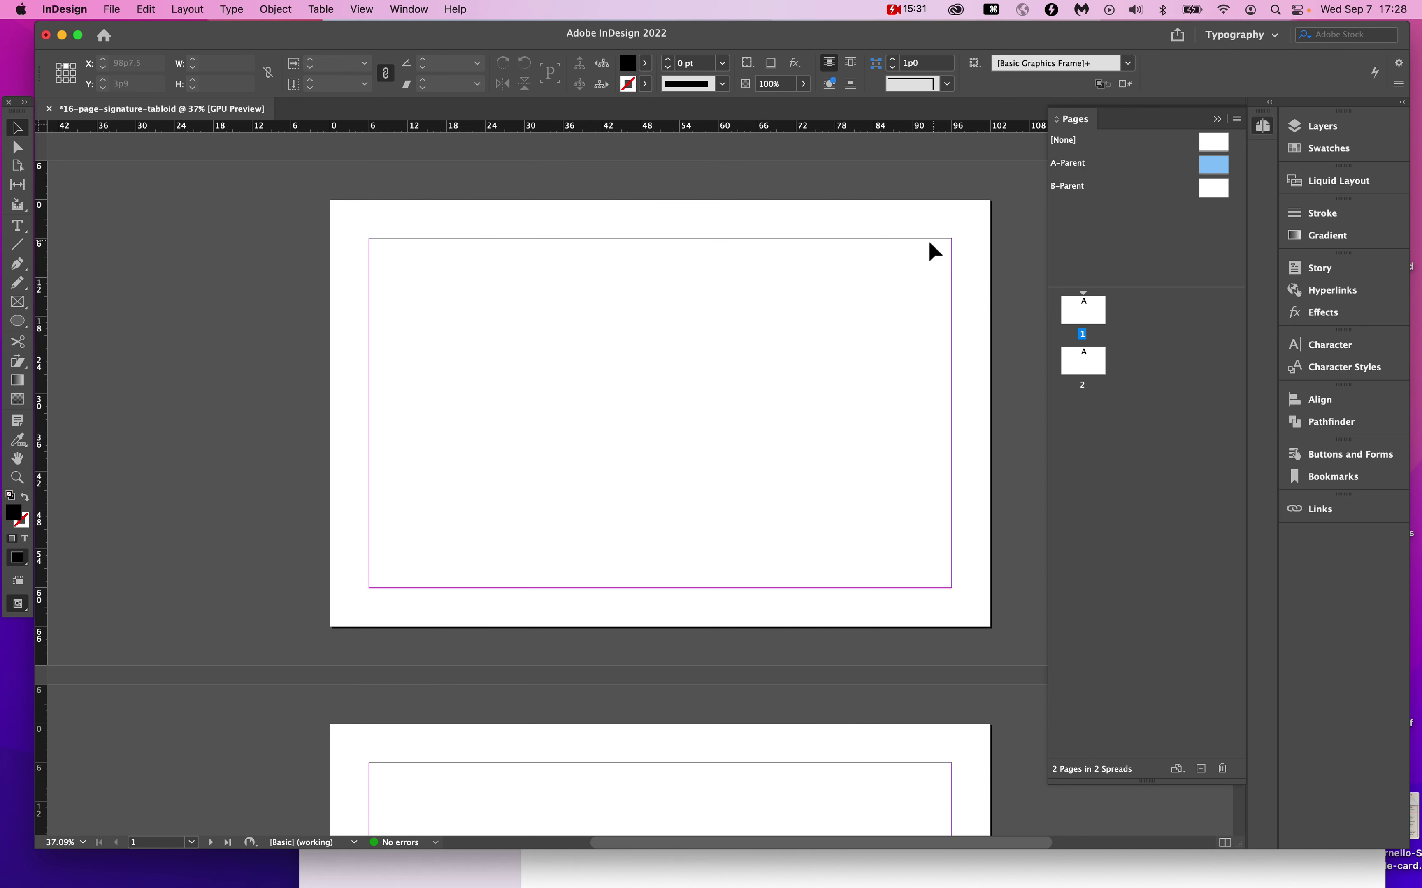
key(super+x)
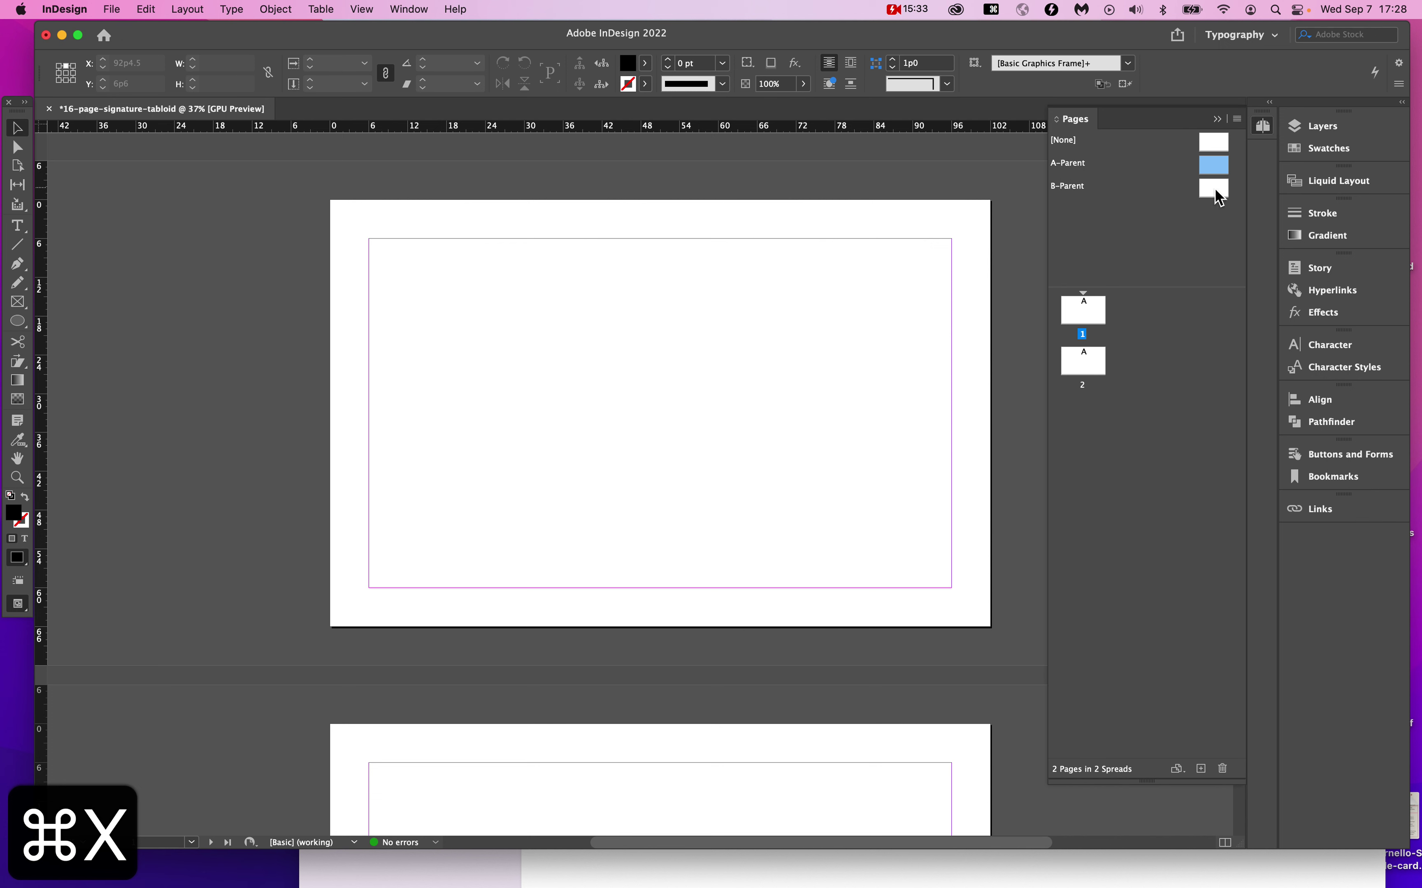
double_click(1204, 164)
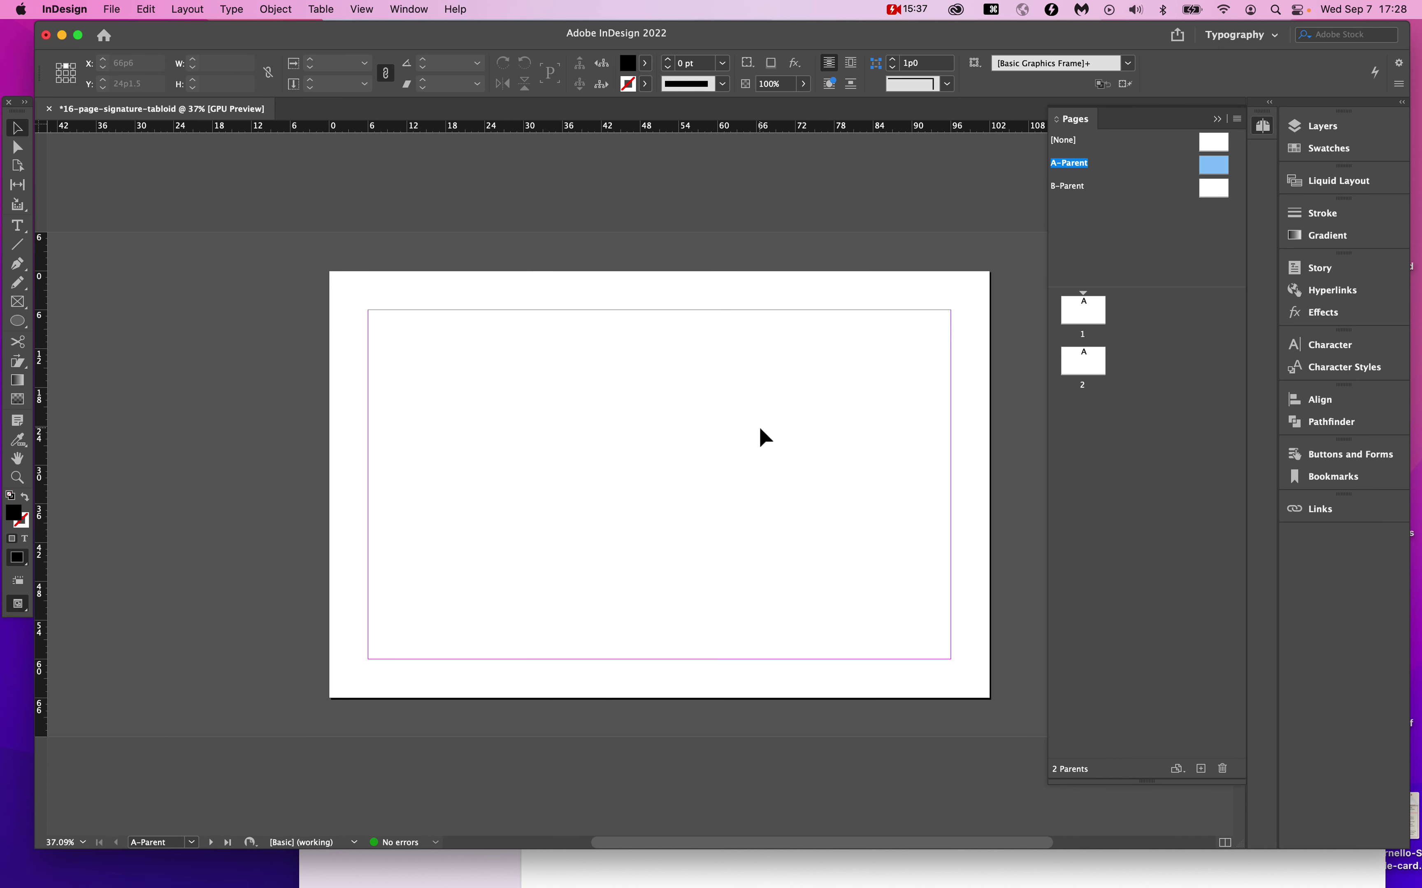
key(alt+super+v)
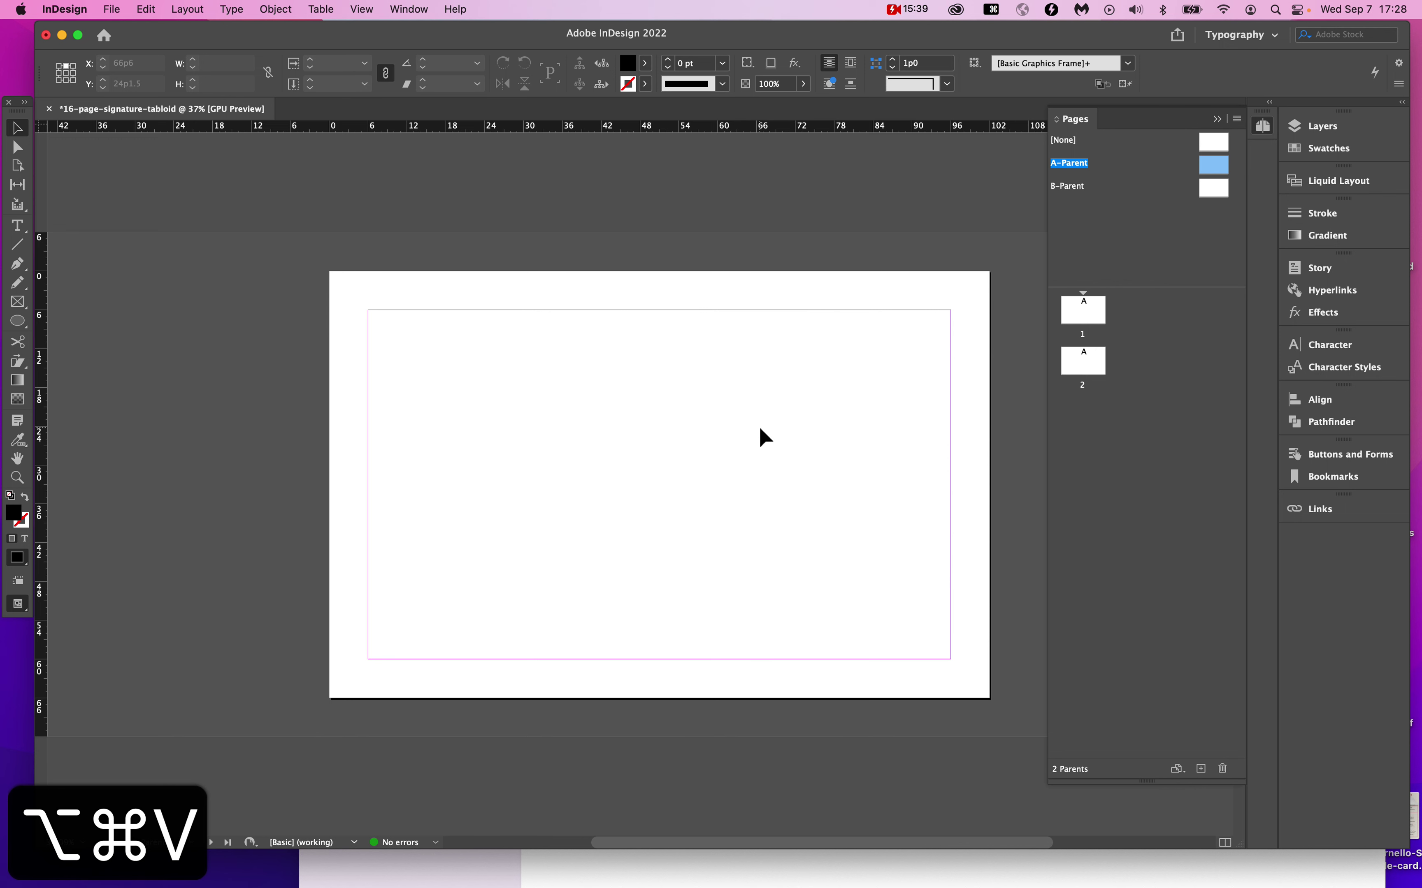
key(shift+super+v)
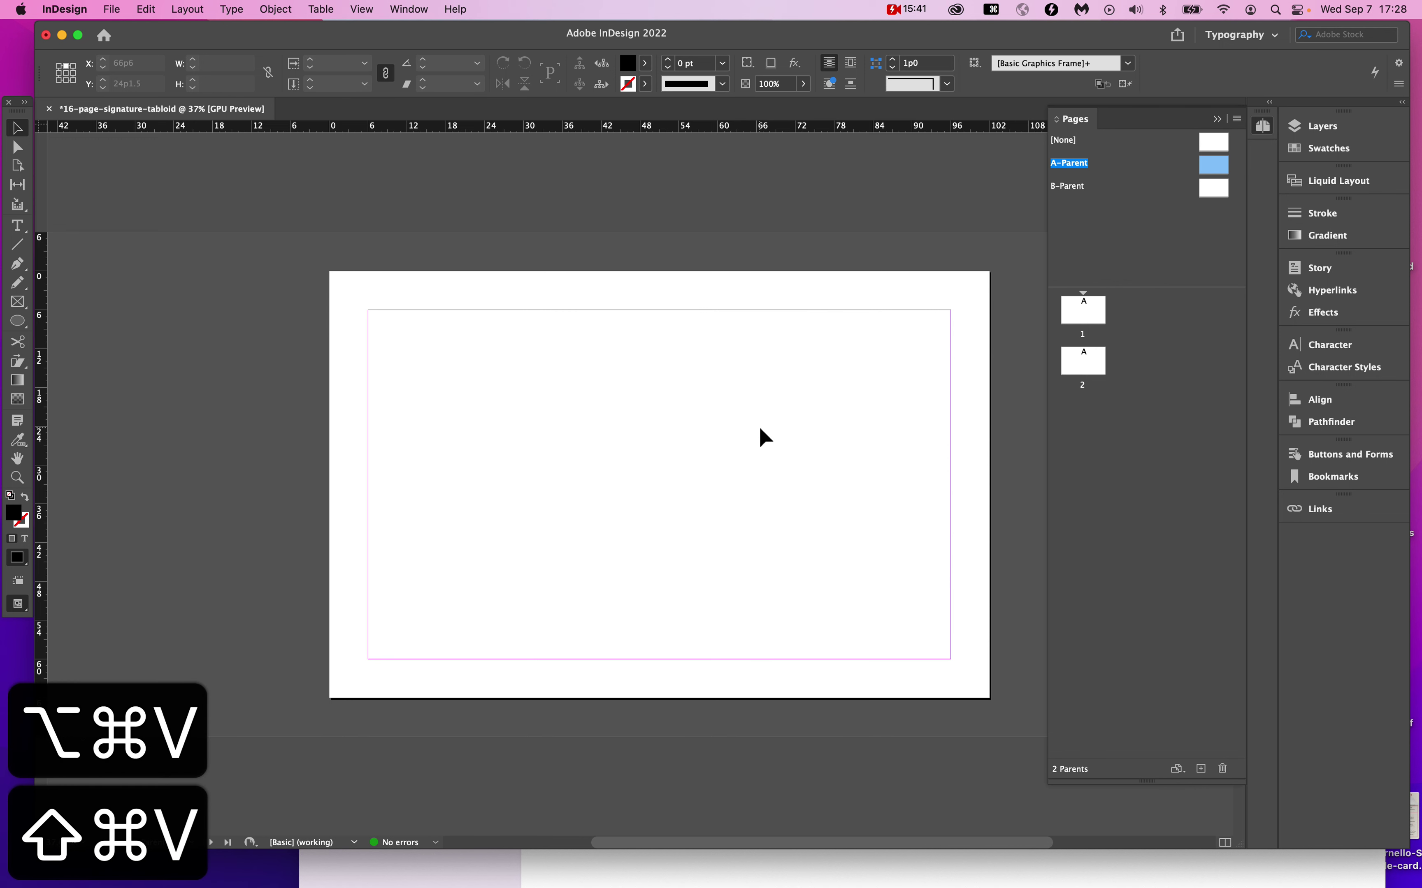
click(145, 9)
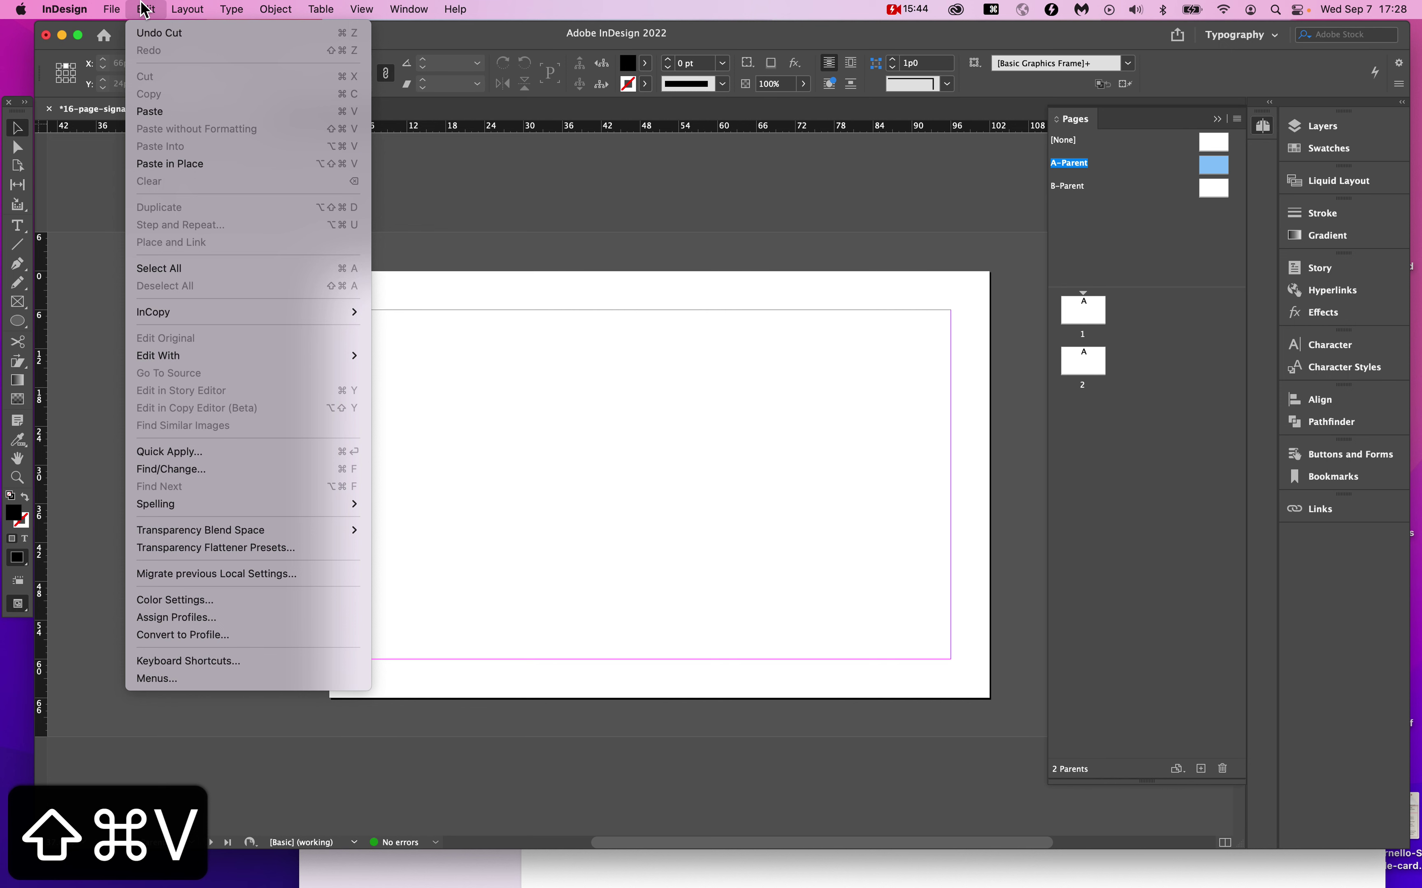
click(276, 169)
key(alt+shift+super+v)
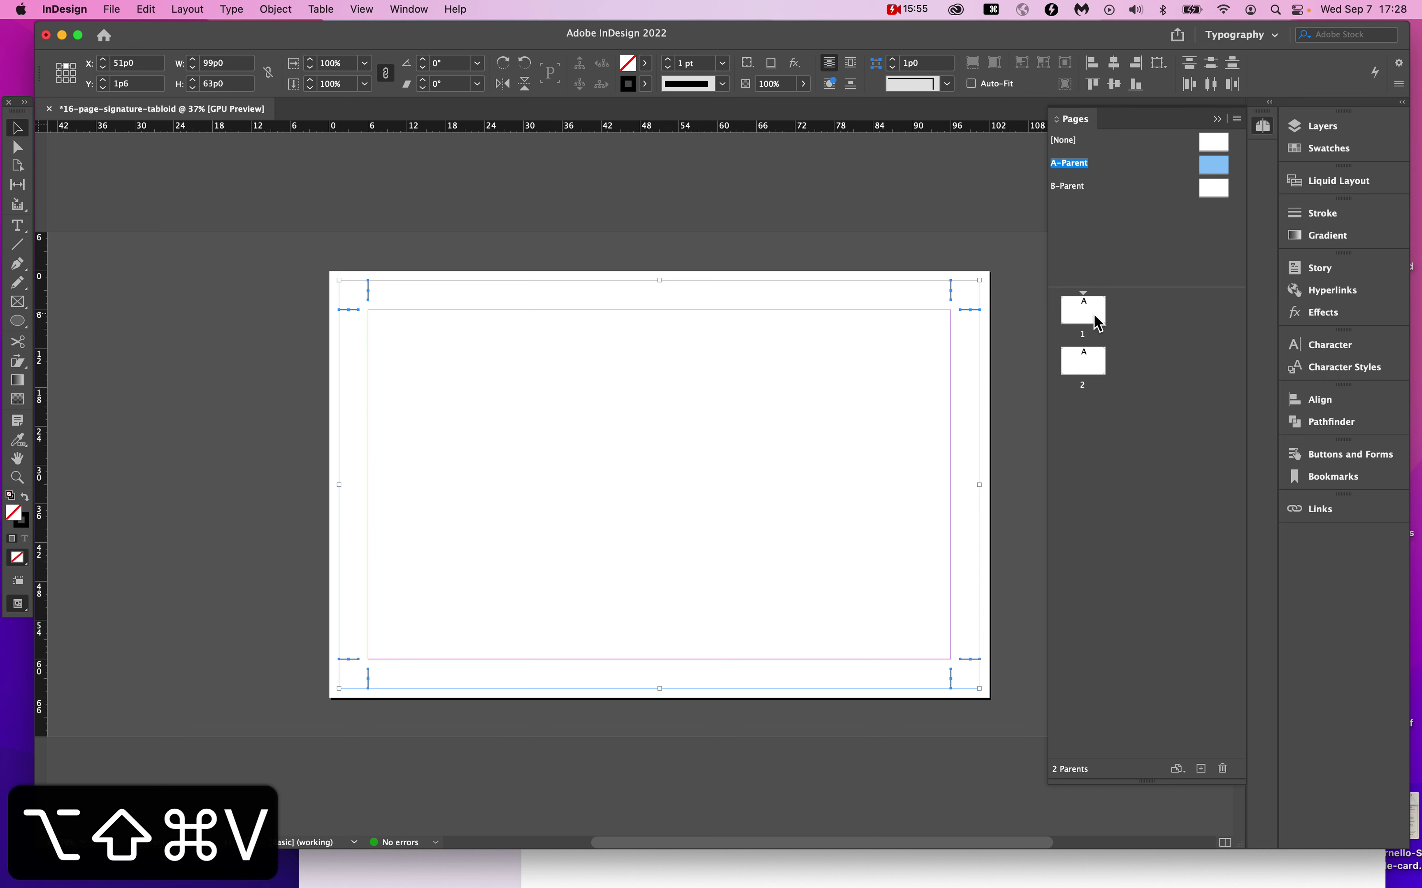
Magnify the page thumbnails and inspect pages 1 and 2 for the corner marks from A-Parent.
key(super+8)
key(alt+super+8)
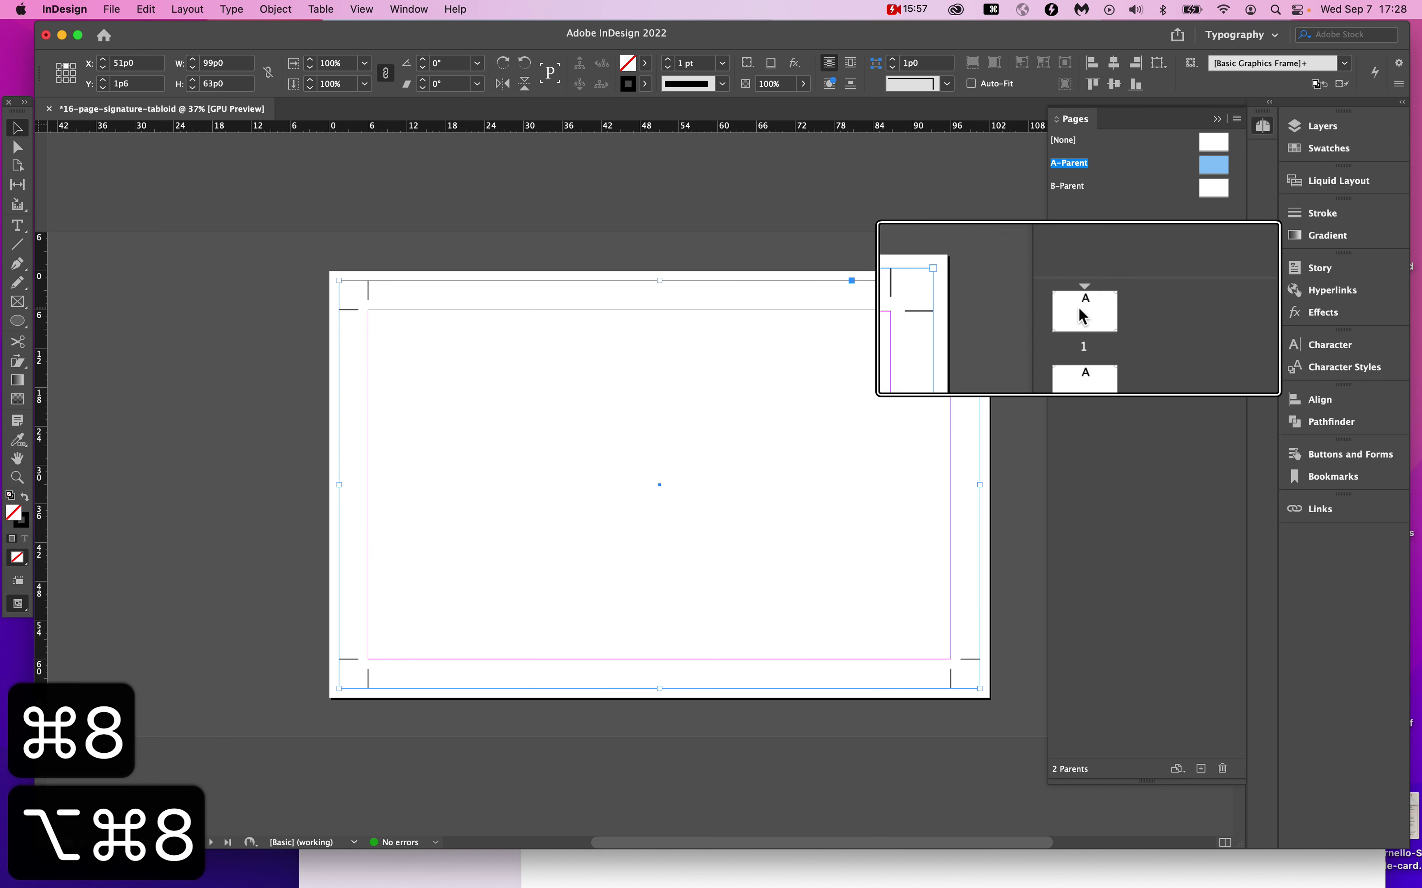
double_click(1089, 321)
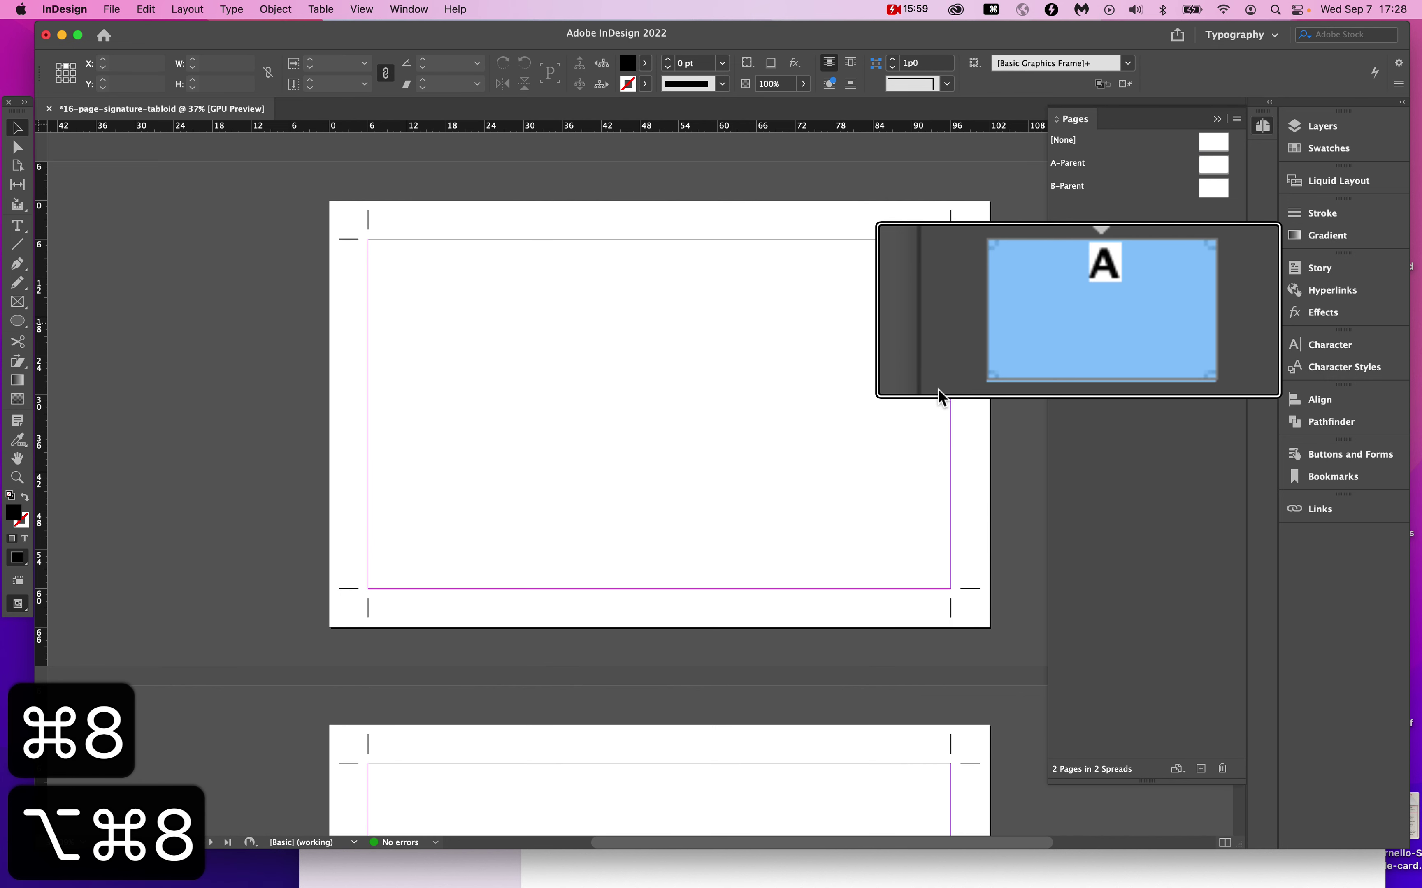
key(alt+super+8)
scroll(902, 694, down, 3)
scroll(898, 692, up, 2)
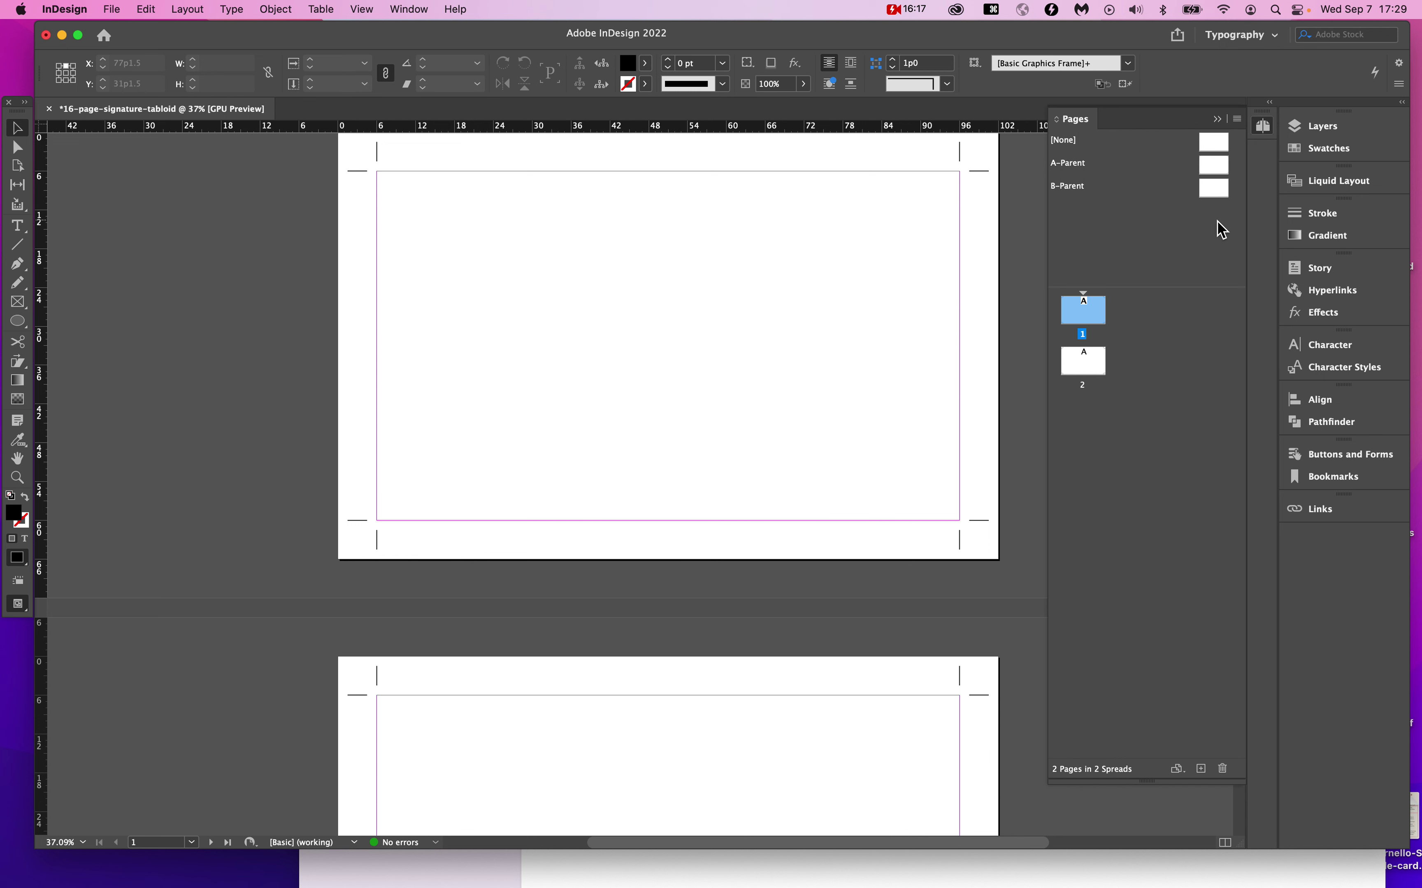
Open the A-Parent page again and show the document grid.
click(1202, 181)
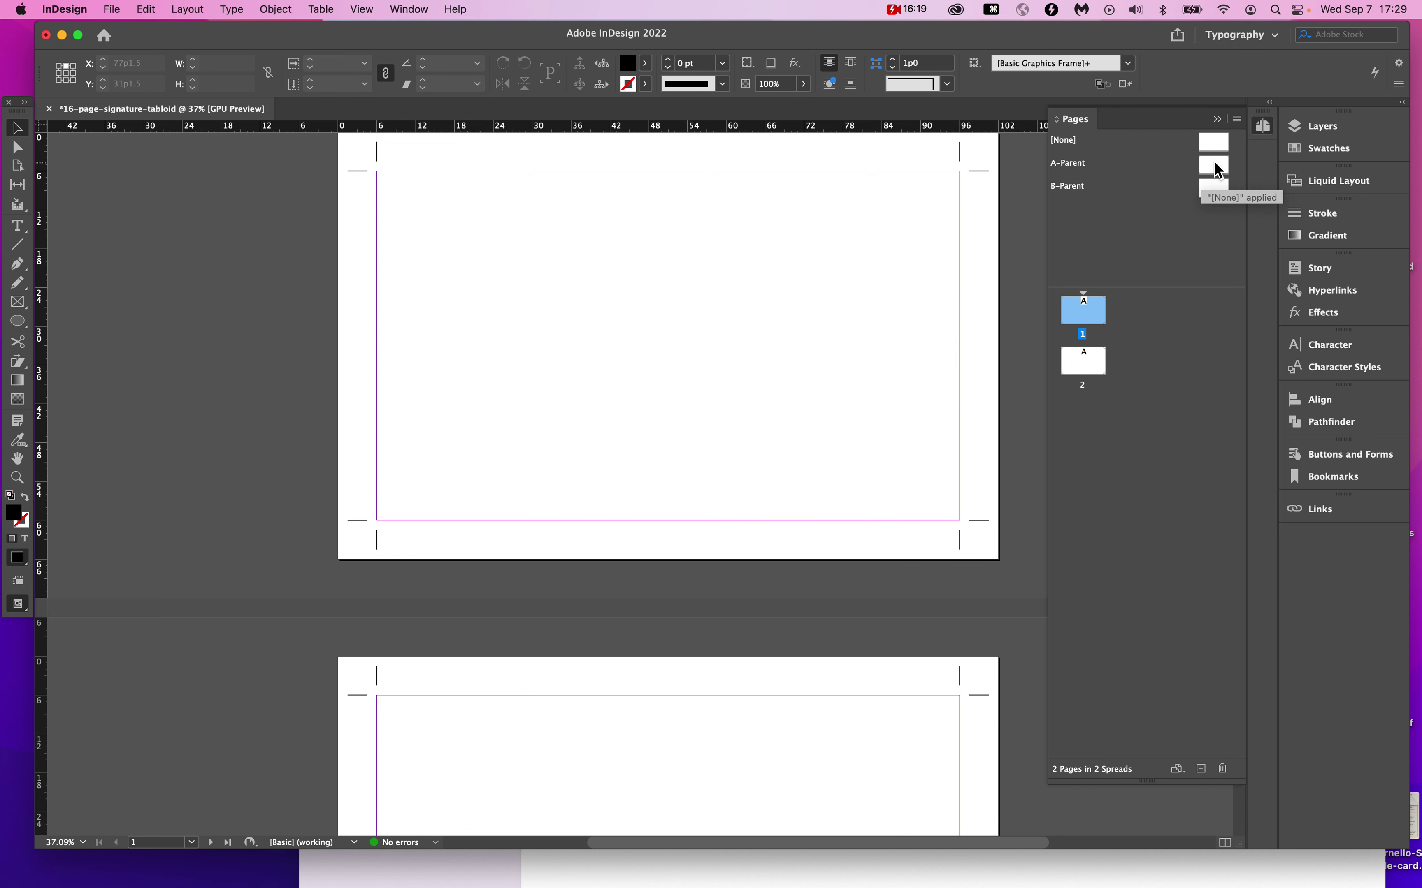
double_click(1213, 164)
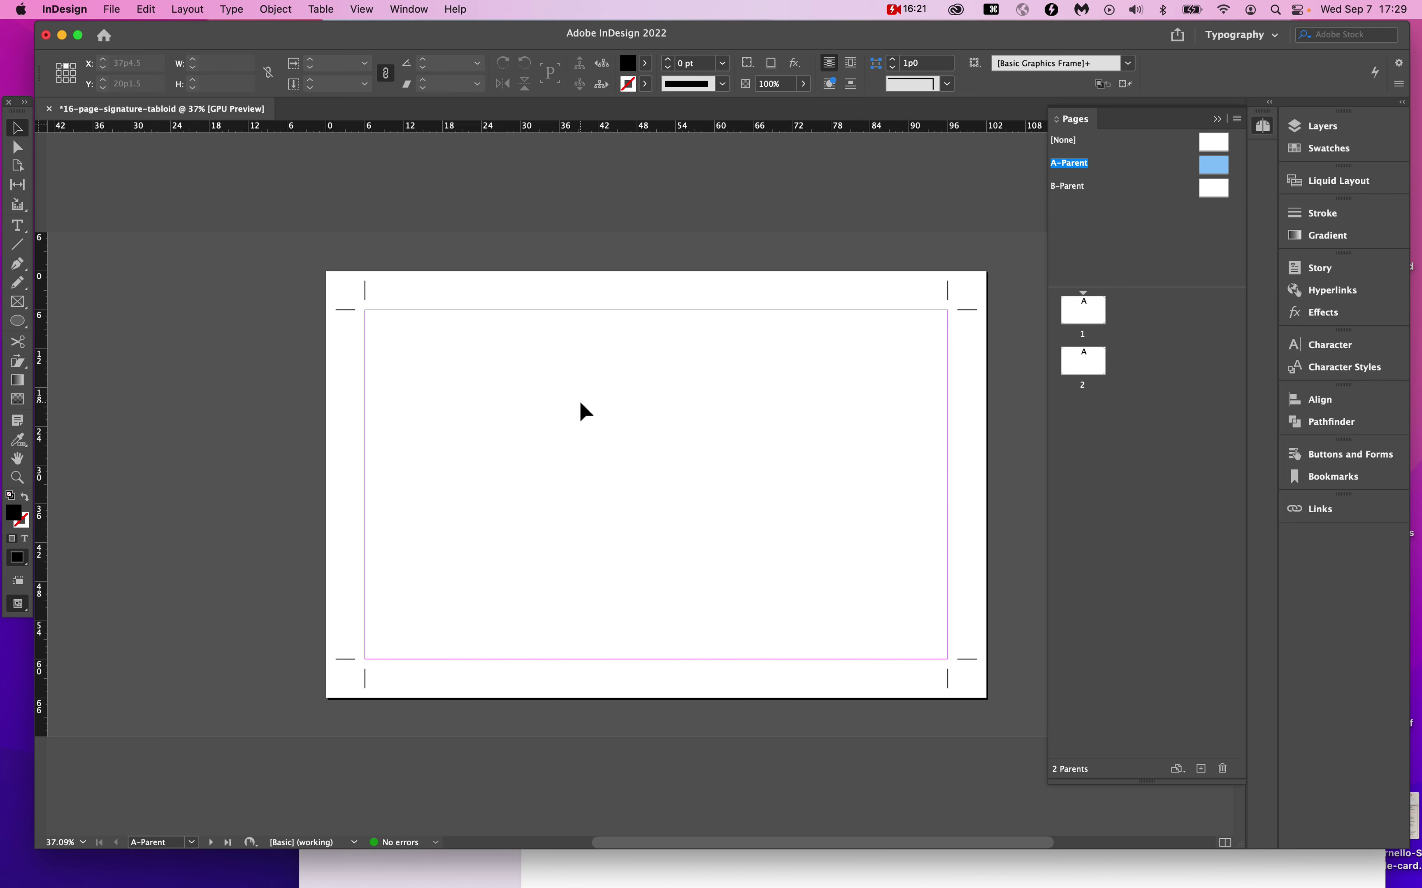
key(ctrl+apostrophe)
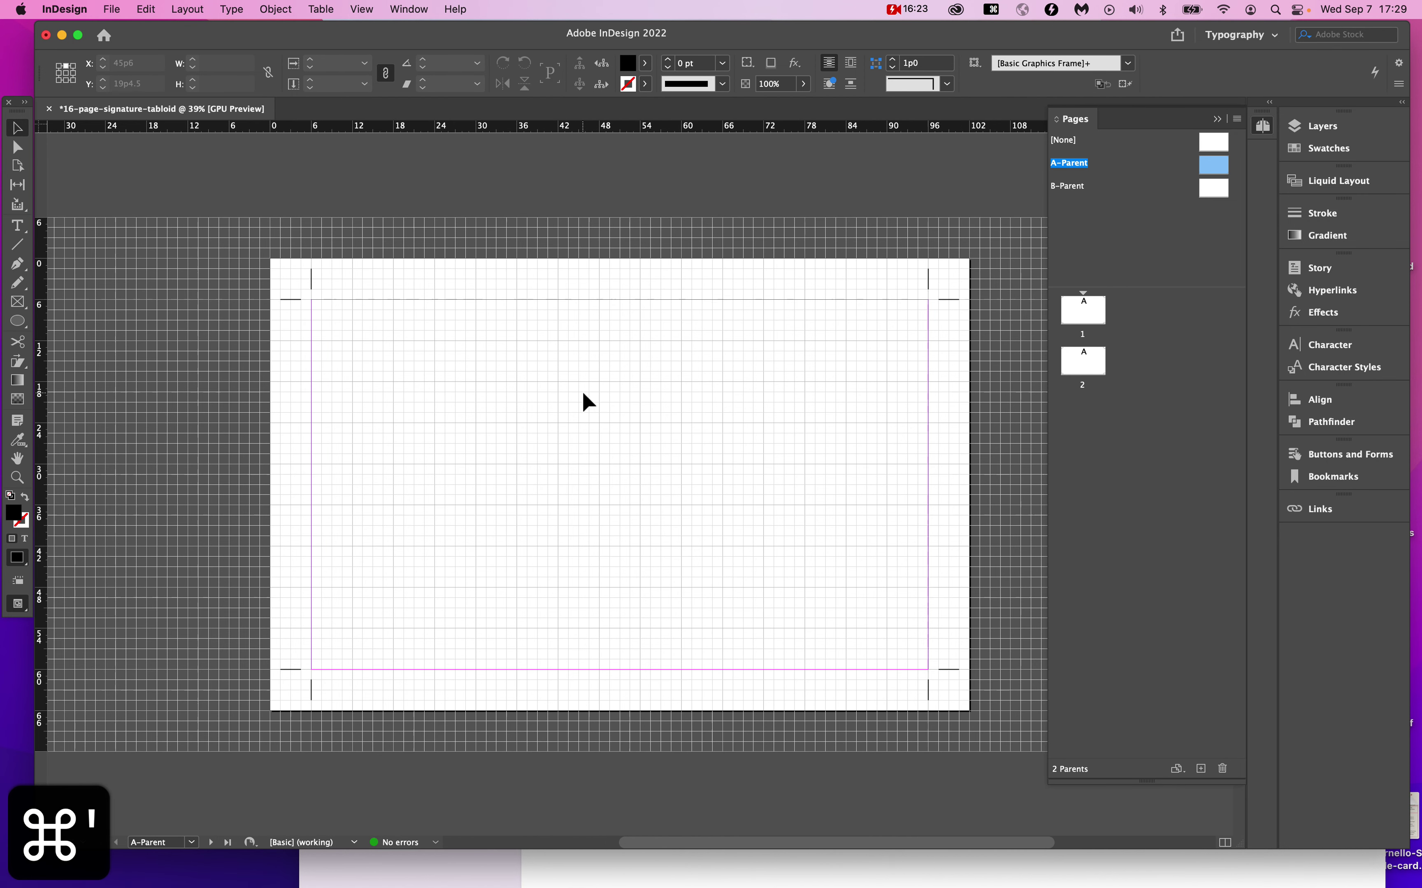
scroll(588, 402, right, 2)
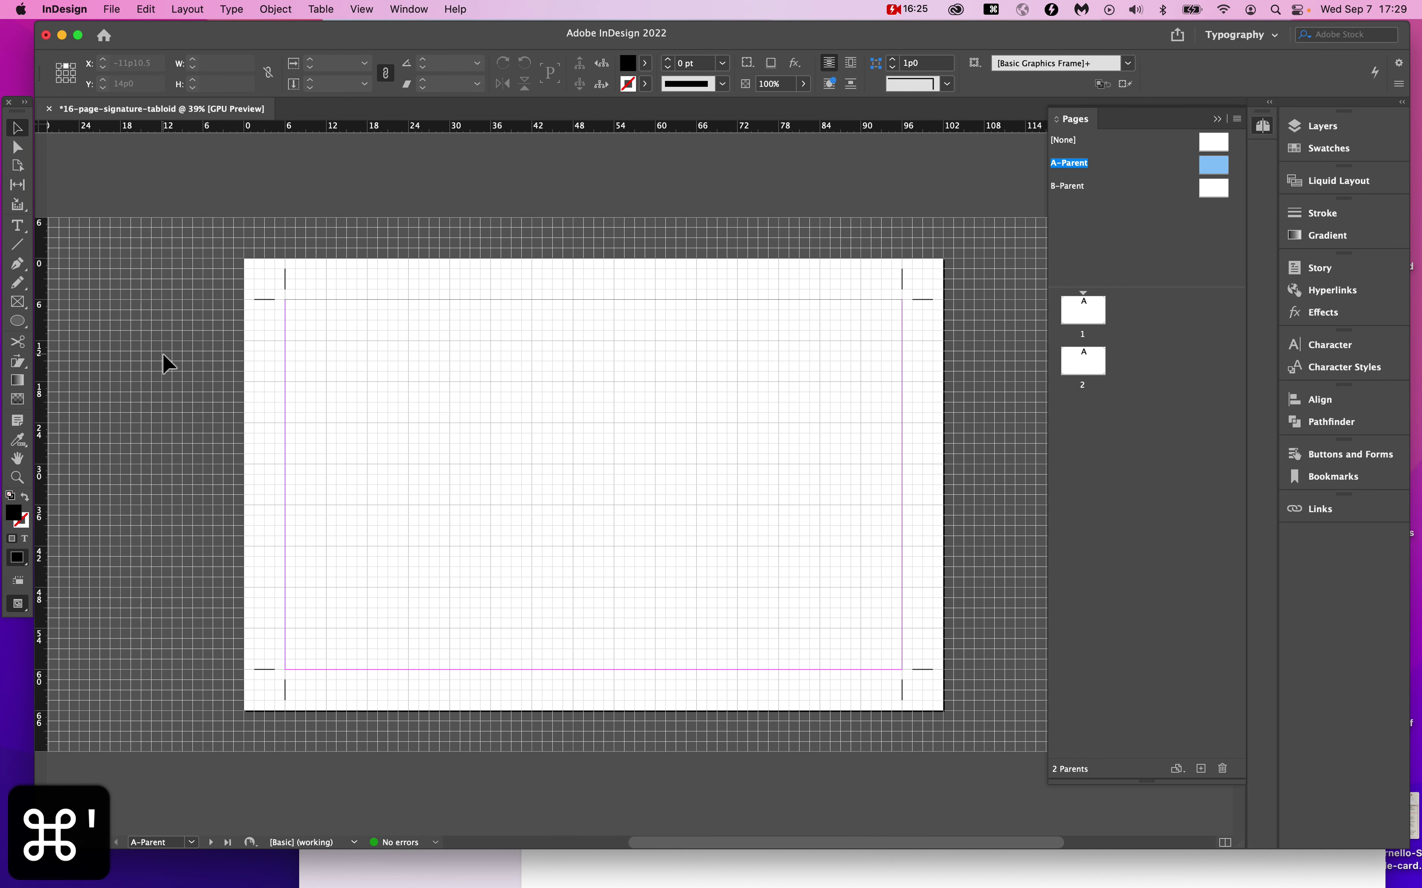
Draw a black 90p0 by 54p0 rectangle covering the margin area of A-Parent and open its width for editing.
drag(29, 322, 70, 340)
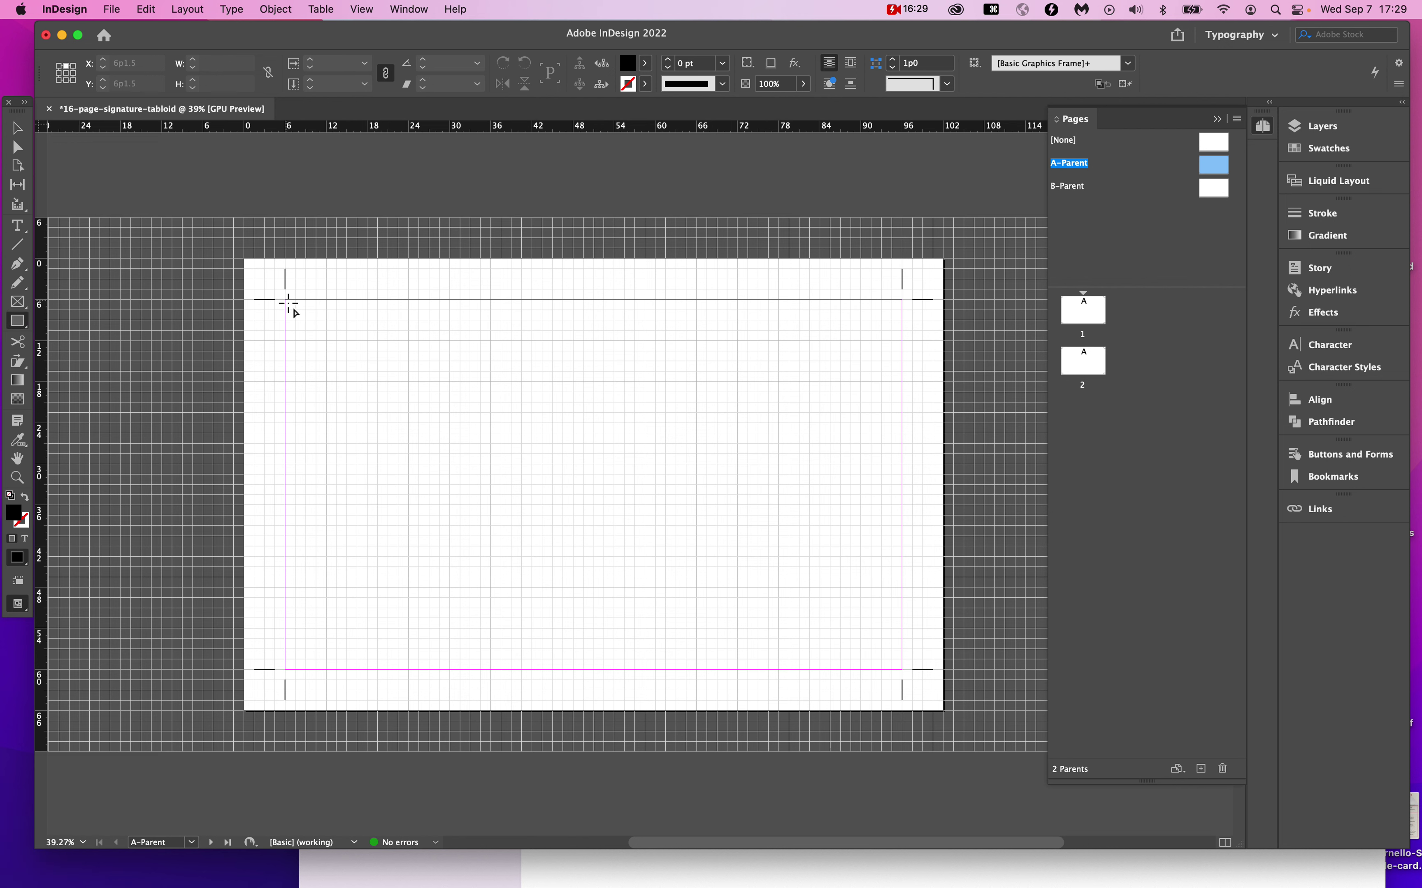
drag(287, 302, 904, 671)
click(18, 133)
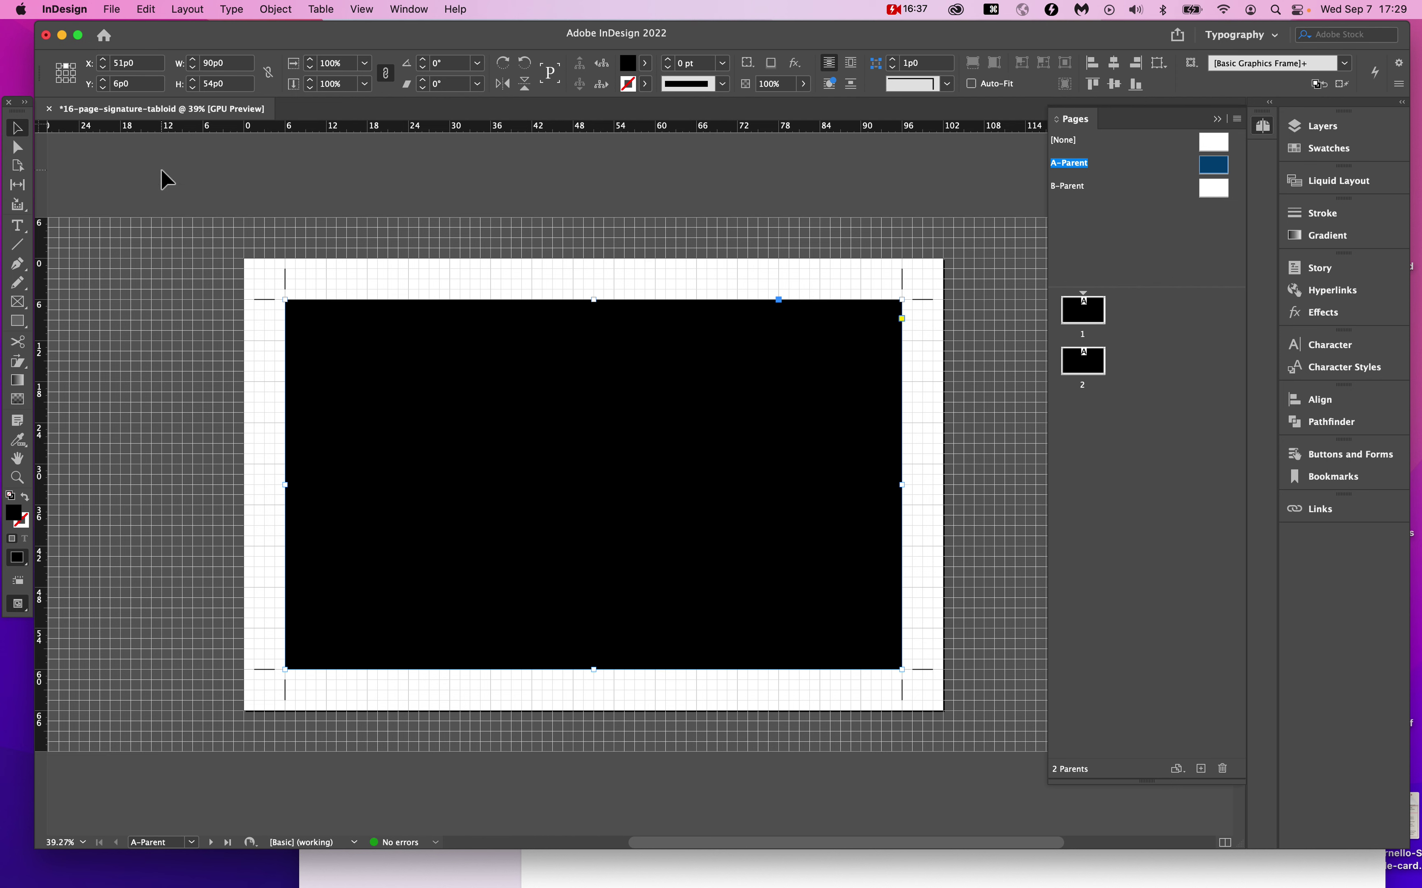
mouse_move(131, 70)
click(236, 69)
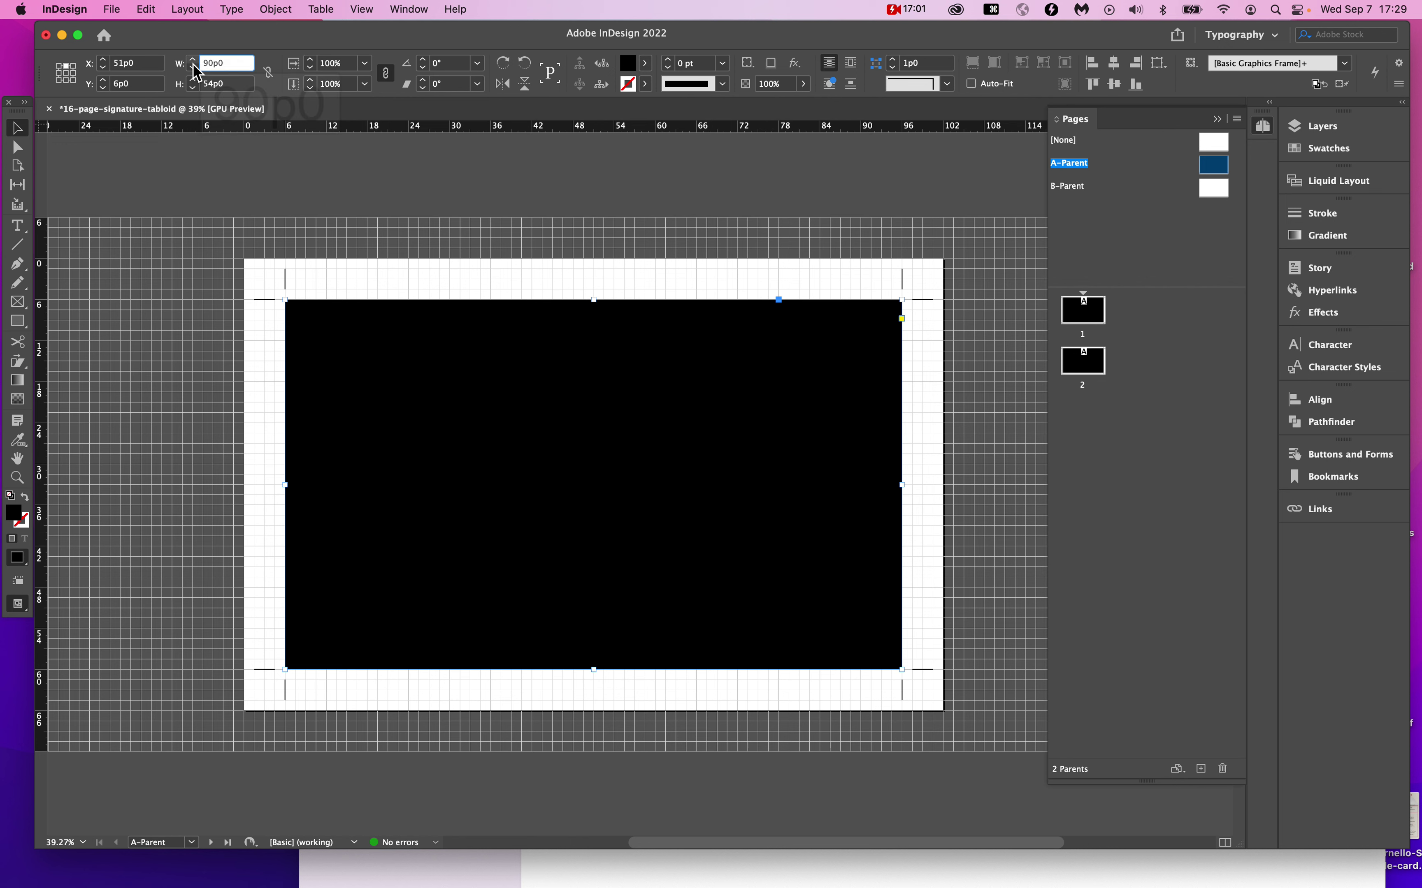
Resize the black rectangle by dividing its 90p0 width by 4 and its 54p0 height by 2.
key(alt+super+8)
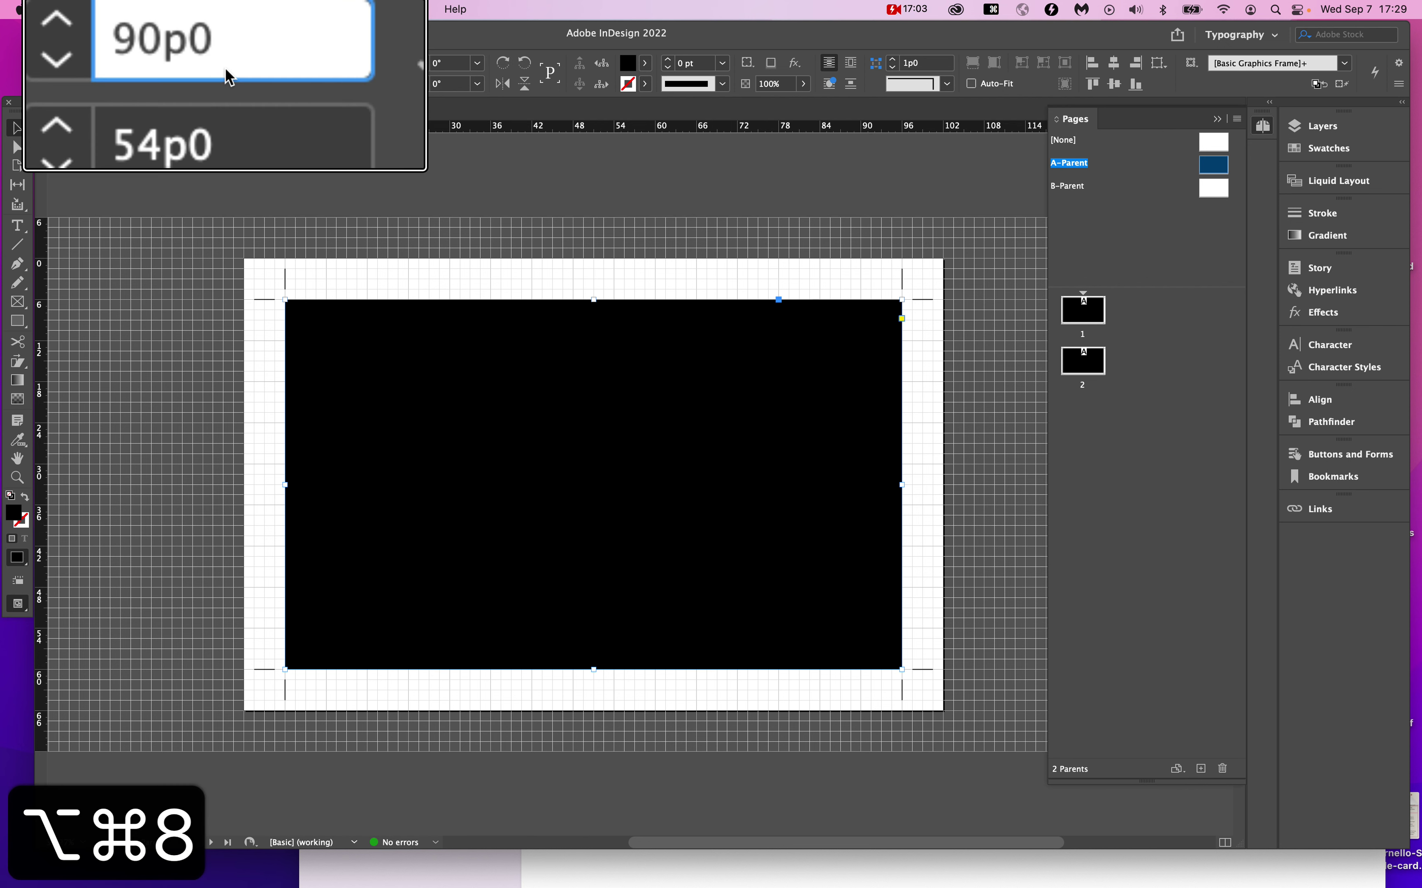
text(/4)
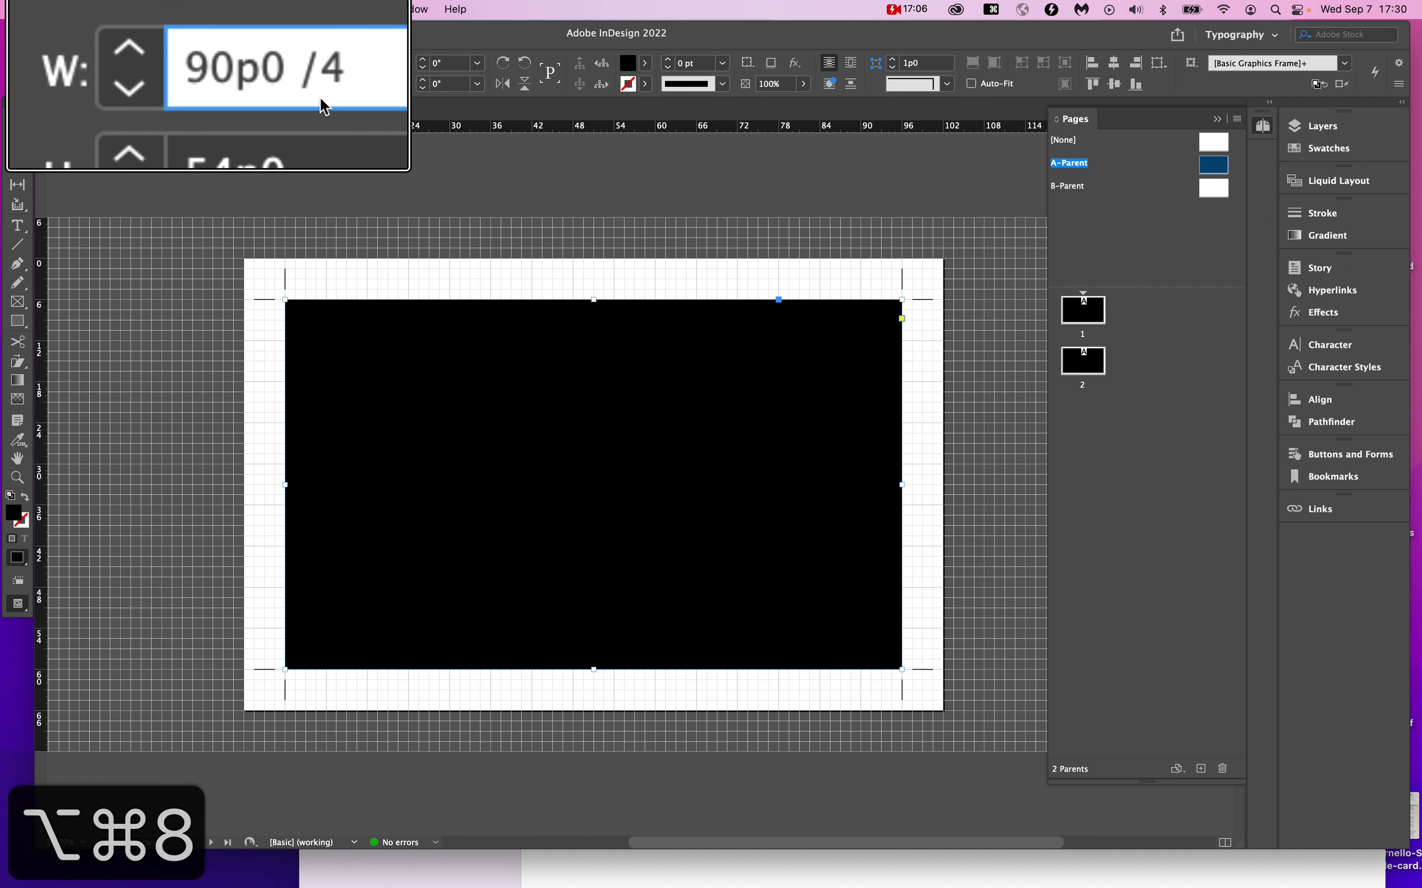
key(Tab)
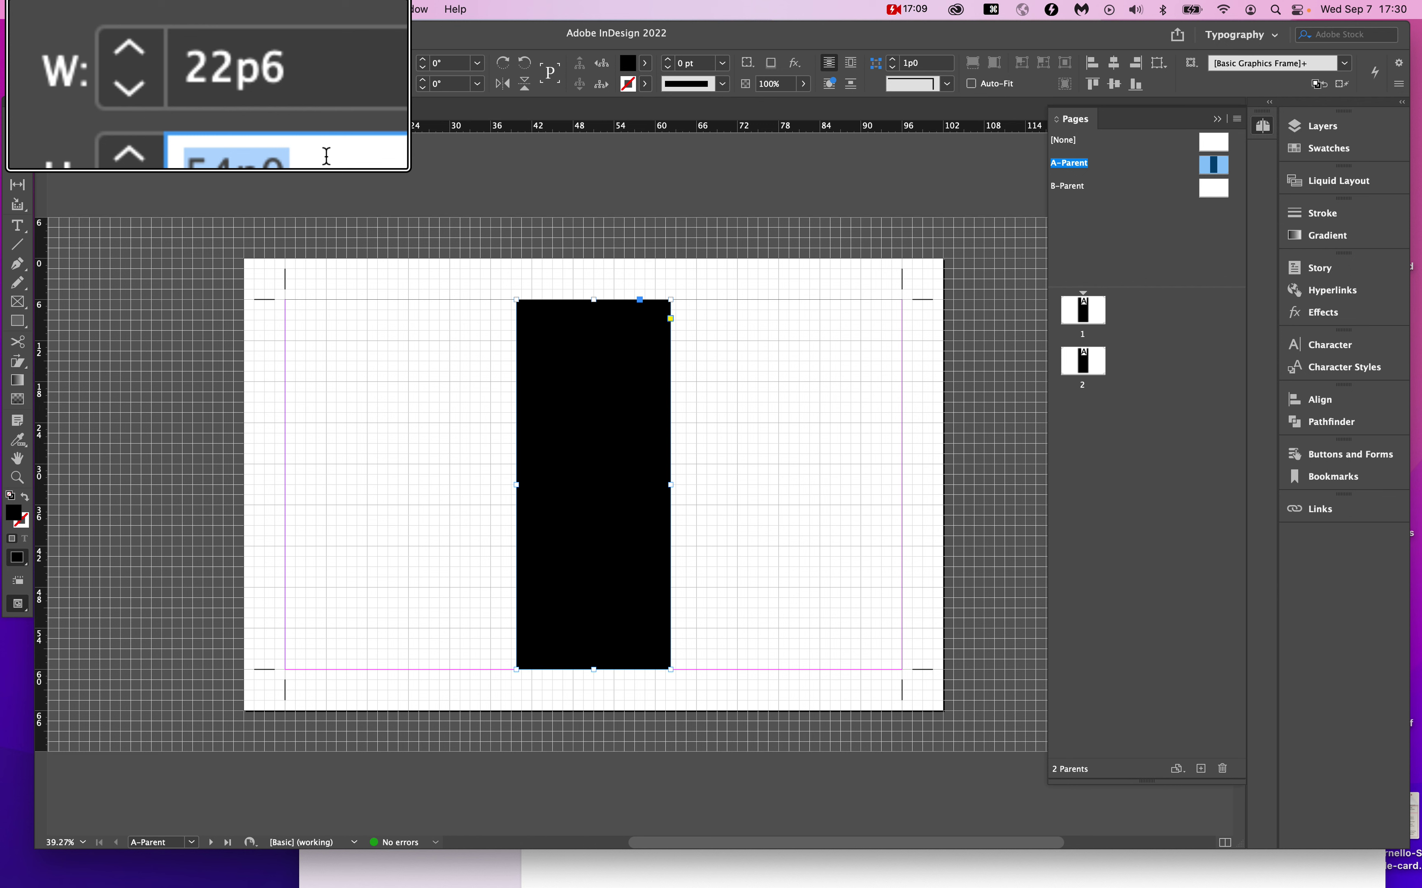
click(327, 113)
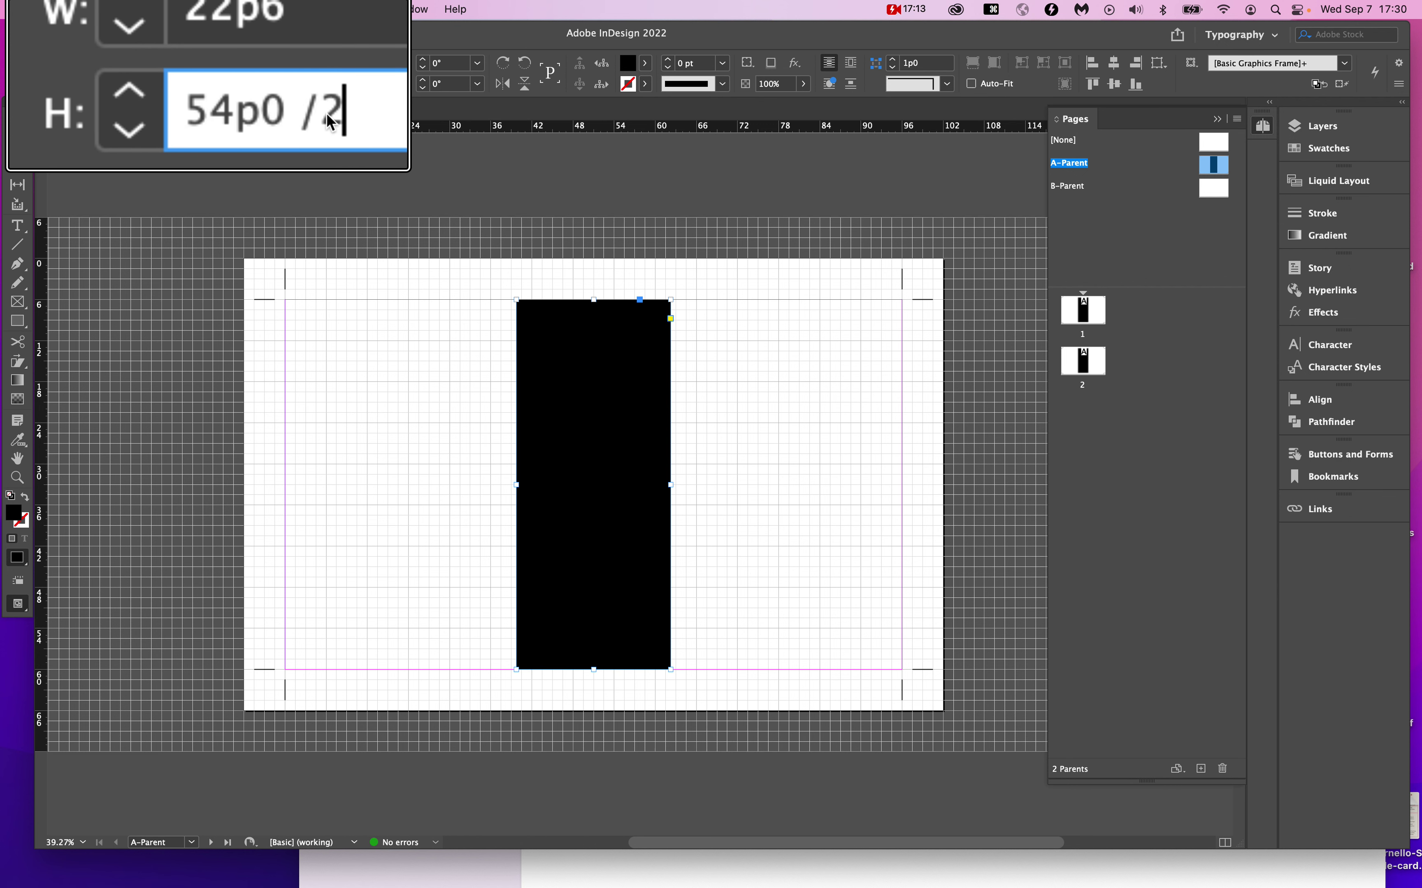
key(Return)
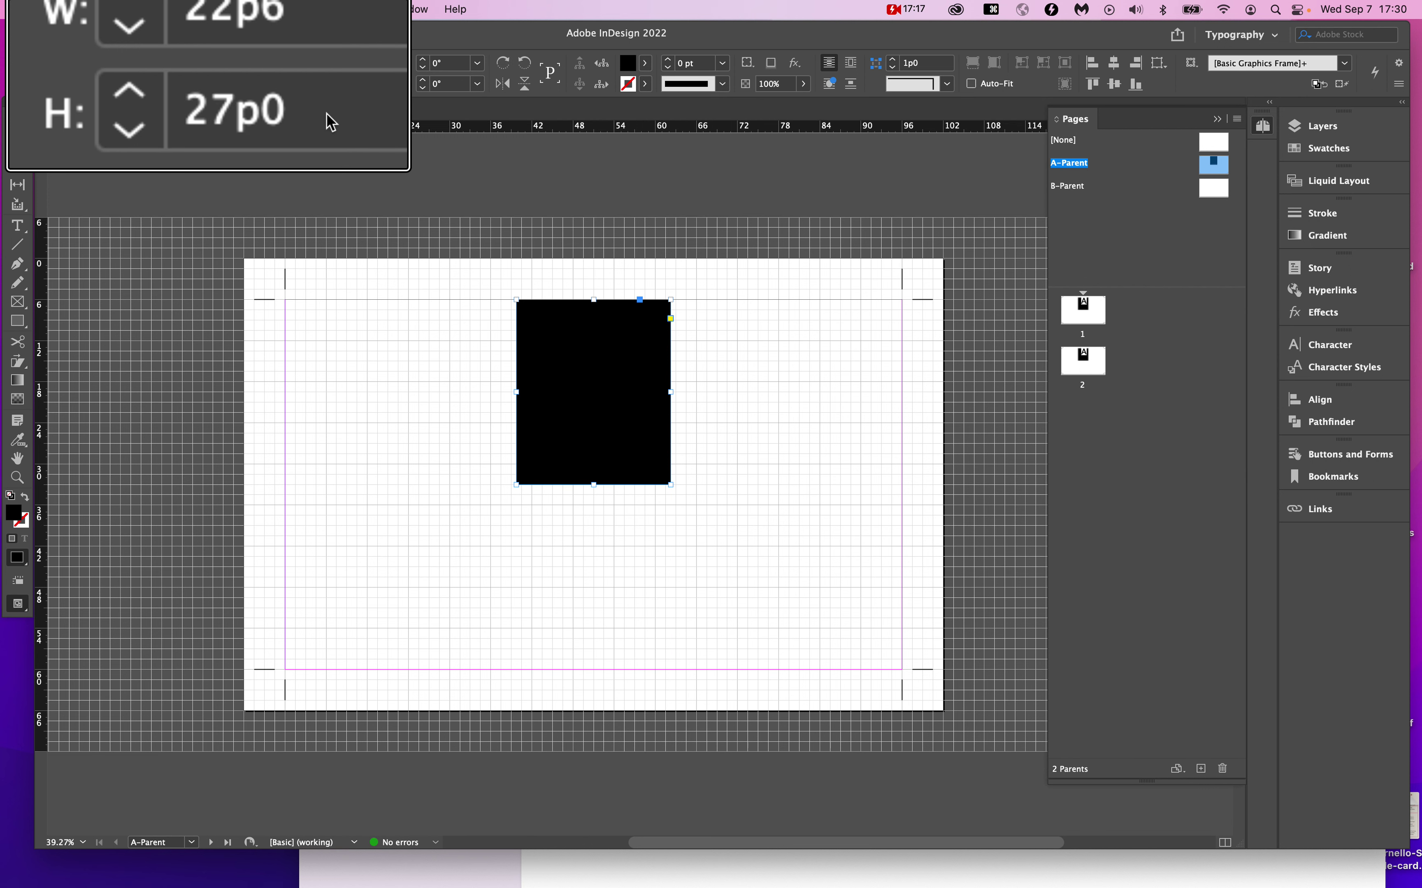
key(alt+super+8)
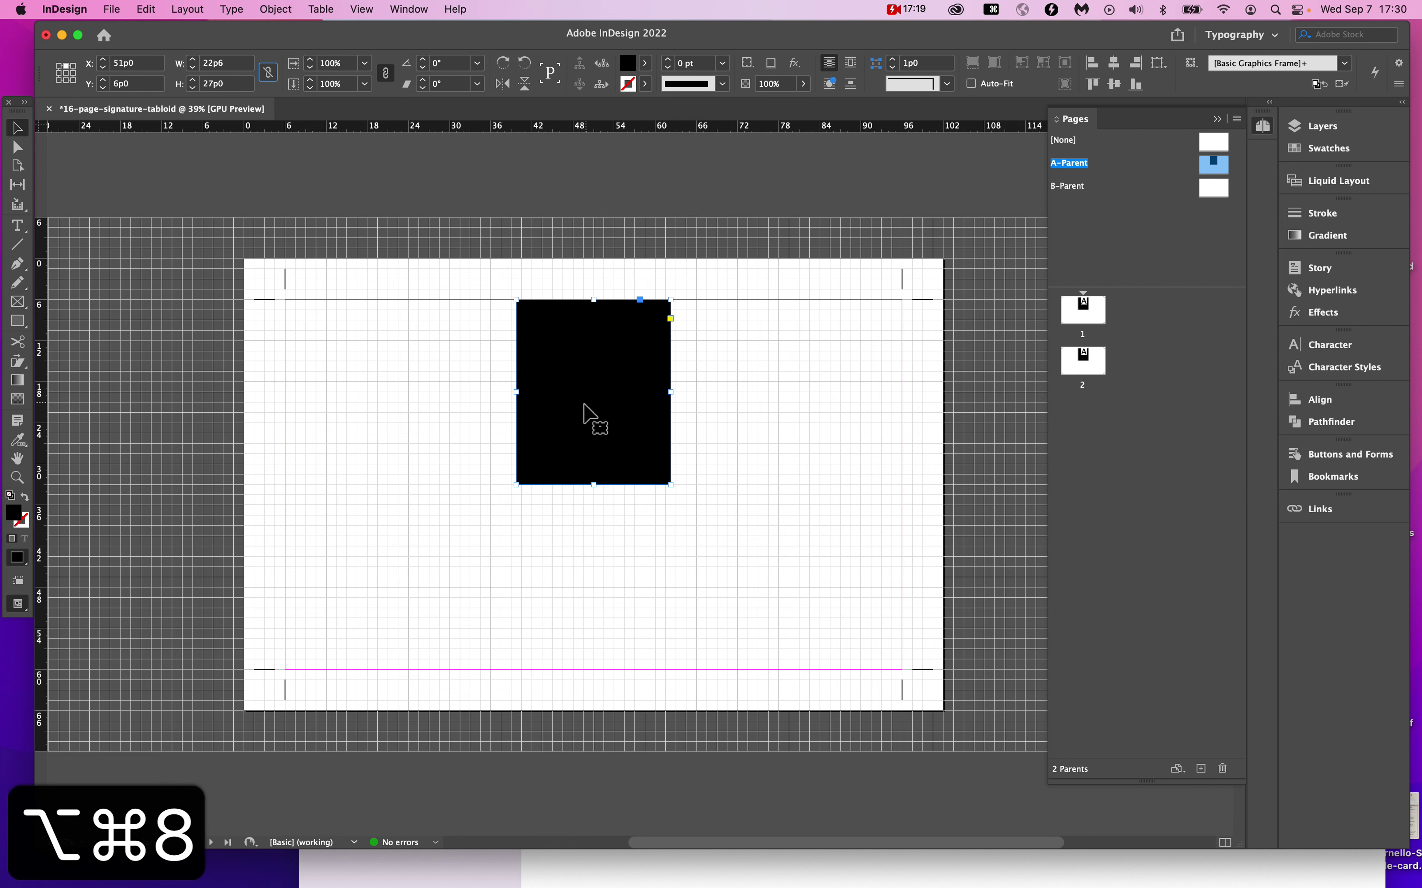
Move the rectangle into the upper-left margin corner and add a vertical guide at 28p6 and a horizontal guide at 33p0 along its edges.
drag(584, 403, 343, 386)
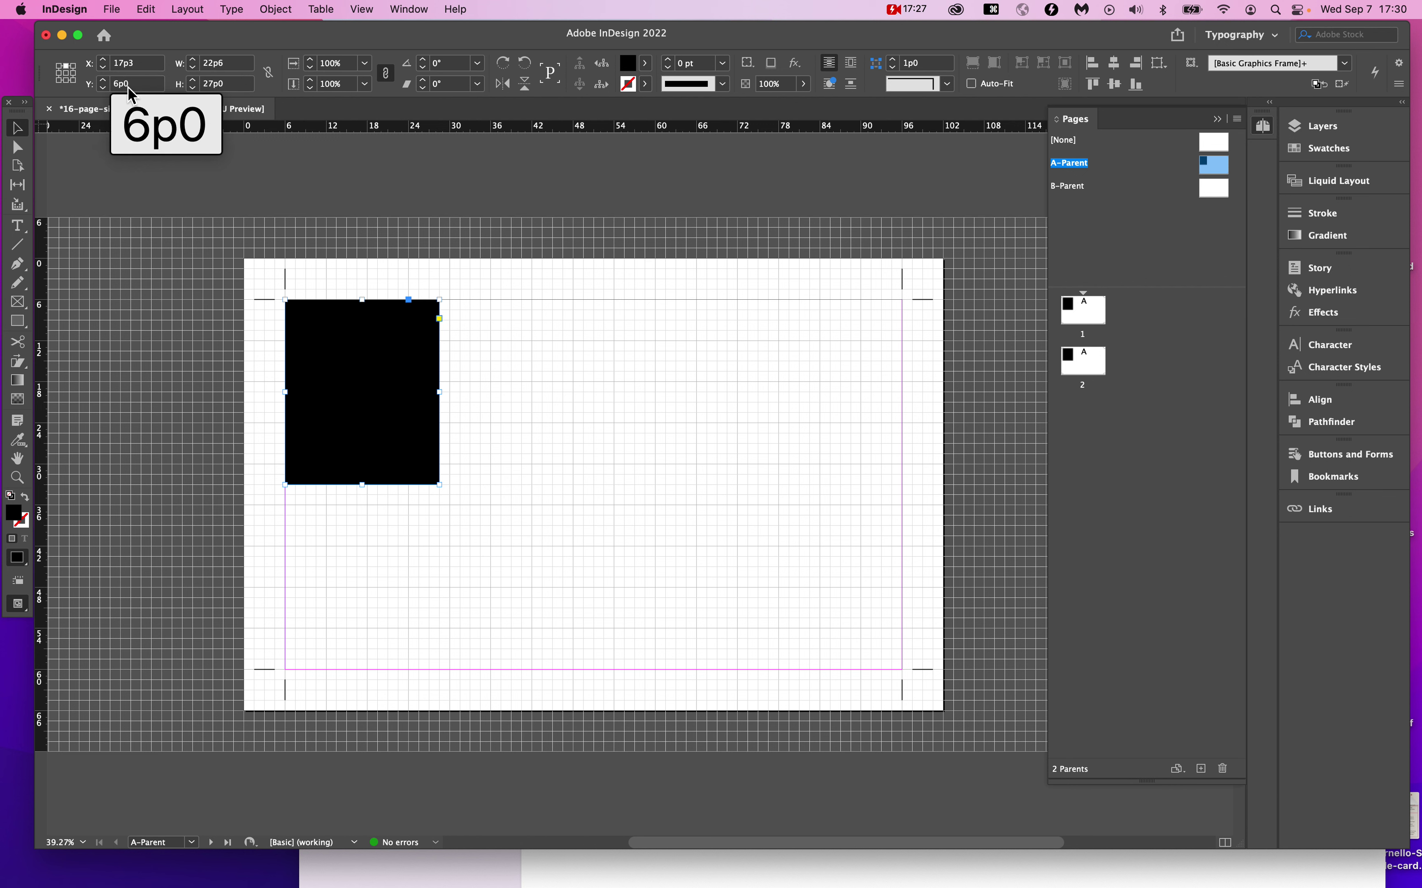
drag(44, 359, 440, 504)
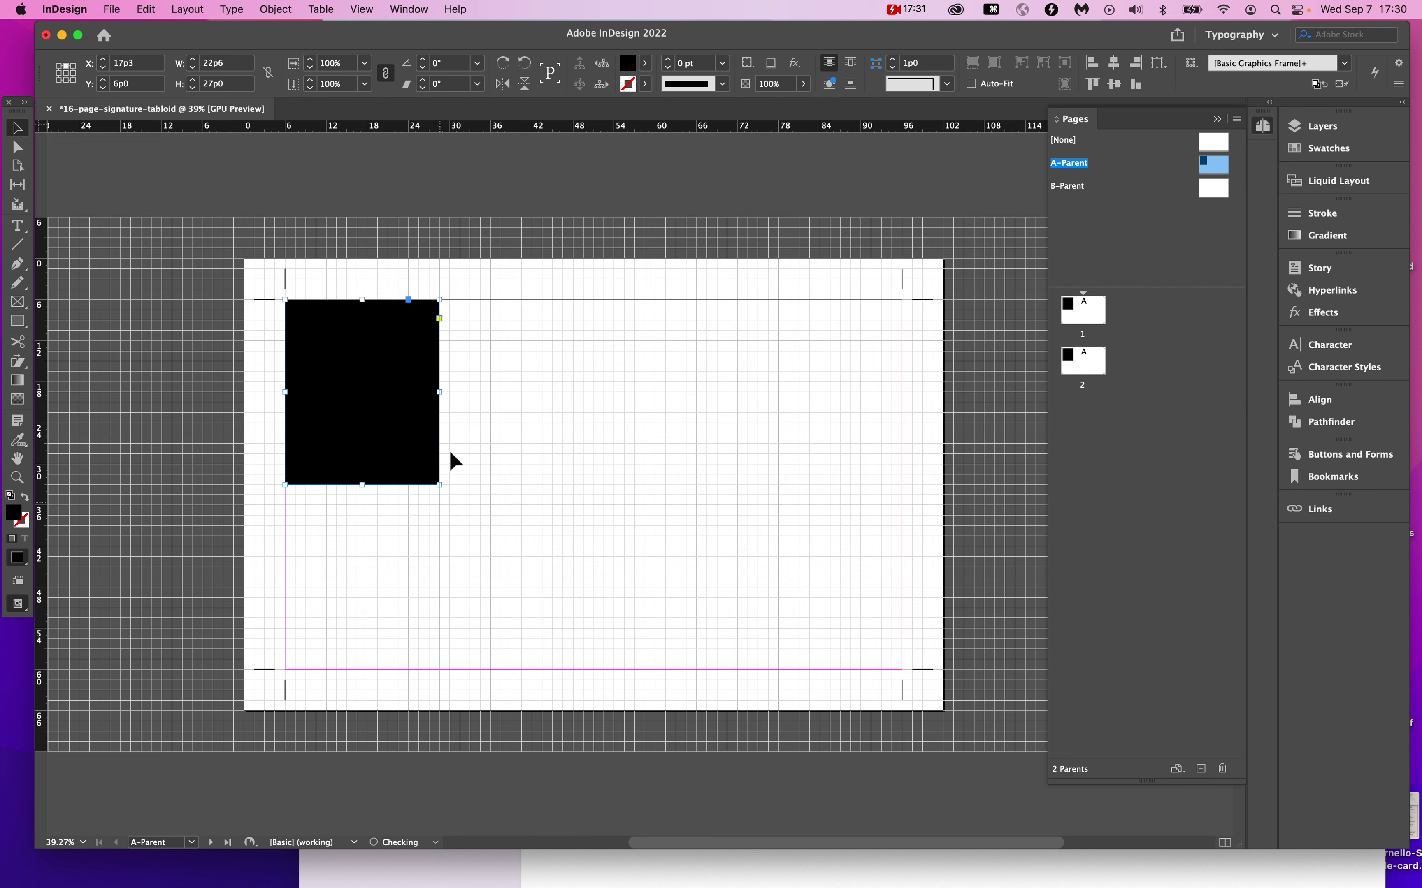
drag(449, 126, 417, 485)
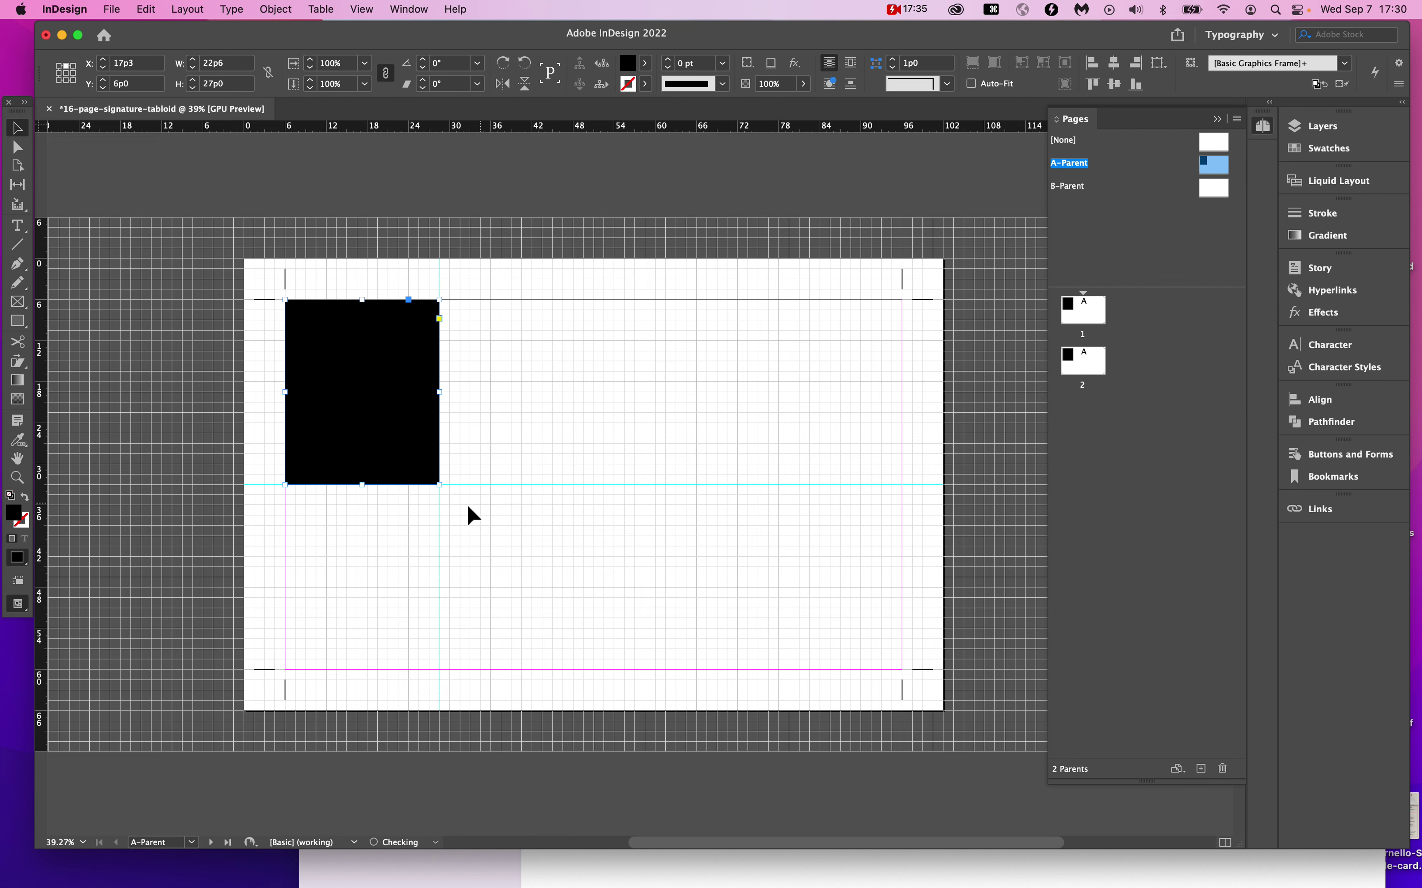
Select the vertical and the horizontal guide in turn and check their positions.
scroll(470, 505, up, 3)
click(390, 554)
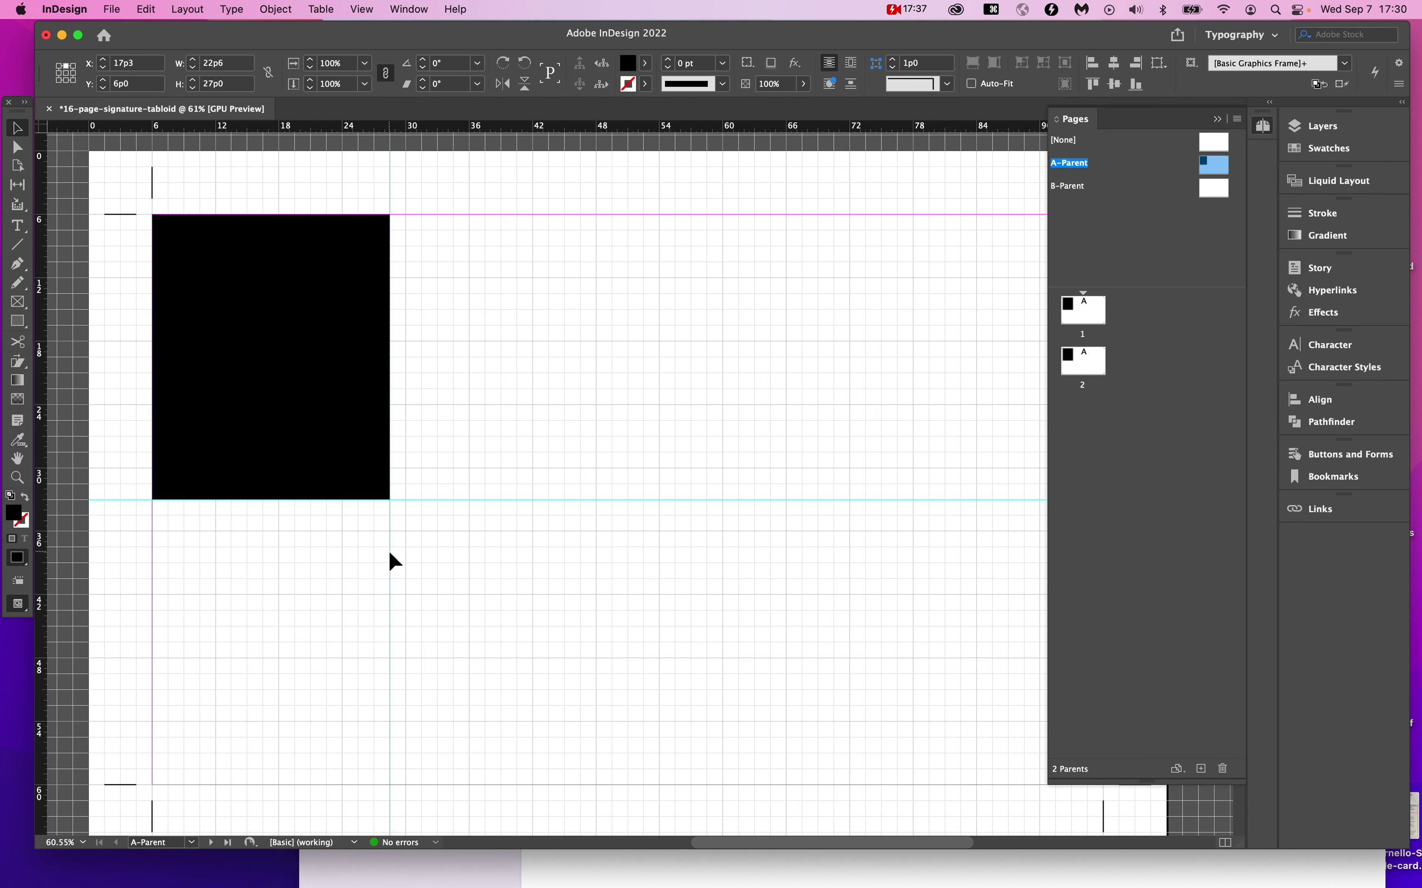
click(432, 502)
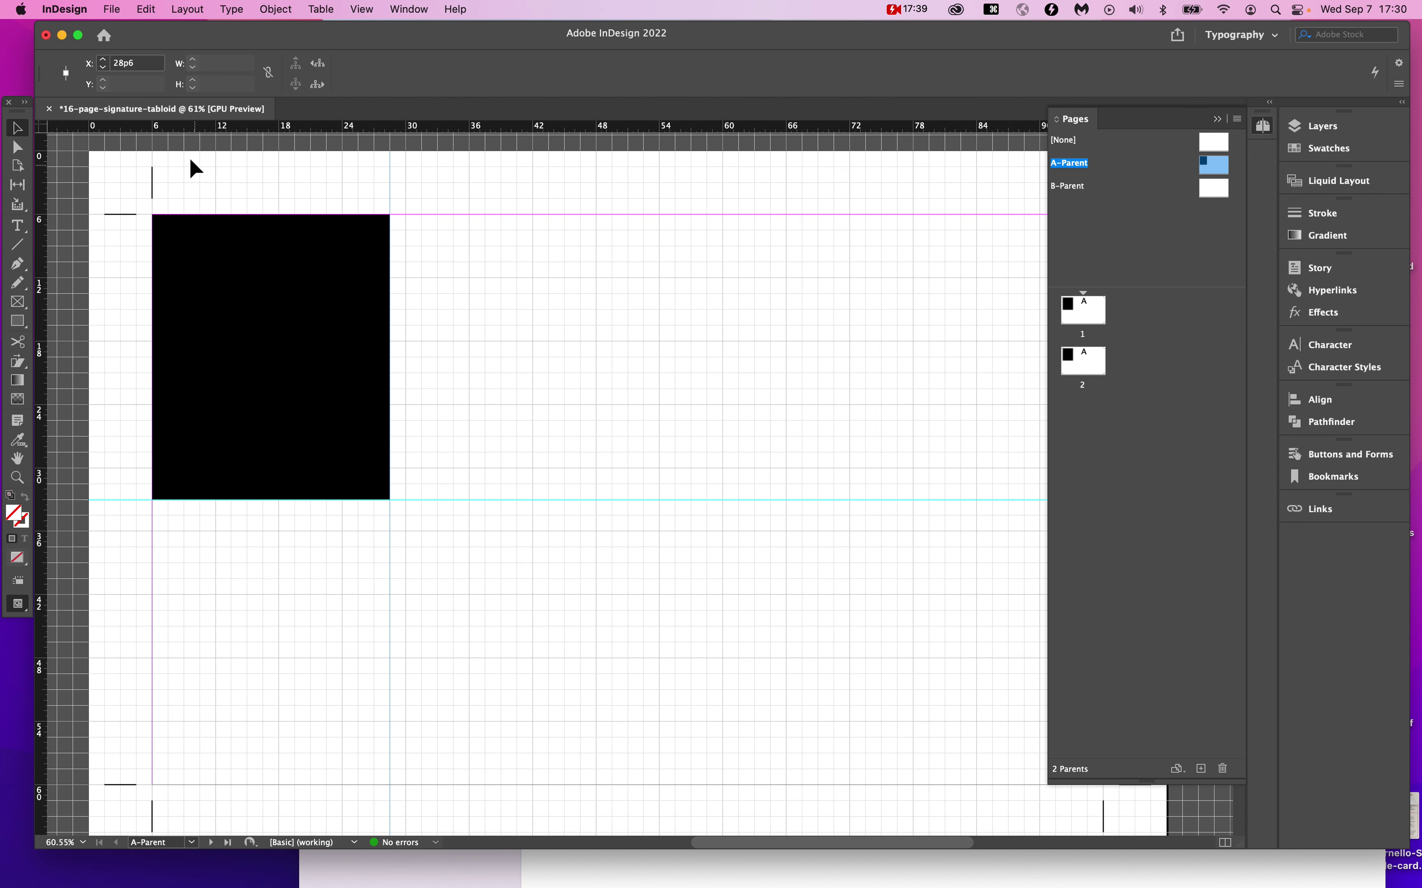
click(442, 500)
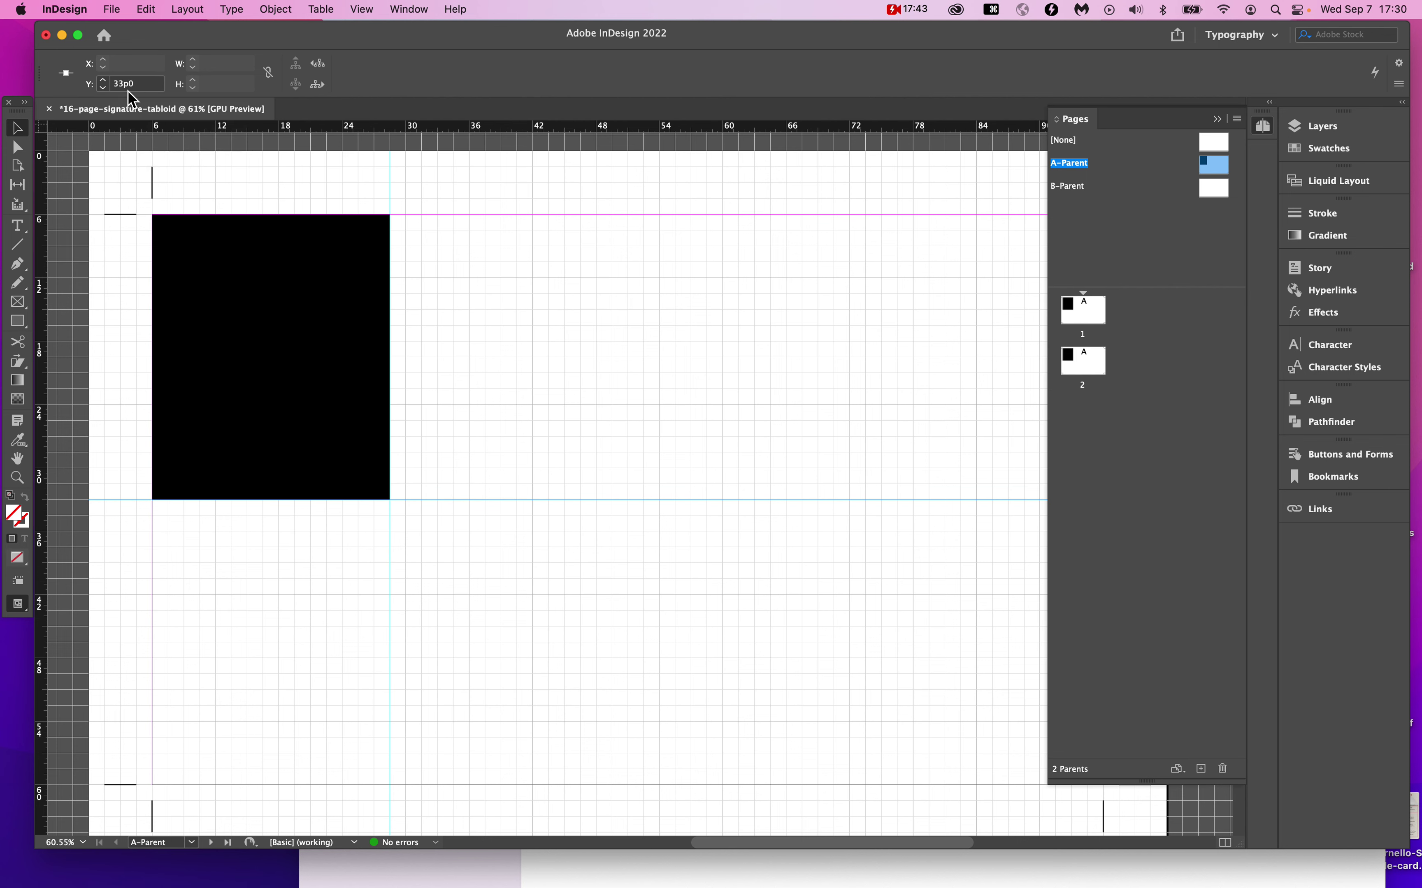
click(468, 377)
scroll(468, 377, down, 1)
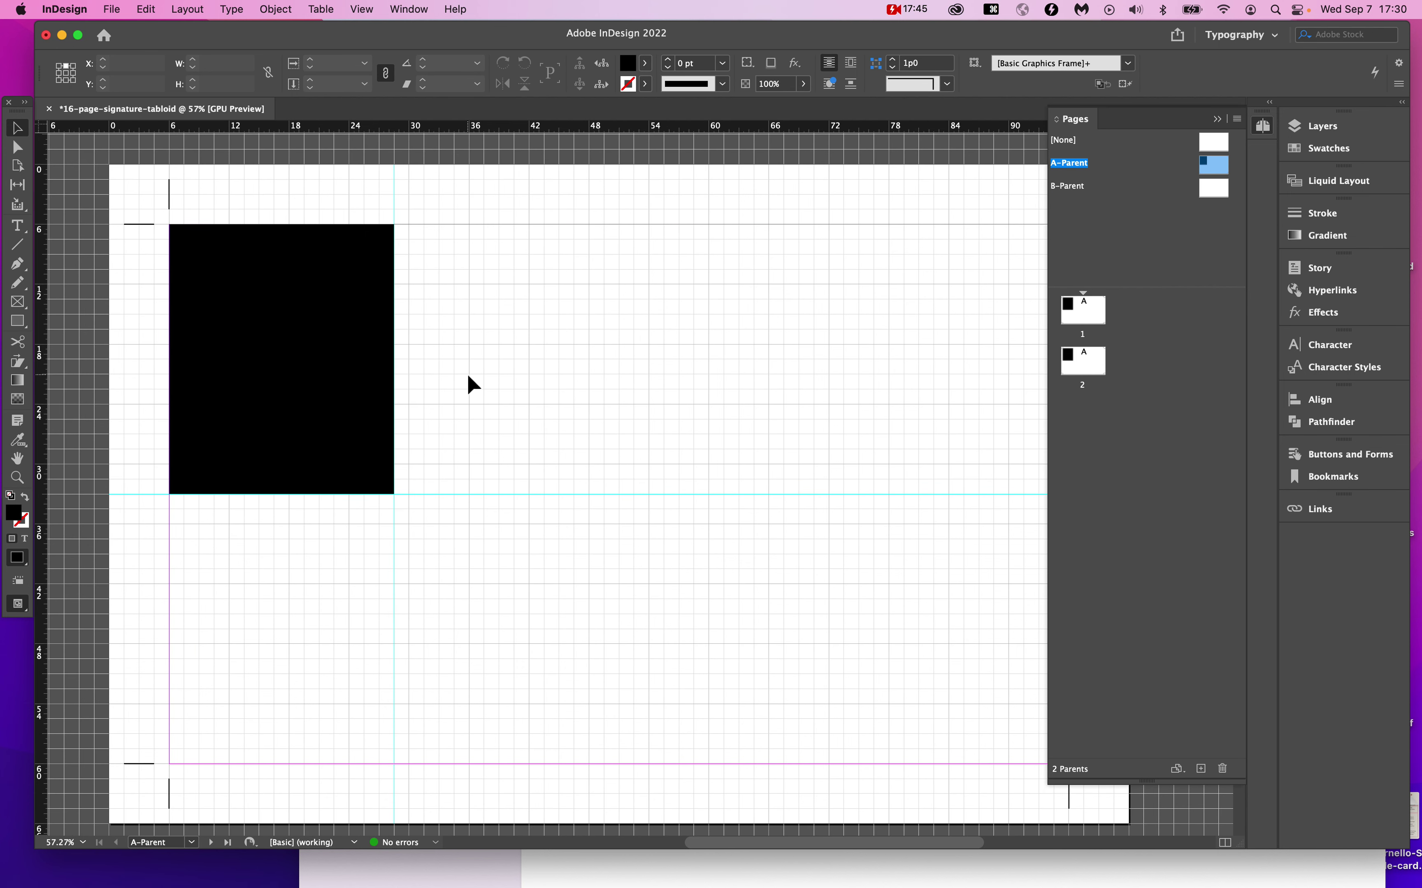
Shift the rectangle across the second and third columns, adding a vertical guide at its right edge each time.
drag(278, 377, 506, 395)
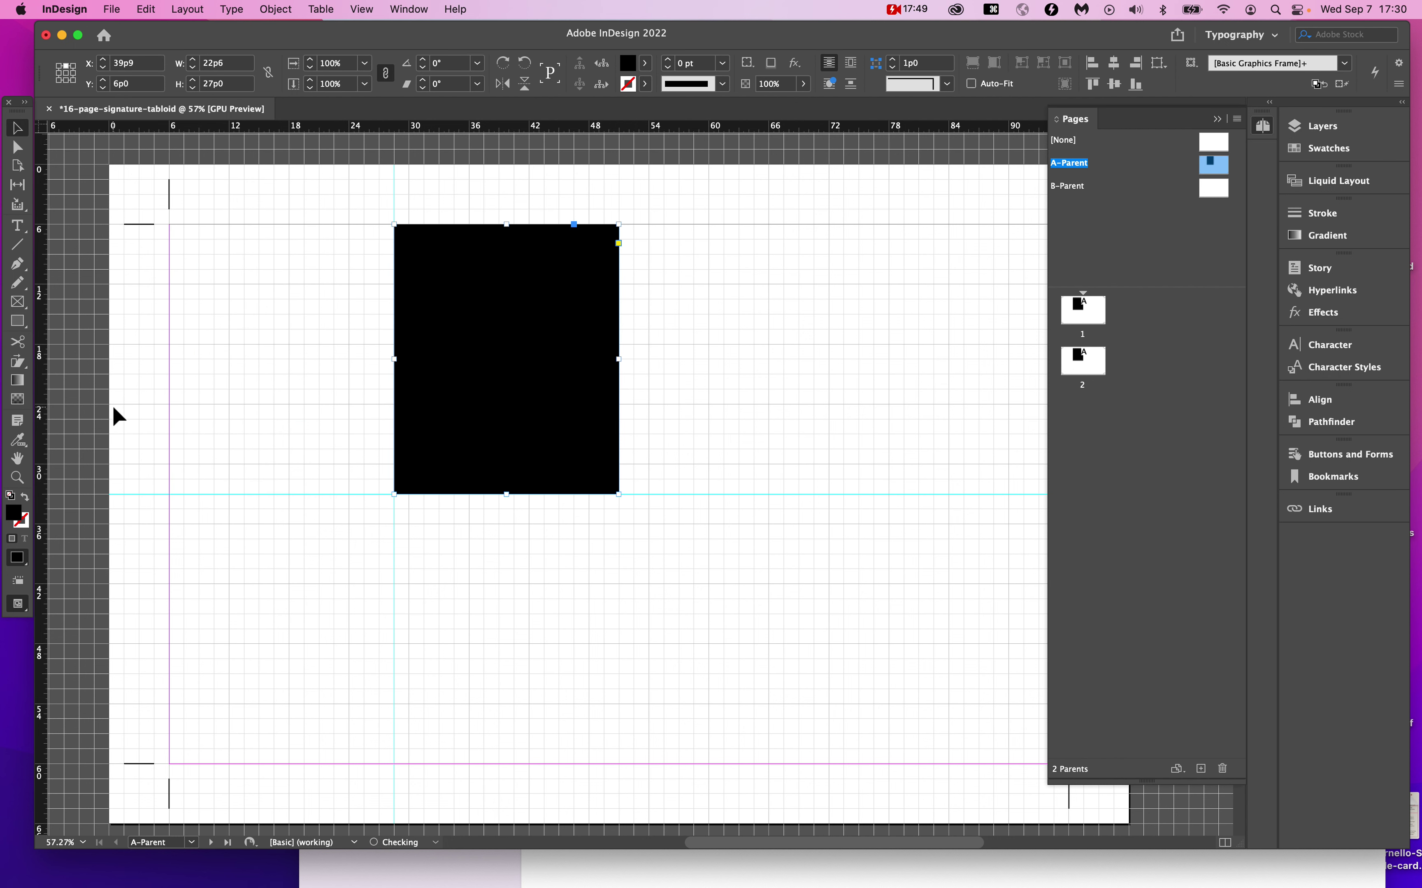
drag(45, 394, 622, 406)
scroll(621, 406, right, 5)
drag(336, 381, 543, 377)
drag(40, 381, 696, 436)
click(628, 413)
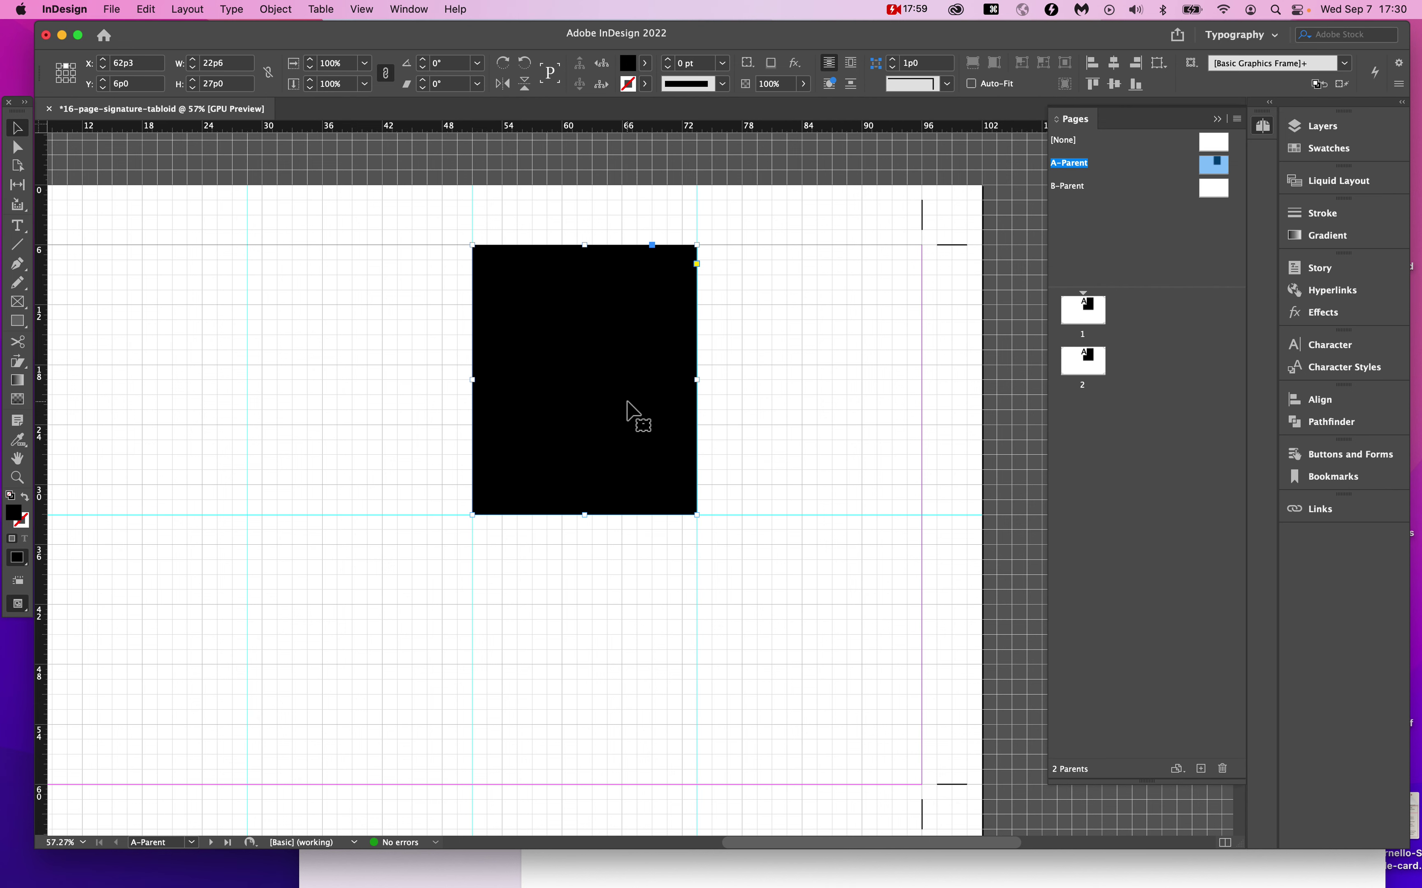
Hide the document grid, delete the black rectangle and open page 1 to view the guides.
scroll(628, 412, down, 2)
key(super+apostrophe)
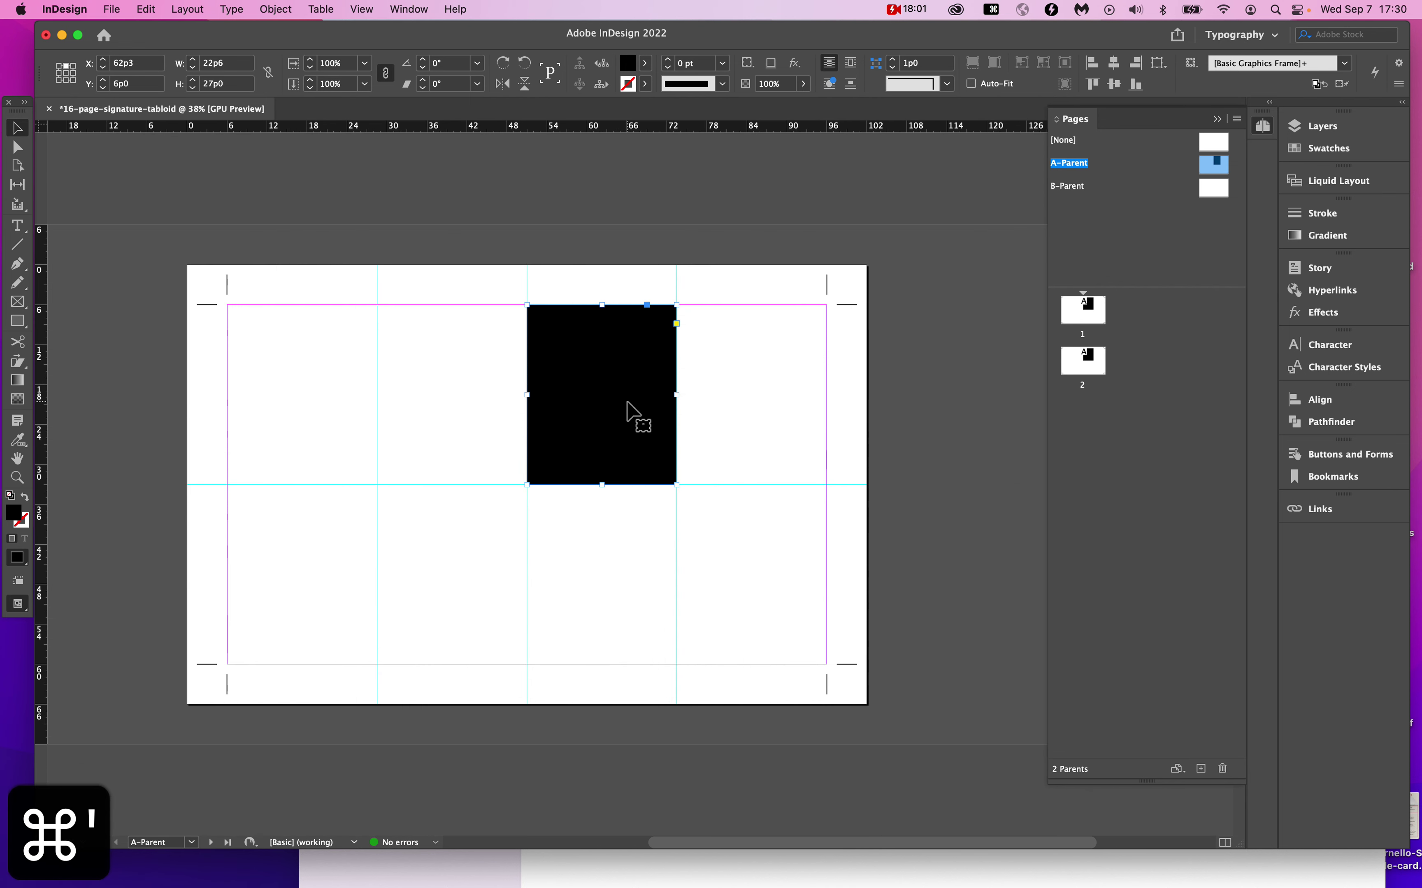
key(BackSpace)
double_click(1088, 320)
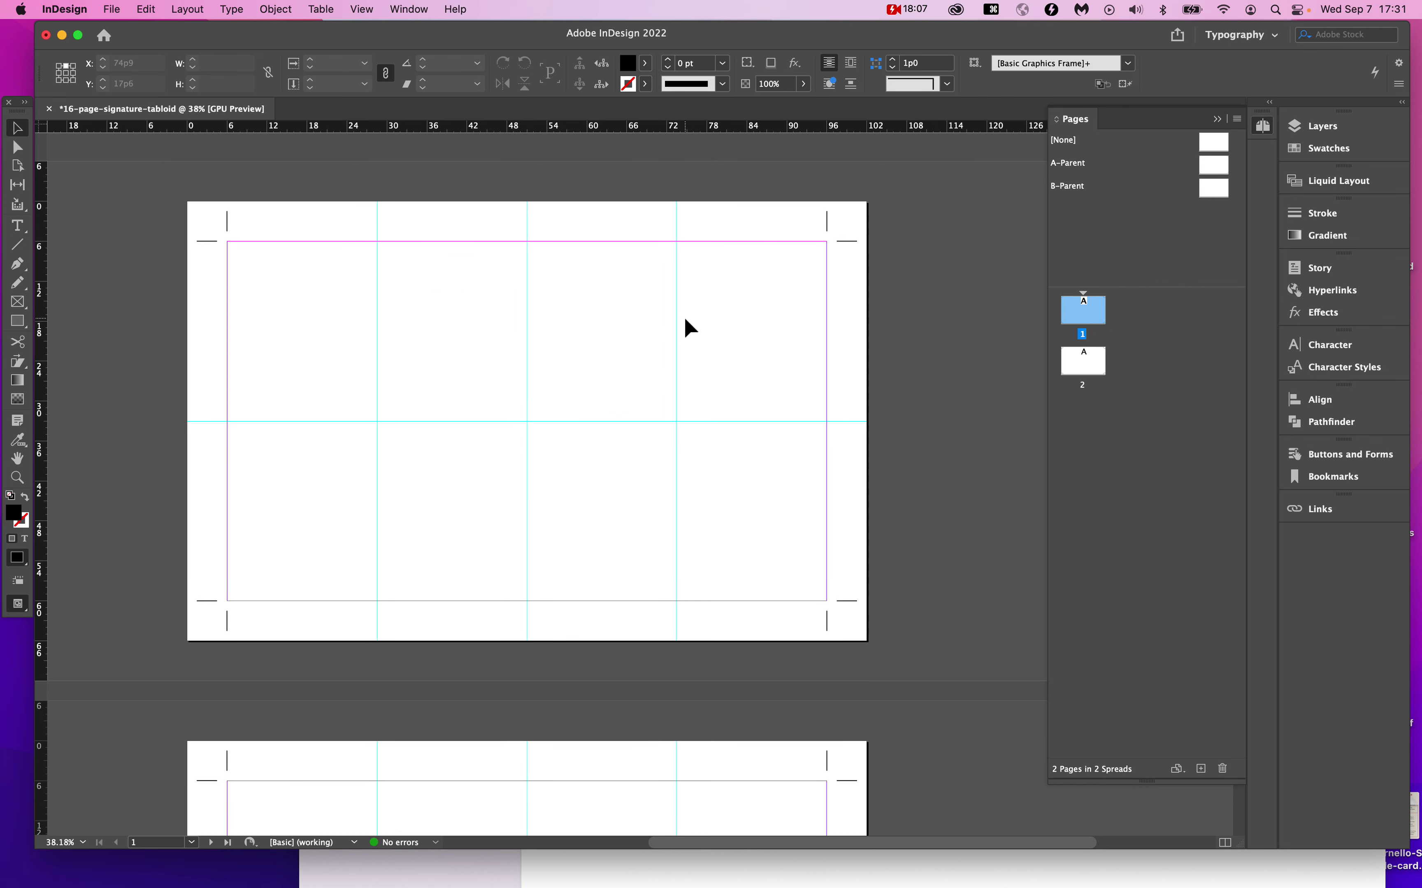
Return to A-Parent and undo the rectangle's deletion along with the latest rectangle moves and vertical guides.
double_click(1211, 172)
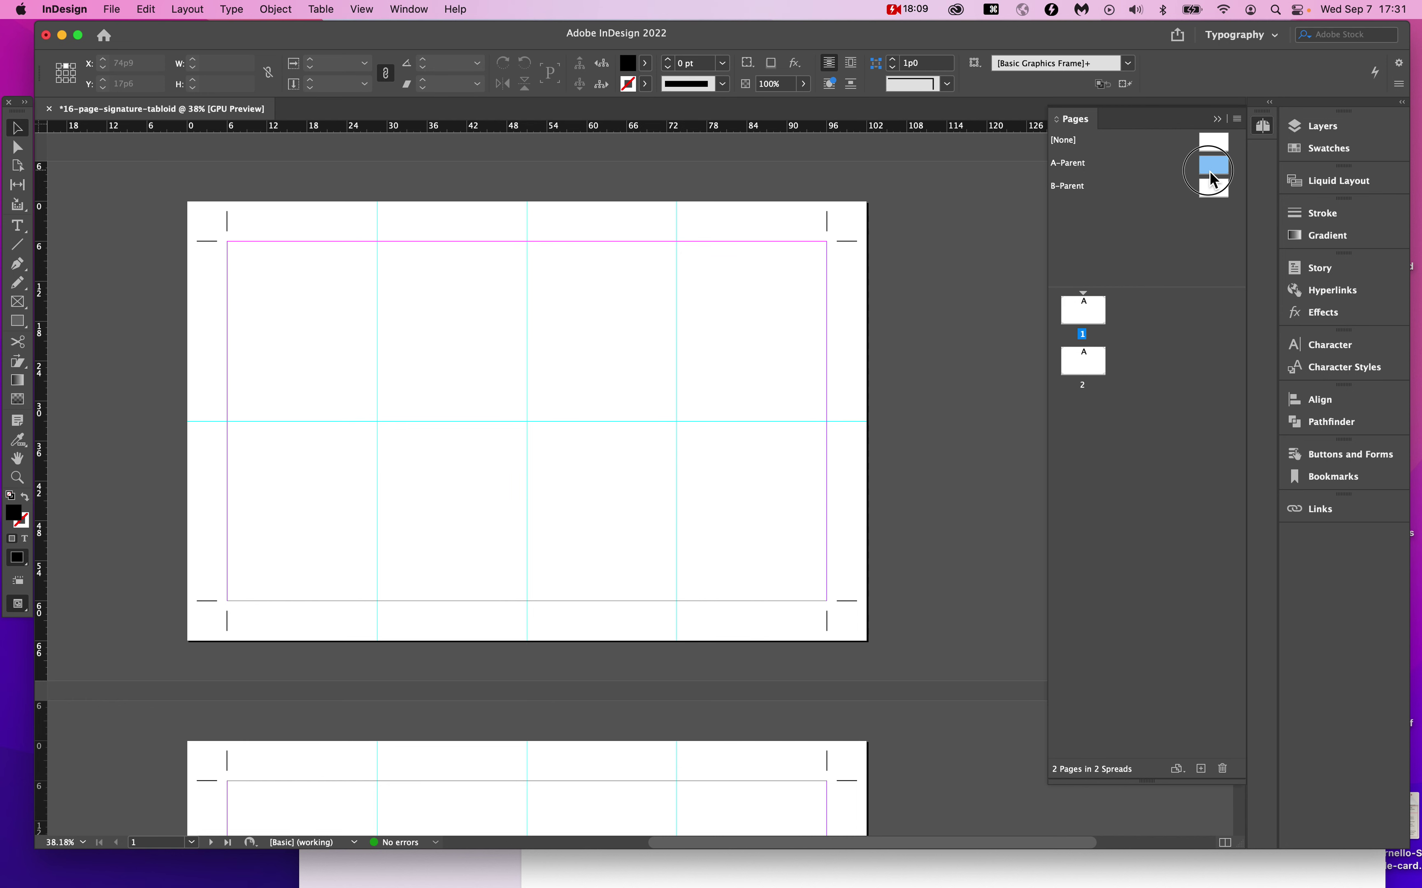
key(super+z)
key(super+z)
key(super+z)
key(super+z)
key(super+z)
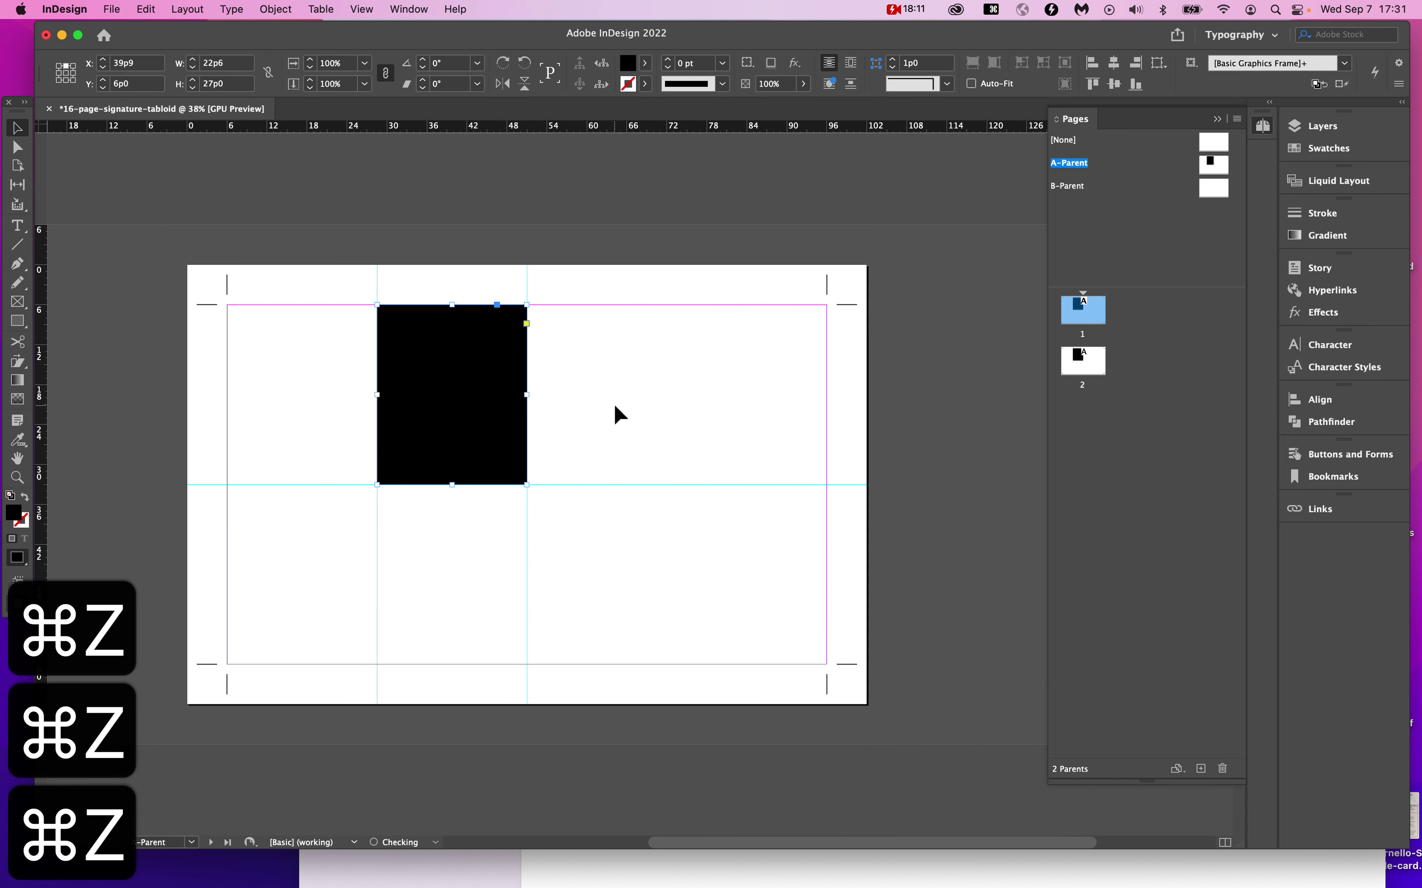
key(super+z)
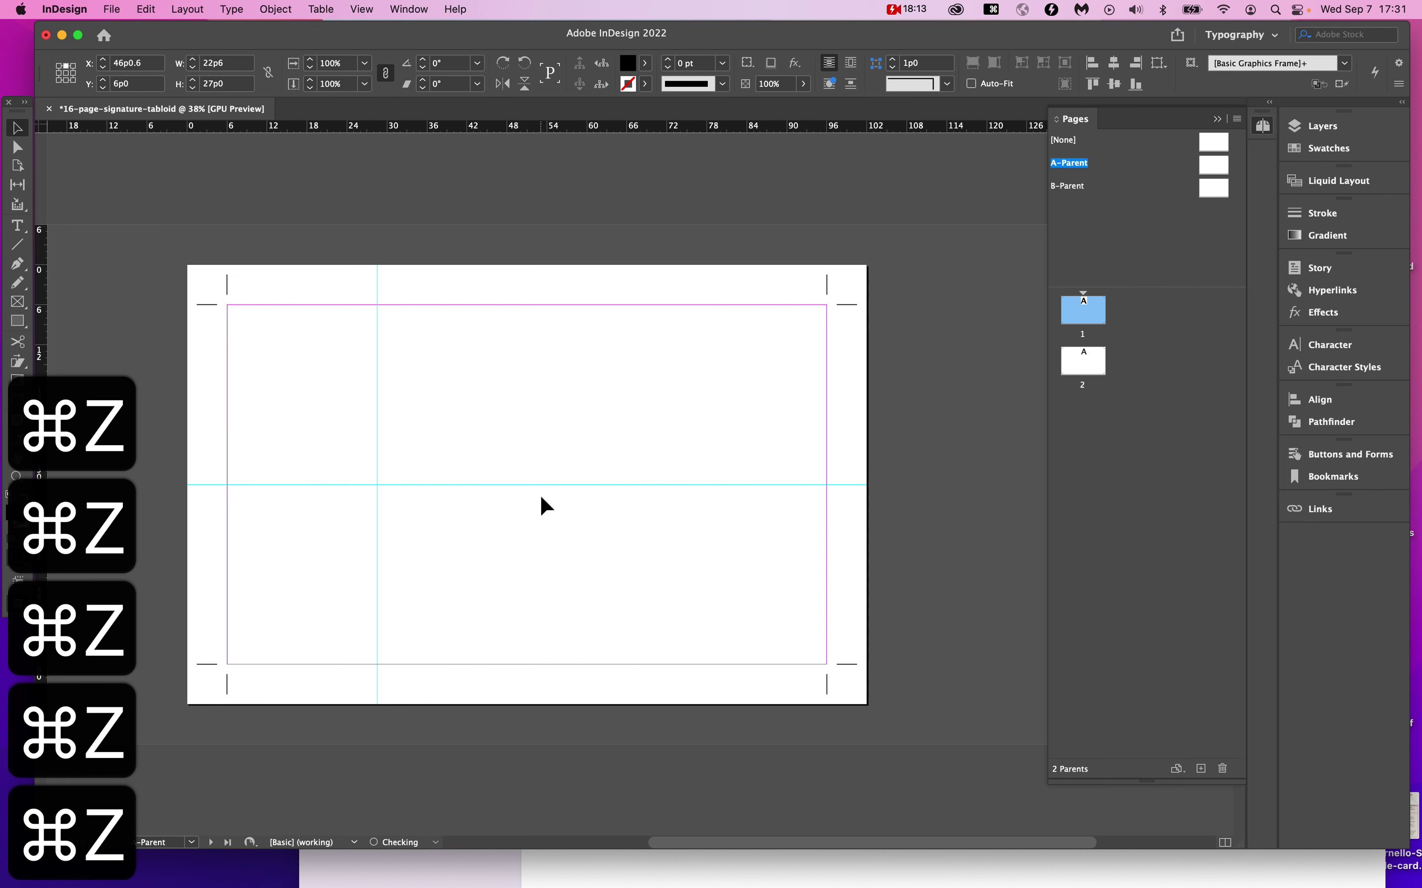
Redo the undone changes on A-Parent and step back once to recover the black rectangle.
key(super+shift+z)
key(super+shift+z)
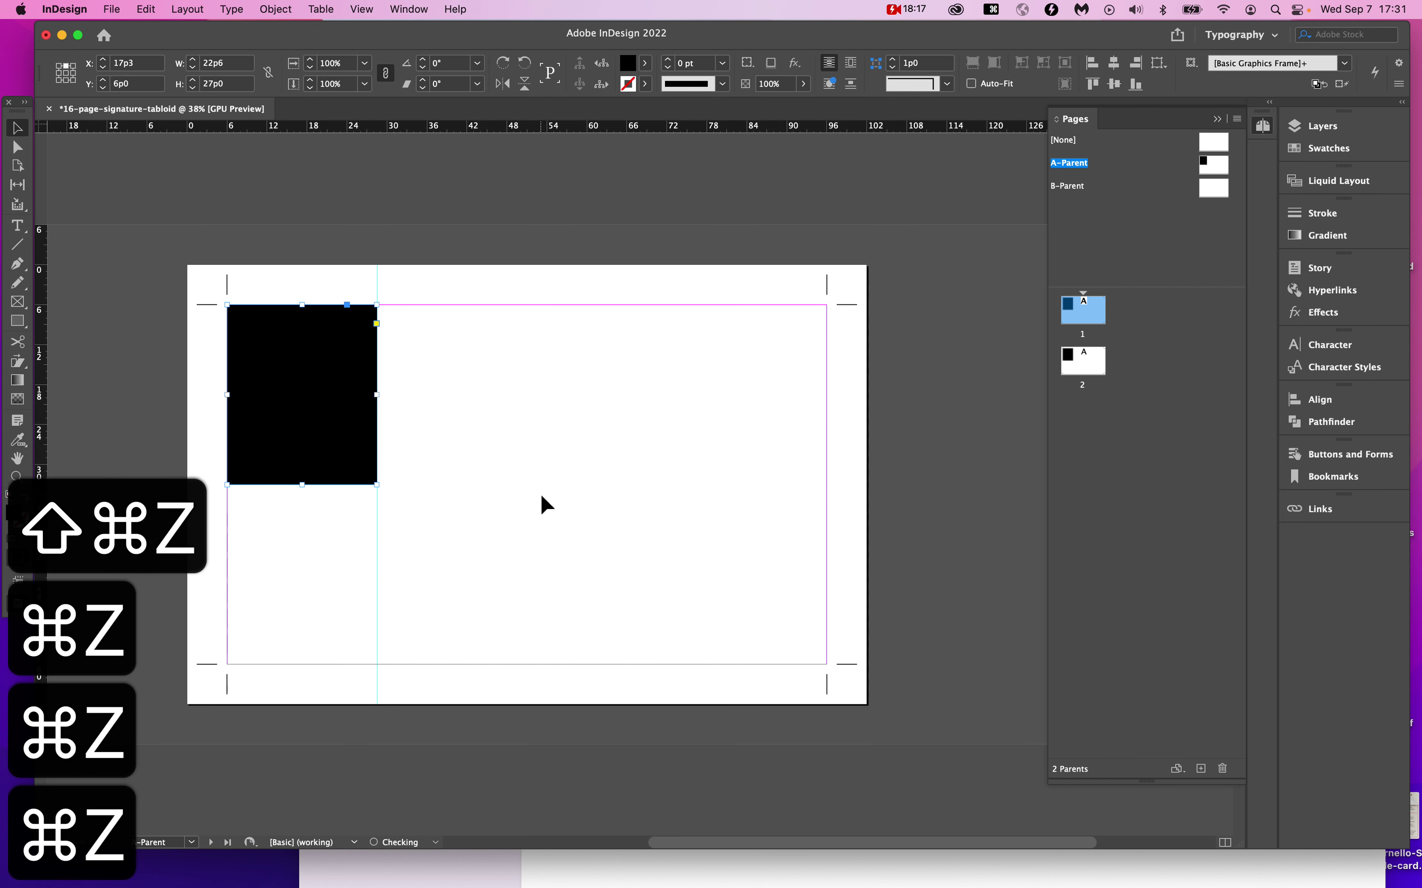
key(super+shift+z)
key(super+shift+z)
key(super+shift+z)
key(super+shift+z)
key(super+shift+z)
key(super+shift+z)
key(super+shift+z)
key(super+shift+z)
key(super+shift+z)
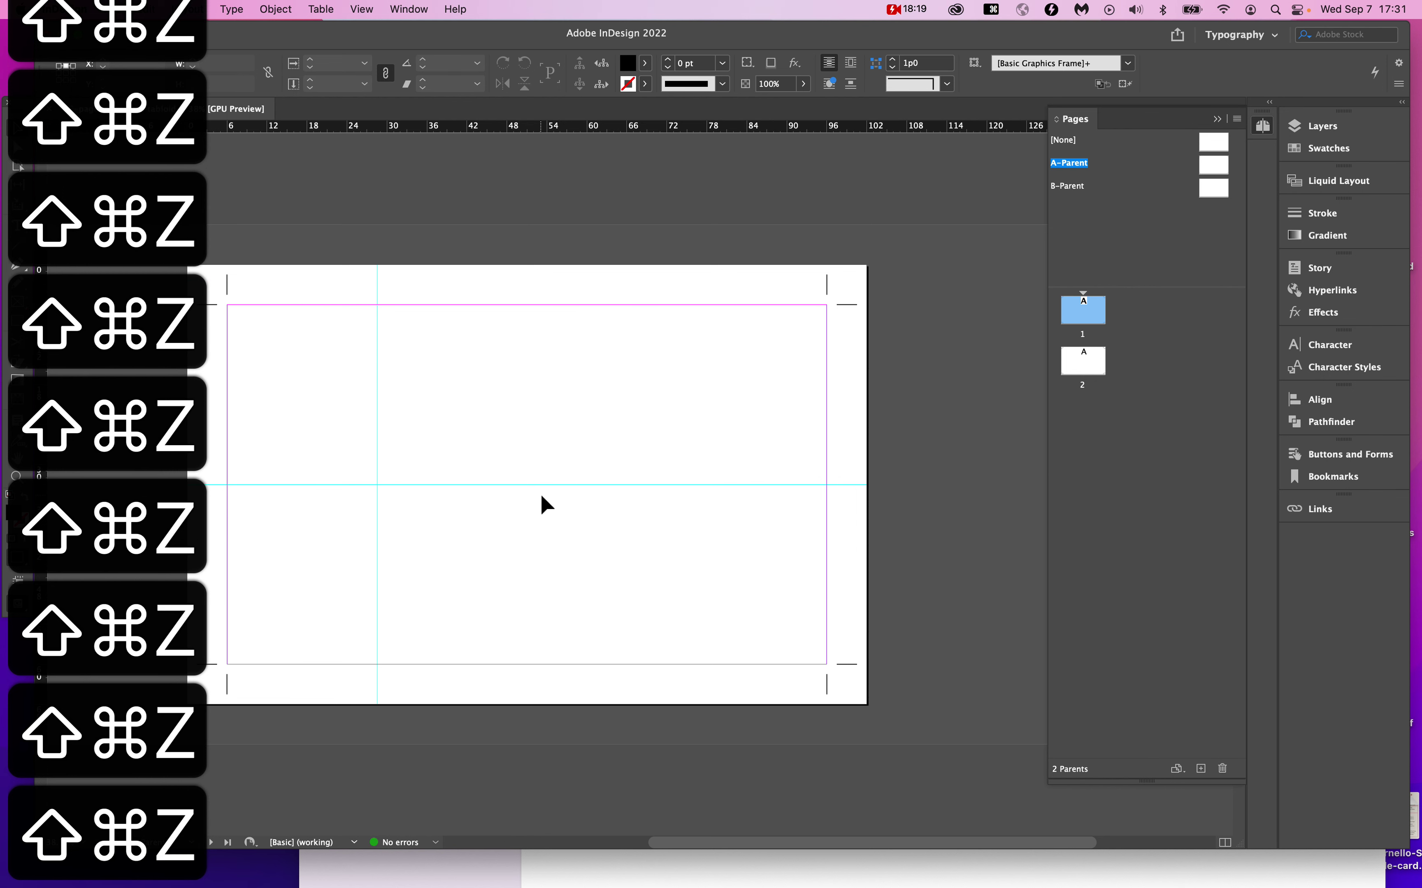
key(super+z)
Set rectangles side by side in the second and third columns and add a vertical guide at the right edge of each.
drag(490, 449, 404, 445)
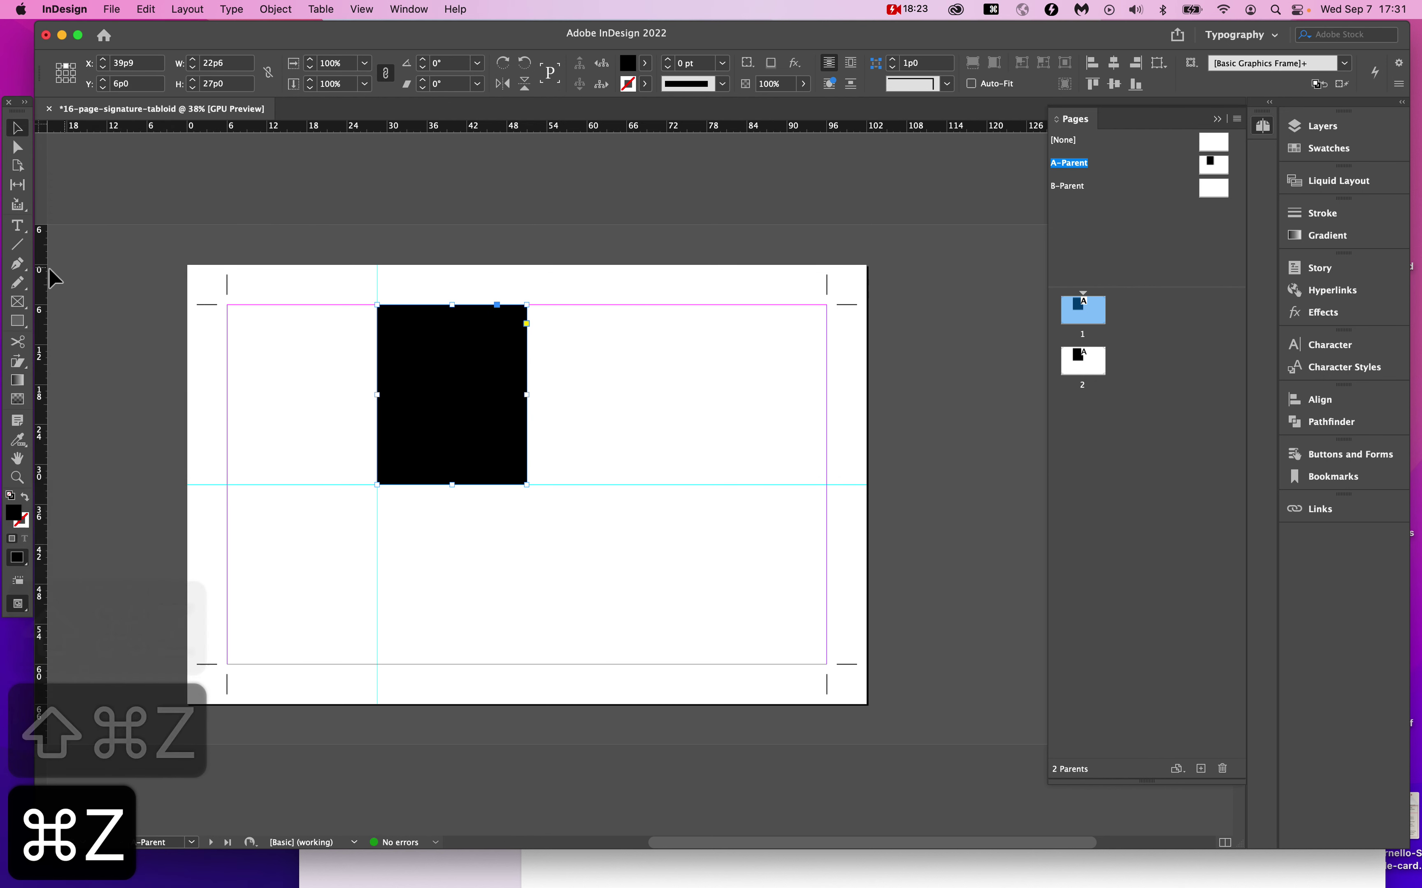
drag(373, 305, 595, 404)
click(467, 411)
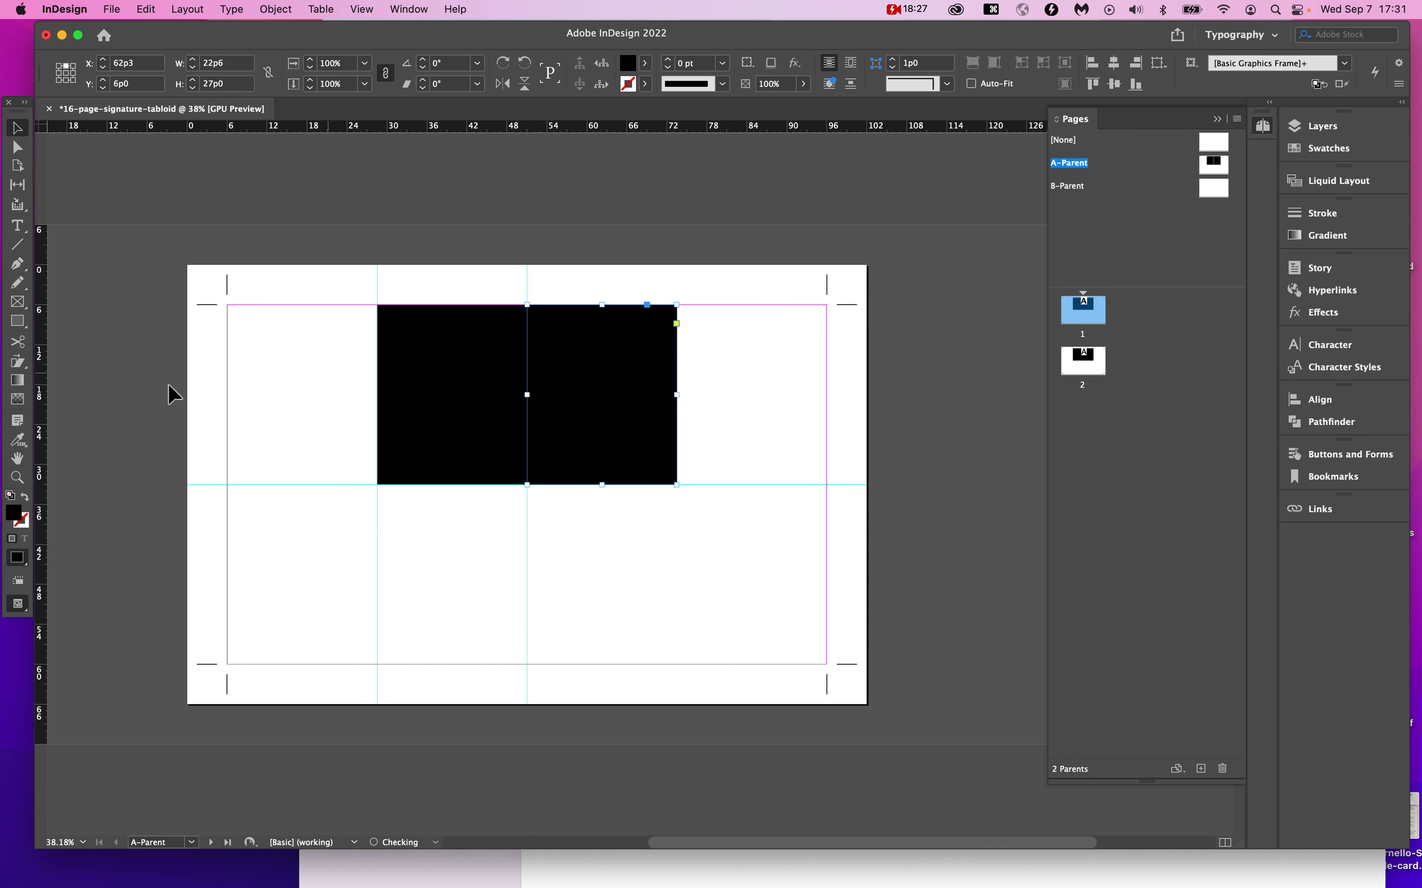
drag(56, 424, 676, 423)
Delete both black rectangles from A-Parent, keeping only the guides.
click(470, 422)
key(Delete)
click(624, 406)
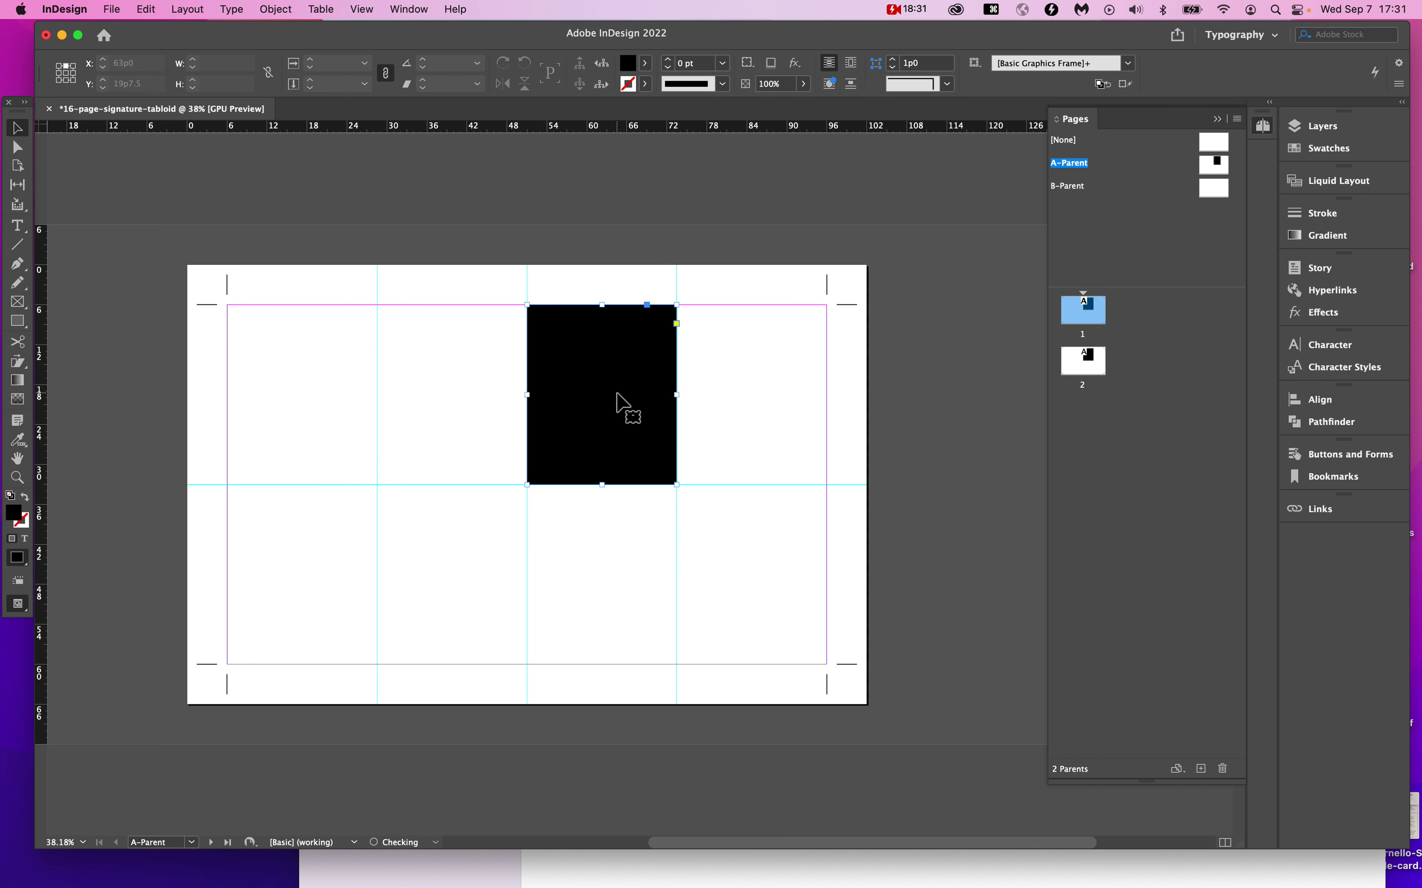
key(Delete)
Draw a vertical 54p0 line with the Pen tool along the 28p6 guide, from the upper to the lower margin.
scroll(623, 405, up, 3)
scroll(617, 399, up, 1)
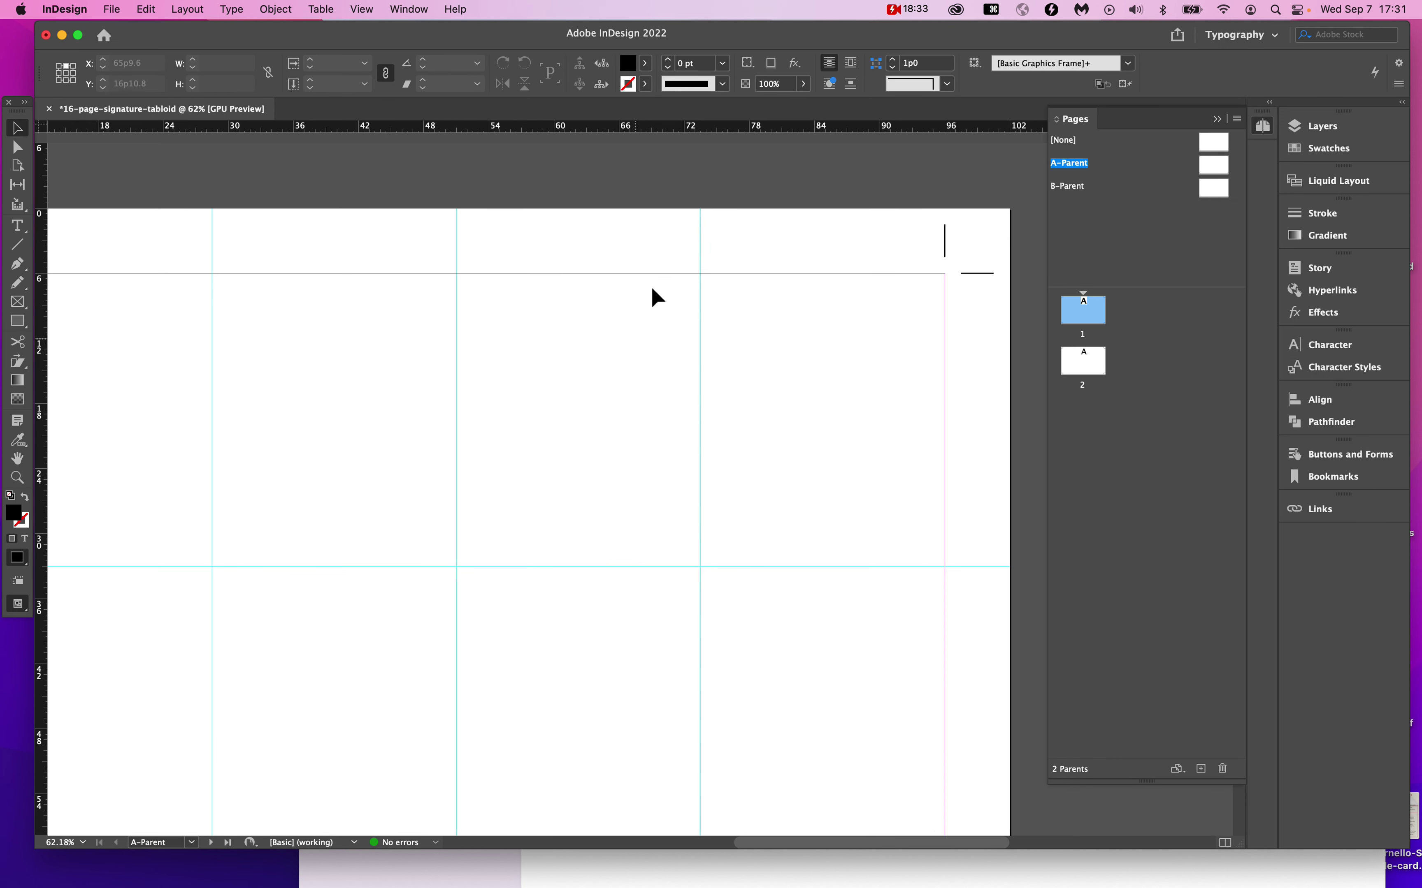
key(alt+super+8)
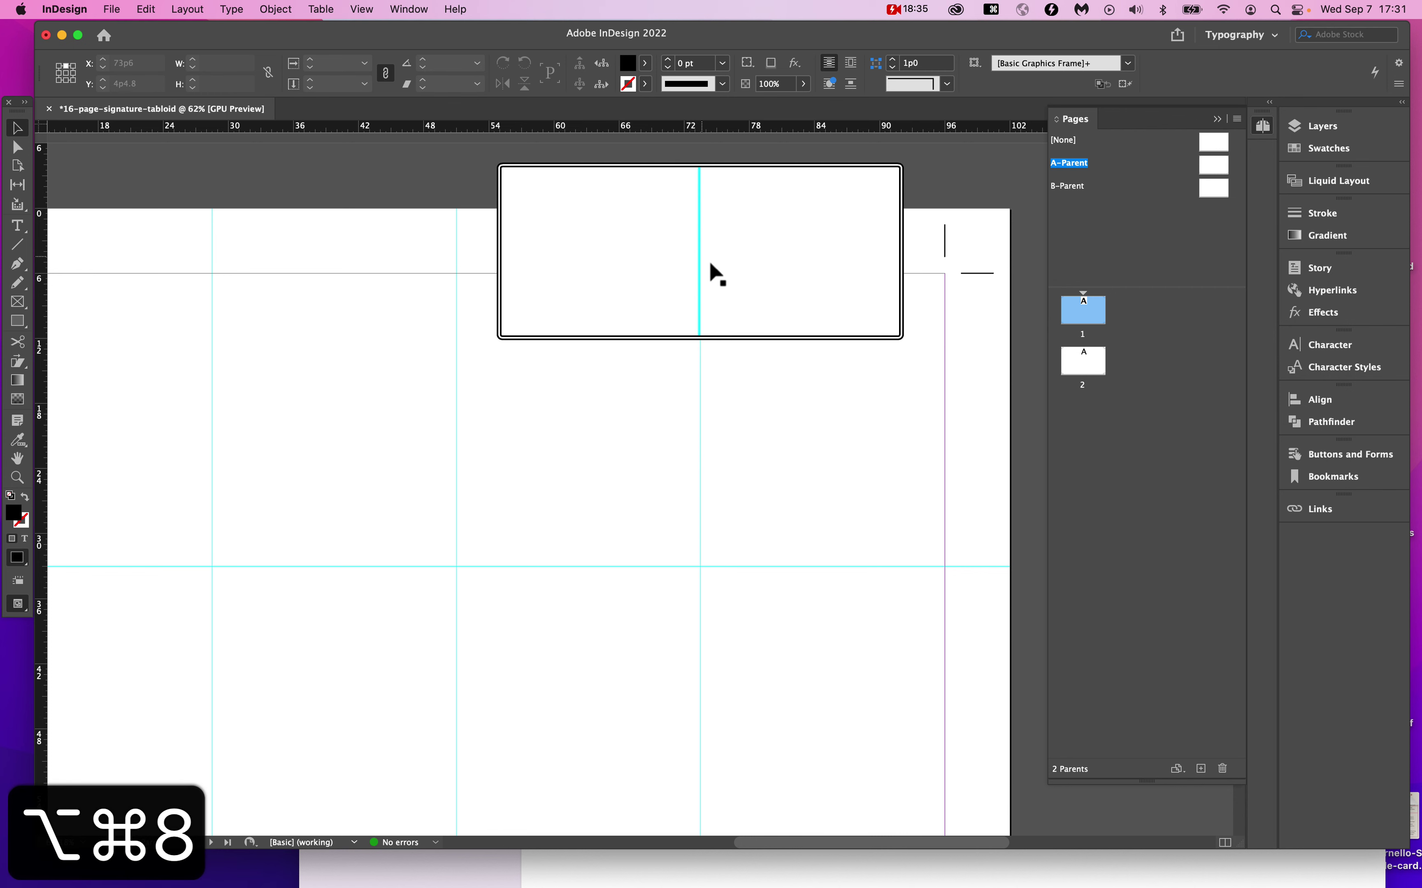
key(alt+super+8)
scroll(648, 244, down, 3)
scroll(647, 244, left, 5)
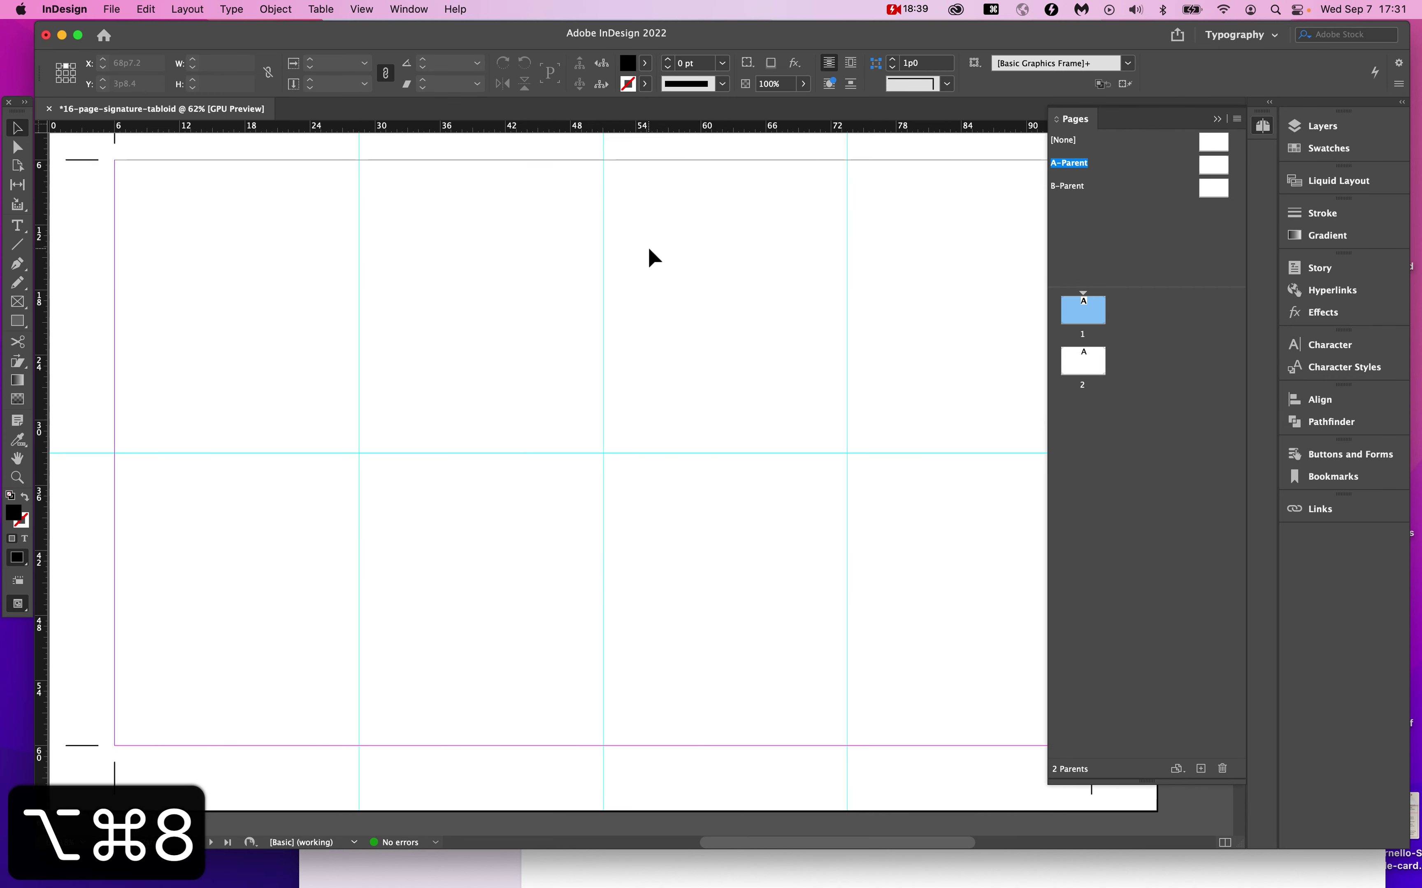
key(p)
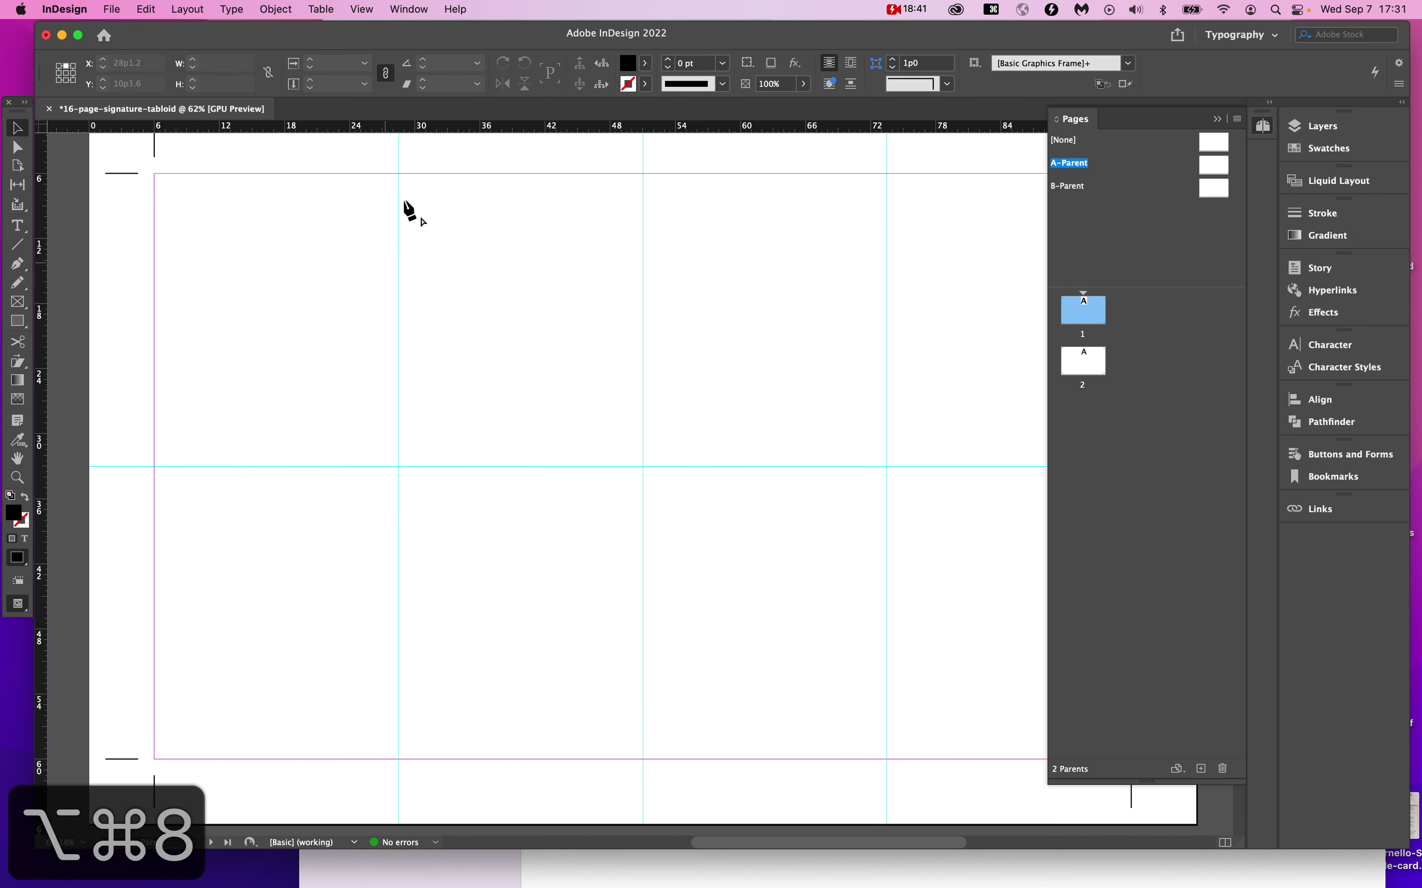
click(398, 173)
click(398, 760)
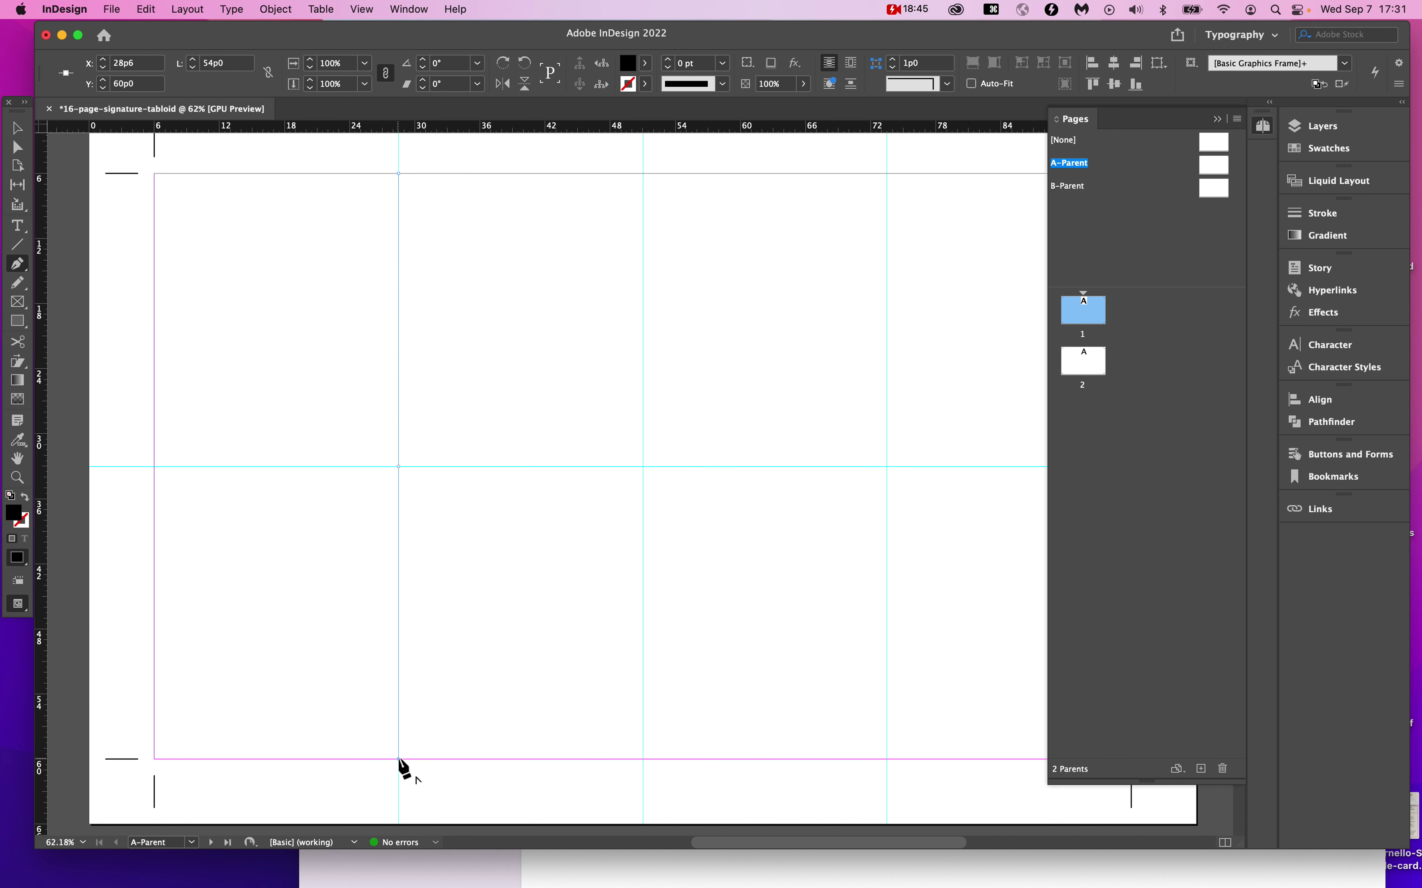
key(v)
Set the line's fill to None and its stroke colour to C=100 M=0 Y=0 K=0, and deselect it.
click(649, 75)
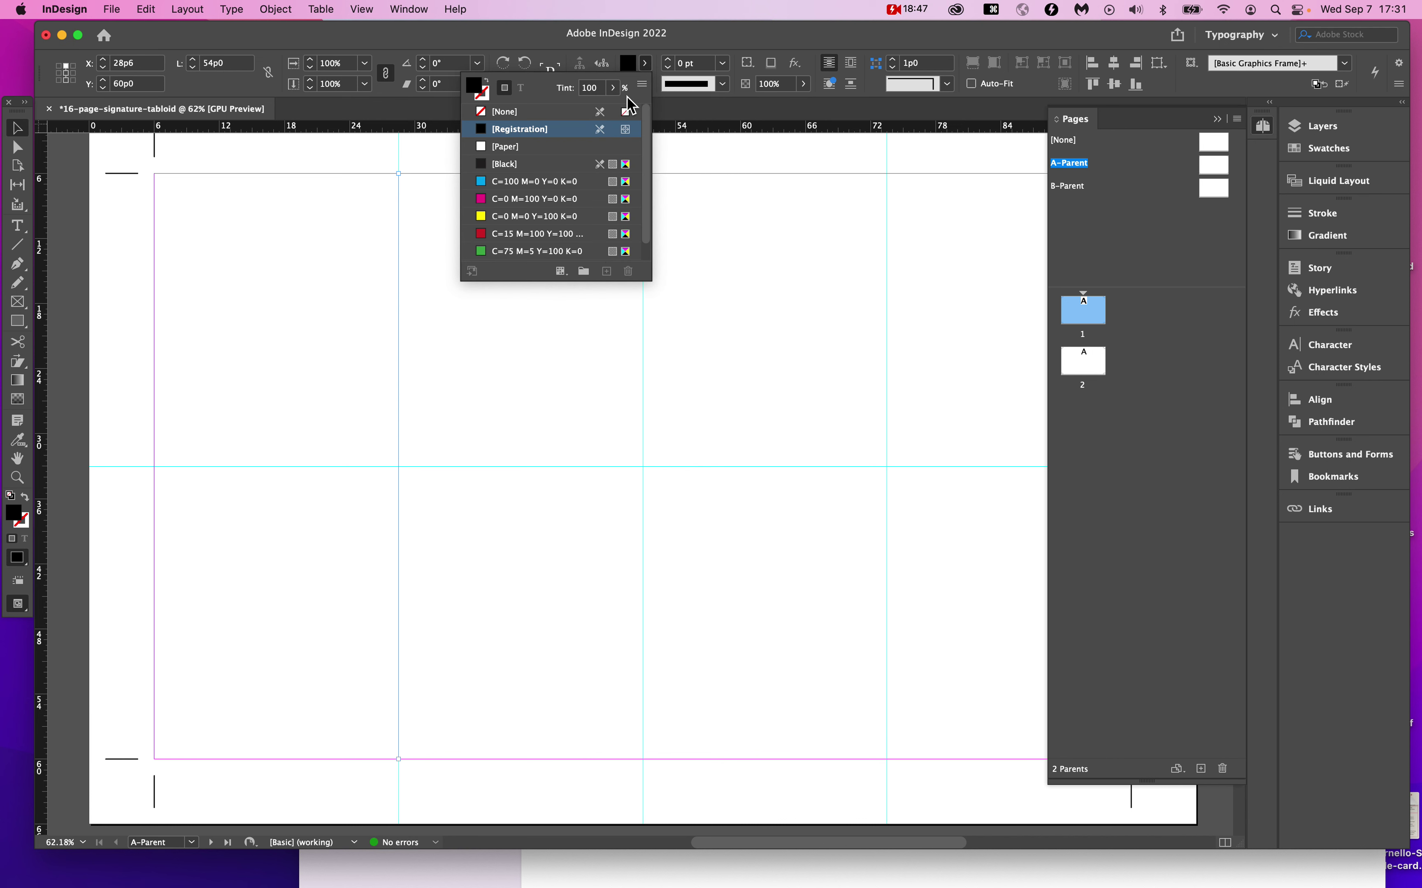
click(539, 182)
click(658, 51)
click(646, 63)
click(564, 111)
click(649, 33)
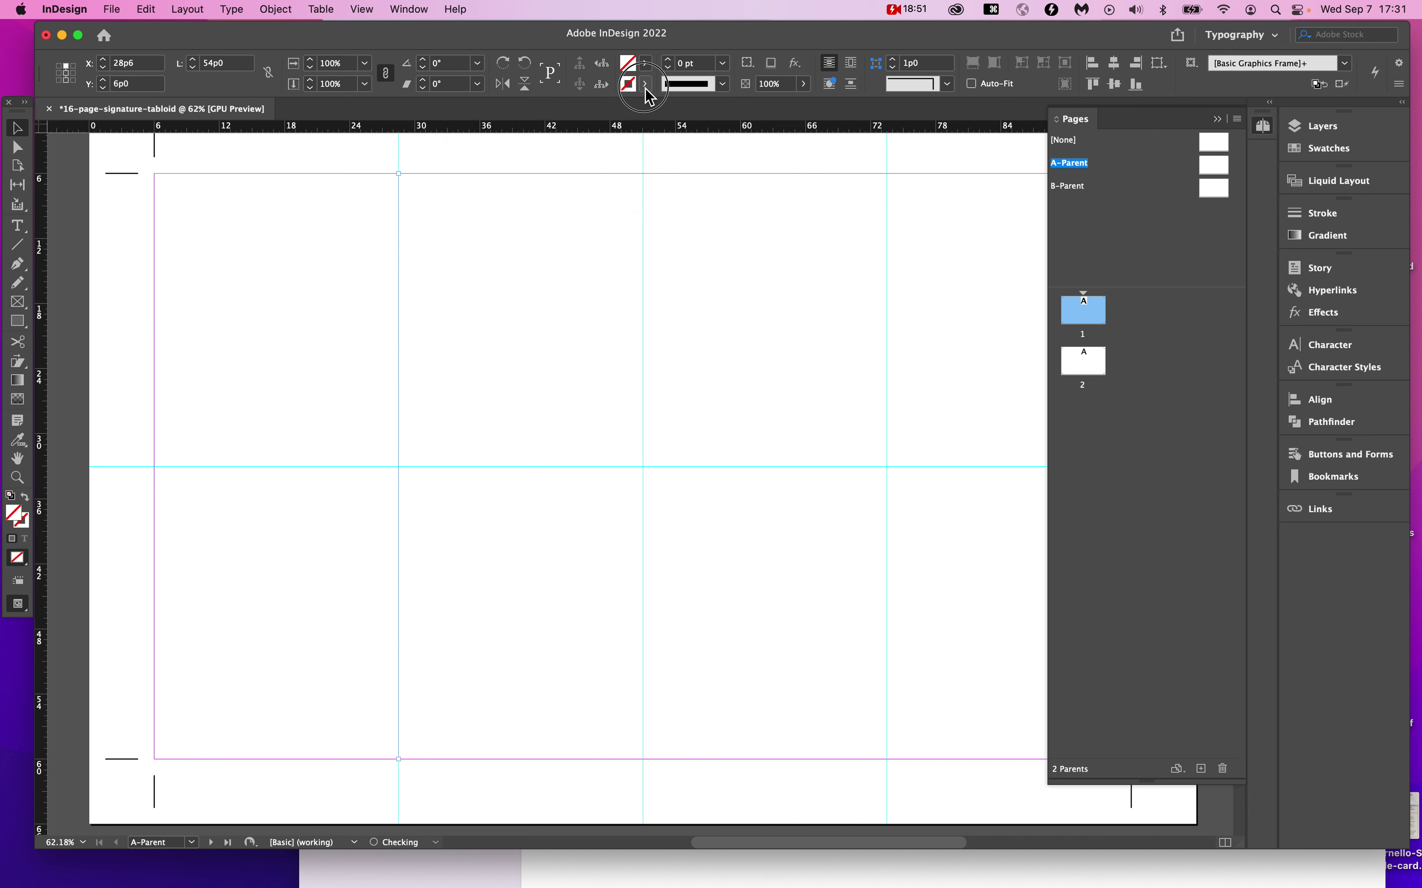
click(646, 84)
click(506, 203)
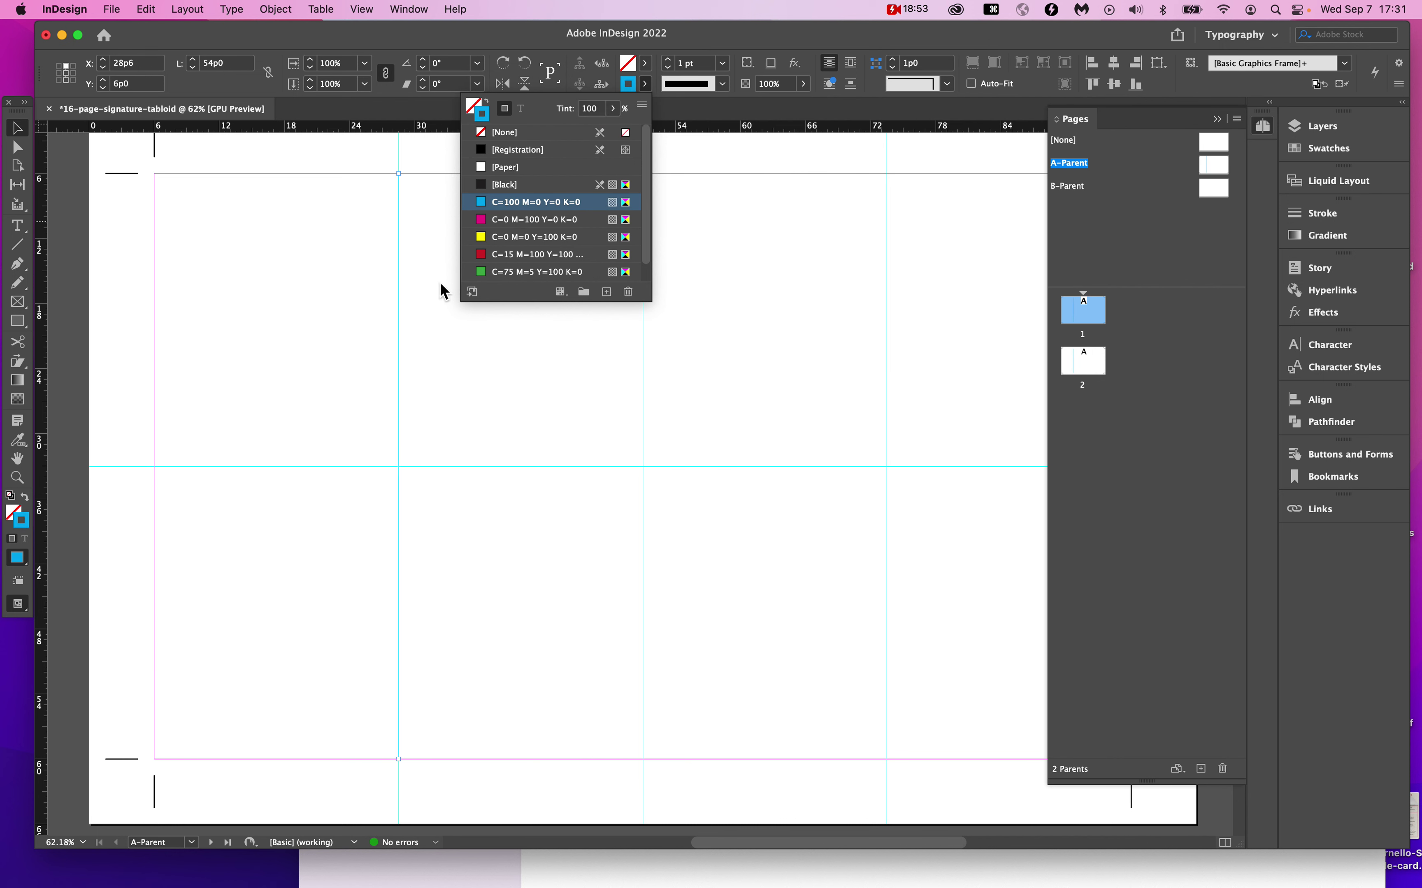
click(696, 62)
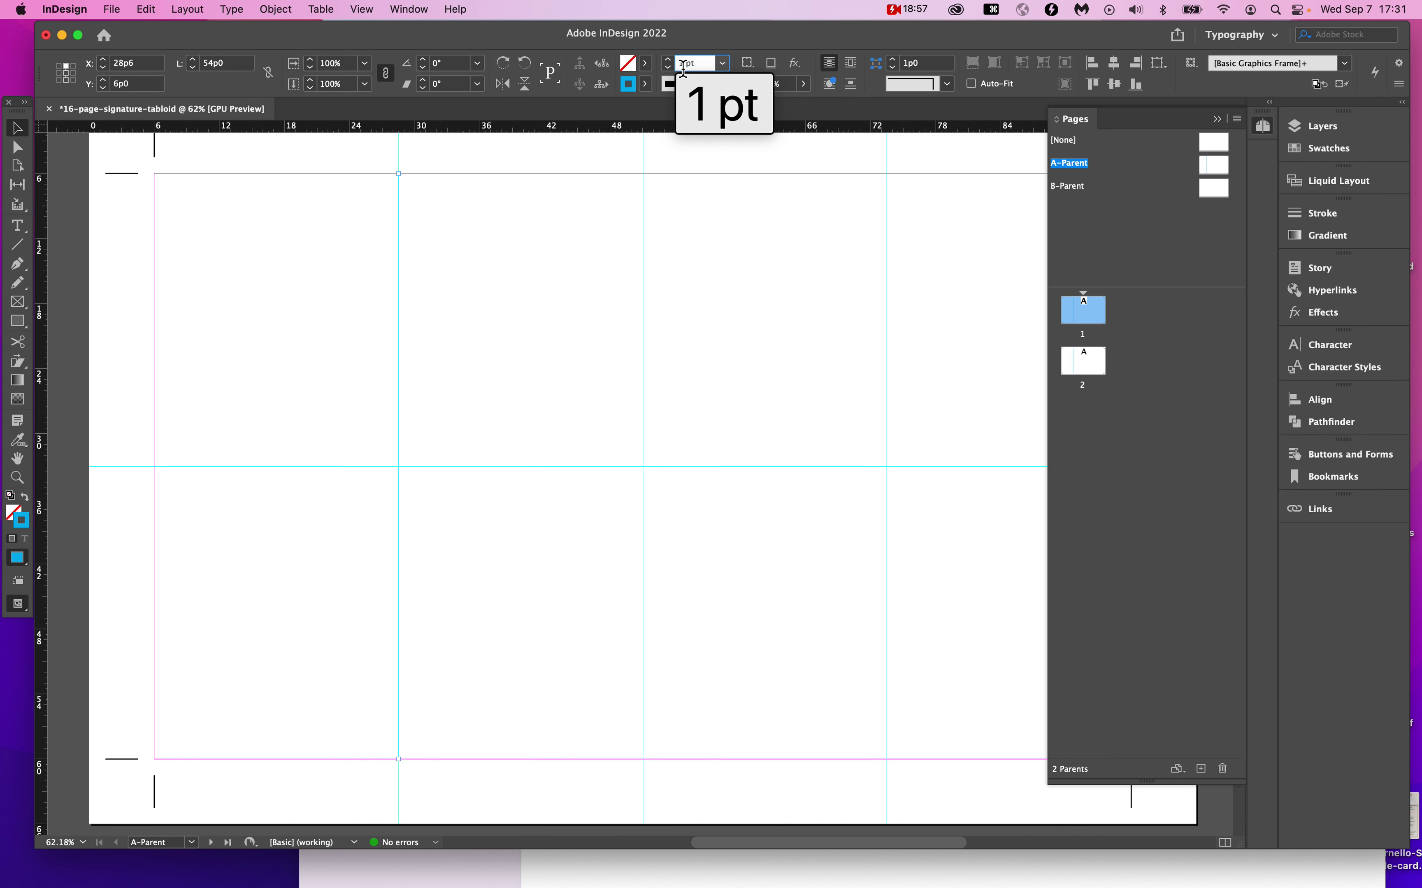
click(260, 292)
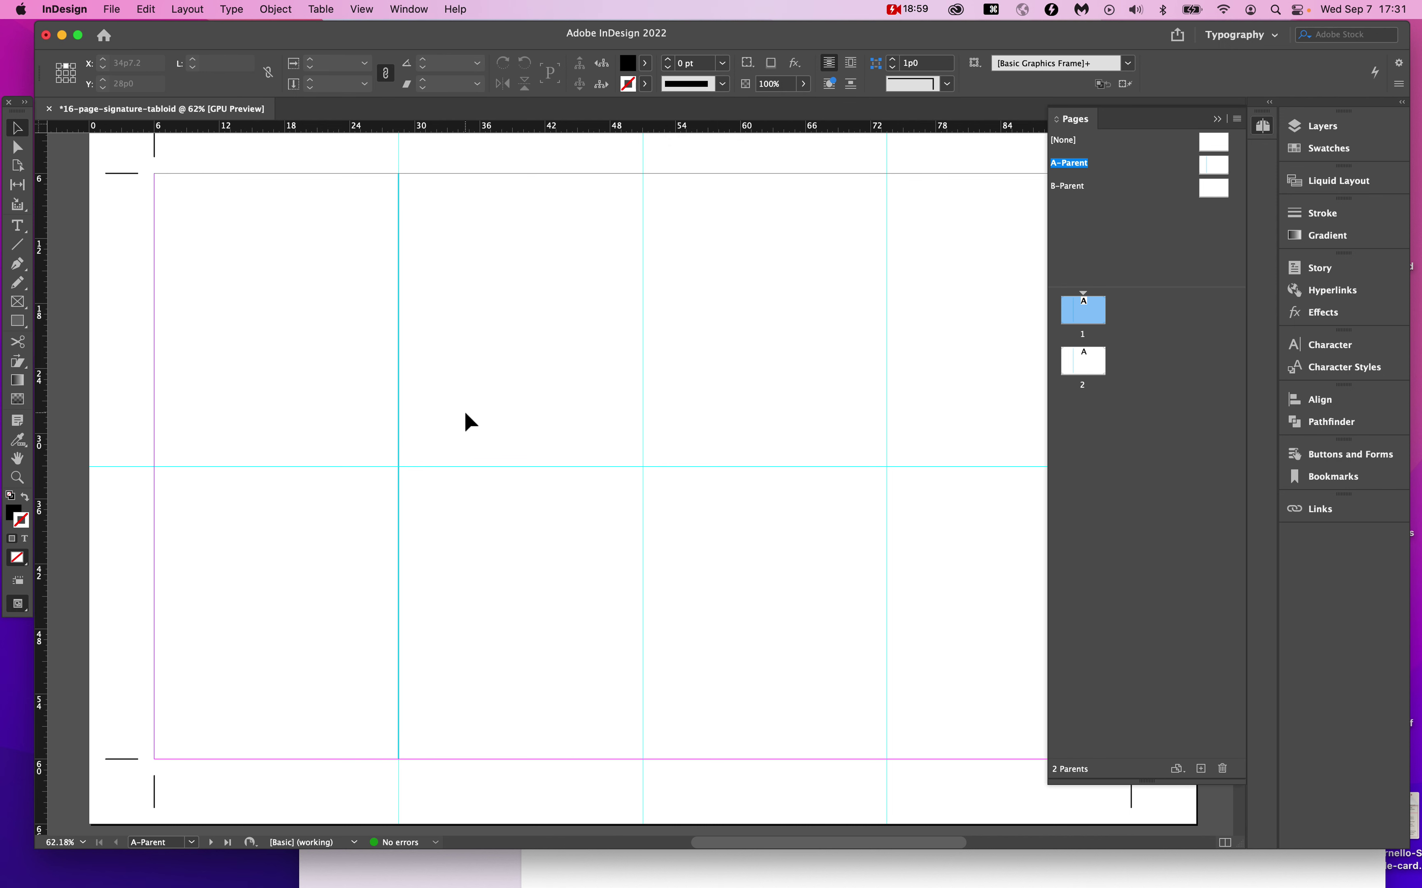
Pull the 28p6 vertical guide off the first cyan fold line and remove the guide from A-Parent.
click(399, 412)
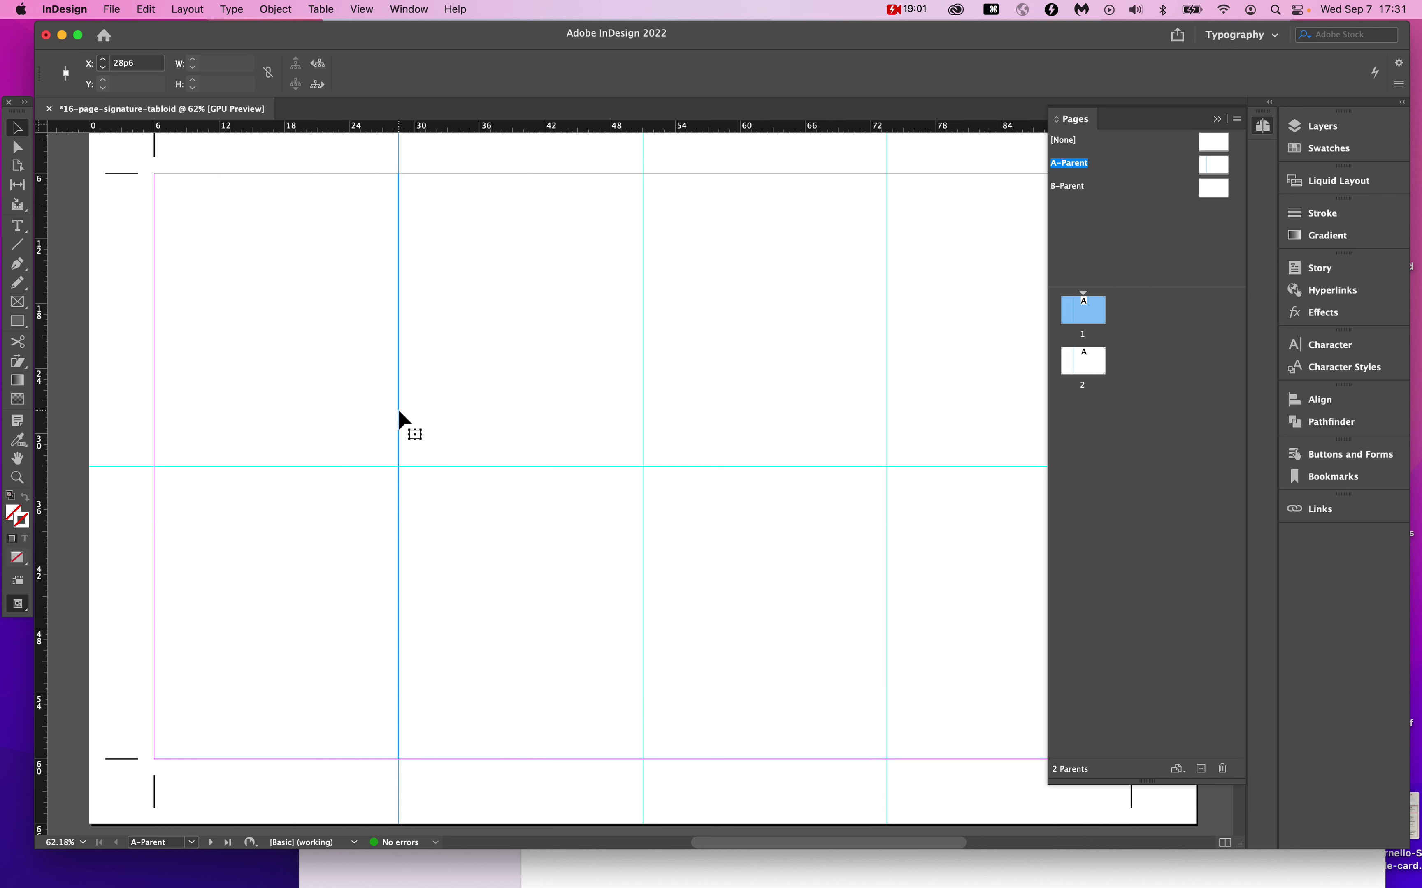
drag(398, 413, 643, 406)
click(423, 437)
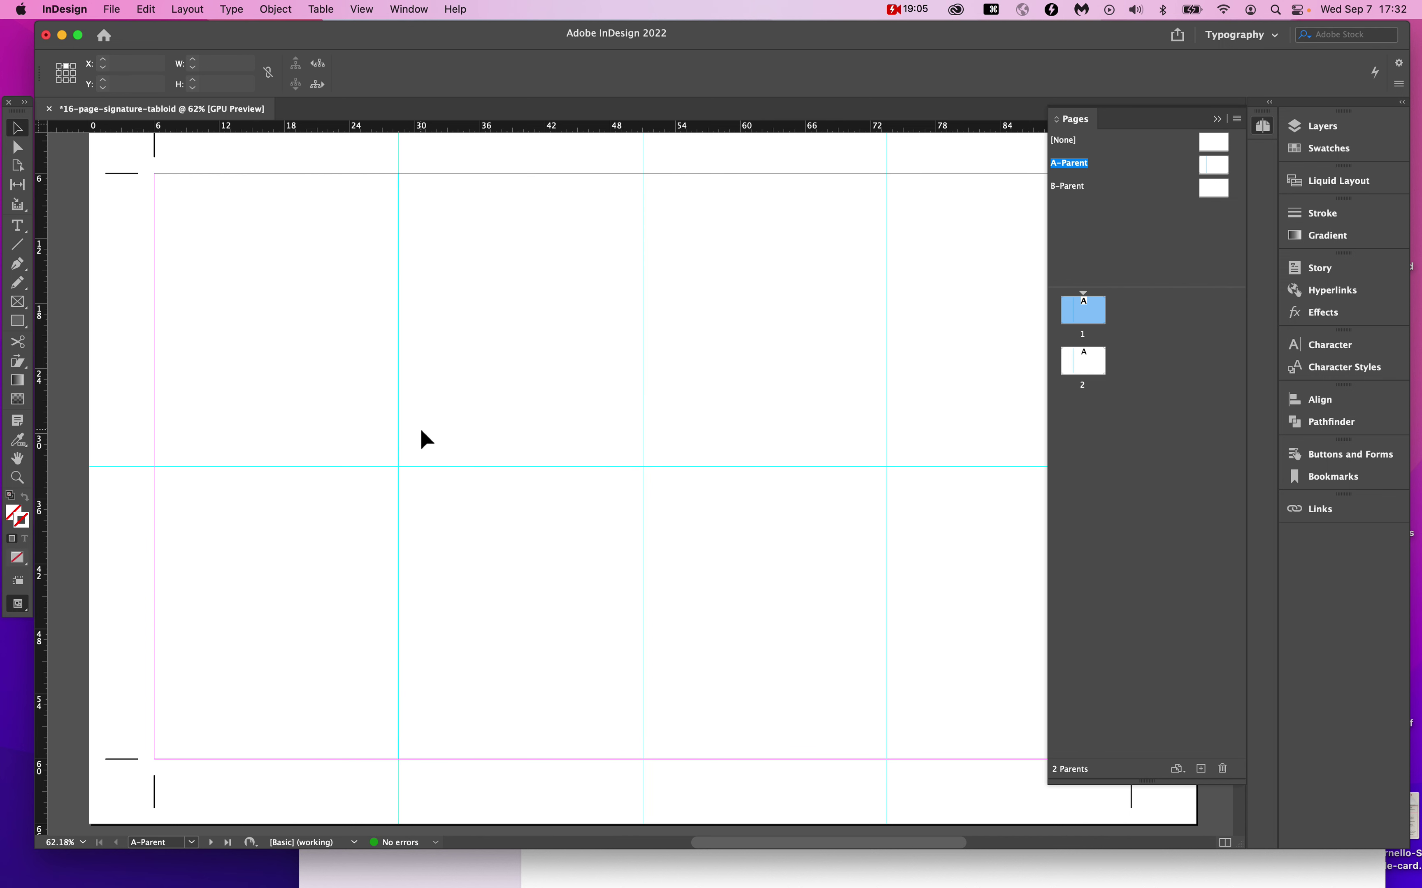
drag(401, 418, 488, 418)
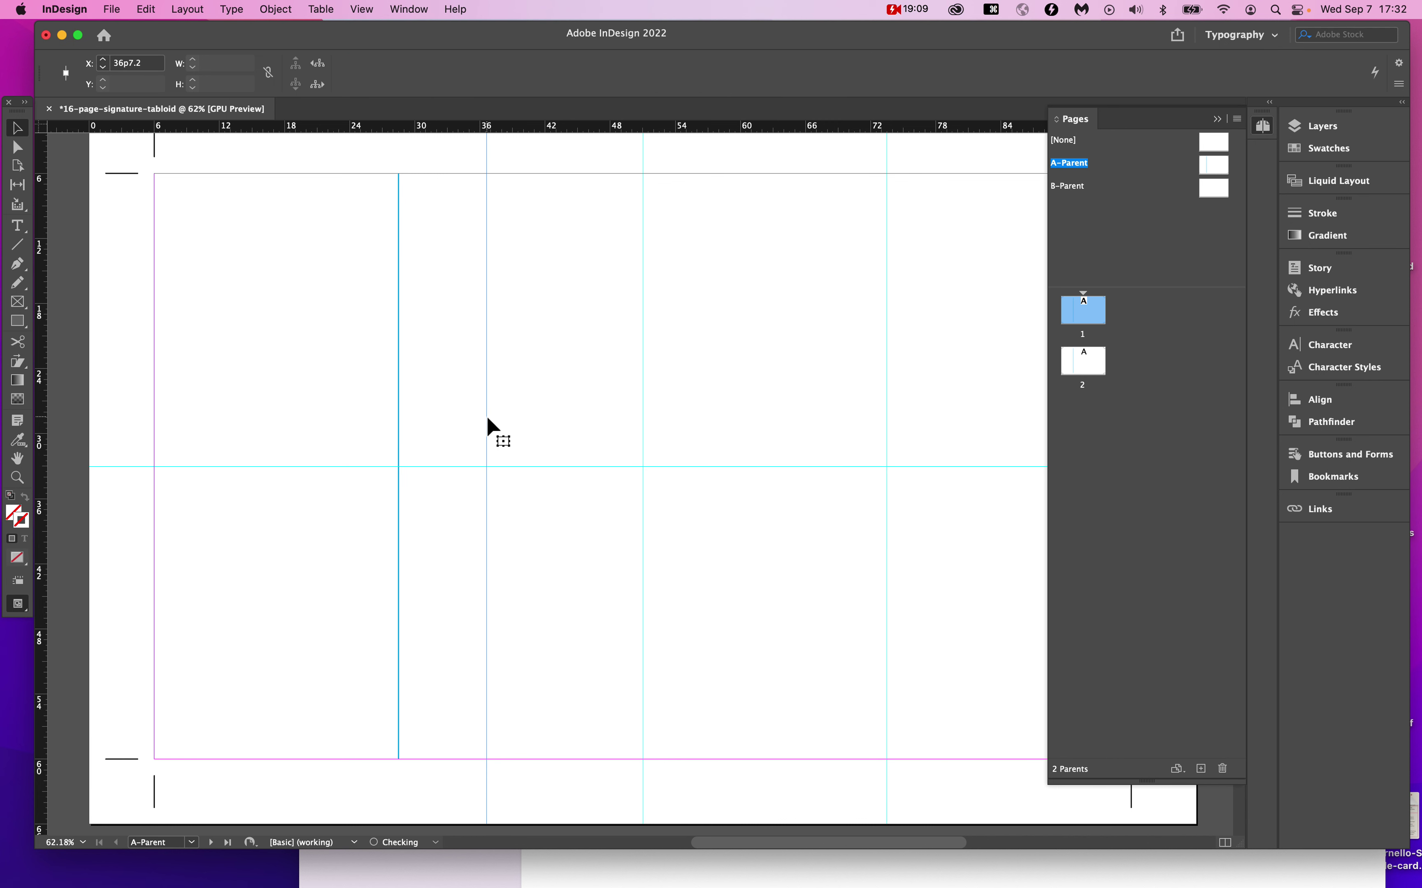
key(super+z)
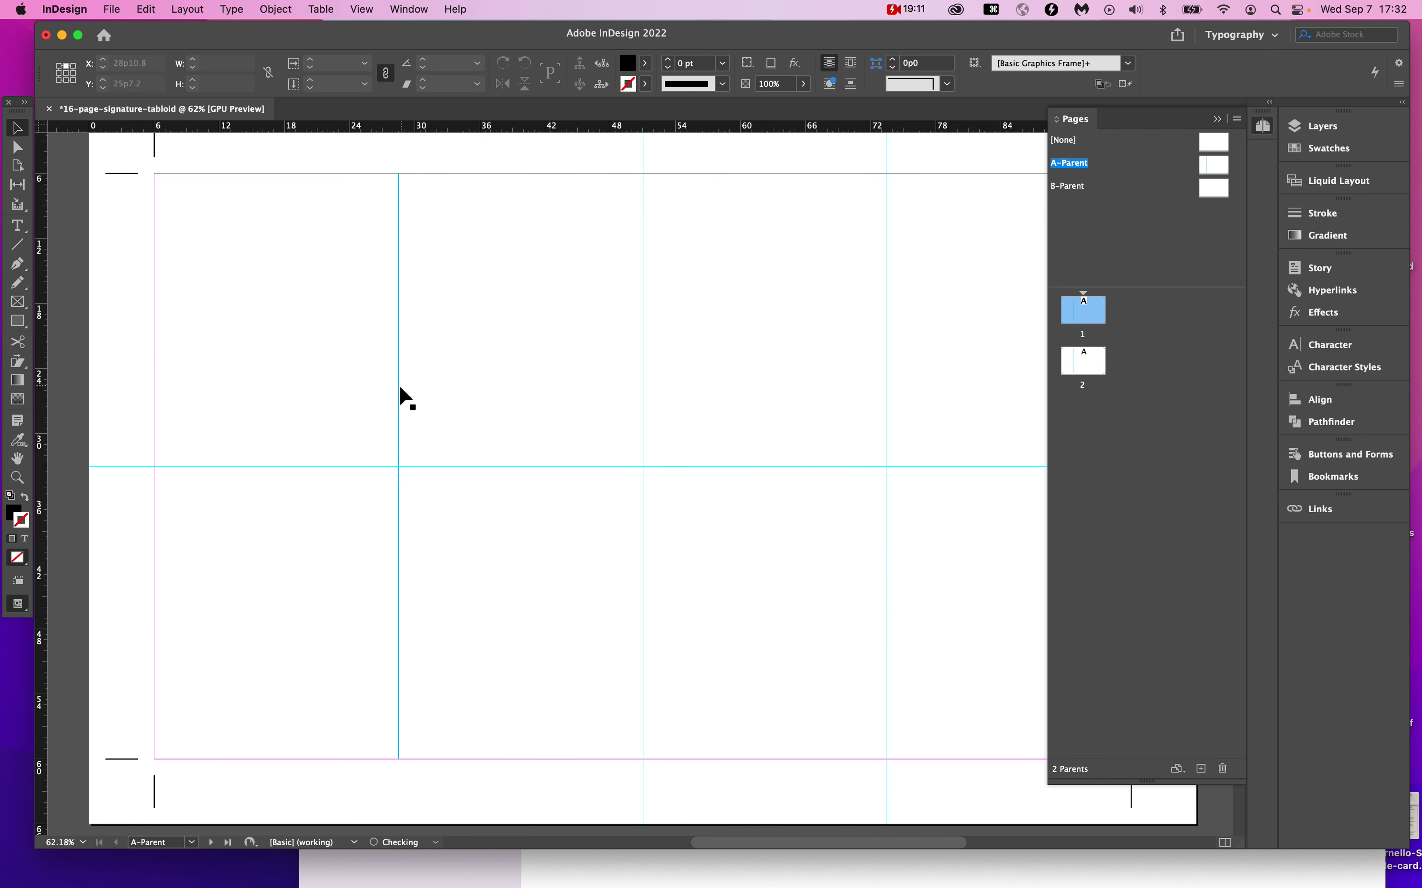
Copy the cyan line onto the second vertical guide, at about X 51p0.5, and delete that guide.
drag(399, 388, 645, 375)
click(644, 376)
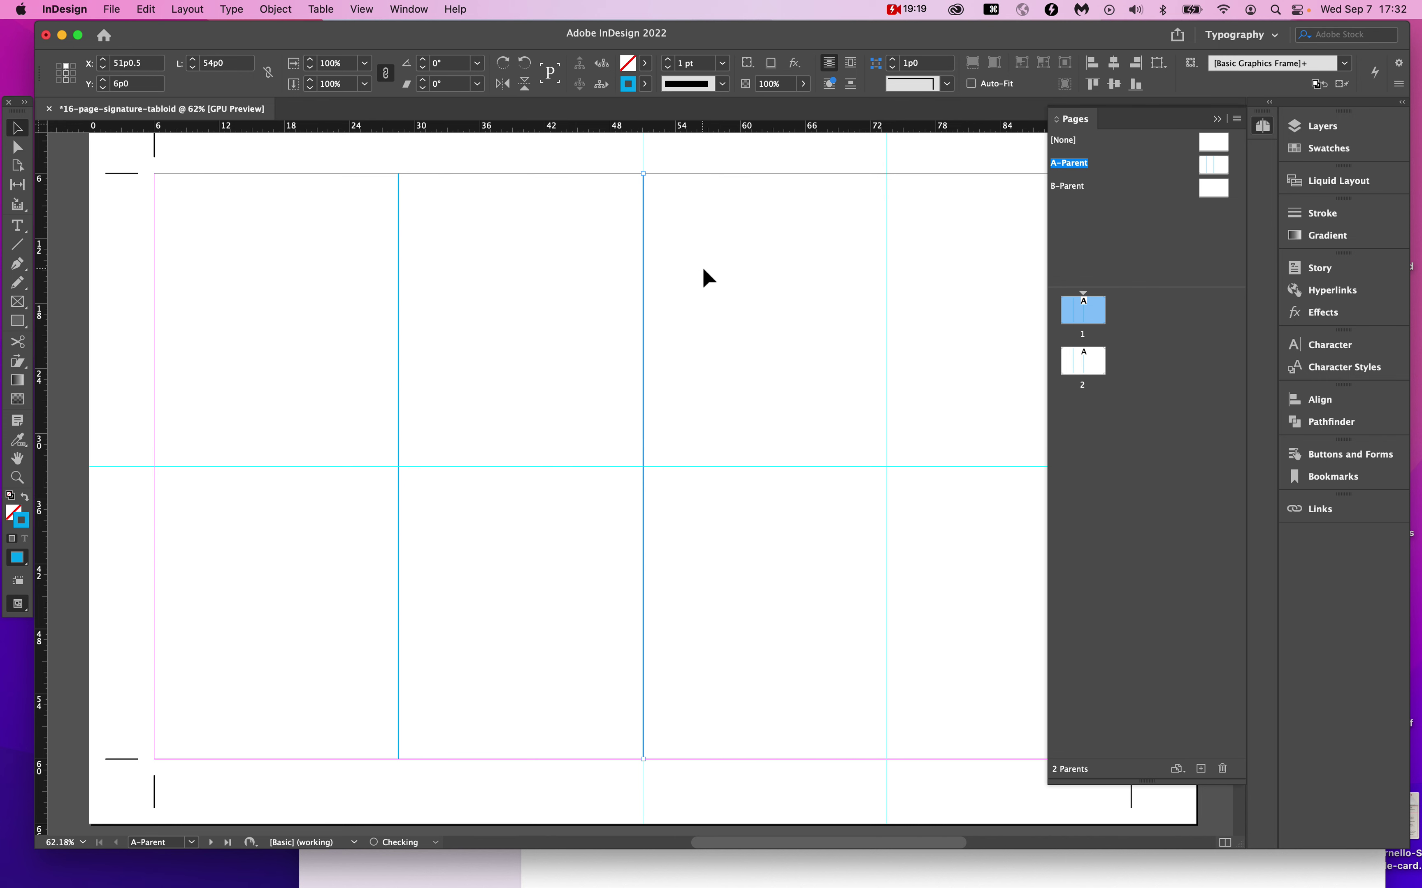
scroll(702, 264, up, 3)
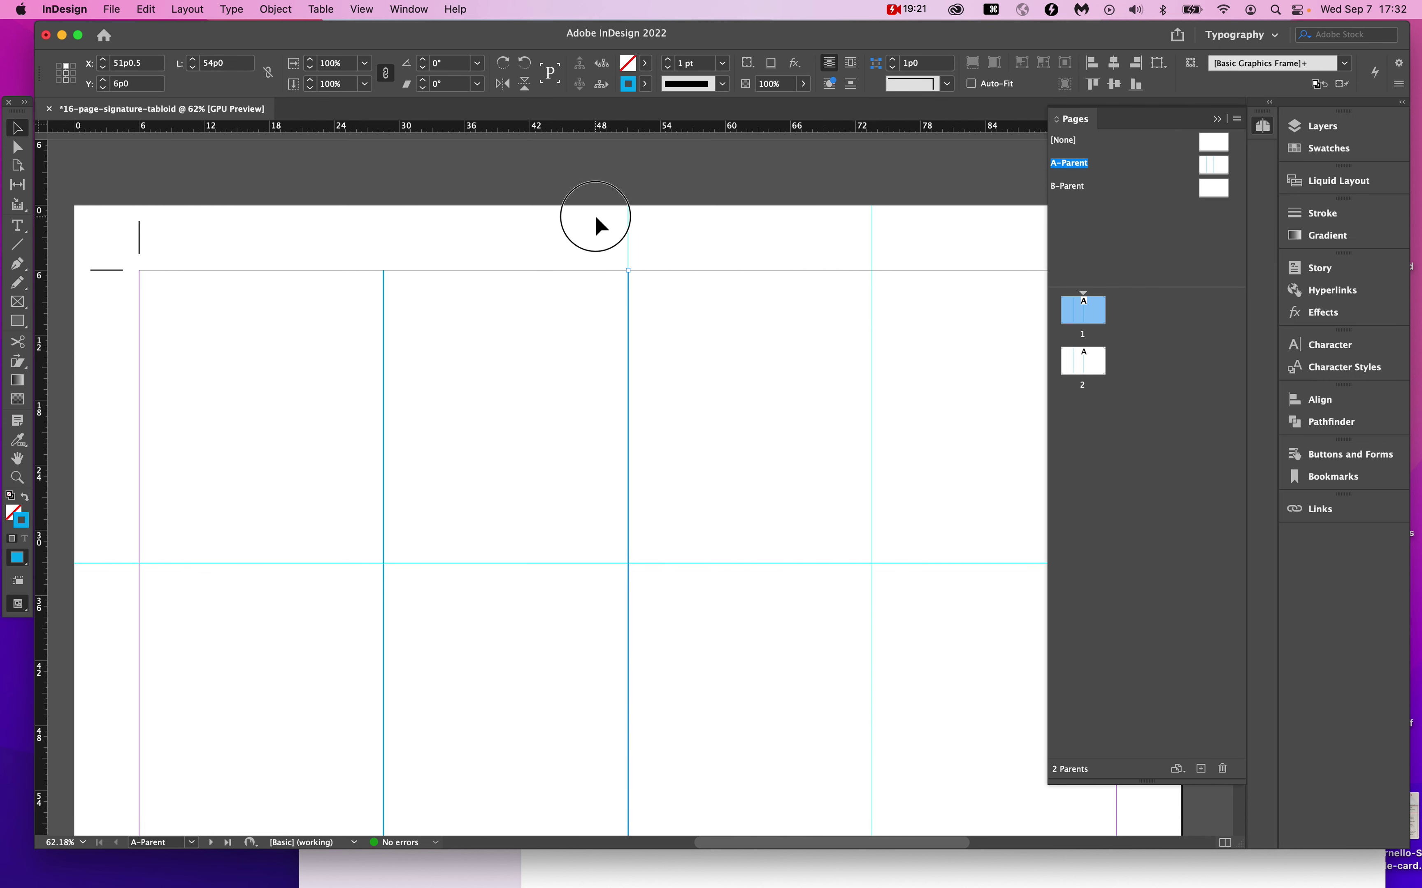
click(628, 235)
key(Delete)
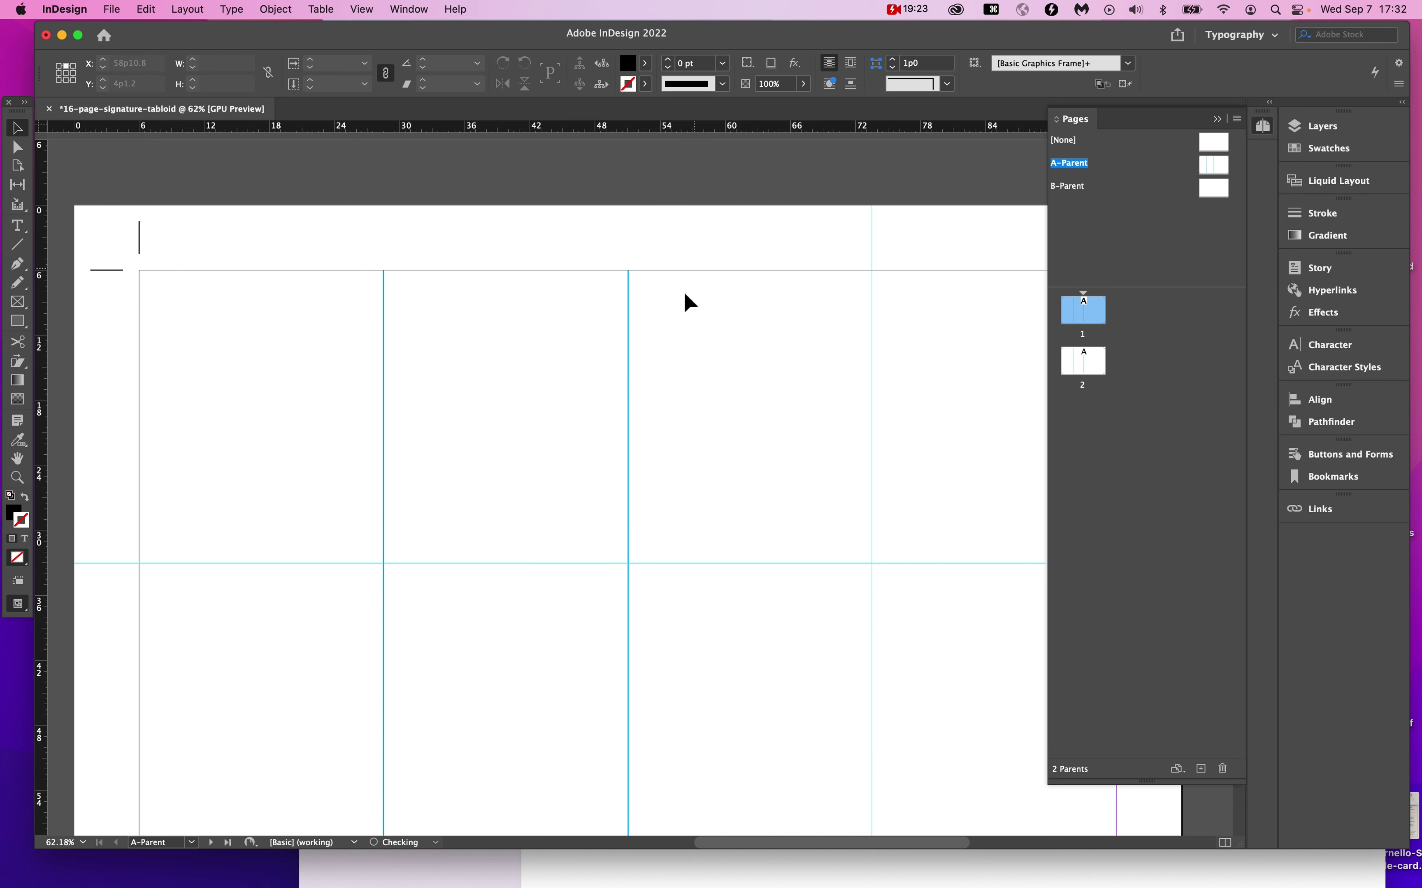
Adjust the X position of the middle cyan fold line numerically and deselect it.
click(628, 376)
click(144, 64)
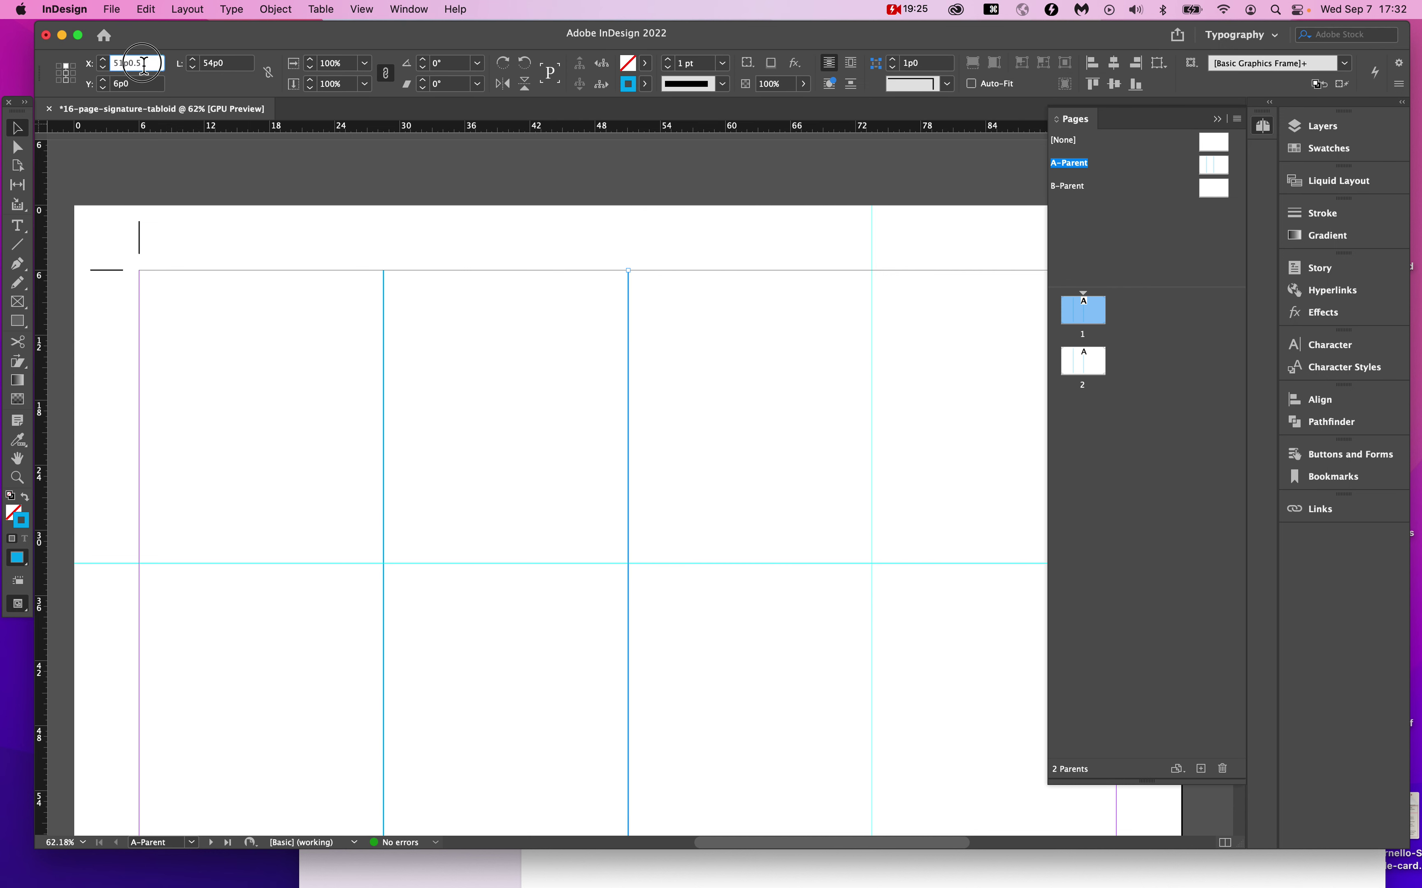
mouse_move(134, 61)
click(687, 443)
Copy the middle cyan line onto the third vertical guide, at about X 73p5.5, and delete that guide.
scroll(685, 441, right, 5)
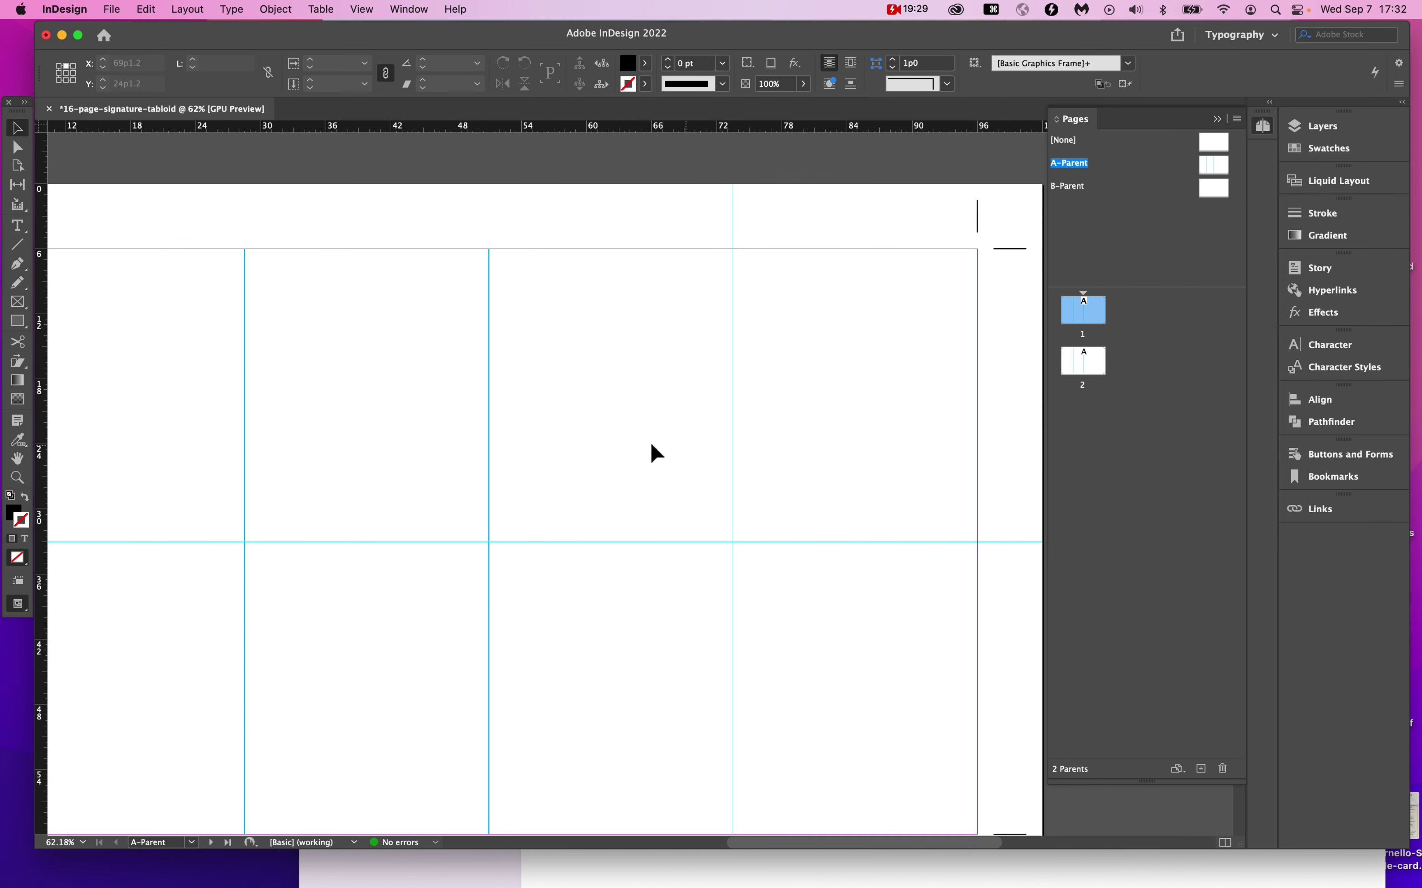
mouse_move(492, 422)
mouse_down()
mouse_move(704, 406)
mouse_move(733, 390)
mouse_up()
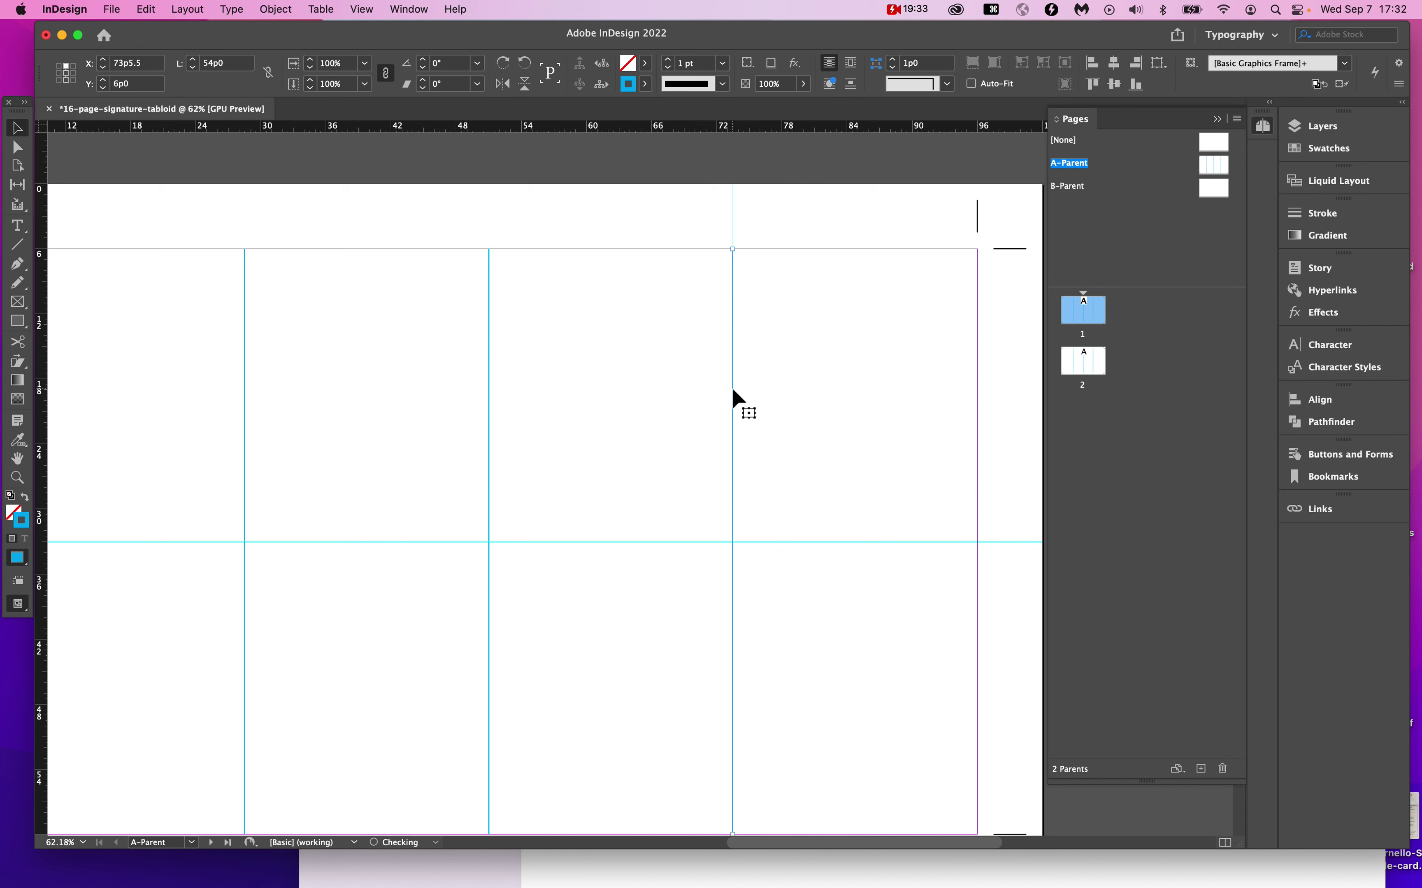
click(714, 196)
click(724, 288)
Set the third fold line's X position to 73p6, keeping the document grid hidden.
click(130, 66)
key(super+apostrophe)
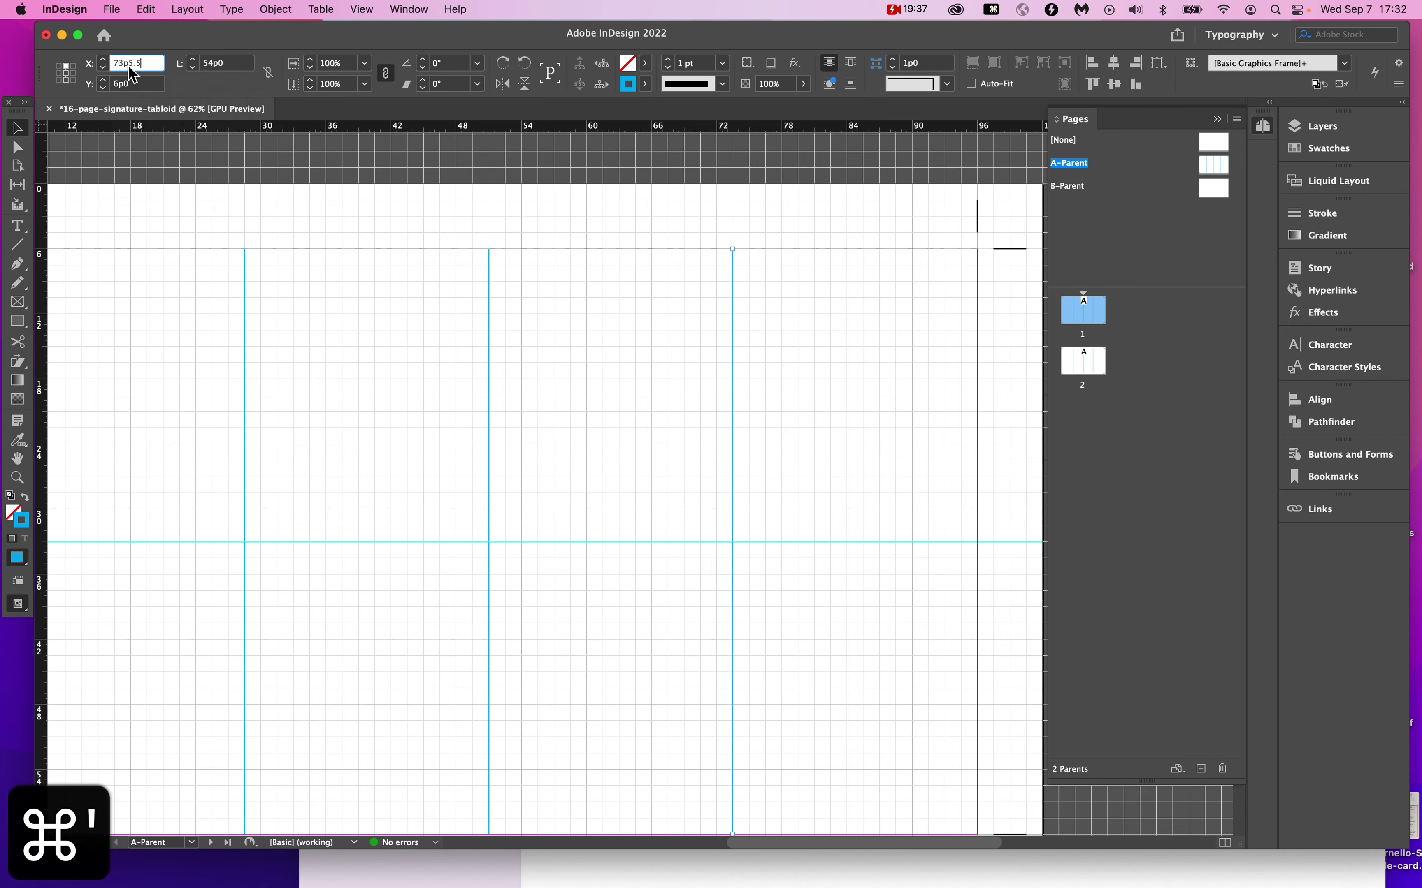
drag(133, 67, 209, 64)
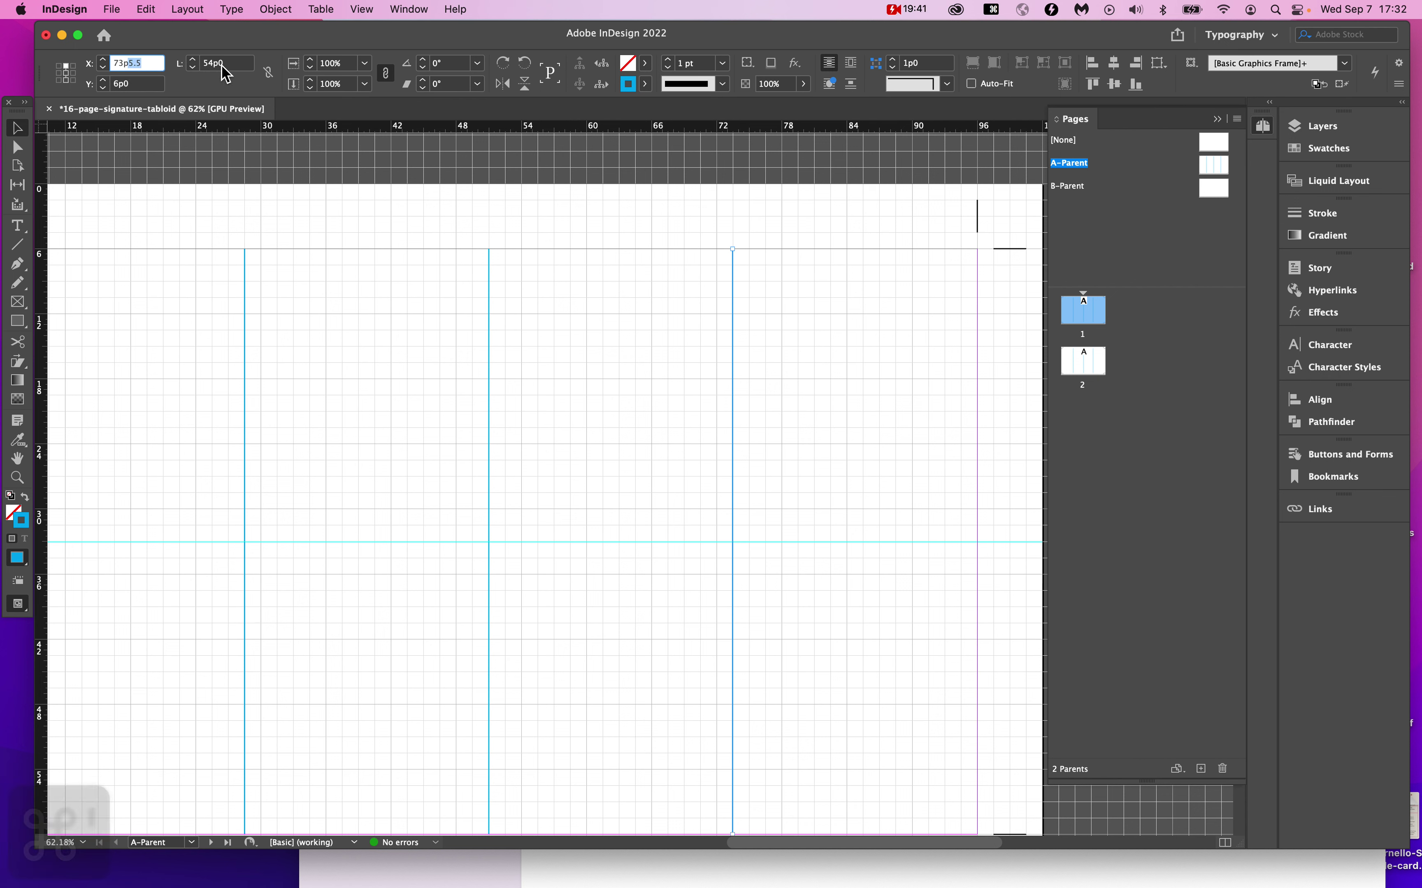
text(6)
click(834, 406)
scroll(837, 402, down, 5)
key(super+apostrophe)
click(838, 405)
click(752, 307)
scroll(752, 304, down, 1)
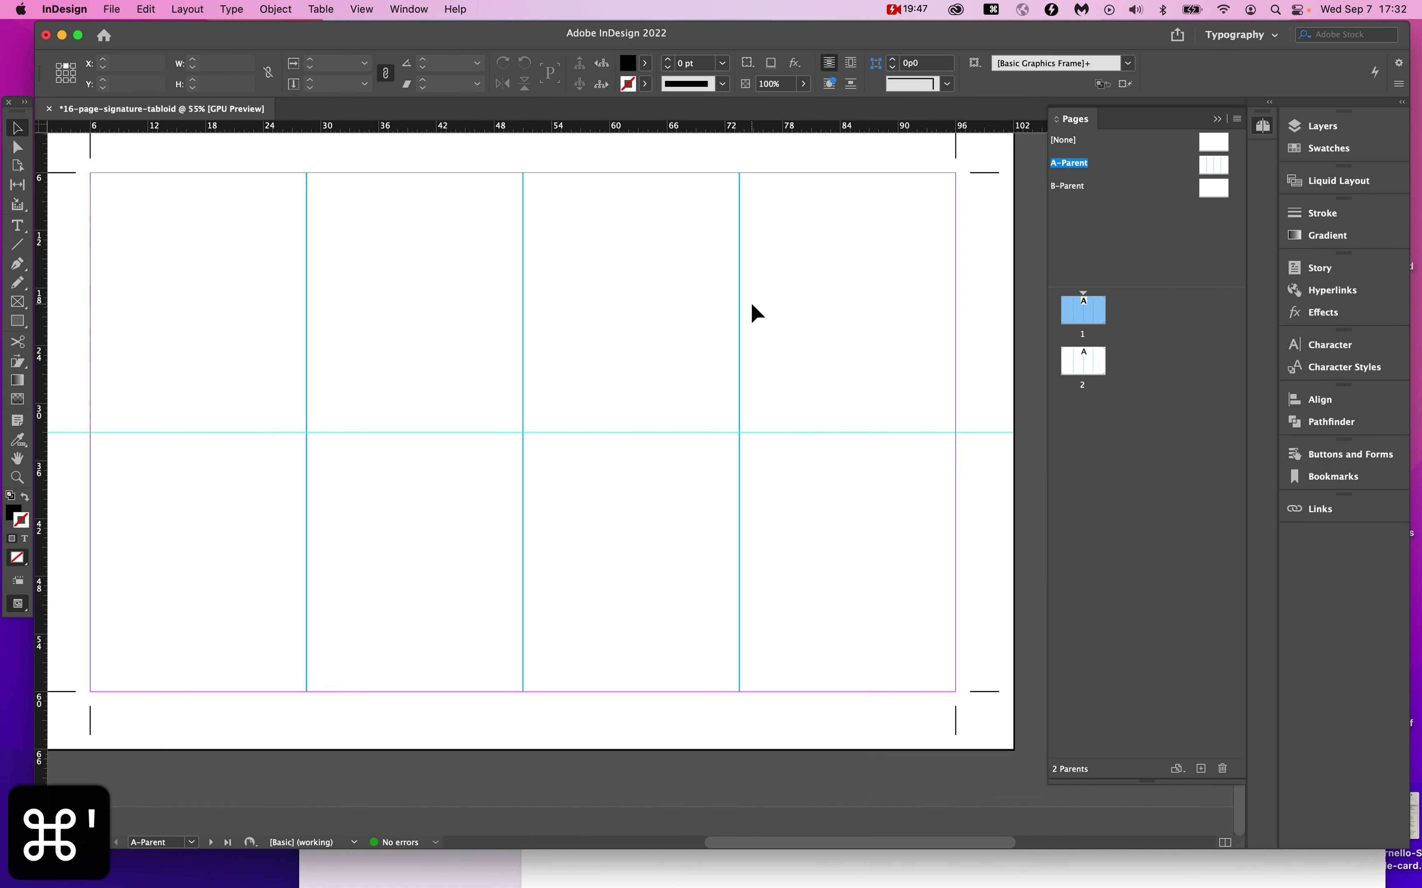
Add a horizontal 90p0 cyan fold line at Y 33p0 from a copy rotated -90°, and delete the horizontal guide.
scroll(751, 305, down, 2)
drag(723, 344, 880, 484)
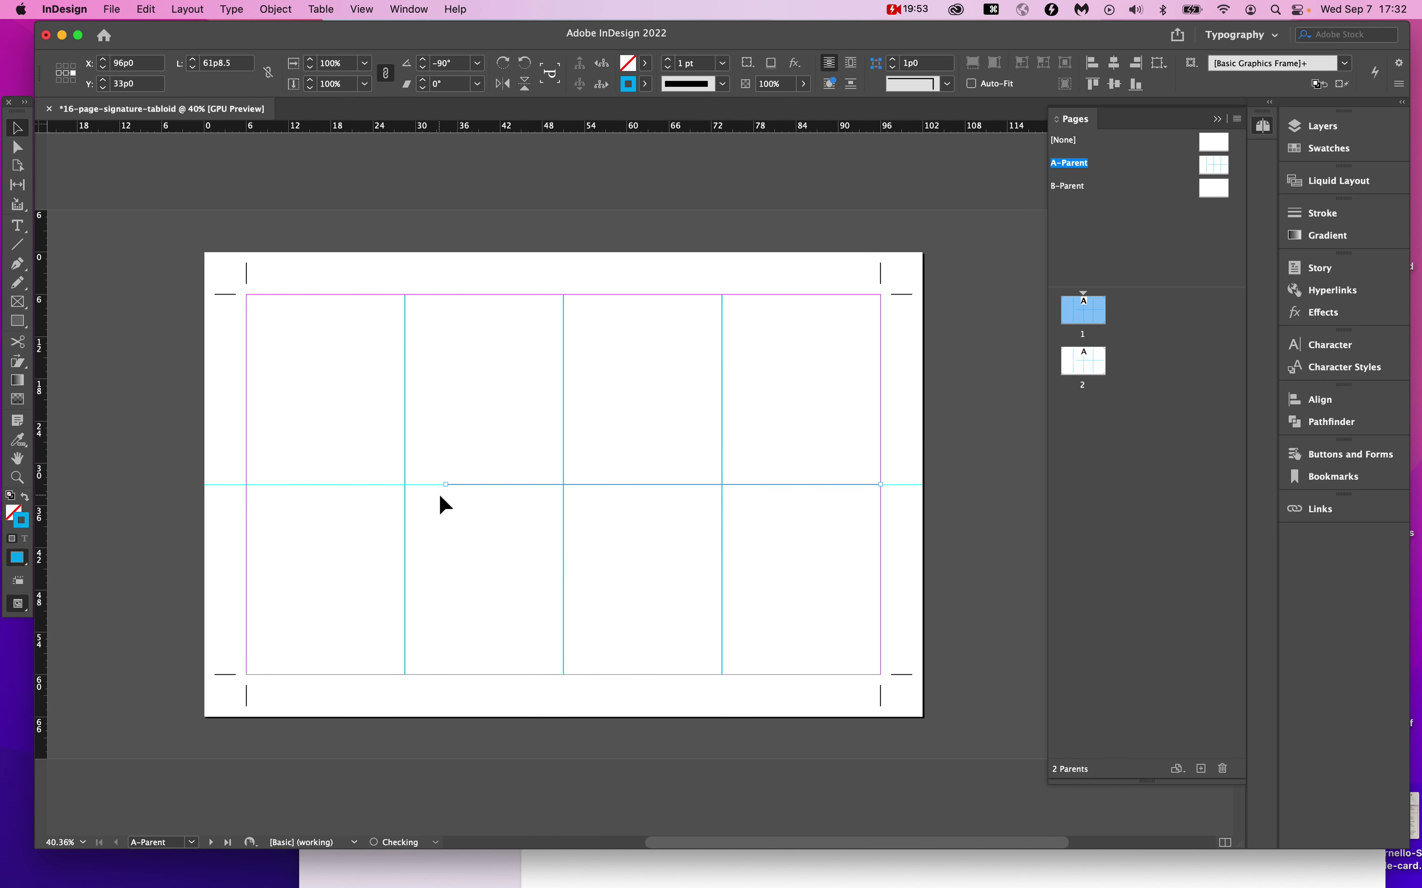
drag(447, 486, 246, 485)
click(903, 517)
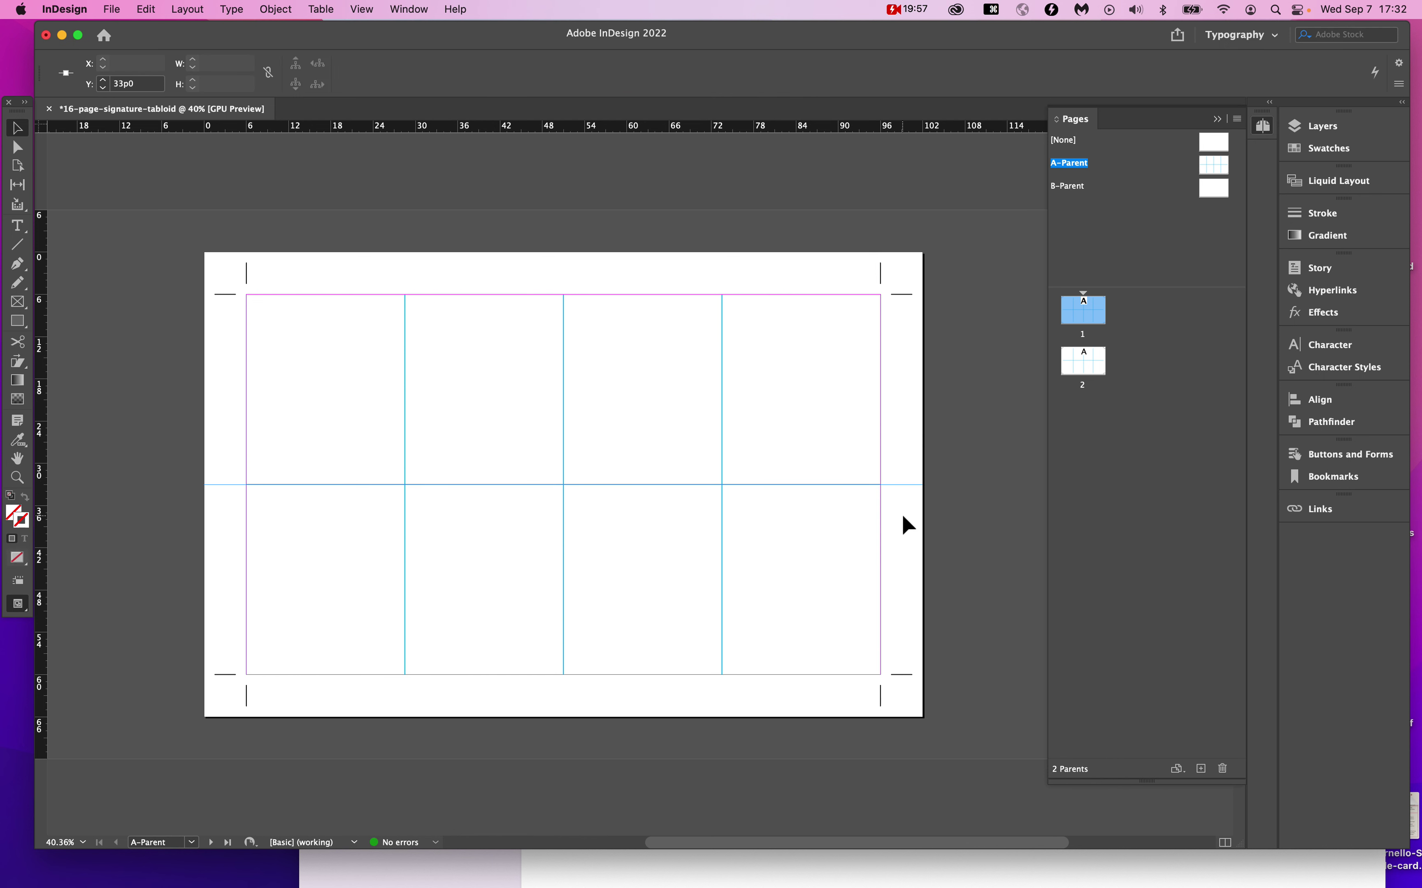
drag(787, 451, 808, 569)
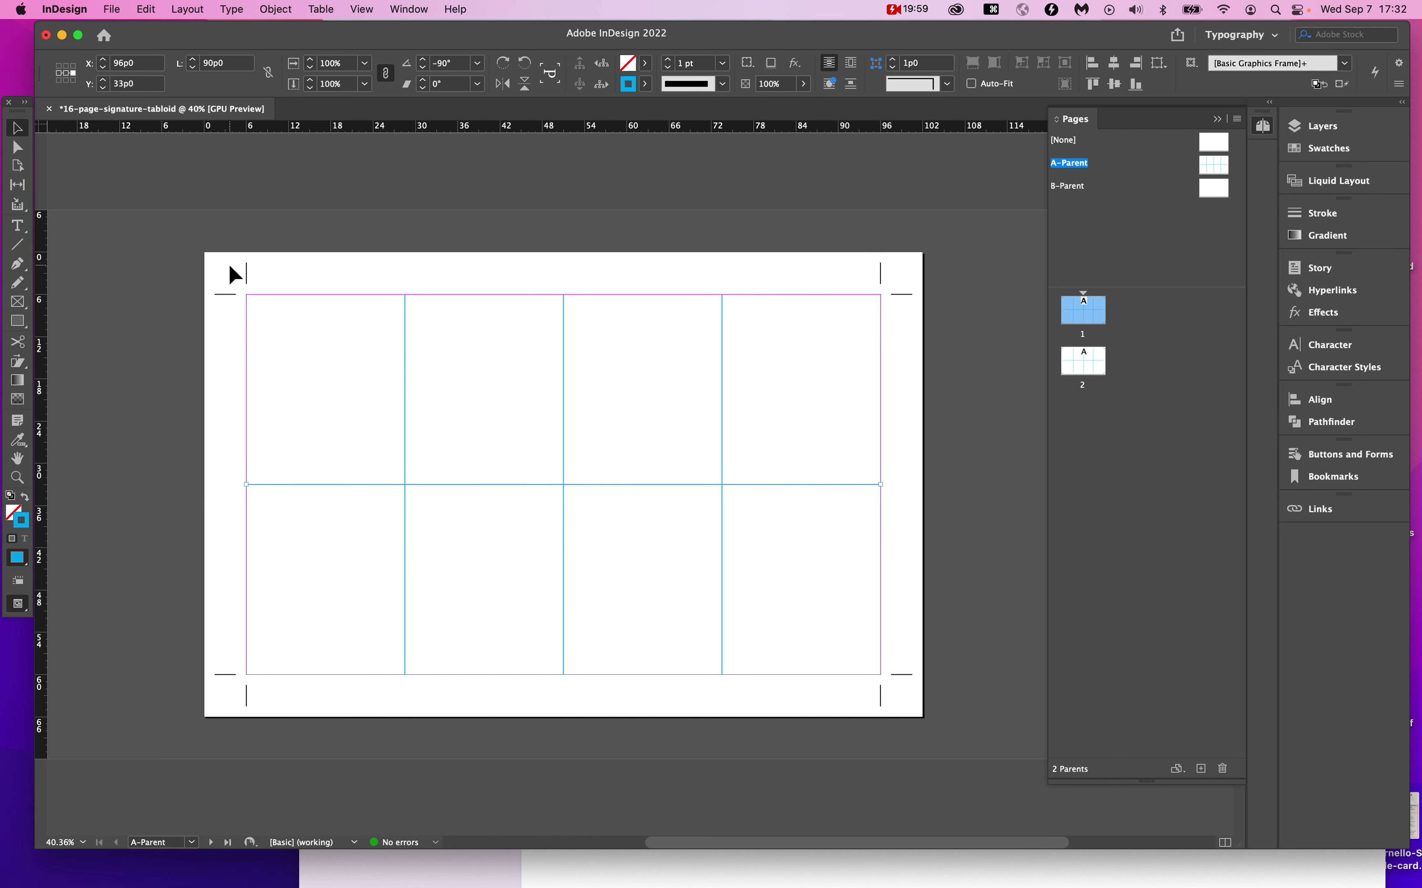
click(487, 527)
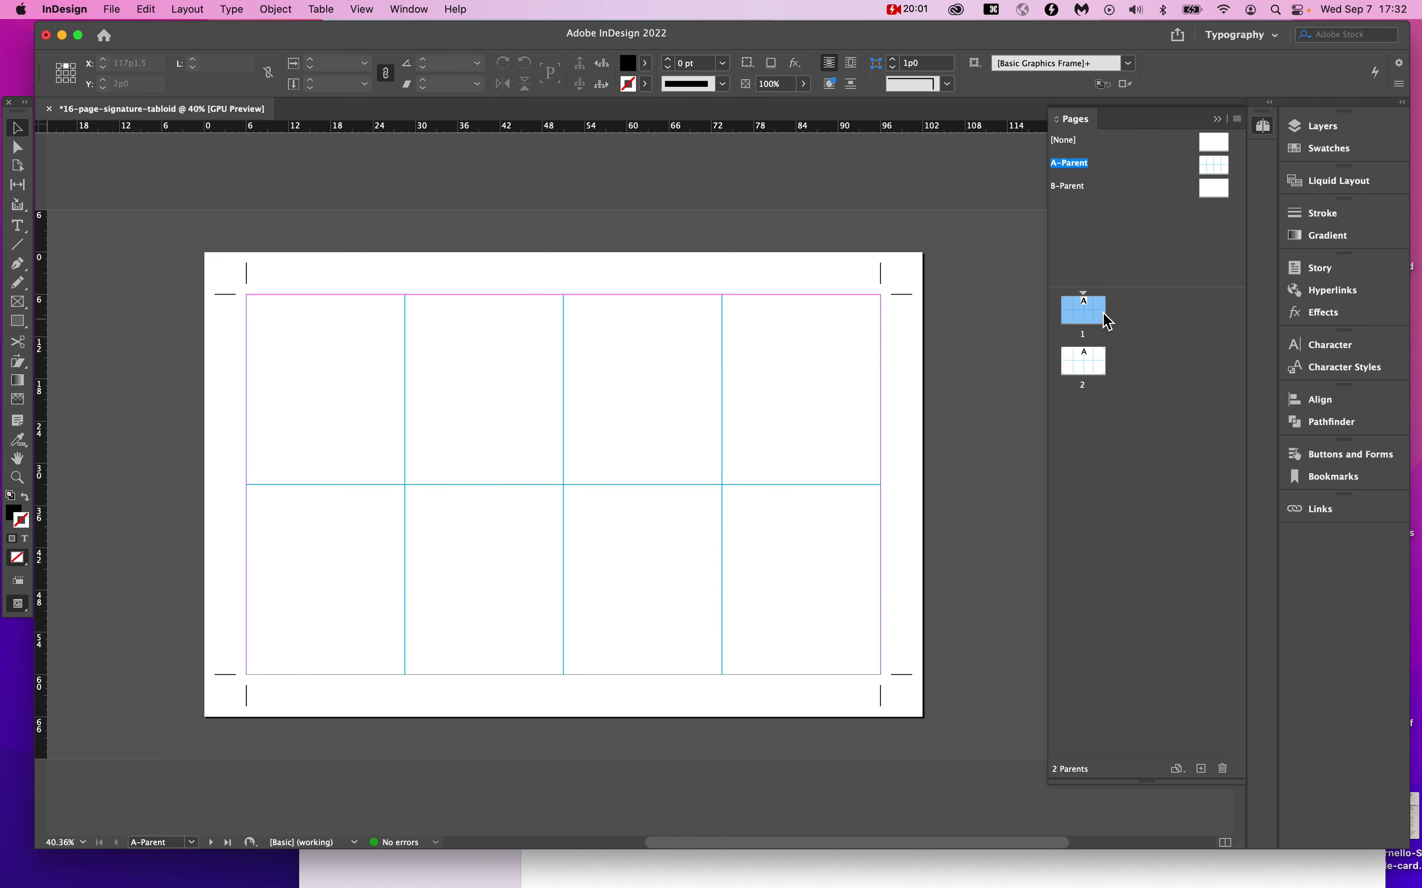
Check page 1, return to A-Parent and set the stroke weight of all four fold lines to 0.25 pt.
double_click(1096, 311)
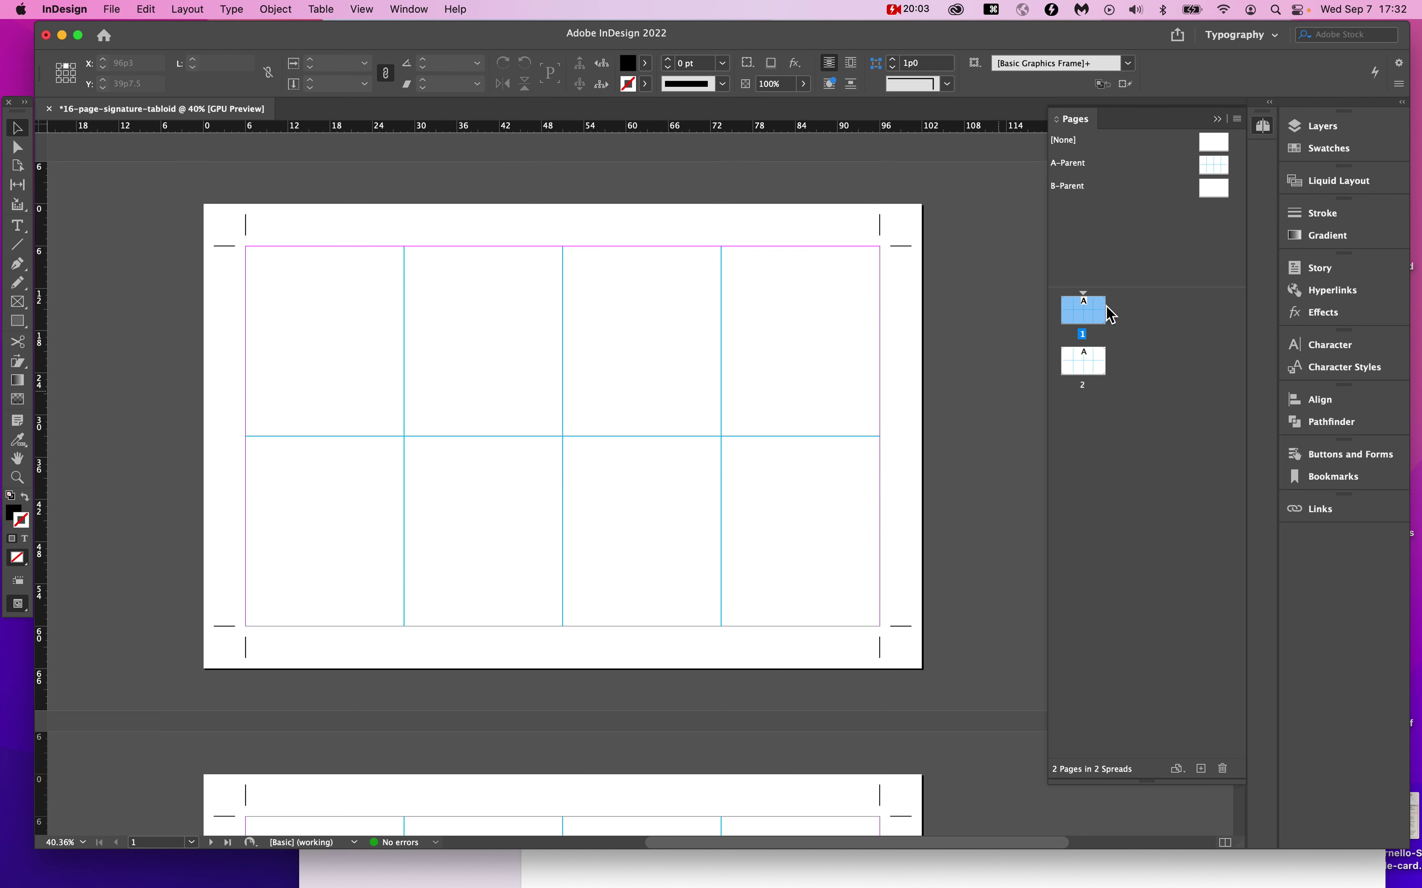
double_click(1223, 172)
drag(329, 413, 776, 573)
click(691, 64)
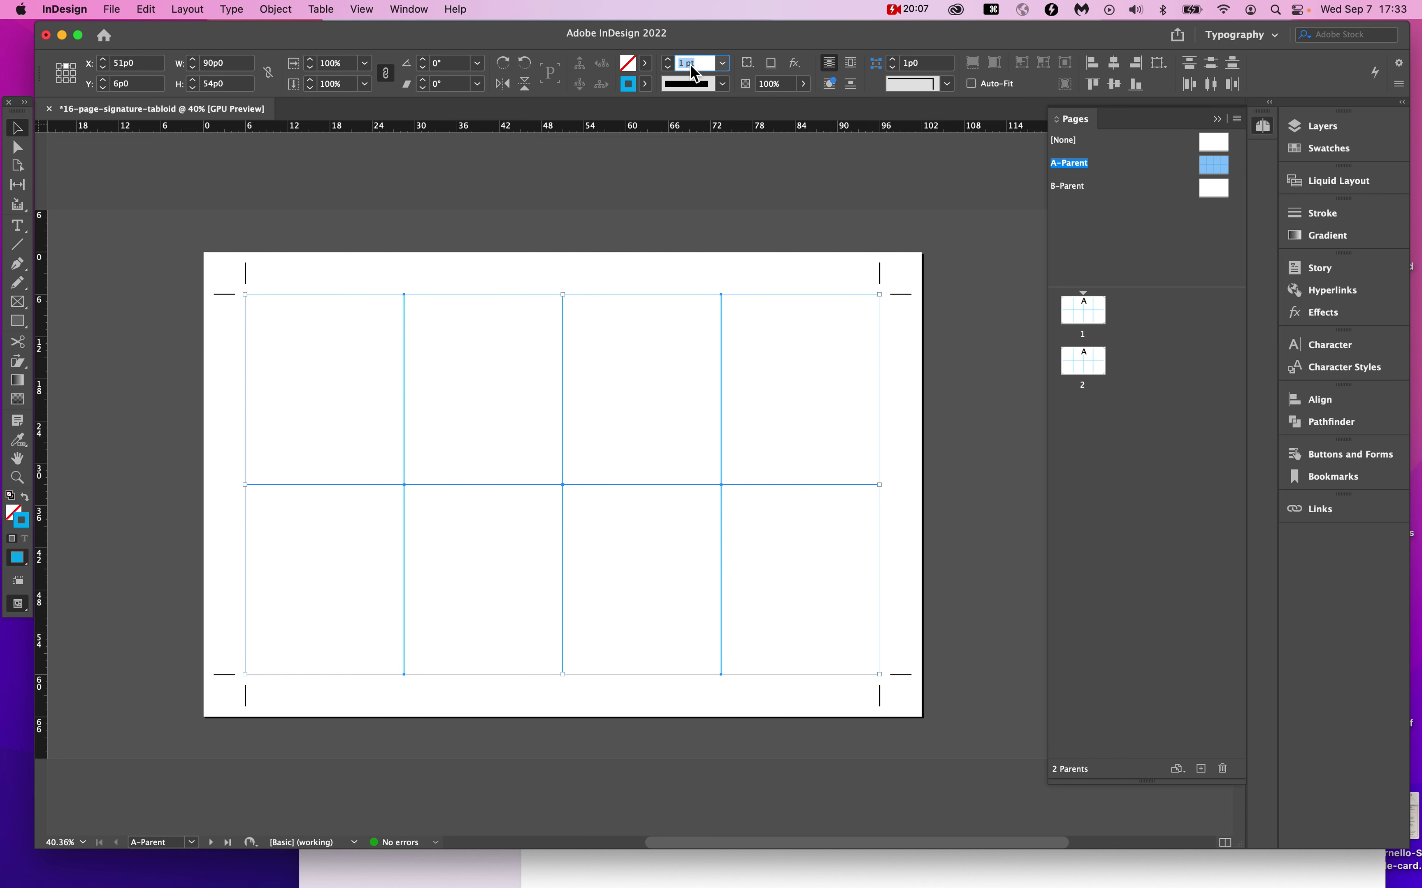
text(0)
key(Return)
click(696, 380)
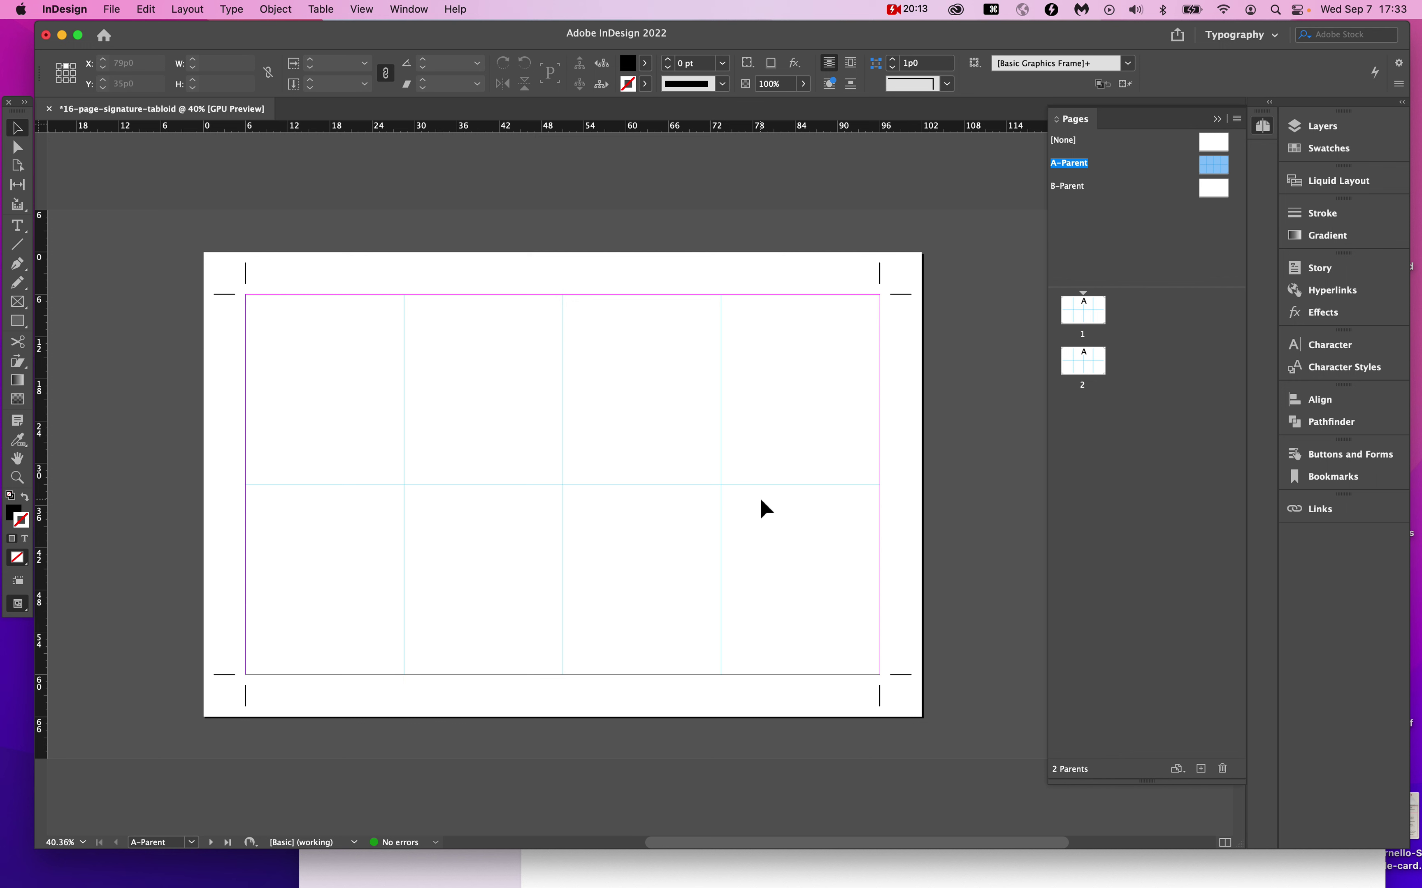
drag(319, 389, 261, 386)
click(748, 550)
click(483, 418)
scroll(483, 420, up, 2)
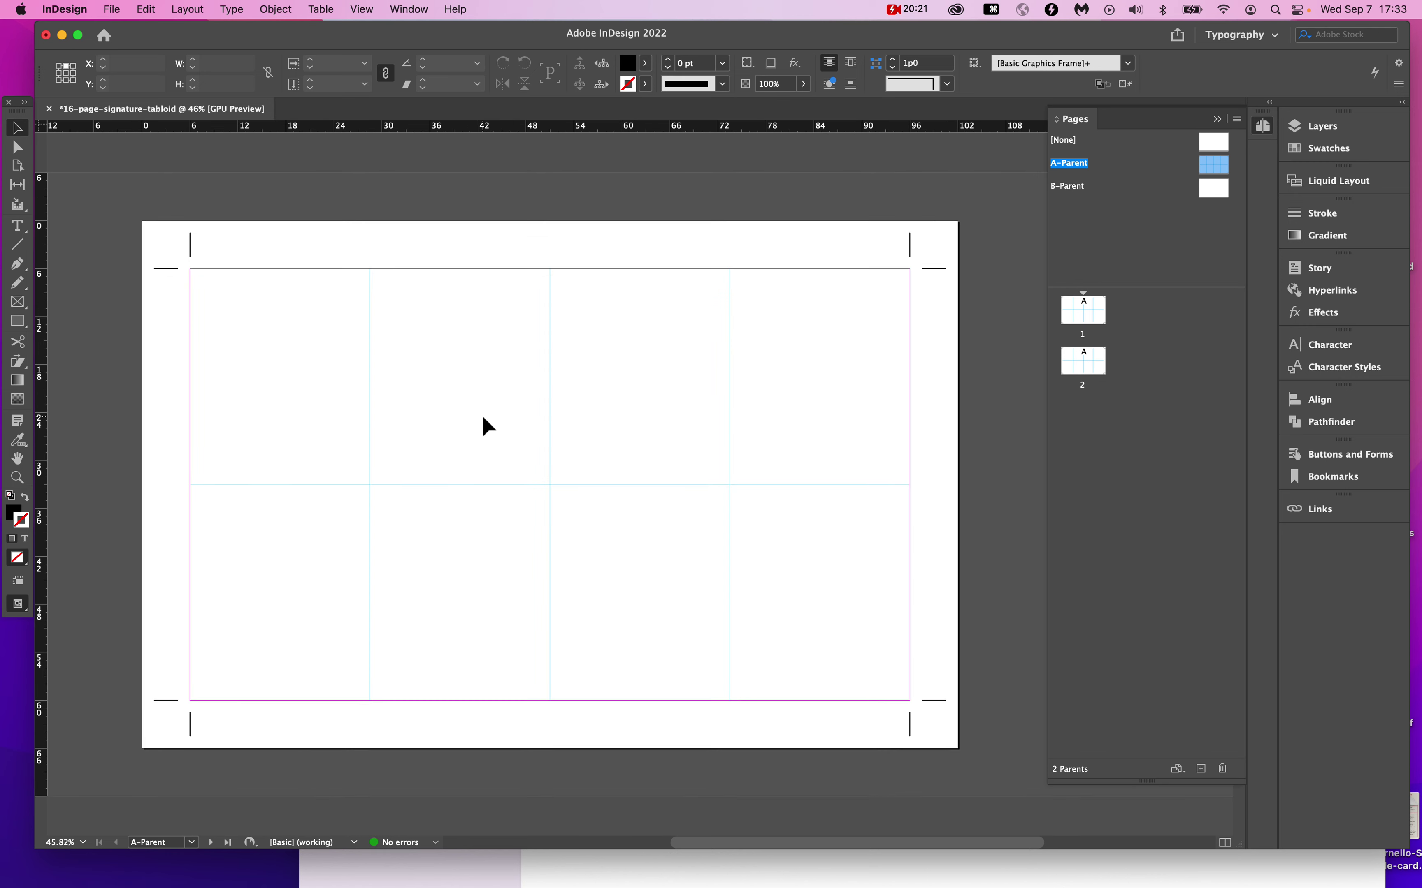
drag(335, 406, 857, 574)
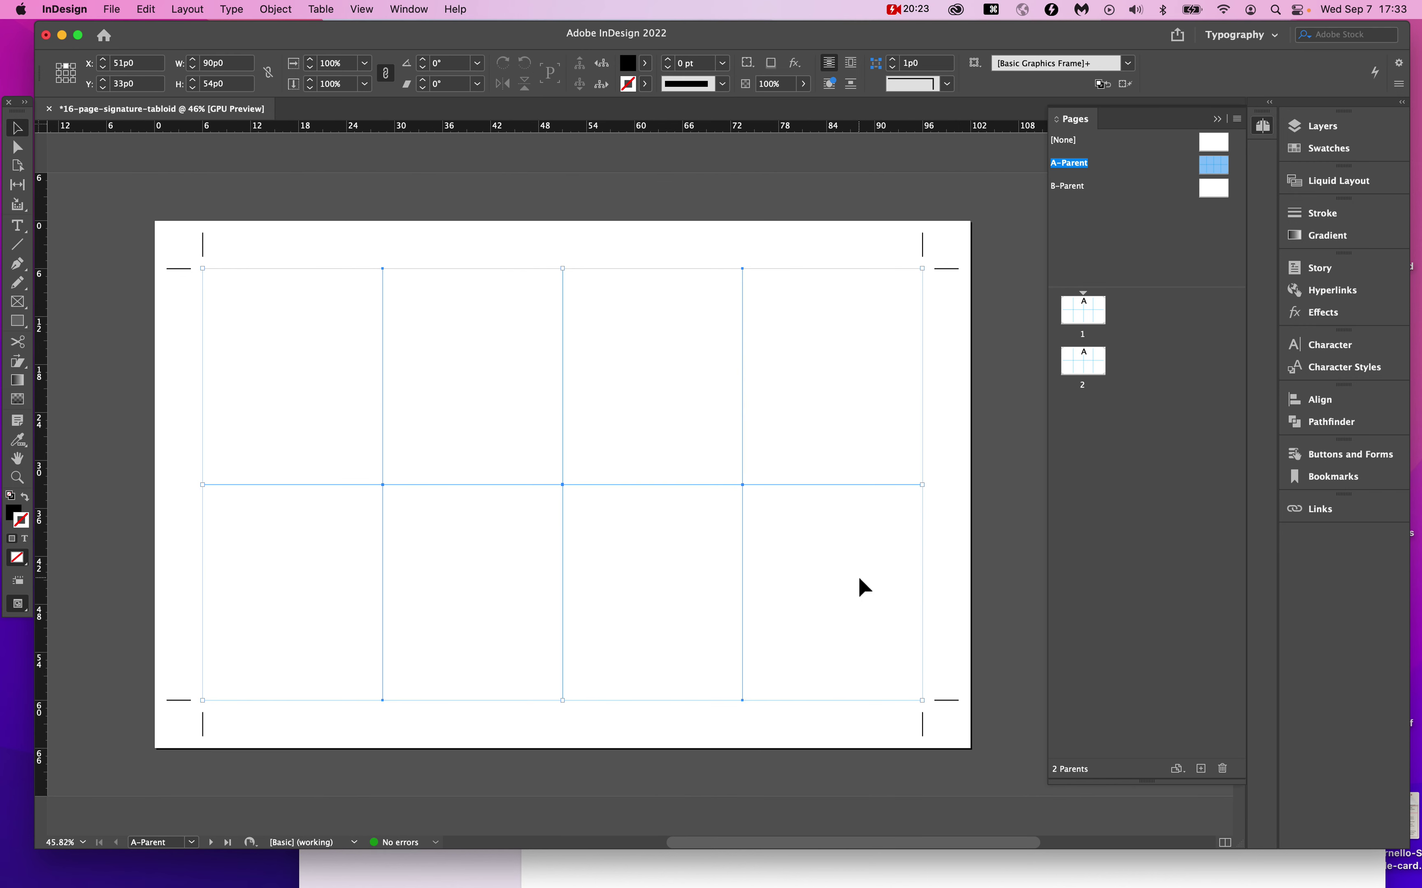
click(682, 431)
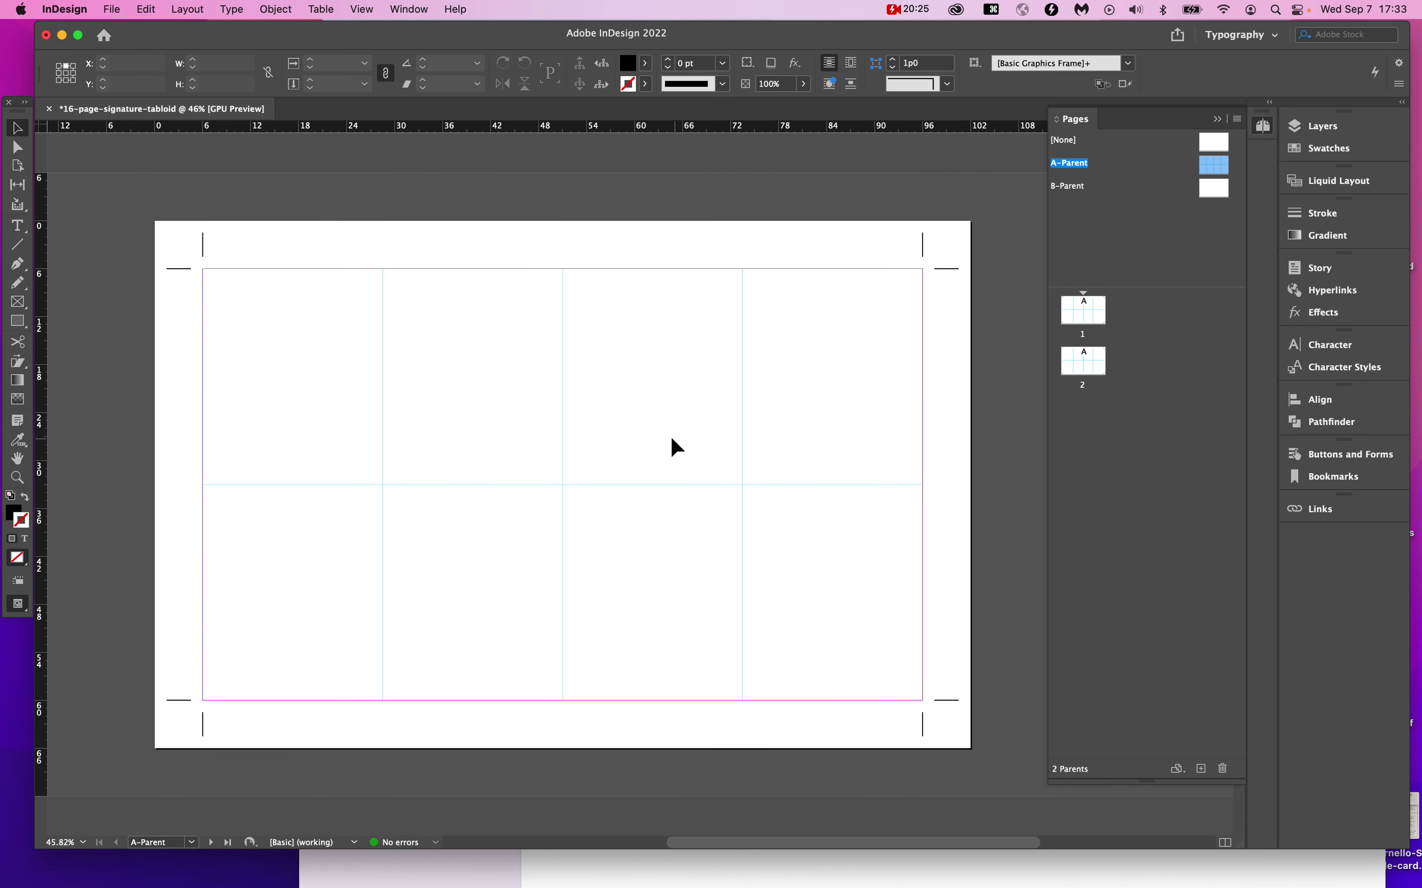
Select all four fold lines on A-Parent and mark them as Nonprinting in their output attributes.
drag(318, 380, 853, 570)
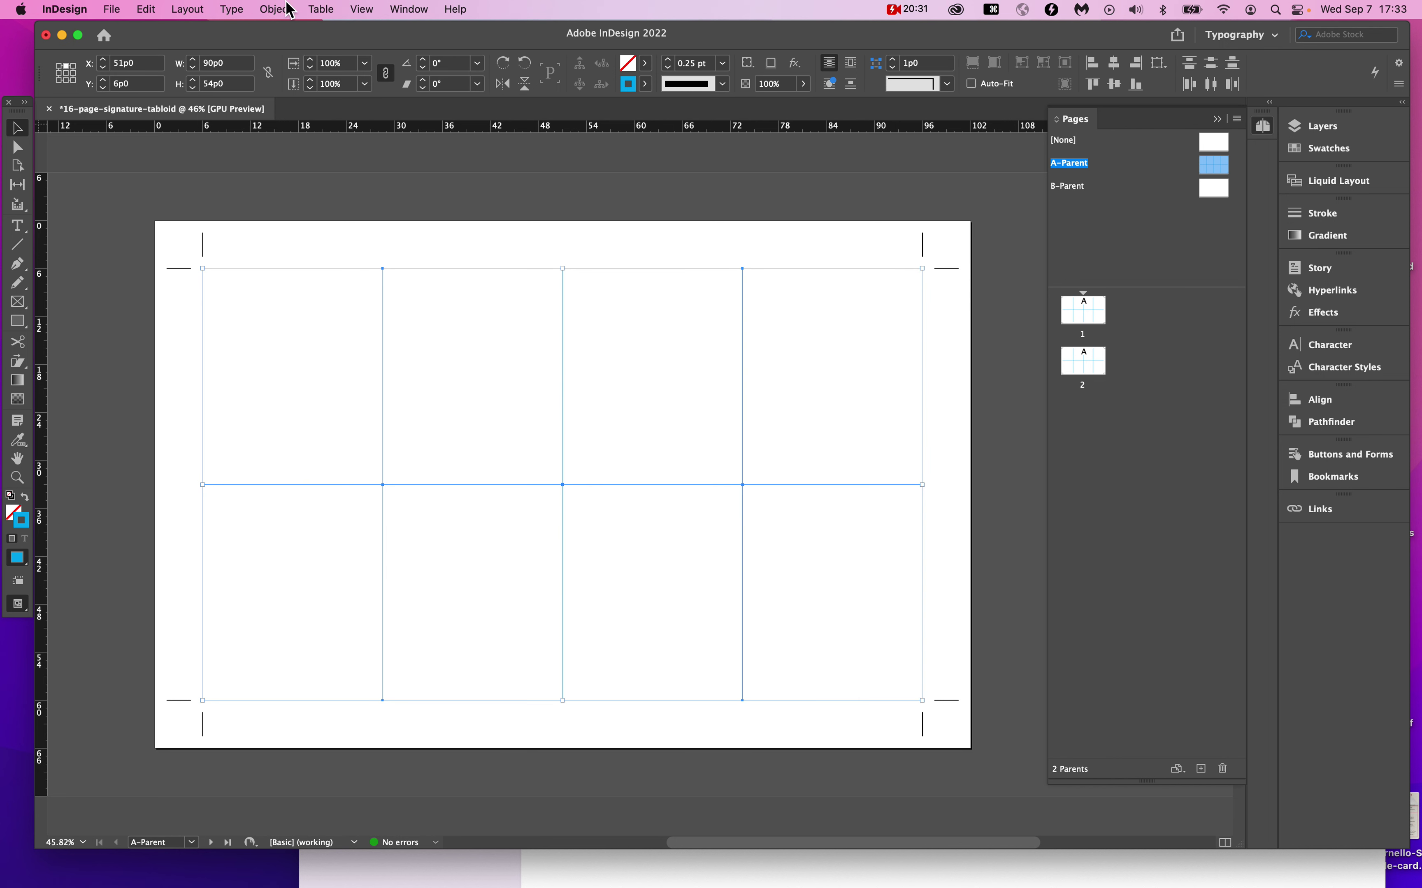
click(404, 10)
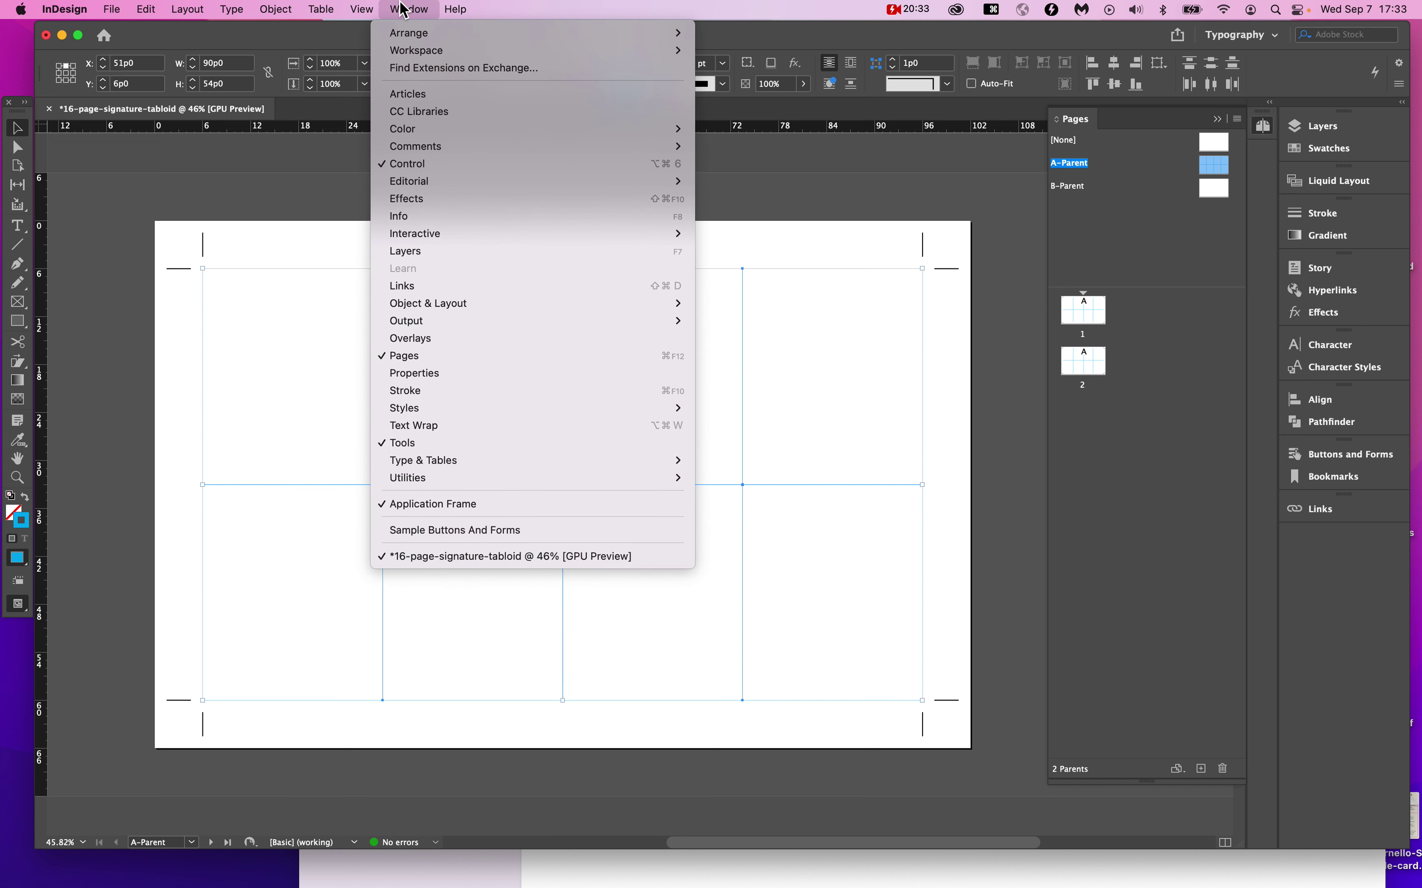
mouse_move(563, 322)
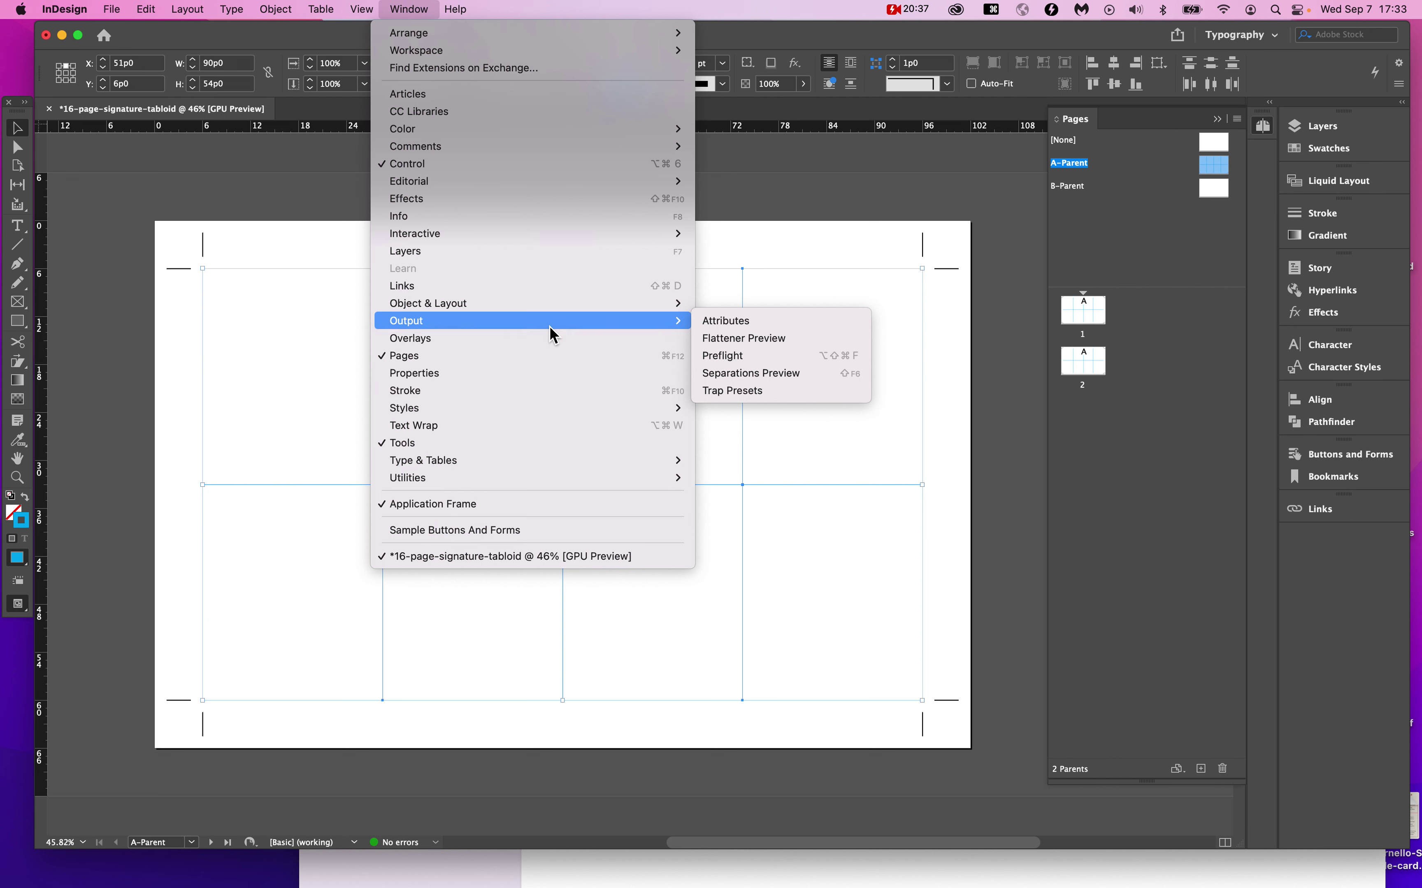
click(723, 323)
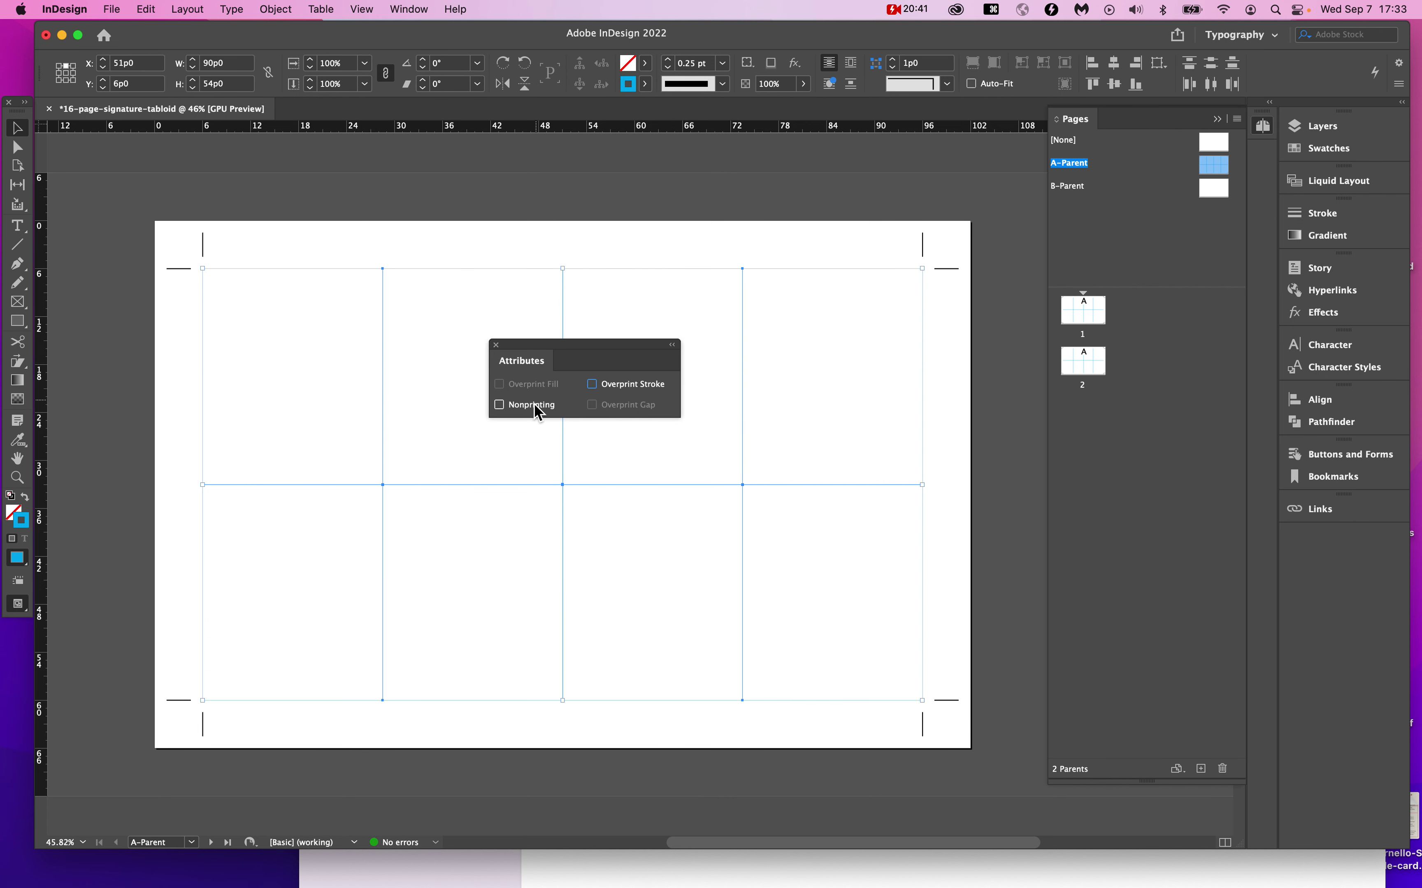
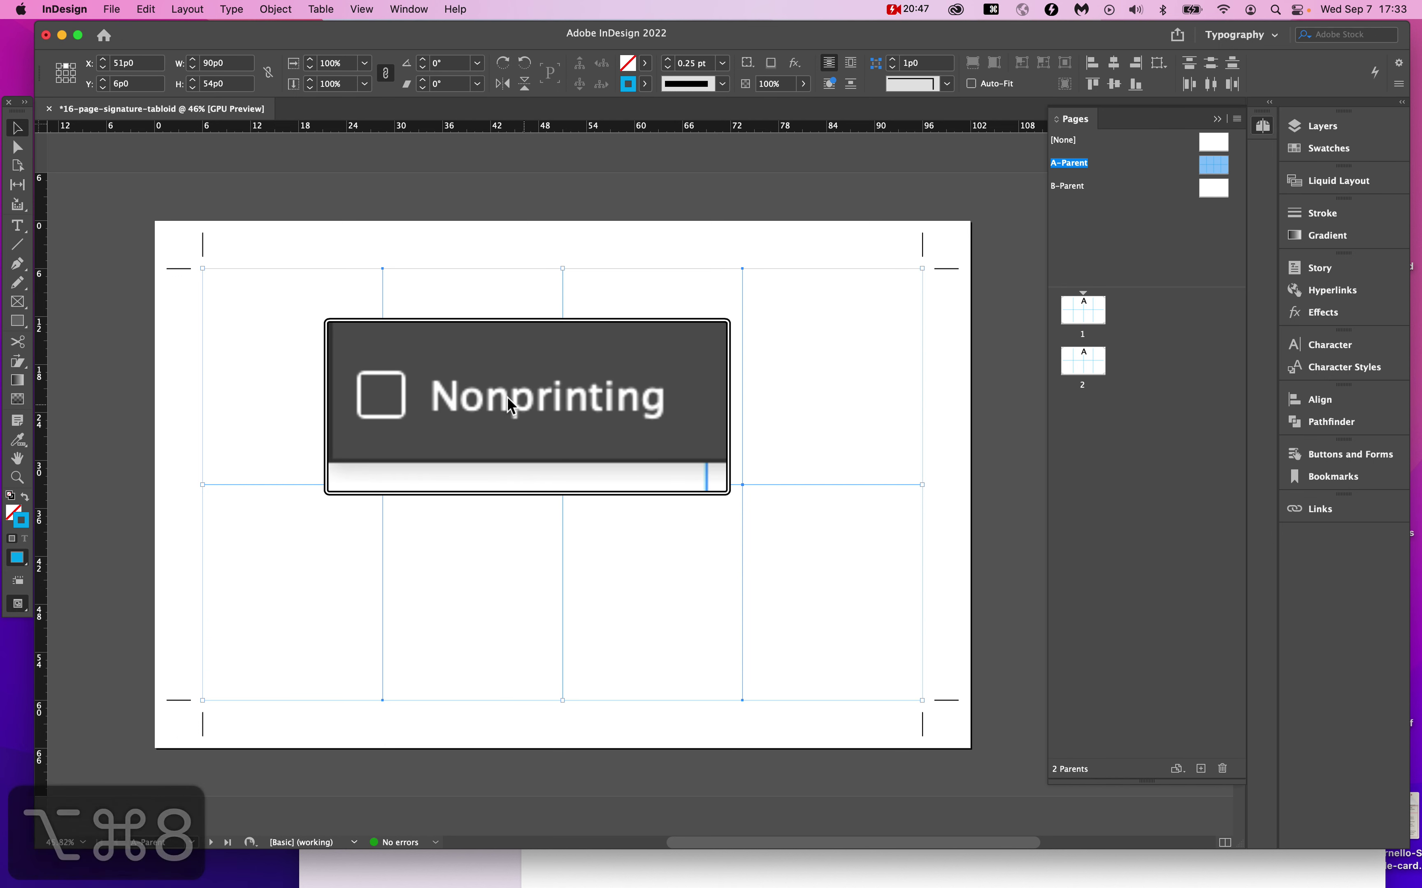
click(396, 395)
key(alt+super+9)
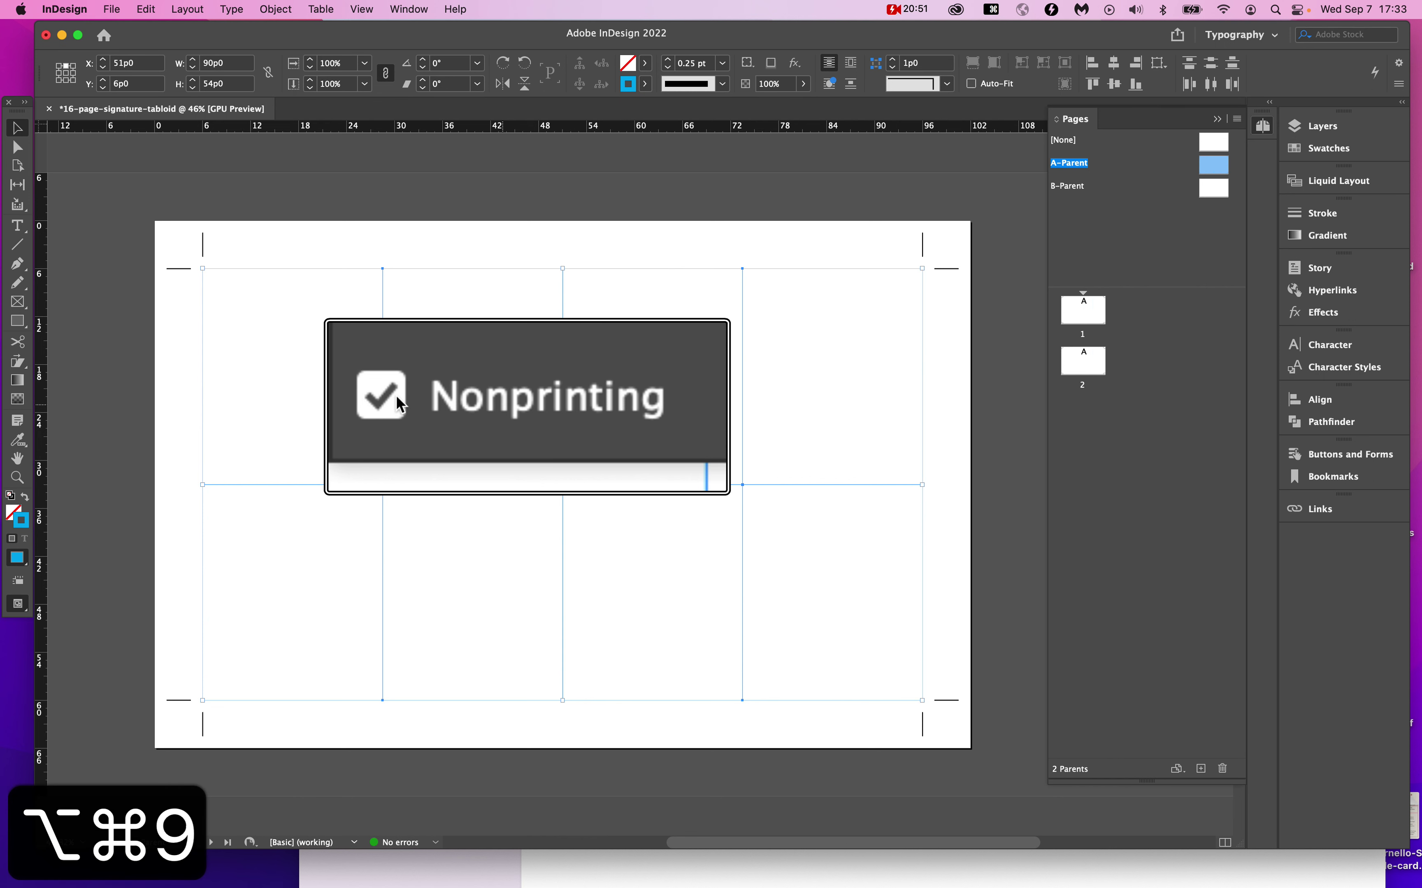
key(alt+super+8)
Move the Attributes panel clear of the layout and preview A-Parent in full-screen presentation mode.
drag(536, 347, 1000, 448)
click(816, 383)
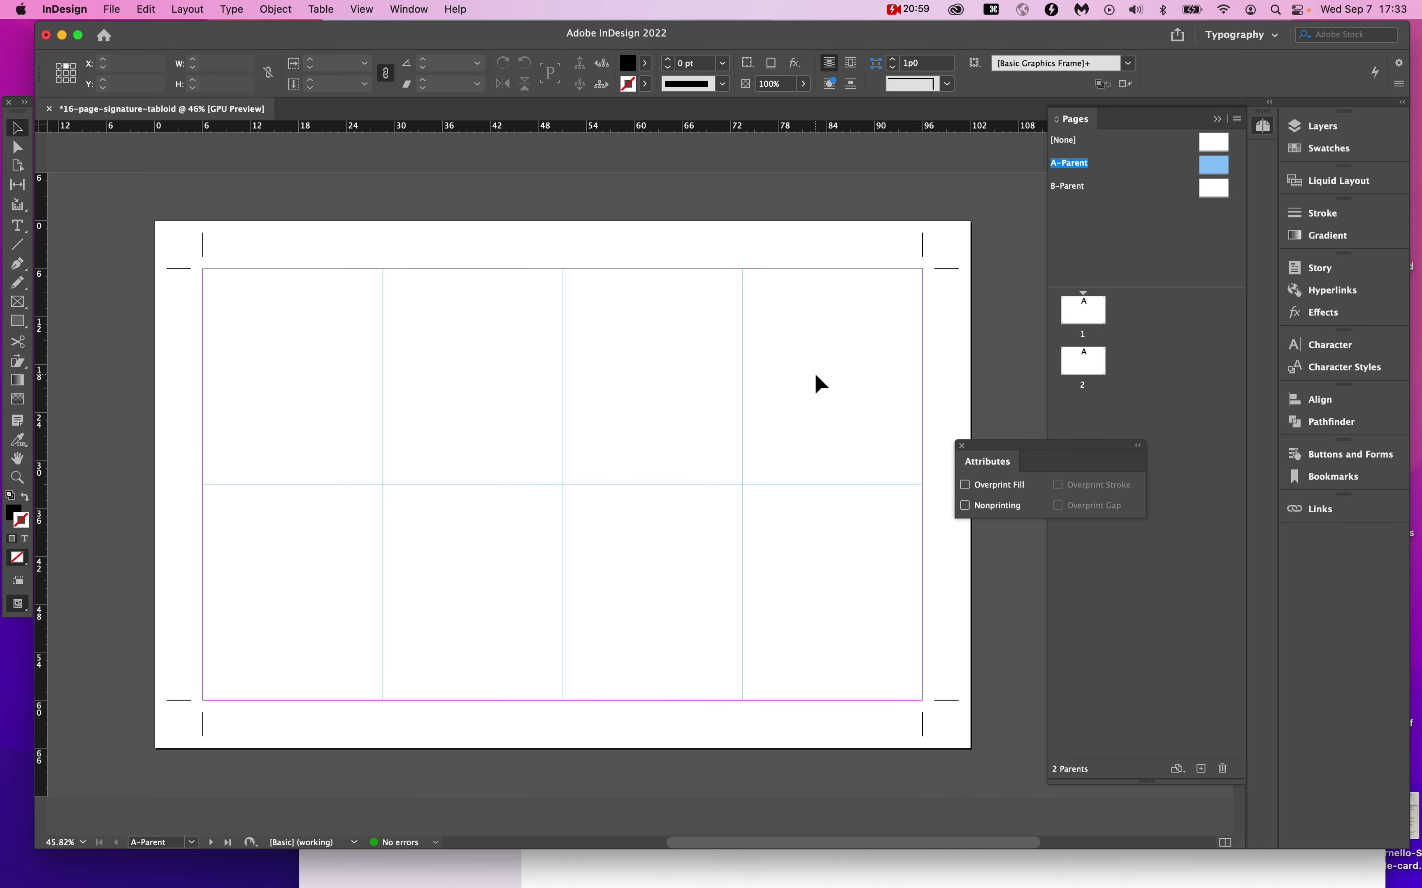
key(shift+w)
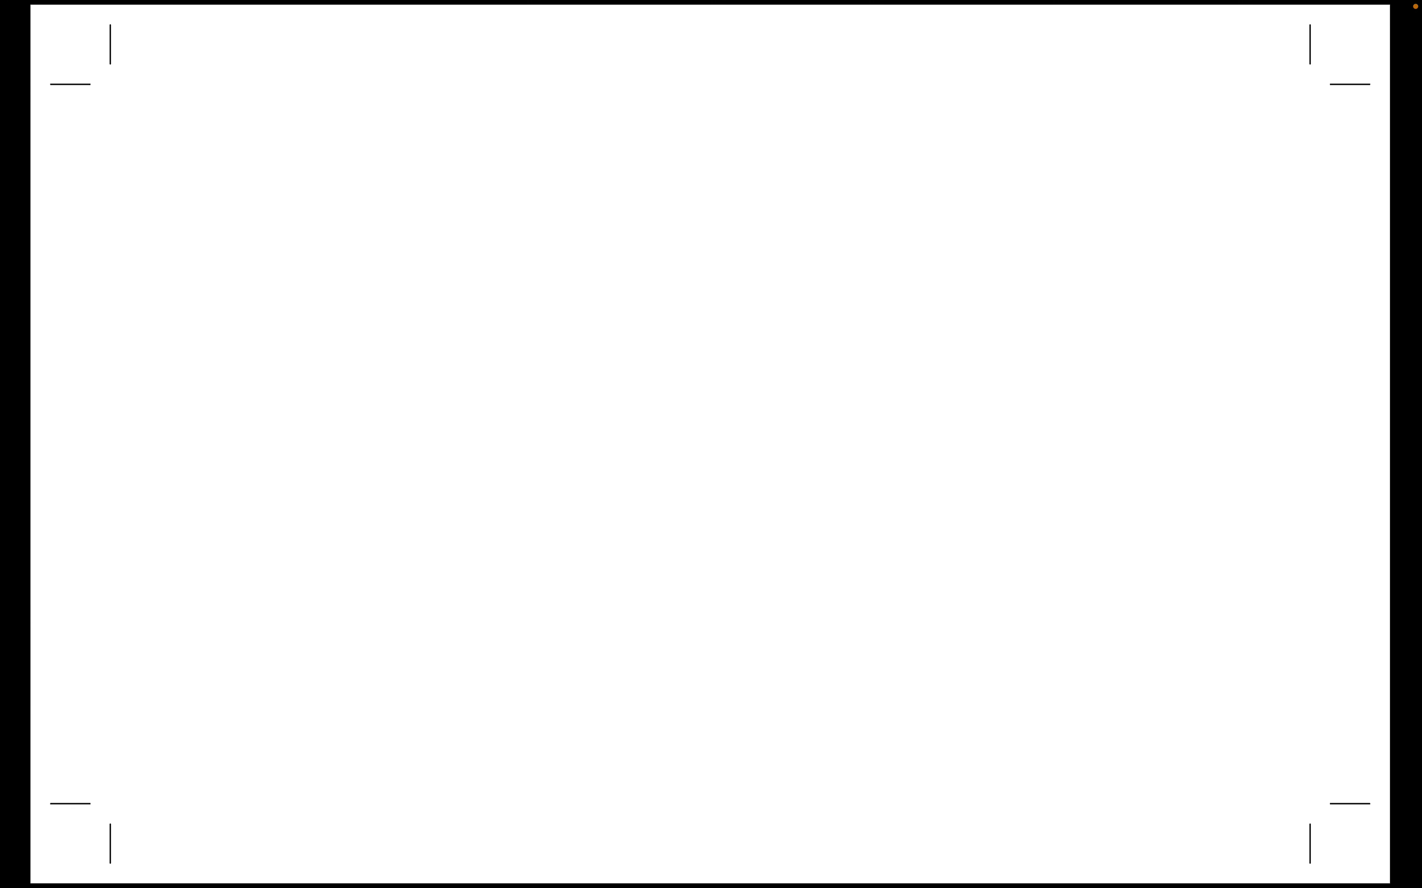
key(Escape)
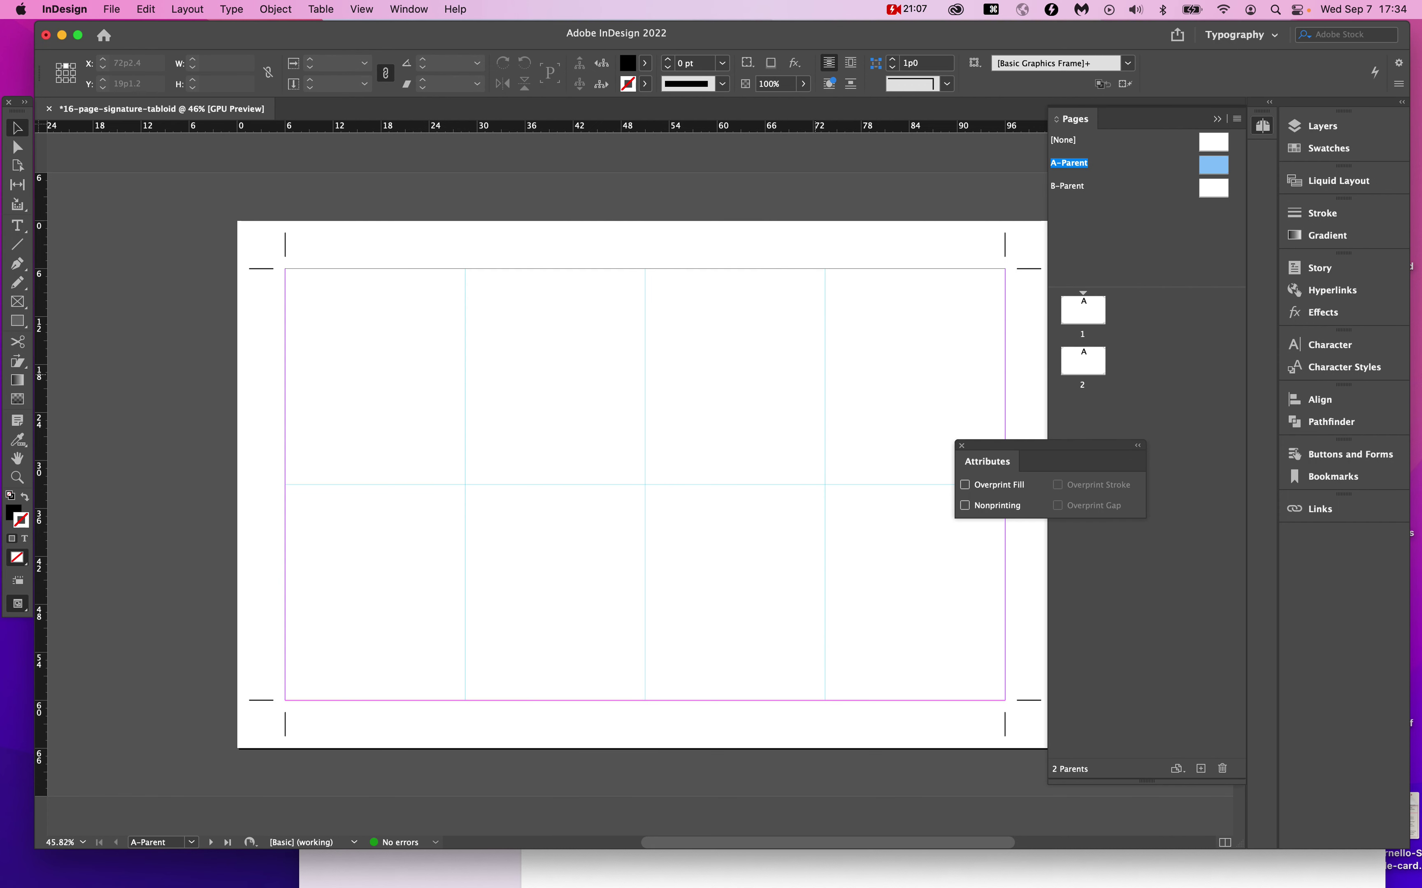
Turn off Nonprinting for all four fold lines and preview A-Parent in full-screen presentation mode.
drag(402, 397, 858, 551)
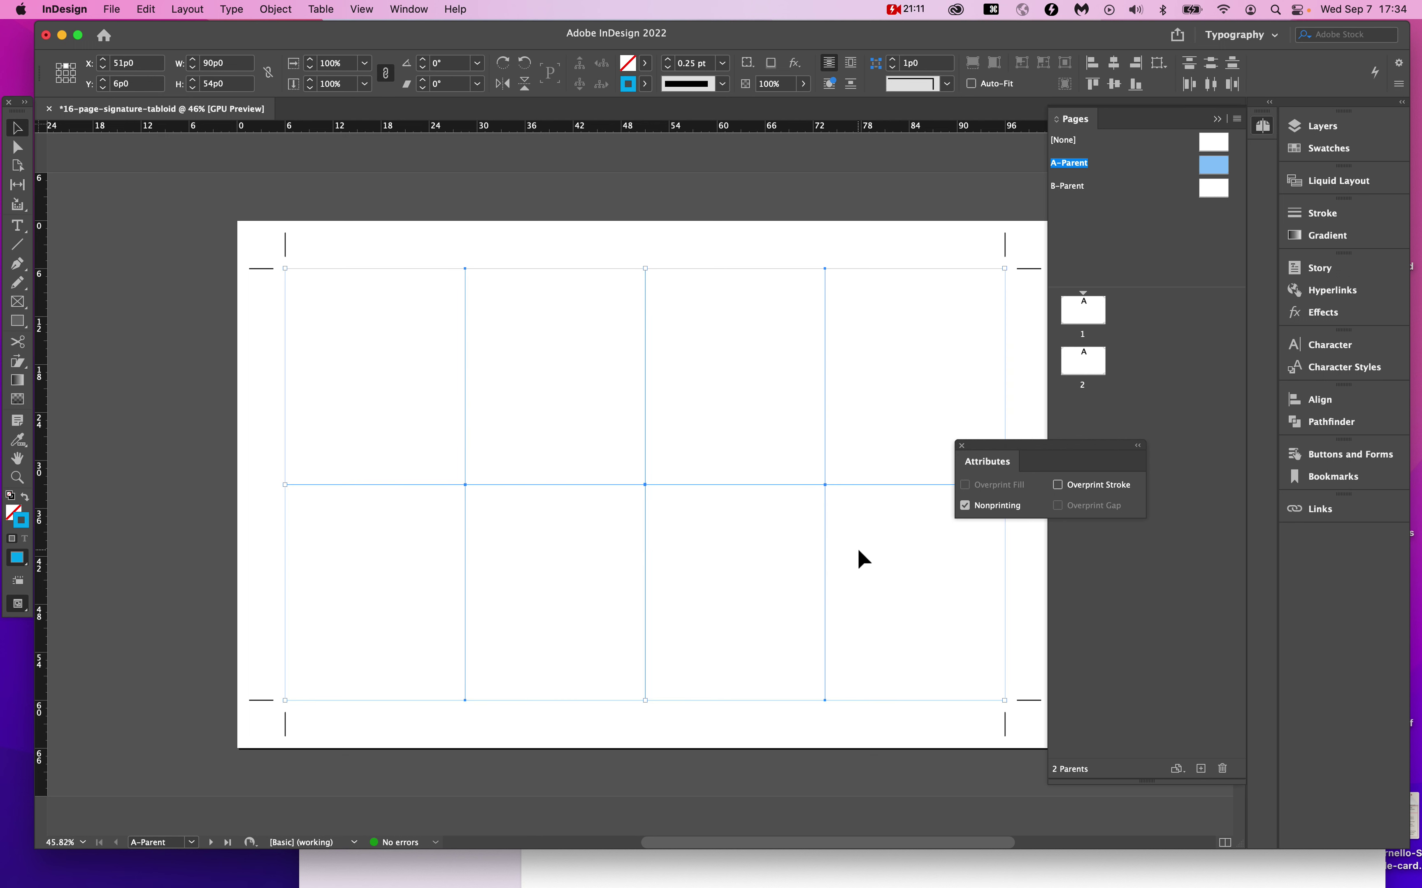
click(965, 506)
key(alt+super+8)
key(alt+super+8)
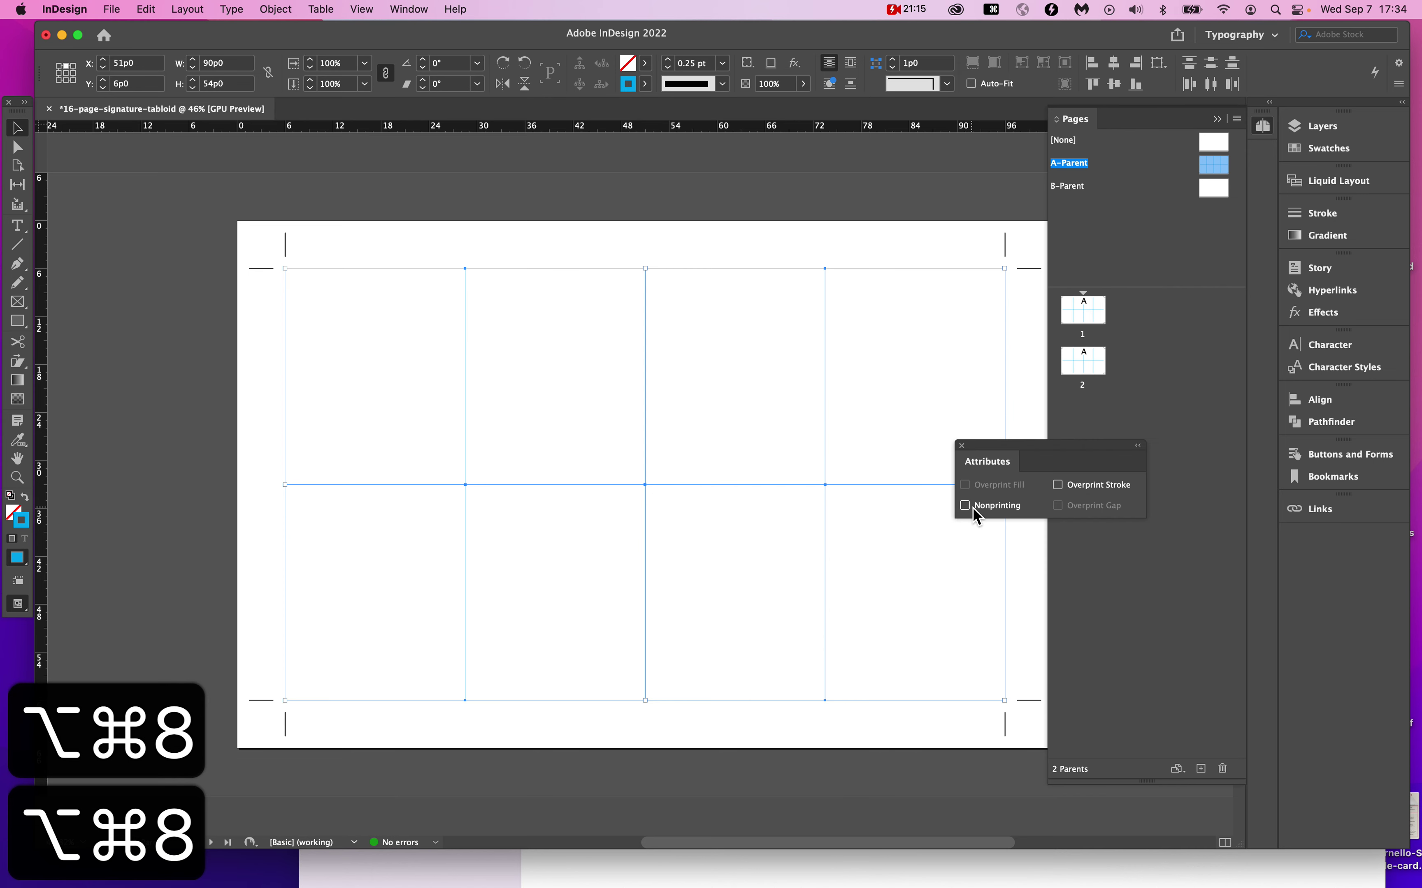
key(shift+w)
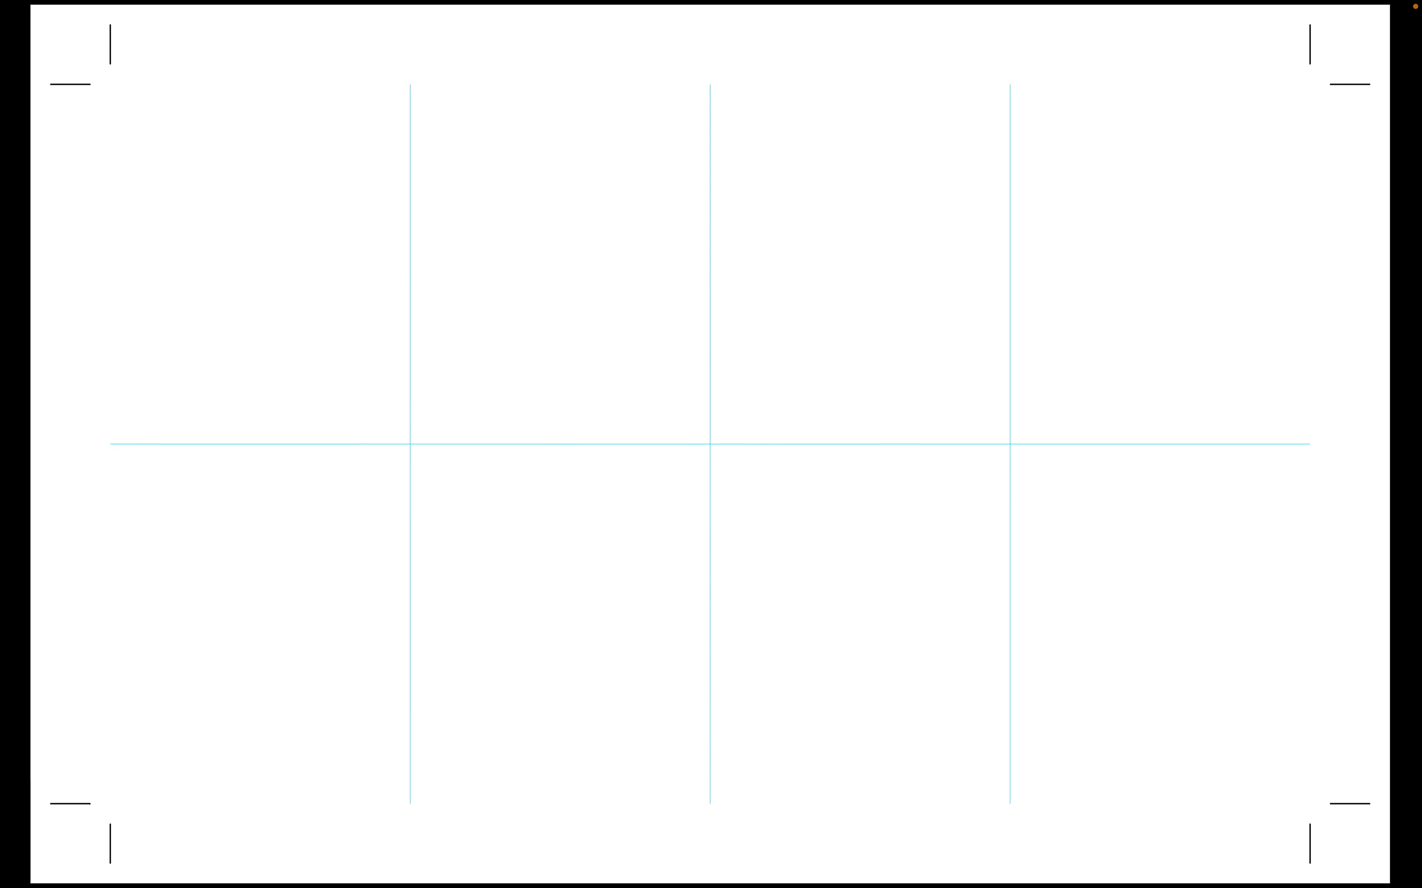
Leave the full-screen preview of A-Parent and mark all four fold lines as Nonprinting.
key(shift+w)
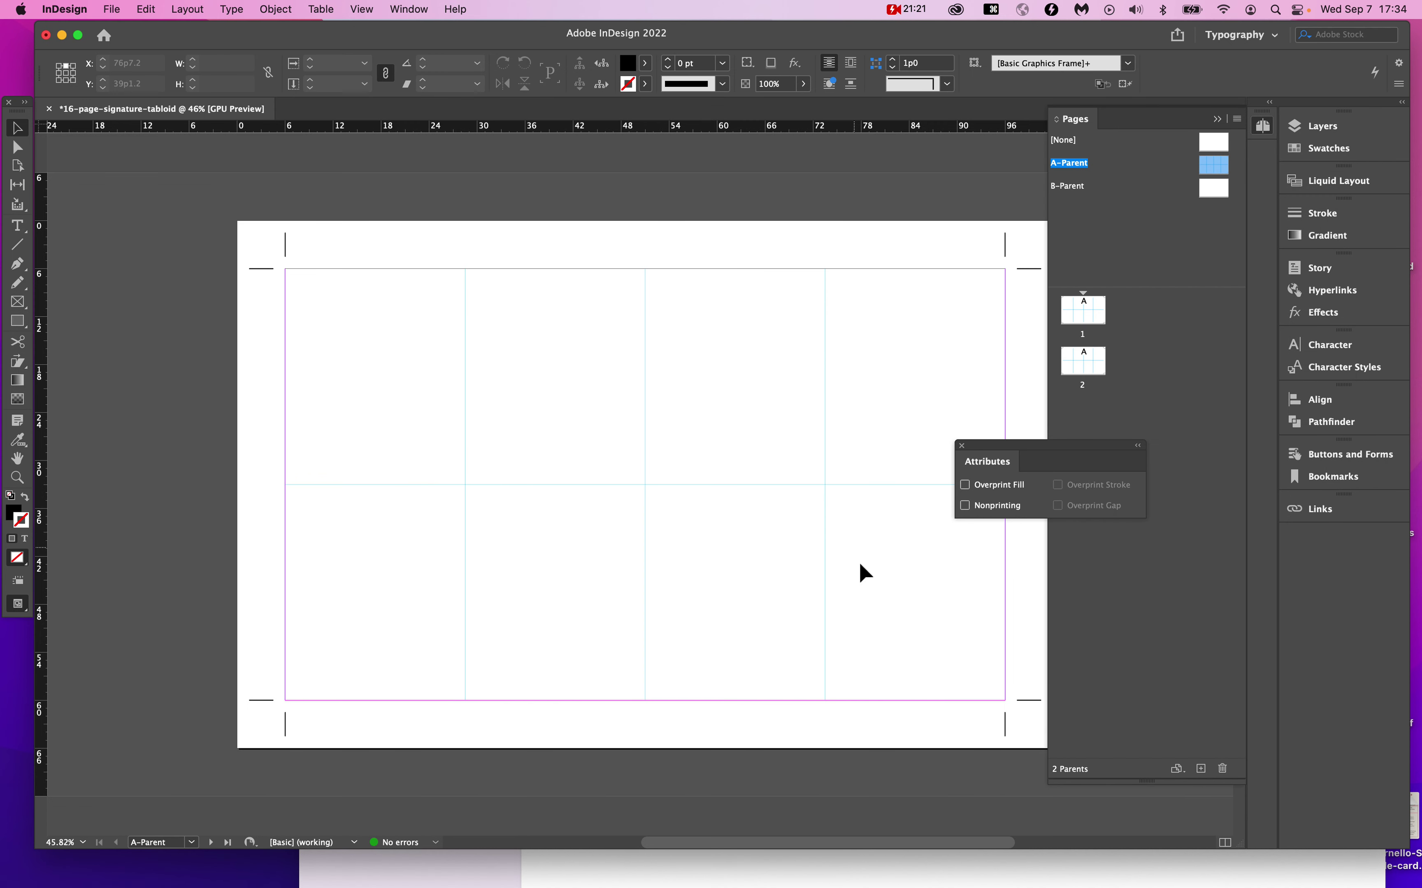
click(453, 438)
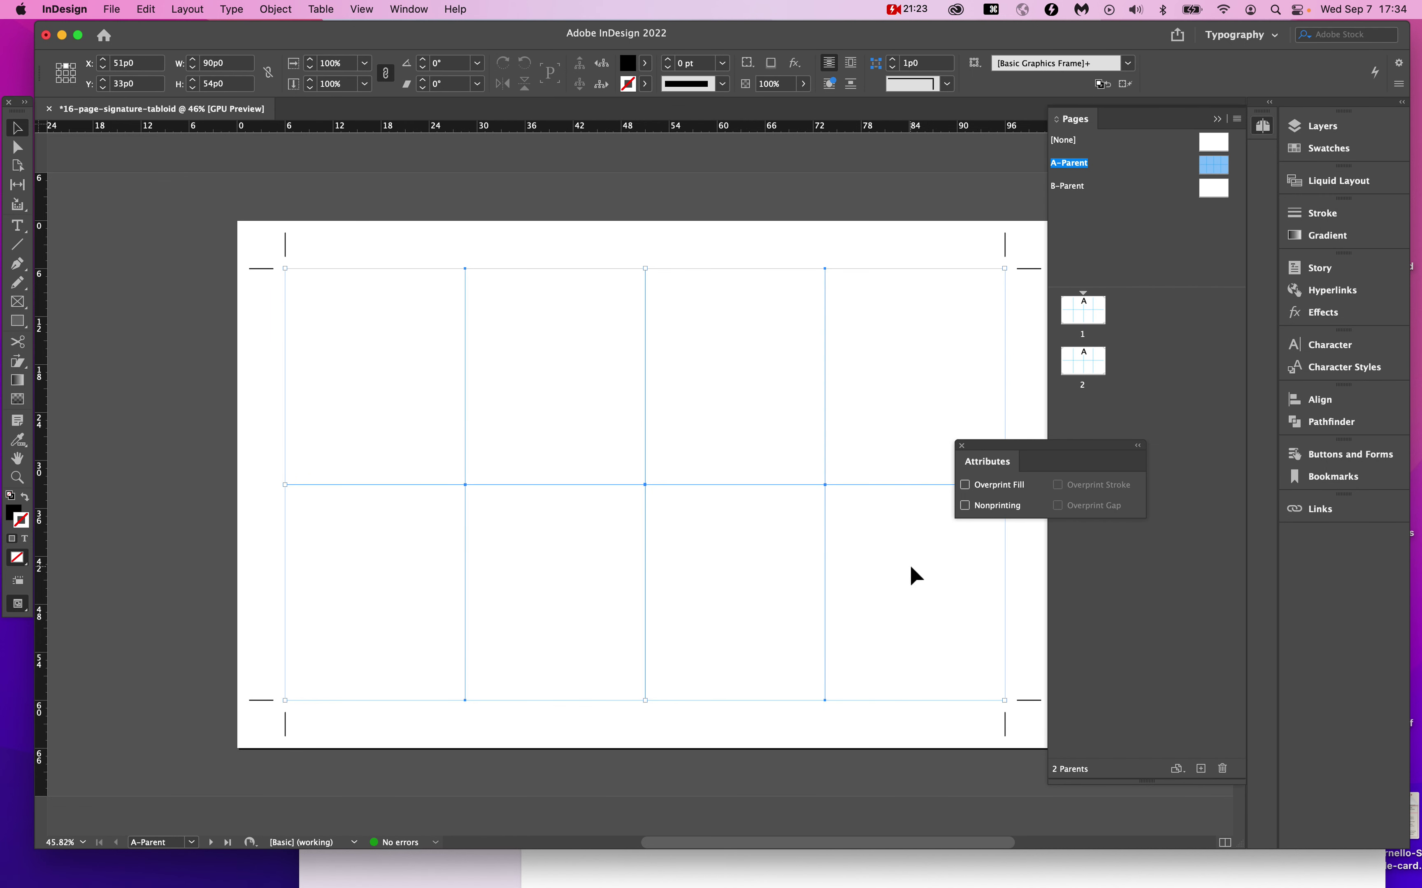
click(967, 508)
scroll(823, 625, right, 2)
click(823, 625)
Add a text frame about 10p5 by 12p7 in the lower-right panel of A-Parent and enter the letter A.
scroll(824, 625, up, 3)
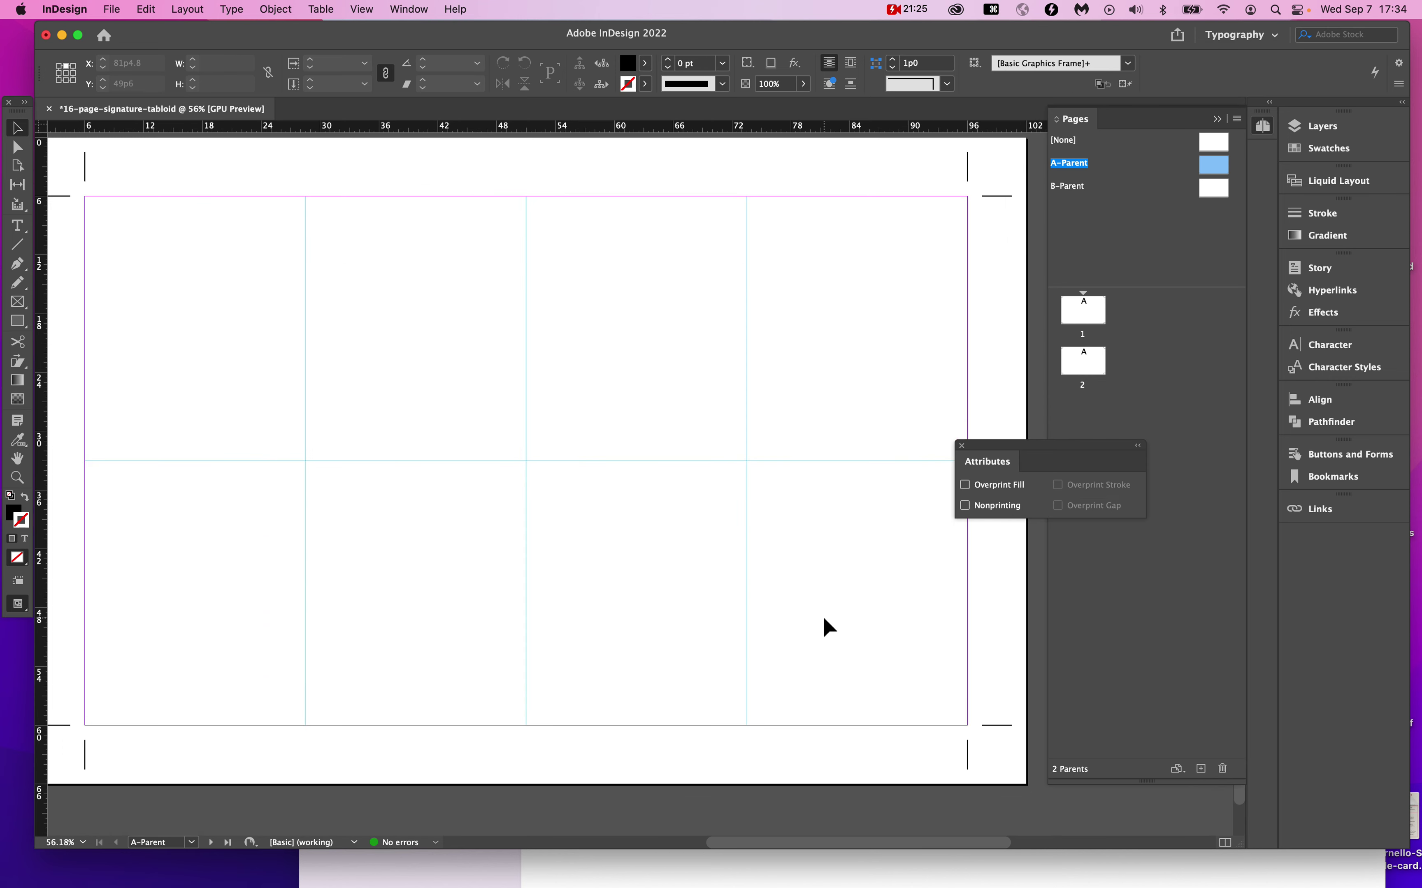
scroll(825, 624, up, 2)
click(17, 225)
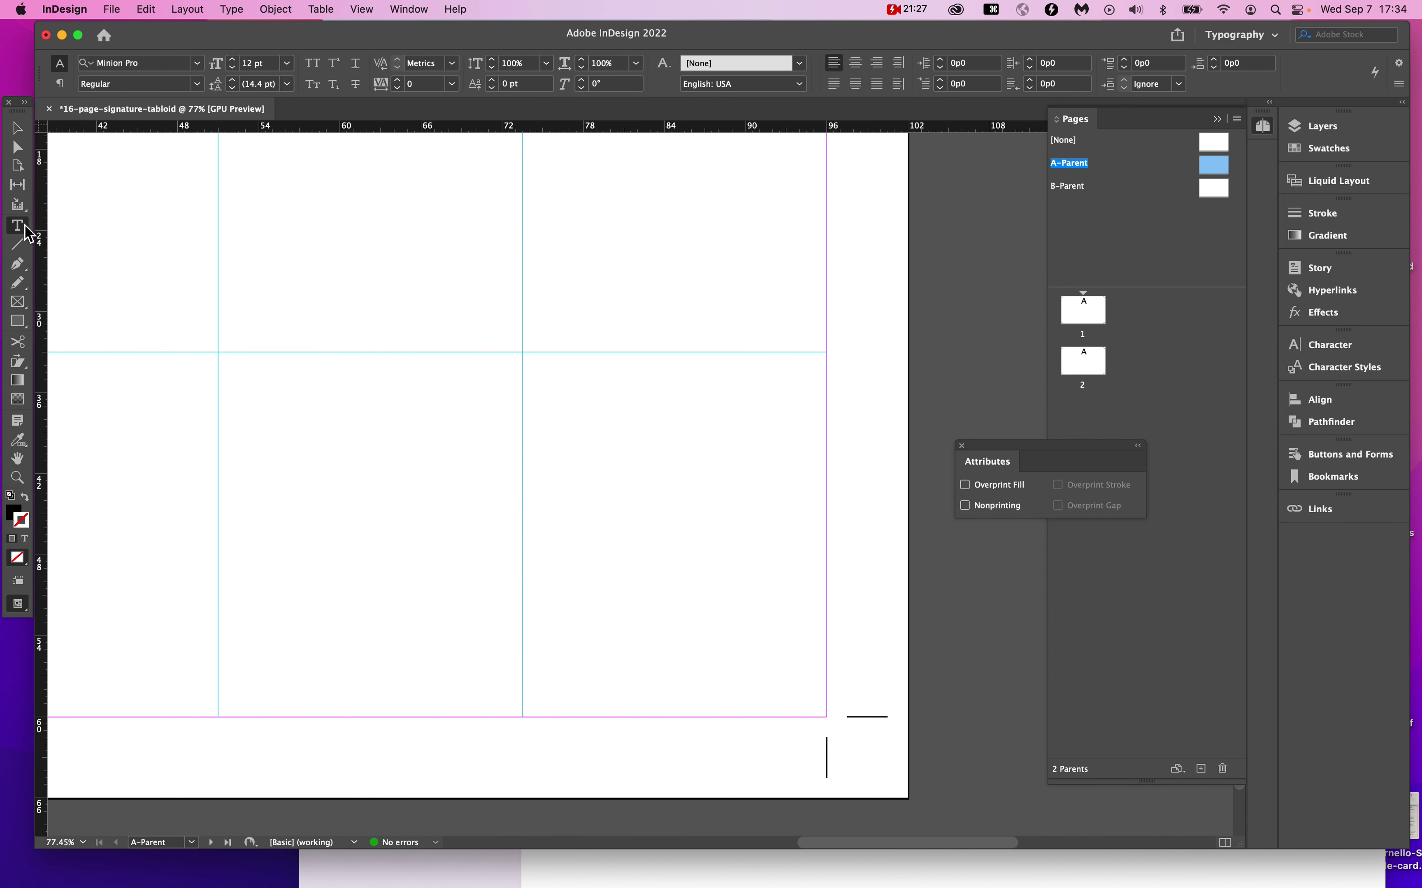
drag(611, 441, 750, 611)
text(A)
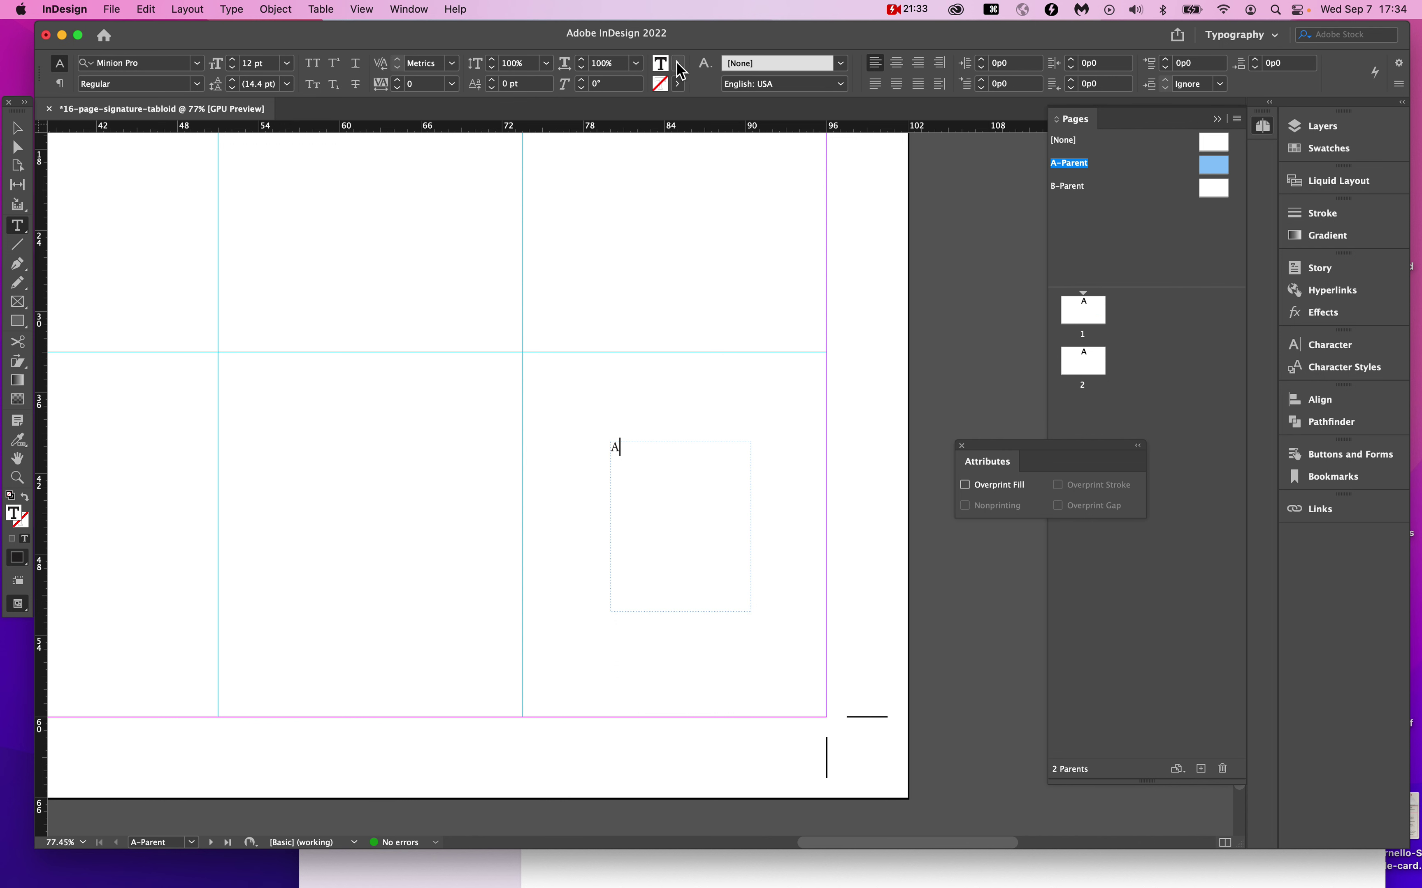
Colour the letter A with the cyan swatch C=100 M=0 Y=0 K=0.
click(679, 65)
click(662, 484)
key(cmd+a)
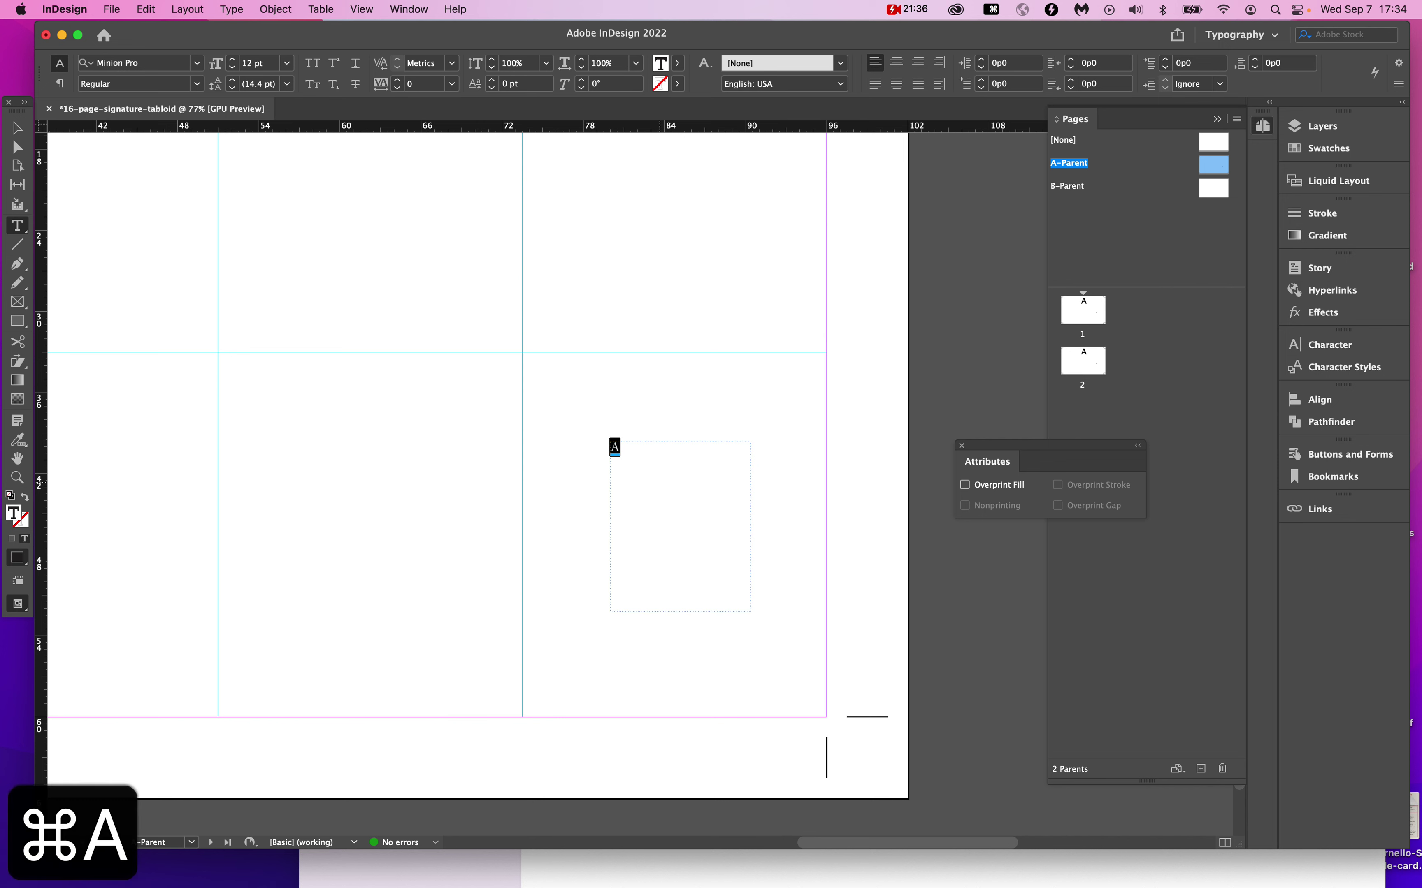
click(680, 65)
click(543, 180)
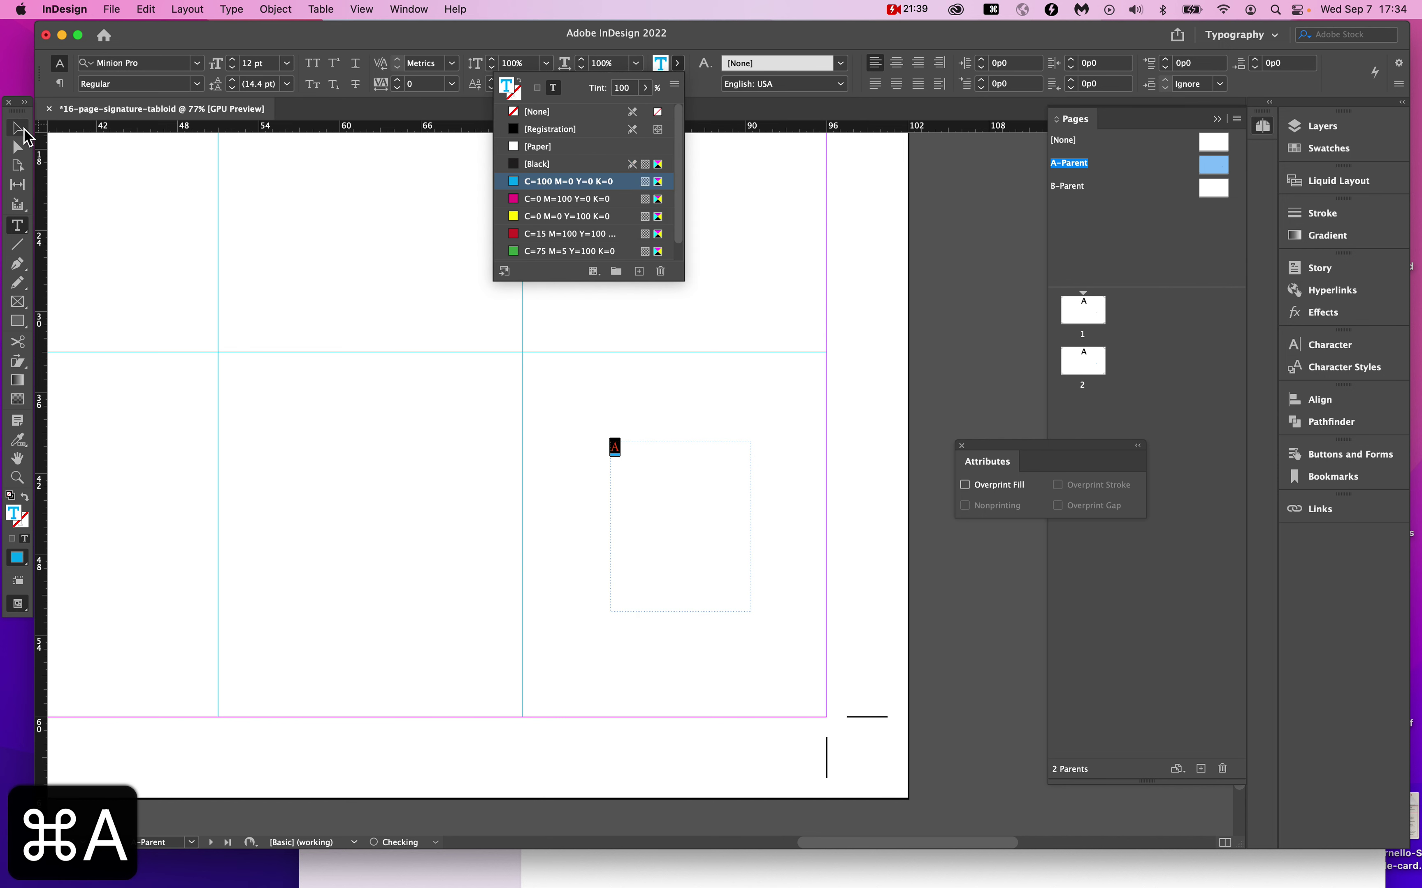
Resize the text frame so its corners meet the fold lines and margins of the lower-right panel.
click(25, 131)
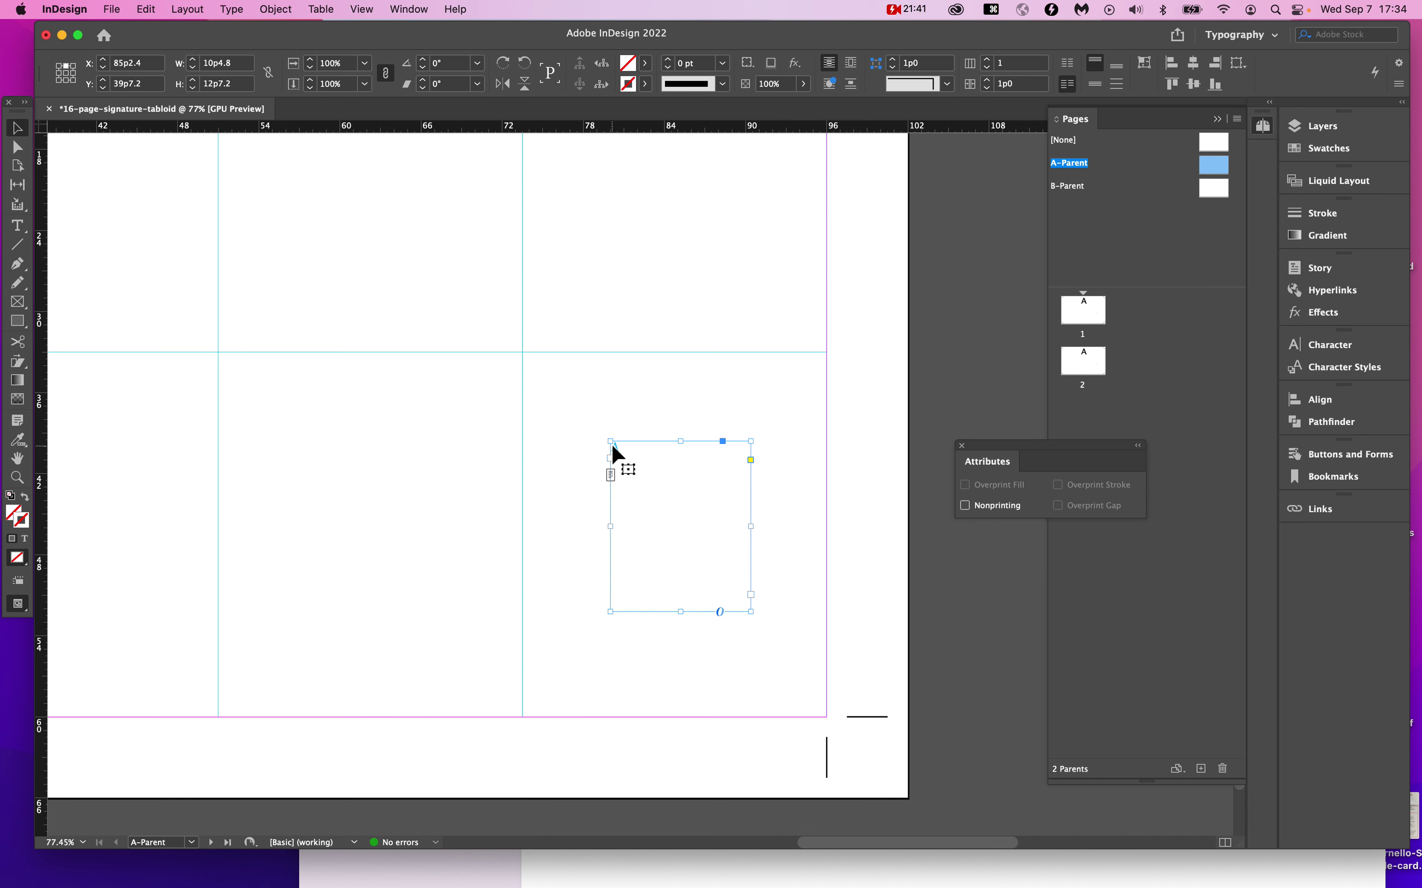
drag(610, 442, 523, 352)
drag(749, 612, 828, 718)
Set the text frame's vertical justification to Center in its text frame options.
key(super+b)
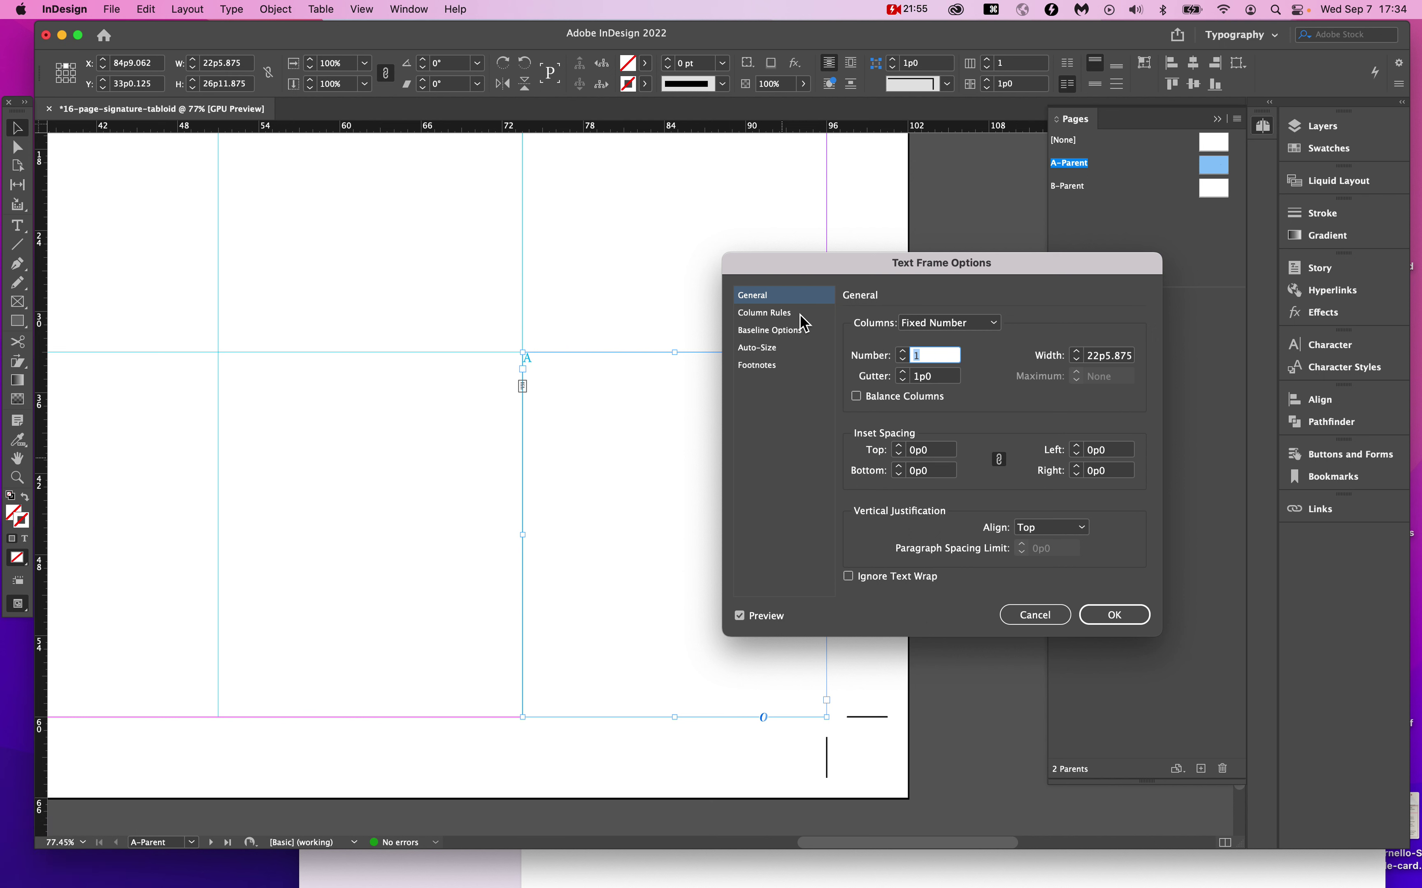
click(942, 325)
click(1000, 316)
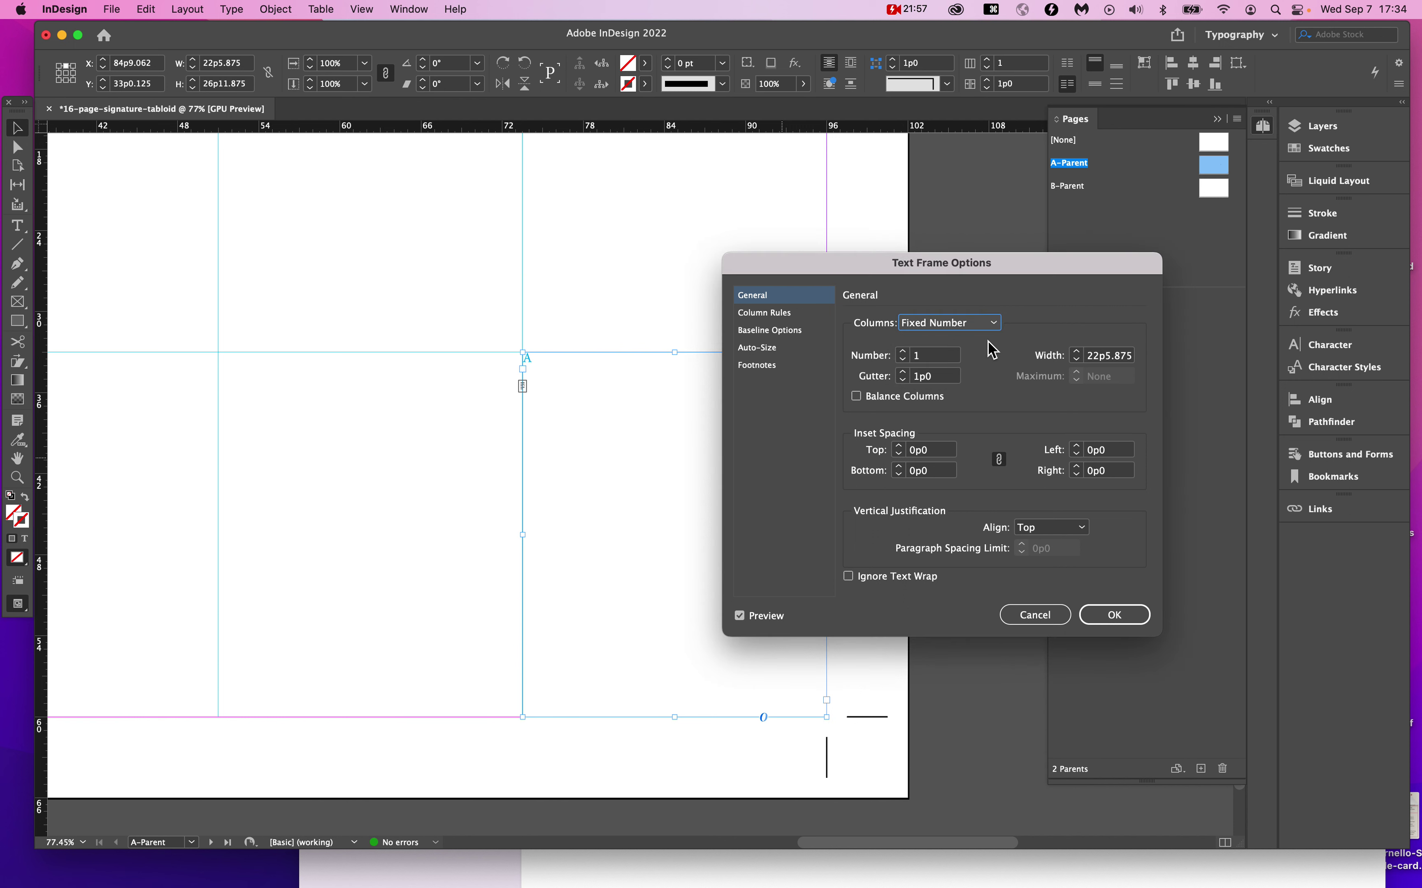
click(1051, 532)
click(1056, 573)
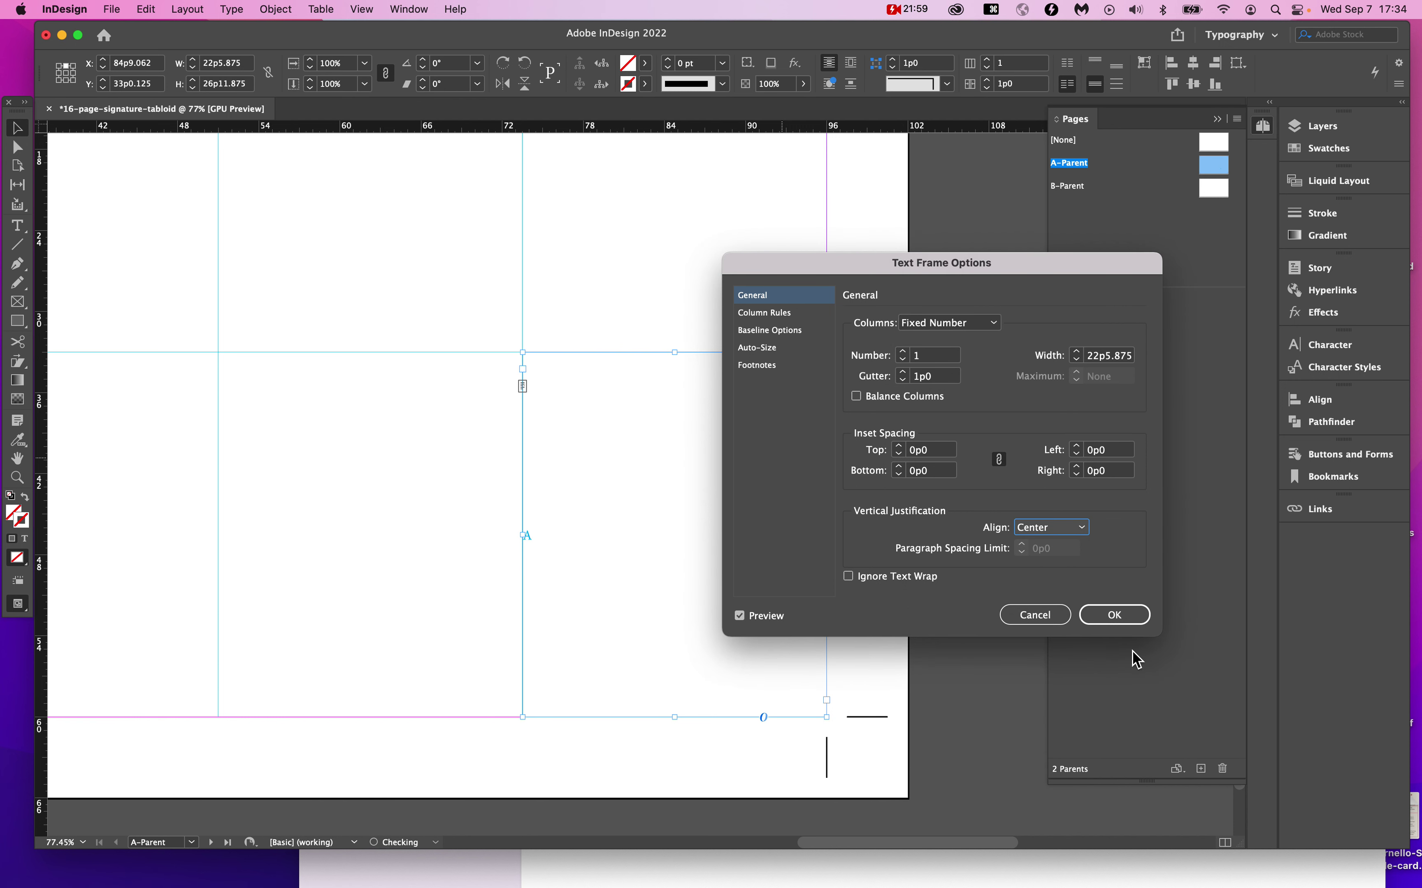
click(1115, 615)
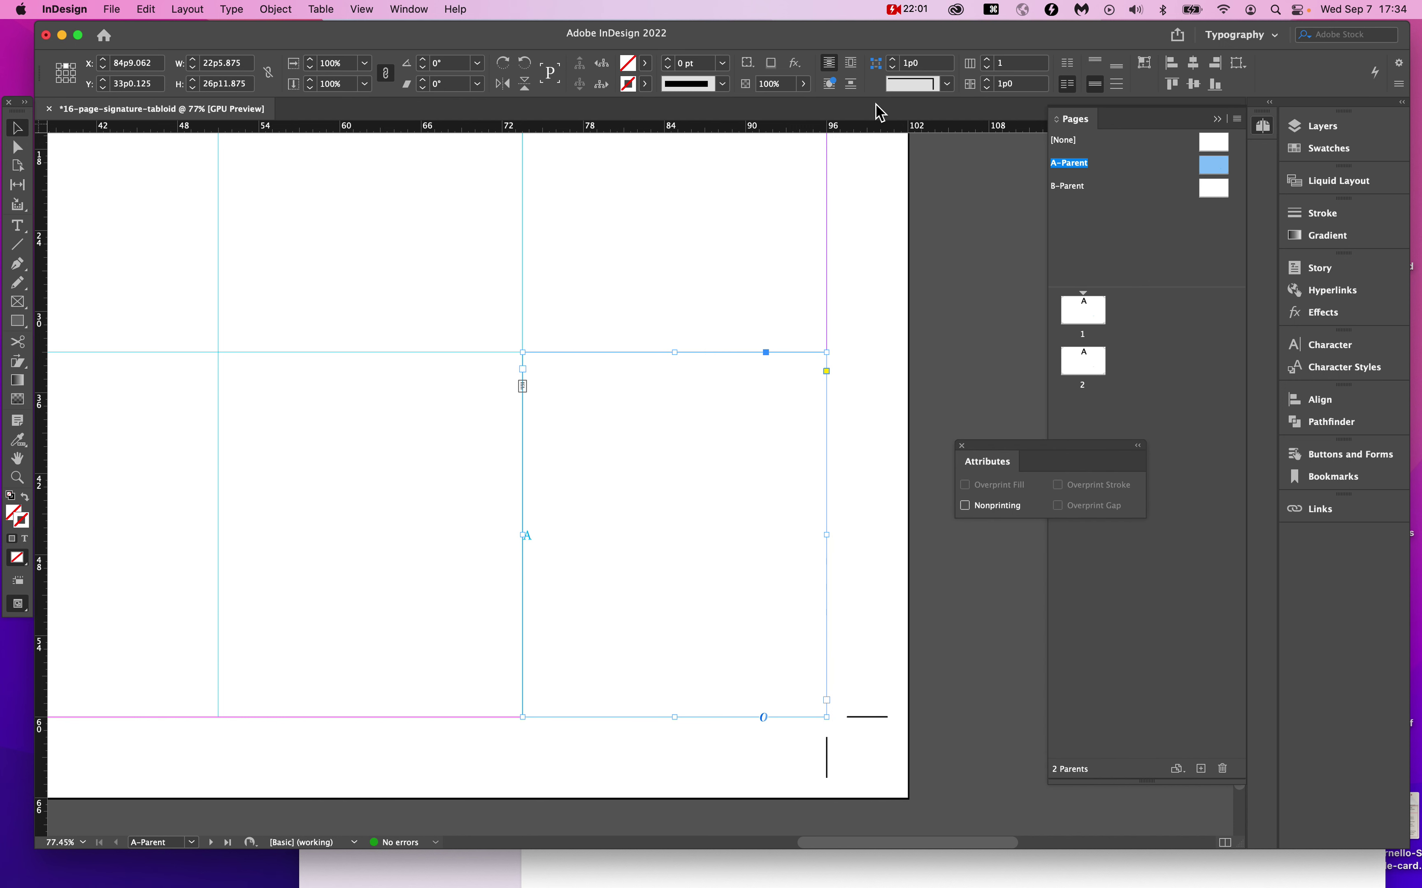
double_click(698, 574)
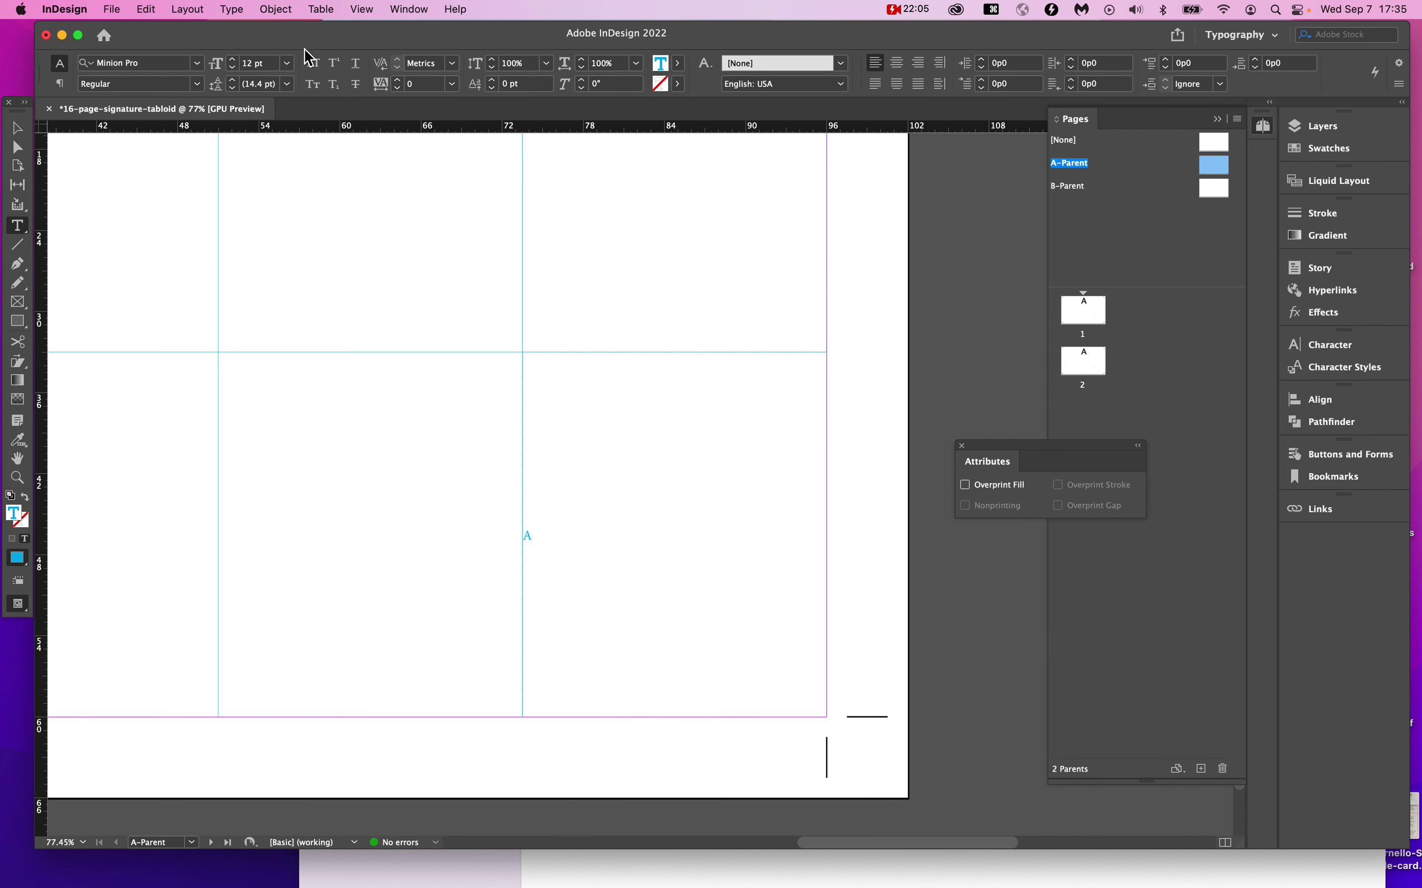
double_click(258, 63)
text(20)
key(Return)
key(shift+Up)
key(shift+Up)
key(shift+Up)
key(shift+Up)
key(Tab)
Select the letter A in the lower-right panel and set its font size to 70 pt.
click(557, 427)
key(super+a)
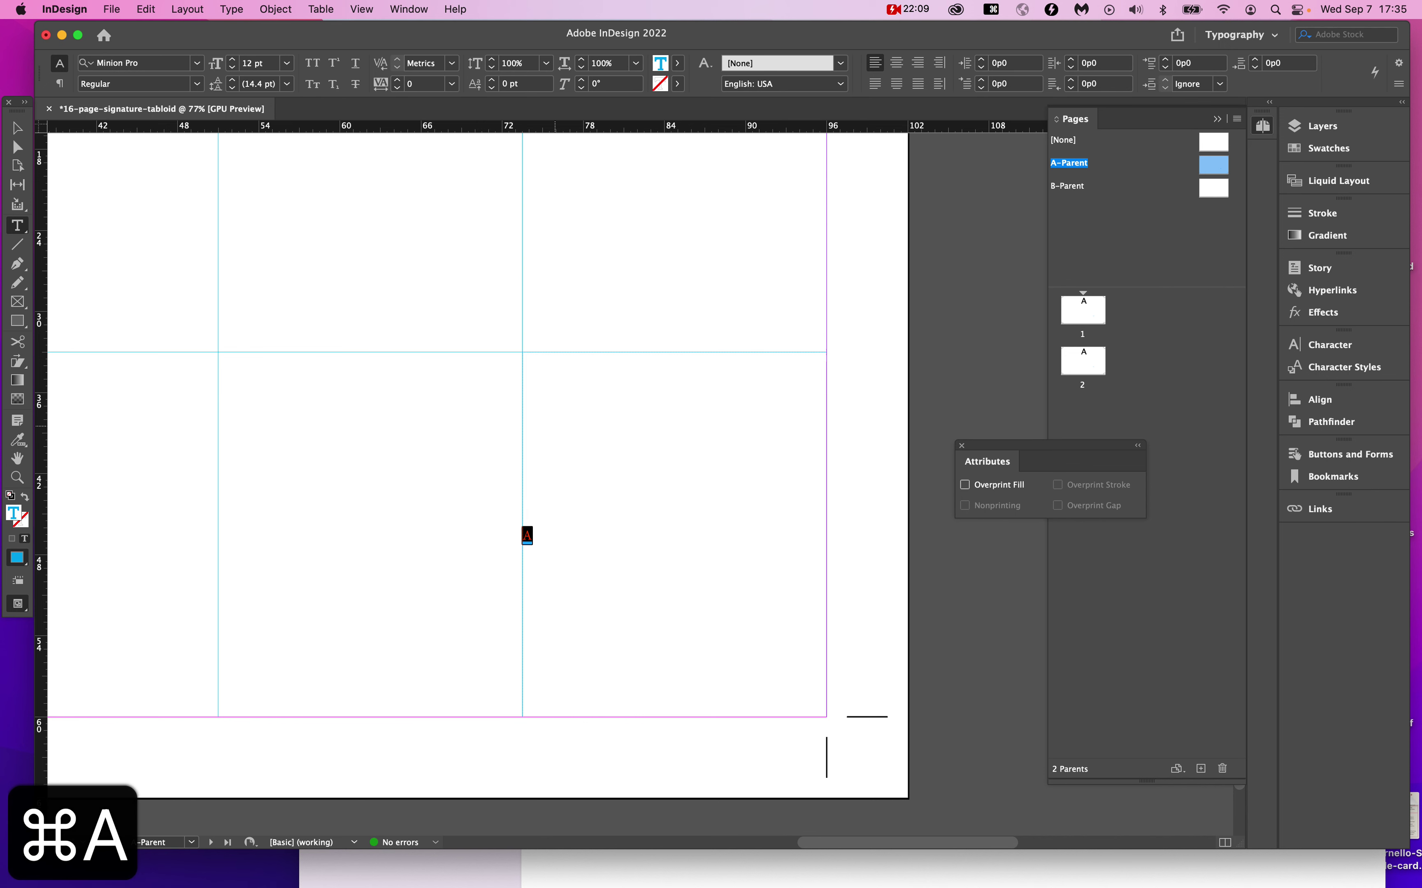
double_click(260, 64)
text(60)
key(Tab)
key(shift+Tab)
text(70)
key(Tab)
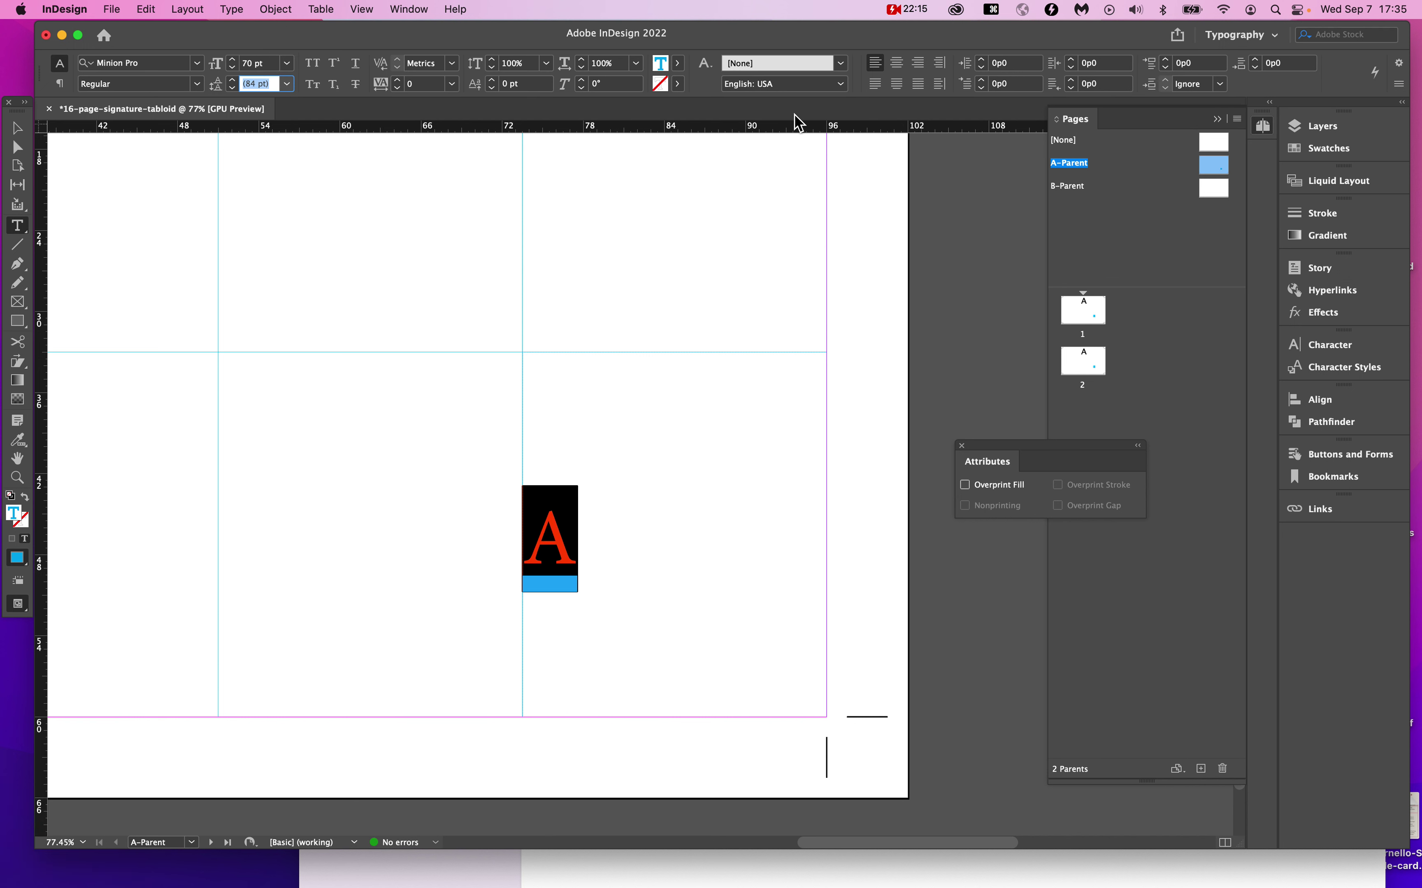
Centre the letter A horizontally in its frame and deselect the frame.
click(899, 81)
click(17, 147)
click(830, 315)
click(699, 510)
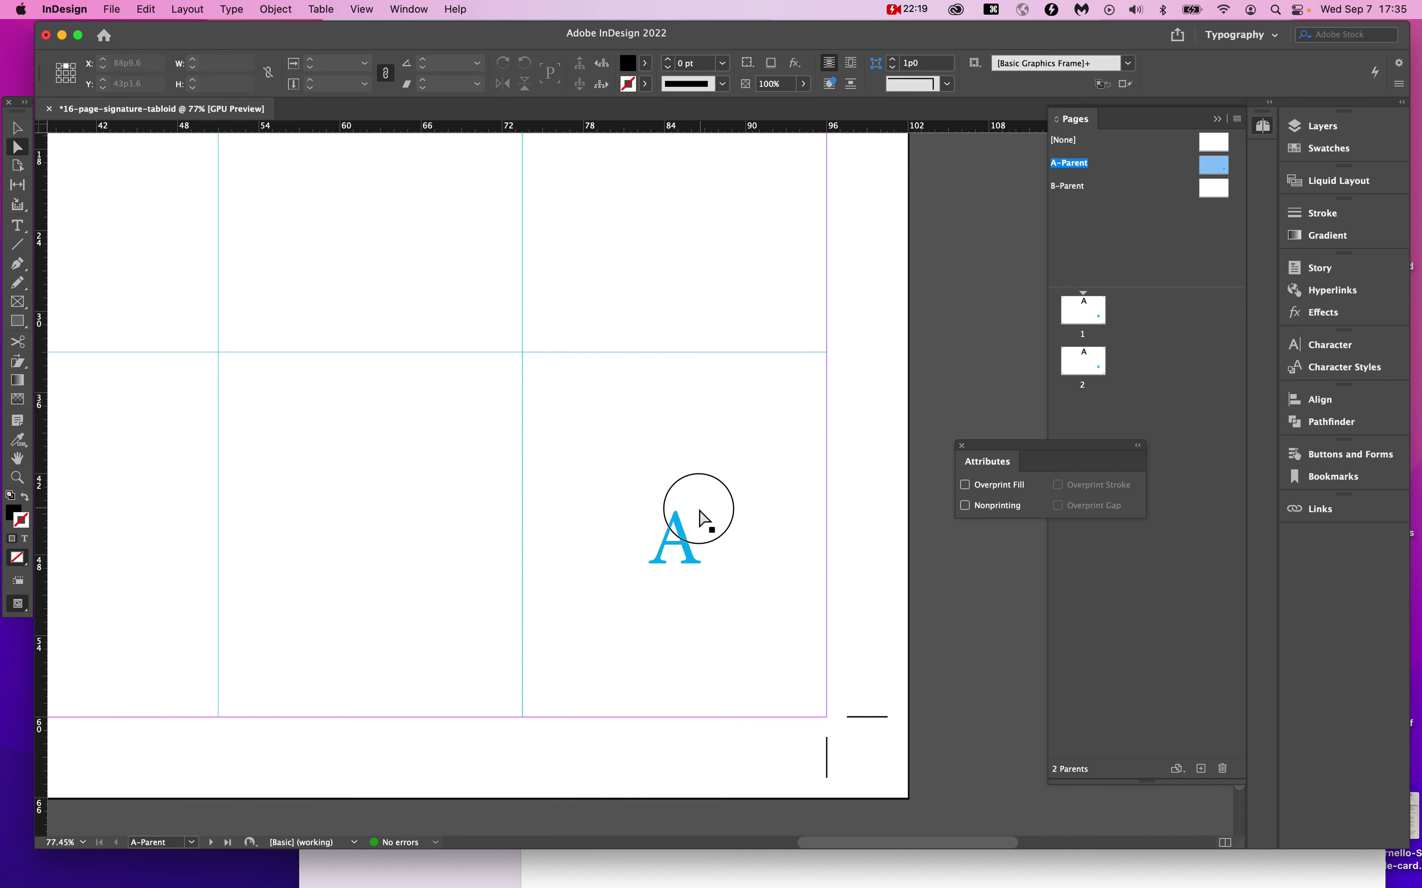
click(908, 375)
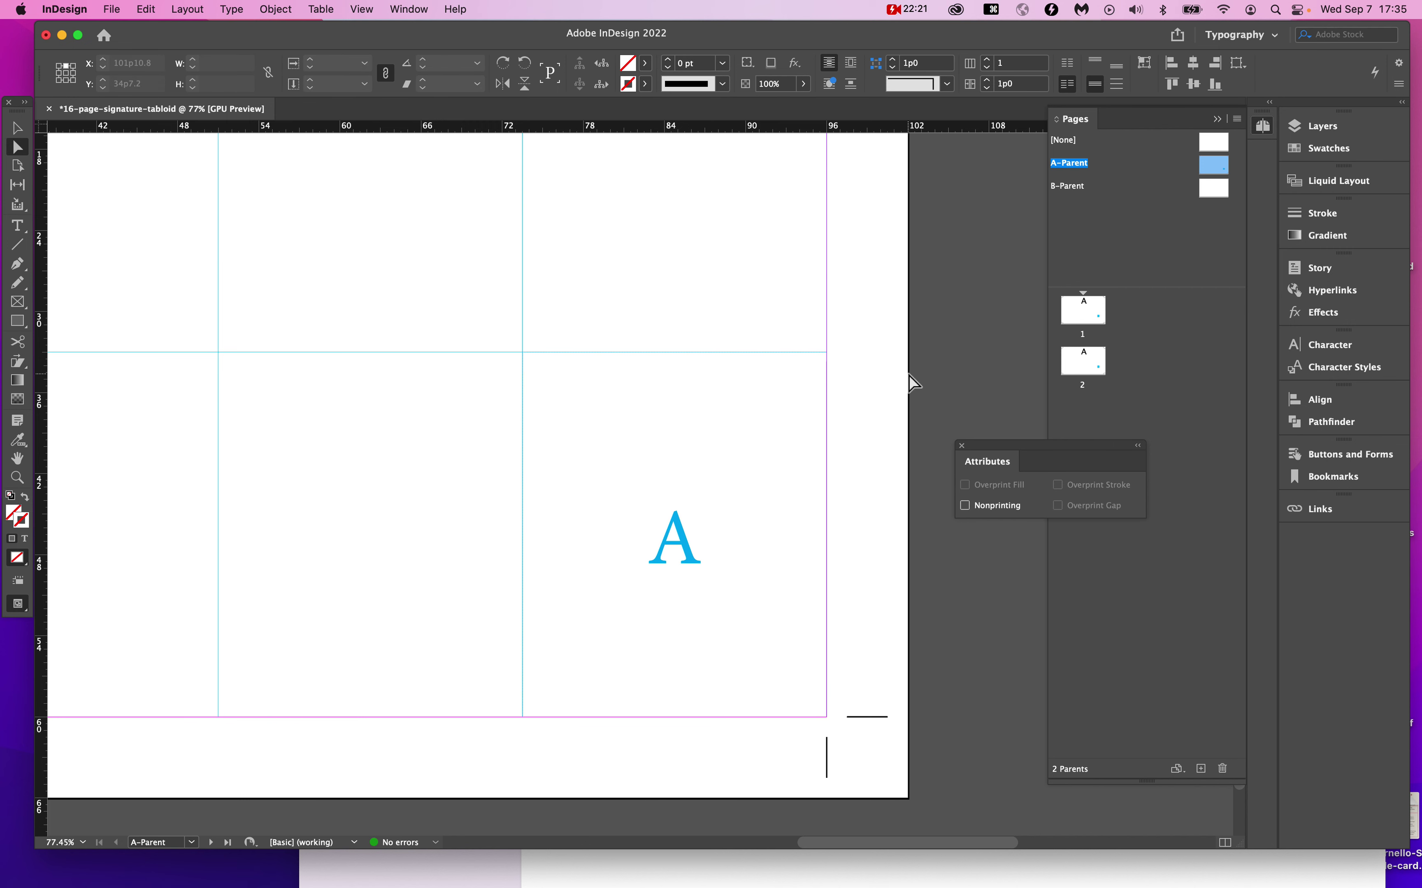
Duplicate the lettered text frame into the neighbouring lower panel, between the centre and right-hand vertical fold lines.
scroll(664, 537, left, 3)
scroll(664, 538, down, 1)
drag(793, 533, 485, 524)
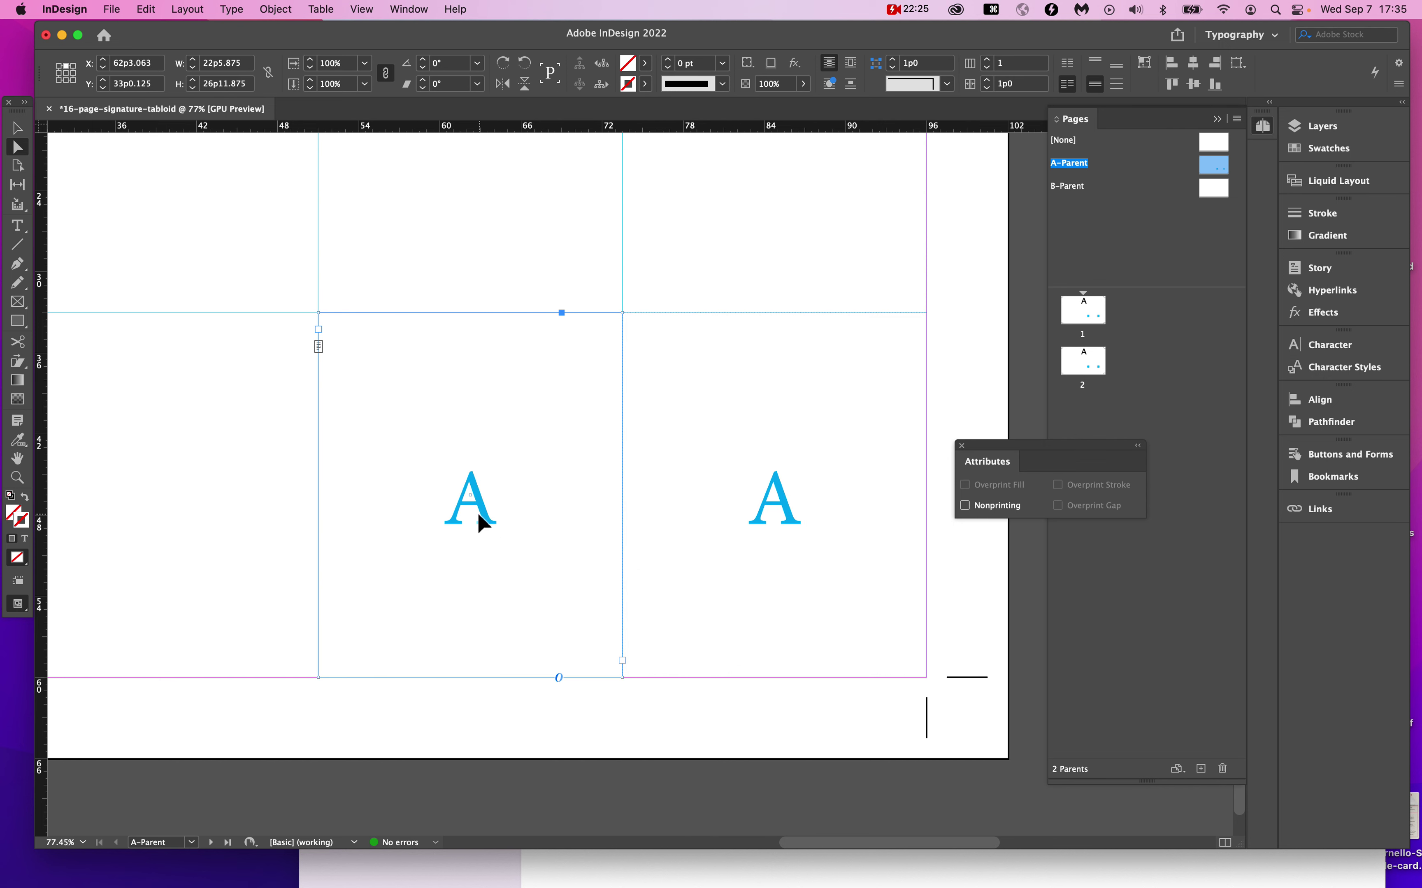
Replace the letter in the lower-right panel with 1 and the copy beside it with 16.
double_click(479, 519)
double_click(707, 523)
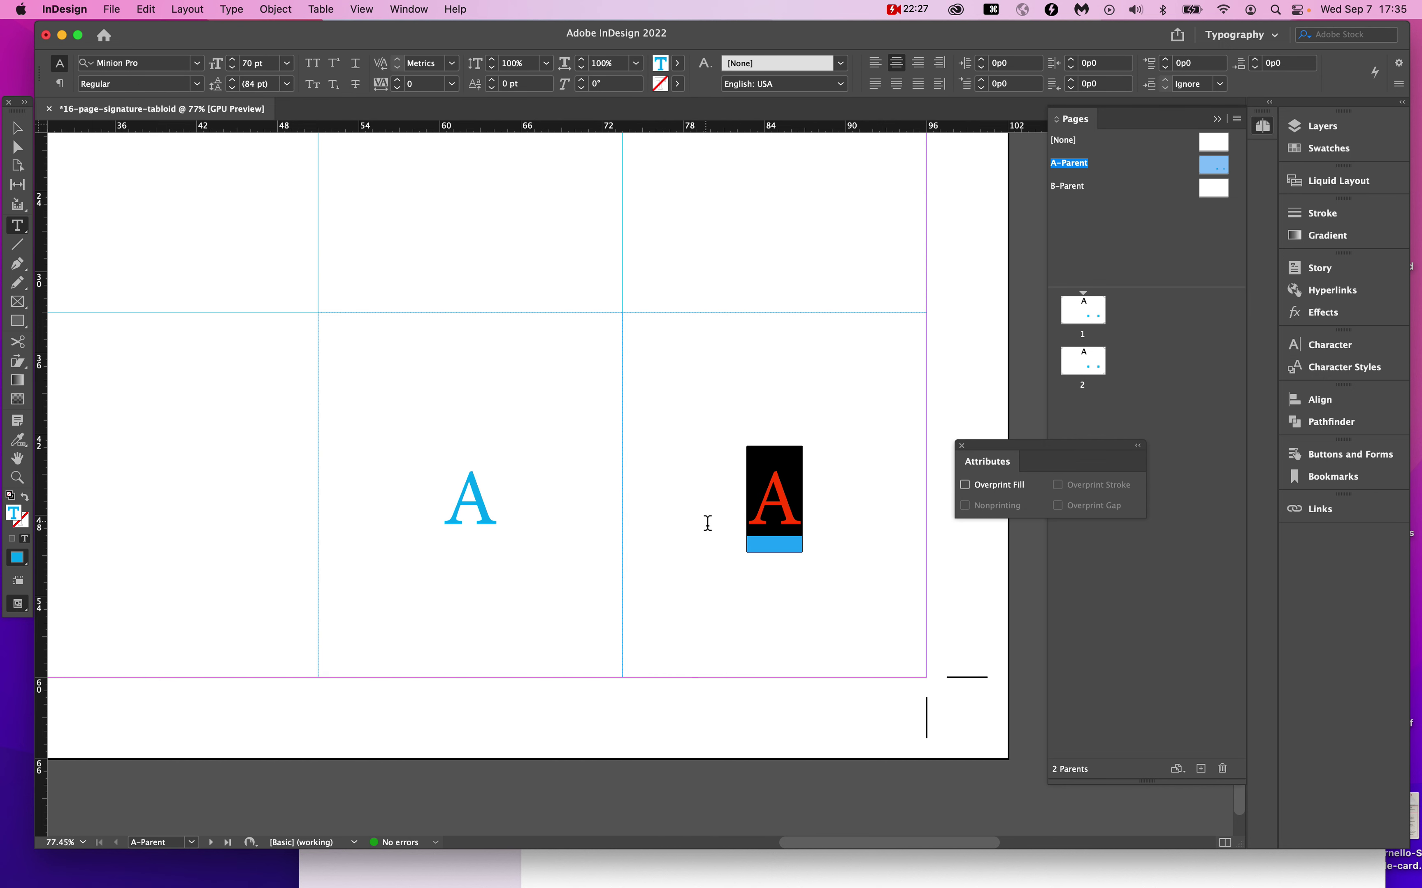
text(1)
double_click(514, 520)
text(16)
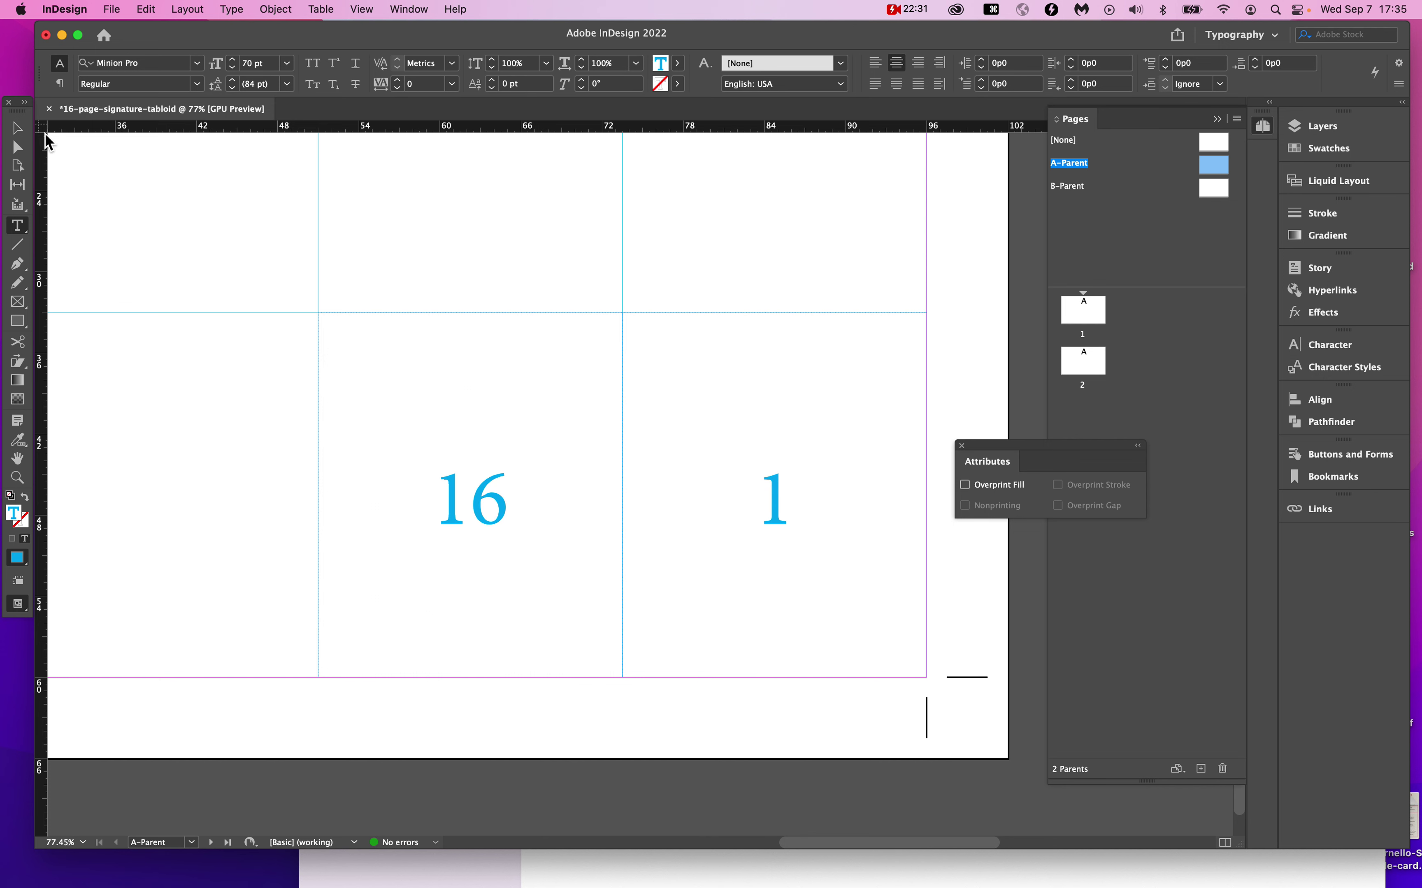
Select both number frames on A-Parent and mark them as Nonprinting.
click(198, 239)
key(super+minus)
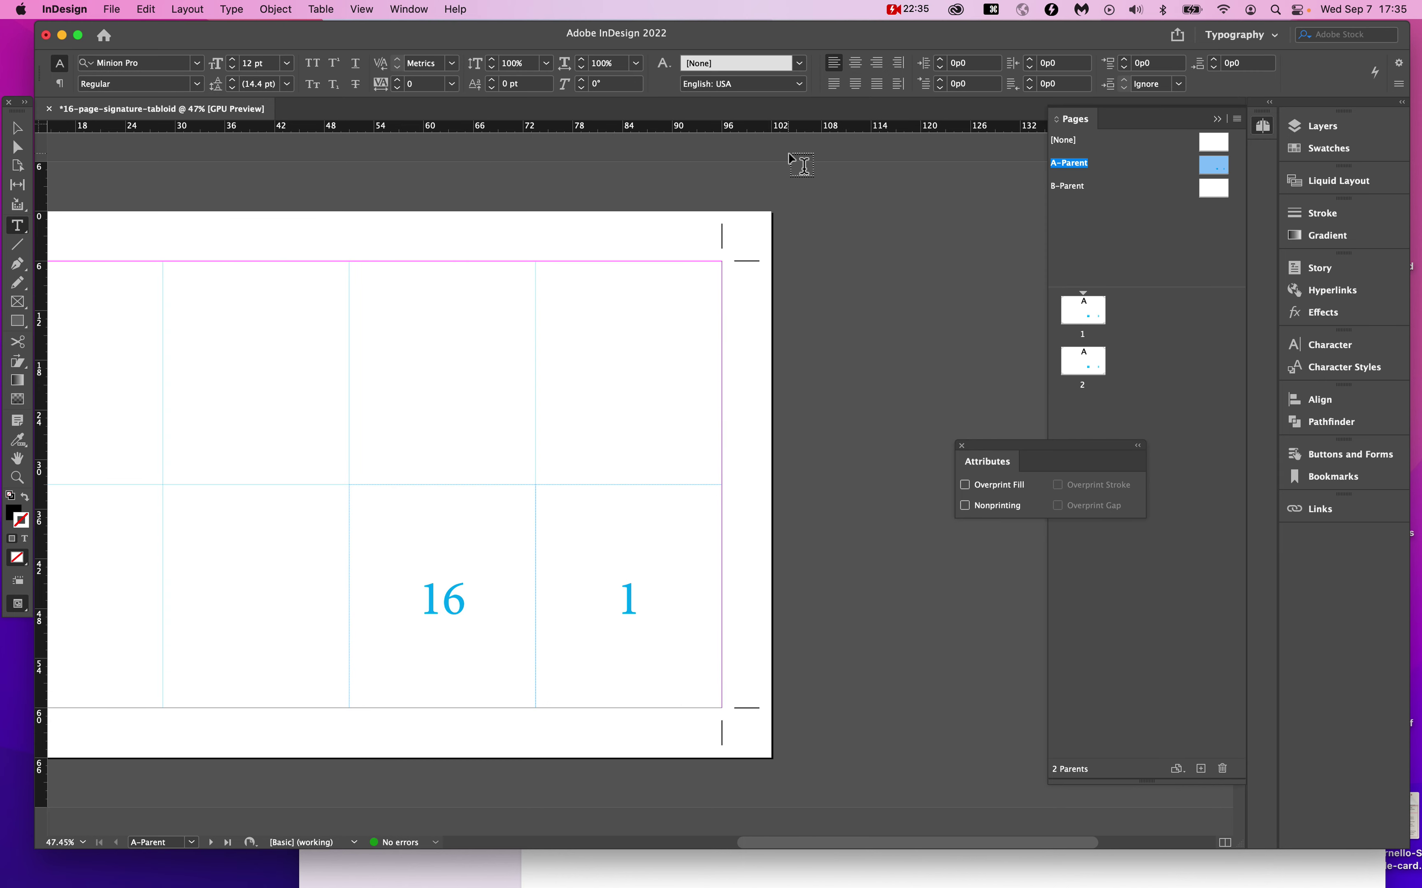
scroll(811, 235, left, 3)
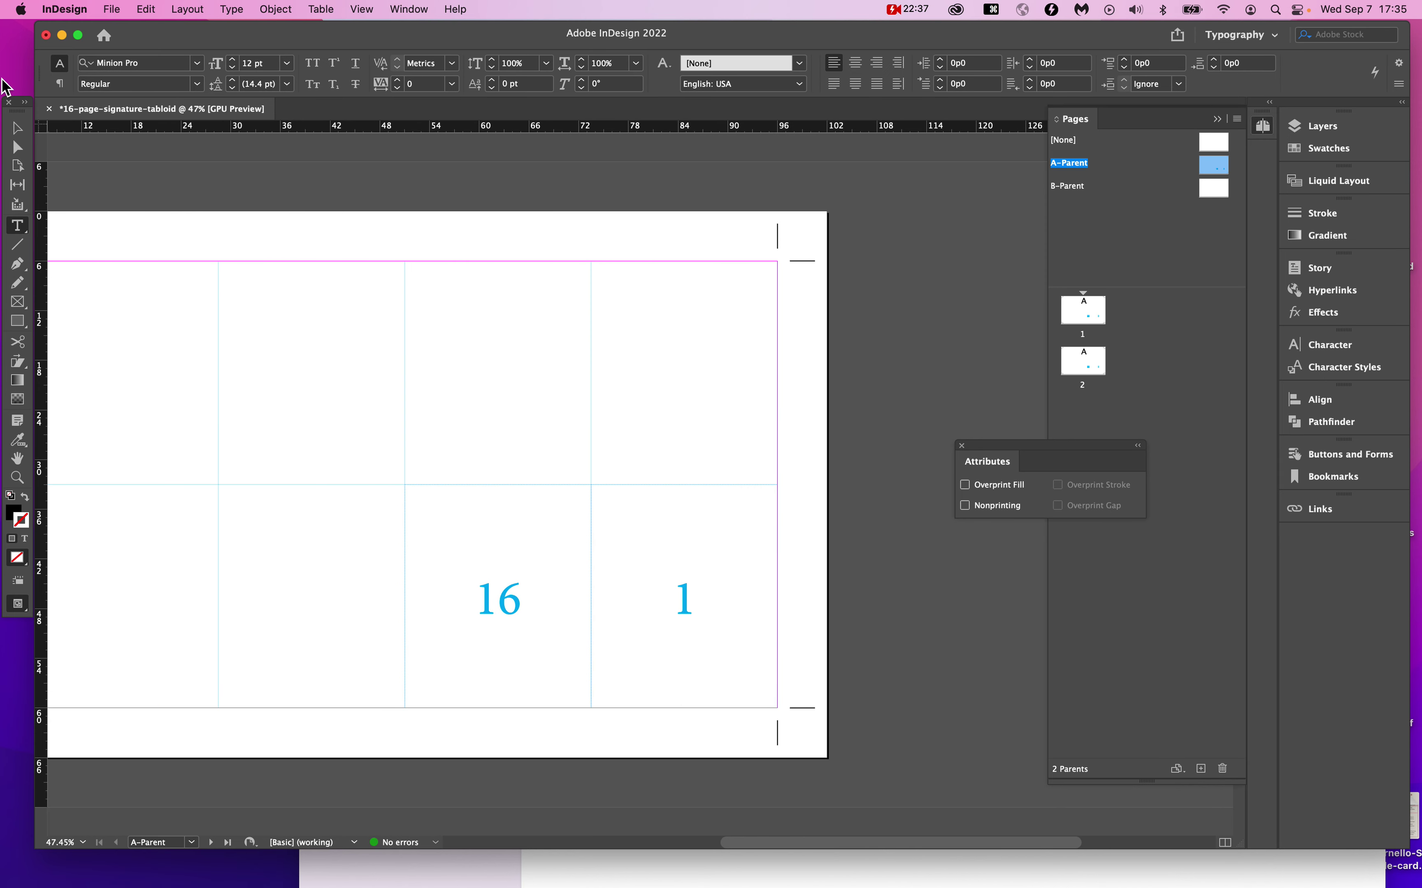
click(17, 127)
click(439, 531)
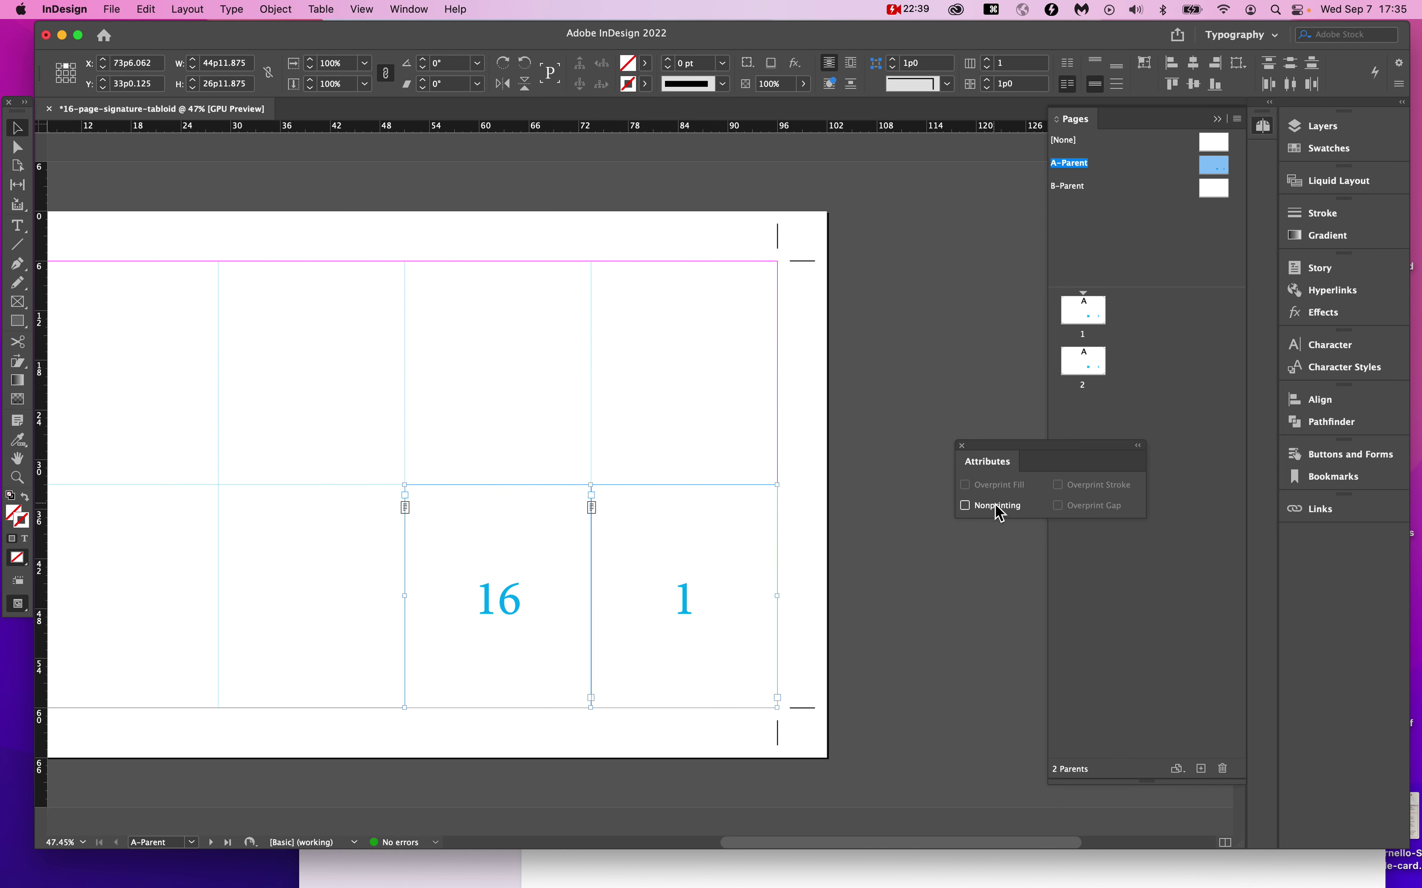
click(881, 559)
scroll(879, 554, left, 6)
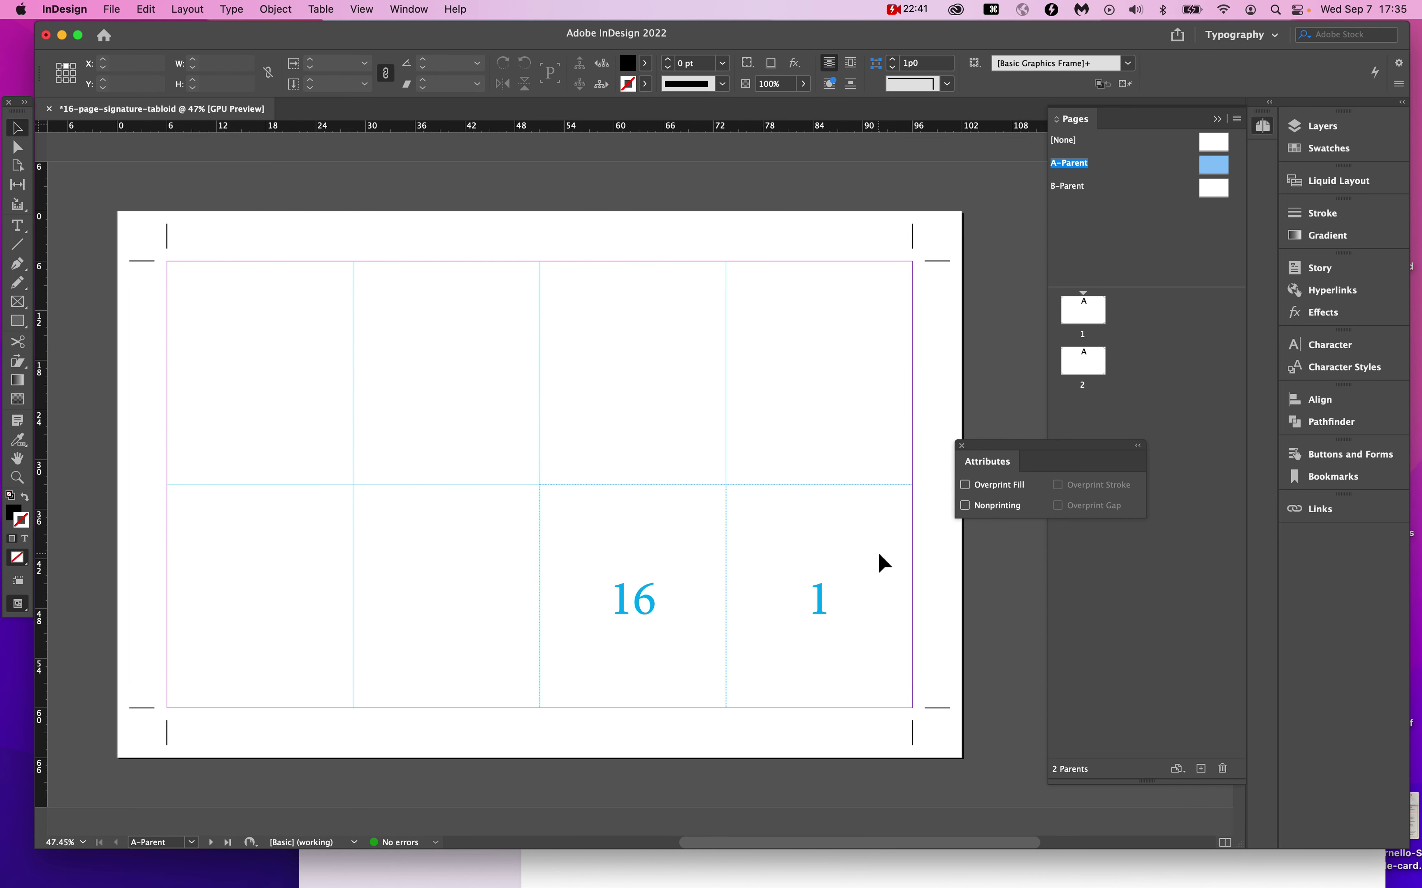
Review pages 1 and 2, then page 1 up close, to check the fold lines and panel numbers from A-Parent.
double_click(1083, 308)
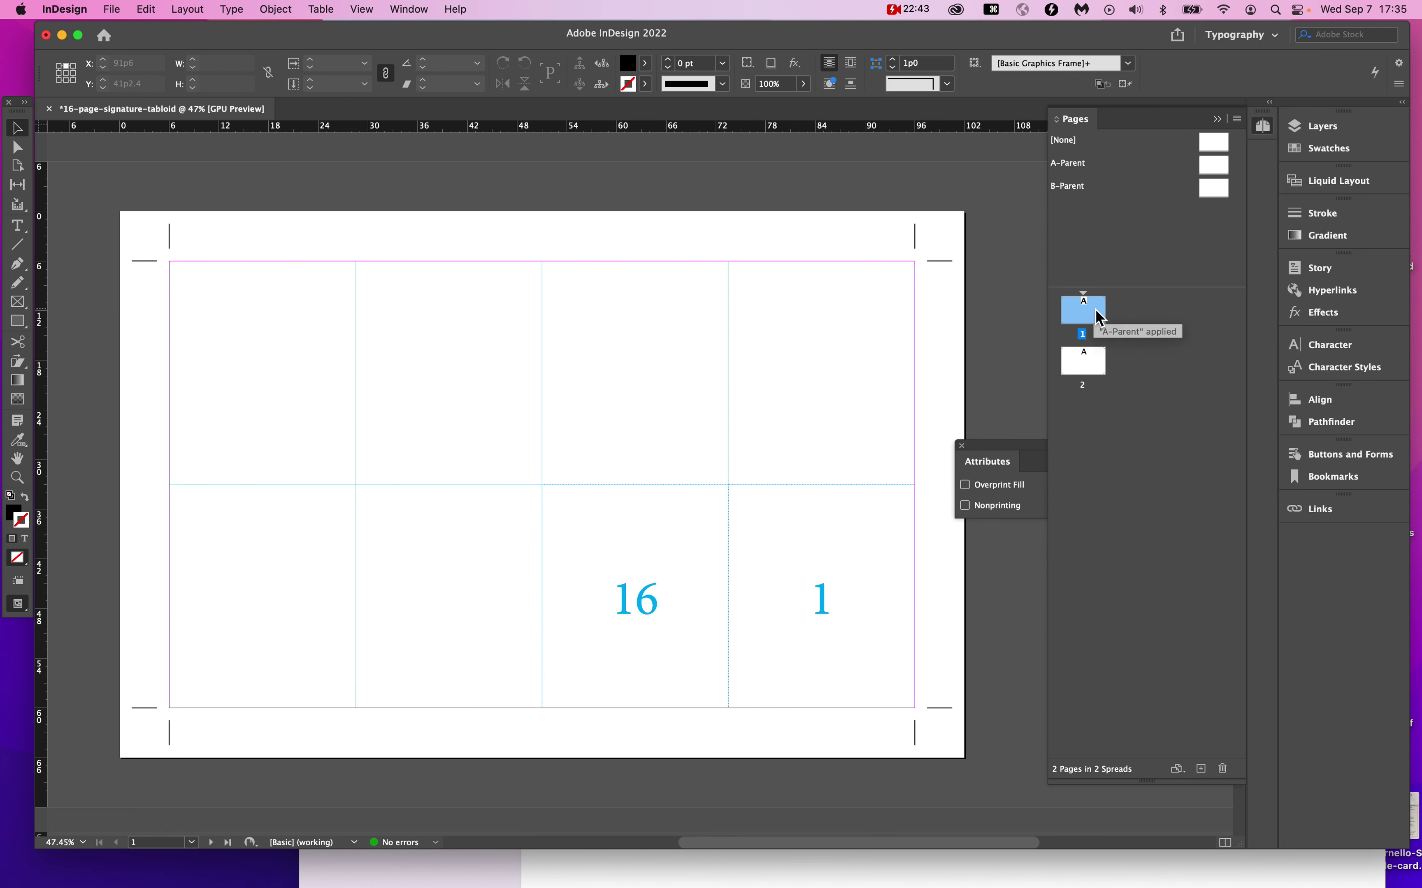
double_click(1083, 360)
double_click(1088, 316)
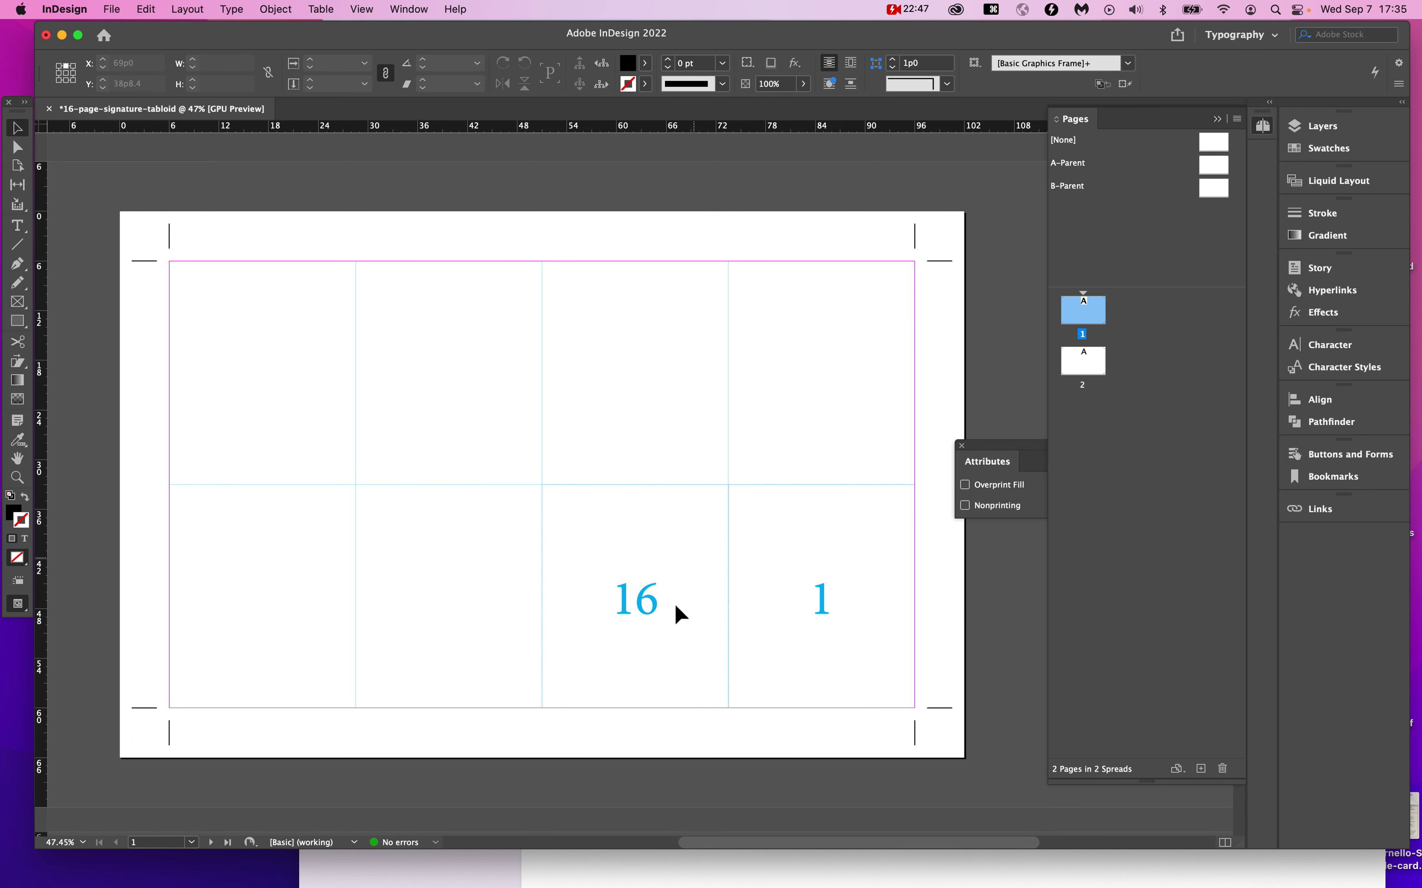
scroll(649, 639, up, 2)
scroll(649, 639, down, 4)
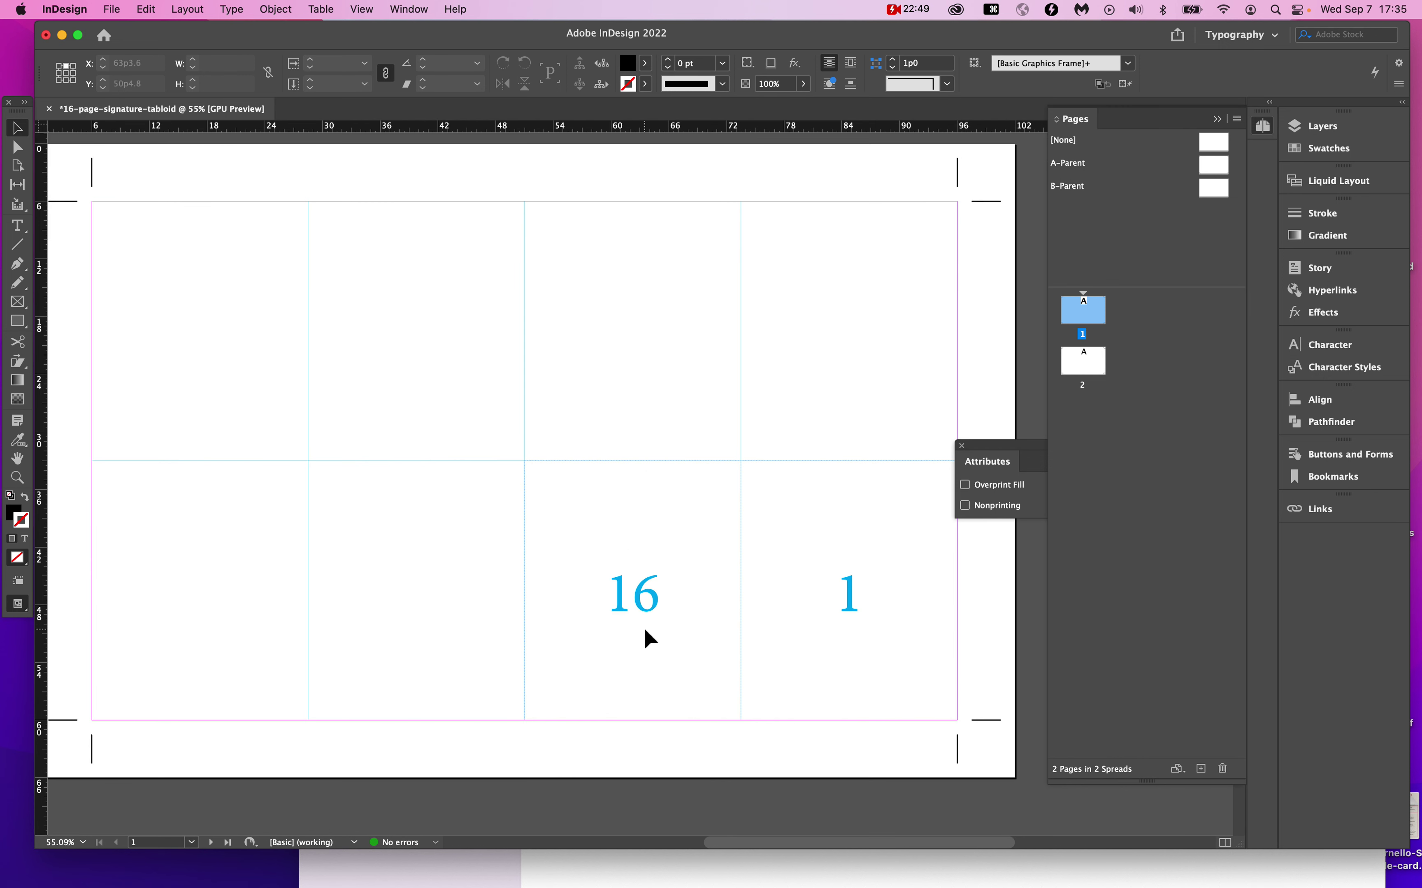
scroll(650, 639, up, 3)
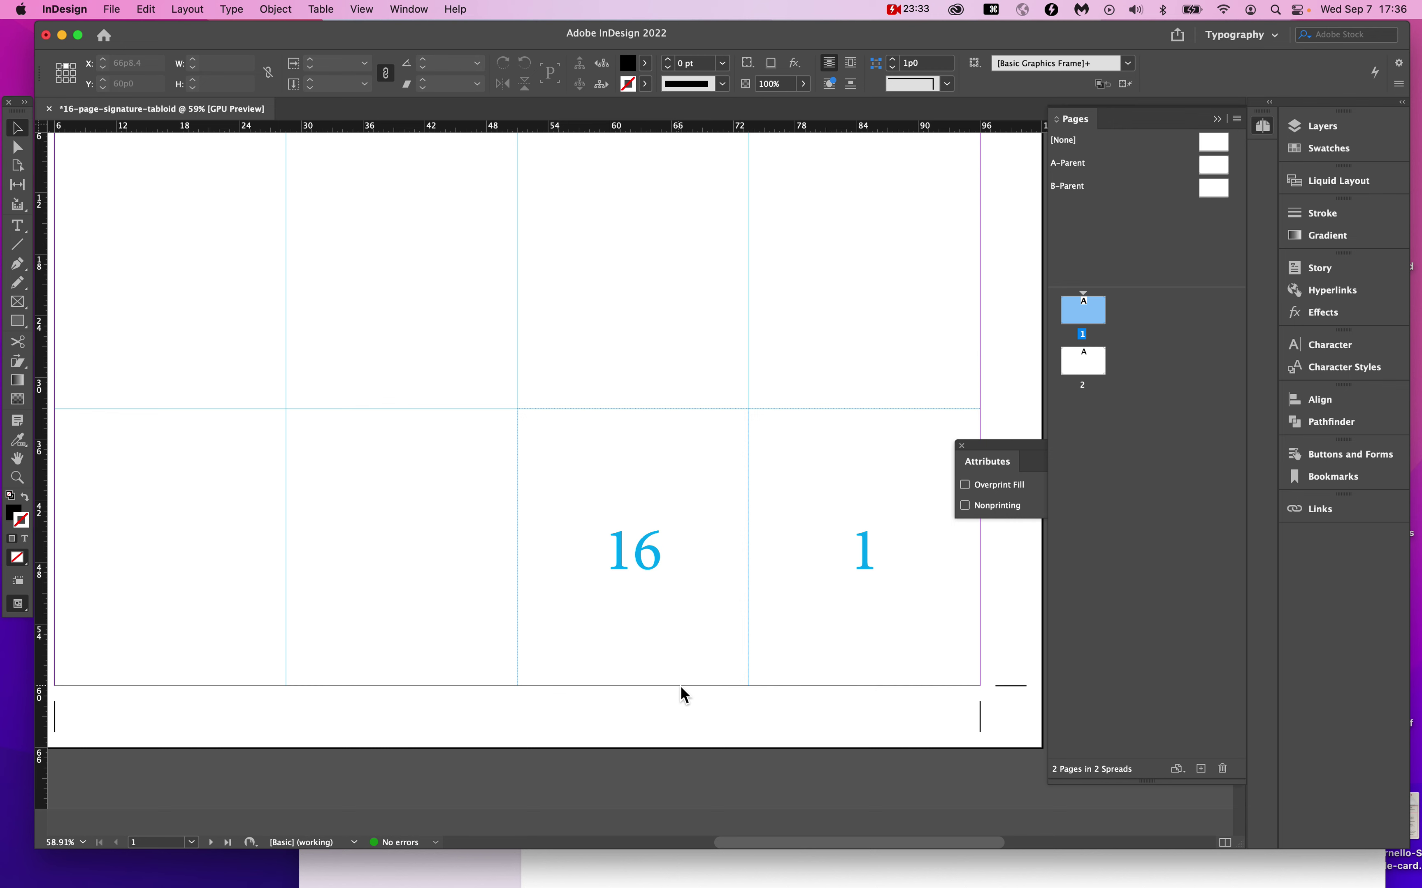
Fit page 1 in the window, collapse the Pages panel and close the Attributes panel.
key(super+0)
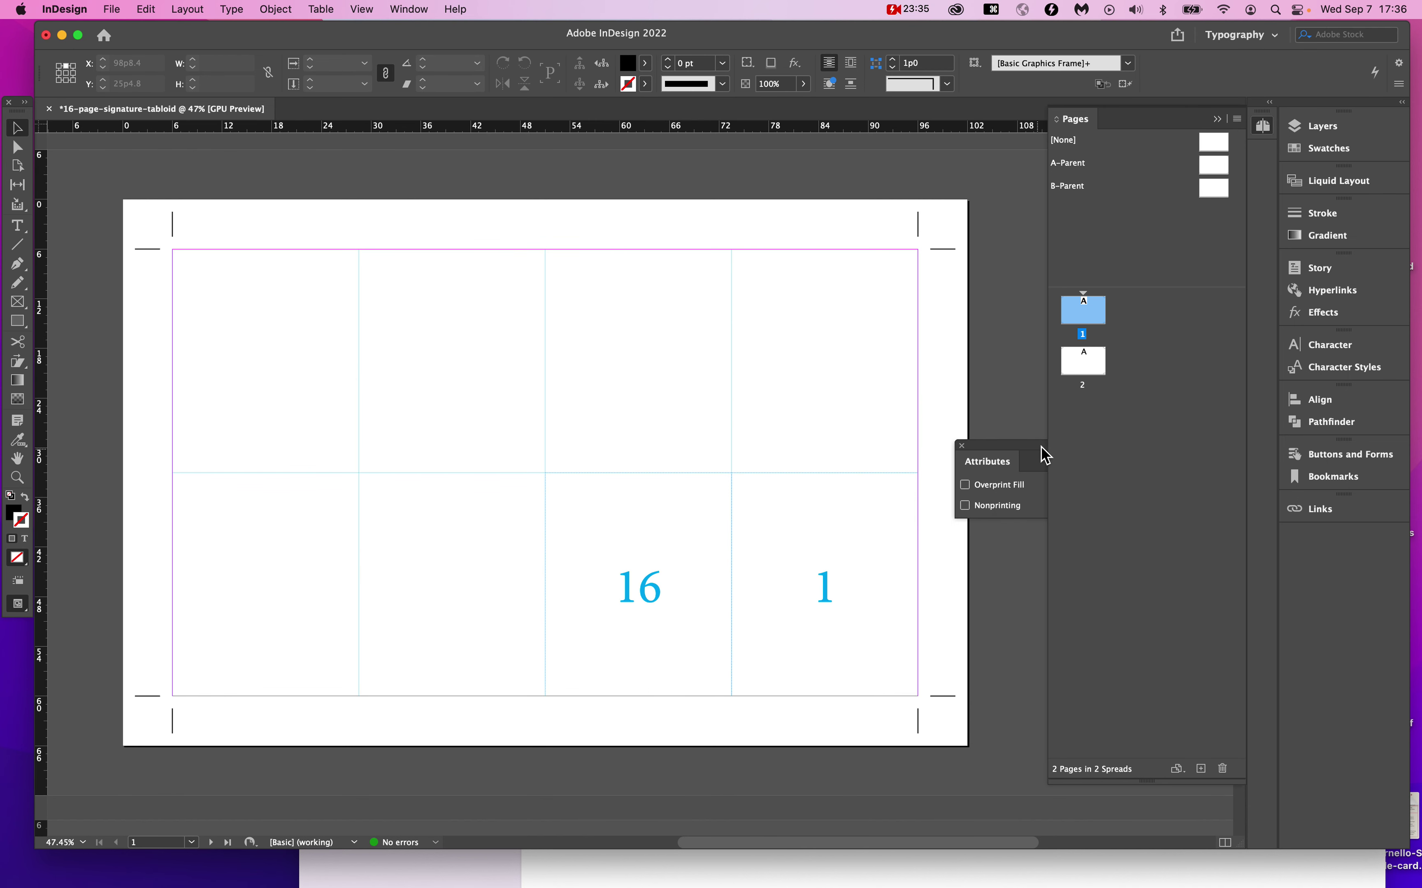
click(1211, 119)
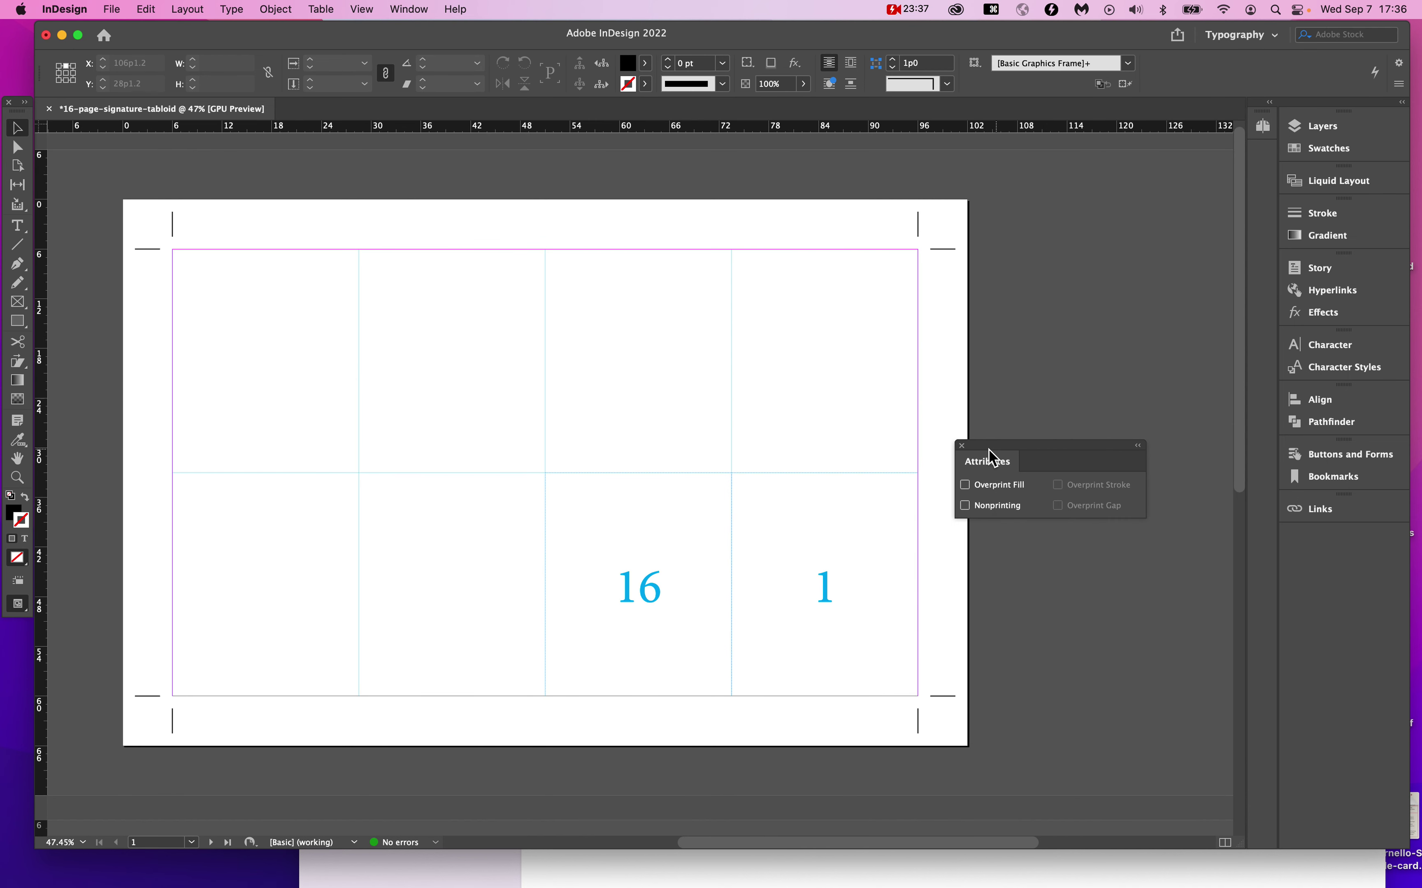
click(962, 446)
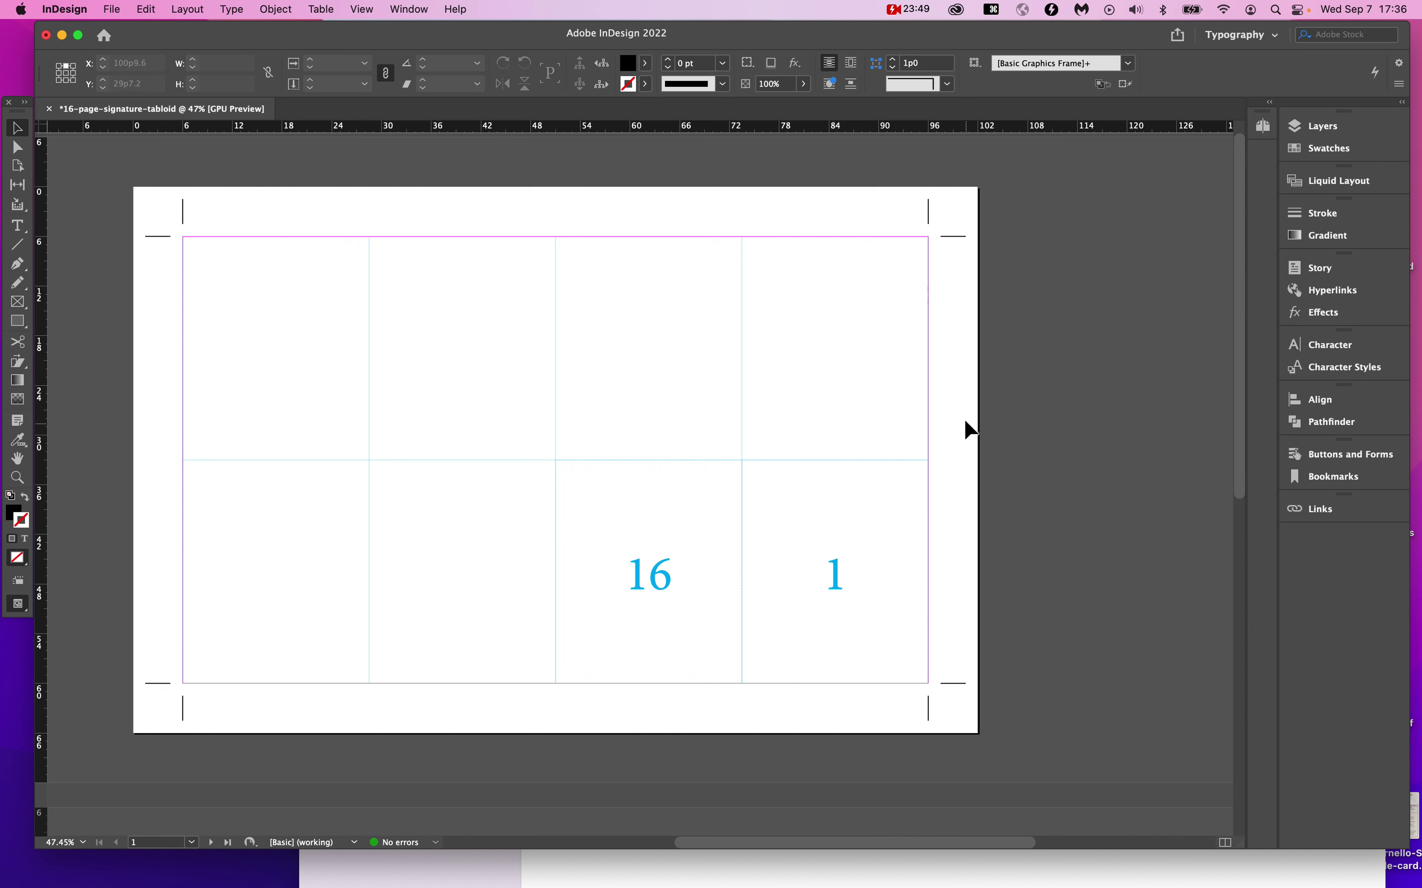
click(916, 8)
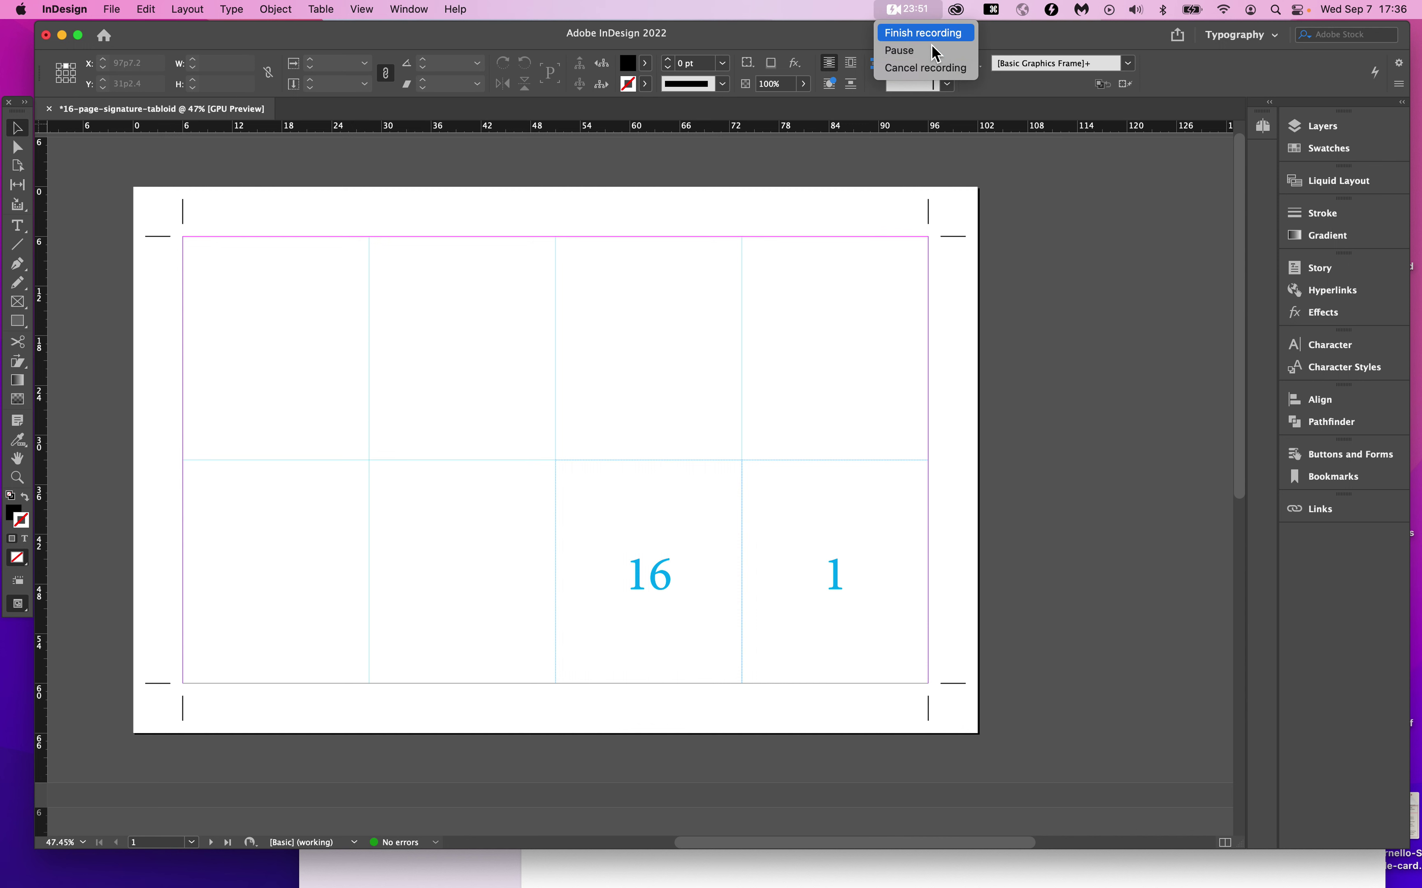
click(907, 48)
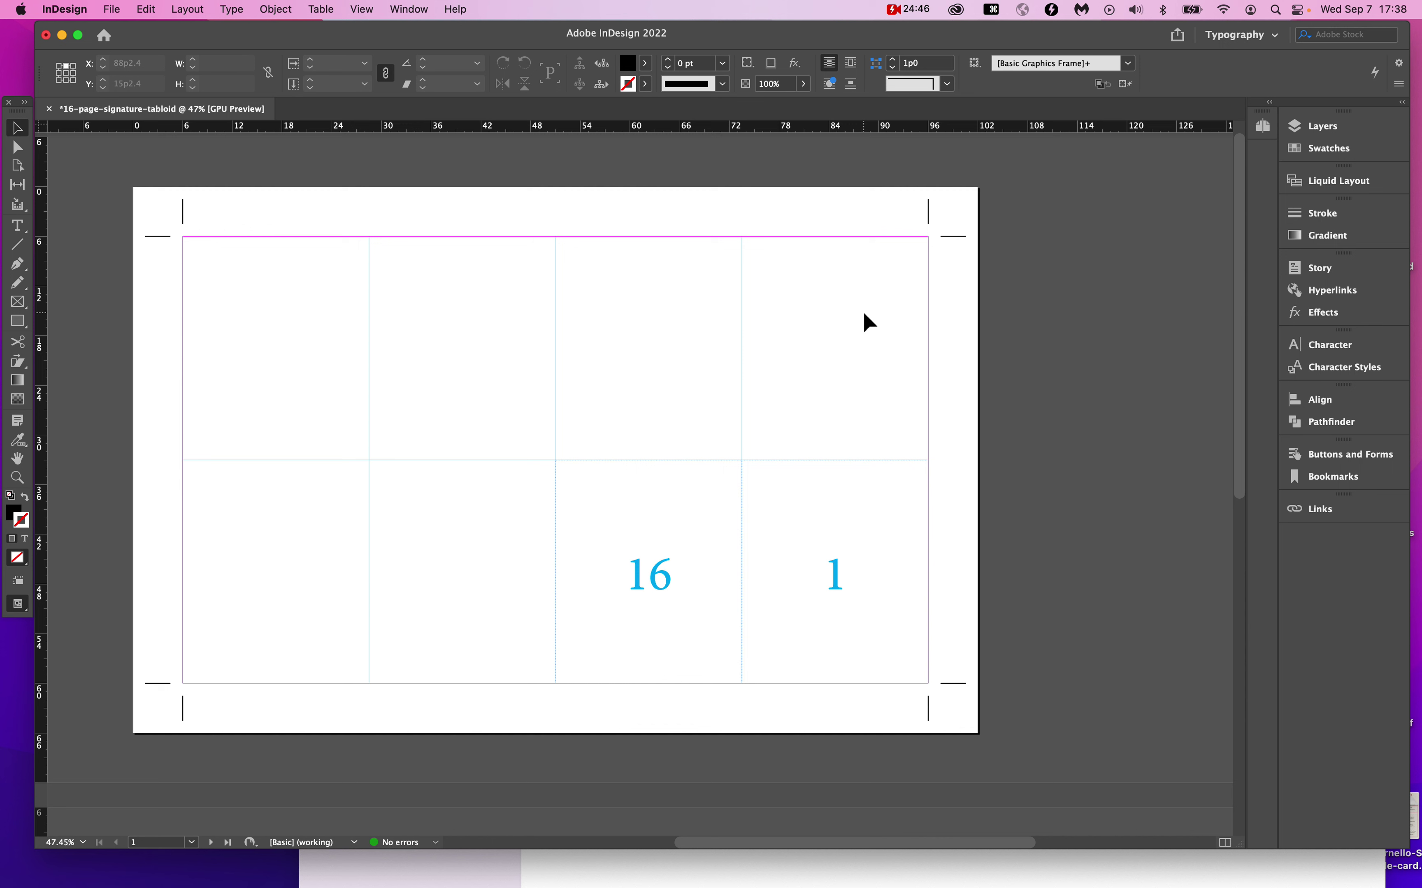
Search the Mac for "disk" and open Disk Utility.
key(super+space)
text(disk)
key(super)
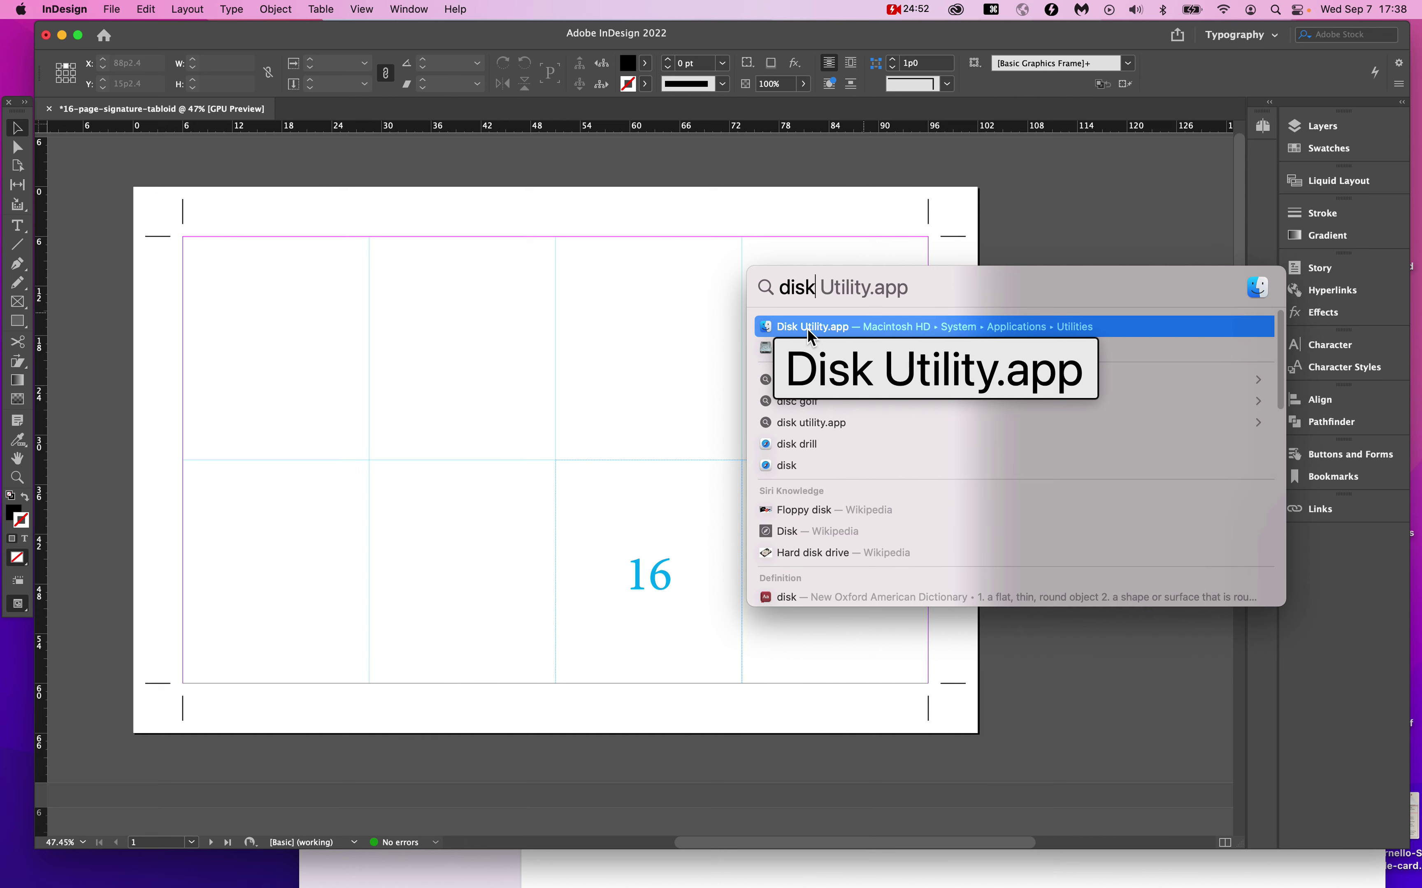
key(Return)
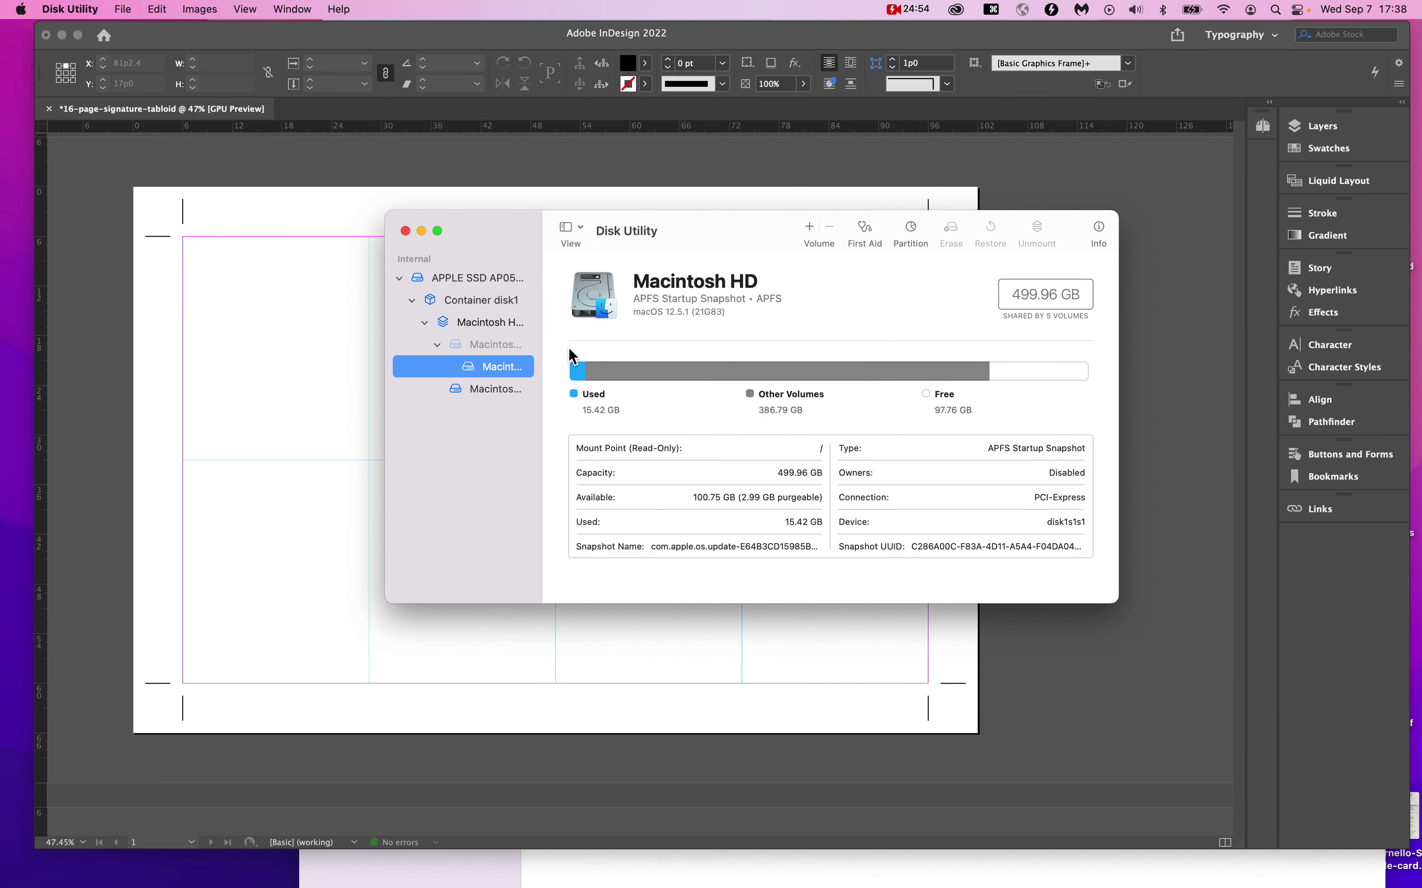
Examine the internal drive and its Macintosh HD volumes in Disk Utility, ending on the Data volume, and close the Disk Utility window.
drag(507, 229, 425, 218)
click(432, 380)
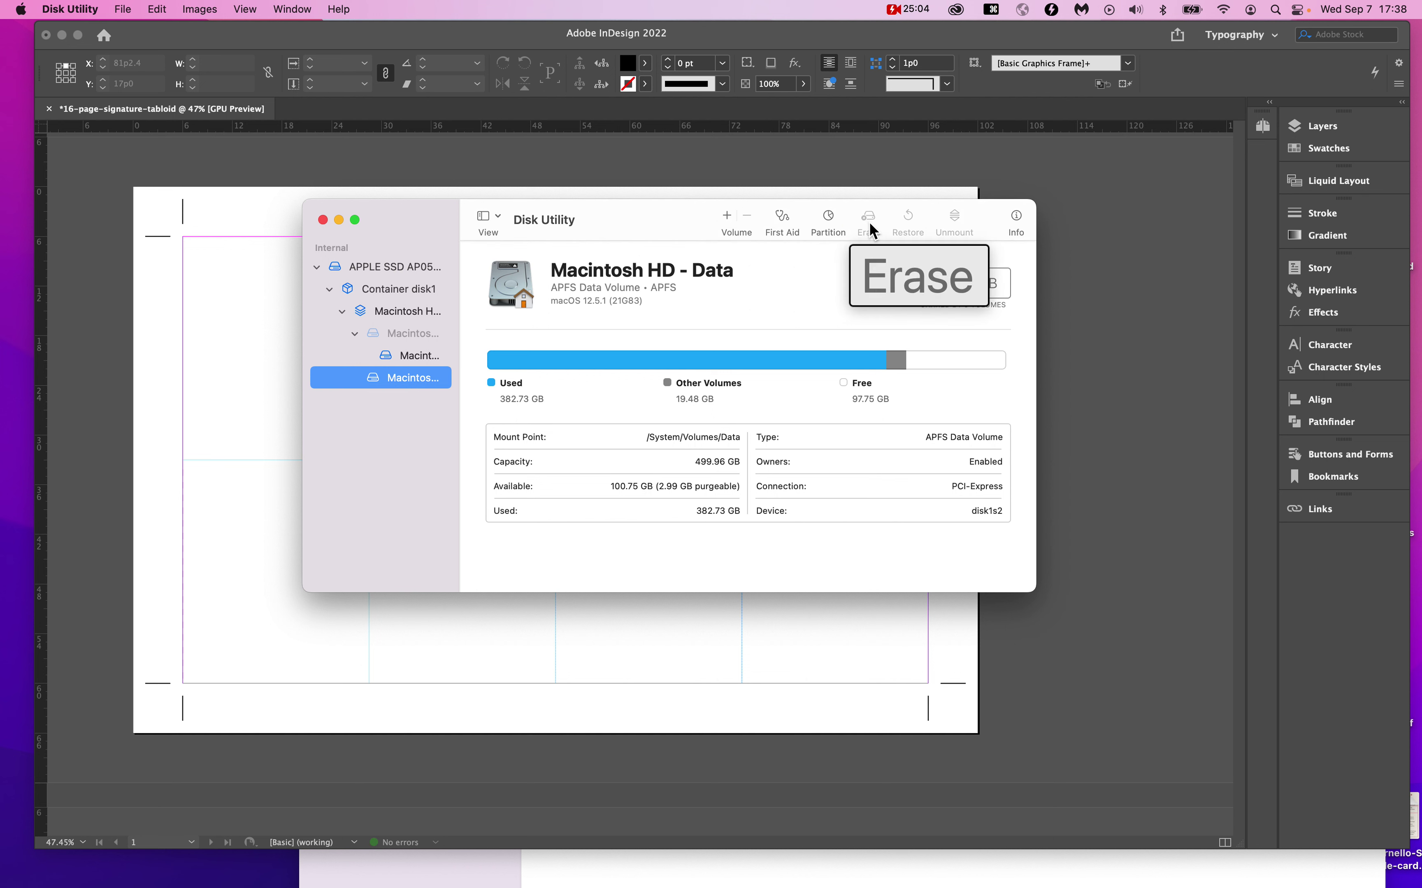
click(382, 269)
click(401, 333)
click(406, 378)
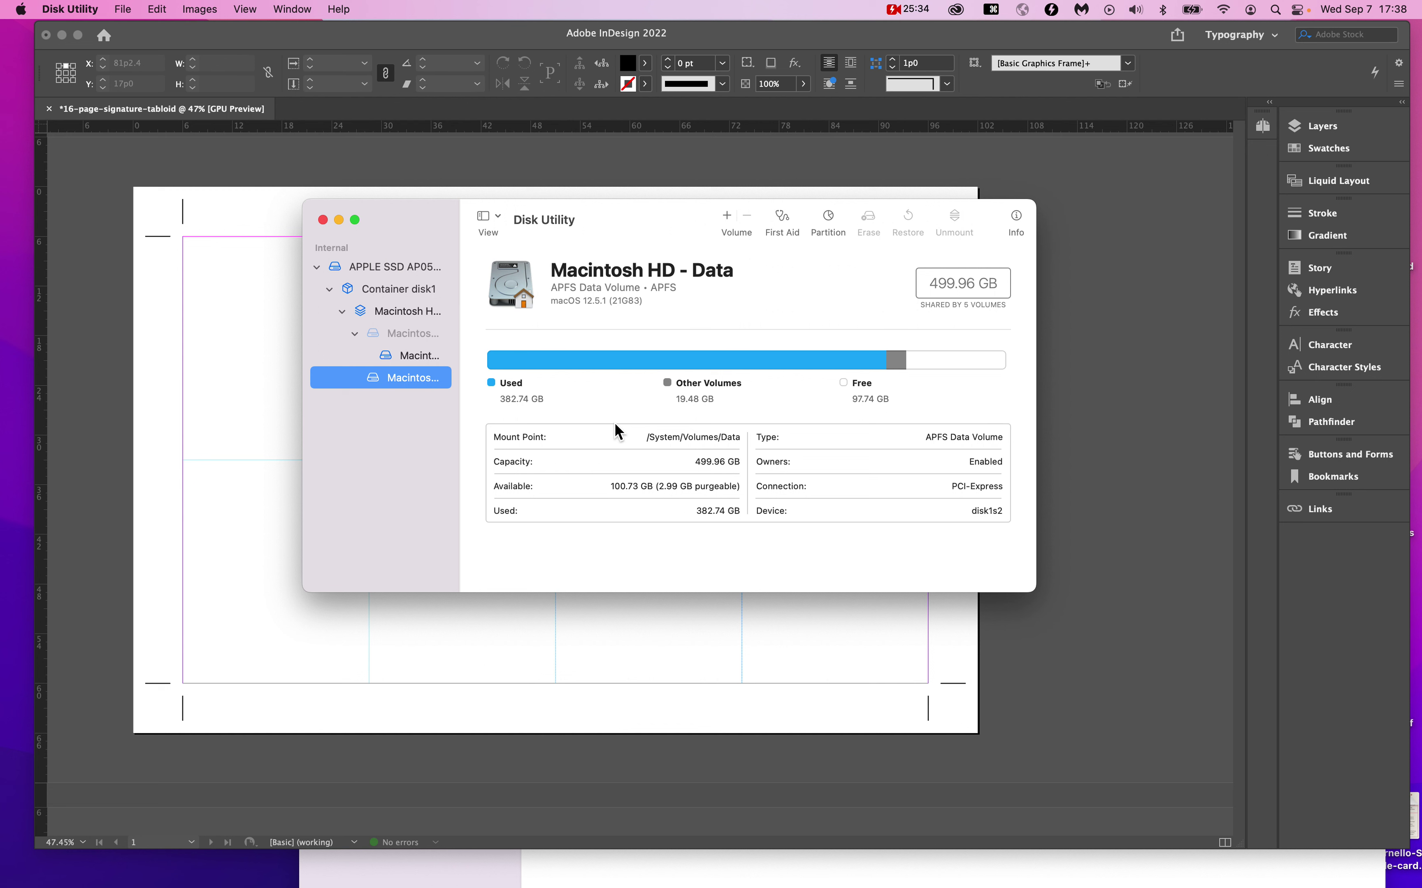
click(323, 220)
Look over page 1 and the start of page 2 to examine the eight panels, fold lines, corner marks and panel numbers.
scroll(496, 414, up, 1)
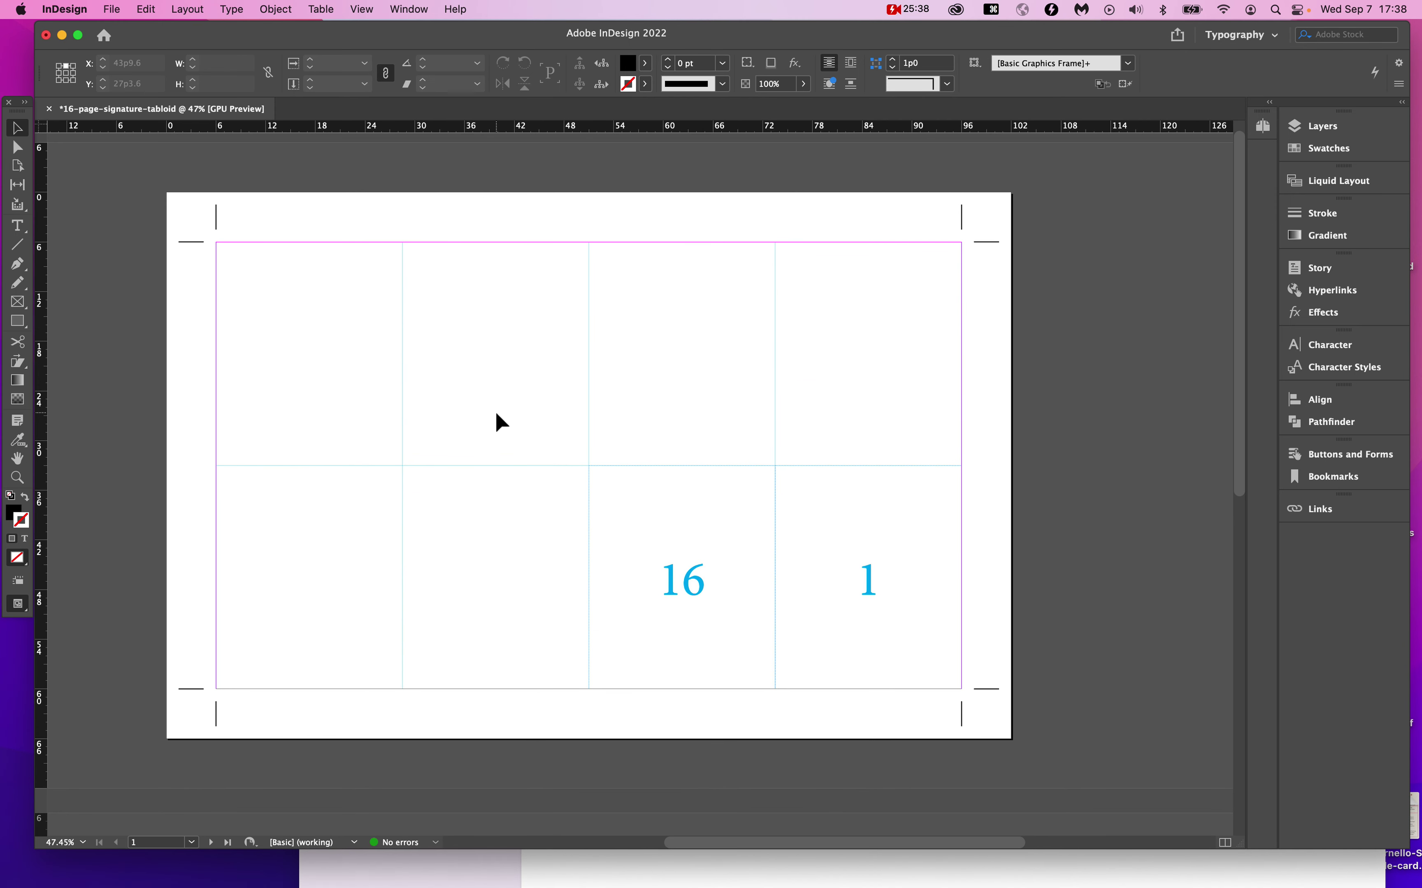
scroll(496, 414, down, 2)
scroll(496, 414, up, 3)
scroll(496, 414, down, 1)
scroll(496, 413, left, 1)
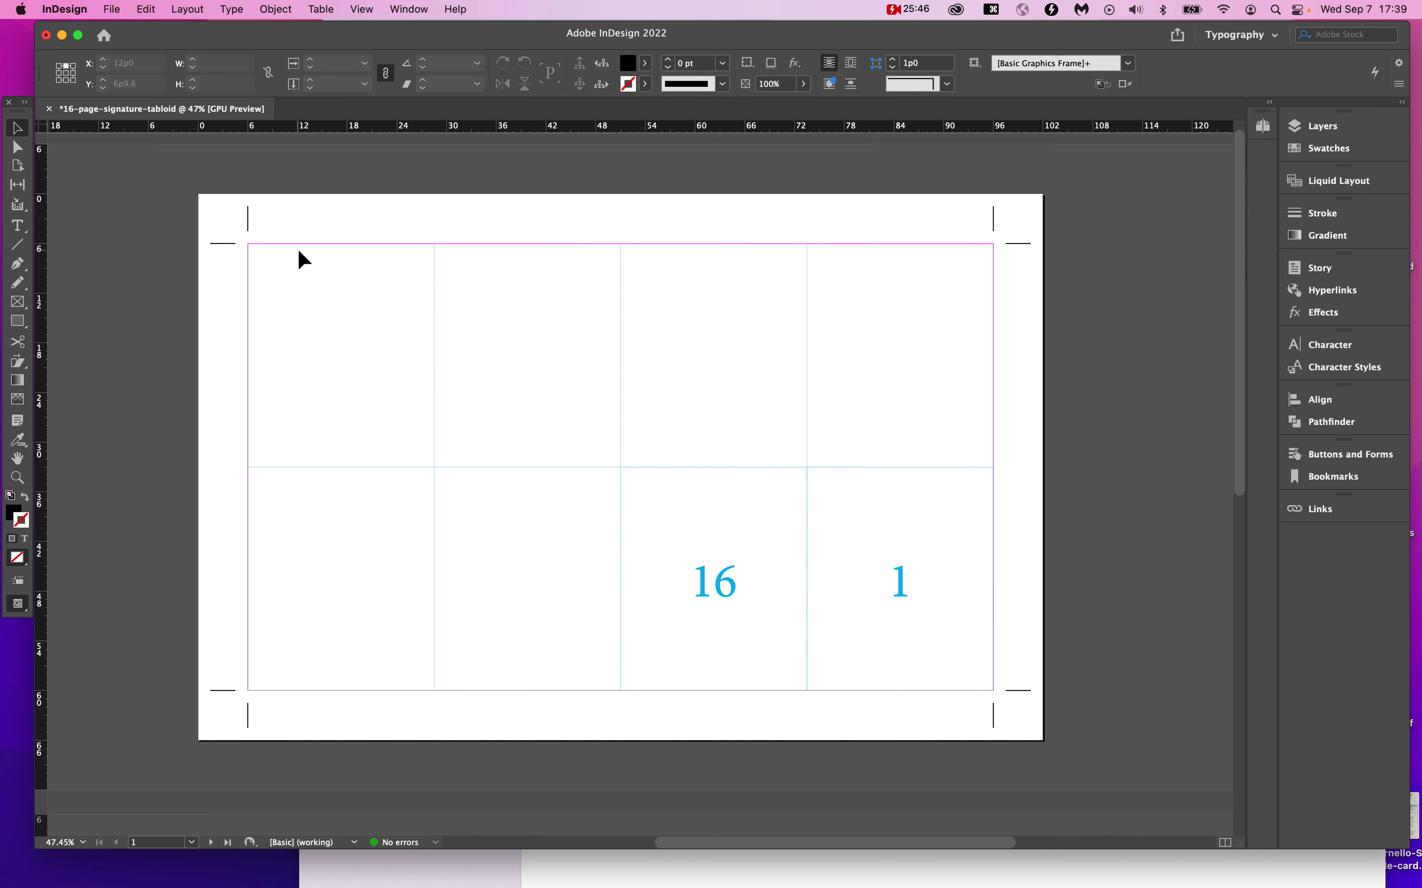
scroll(308, 334, down, 2)
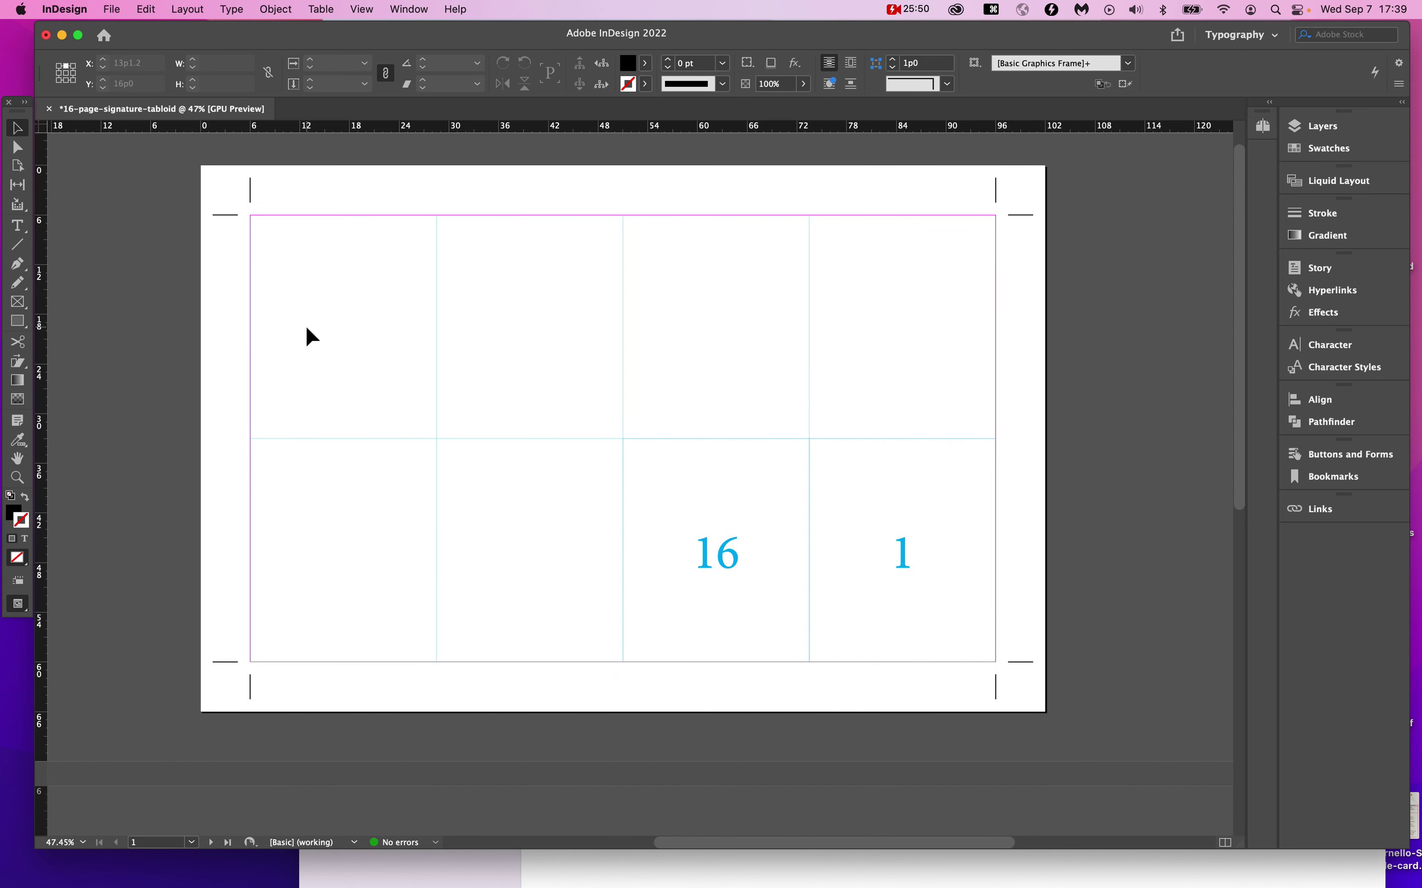
key(alt+super+8)
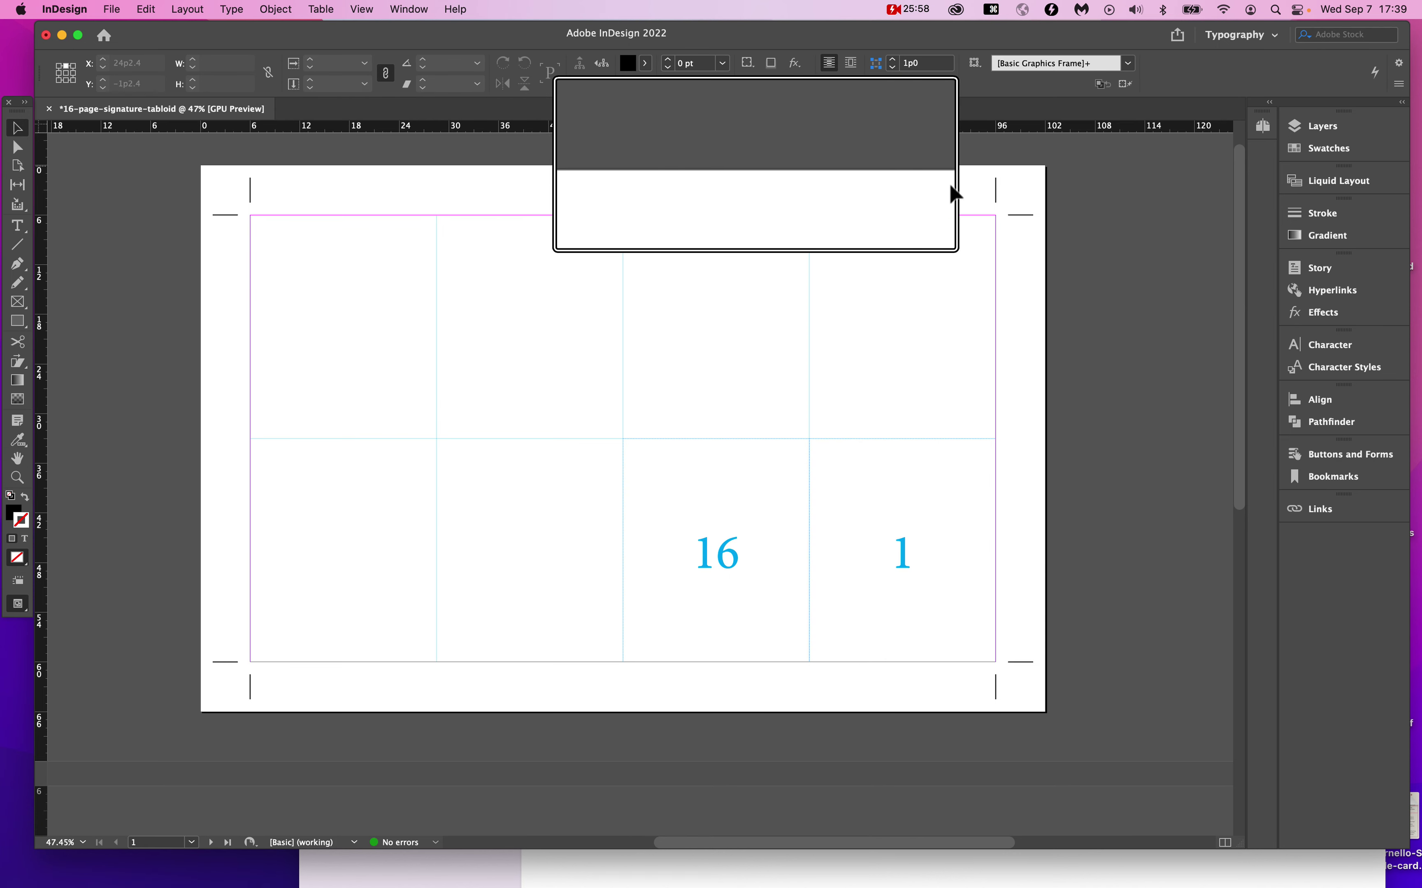
key(alt+super+8)
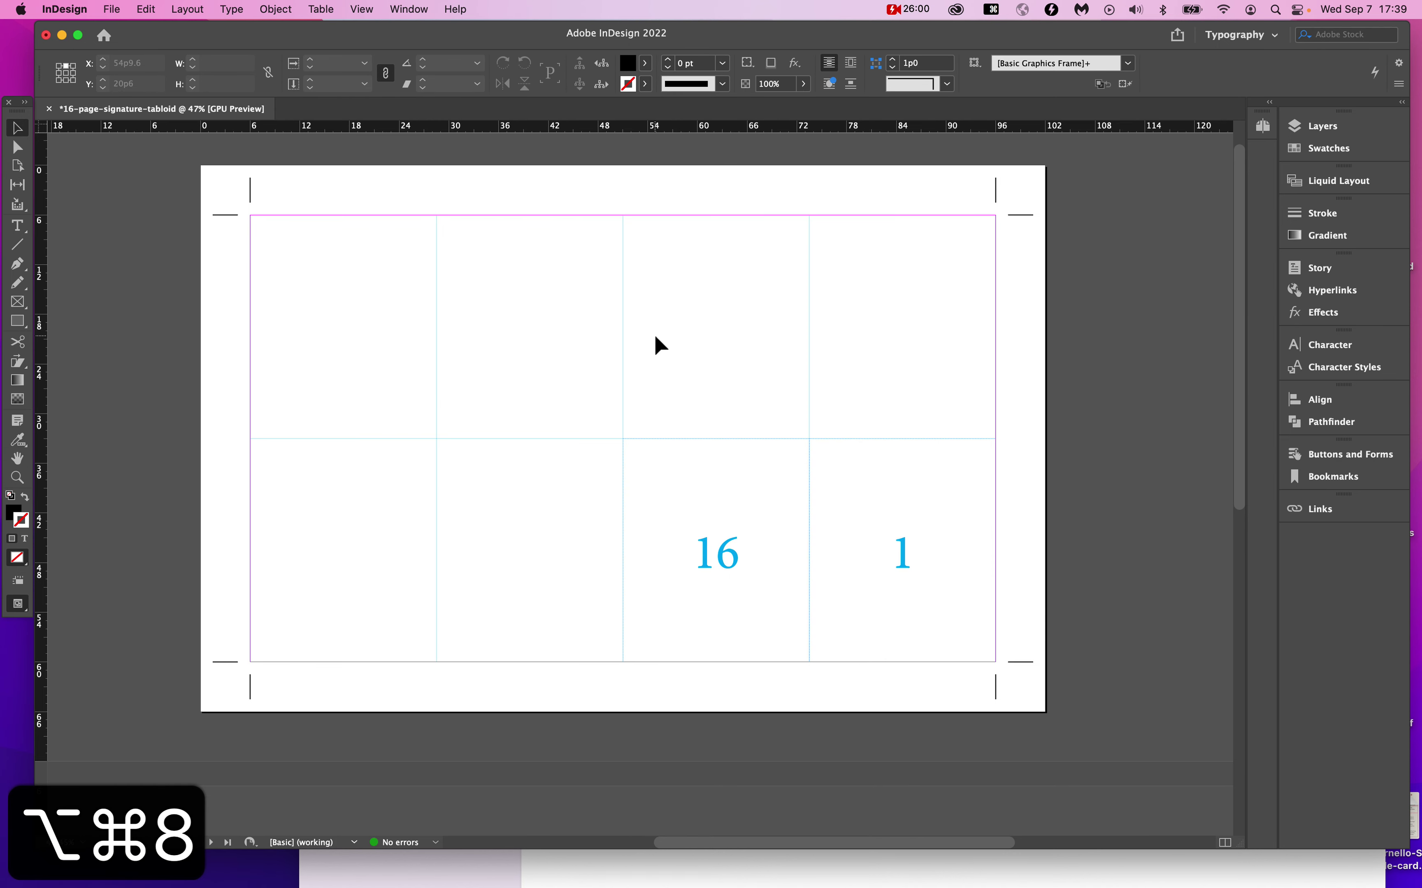
scroll(653, 343, down, 10)
scroll(655, 337, down, 6)
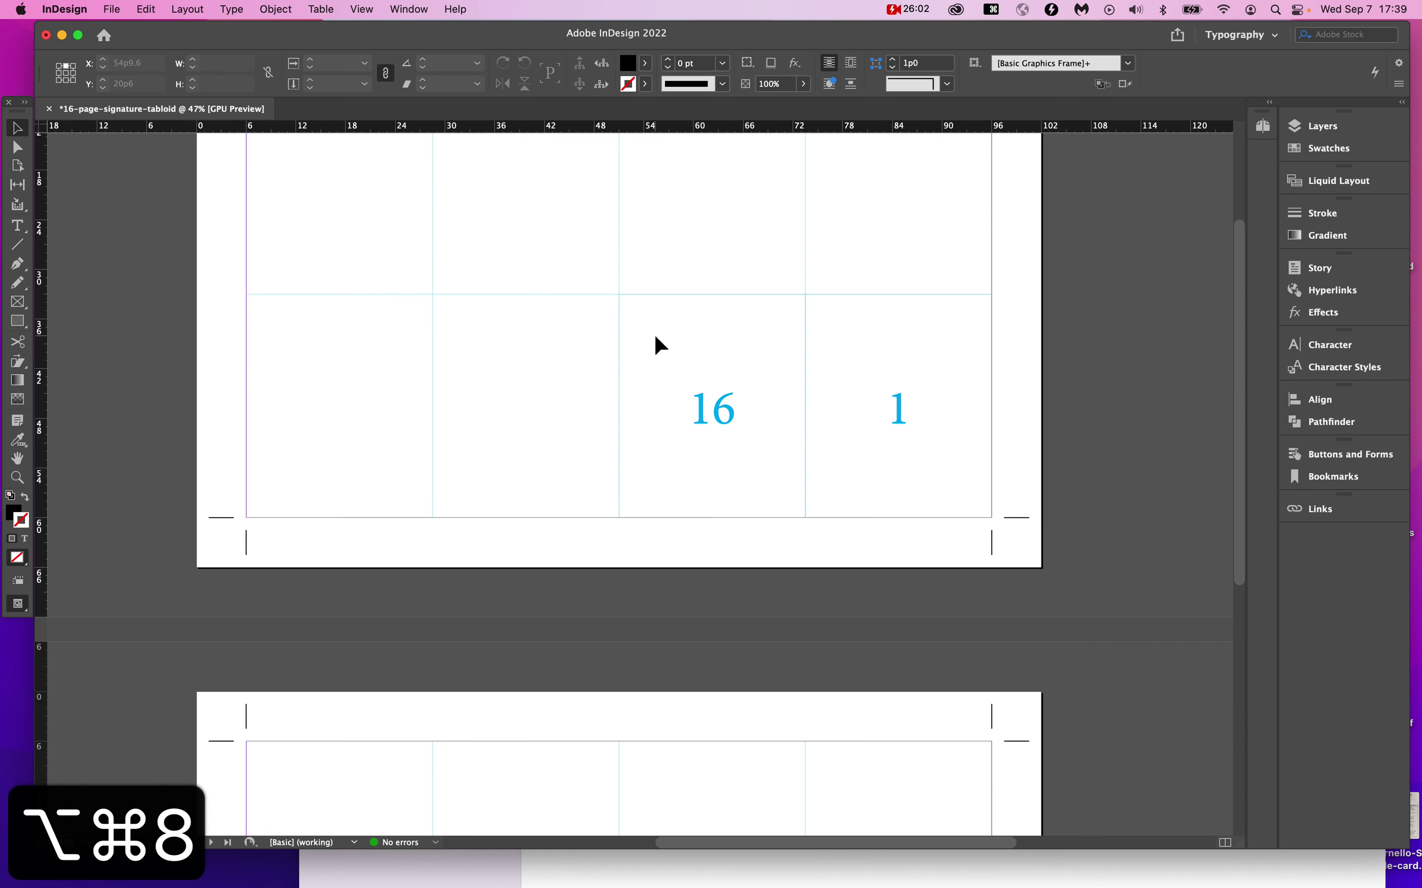
scroll(655, 337, up, 2)
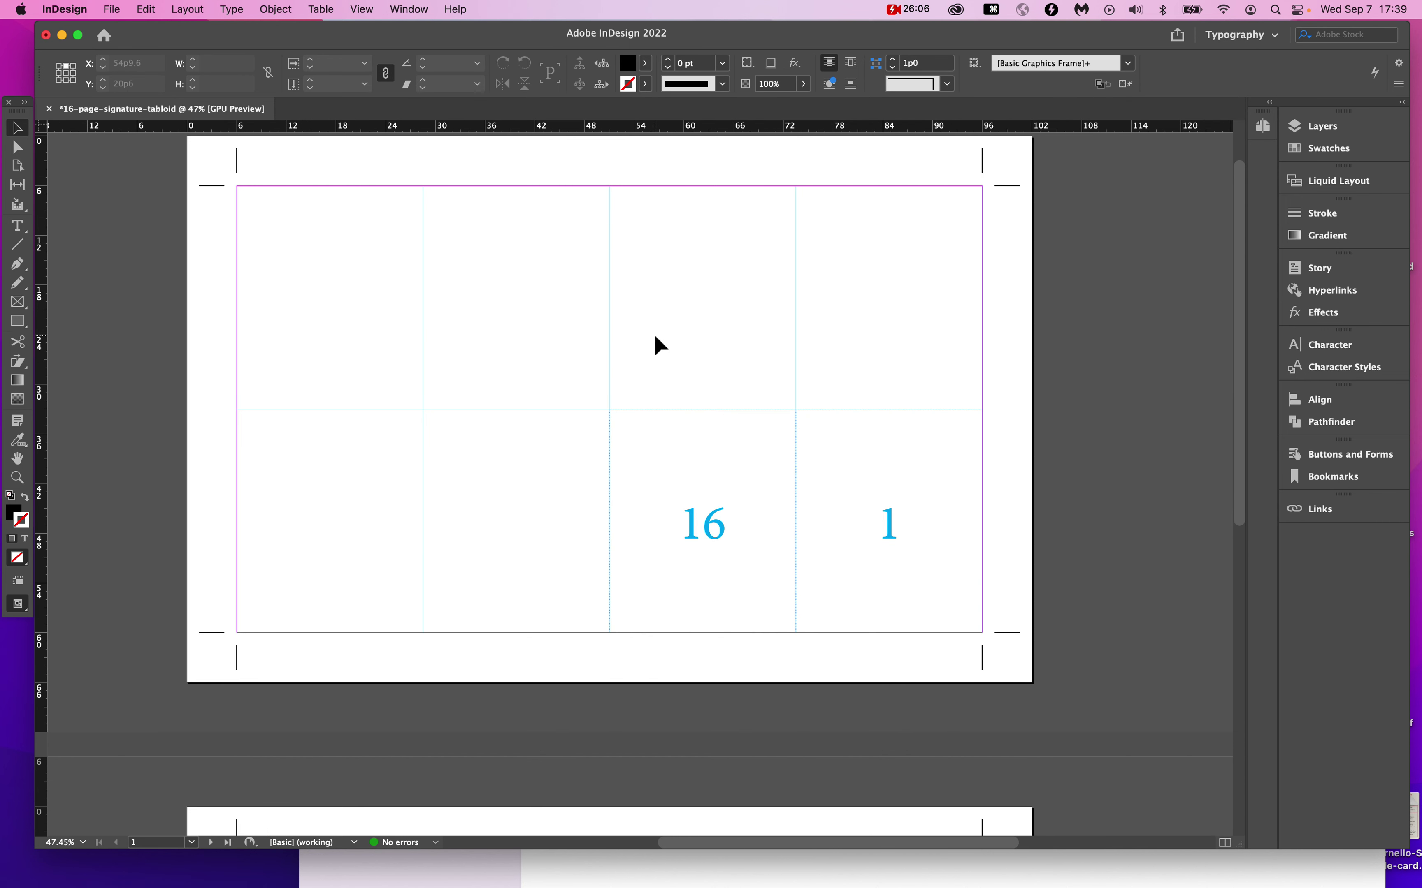
Cut the 16 and 1 number frames from A-Parent and return to page 1.
click(1263, 126)
double_click(1223, 190)
double_click(1218, 168)
click(849, 618)
shift+click(737, 612)
key(super+x)
double_click(1083, 308)
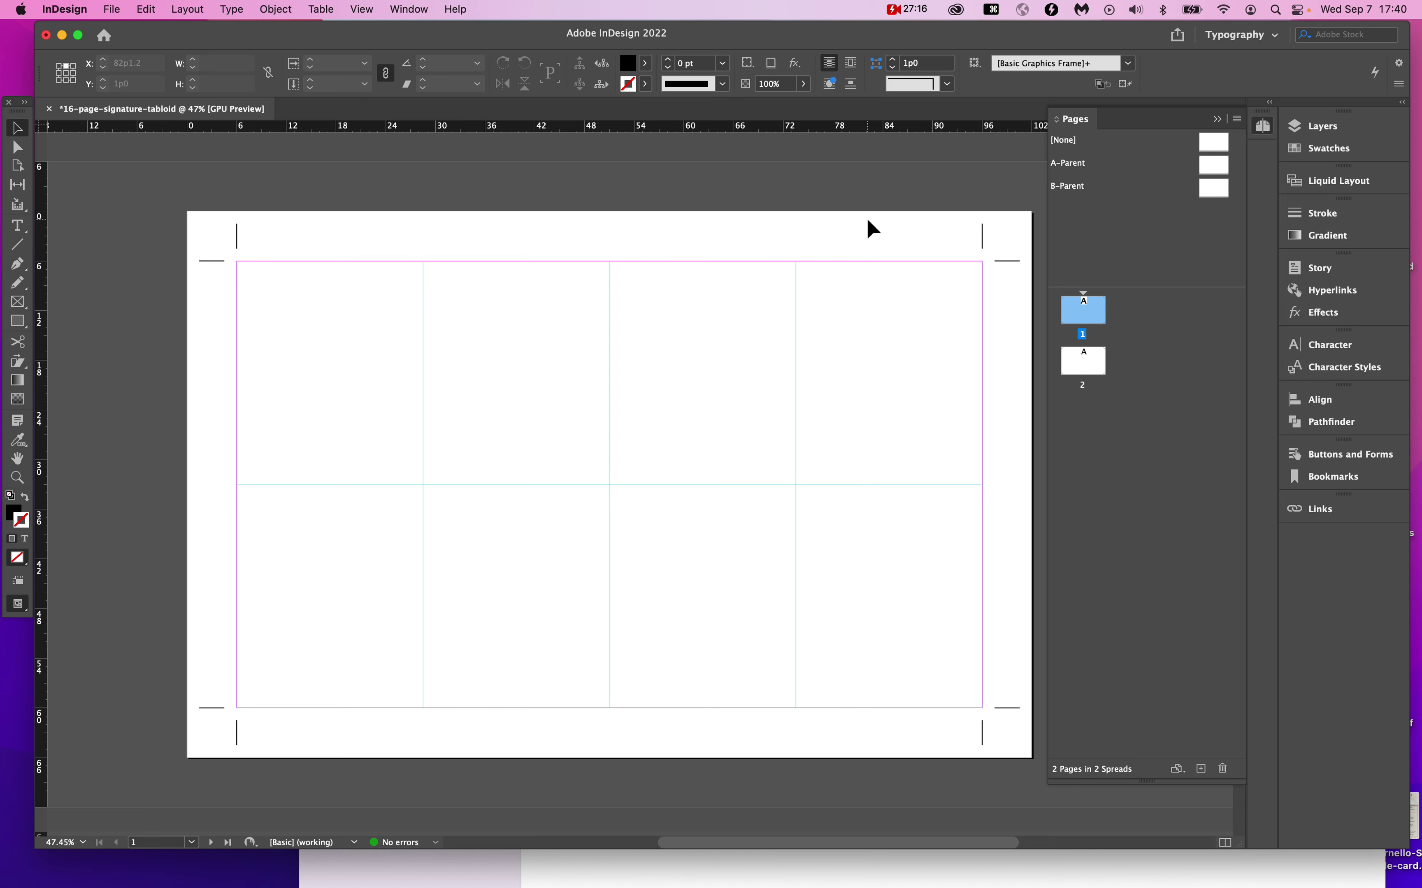
scroll(867, 221, down, 2)
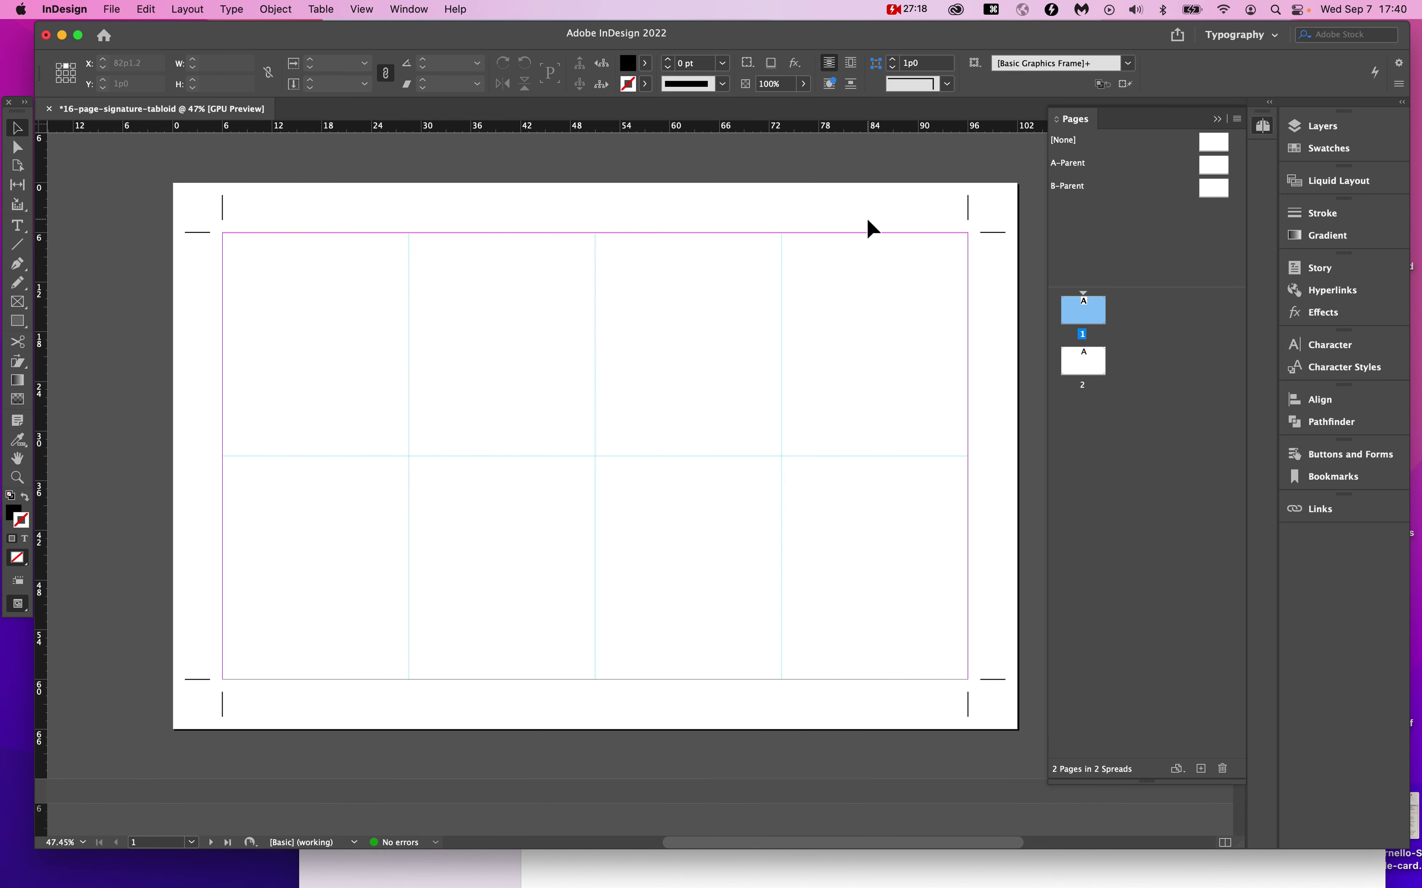